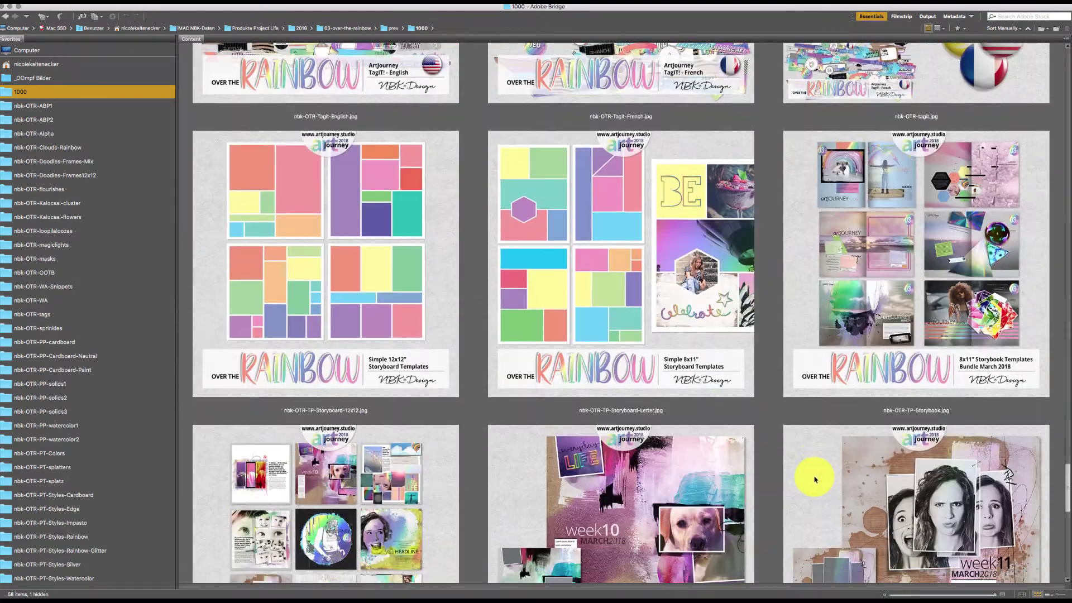
Step: Browse the remaining previews in the 1000 folder and open nbk-OTR-PT-Colors to view its swatch and style files
scroll(808, 501, "down", 8)
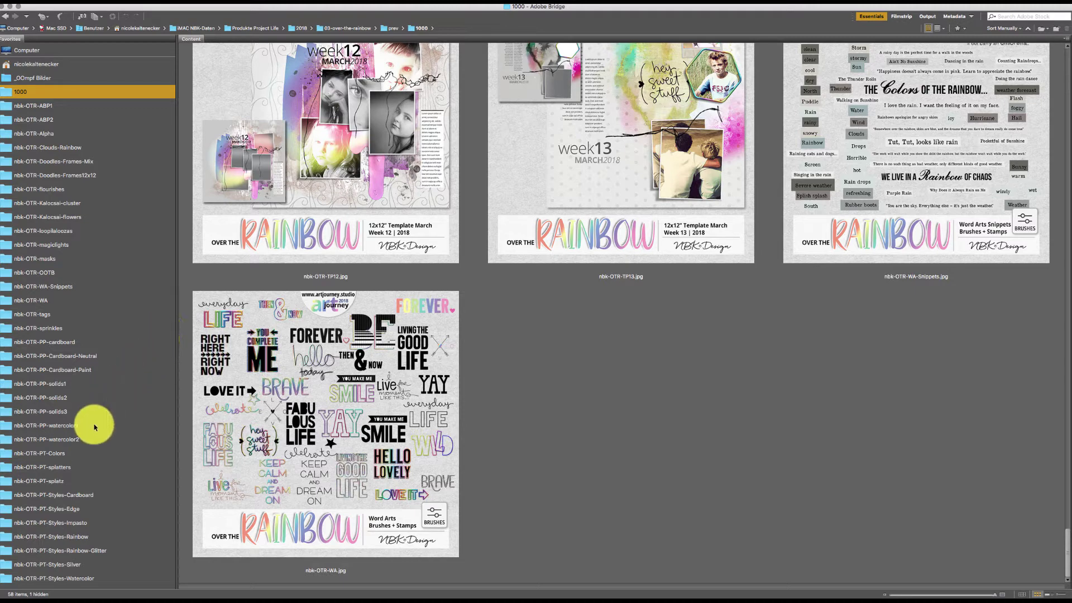
left_click(64, 457)
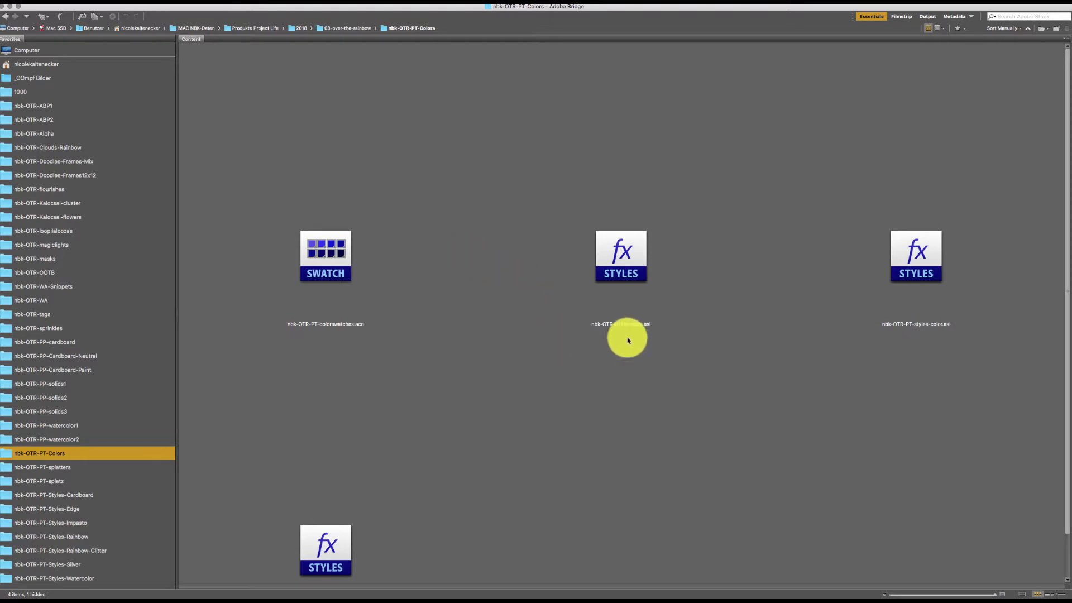
left_click_drag(1067, 63, 1014, 148)
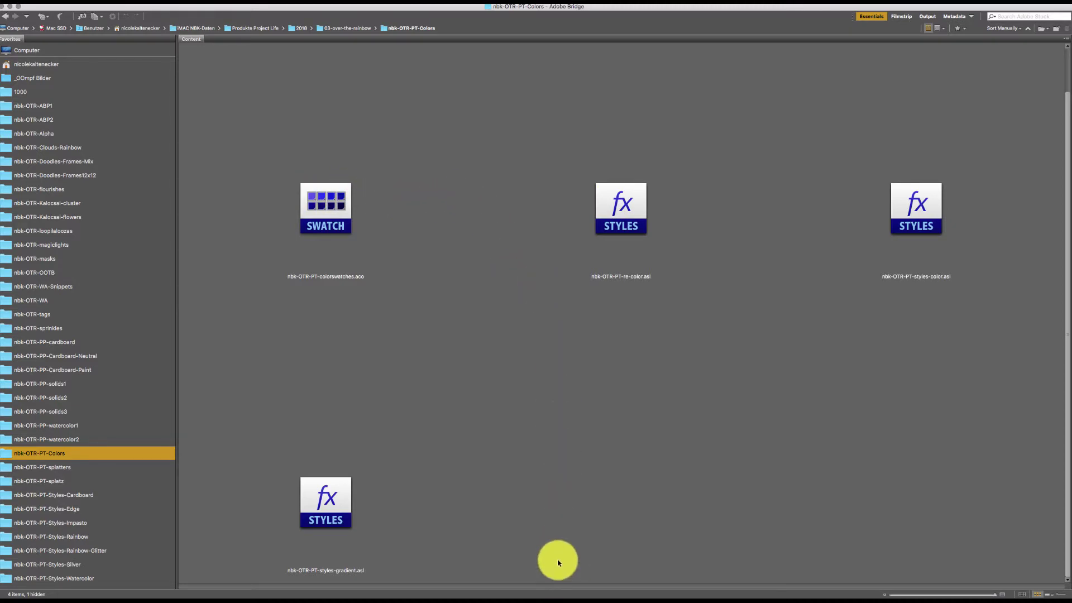
Step: Switch to Photoshop, reposition the Styles panel and examine the loaded color, gradient, edge and texture styles
mouse_move(547, 595)
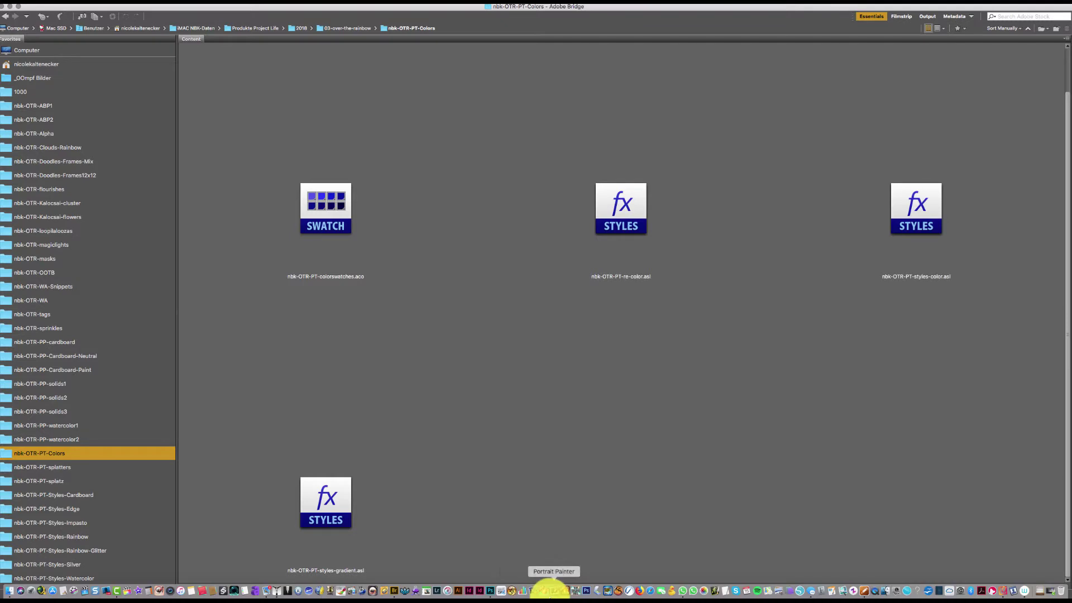
left_click(491, 595)
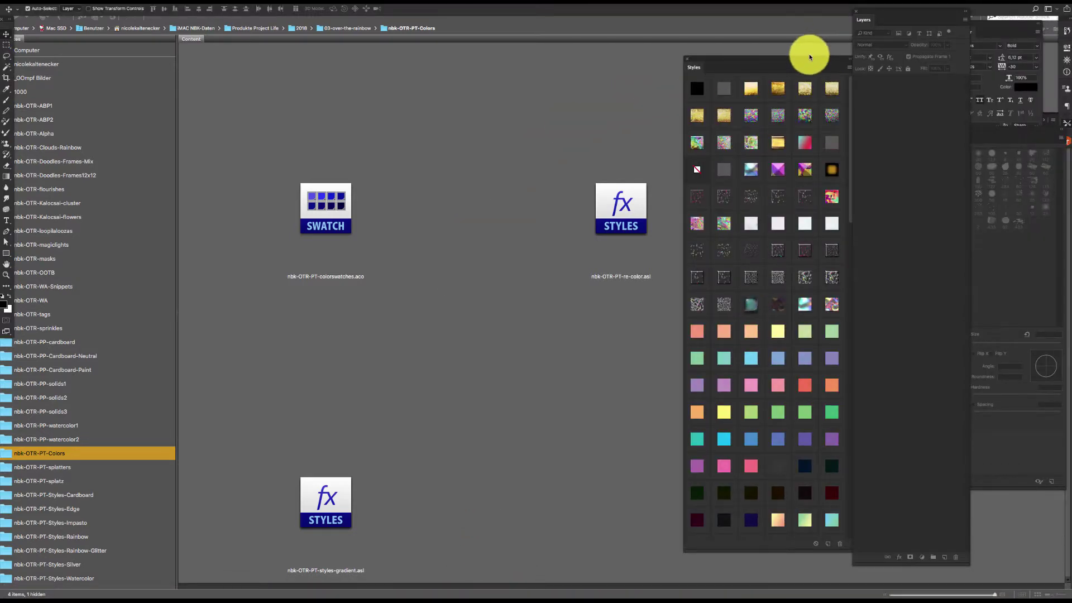
left_click_drag(810, 56, 774, 21)
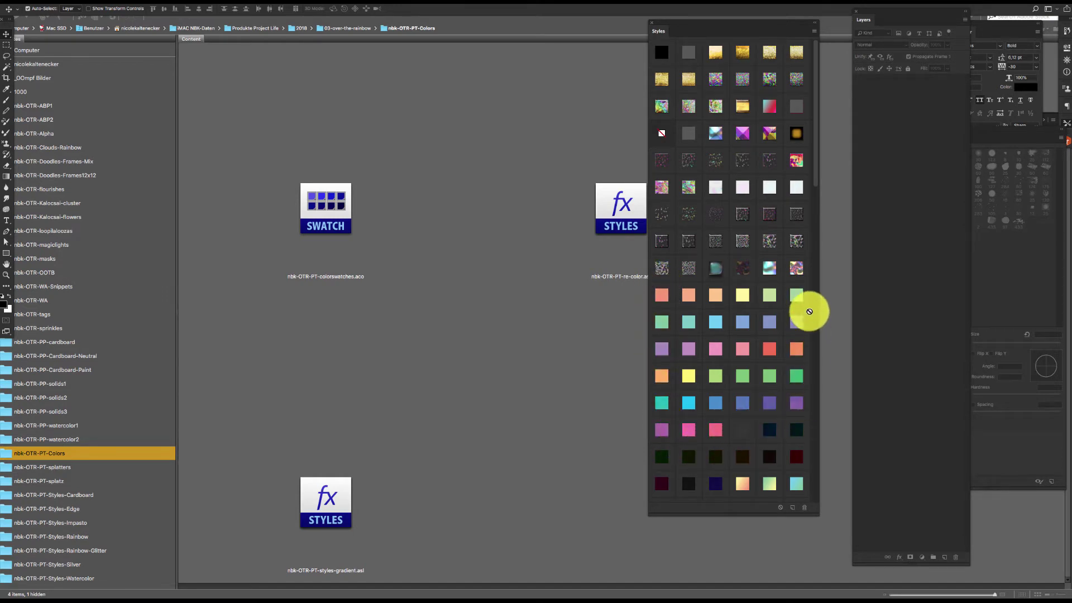
scroll(816, 181, "down", 10)
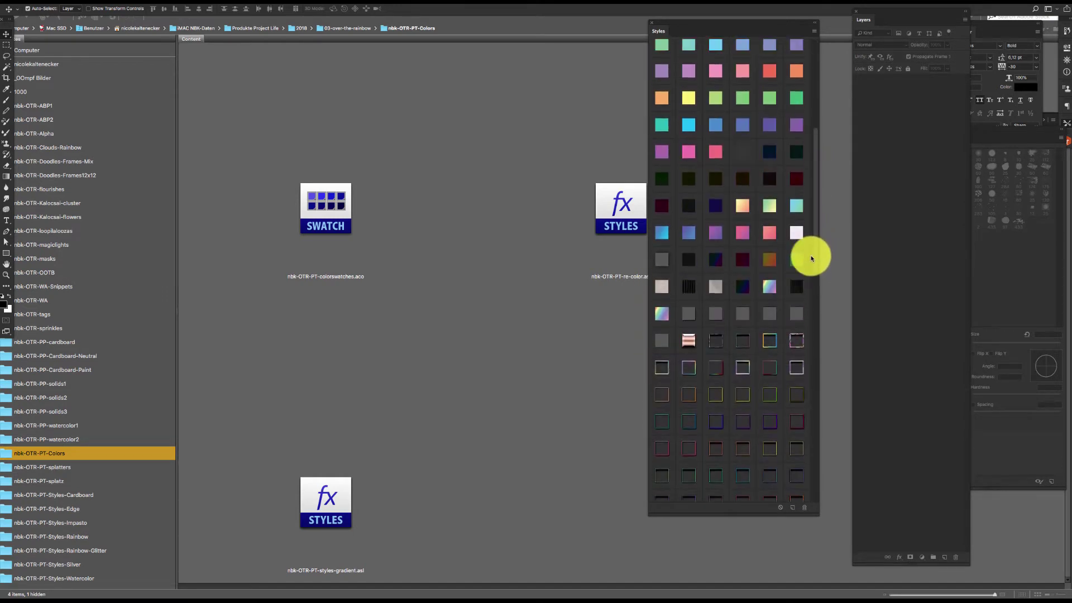
scroll(812, 258, "up", 1)
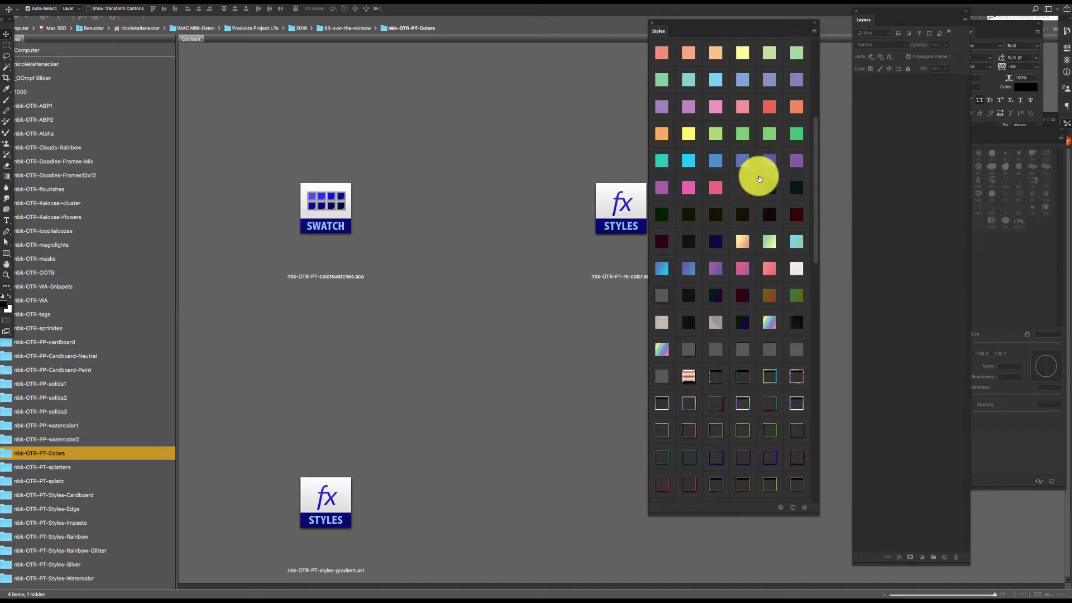
scroll(815, 140, "up", 5)
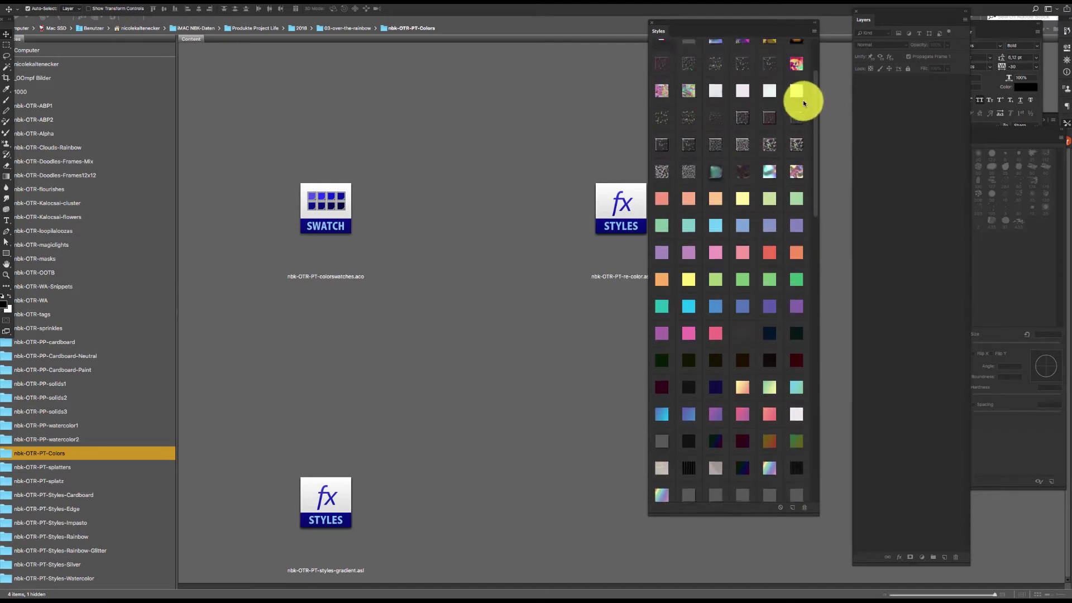
scroll(803, 98, "up", 1)
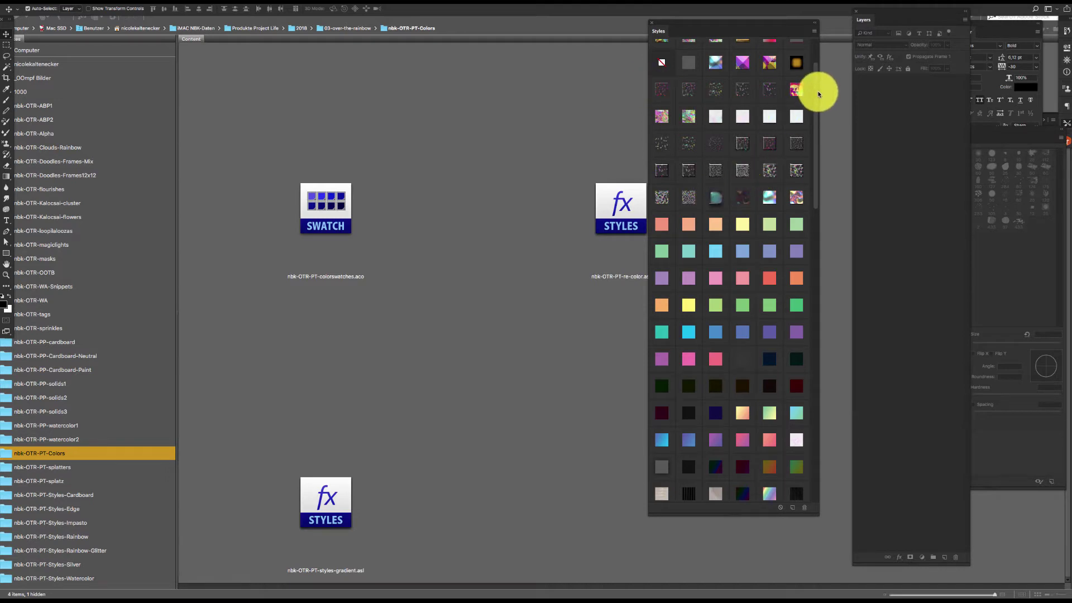
left_click_drag(817, 69, 769, 264)
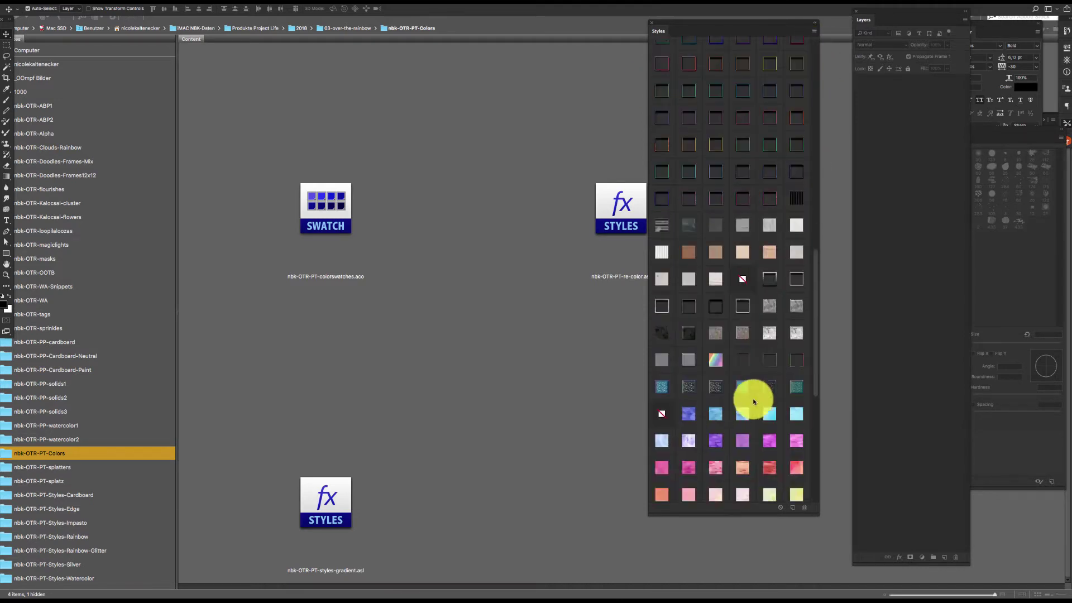
scroll(753, 398, "down", 10)
Step: Show the Tool Presets and Swatches panels, and place Swatches over the lower part of the Styles panel
left_click(272, 7)
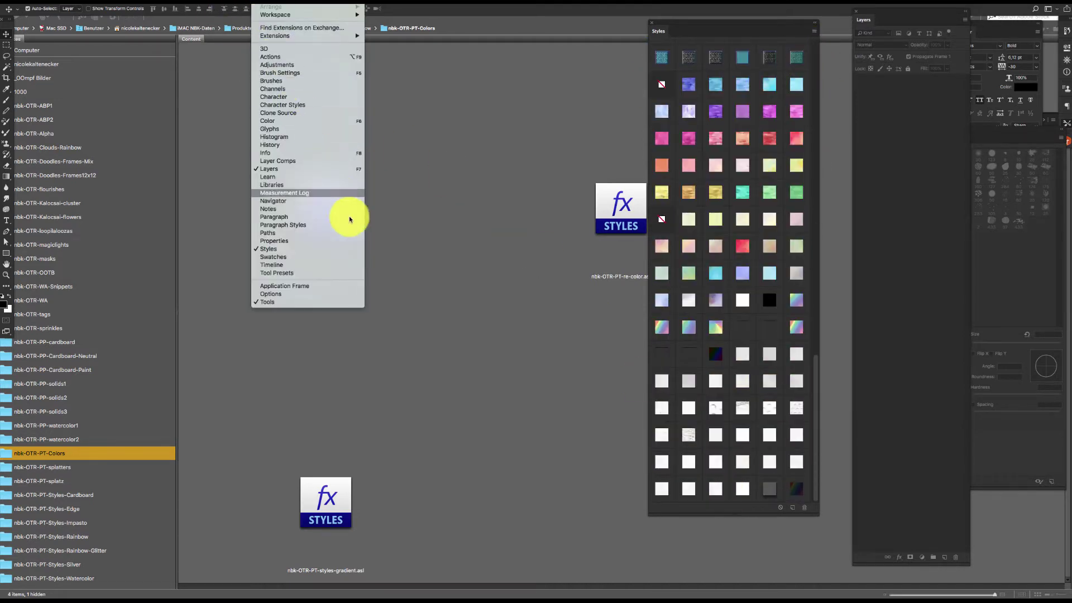
left_click(350, 272)
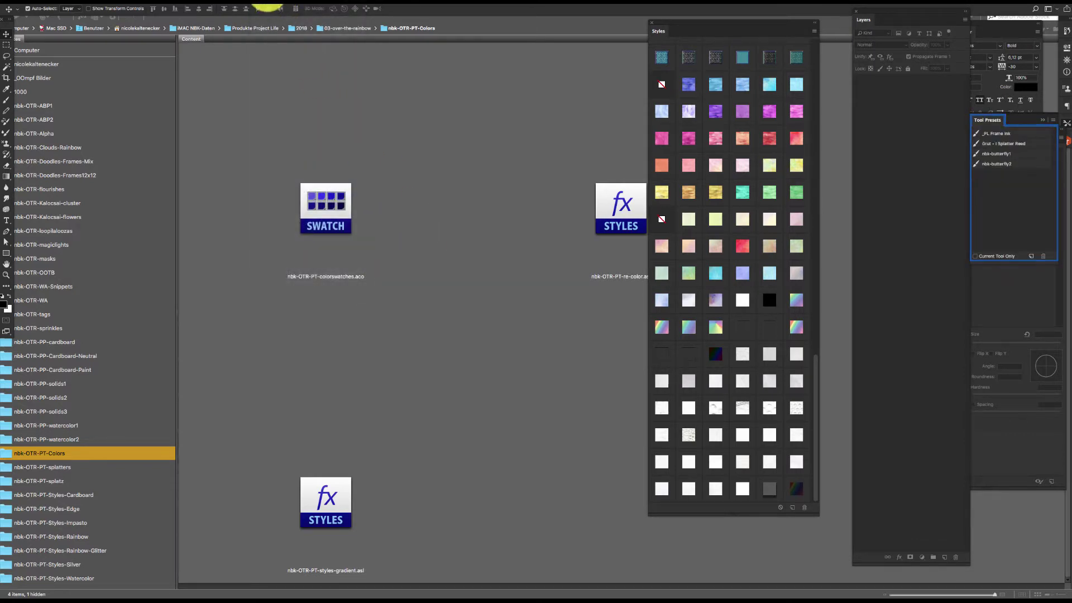
left_click(268, 8)
left_click(342, 257)
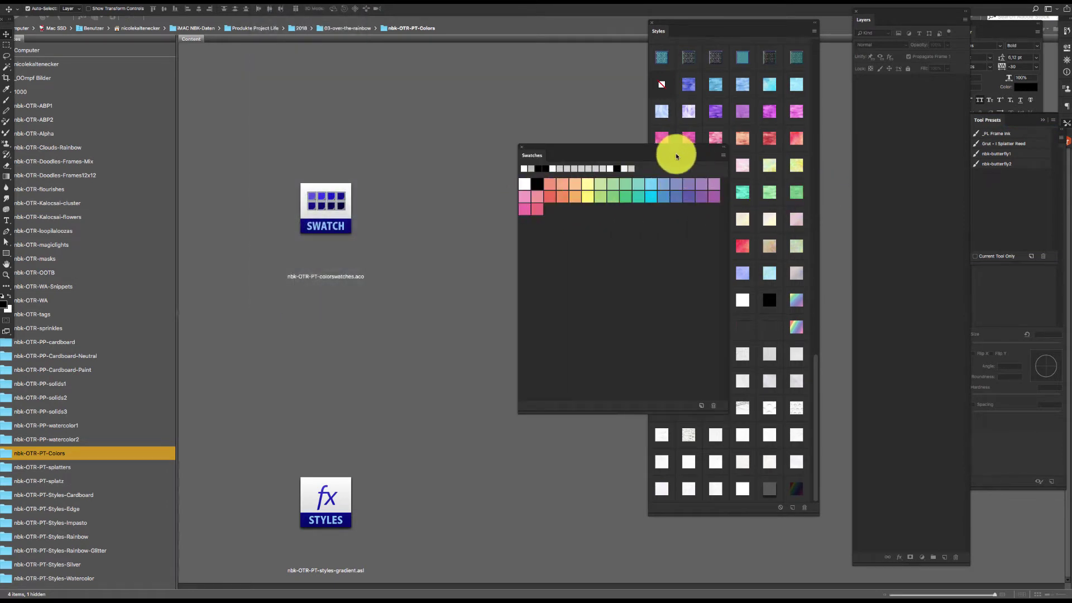
left_click_drag(676, 153, 787, 296)
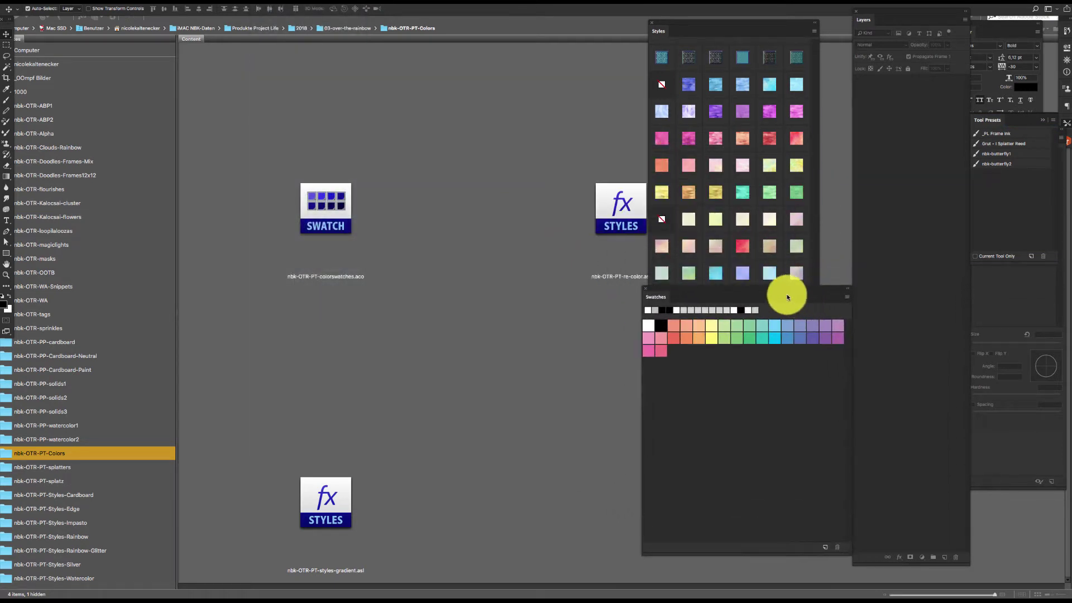
Step: Return to Bridge, open the nbk-OTR-PT-splatters folder and look through its brush file and splatter images
left_click(282, 227)
left_click(335, 263)
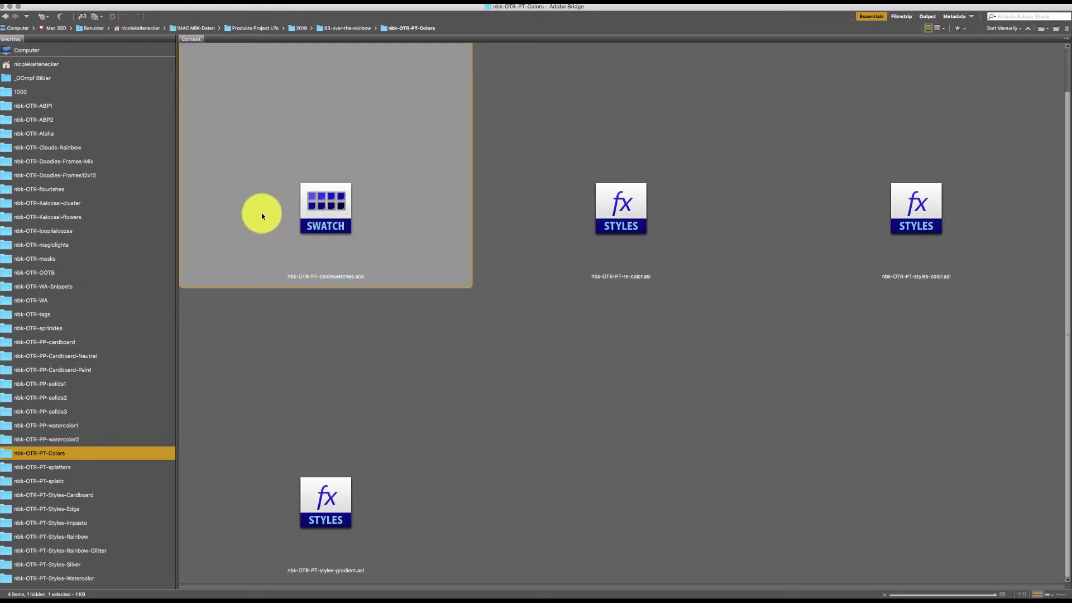
left_click(286, 377)
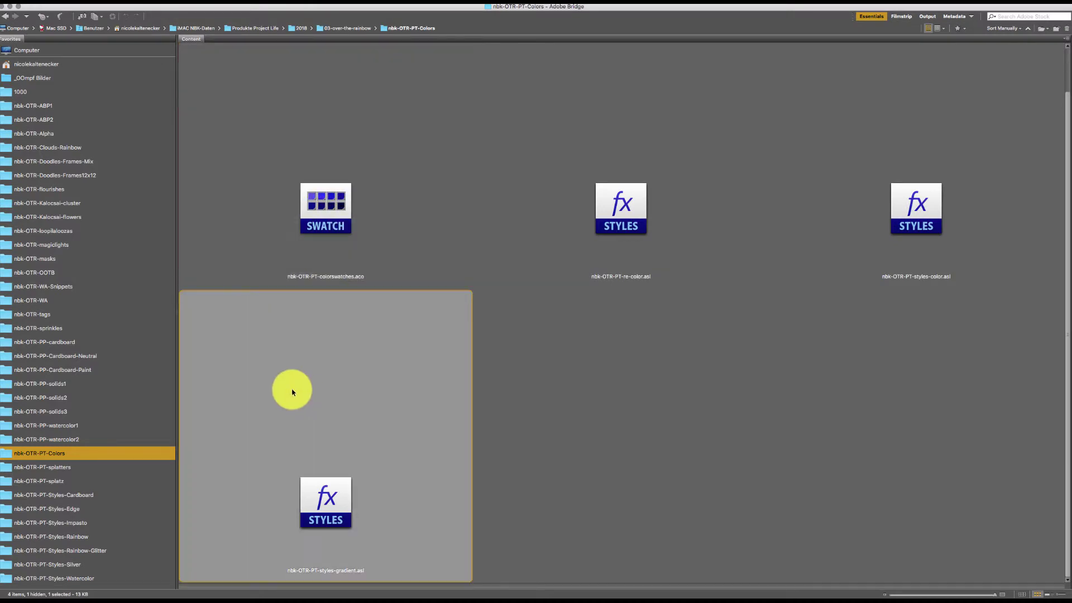
left_click(84, 468)
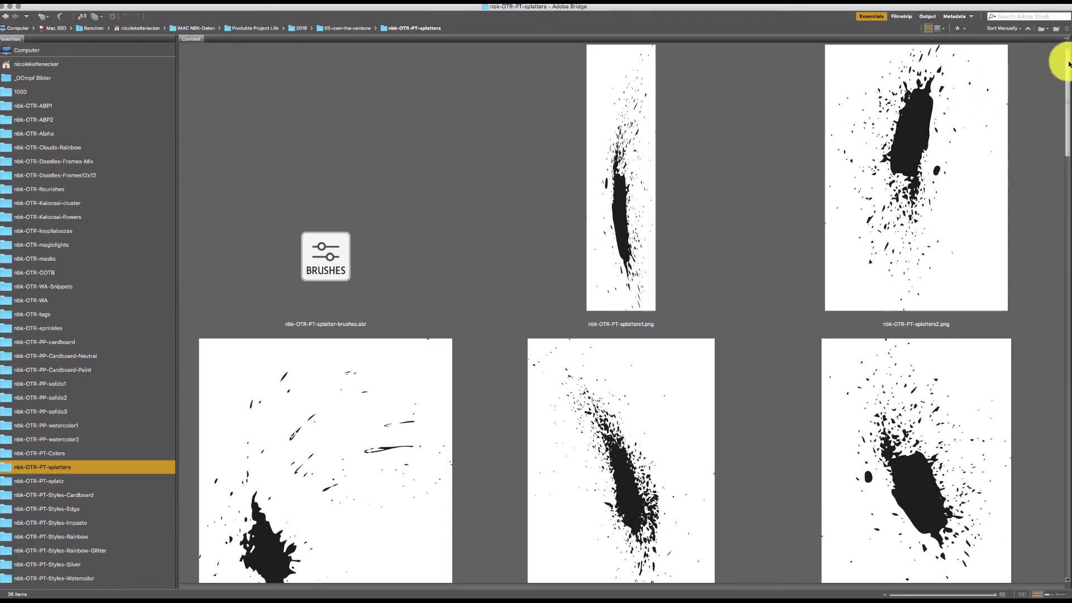
scroll(1068, 64, "down", 10)
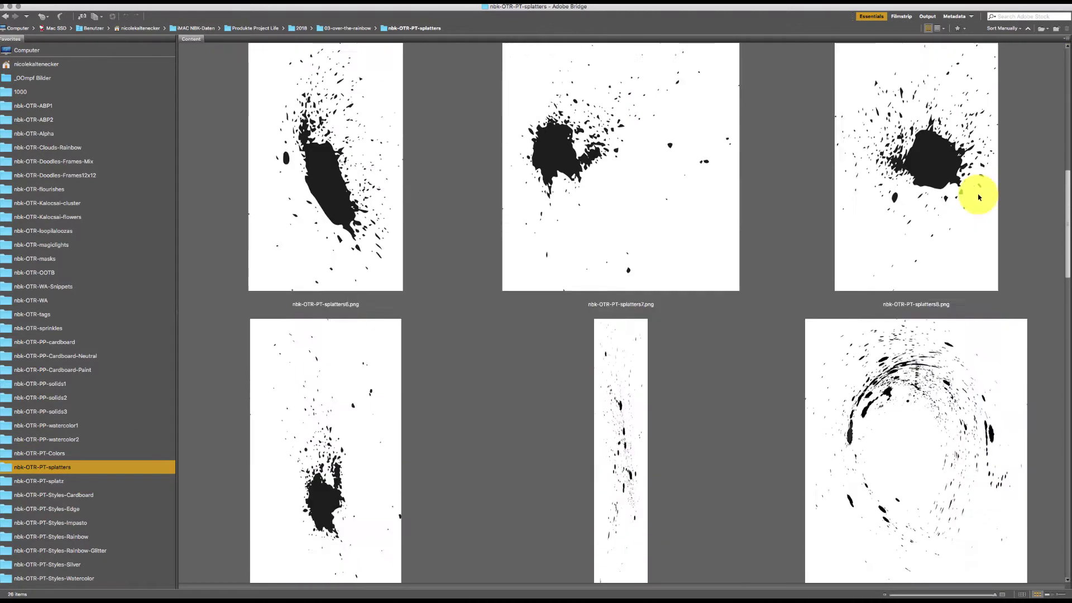
scroll(978, 196, "down", 8)
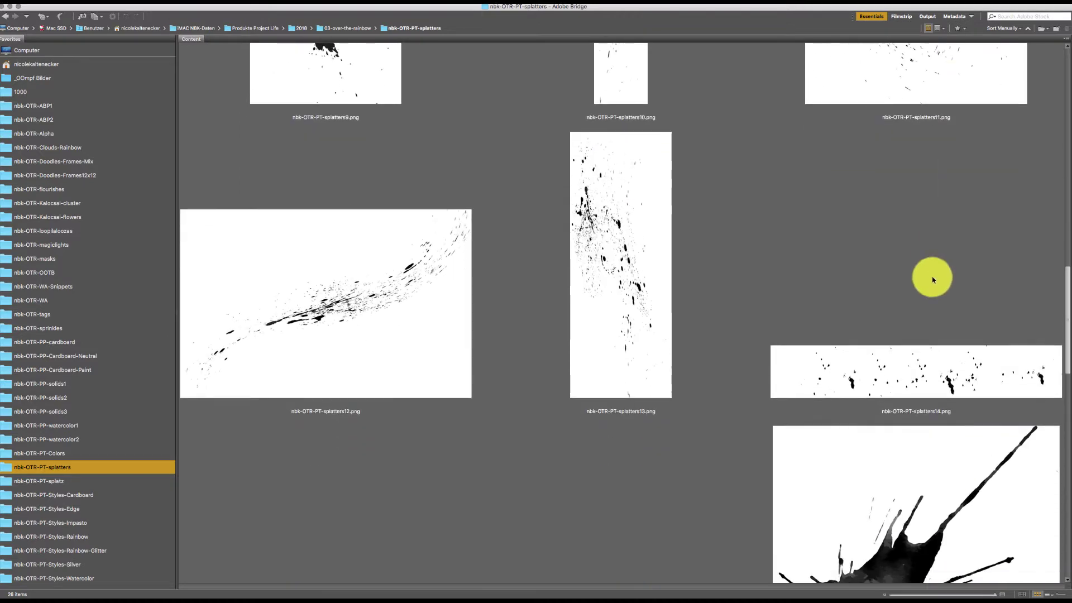
scroll(933, 279, "down", 10)
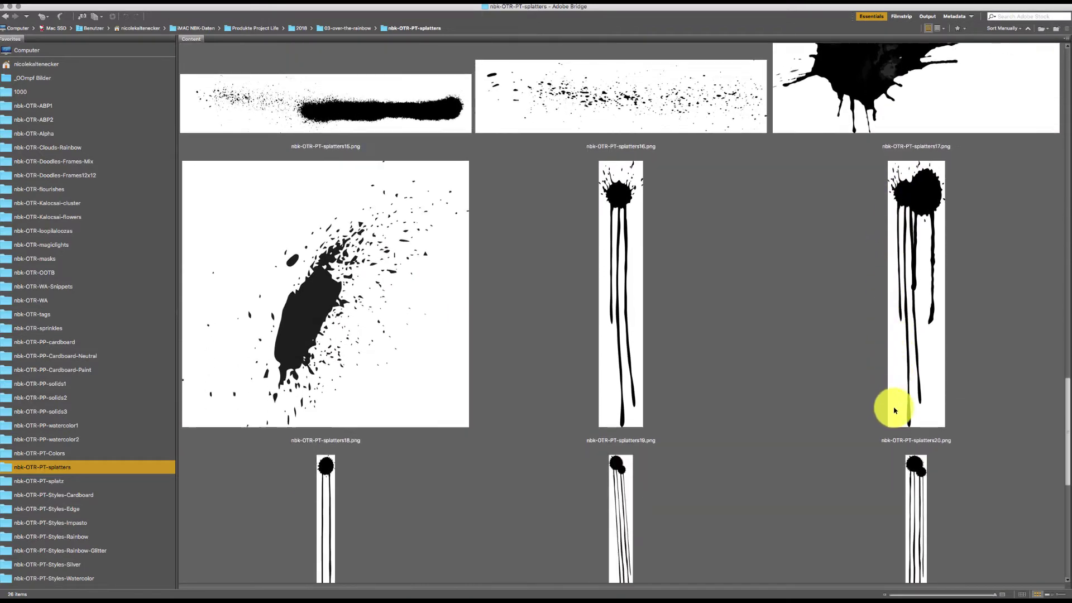
scroll(894, 410, "down", 8)
scroll(876, 488, "up", 15)
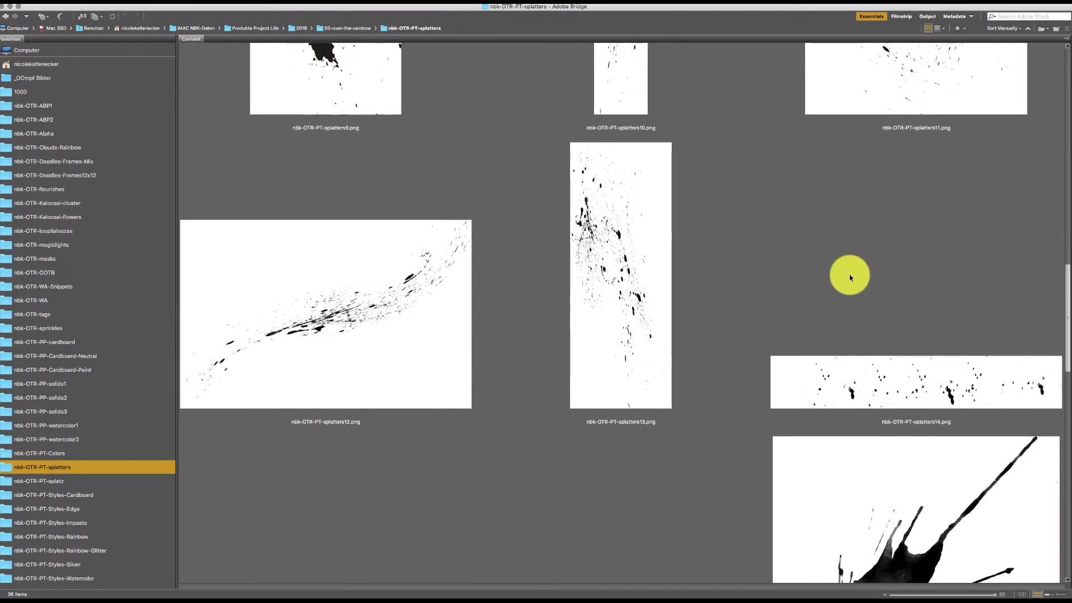
scroll(850, 277, "up", 15)
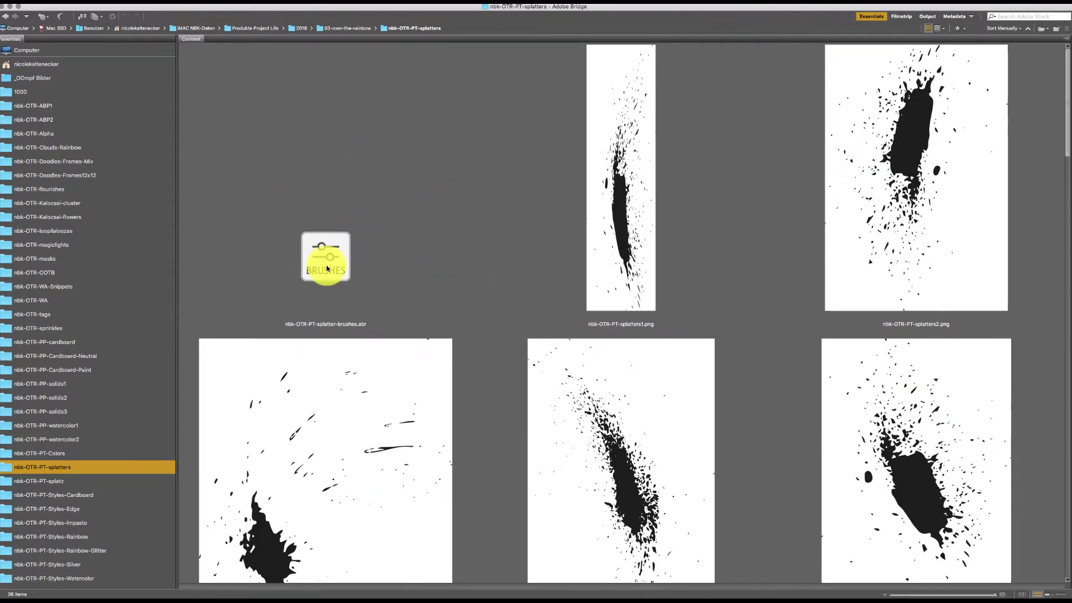
Step: Open the nbk-OTR-PT-splatz folder and look through its dot, arrow, circle and dash pattern images
left_click(58, 483)
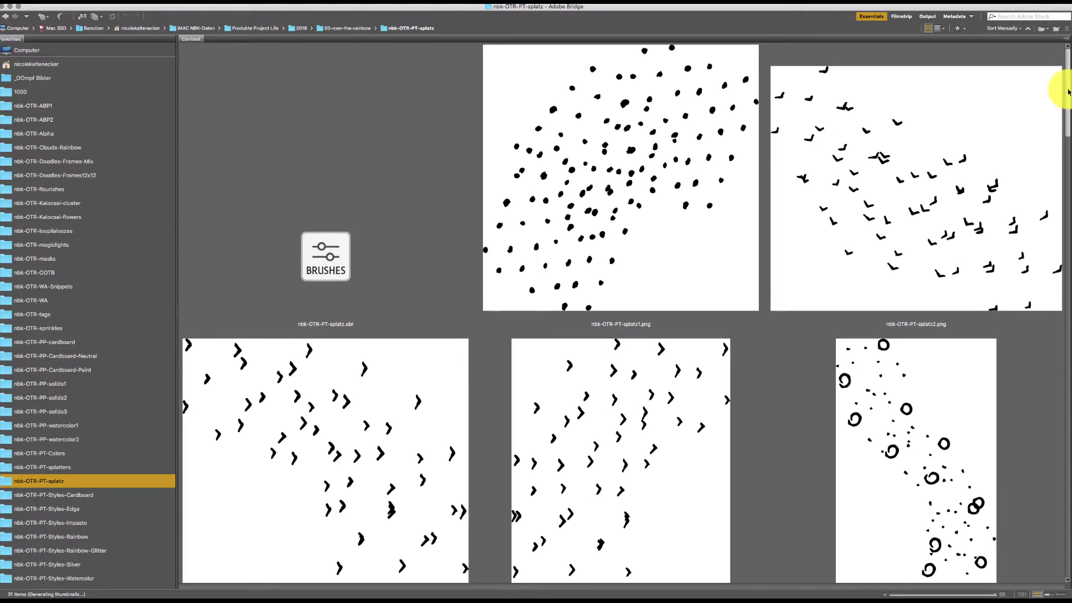
mouse_move(1068, 92)
left_mouse_down()
mouse_move(1065, 101)
mouse_move(1064, 91)
left_mouse_up()
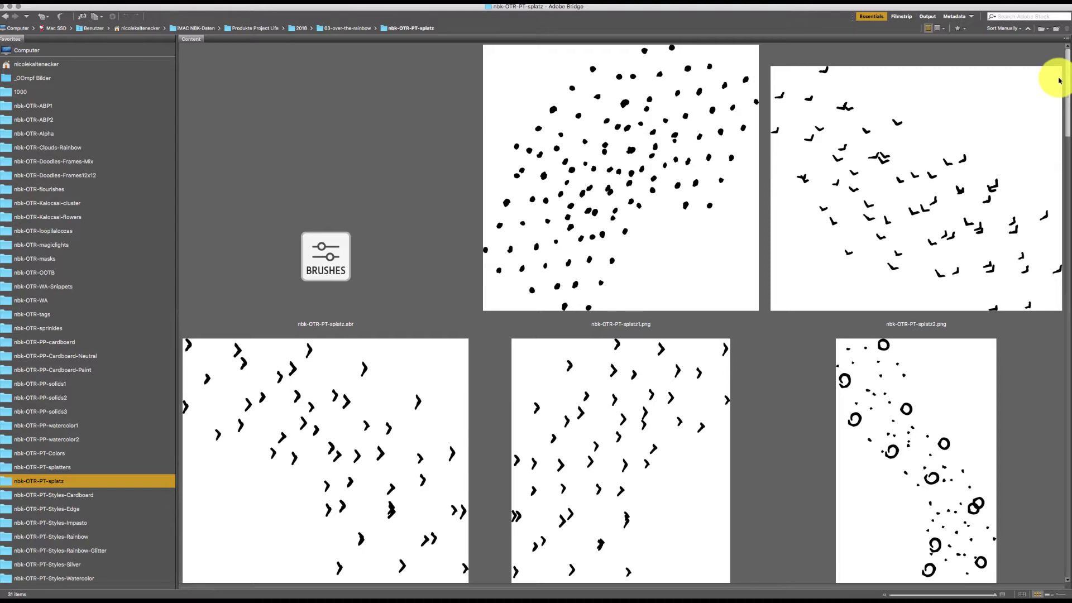
scroll(1053, 96, "down", 7)
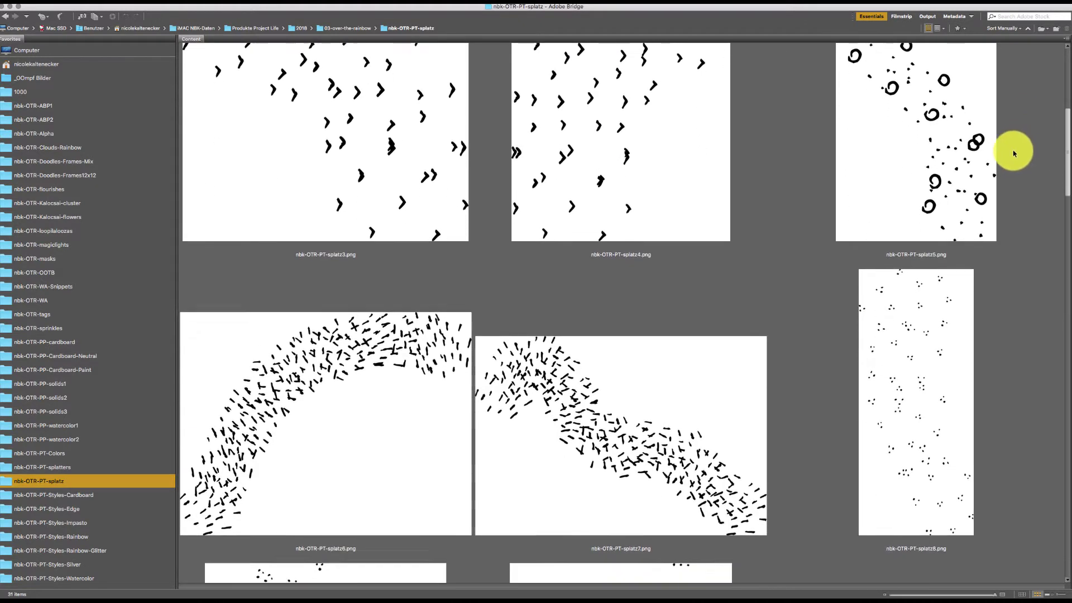
scroll(1014, 153, "down", 5)
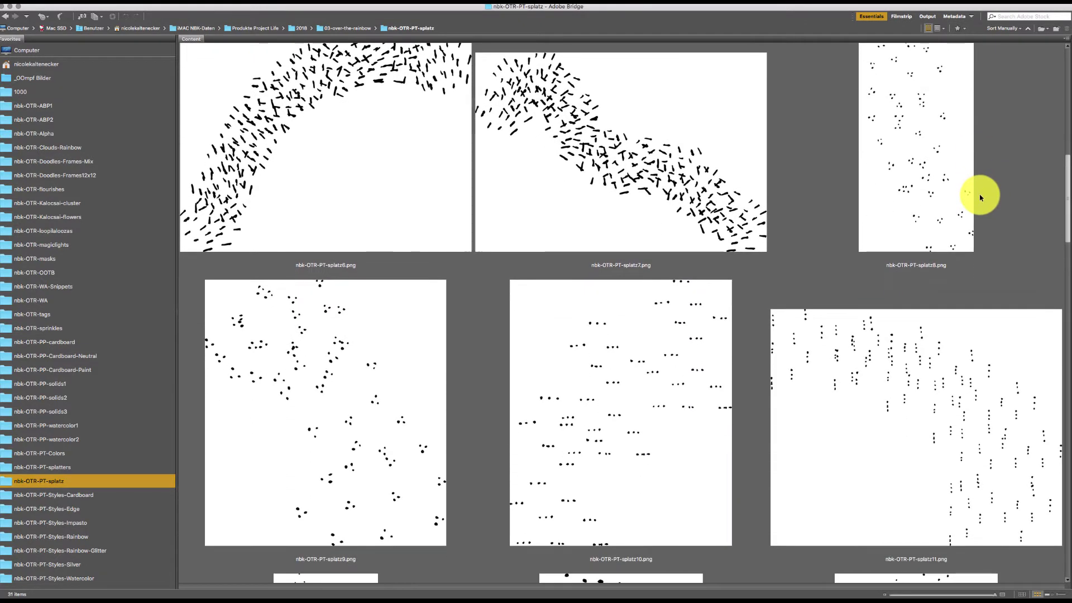
scroll(981, 197, "down", 6)
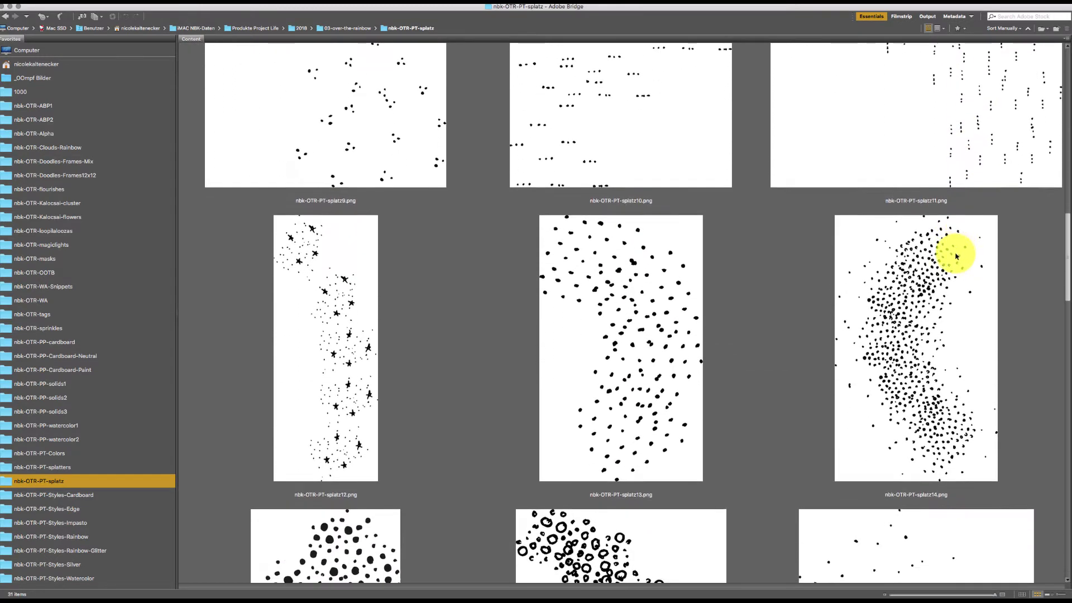
scroll(956, 255, "down", 6)
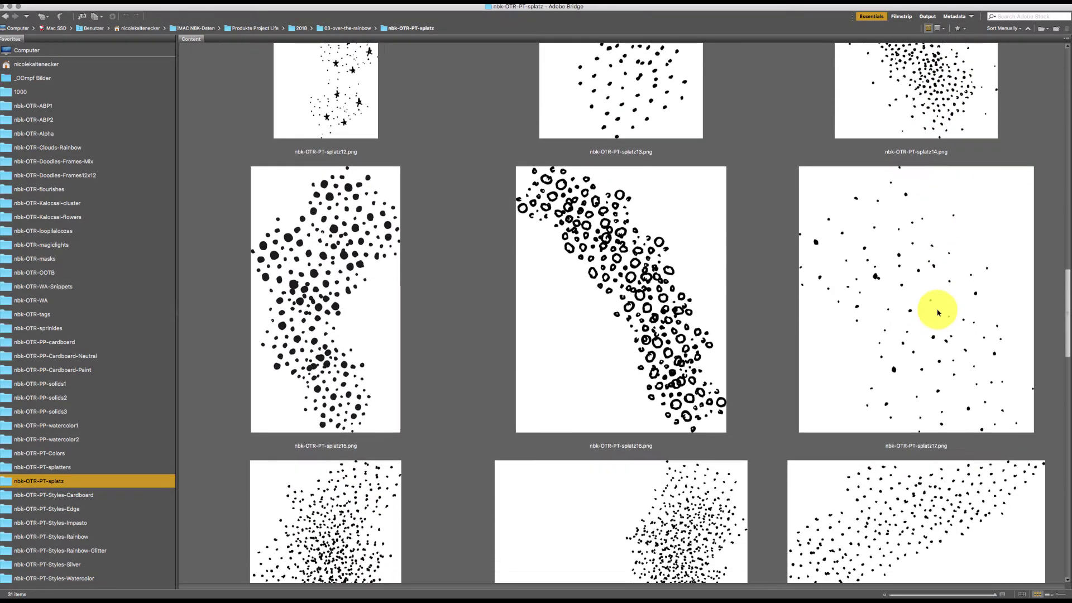
scroll(938, 313, "down", 12)
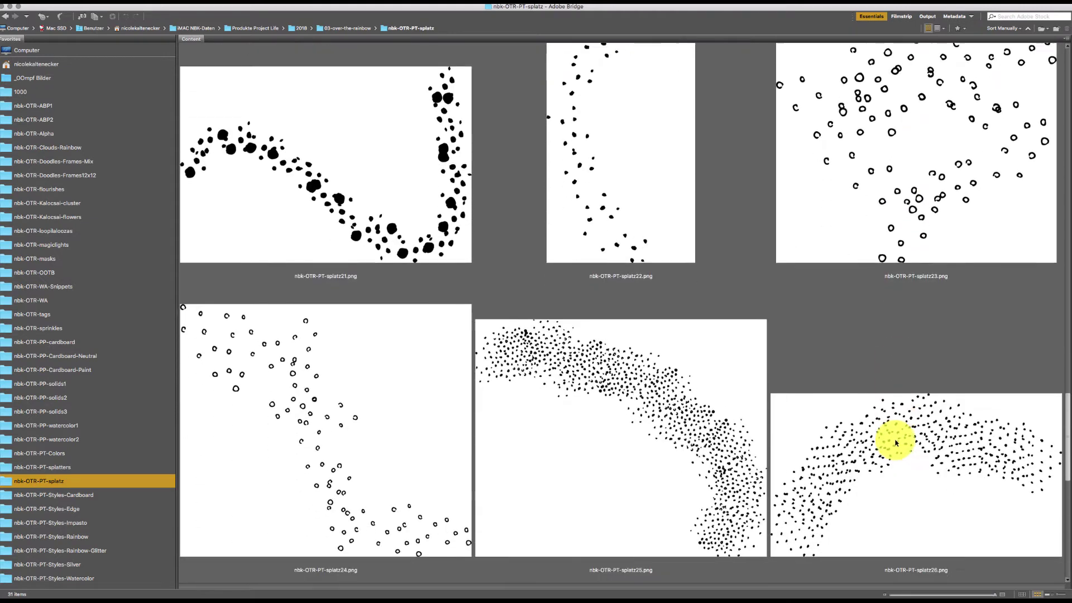
scroll(888, 463, "down", 10)
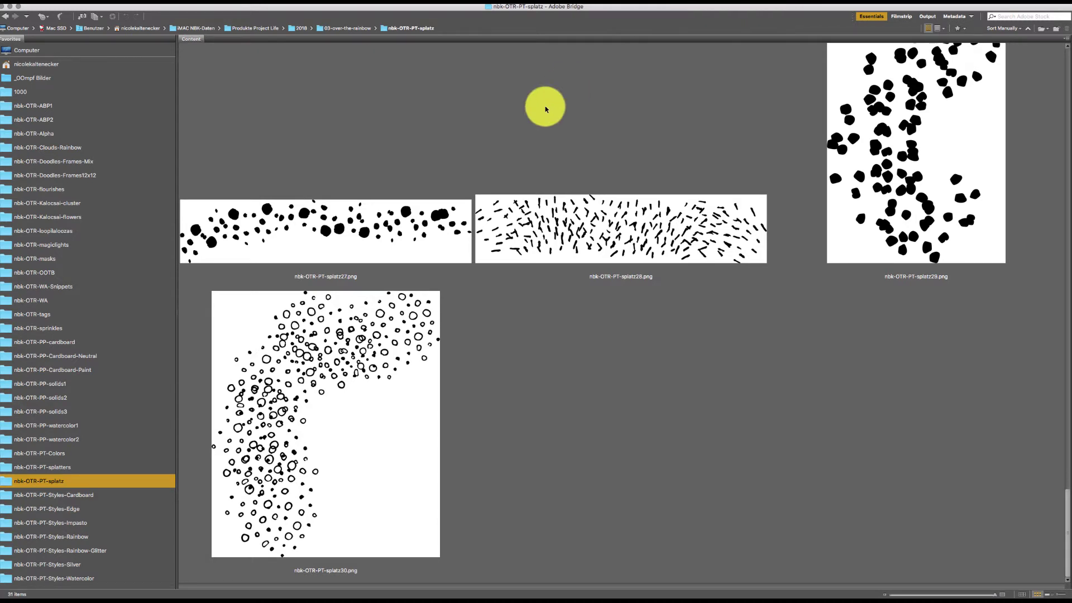
left_click(129, 413)
left_click(99, 482)
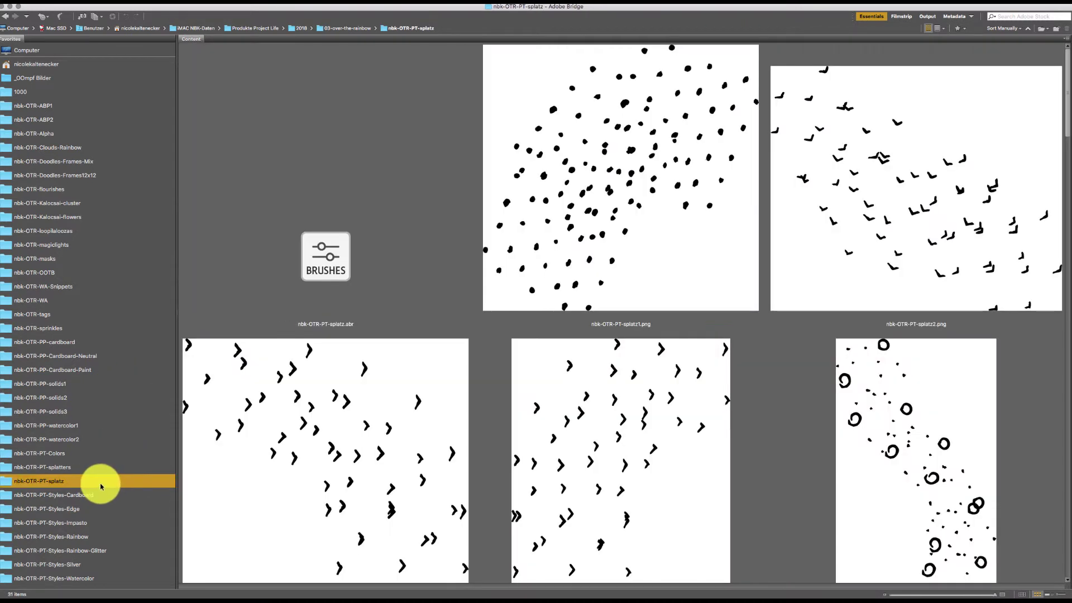
Step: Open the nbk-OTR-PT-Styles-Cardboard folder and load its nbk-OTR-PT-Styles-Cardboard.asl file in Photoshop
left_click(104, 497)
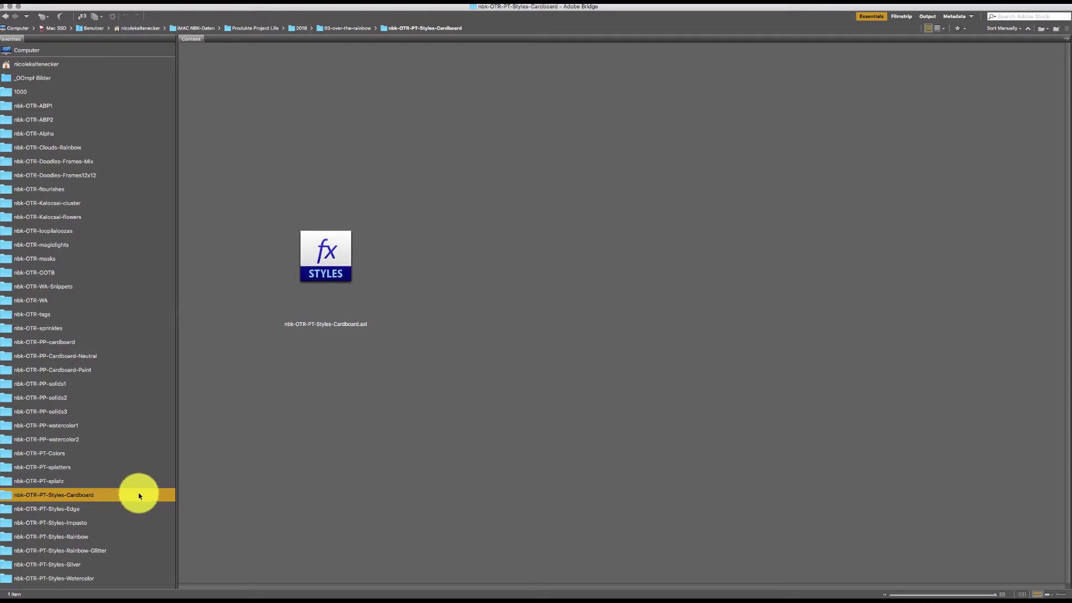
left_click(317, 245)
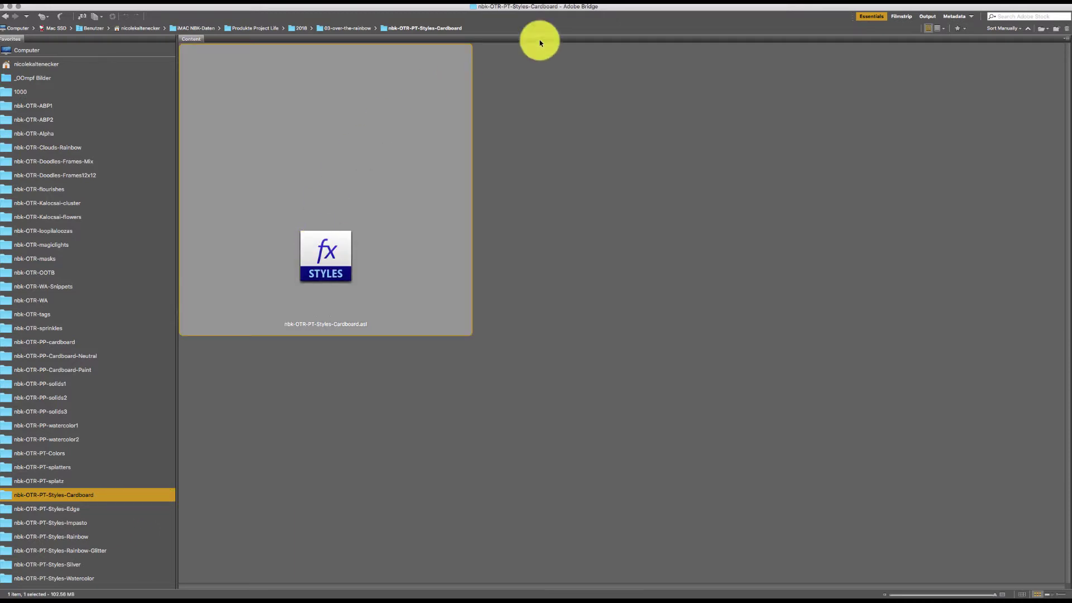
double_click(387, 323)
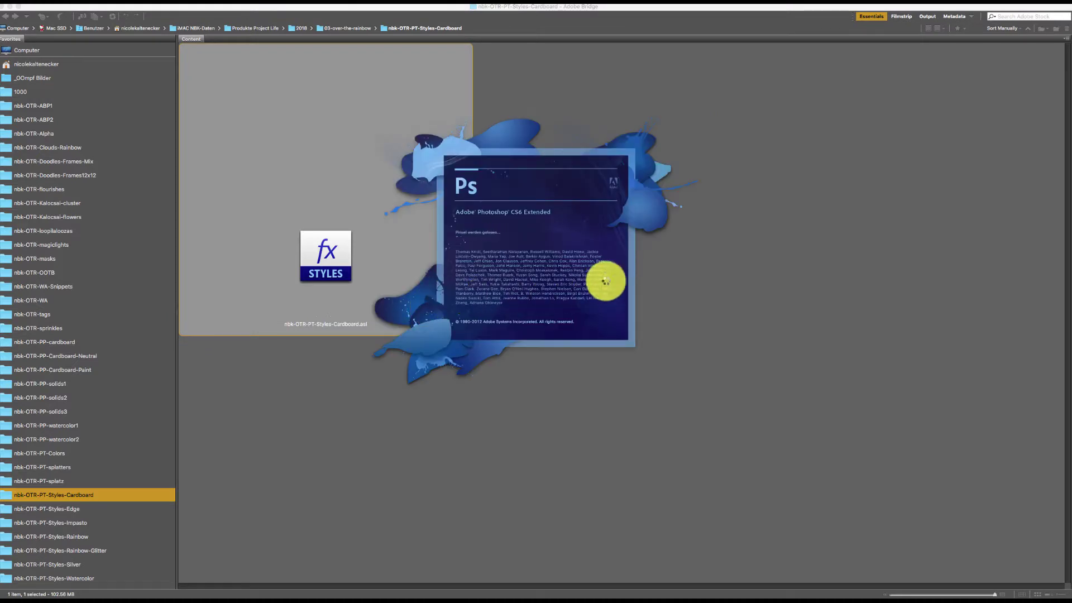
Step: Open nbk-OTR-PT-Styles-Cardboard.asl with Adobe Photoshop CC 2018, show the last styles, and place Untitled-1 beside them at 33.3% zoom
left_click(337, 258)
right_click(342, 260)
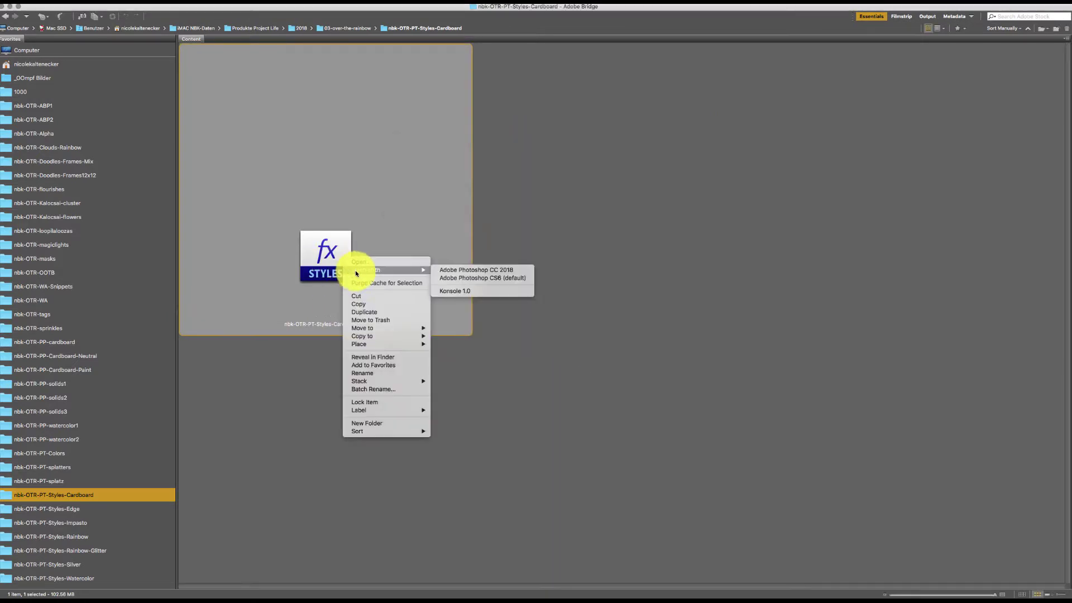
mouse_move(424, 270)
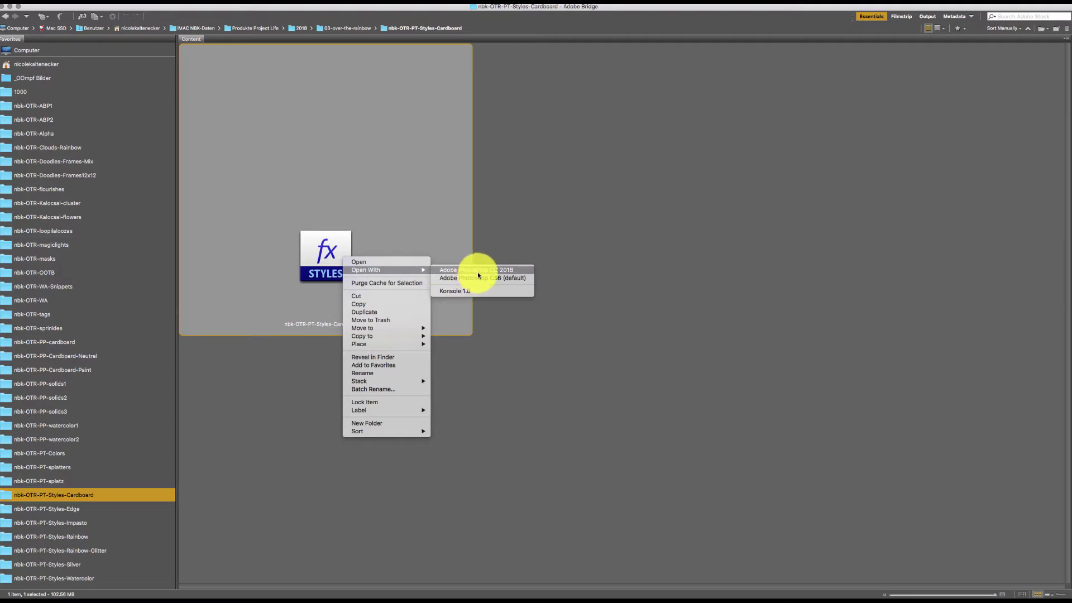
left_click(480, 273)
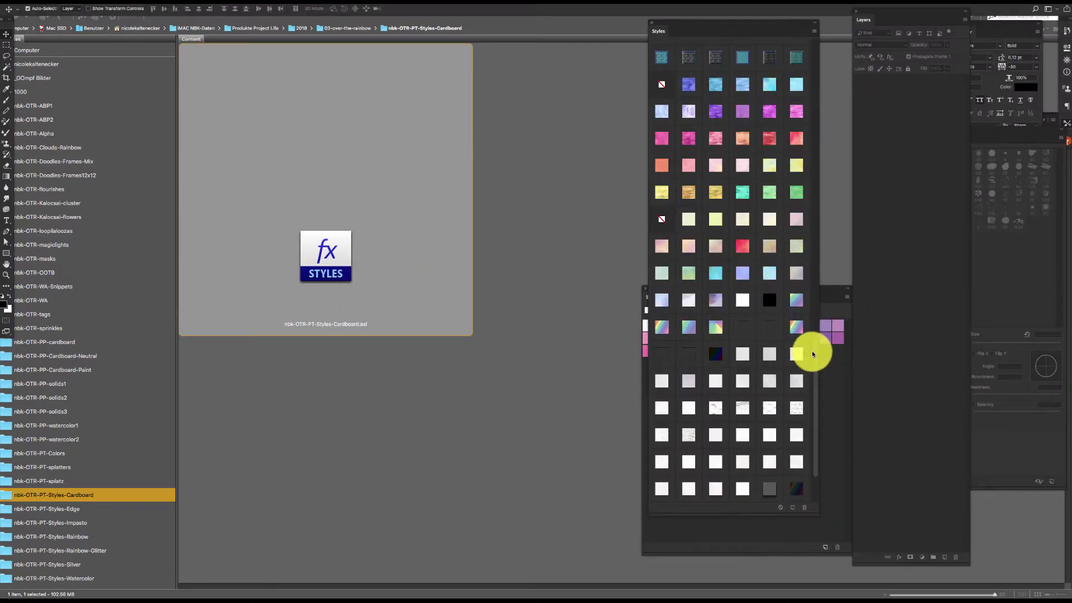
scroll(814, 391, "down", 3)
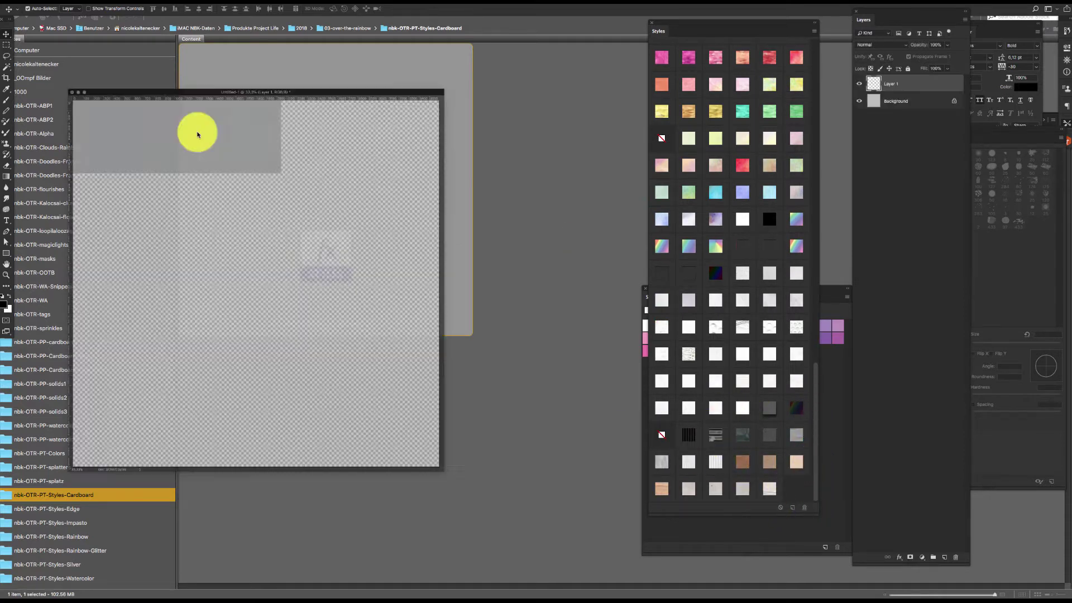
key("super+plus")
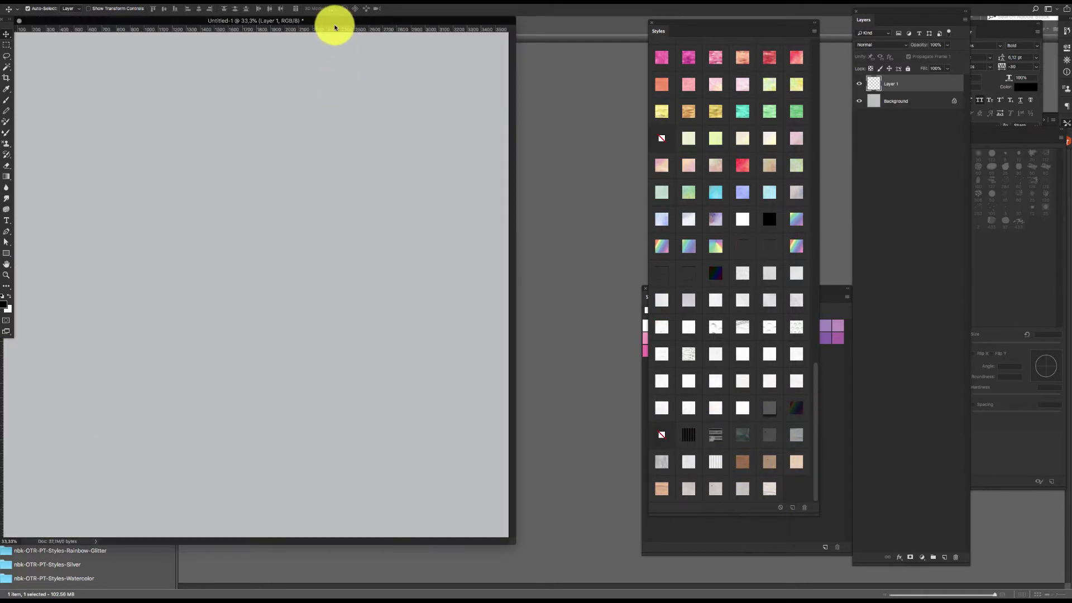
left_click_drag(330, 23, 448, 31)
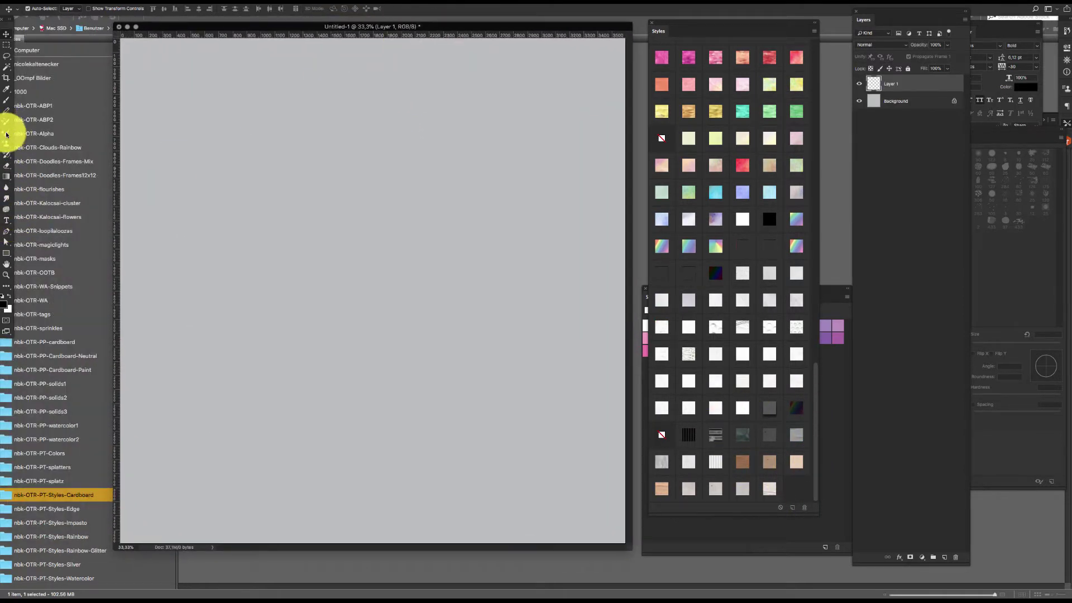
Step: Return to Bridge and load the nbk-OTR-PT-splatz.abr brush file from the nbk-OTR-PT-splatz folder into Photoshop
left_click(68, 481)
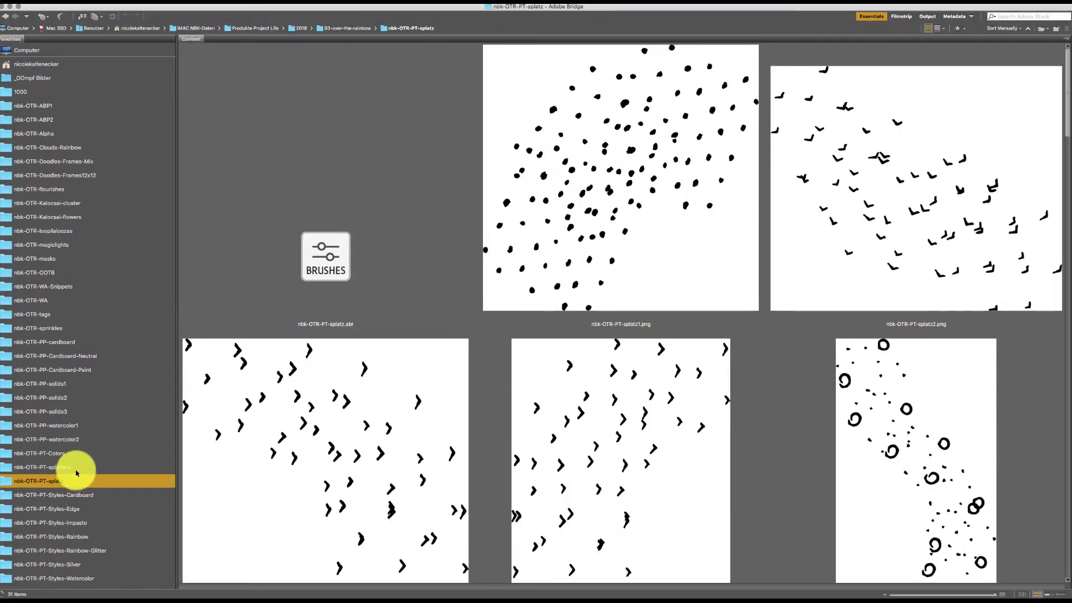
right_click(324, 246)
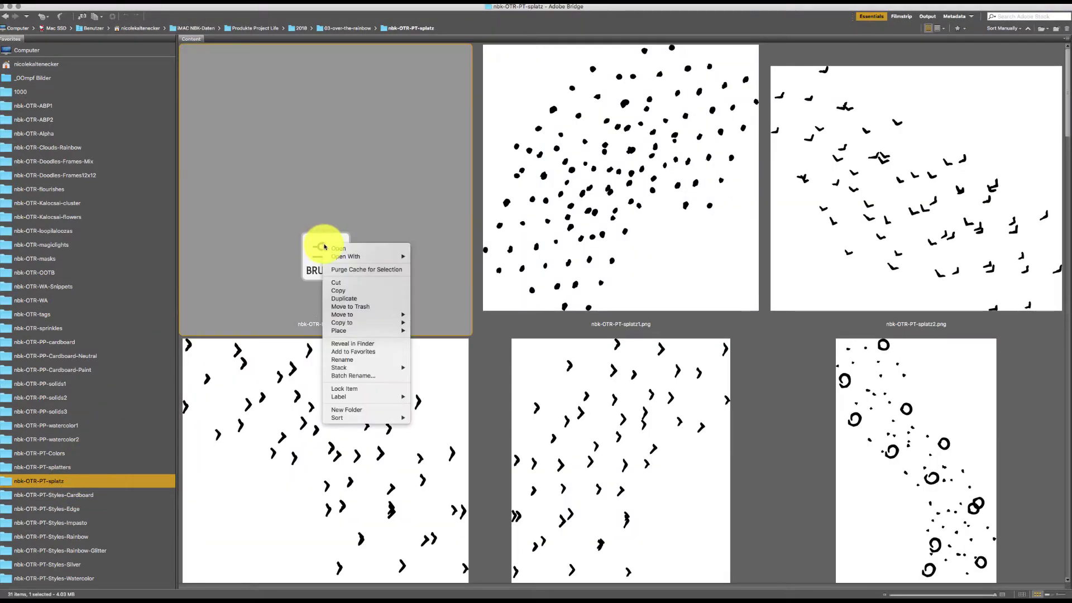
left_click(365, 248)
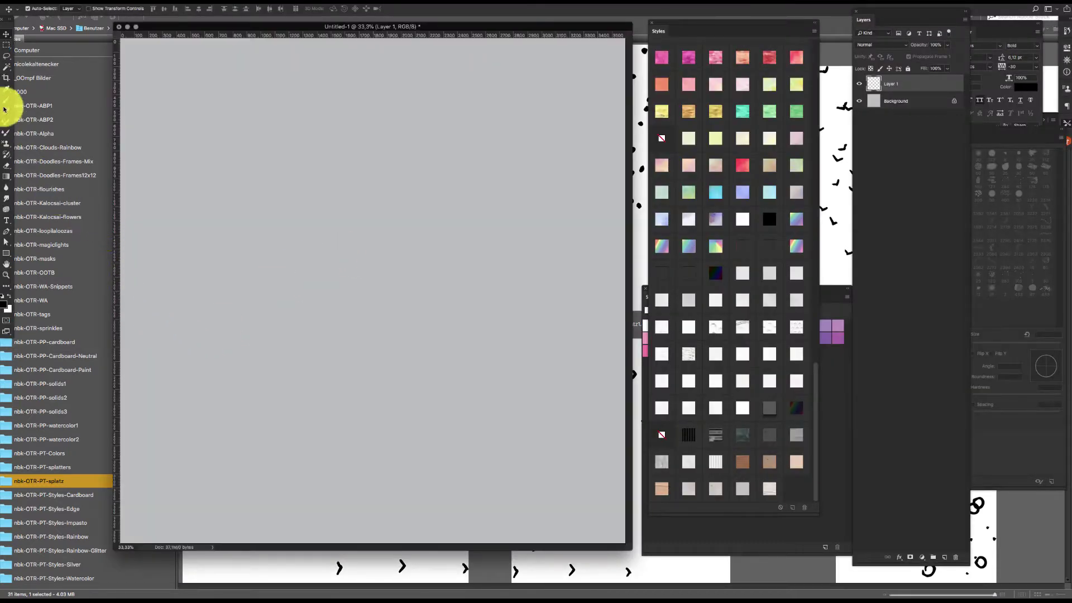
Step: Stamp the nbk-OTR-doodled-splatz1.png brush from the nbk-OTR-PT-splatz group once on Layer 1 in black
left_click(5, 101)
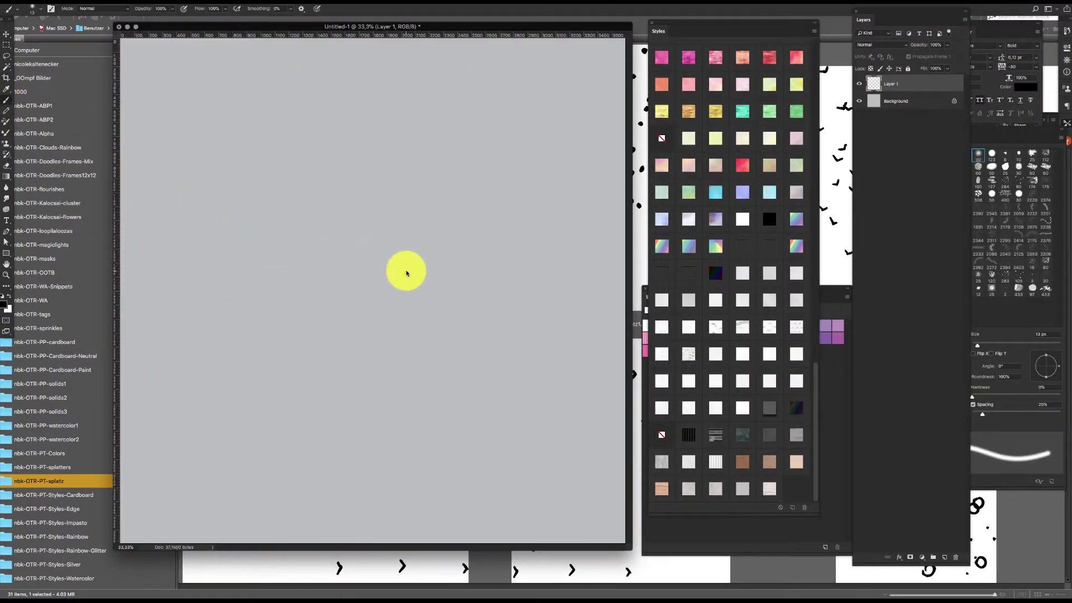
right_click(407, 268)
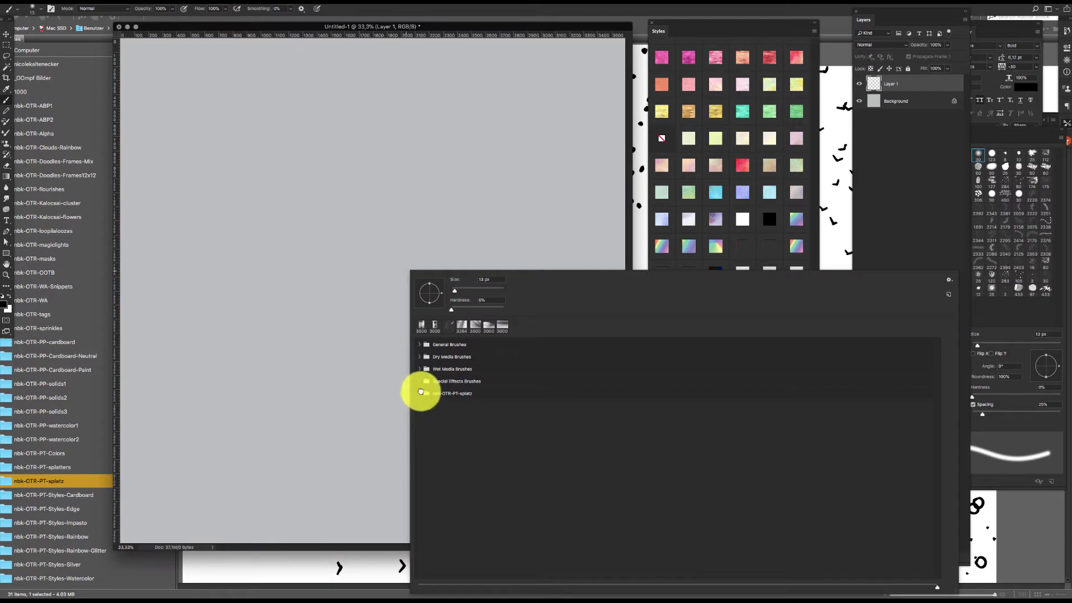
left_click(420, 392)
left_click(454, 425)
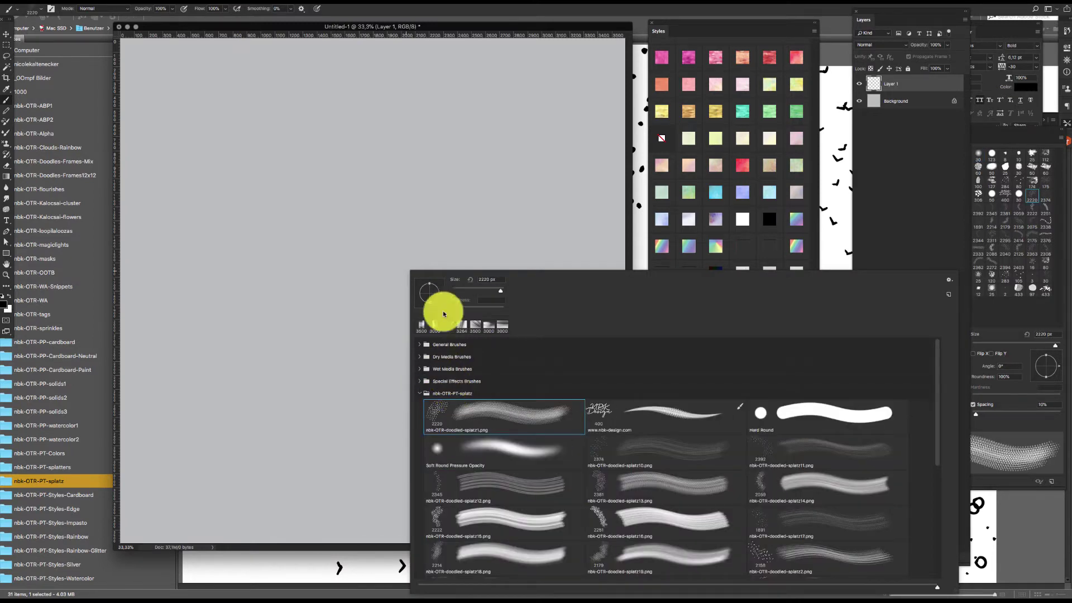
left_click(336, 231)
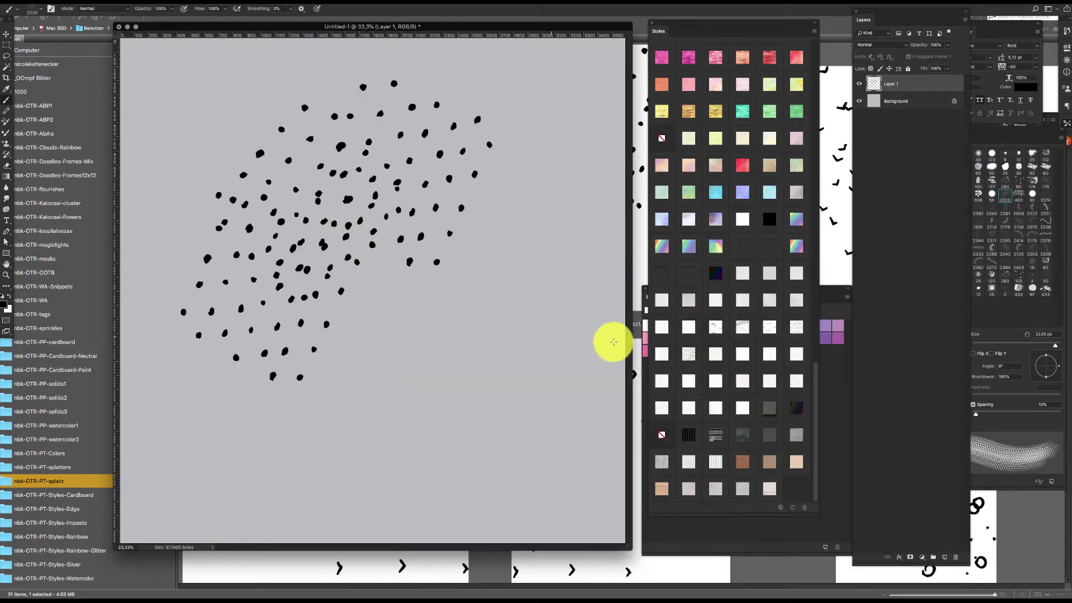
Step: Apply the white corrugated, brown and light beige cardboard styles in turn to the dots on Layer 1
left_click(718, 459)
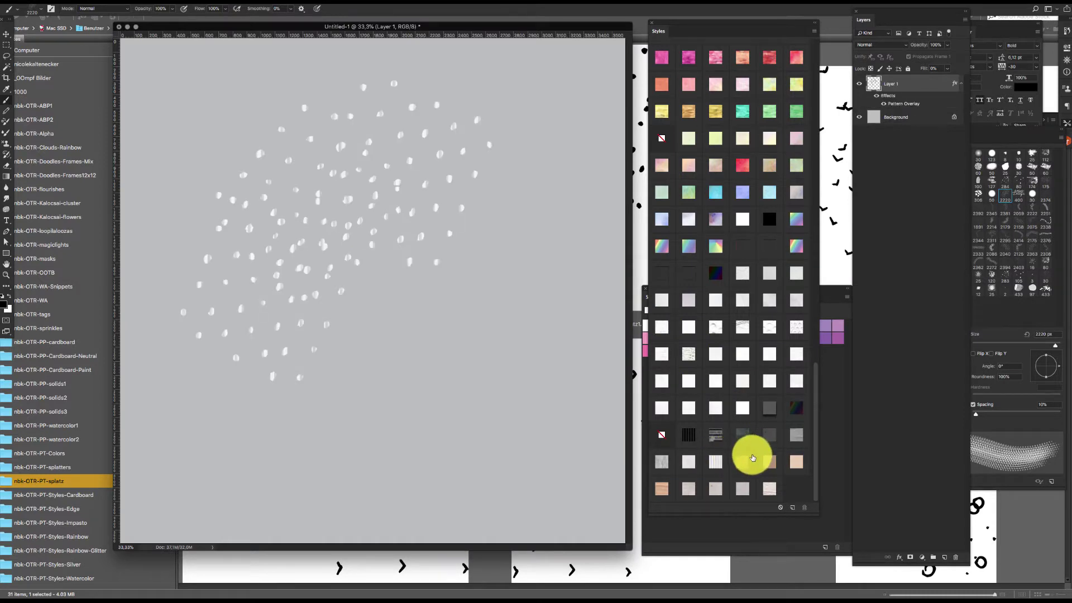
left_click(753, 462)
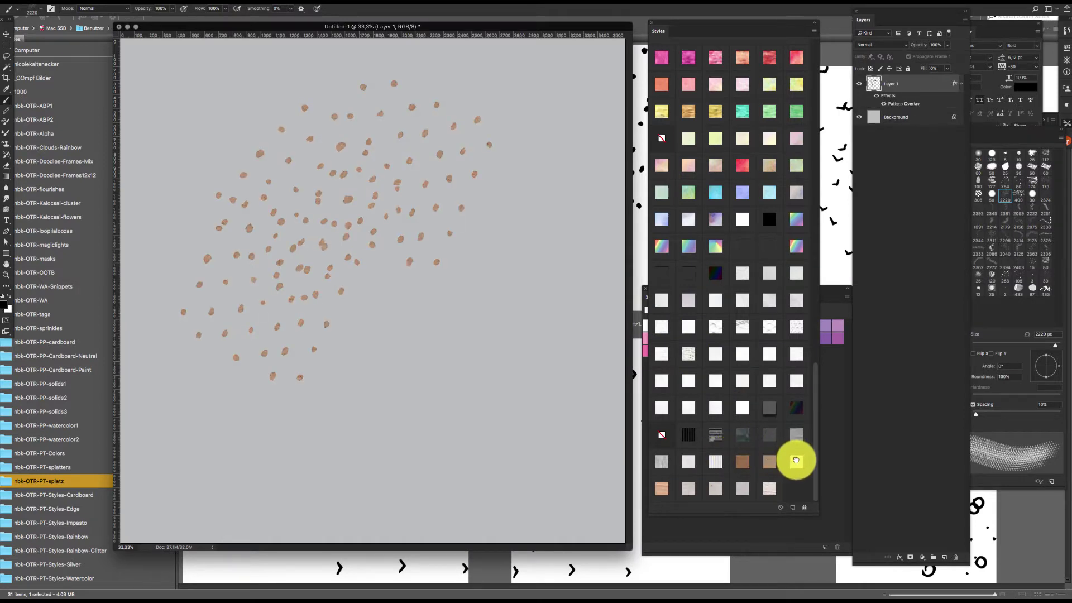
left_click(796, 461)
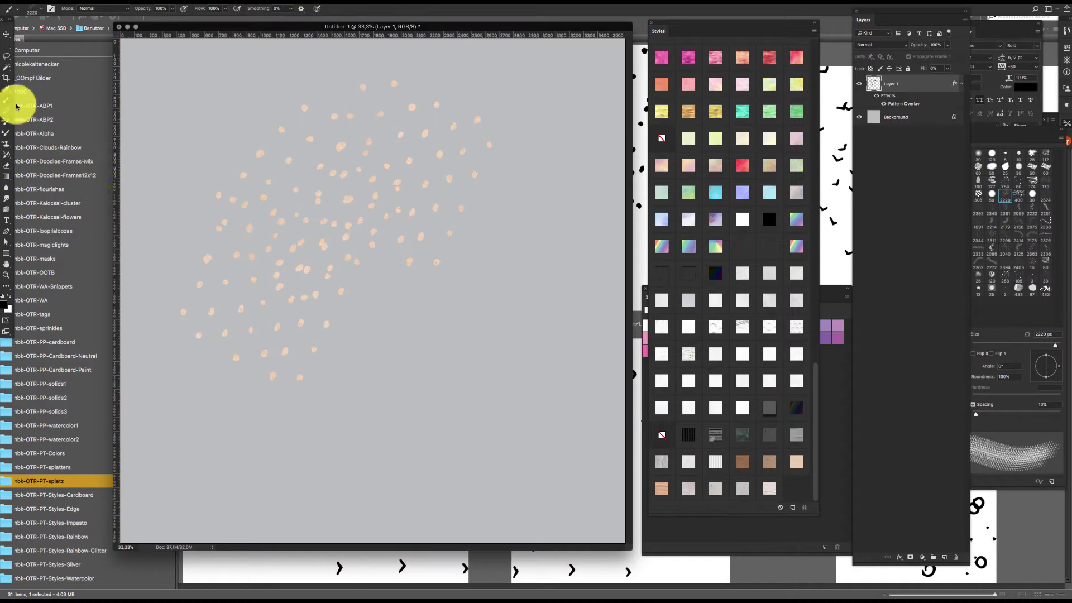
Step: Choose a hard round brush, undo an oversized trial stroke, and stamp a 1300 px circle below and right of the dots
right_click(316, 236)
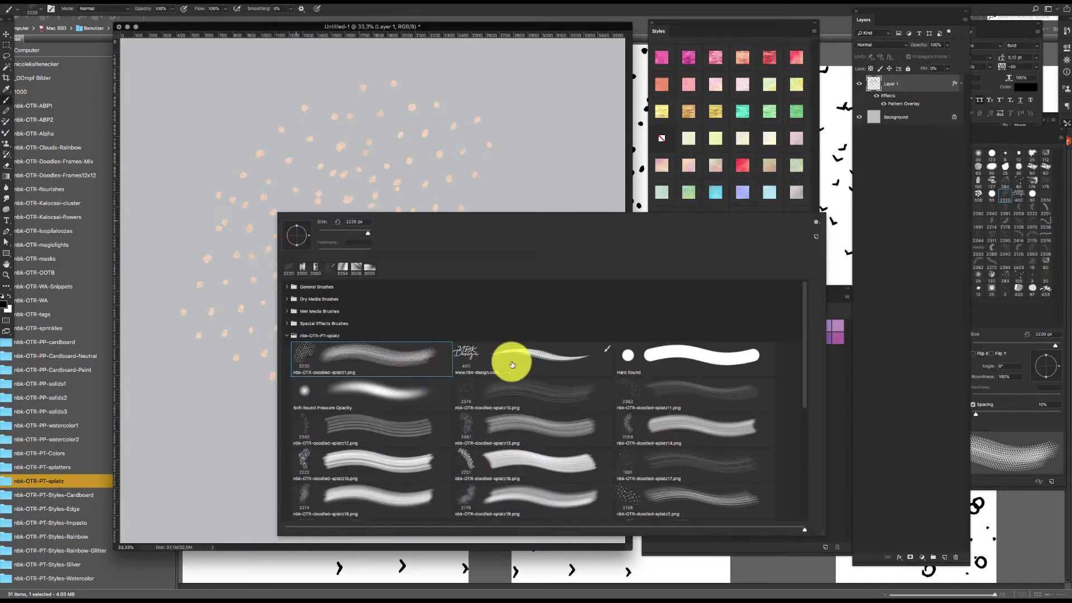
left_click(633, 368)
key("Return")
left_click_drag(441, 225, 411, 319)
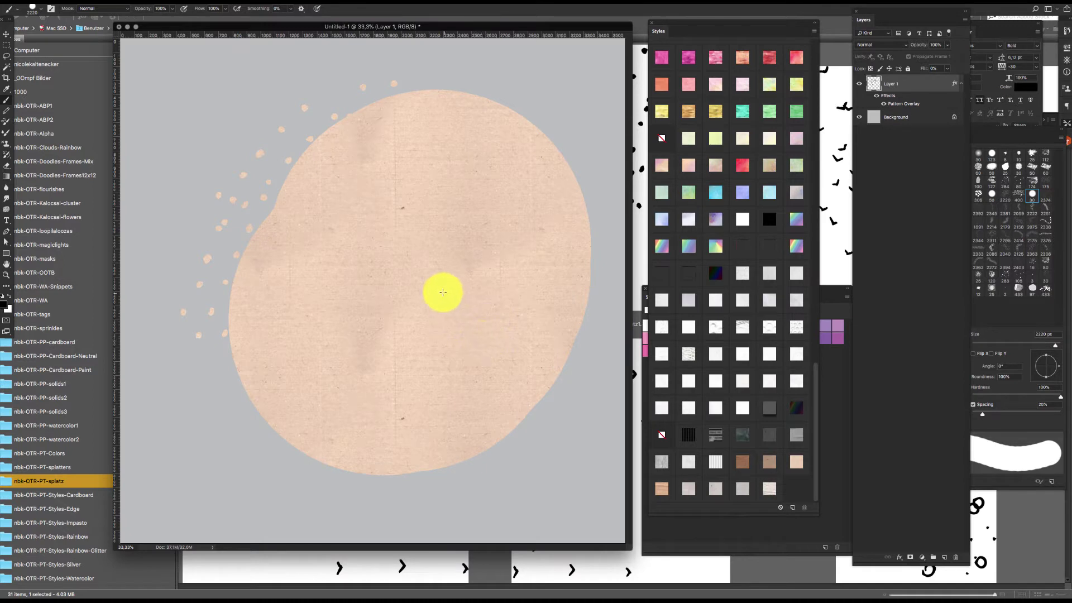
key("super+z")
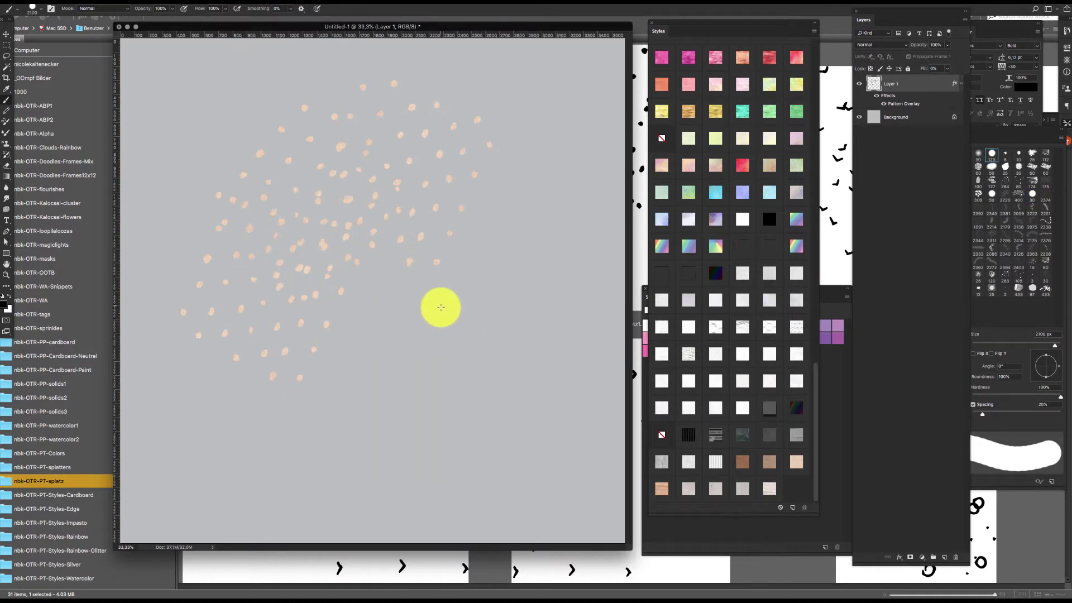
key("bracketleft")
key("bracketleft")
key("bracketleft")
left_click(441, 308)
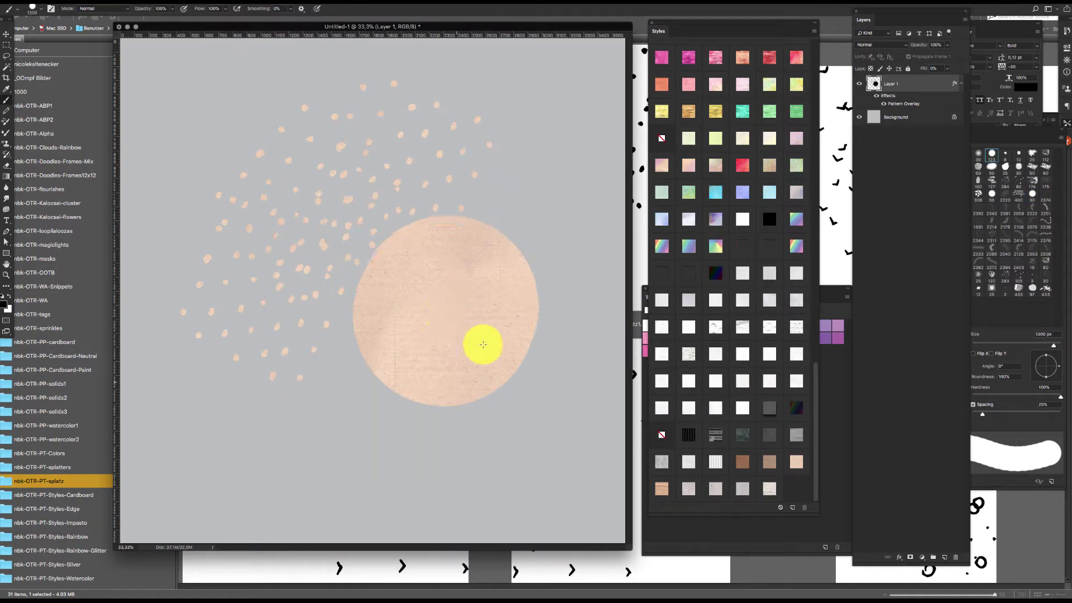
Step: Try the black corrugated, crumpled dark grey, smooth dark grey and creased grey cardboard styles on Layer 1
left_click(712, 433)
left_click(690, 433)
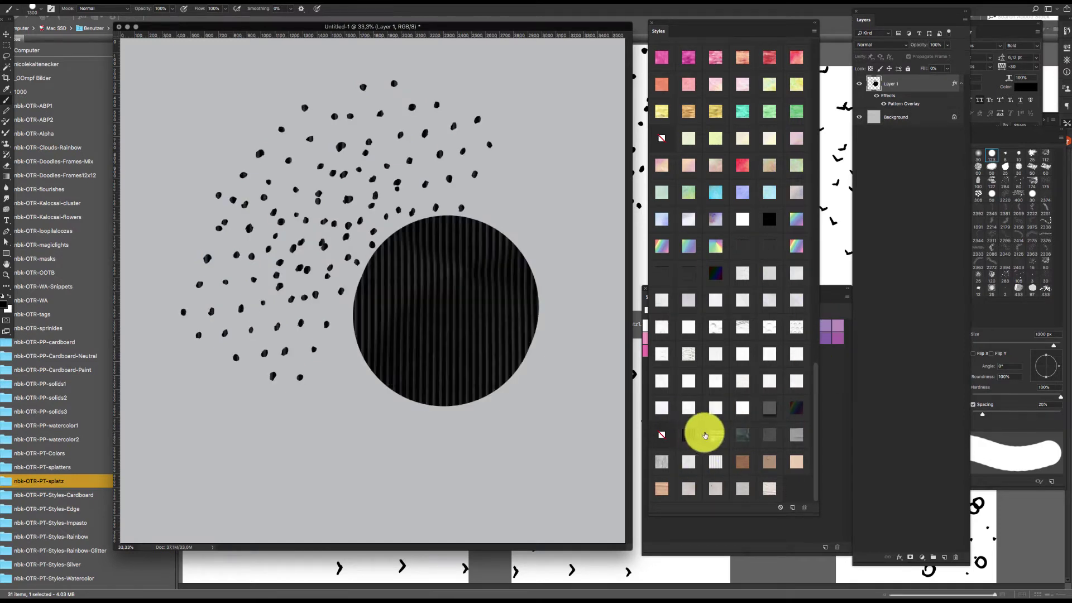
left_click(738, 431)
left_click(770, 434)
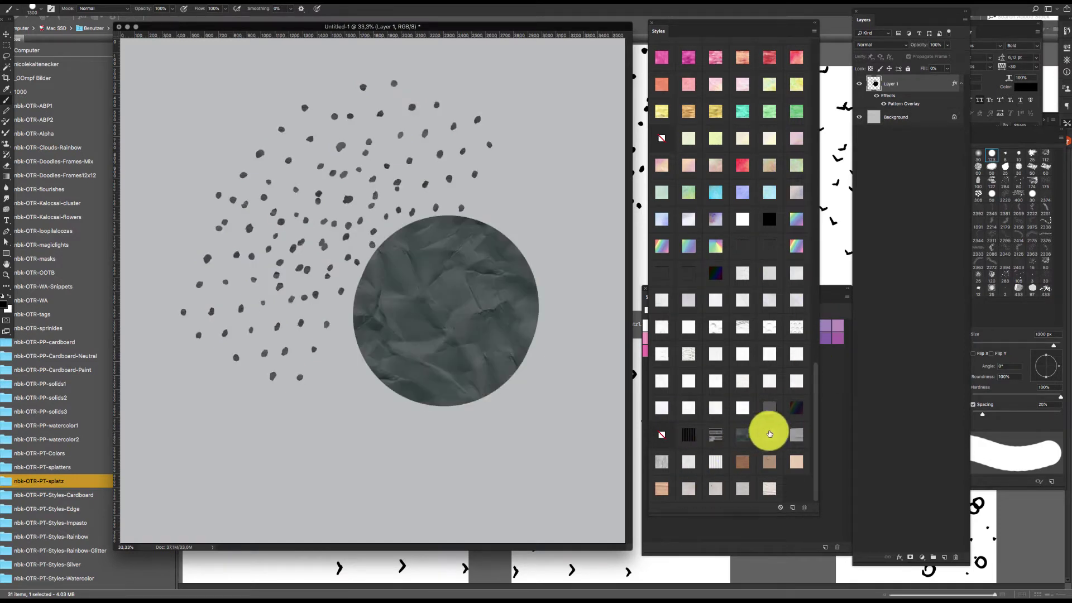
left_click(771, 435)
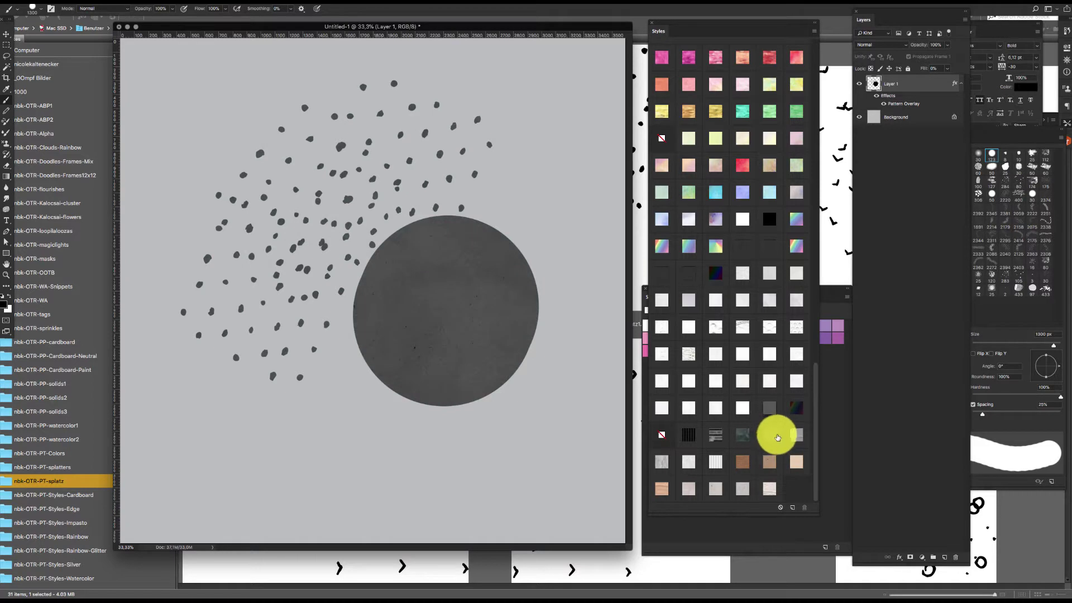
left_click(796, 435)
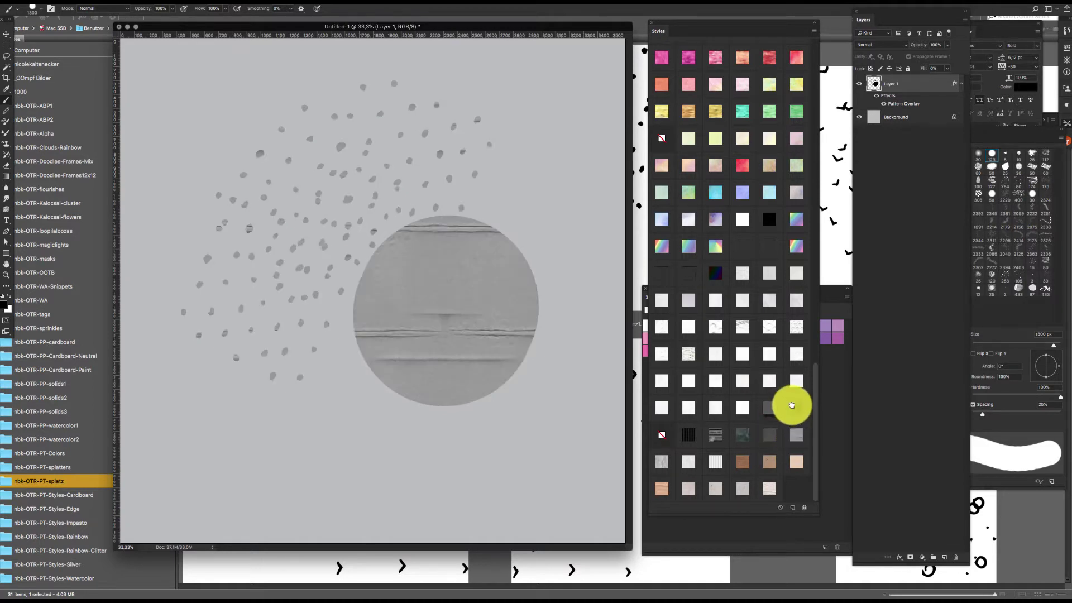
left_click(796, 409)
Step: Cycle Layer 1 through beige, brown, black corrugated, torn and speckled cardboard styles, ending with the scratched off-white one
left_click(793, 464)
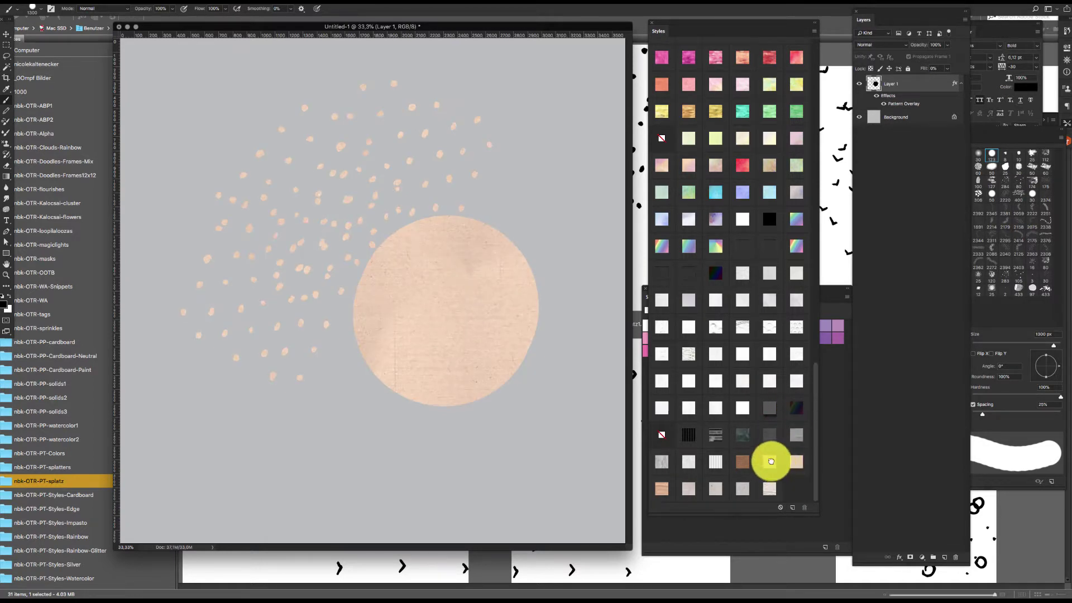
left_click(770, 461)
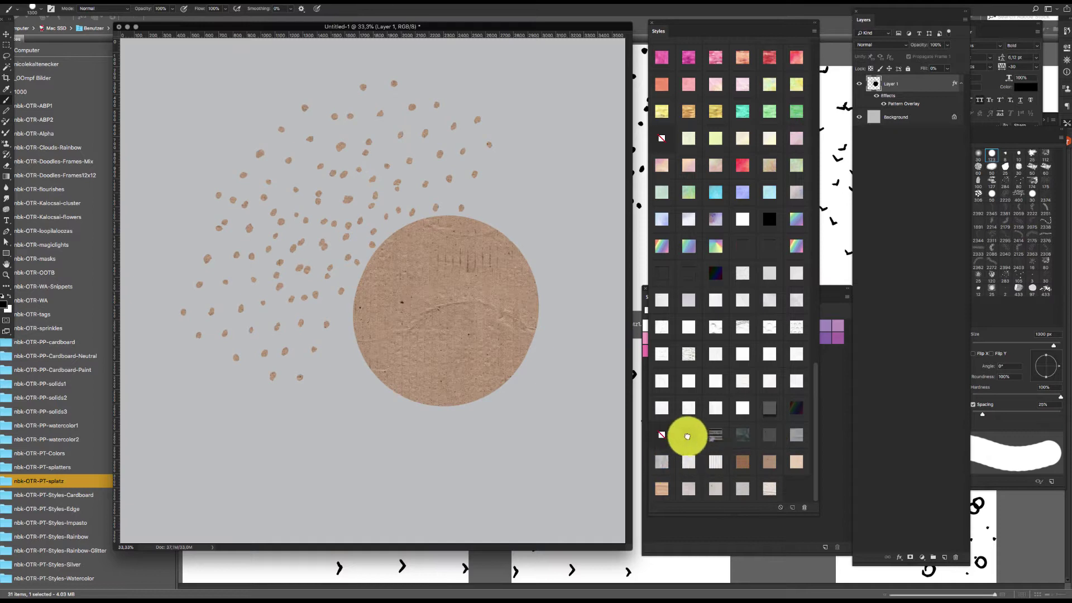
left_click(688, 434)
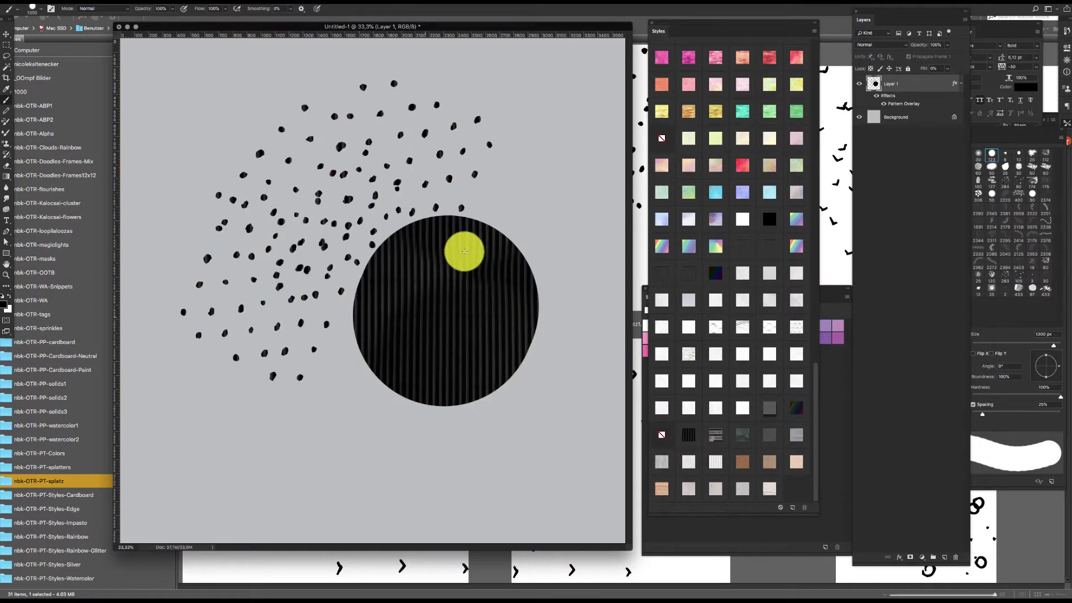
left_click(687, 491)
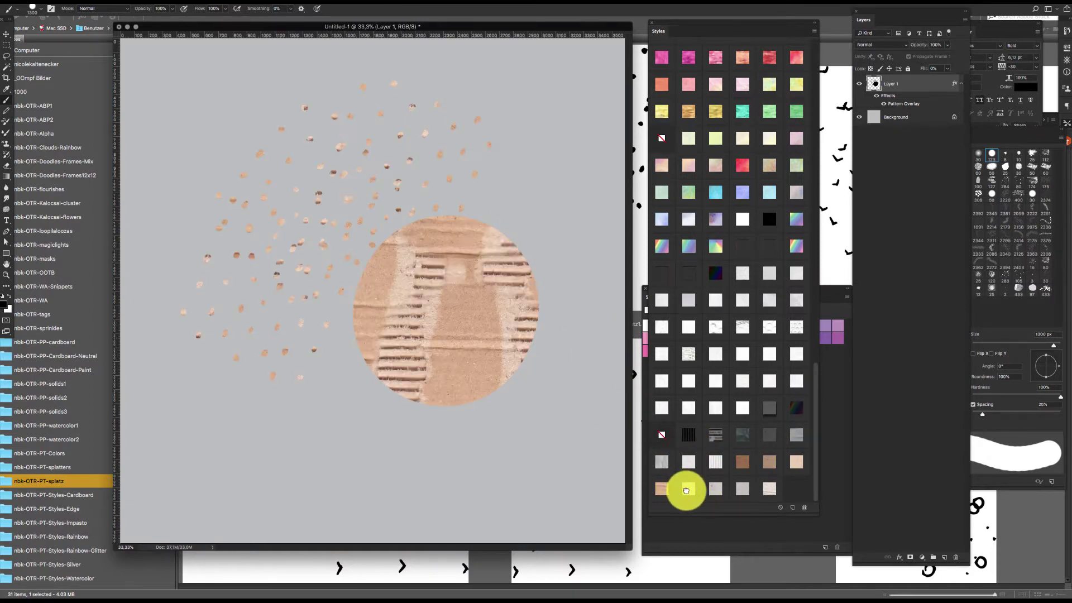
left_click(688, 490)
left_click(739, 487)
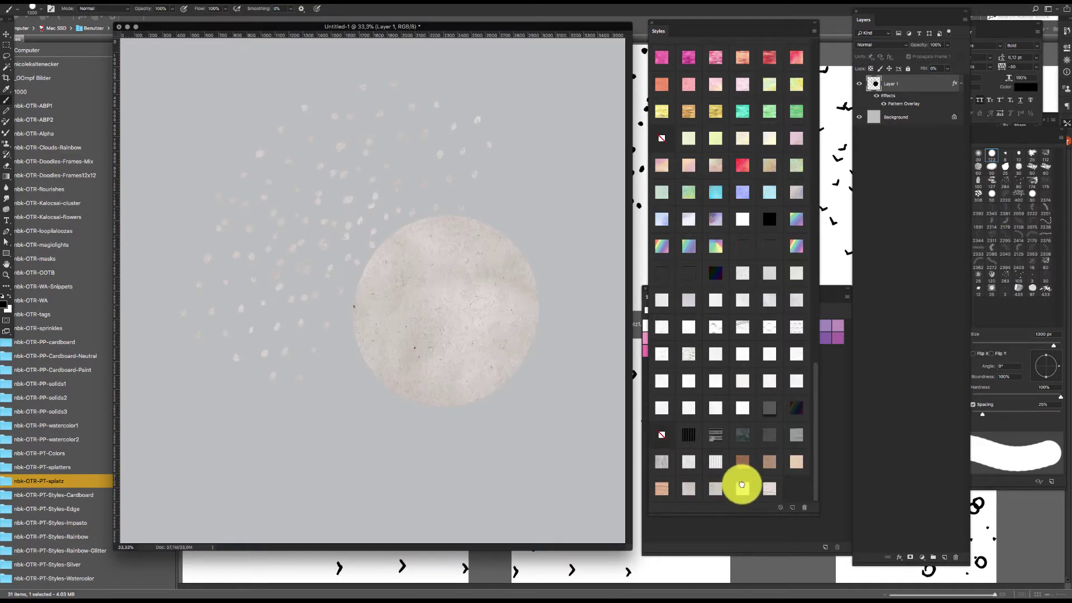
left_click(770, 487)
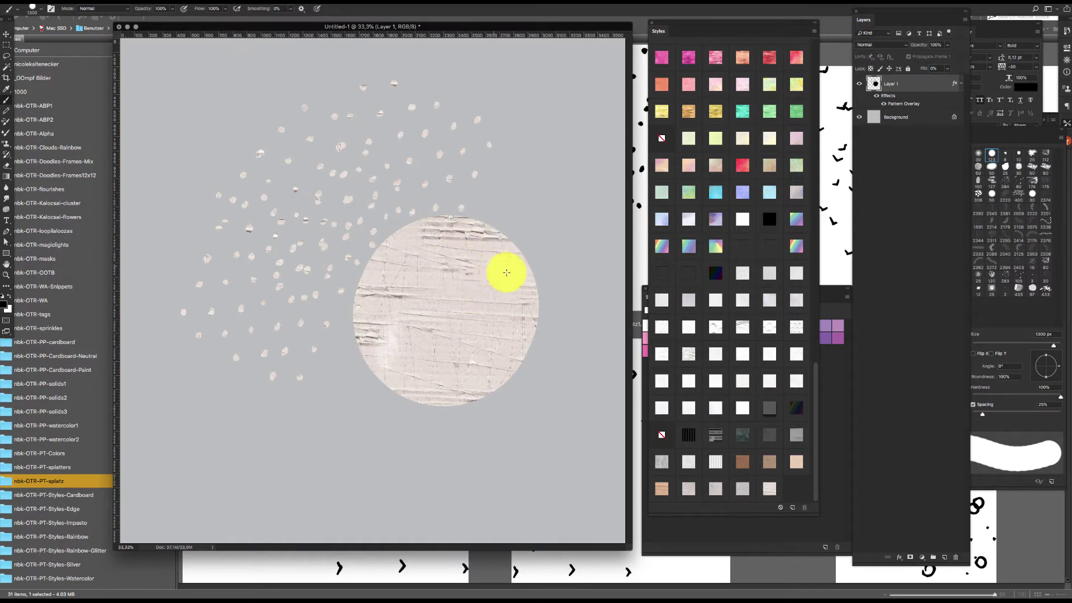
Step: Return to Bridge, open the nbk-OTR-PT-Styles-Edge folder and open all four of its style files together
left_click(84, 483)
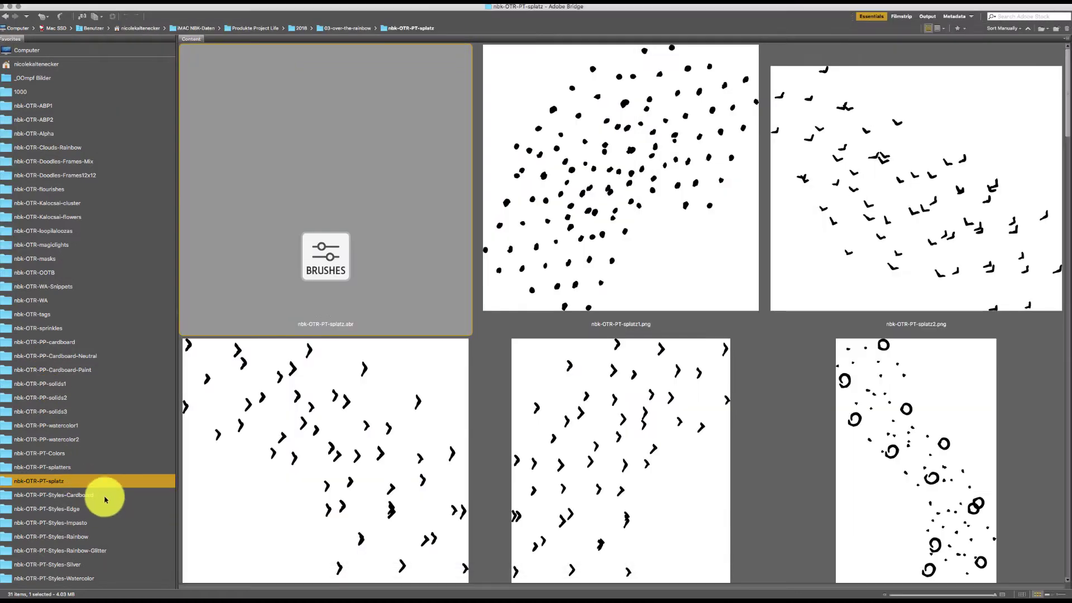
left_click(106, 496)
left_click(101, 510)
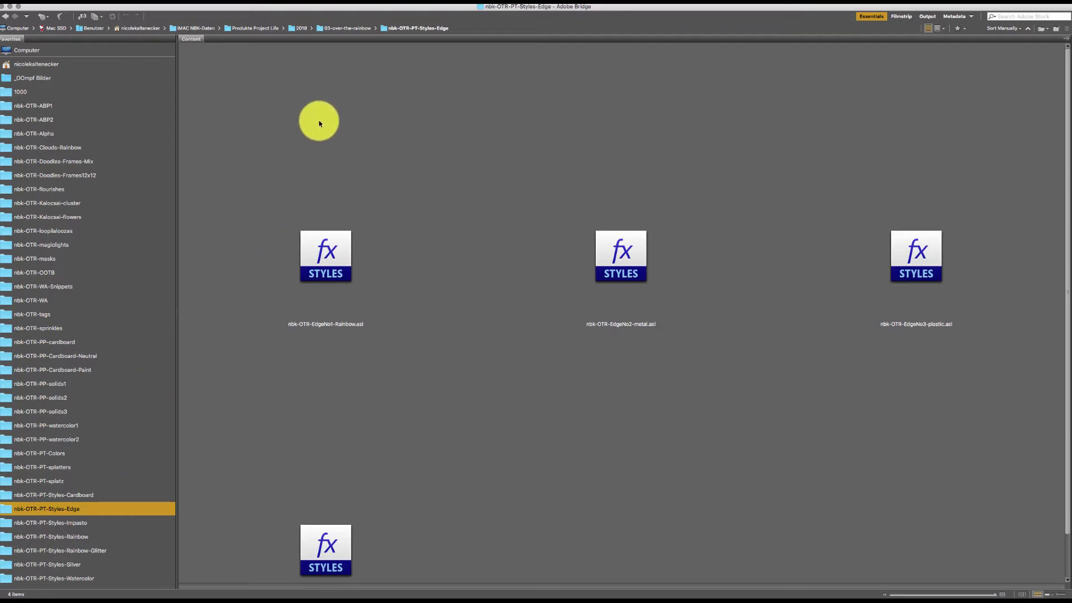
left_click_drag(282, 135, 953, 591)
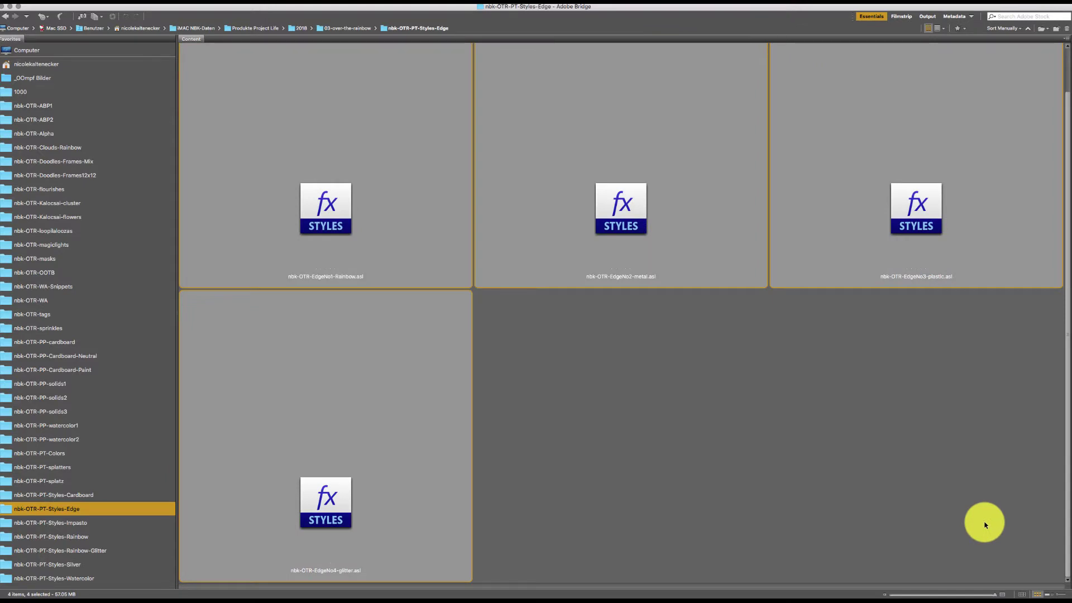
key("Return")
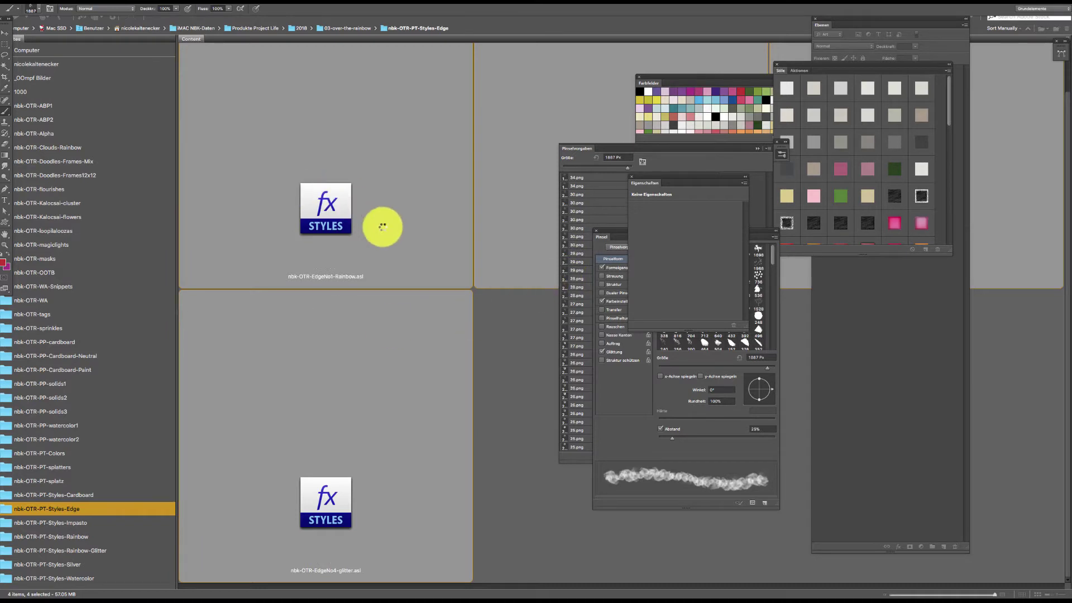
Step: Open the nbk-OTR-EdgeNo1-Rainbow.asl style file on its own in Adobe Photoshop CC 2018
left_click(331, 210)
right_click(333, 211)
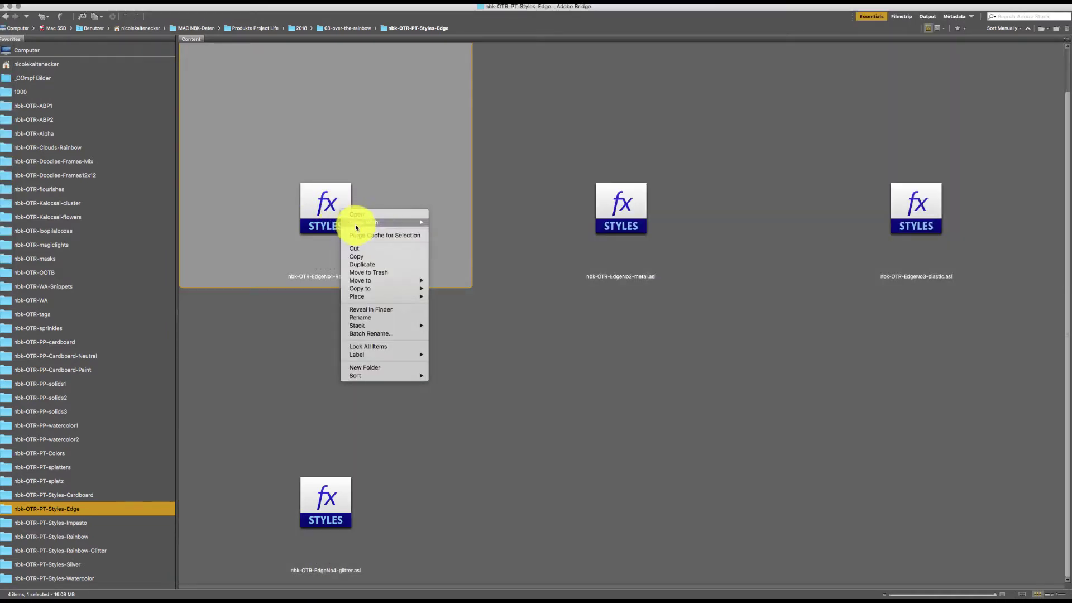
mouse_move(414, 222)
left_click(478, 223)
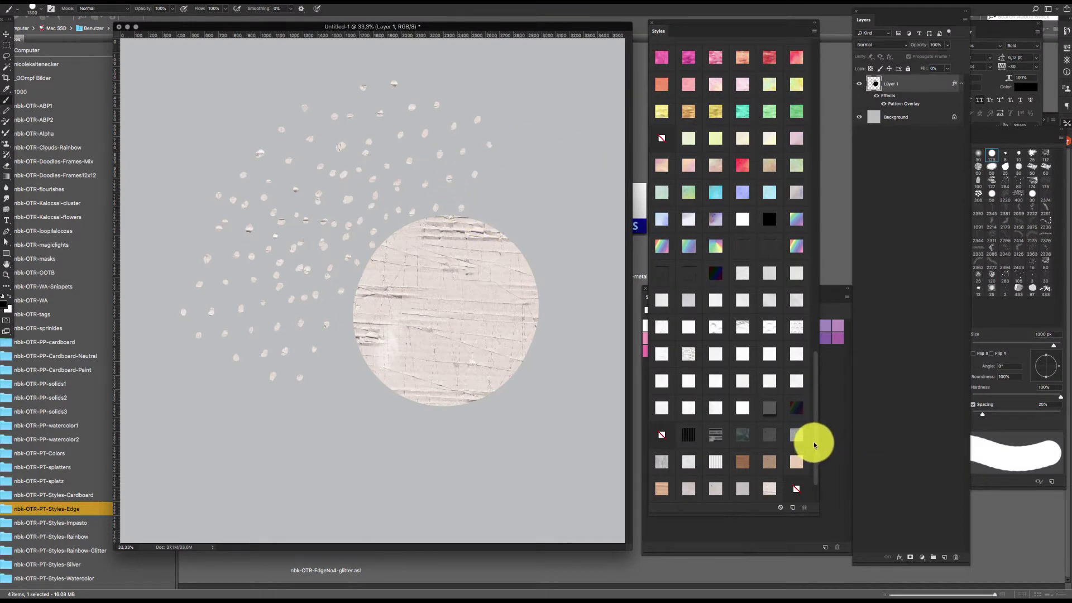
Step: Return to Bridge and open the EdgeNo2-metal, EdgeNo3-plastic and EdgeNo4-glitter style files together in Photoshop CC 2018
left_click(640, 550)
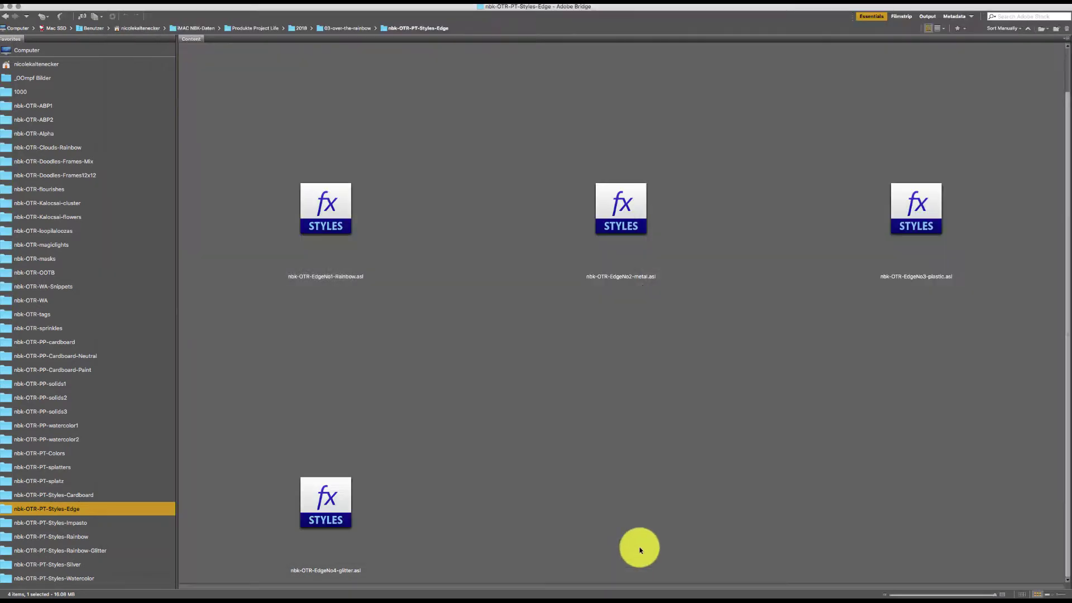
left_click_drag(566, 96, 958, 265)
left_click(322, 492, "super")
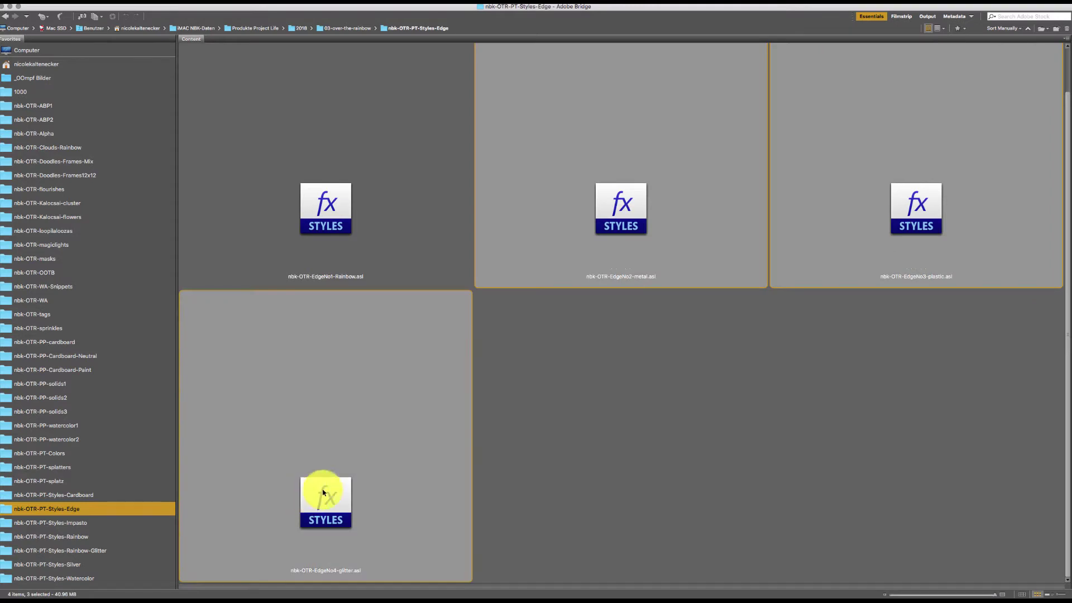
right_click(619, 205)
mouse_move(642, 216)
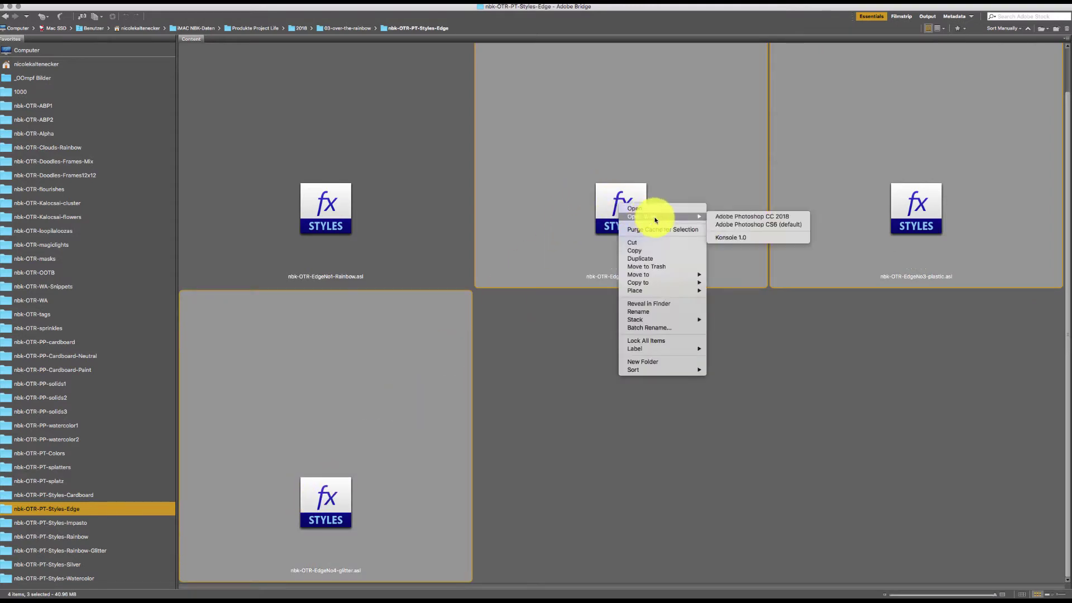
left_click(751, 216)
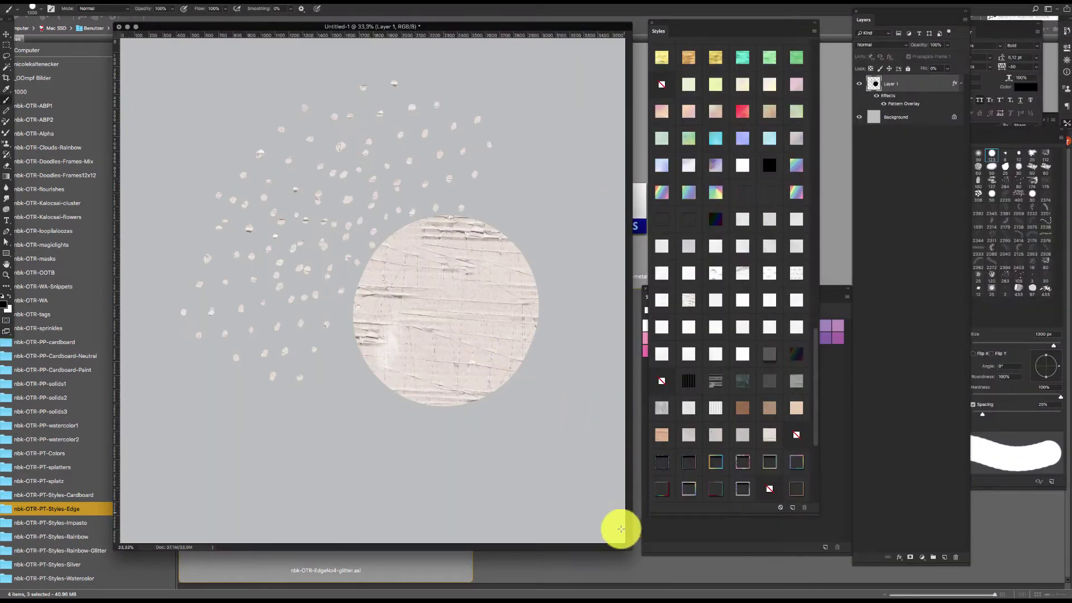
Step: Enlarge the document window and add a text layer with the letter A in Open Sans Bold at 72 pt among the dots
left_click_drag(630, 549, 677, 586)
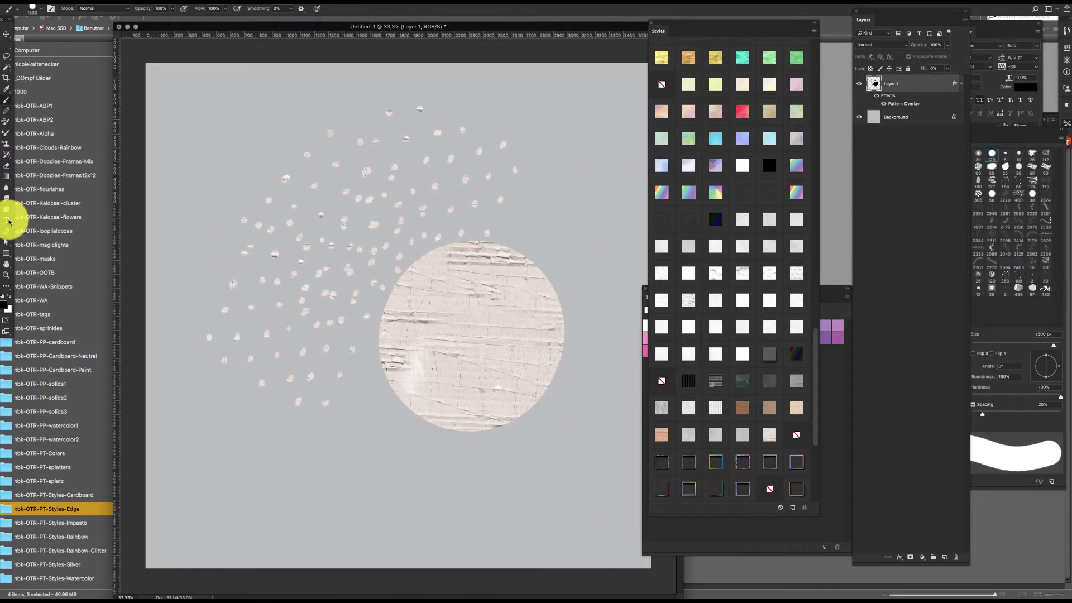
left_click(9, 222)
left_click(271, 244)
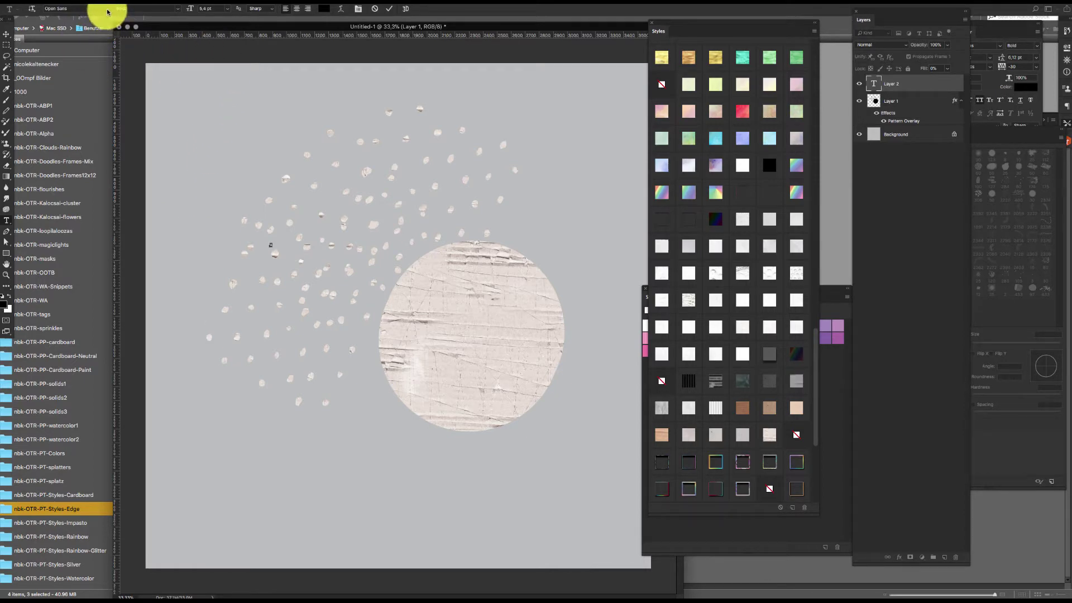
left_click(227, 9)
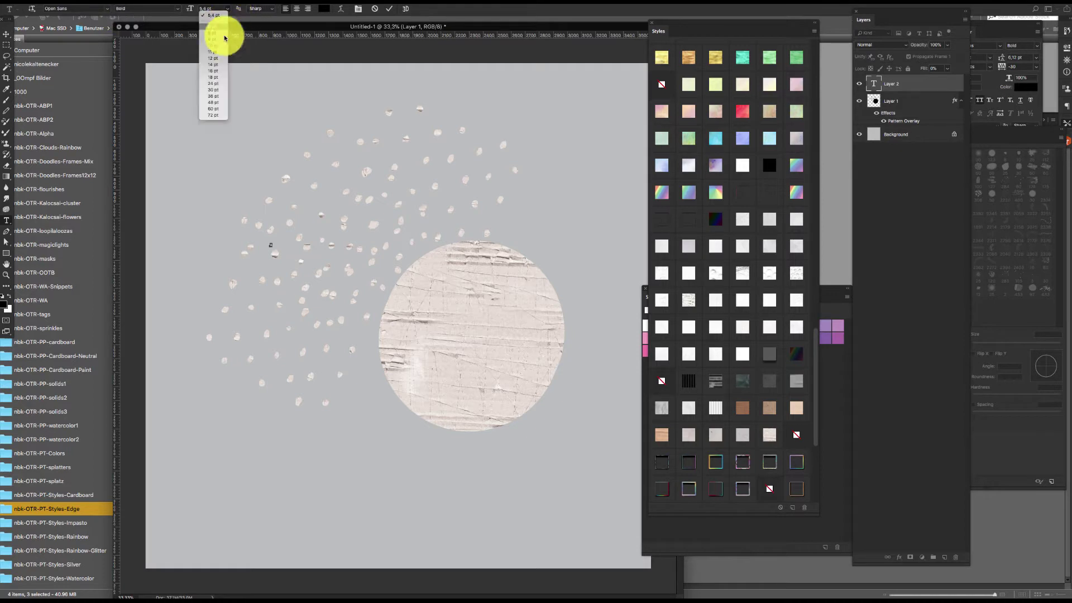
left_click(221, 117)
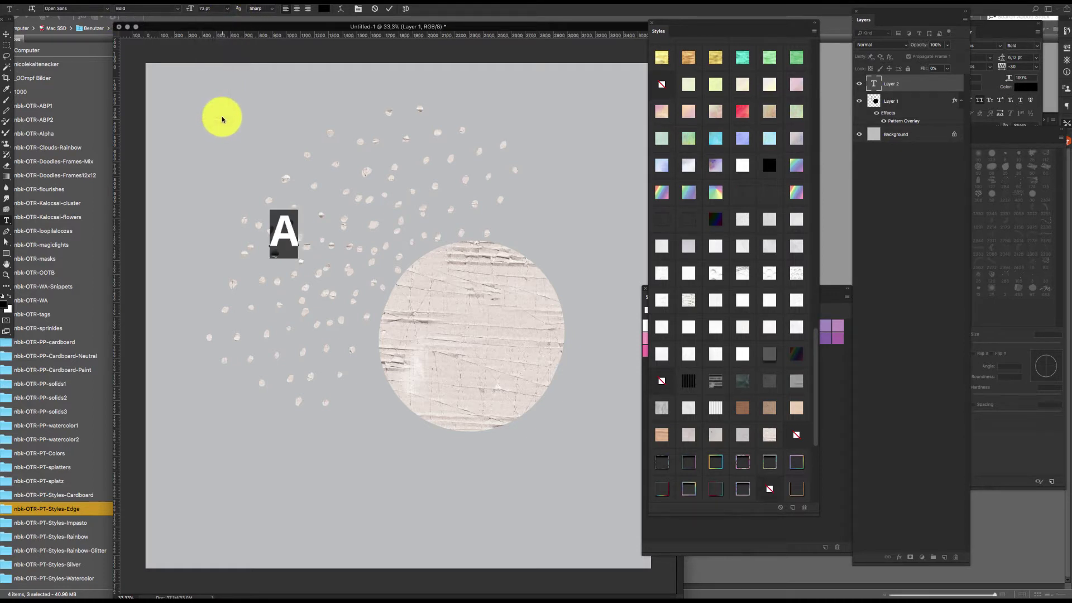
Step: Scale the letter A to about 450 percent, move it to the lower left, and shift the dots-and-circle layer up and right
left_click(6, 33)
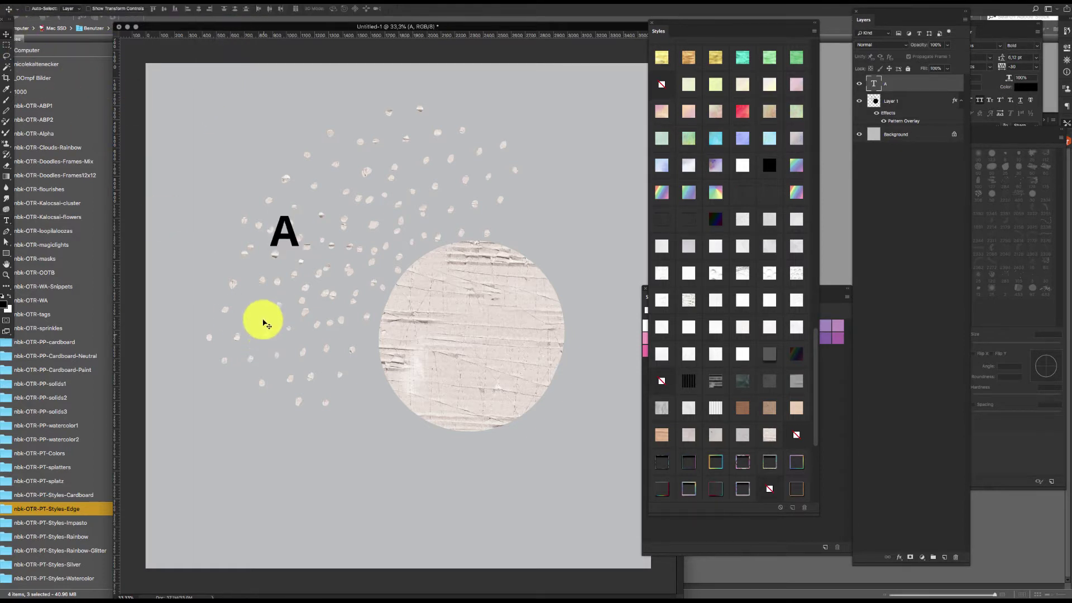
key("ctrl+t")
left_click_drag(298, 258, 402, 407)
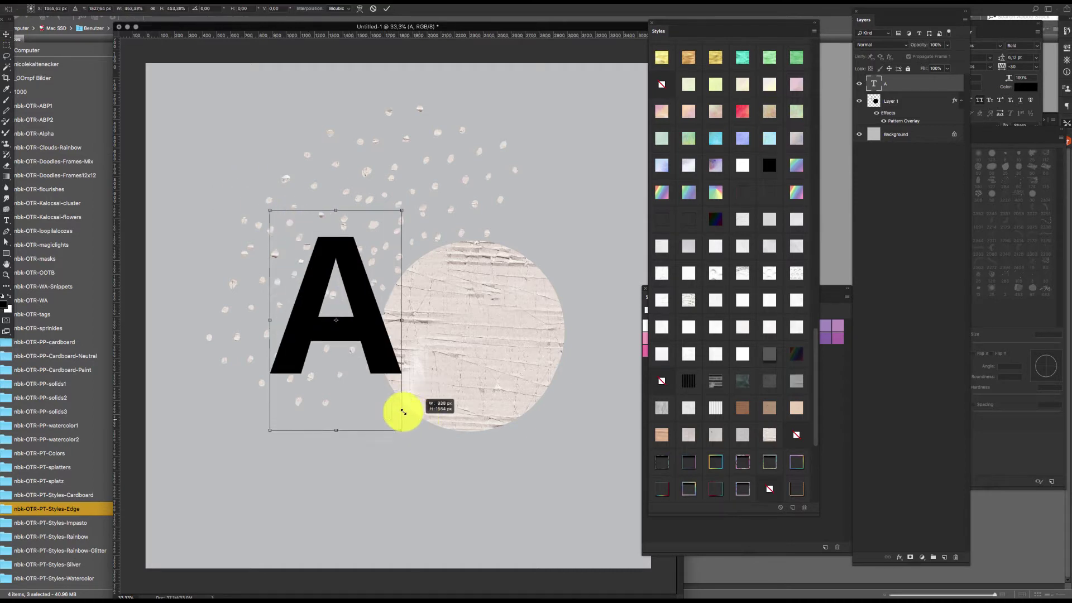
key("Return")
left_click_drag(385, 345, 343, 458)
left_click(476, 309)
left_click_drag(498, 310, 520, 290)
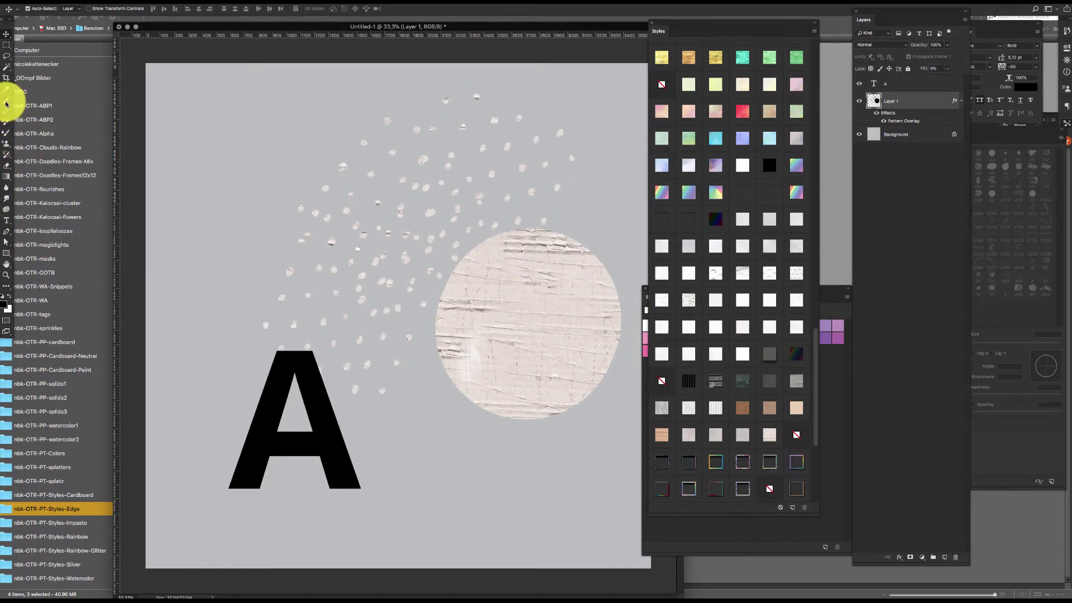
Step: Draw a large black snail with the Custom Shape tool across the dots, above the letter A
left_click(7, 253)
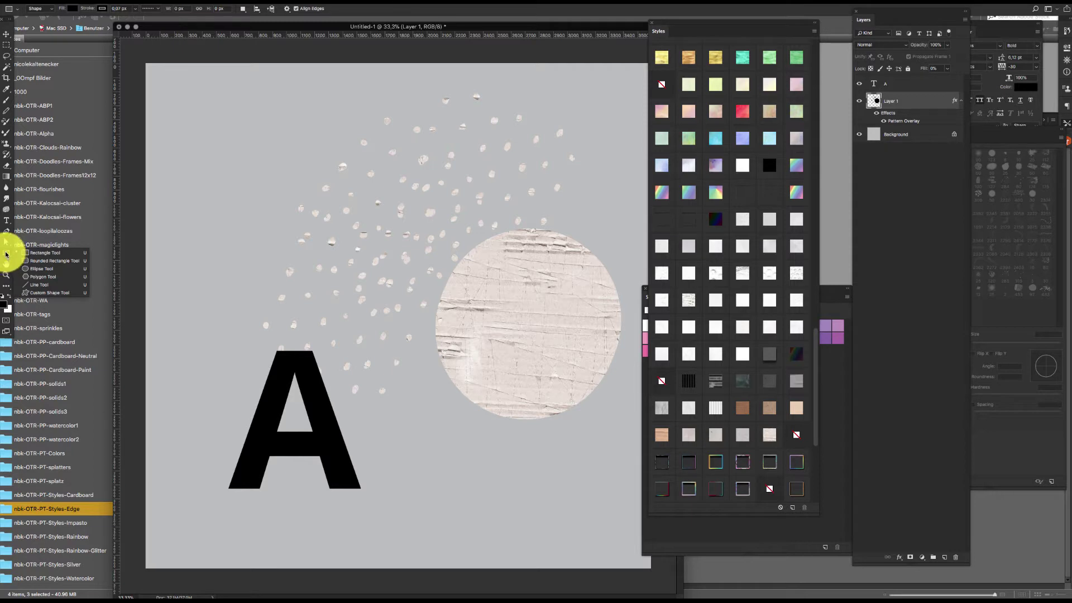
left_click(60, 295)
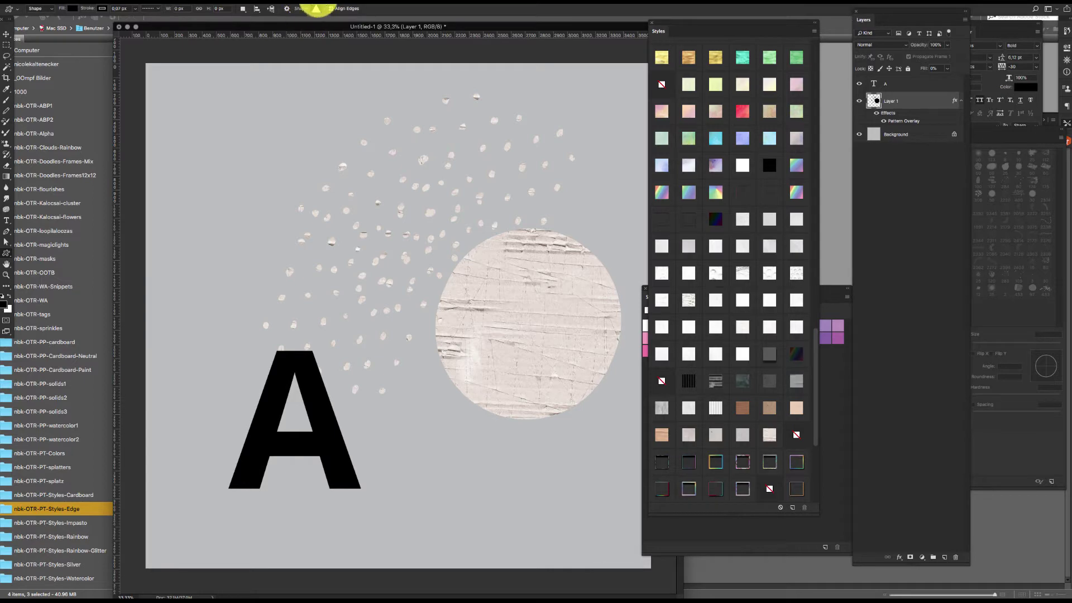
left_click(315, 10)
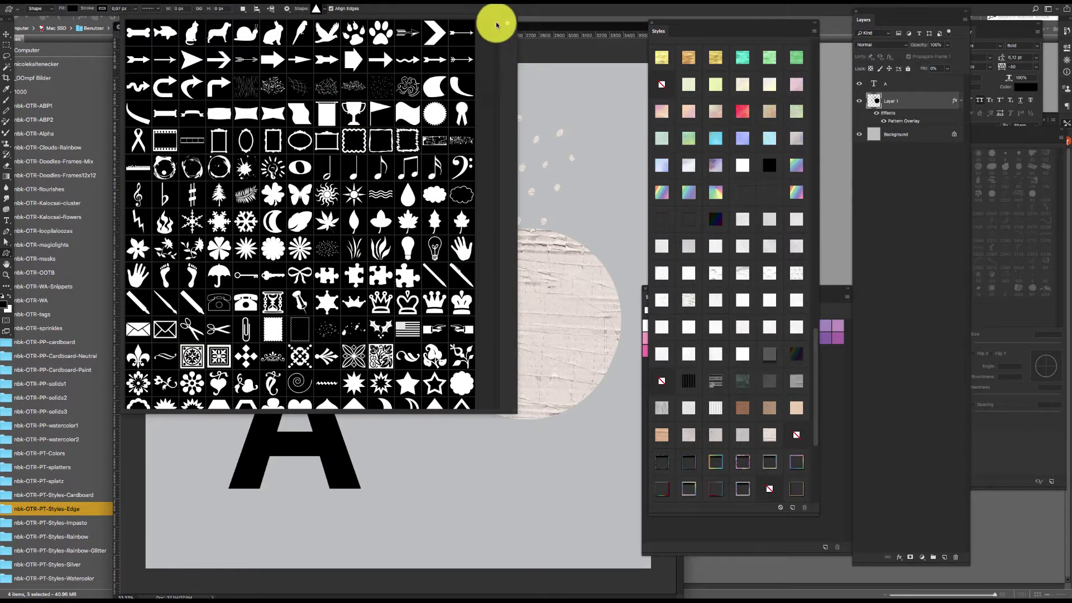
left_click_drag(496, 24, 492, 19)
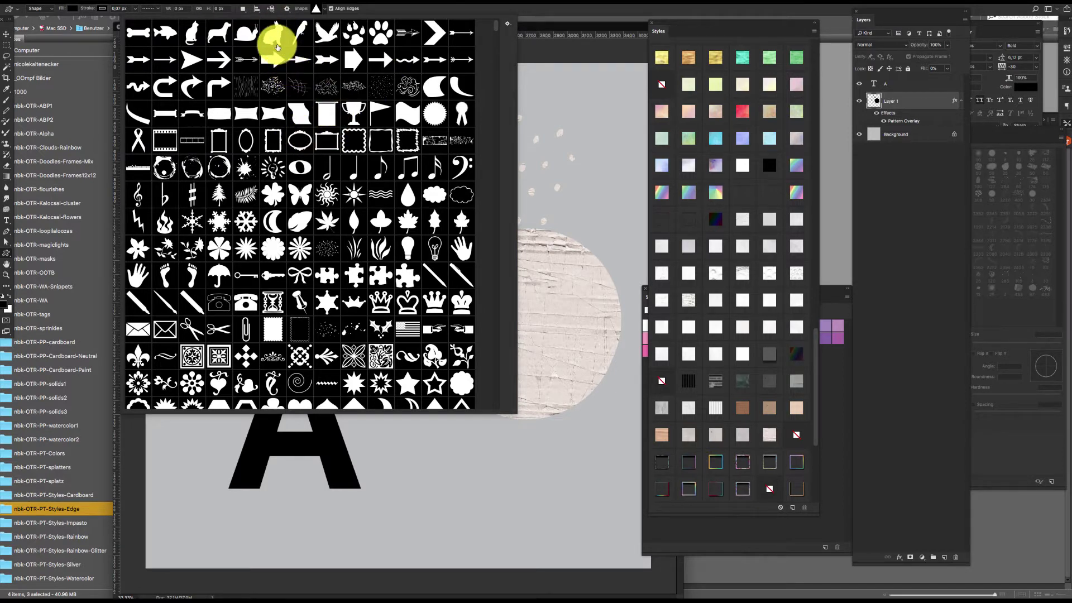
double_click(246, 38)
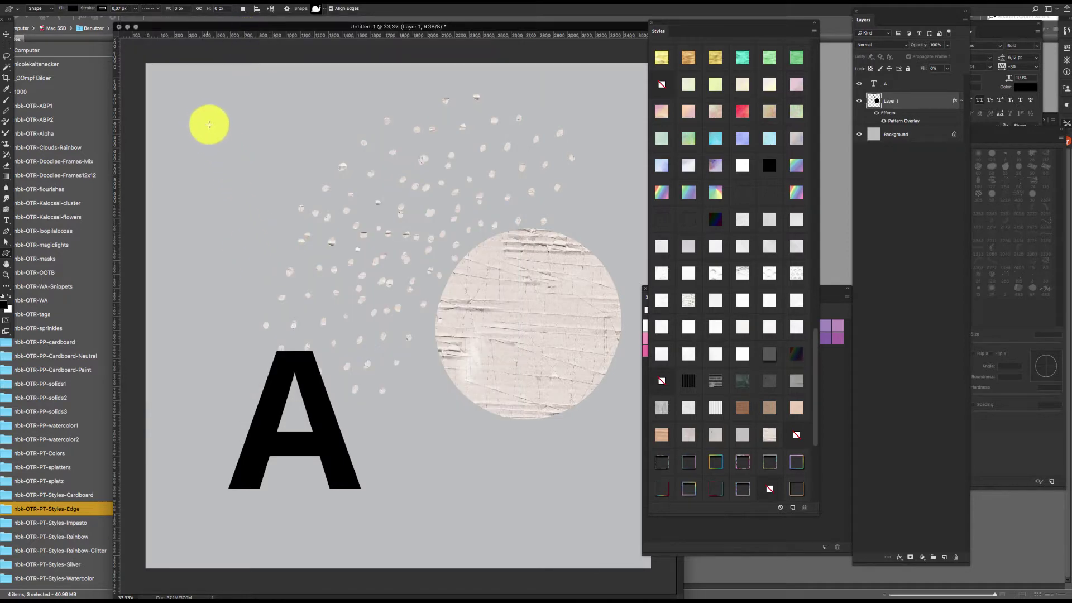
left_click_drag(209, 124, 474, 329)
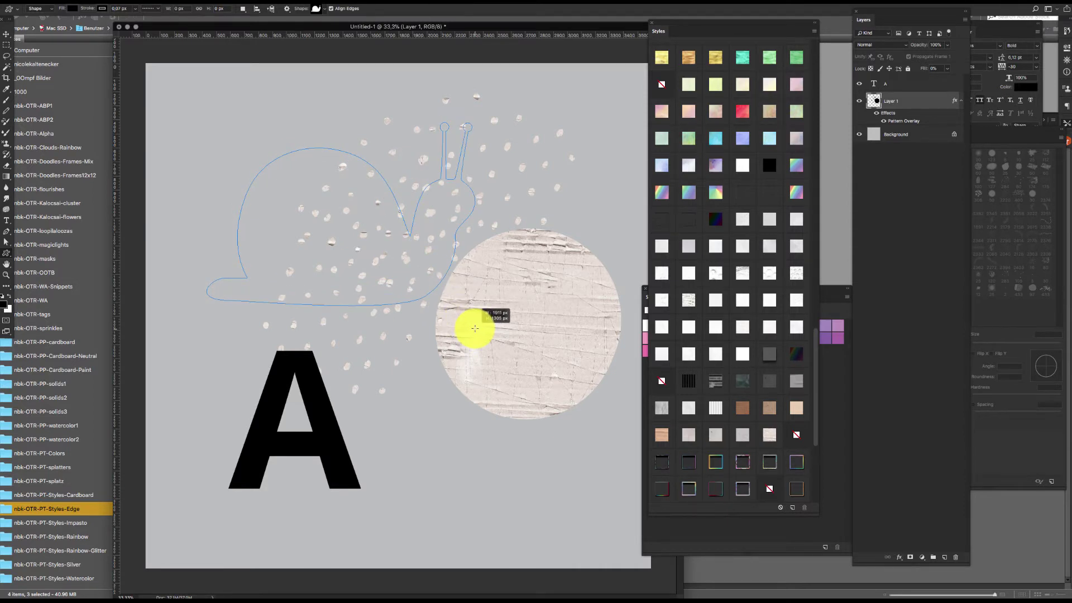
left_click_drag(474, 330, 506, 344)
Step: Move the snail shape slightly up and to the right so it overlaps the textured circle
left_click(7, 33)
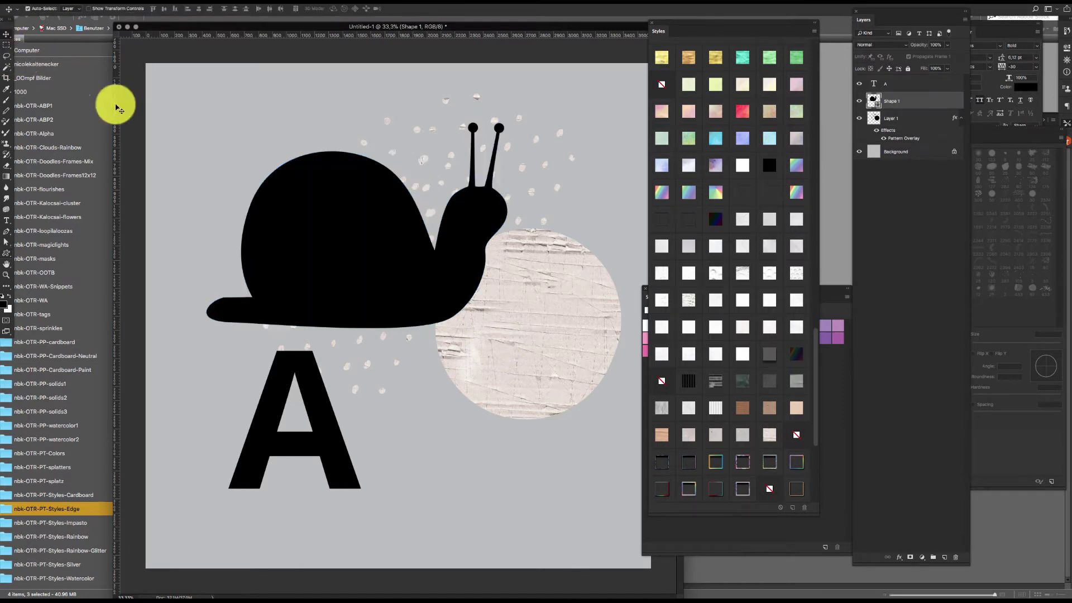
left_click_drag(414, 252, 431, 236)
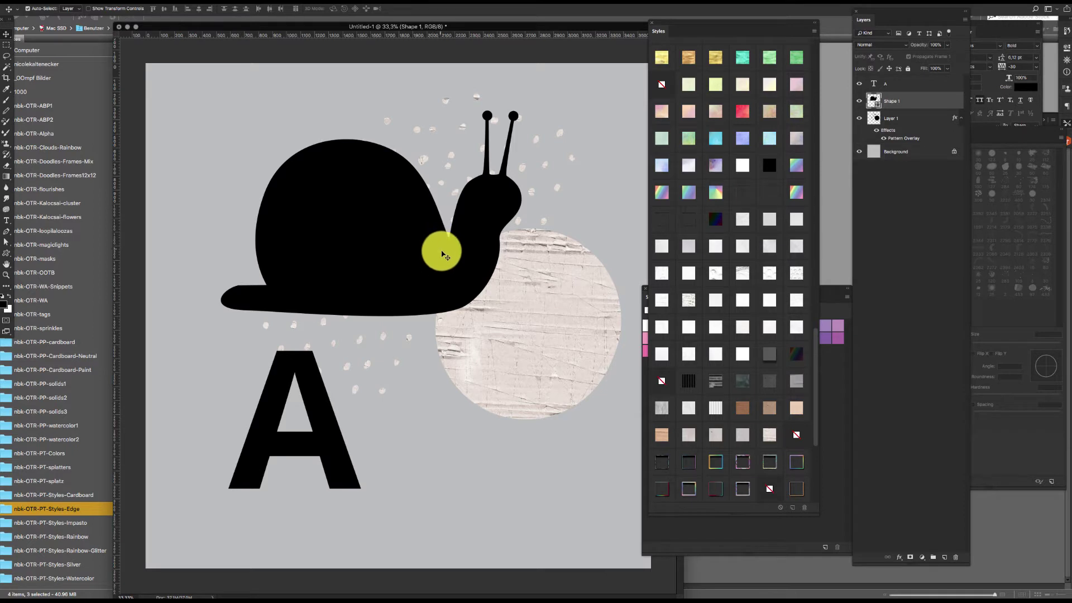
mouse_move(484, 244)
left_mouse_down()
mouse_move(491, 227)
mouse_move(501, 244)
left_mouse_up()
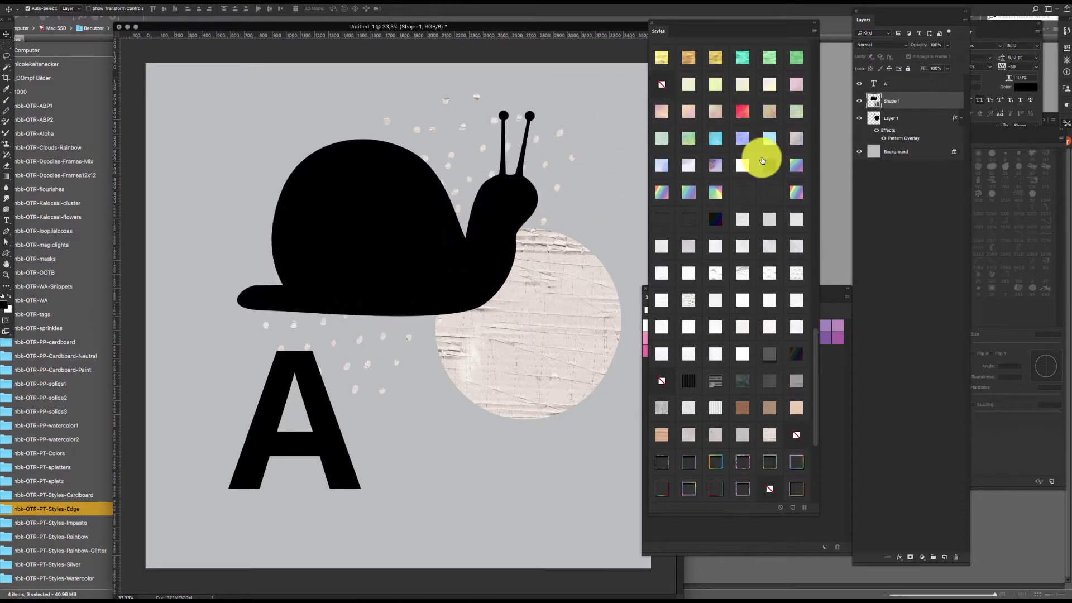
Step: Apply the first loaded edge style, an iridescent metallic outline, to the snail and inspect it up close
mouse_move(818, 399)
left_mouse_down()
mouse_move(816, 444)
mouse_move(801, 426)
left_mouse_up()
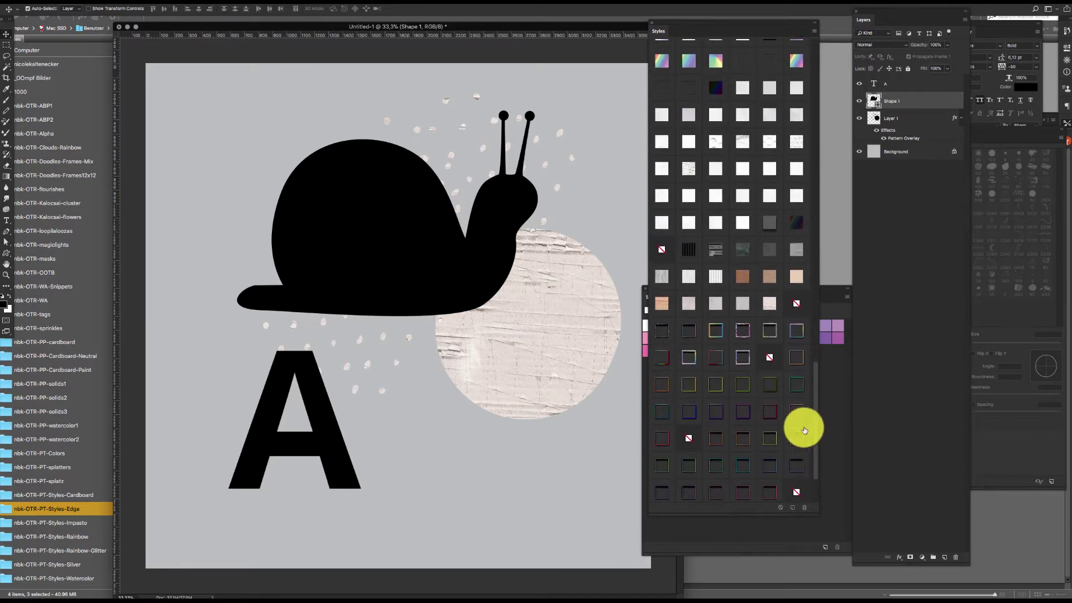
left_click(658, 335)
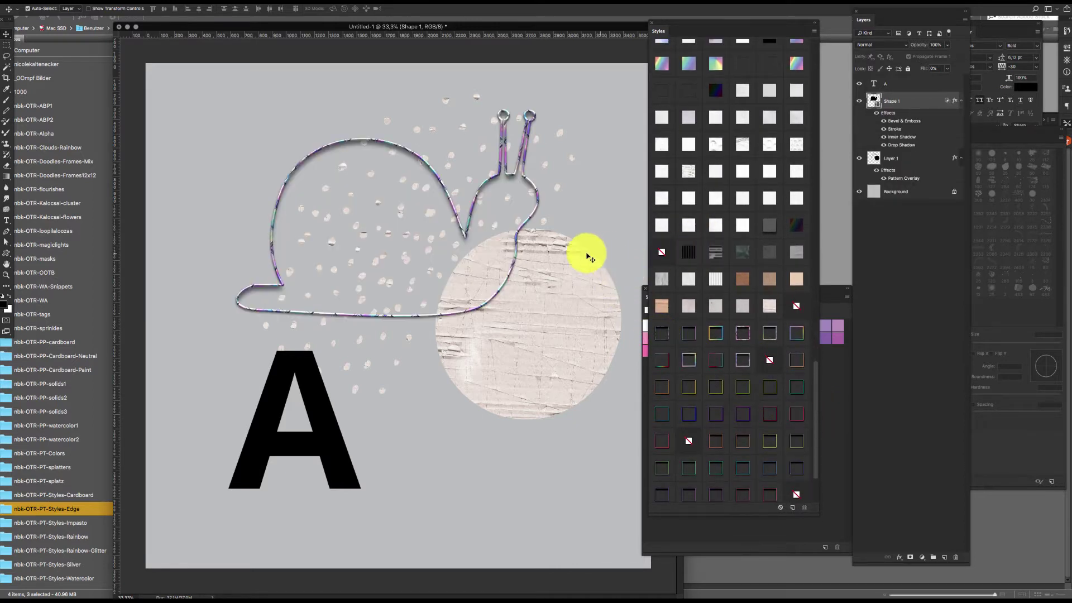
key("z")
left_click_drag(510, 258, 551, 222)
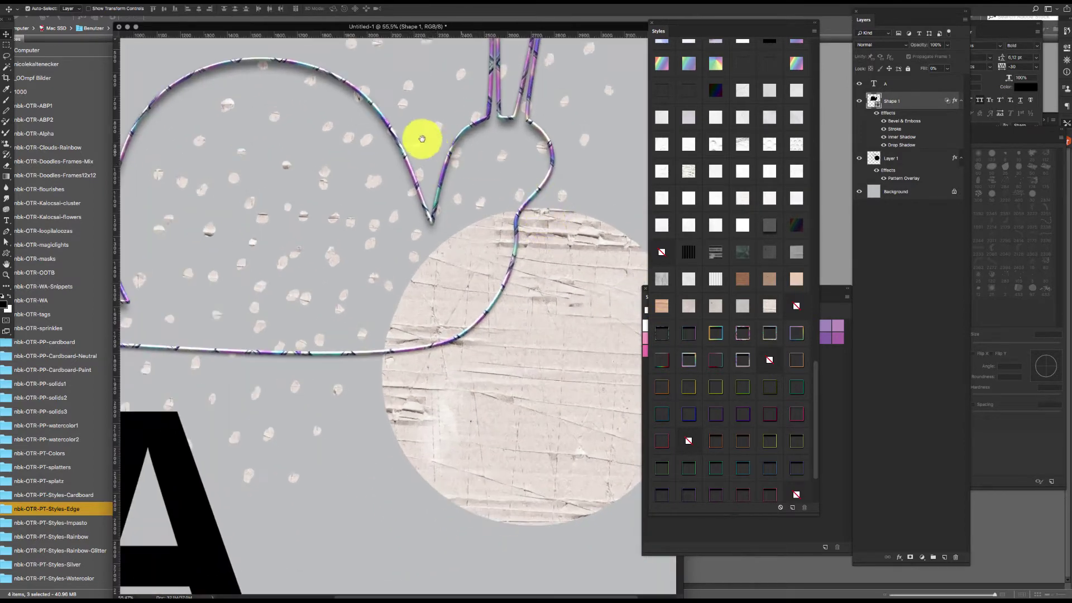
left_click_drag(450, 167, 490, 264)
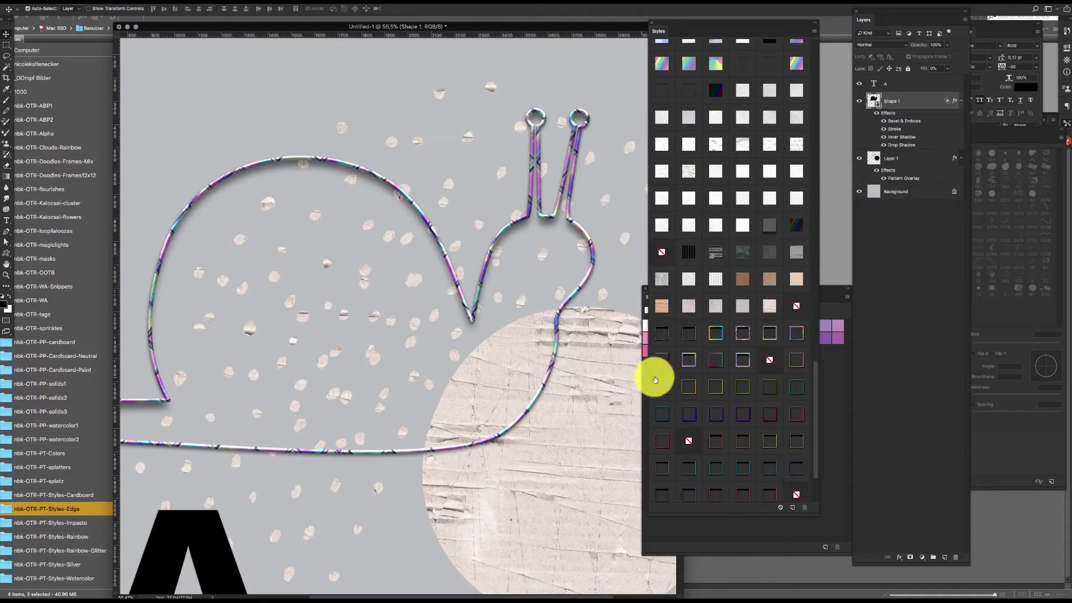
Step: Cycle the snail through rainbow, magenta metallic, glitter and pastel edge styles, ending with the thin teal, green and red outline
left_click(699, 336)
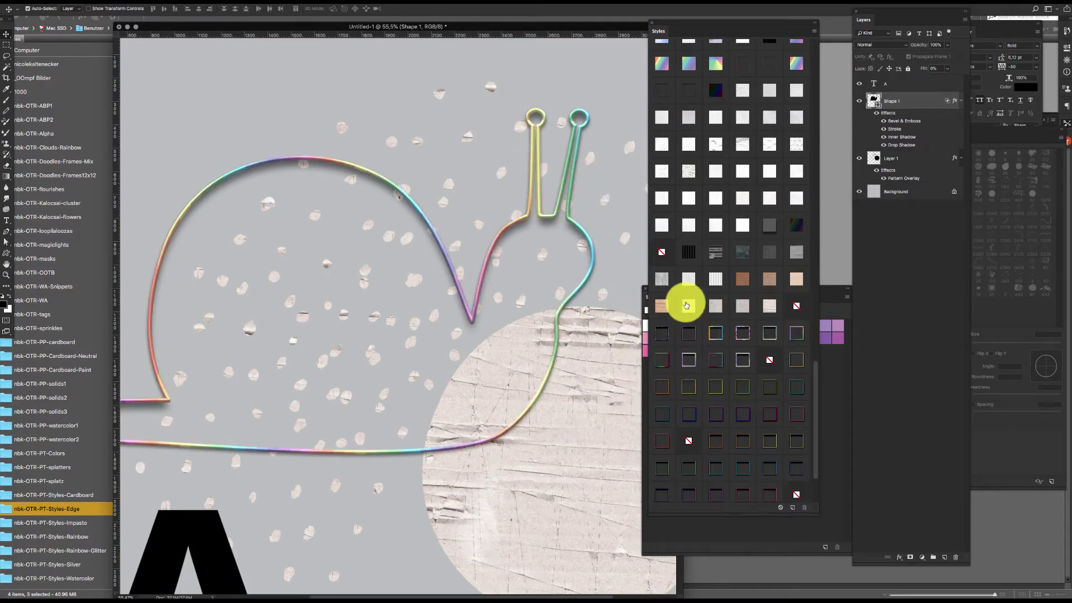
left_click(722, 334)
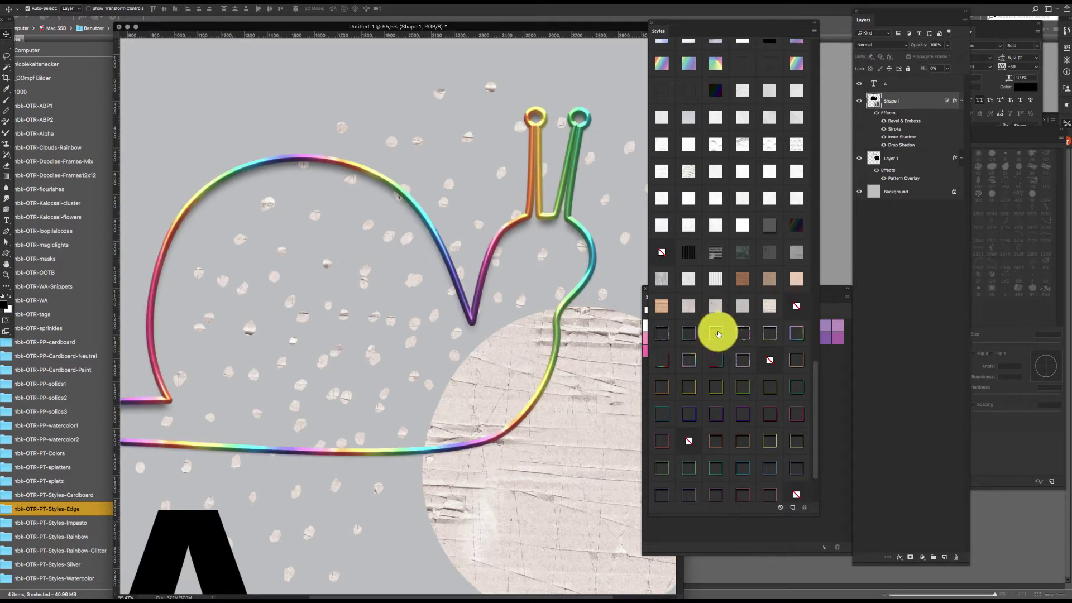
left_click(771, 334)
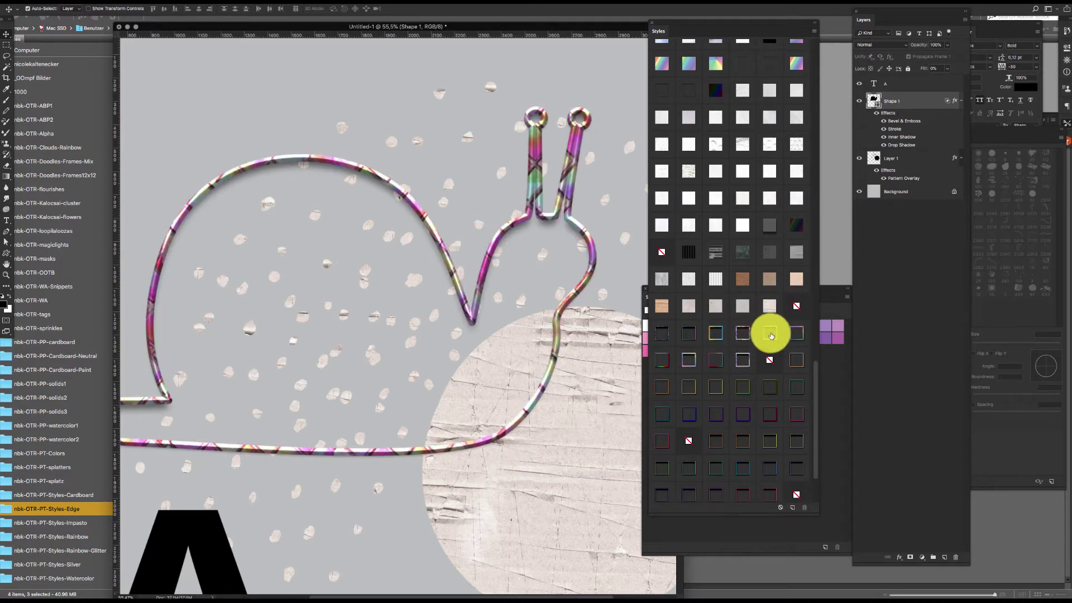
left_click(771, 334)
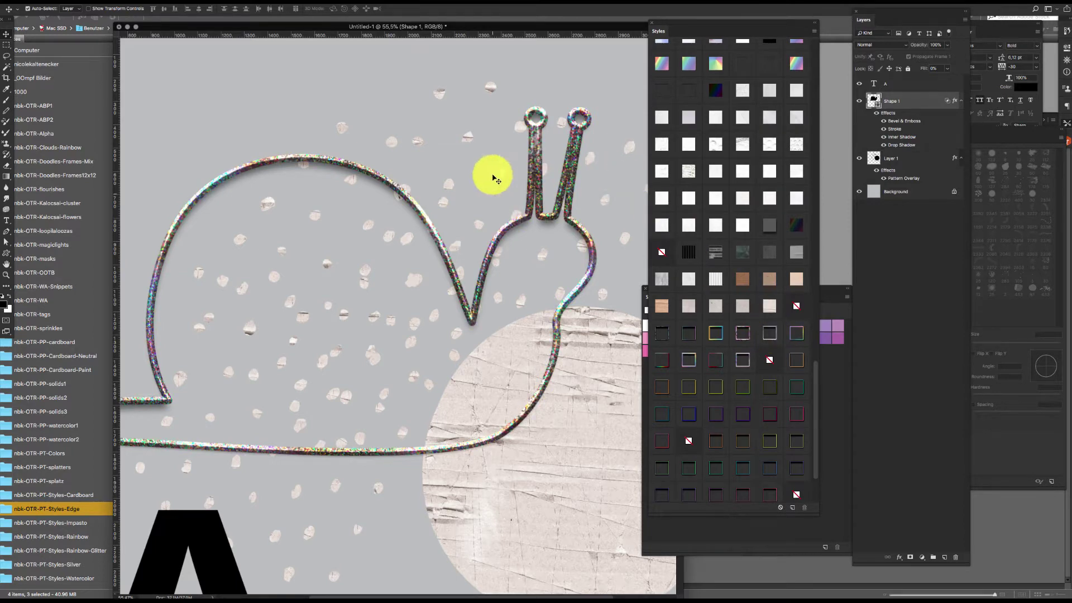
left_click_drag(551, 193, 550, 237)
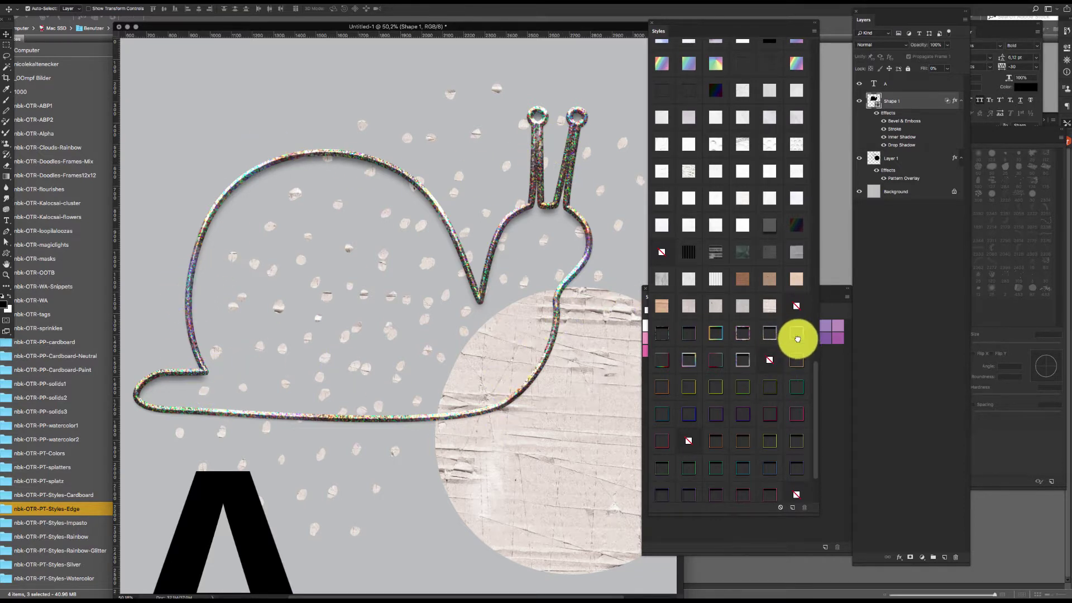
left_click(797, 338)
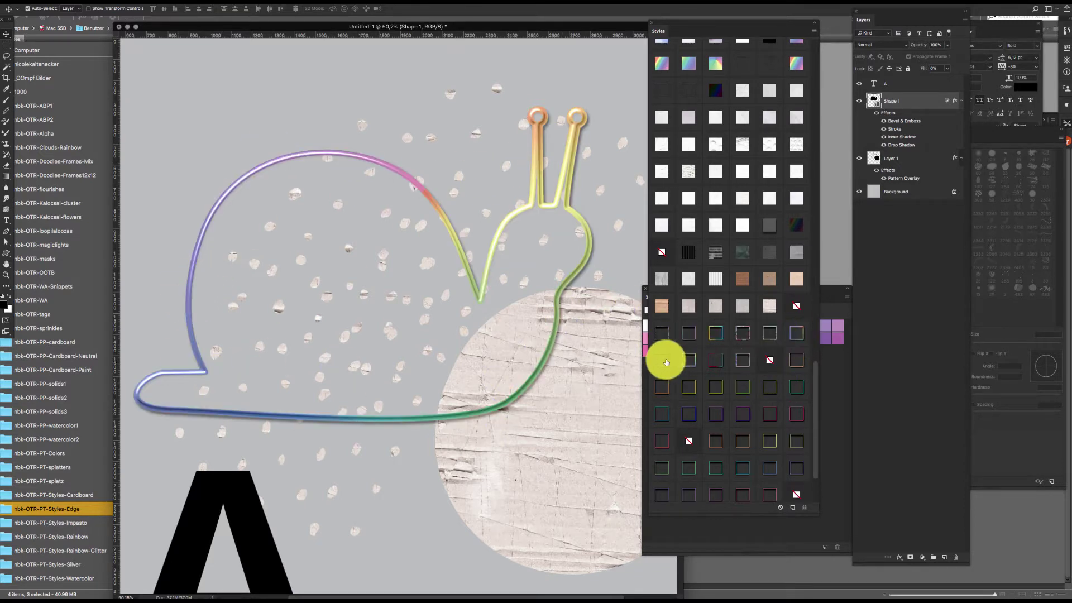
left_click(676, 367)
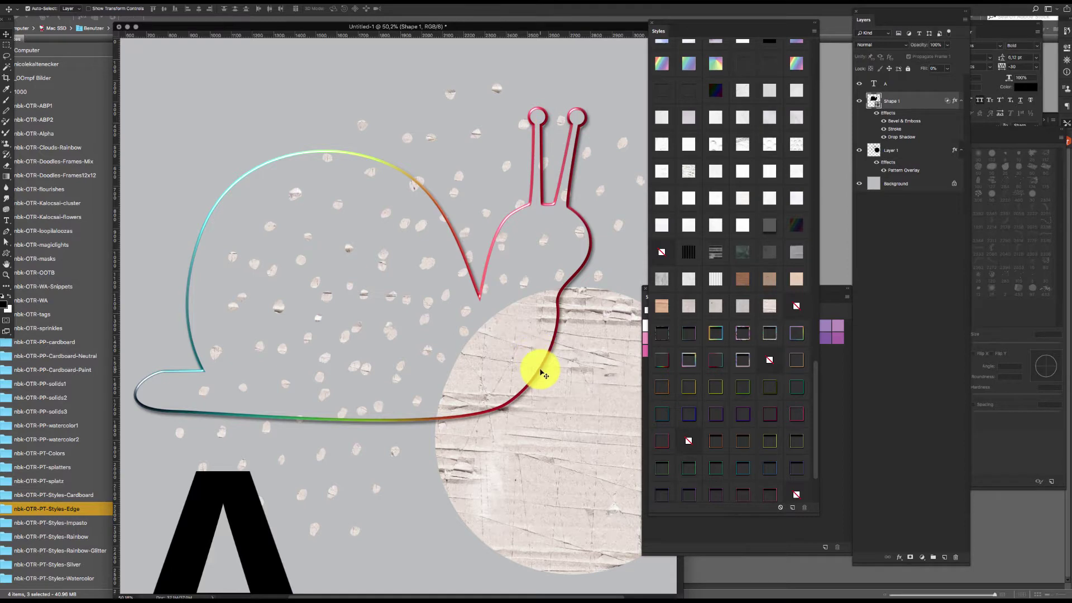
Step: Move the dots-and-circle layer up and left and apply the glossy white edge style with pastel rainbow tints
left_click_drag(542, 374, 518, 317)
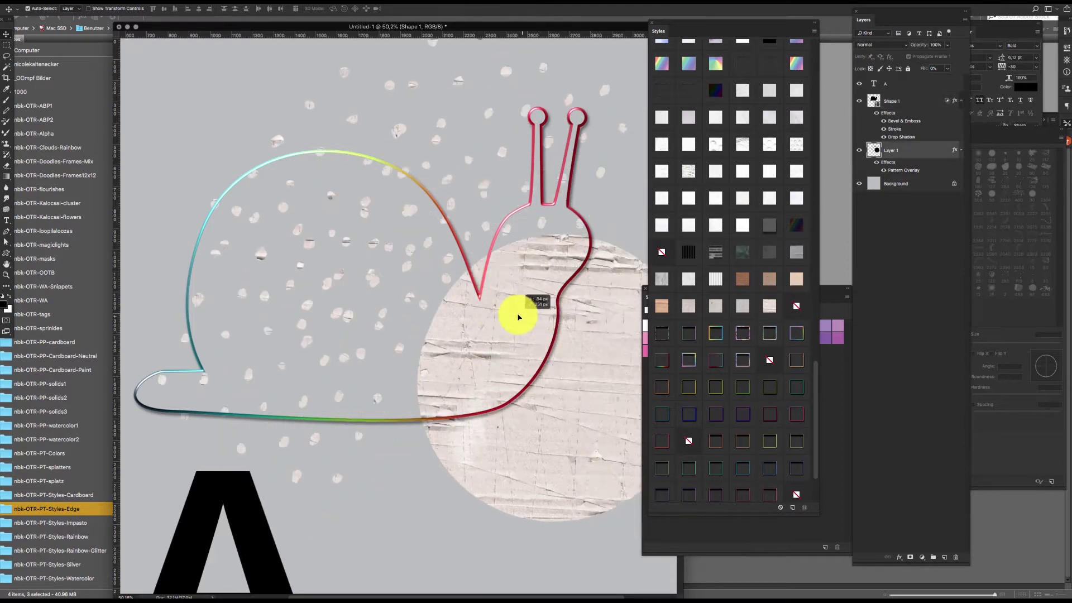
left_click(705, 363)
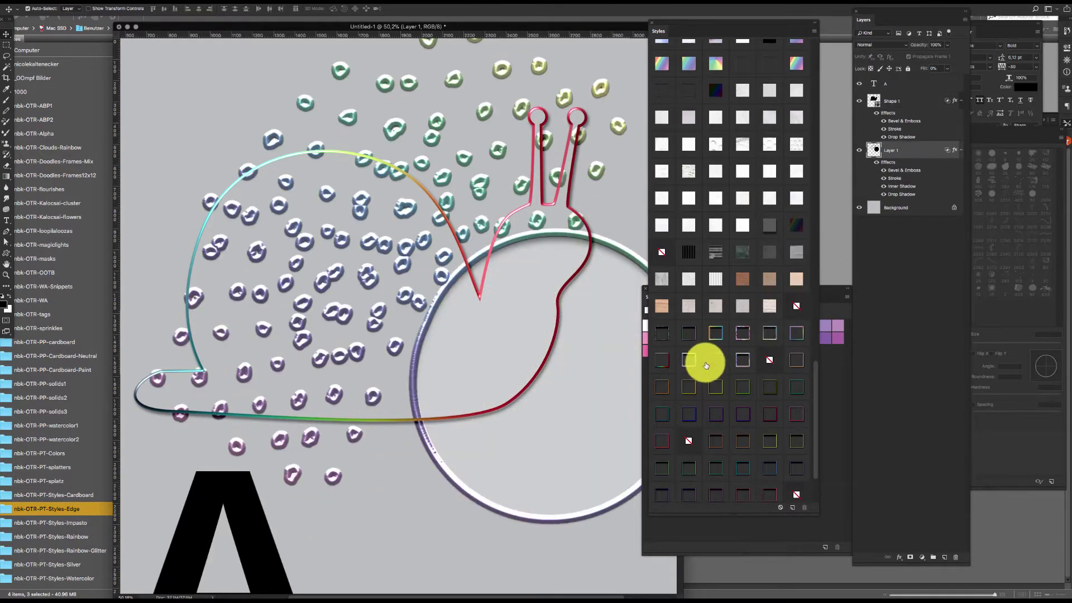
Step: Undo the edge style on the dots-and-circle layer and try the glossy rainbow and white-magenta edge styles on the snail
left_click(407, 486)
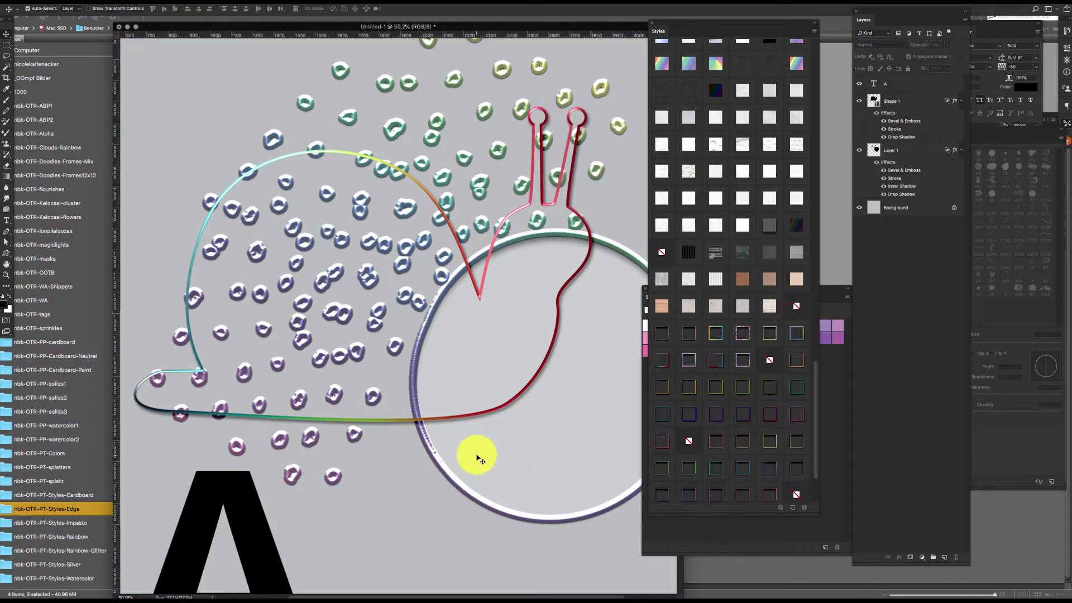
key("super+z")
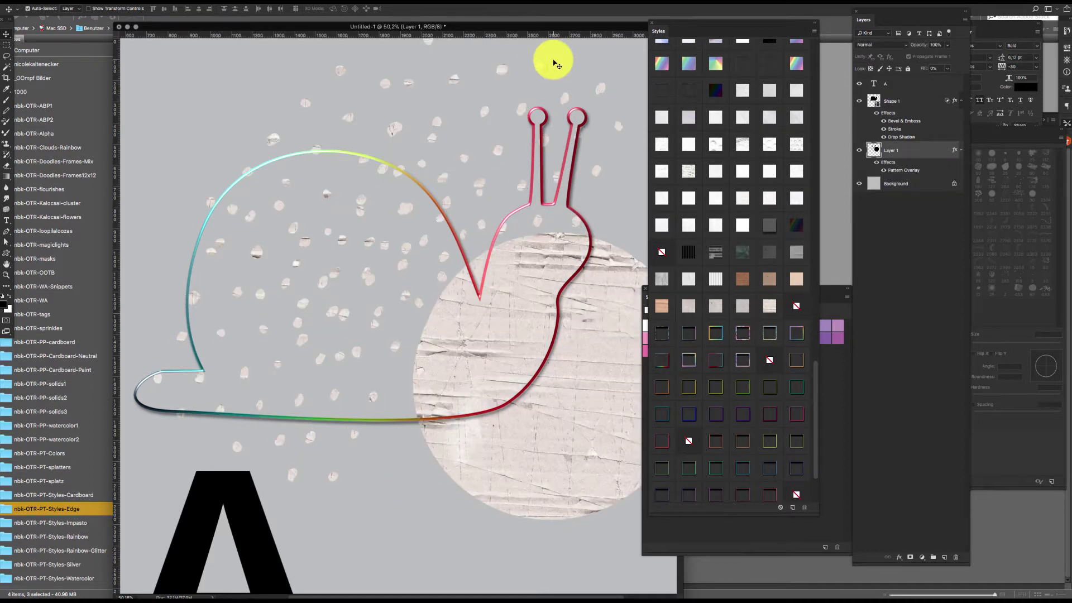
left_click(521, 262)
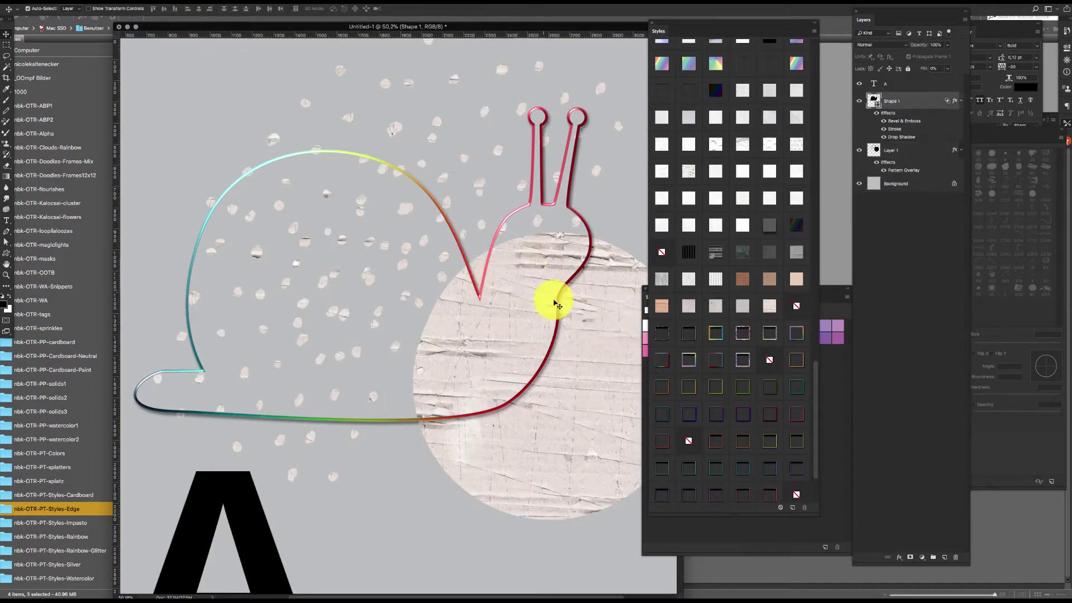
left_click(709, 363)
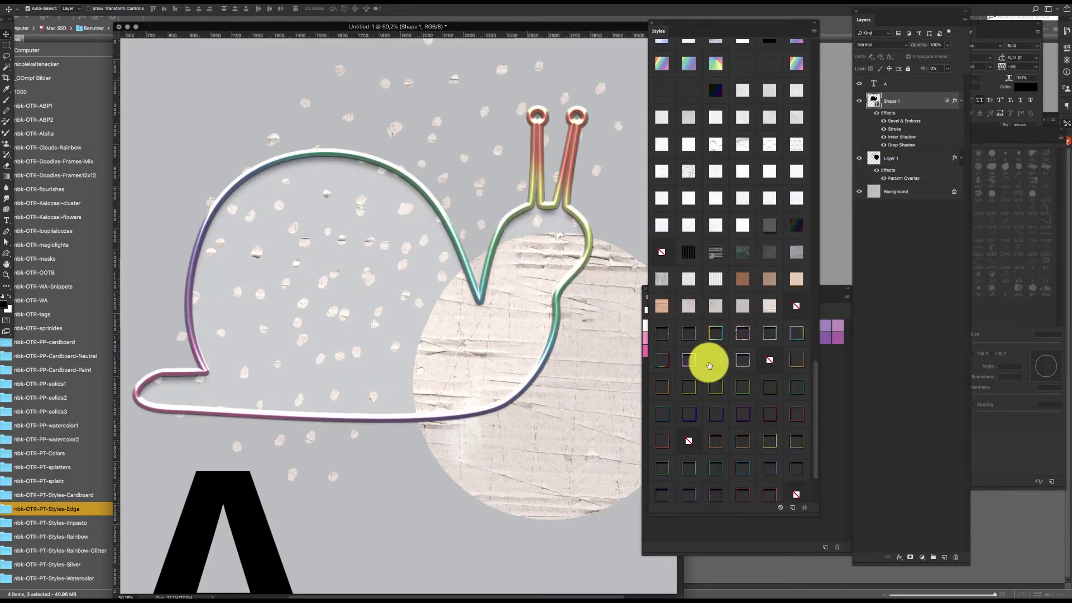
left_click(739, 362)
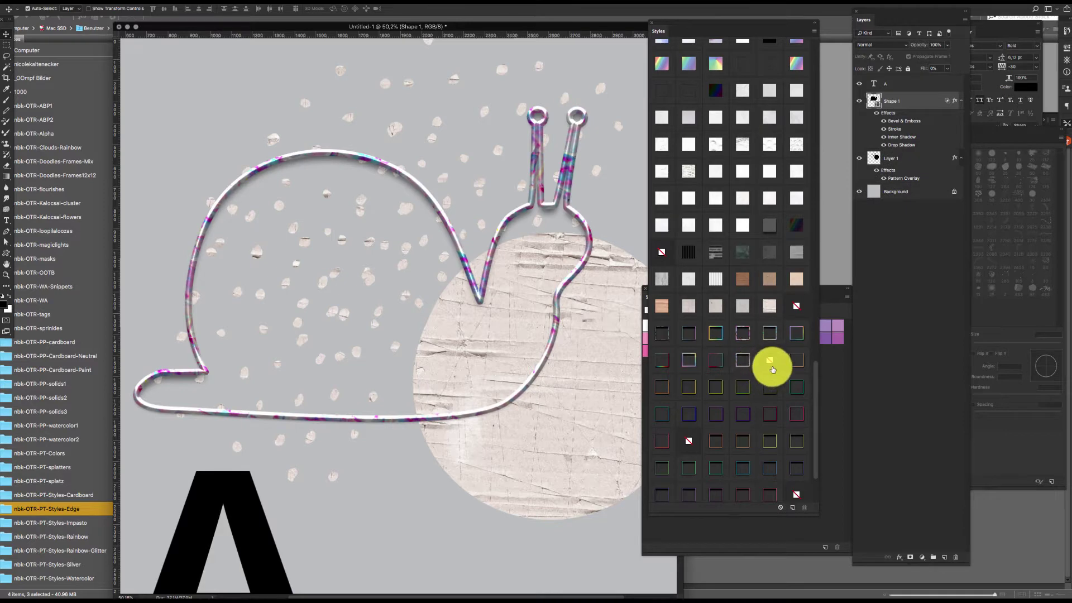
Step: Switch to Bridge, select nbk-OTR-EdgeNo4-glitter.asl among the edge style files, and return to Photoshop
scroll(790, 419, "down", 3)
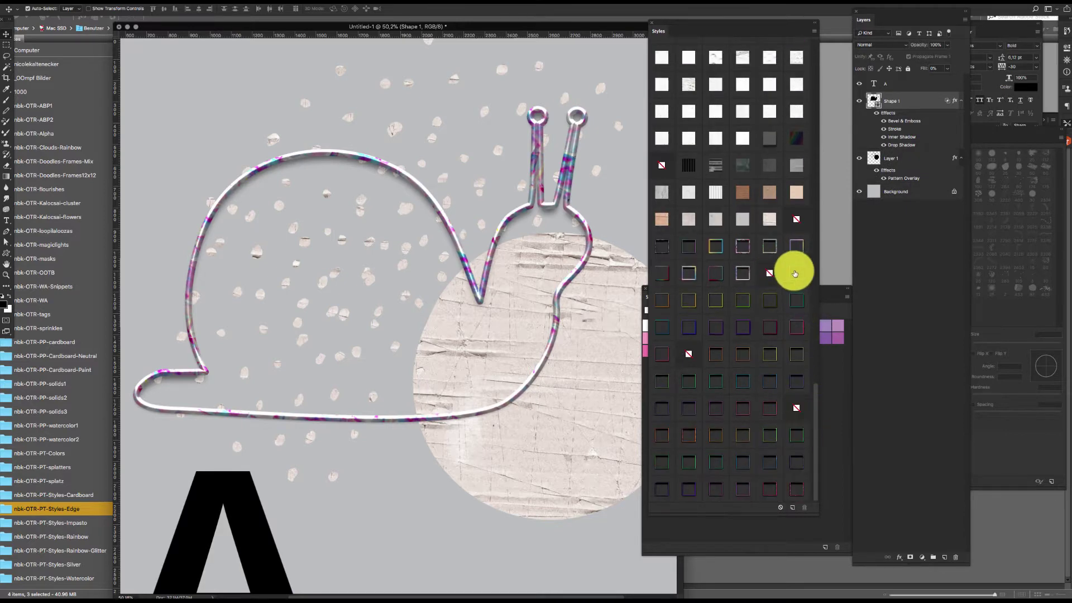
left_click(833, 187)
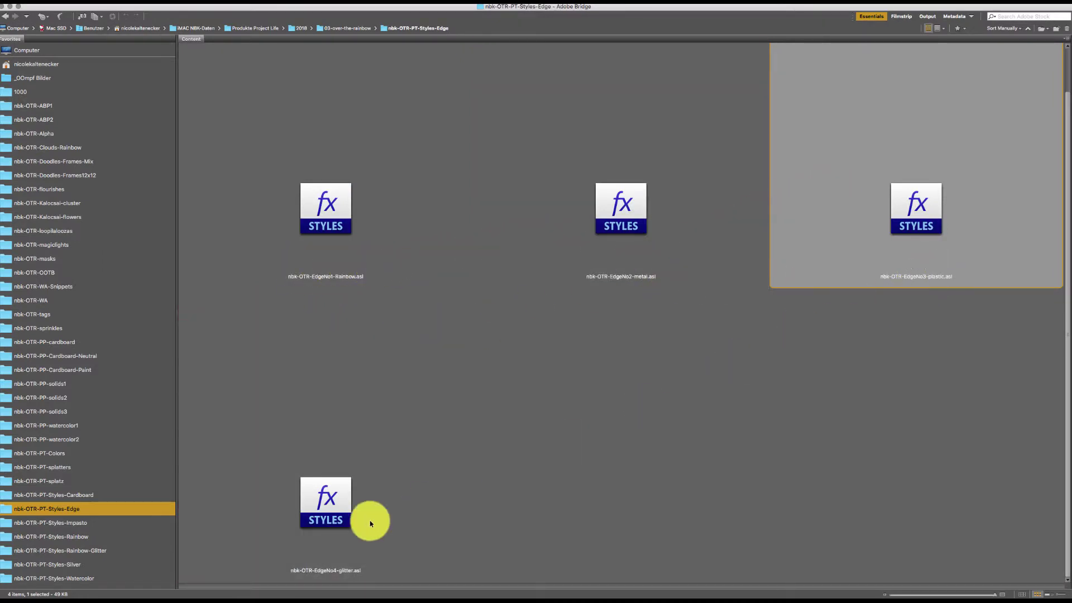
left_click(341, 558)
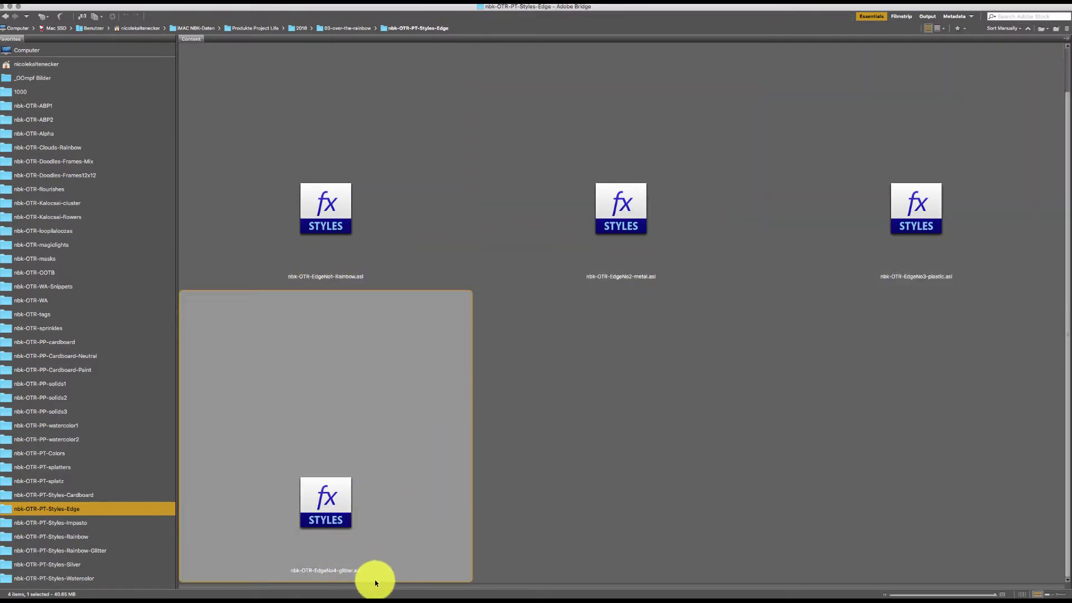
mouse_move(380, 594)
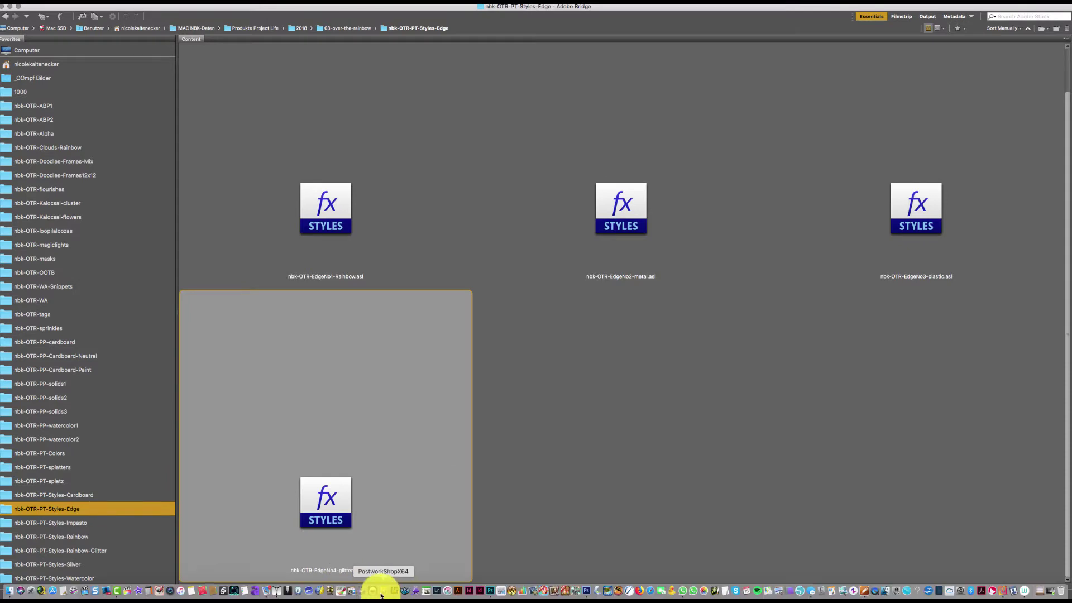
left_click(490, 590)
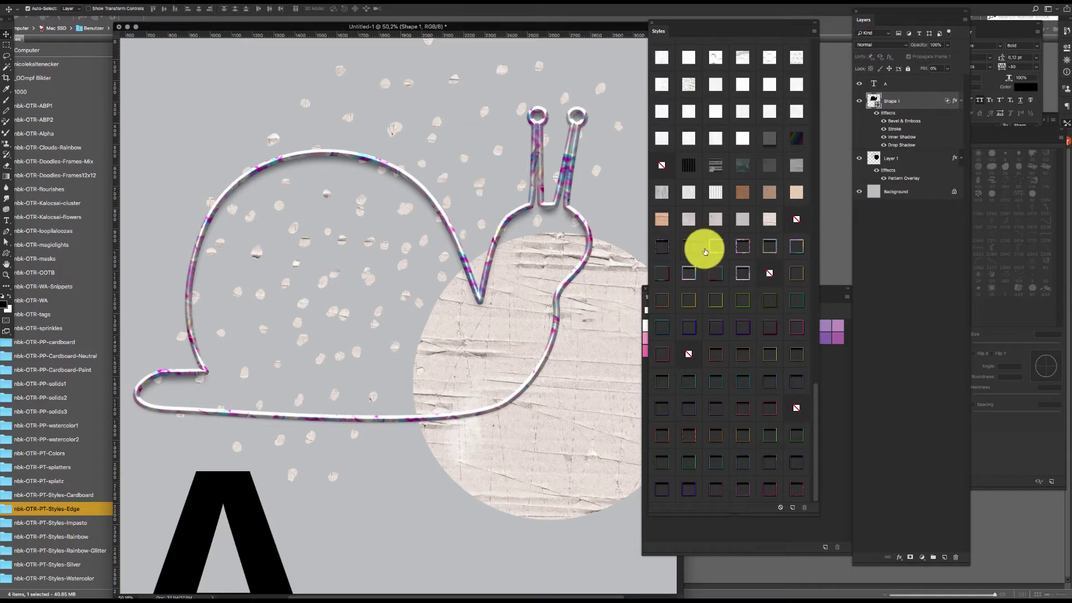
Step: Cycle the snail through the iridescent and bright rainbow edge styles to the first metal style, a thin copper outline
left_click(693, 247)
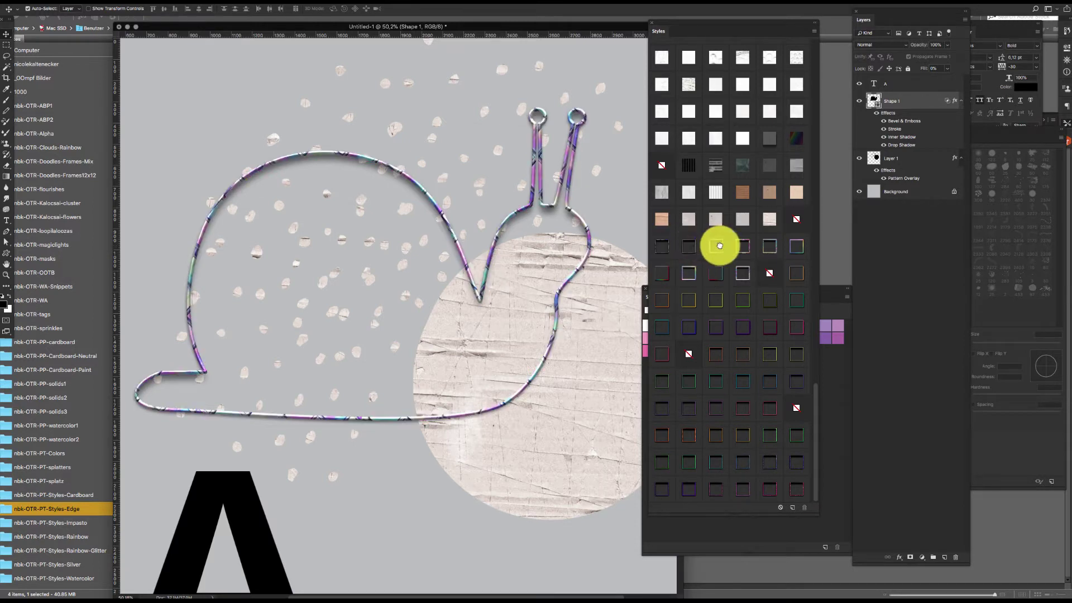
left_click(719, 246)
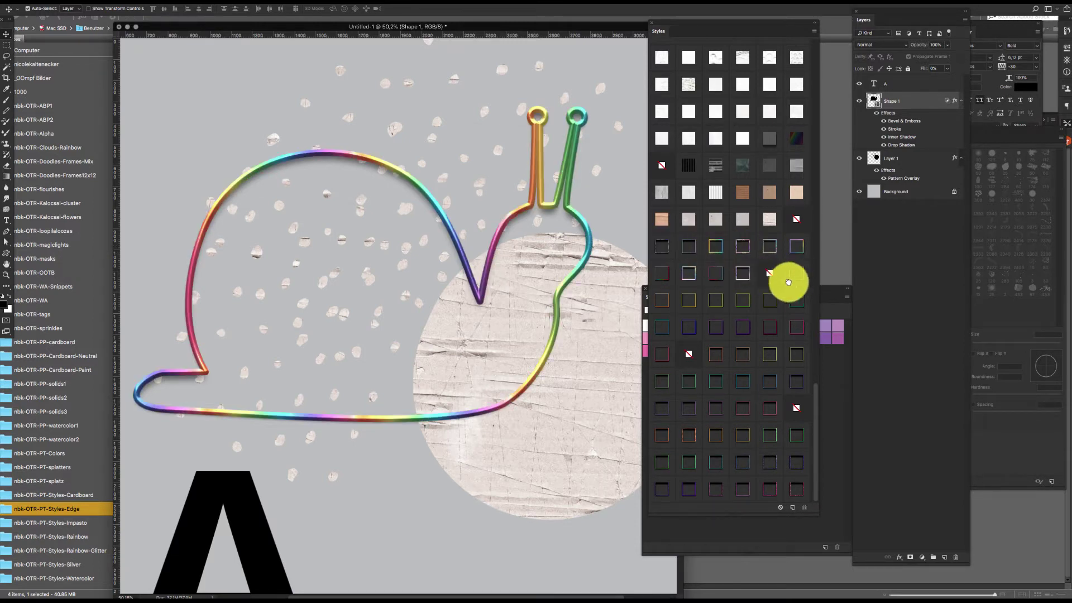
left_click(788, 280)
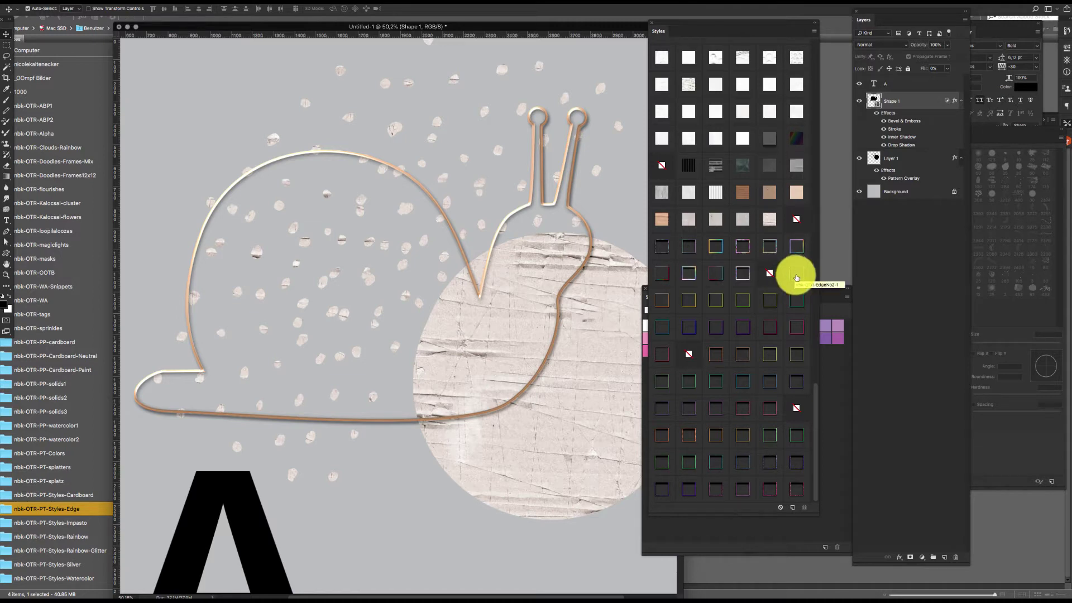
Step: Check the edge style files in Bridge, return to Photoshop and cycle the snail through green, teal, purple and red metal outlines
left_click(832, 205)
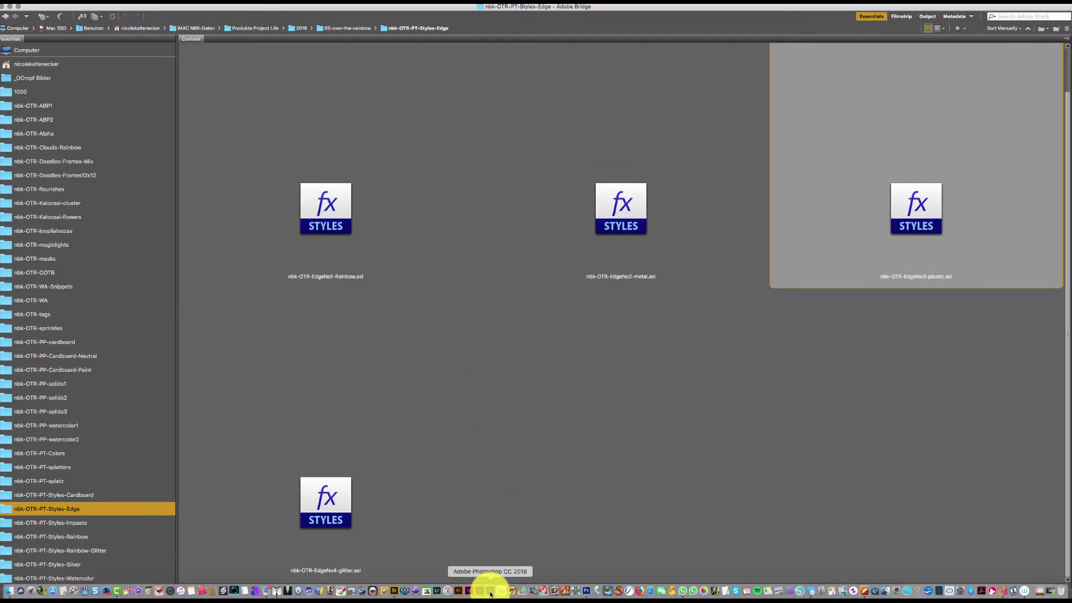
left_click(490, 593)
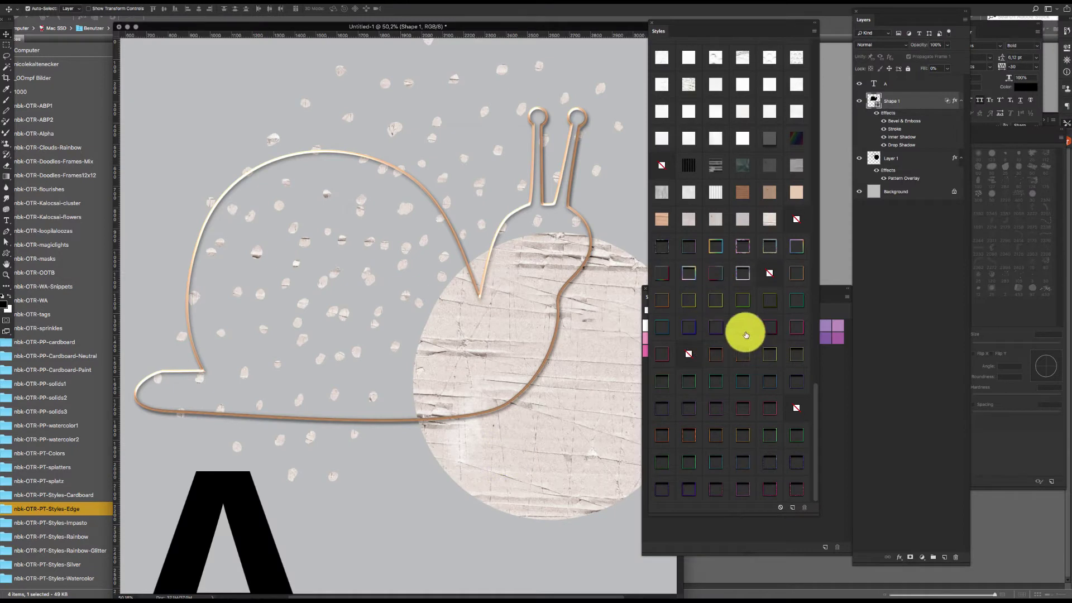
left_click(739, 301)
left_click(689, 300)
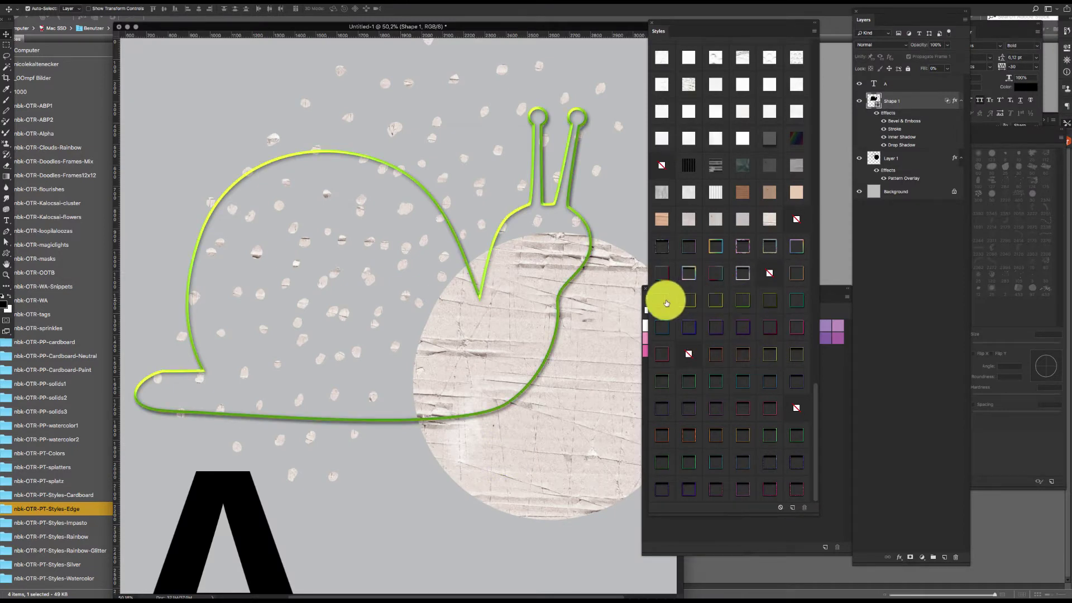
left_click(768, 302)
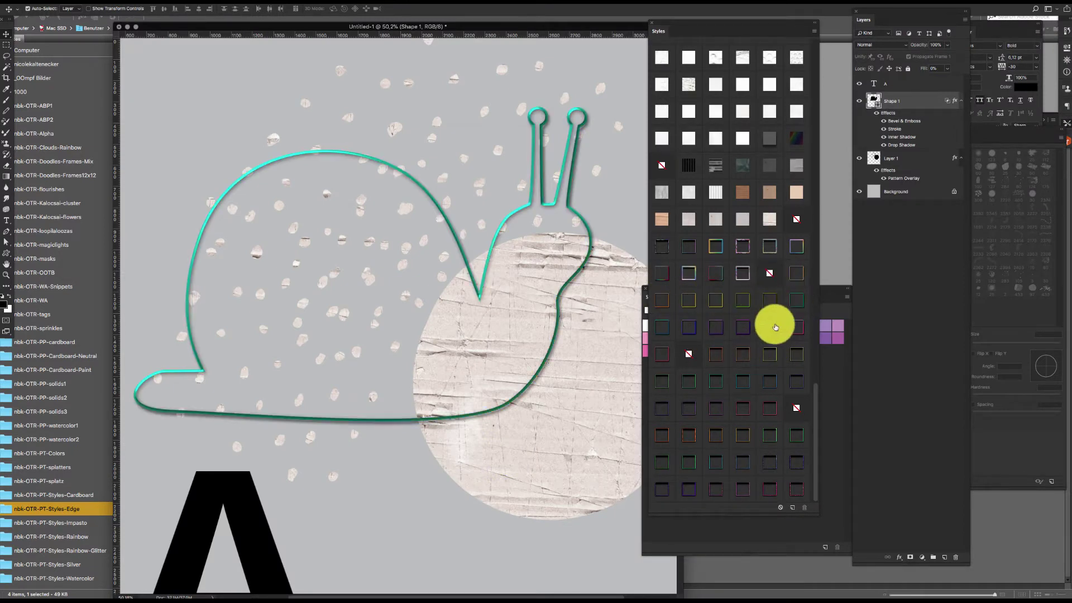
left_click(769, 319)
left_click(739, 324)
left_click(782, 332)
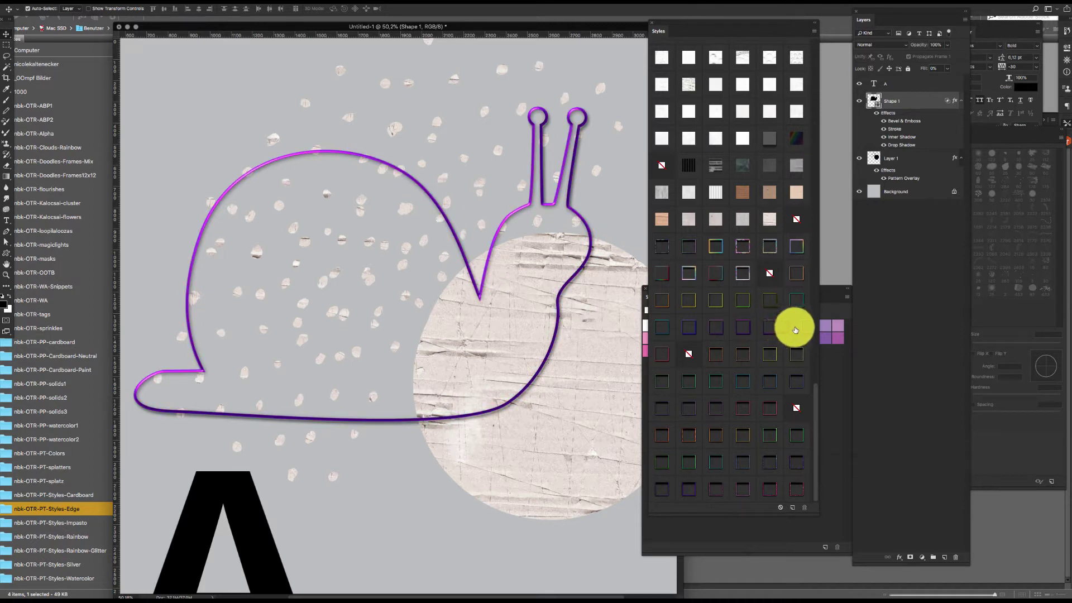
left_click(793, 326)
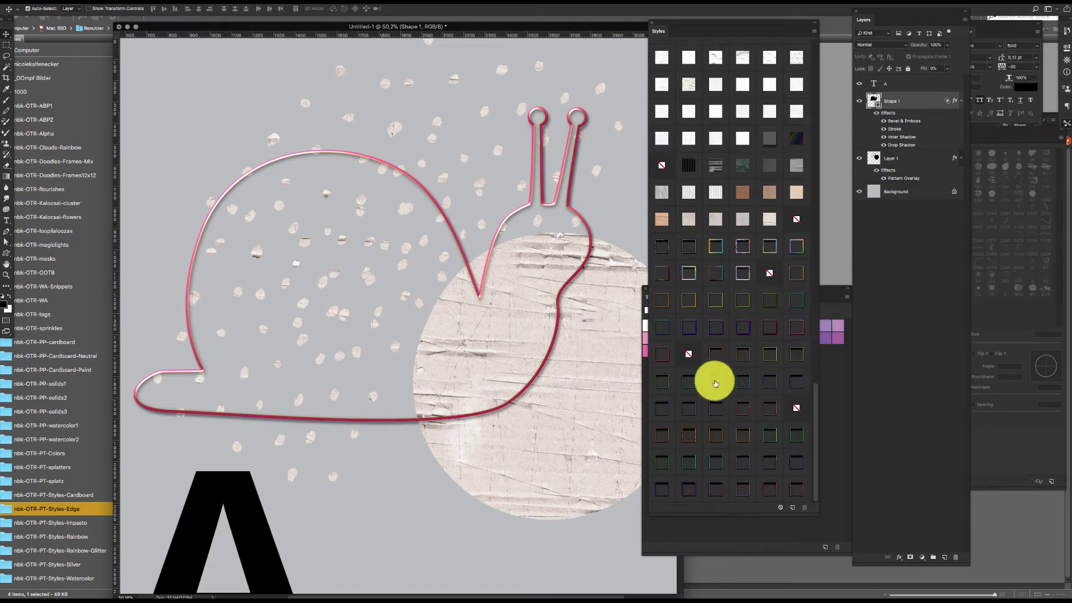
Step: Cycle the snail through orange, gold, yellow, blue and purple plastic edge styles and inspect the purple outline up close
left_click(719, 353)
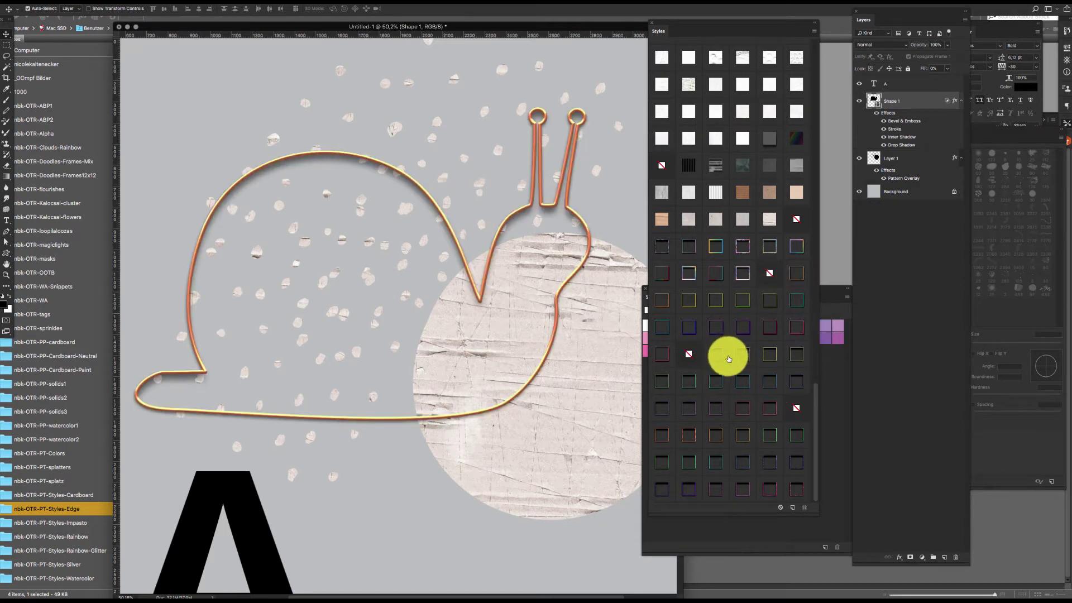
left_click(763, 354)
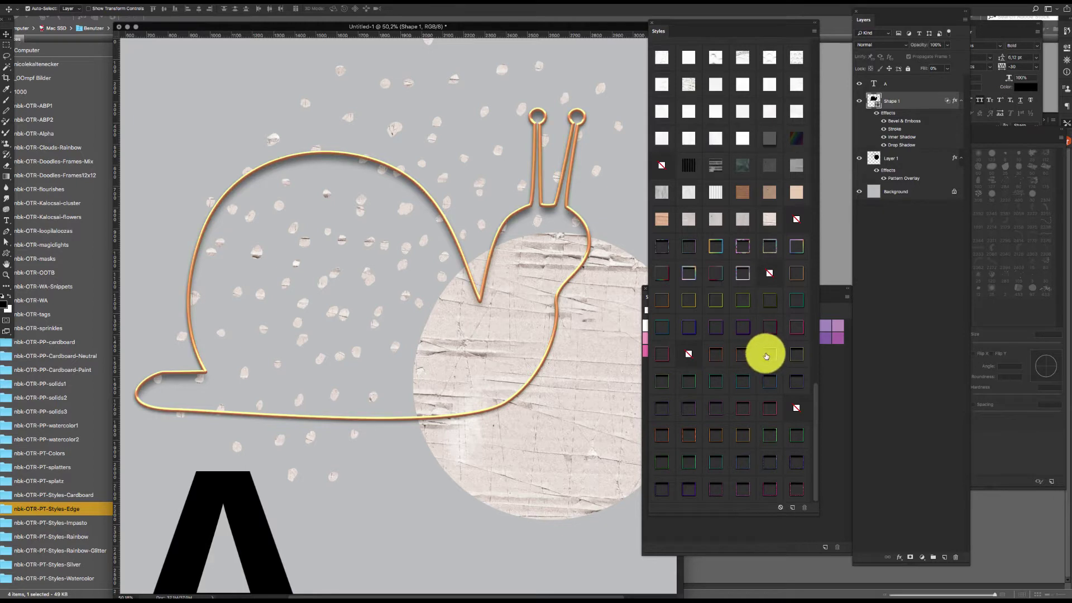
left_click(793, 355)
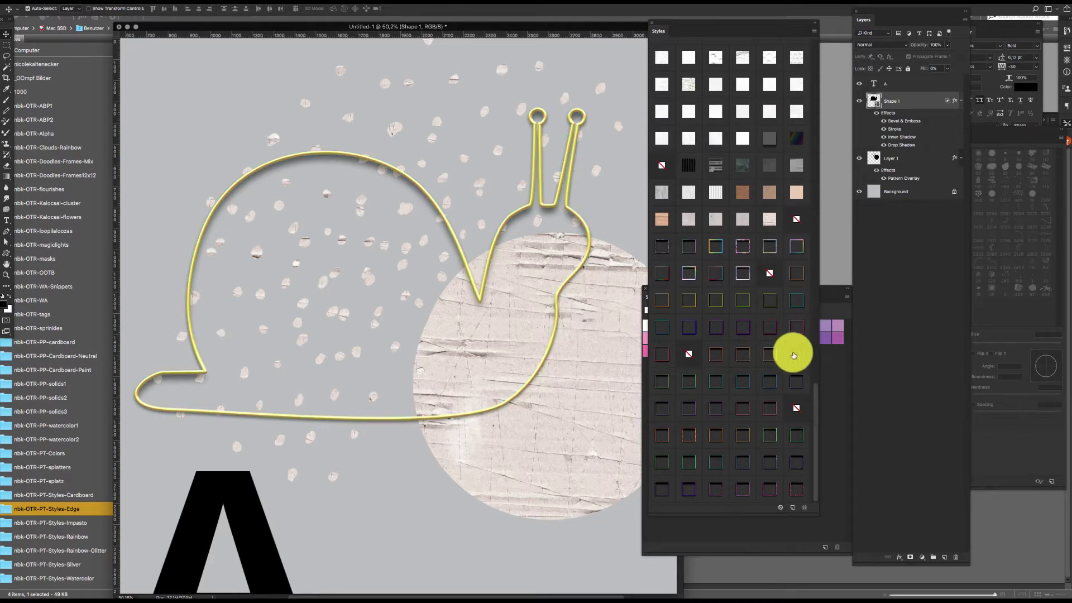
left_click(769, 380)
left_click(719, 383)
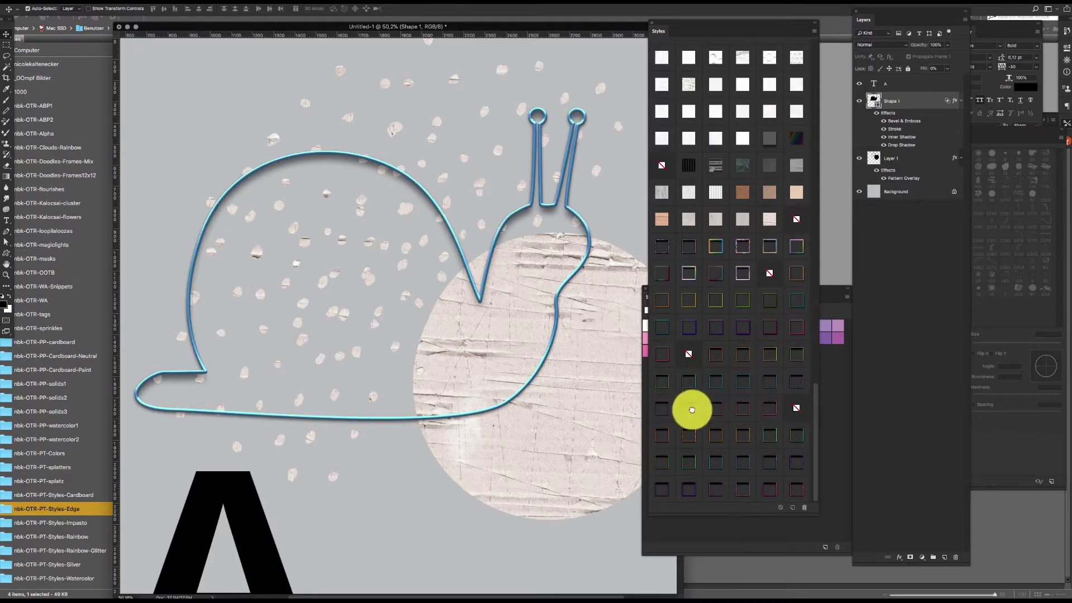
left_click(692, 410)
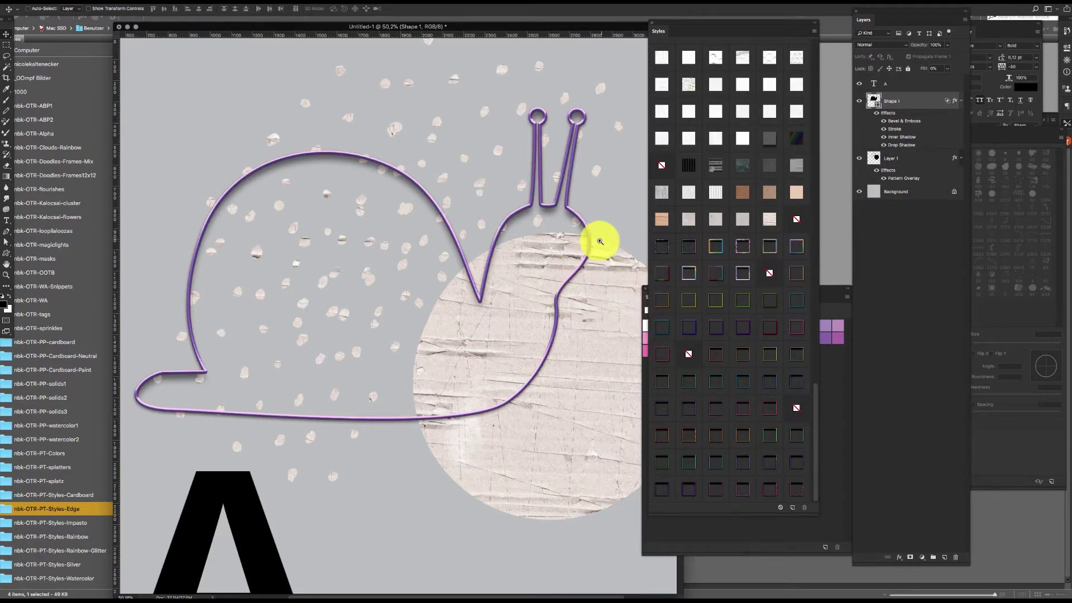
left_click_drag(600, 241, 620, 205)
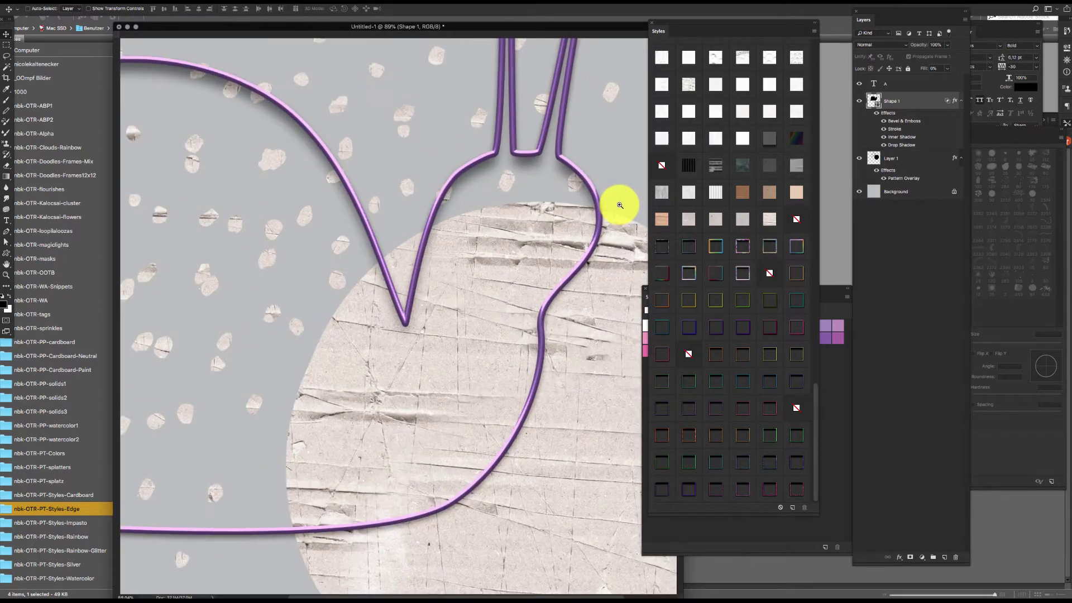
left_click_drag(562, 304, 560, 423)
left_click_drag(595, 251, 591, 220)
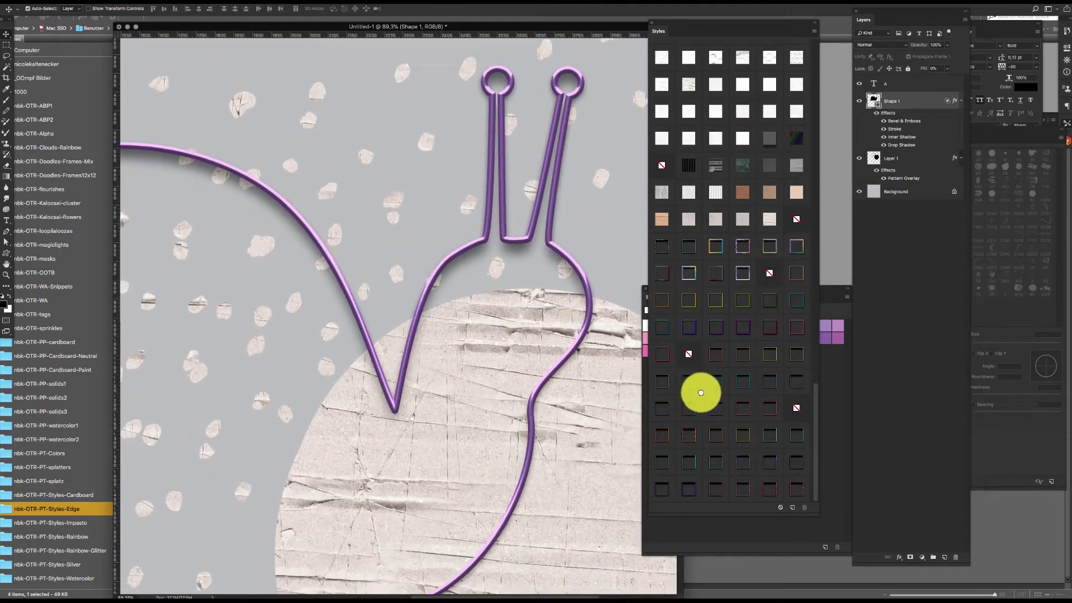
Step: Apply the green glitter edge style to the snail, inspect it along the shell, and try two multicoloured blue glitter styles
left_click(697, 460)
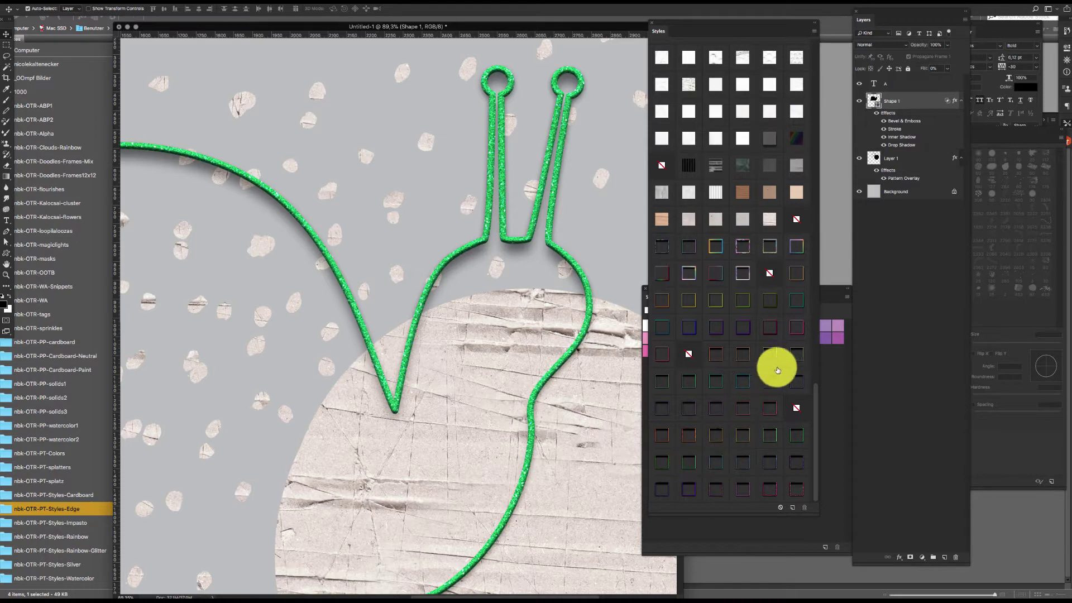
left_click_drag(546, 420, 677, 381)
key("super+r")
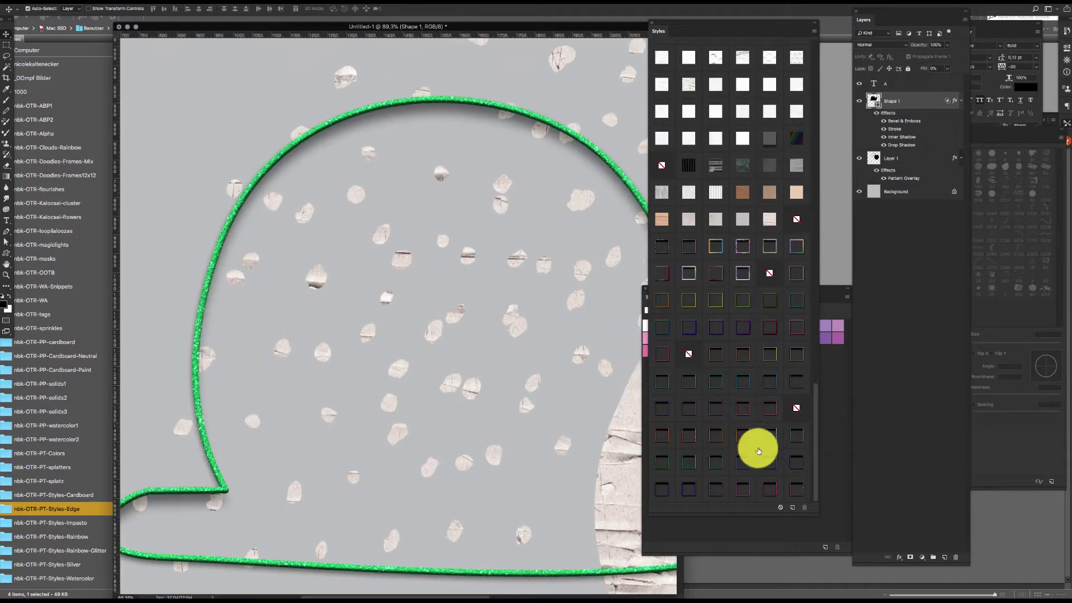
left_click(801, 467)
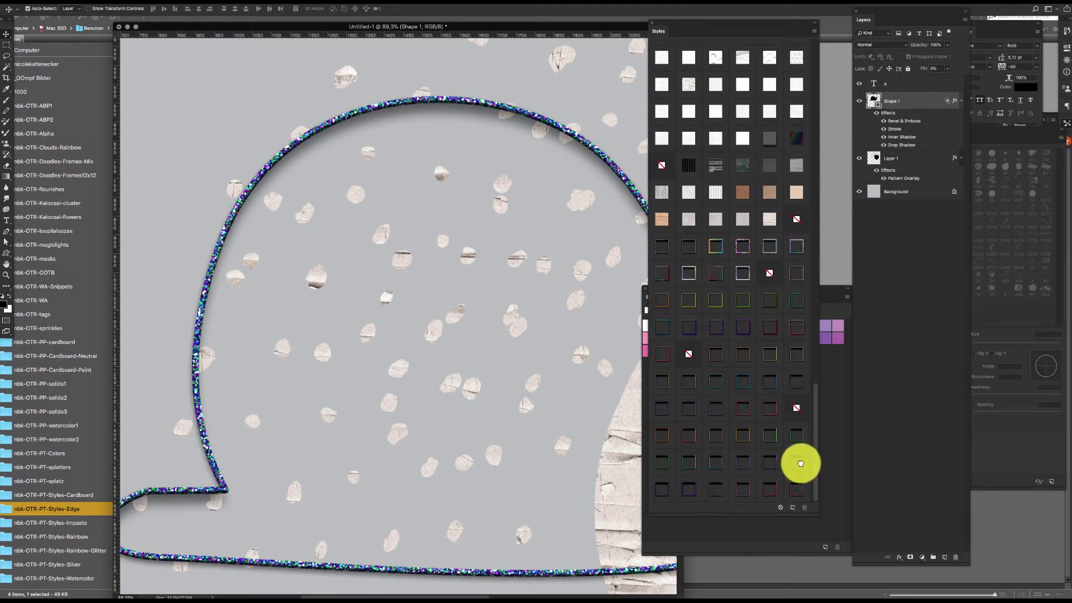
left_click(801, 464)
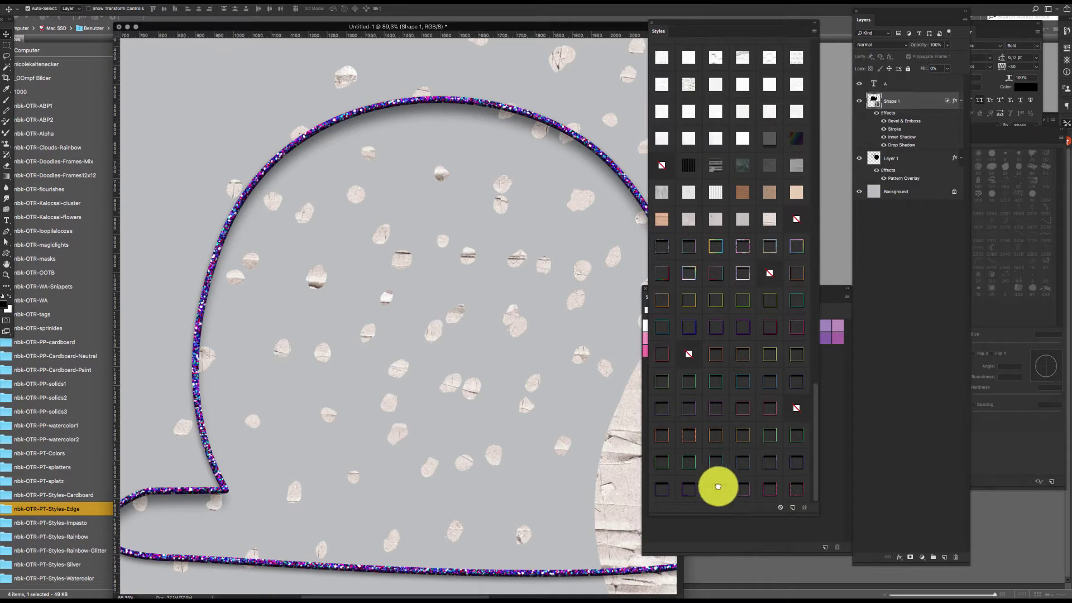
Step: Cycle the snail through dark purple, magenta, red and green glitter edge styles, ending with the orange glitter outline
left_click(737, 486)
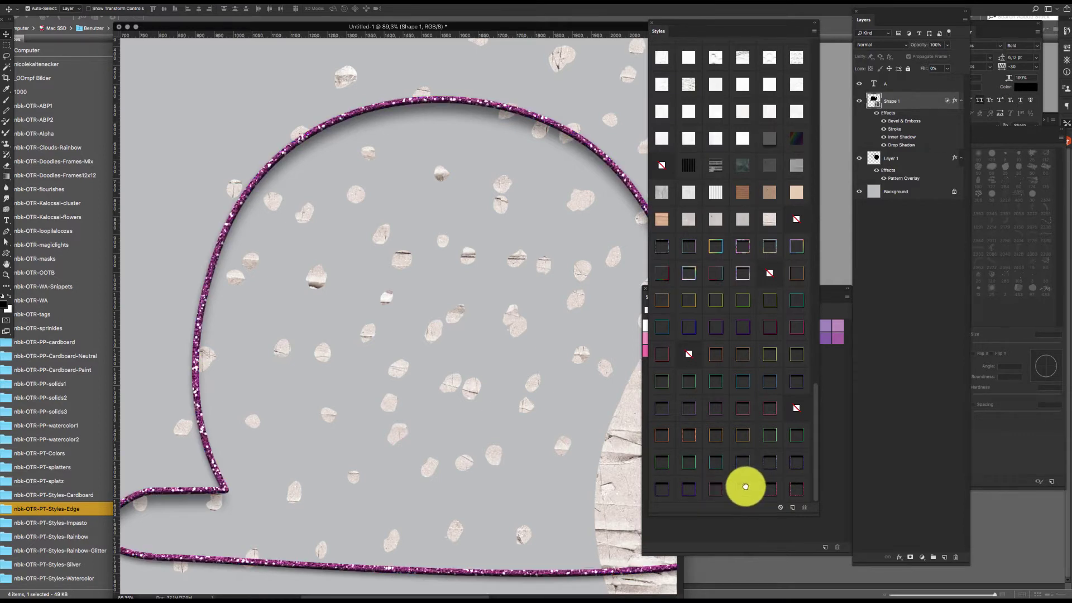
left_click(749, 489)
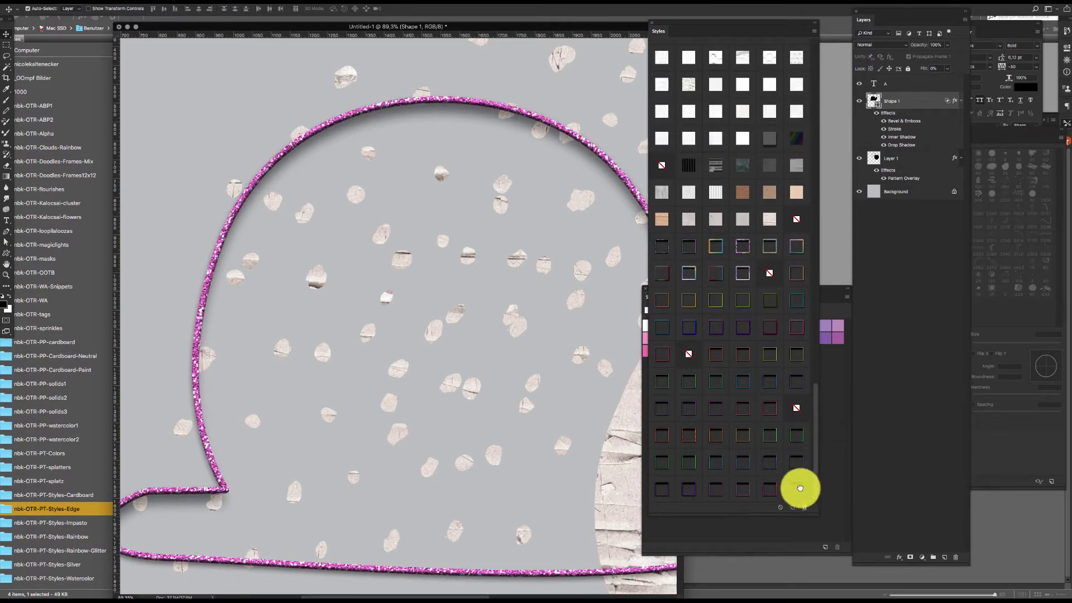
left_click(799, 434)
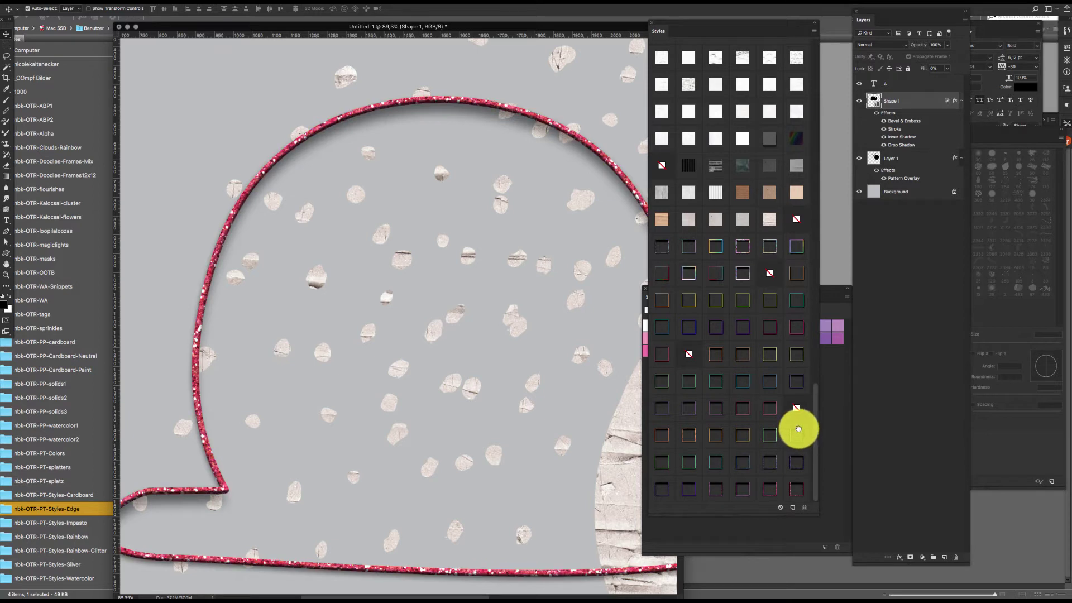
left_click(793, 402)
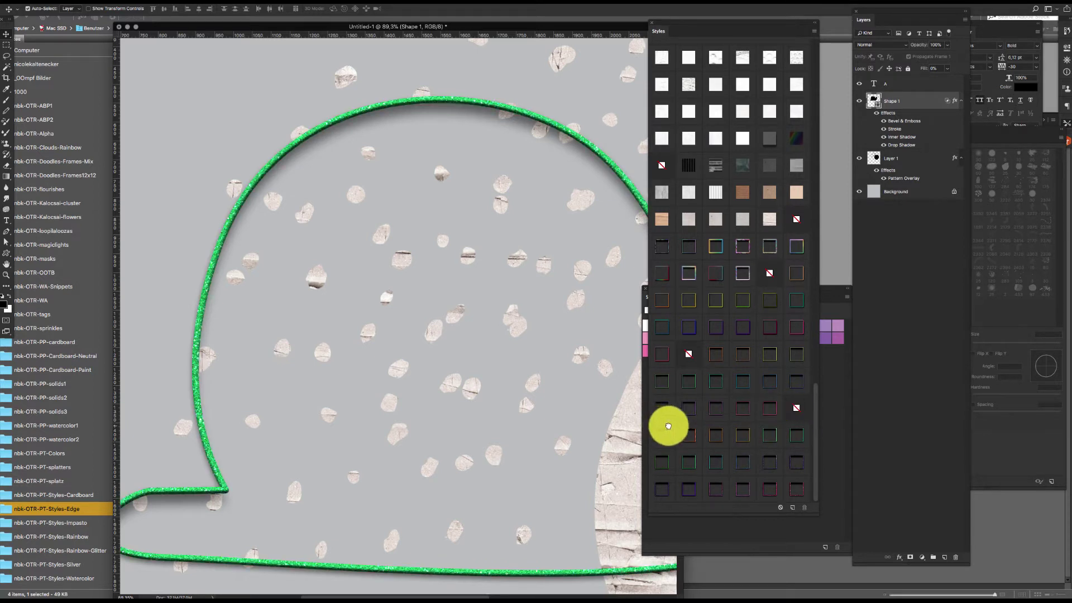
left_click(673, 429)
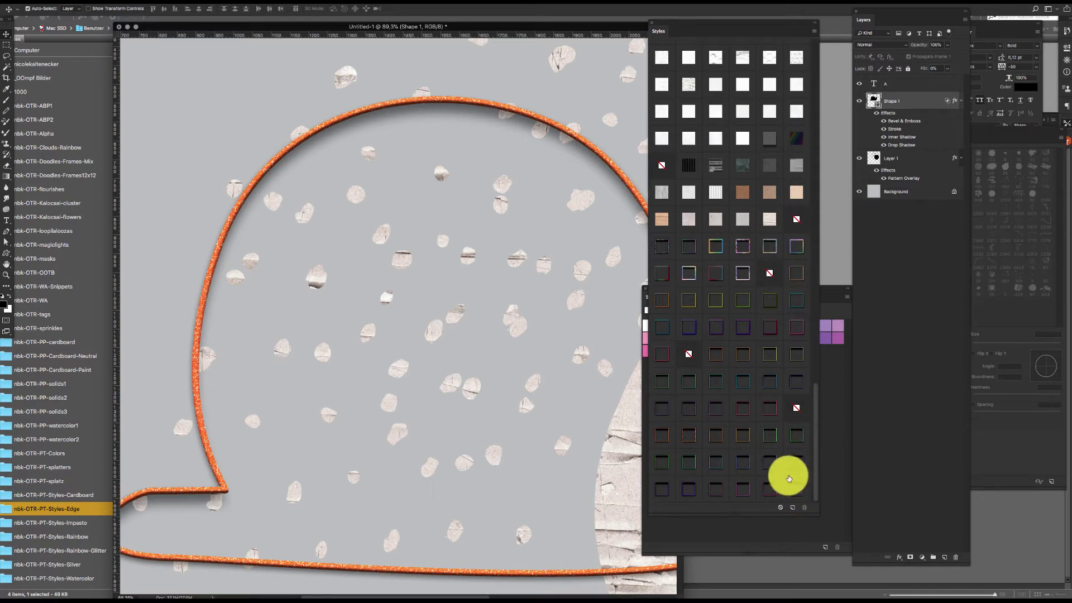
Step: Apply the red glitter edge style to the snail and a rainbow edge style to the letter A
left_click(790, 482)
key("super+0")
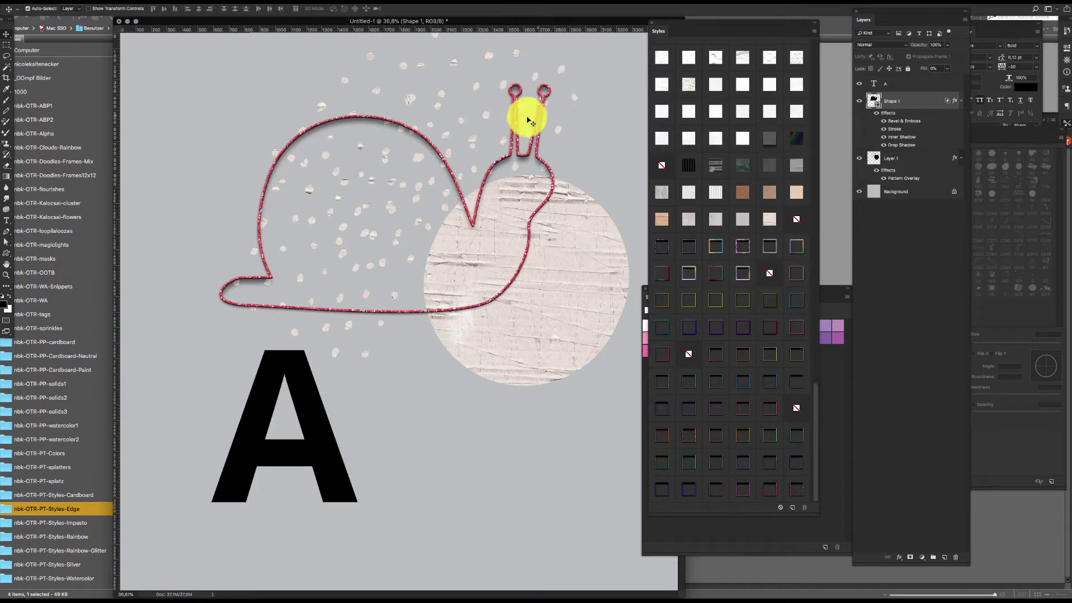
mouse_move(319, 428)
left_mouse_down()
mouse_move(321, 444)
mouse_move(325, 436)
mouse_move(312, 434)
left_mouse_up()
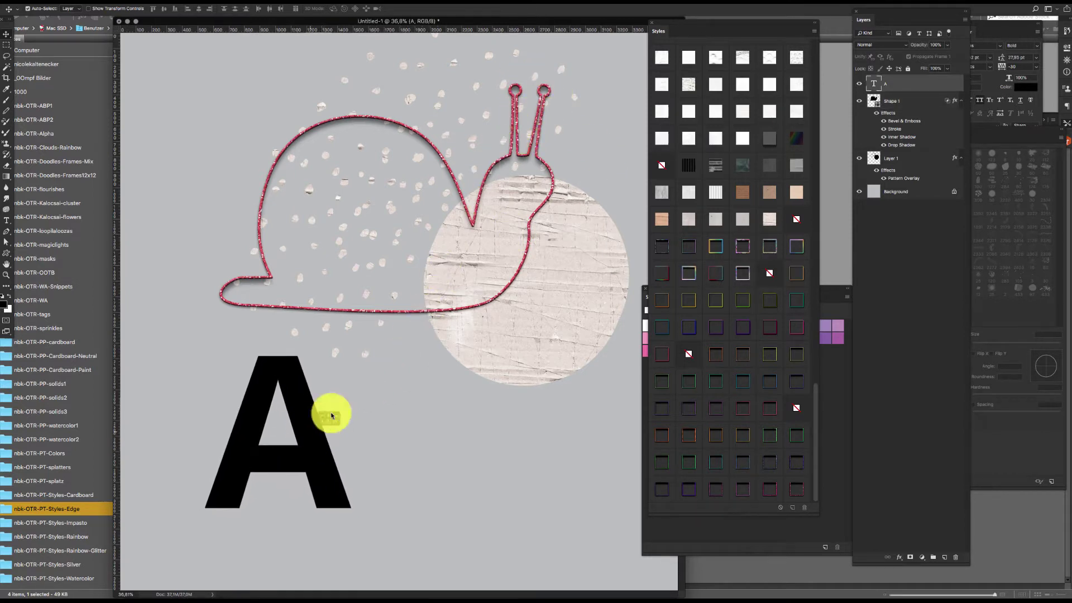
left_click(717, 246)
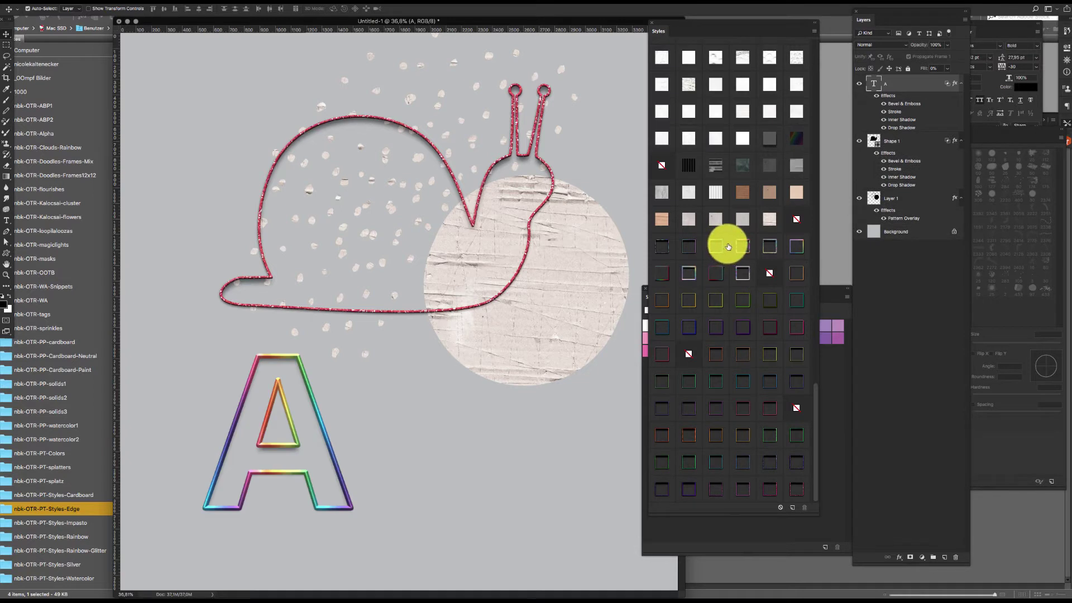
Step: Duplicate the rainbow-outlined letter A beside the original and change the copy's text to B
left_click_drag(339, 473, 477, 472)
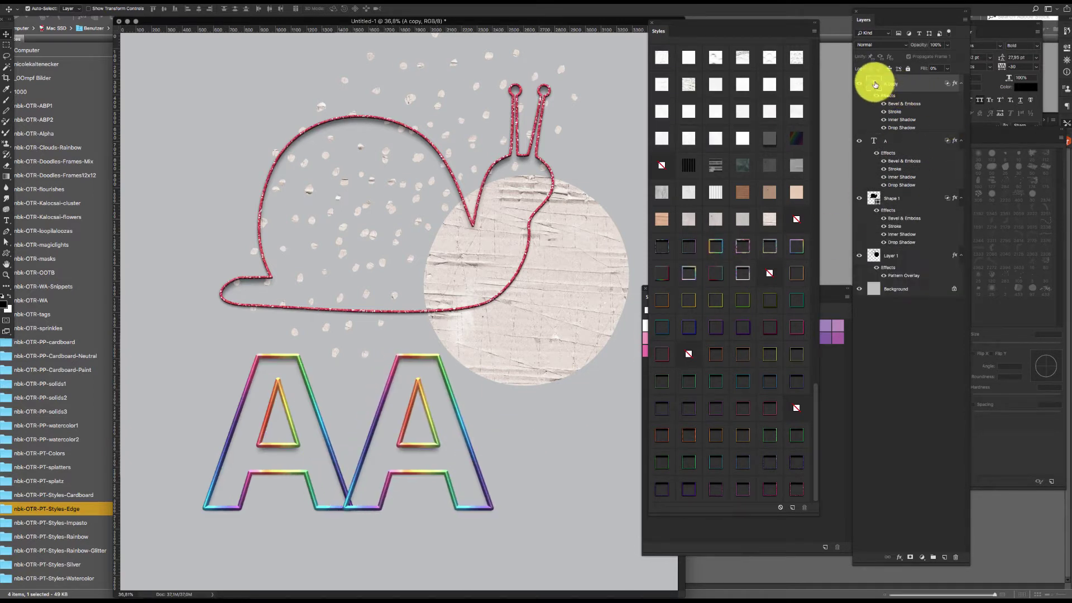
double_click(874, 84)
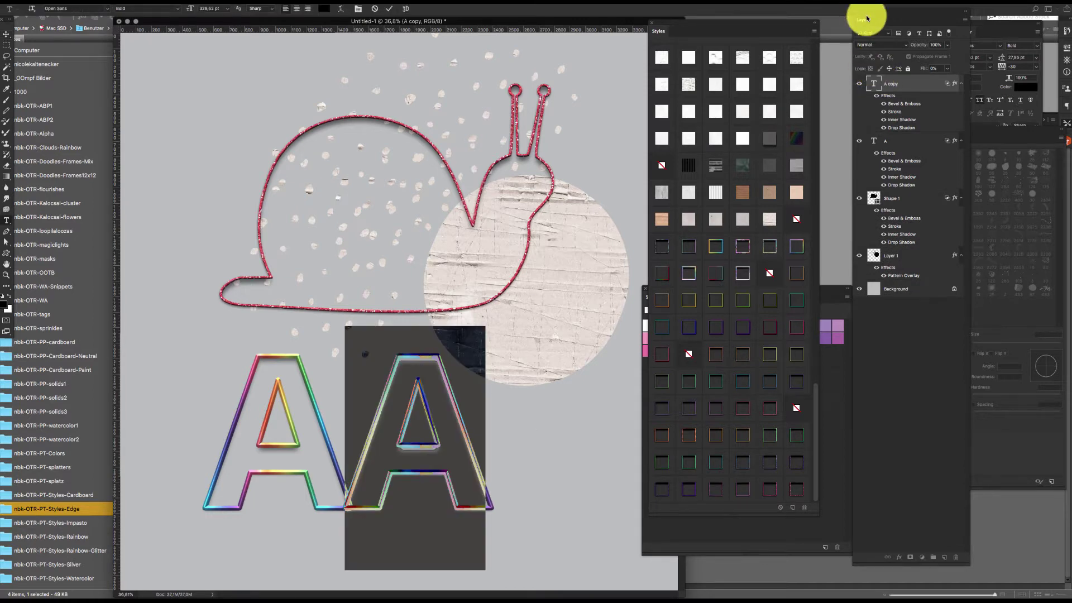
type("B")
left_click(6, 34)
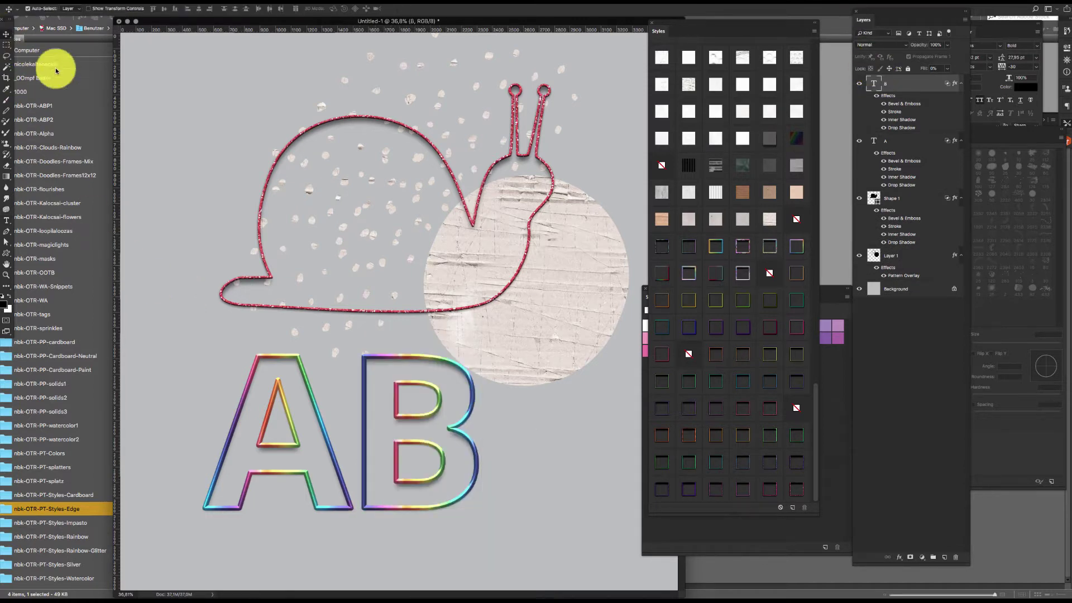
Step: Duplicate the letter B up beside the original and change the copy's text to C
left_click_drag(470, 401, 594, 371)
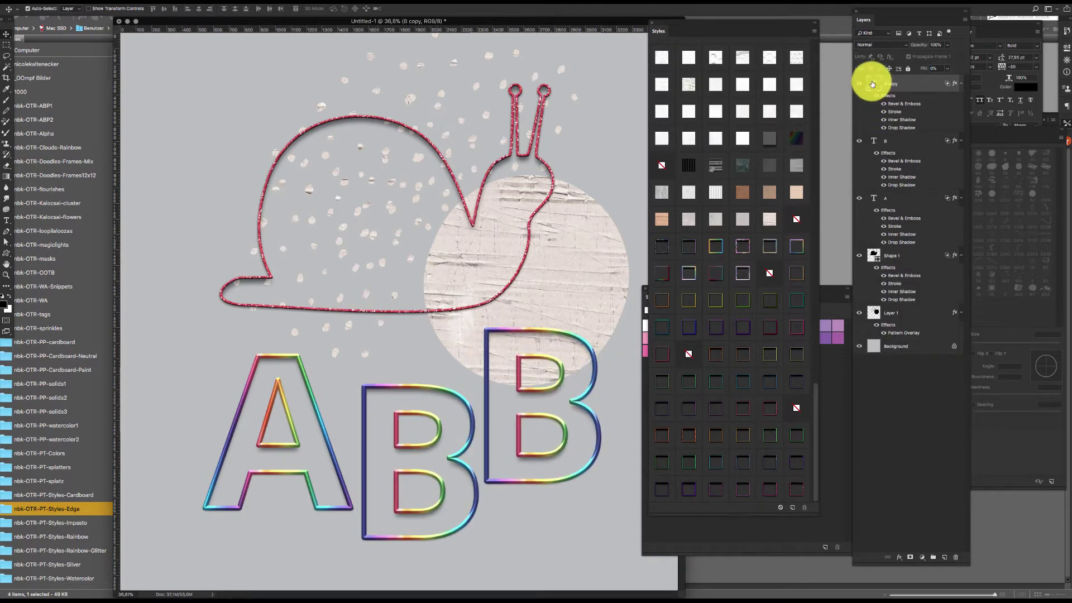
double_click(873, 83)
type("C")
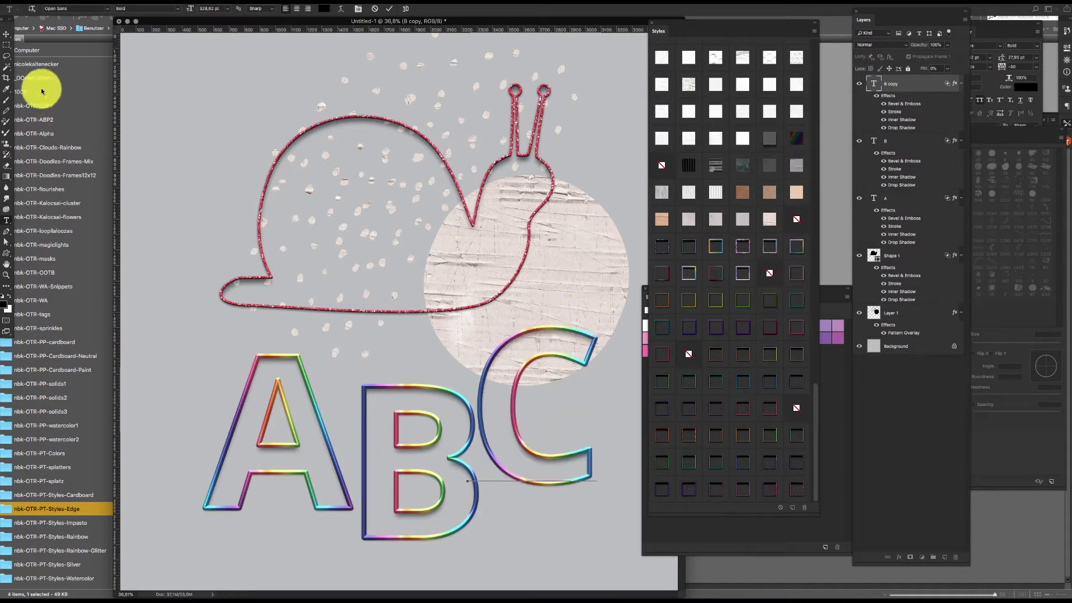
left_click(6, 35)
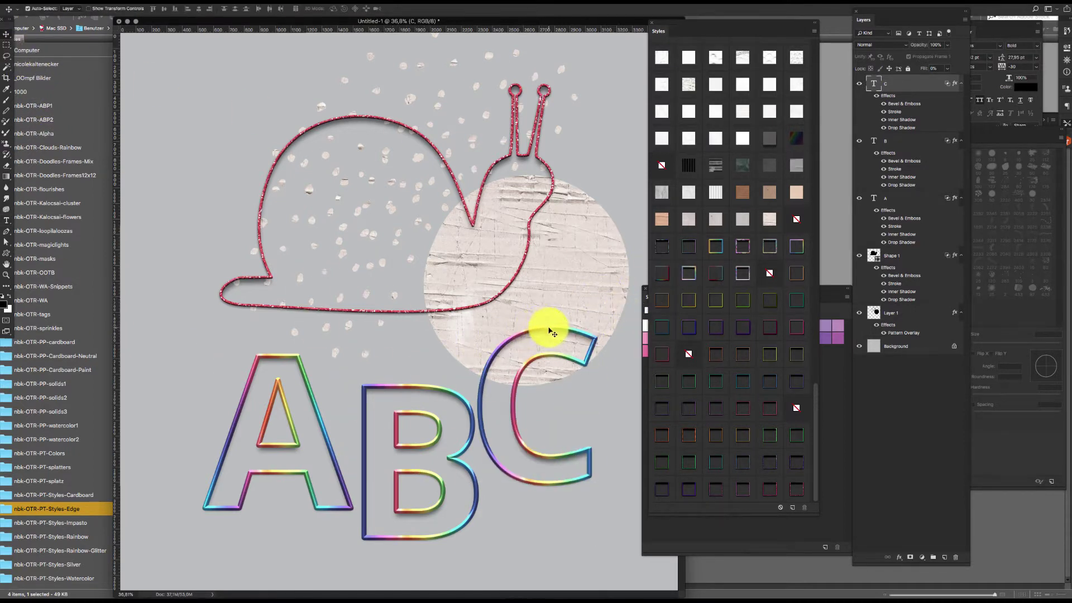
Step: Rearrange the letters A, B and C into a staggered row below the snail, with A raised above B
left_click_drag(553, 332, 553, 336)
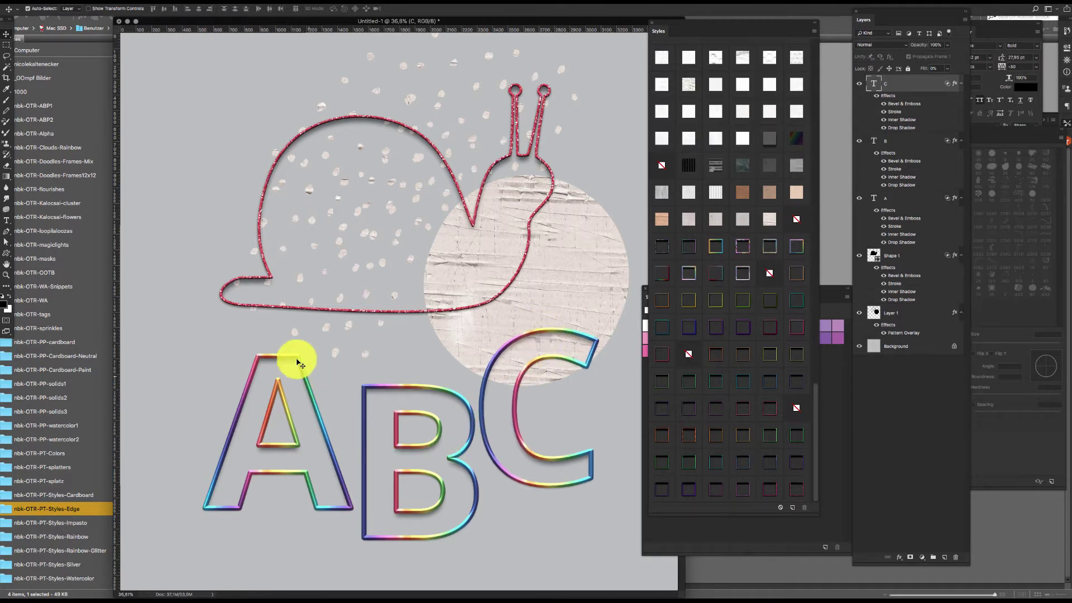
mouse_move(295, 359)
left_mouse_down()
mouse_move(278, 341)
mouse_move(287, 343)
left_mouse_up()
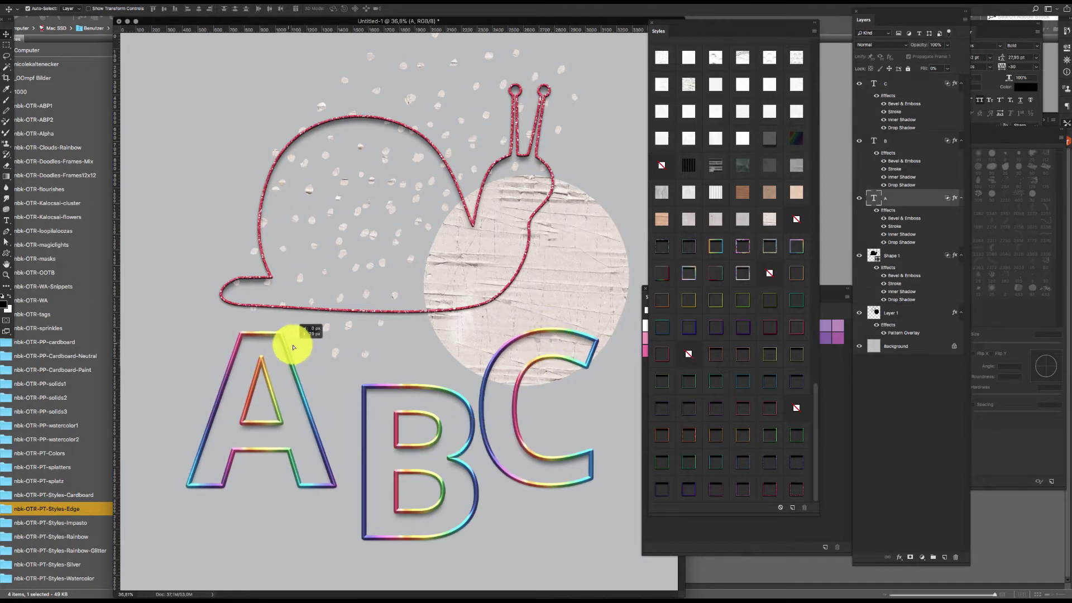
left_click(469, 410)
left_click_drag(469, 411, 465, 409)
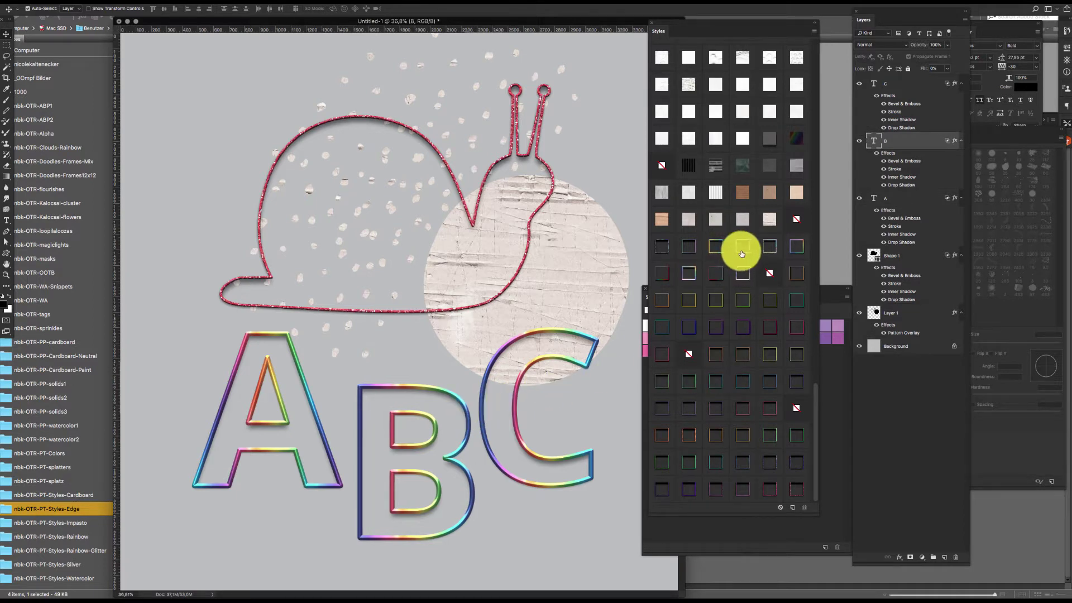
Step: Cycle the letter B through pale rainbow, multicoloured patterned and glitter edge styles, ending with the pastel rainbow outline
left_click(693, 246)
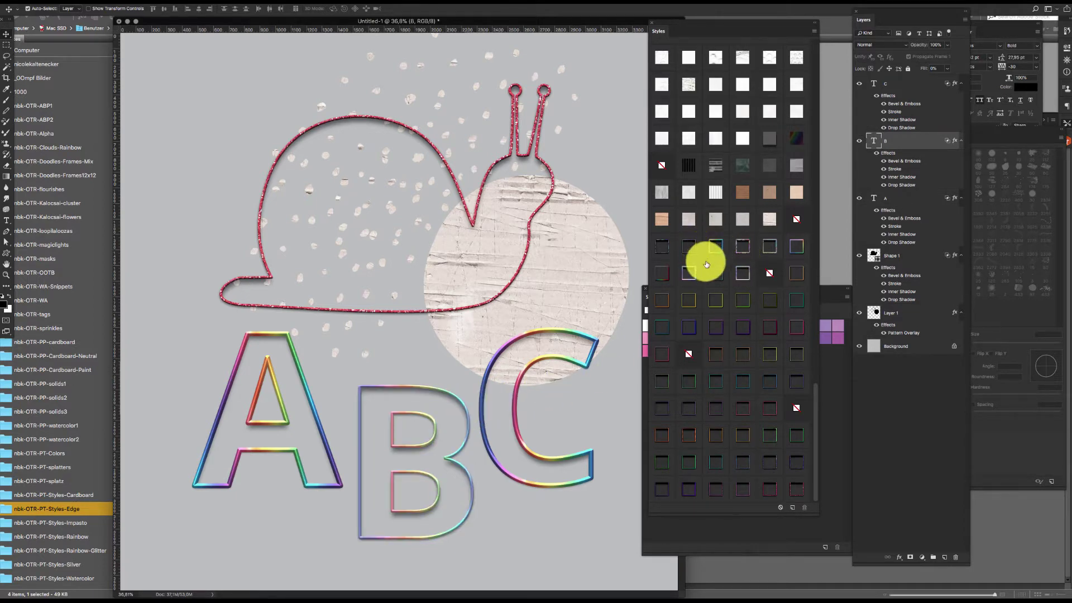
left_click(669, 258)
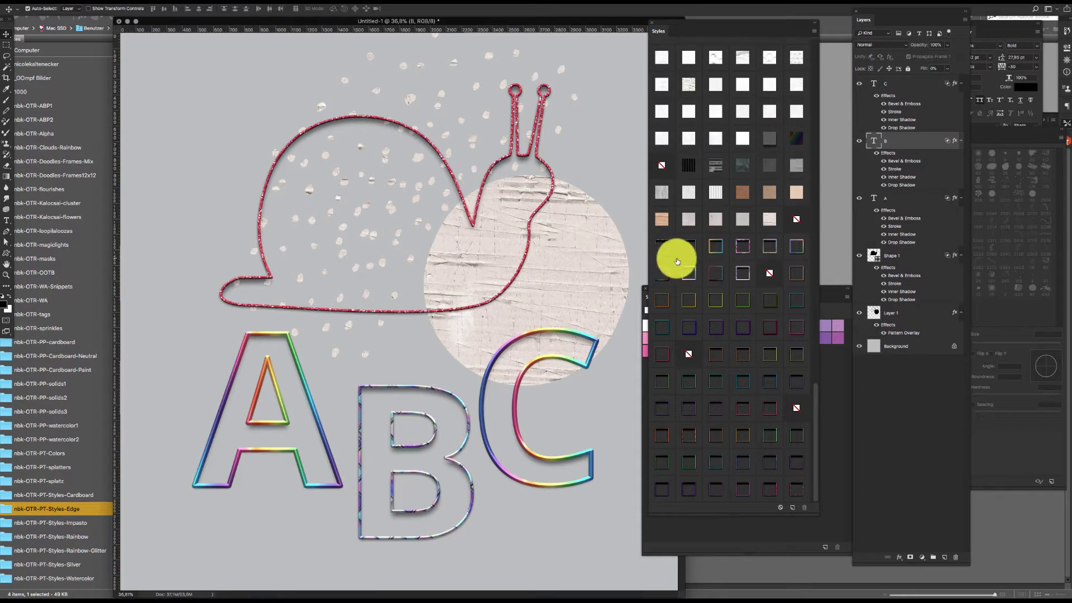
left_click(768, 246)
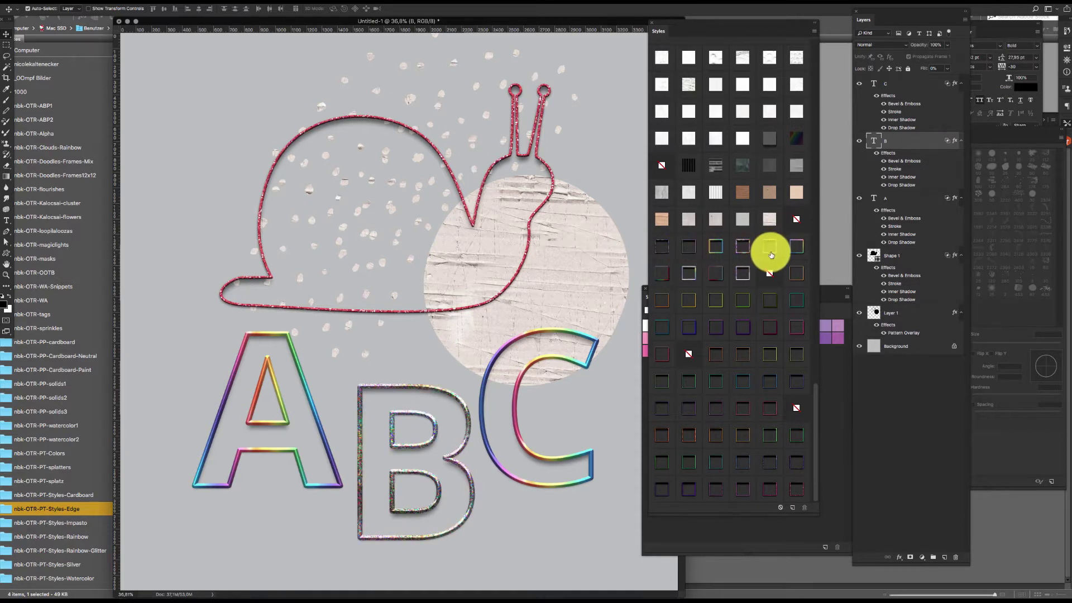
left_click(799, 247)
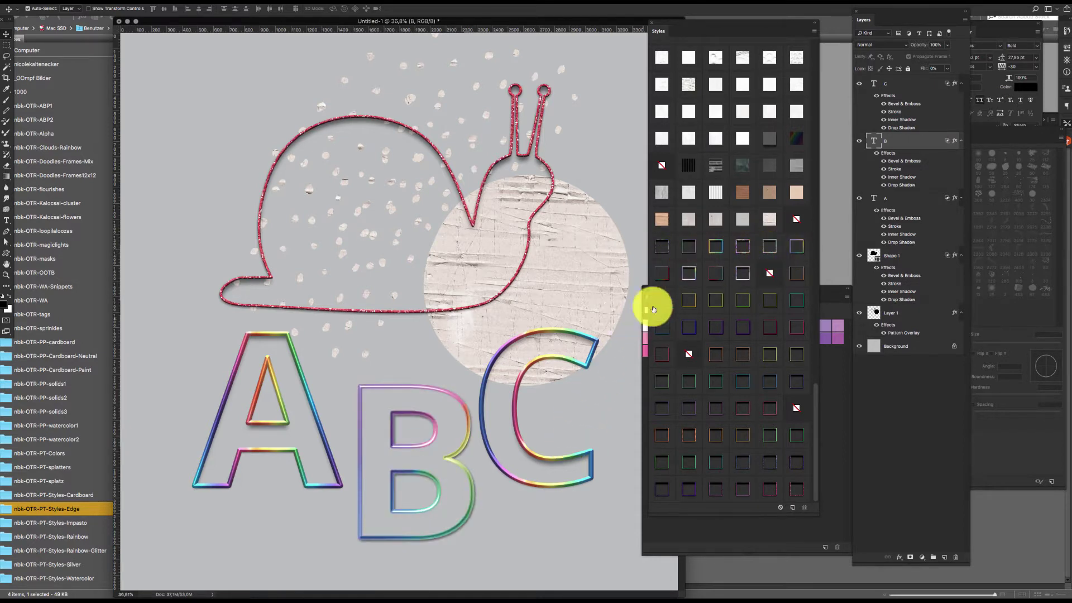
Step: Select the letter C and try smooth orange and purple edge styles on it
left_click(591, 354)
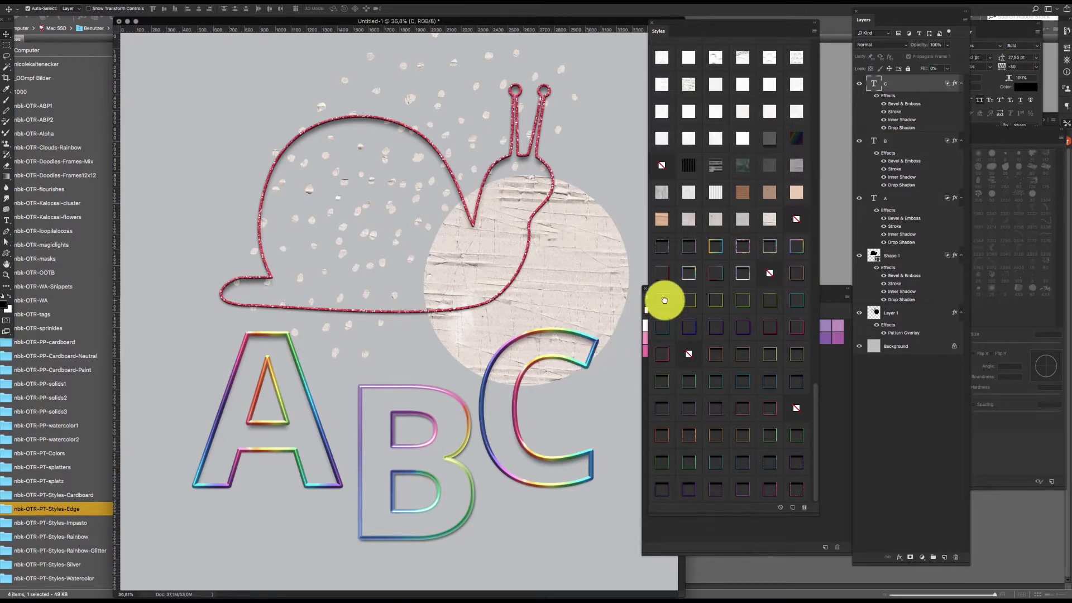
left_click(677, 322)
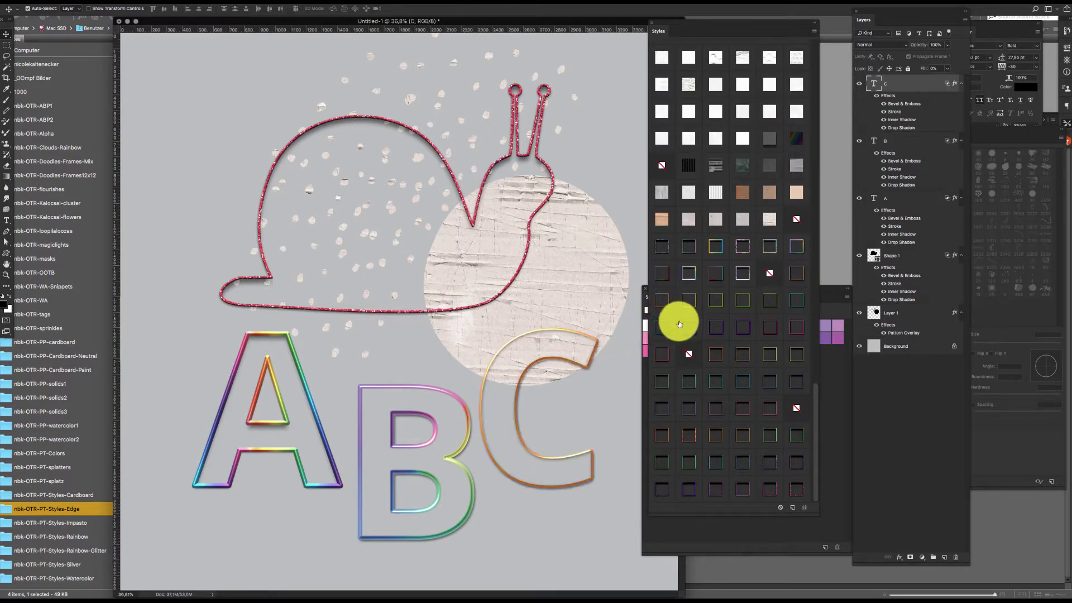
left_click(686, 379)
left_click(717, 408)
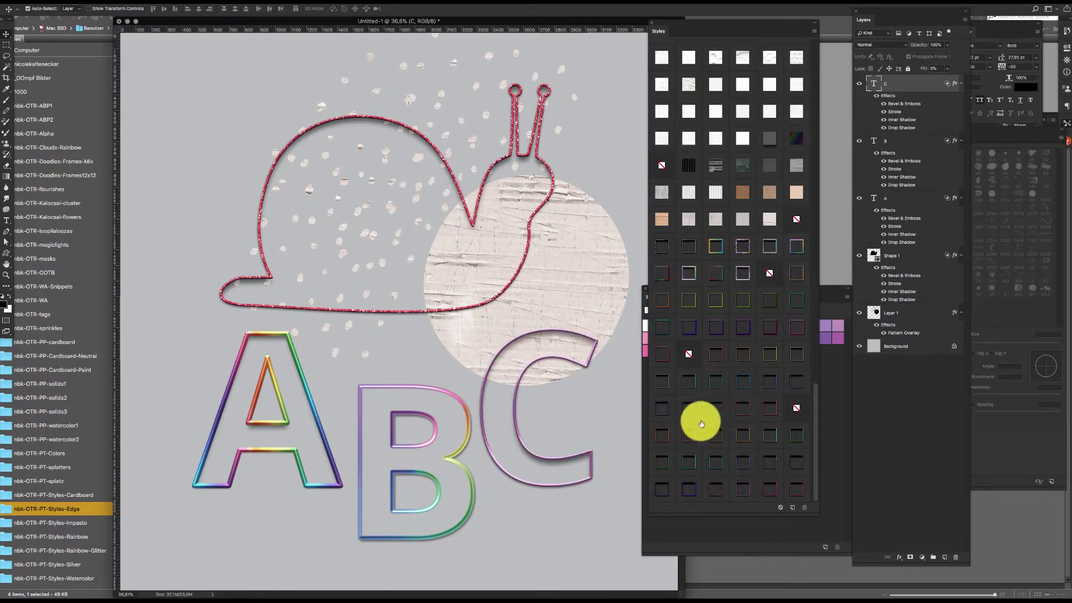
Step: Cycle the letter C through teal, purple, green and orange-red glitter edge styles and inspect the last one up close
left_click(717, 457)
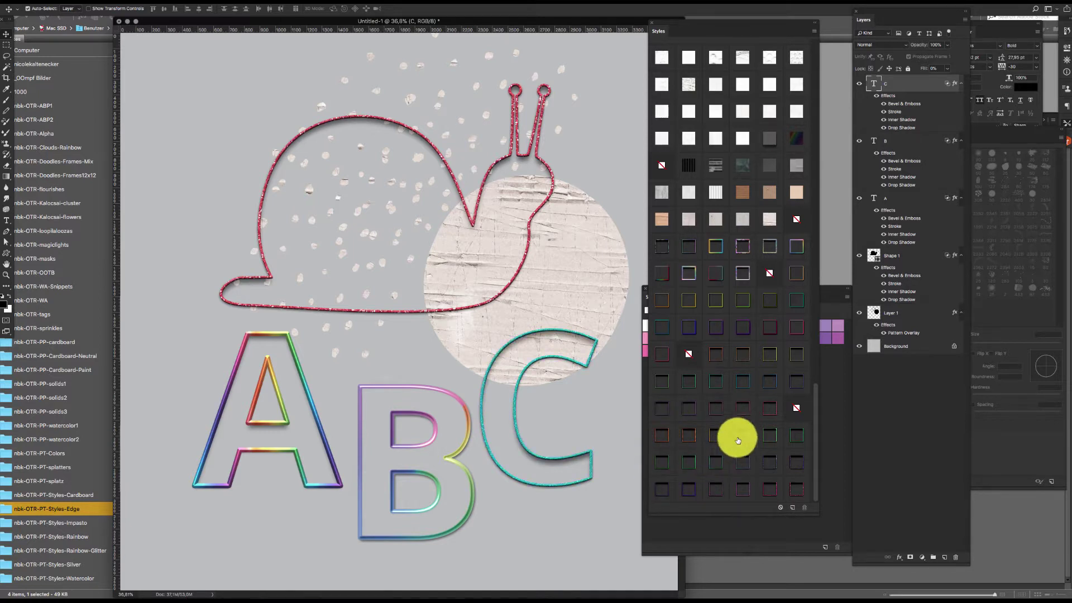
left_click(797, 460)
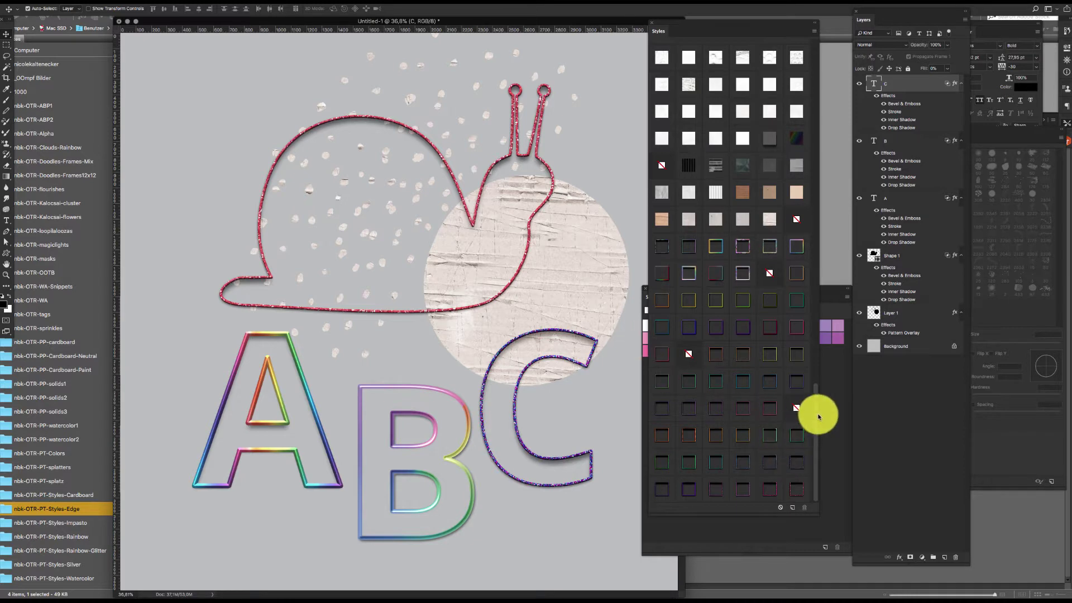
left_click(798, 487)
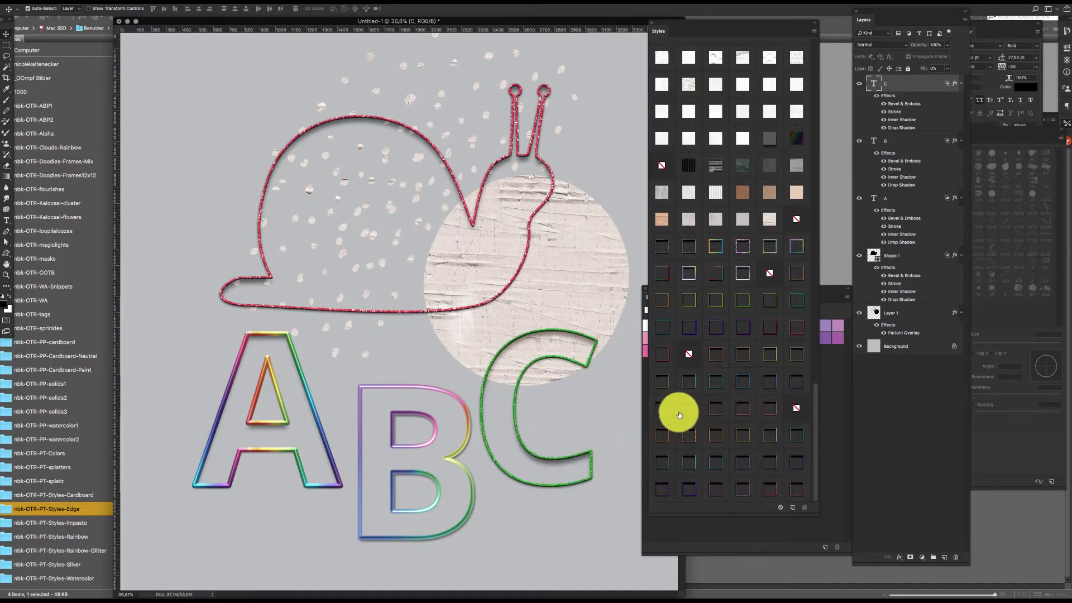
left_click(689, 435)
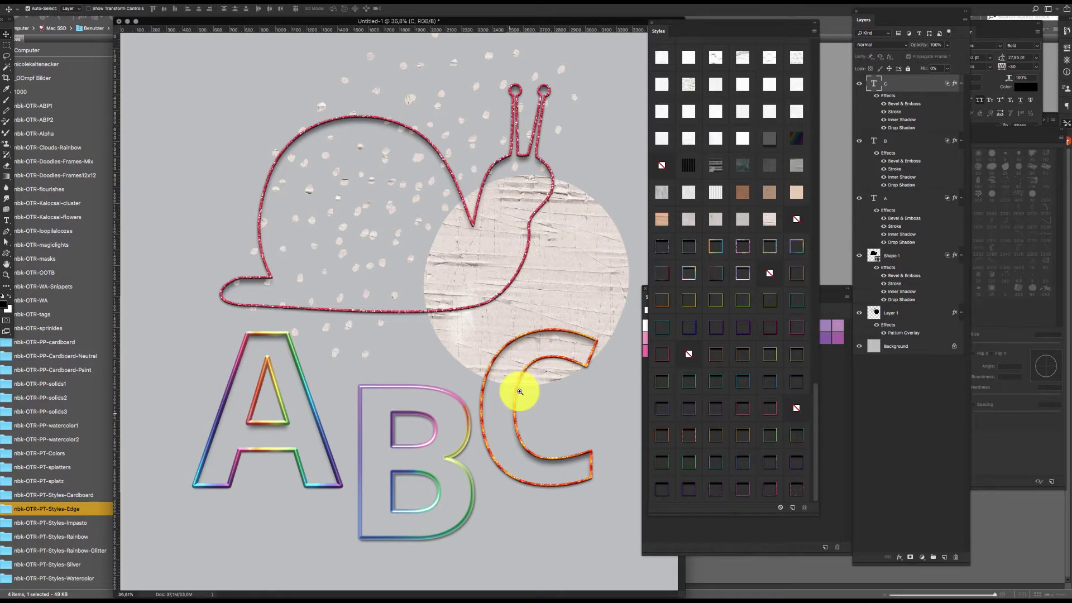
left_click_drag(520, 392, 531, 363)
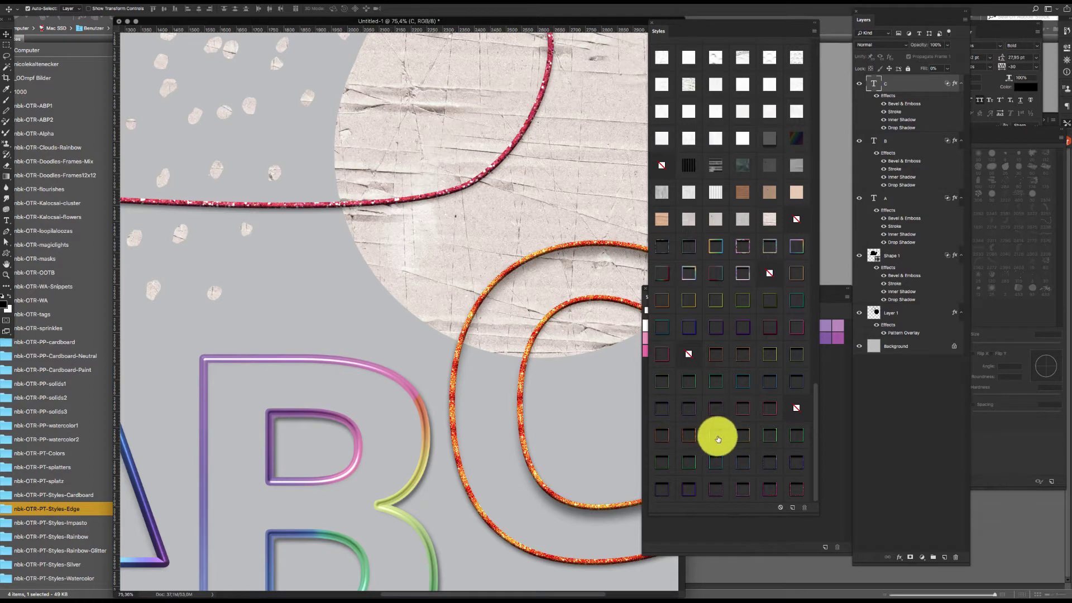
Step: Try the orange, yellow, light green and emerald green glitter edge styles on the letter C
left_click(716, 434)
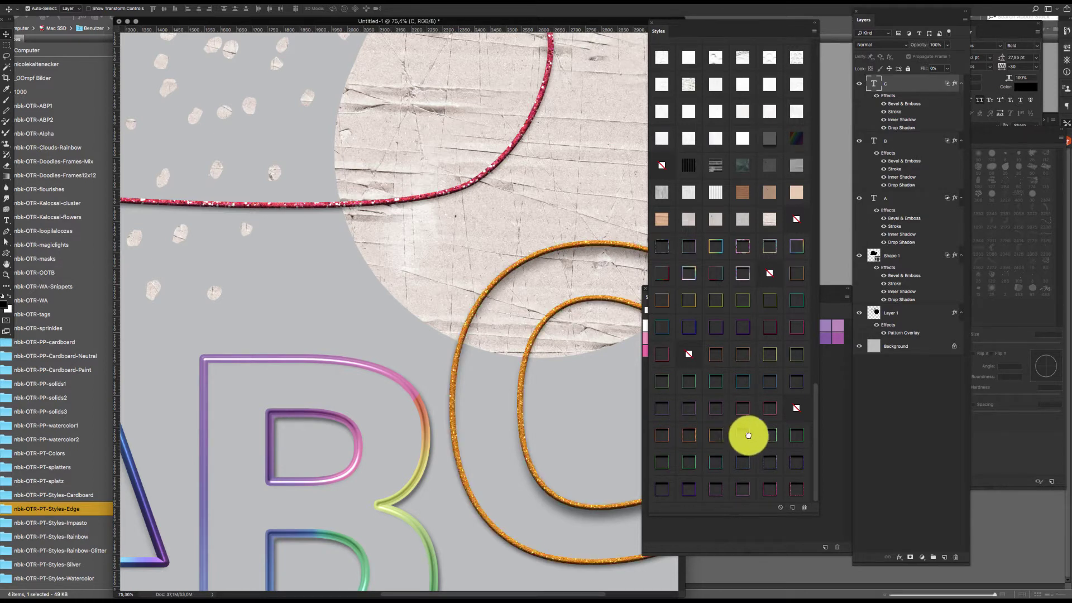
left_click(748, 437)
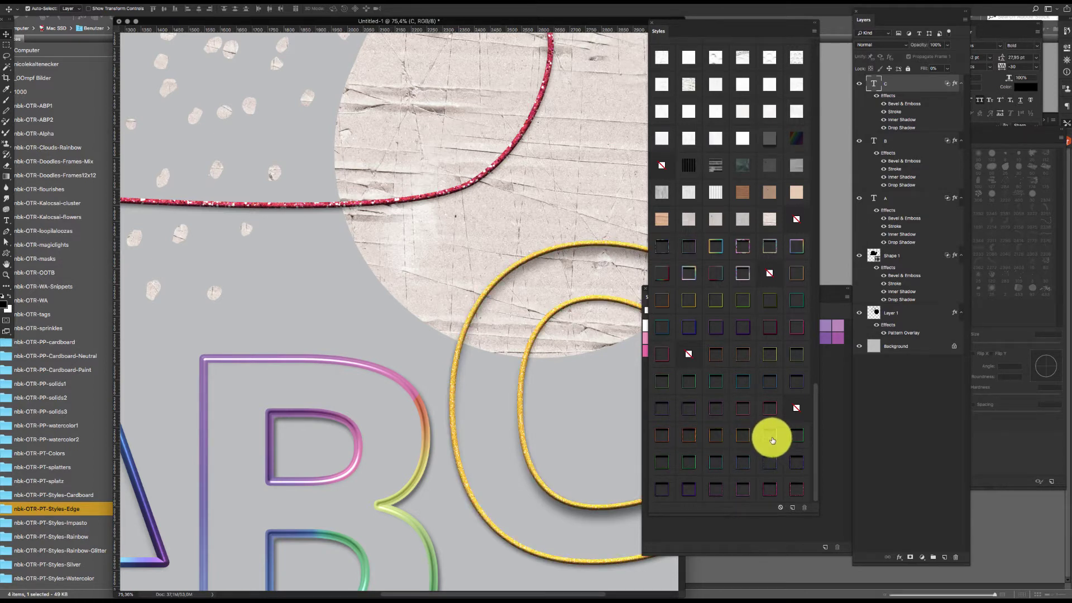
left_click(769, 434)
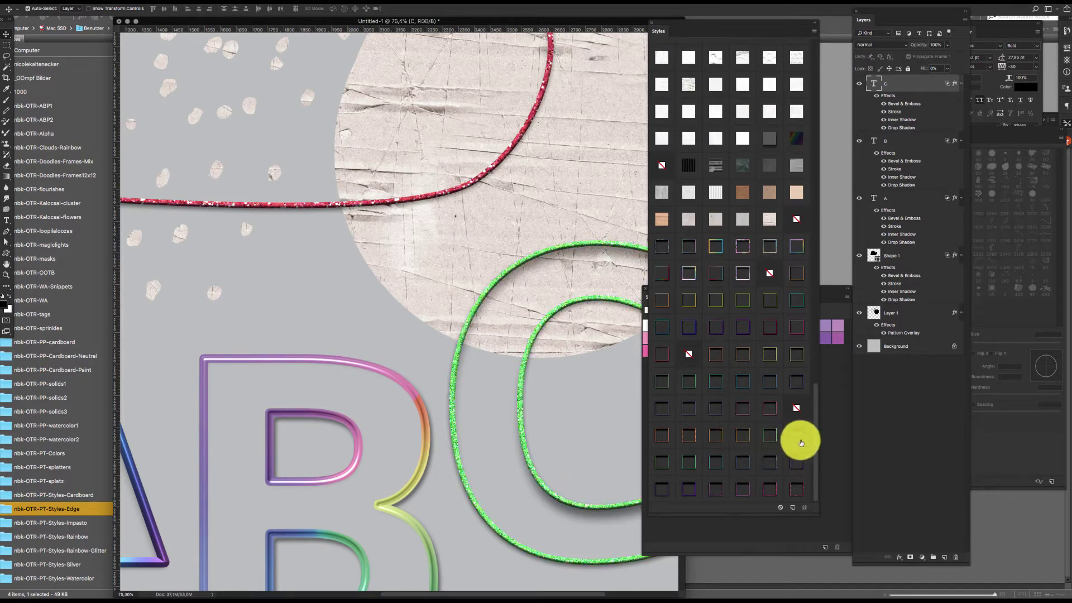
left_click(792, 438)
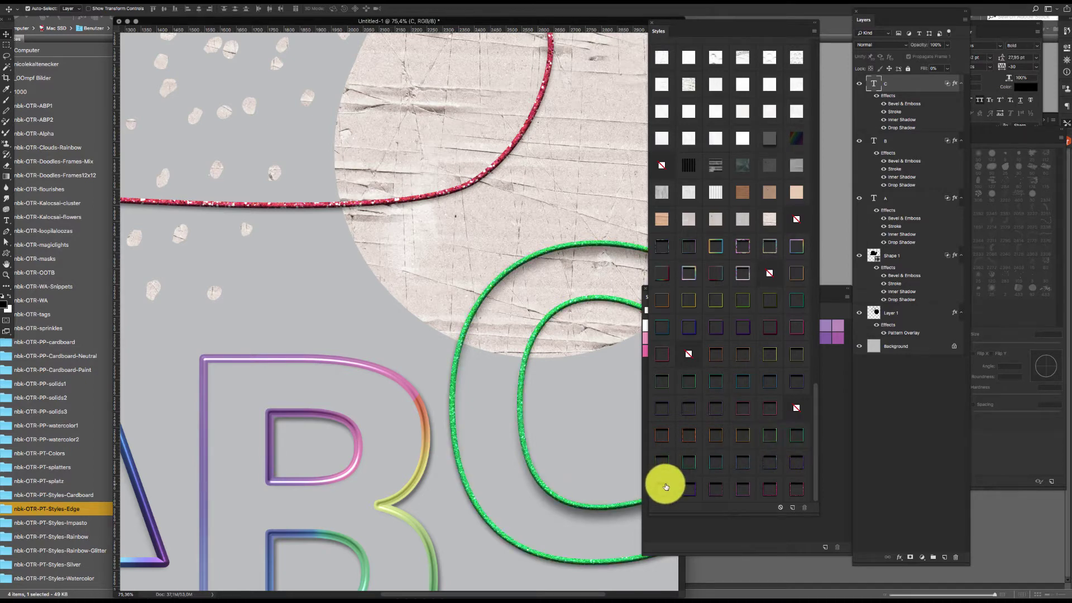
Step: Cycle the letter C through darker green and blue glitter edges, ending with the multicoloured purple glitter outline
left_click(662, 461)
left_click(681, 461)
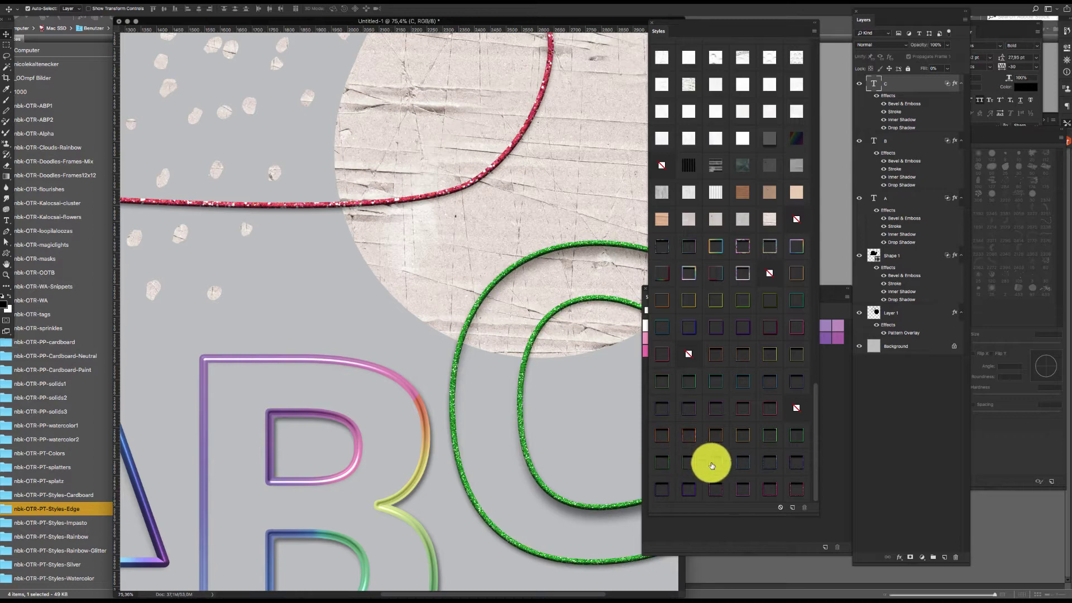
left_click(743, 459)
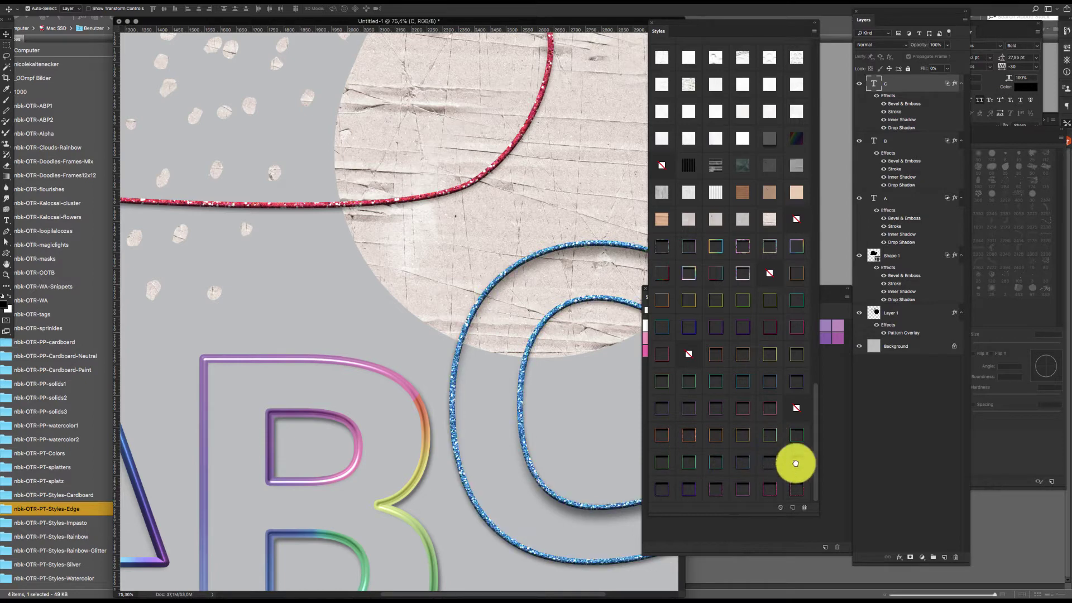
left_click(794, 463)
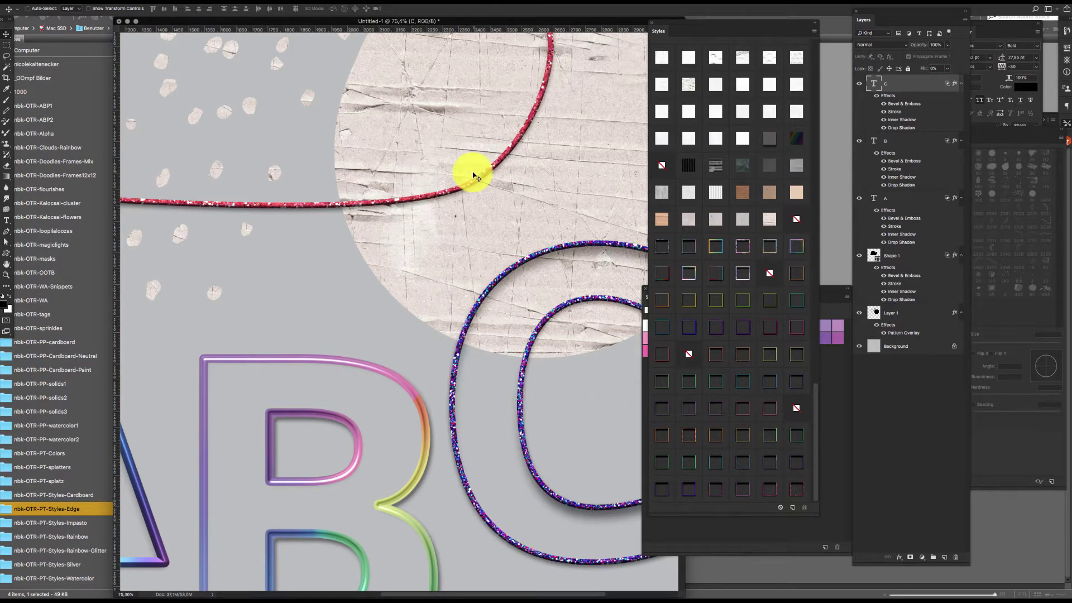
scroll(474, 172, "down", 5)
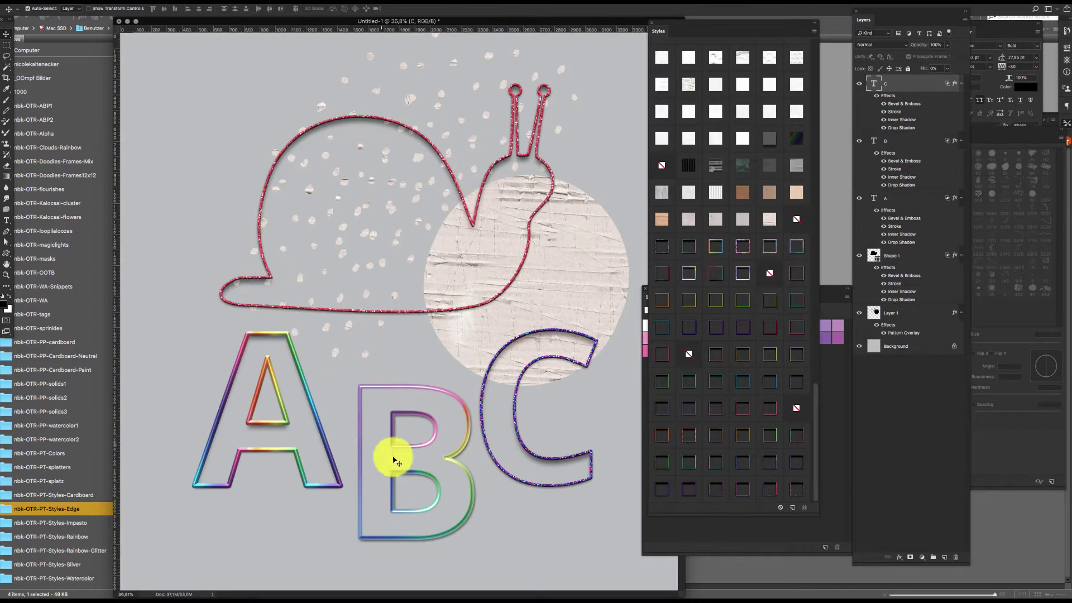
Step: Reposition the letter B slightly lower and closer to the A
left_click(438, 438)
left_click_drag(454, 442, 458, 445)
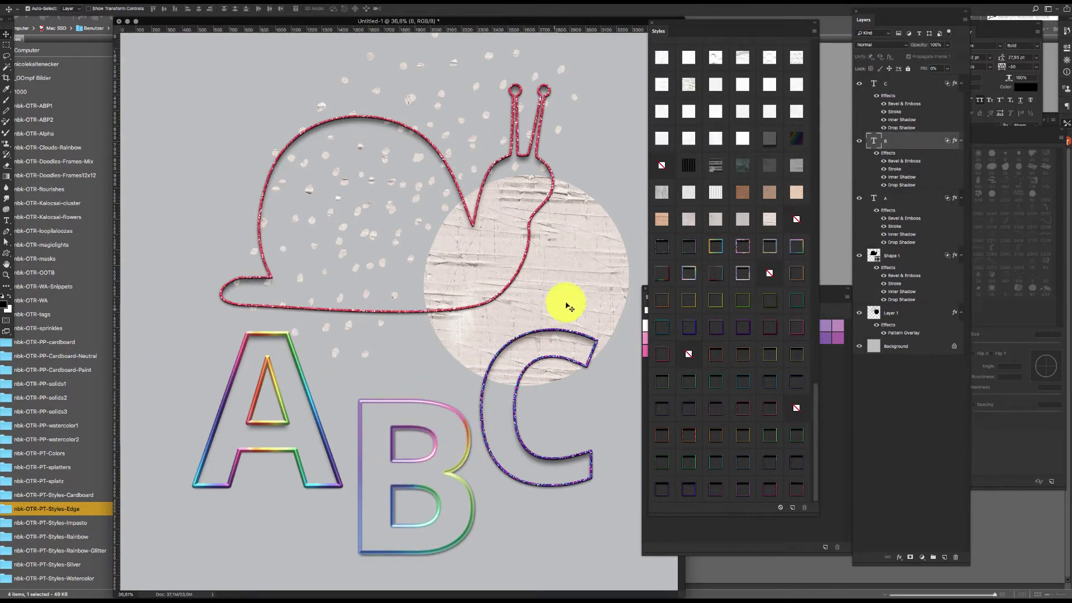
left_click_drag(463, 444, 447, 426)
Step: Clear the letter B's layer style and apply the smooth orange edge style to it
left_click(797, 219)
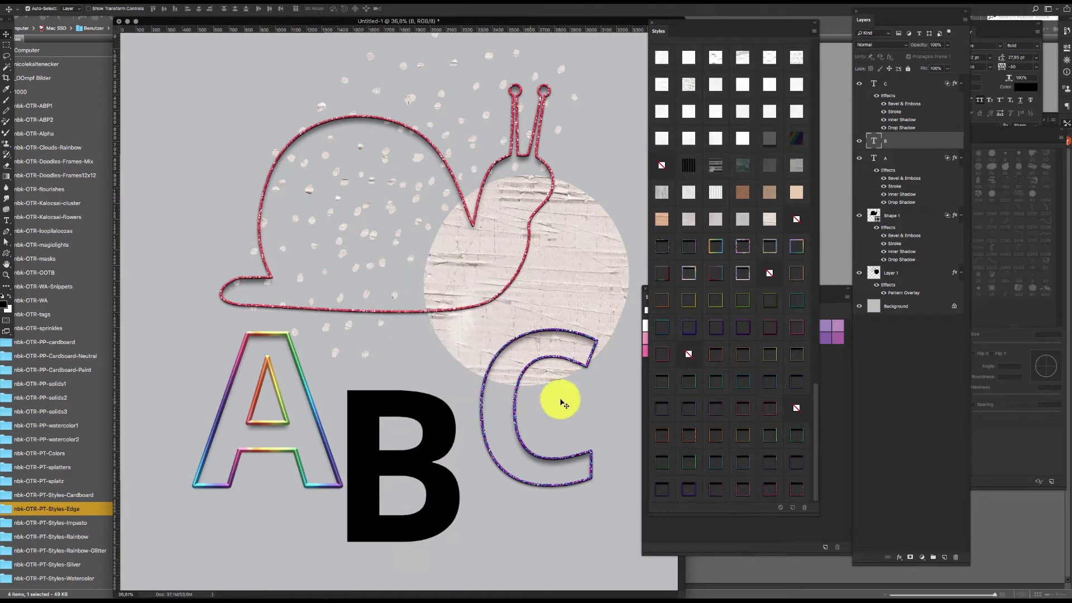
left_click(717, 352)
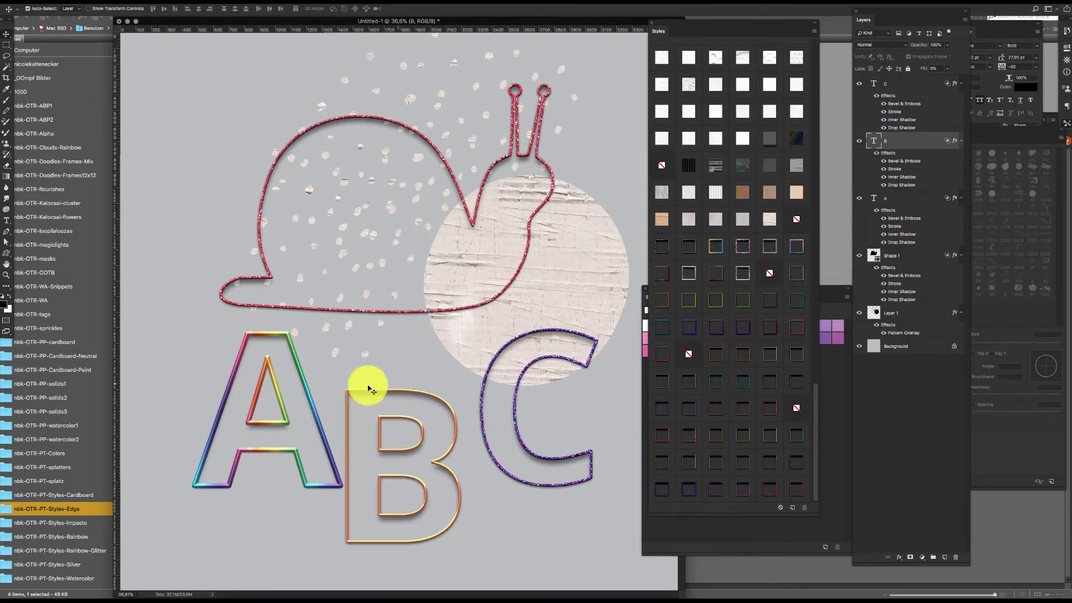
Step: Move the letter B up against the A, try the pale rainbow edge style on it, and apply the bright rainbow edge style
left_click_drag(436, 457, 457, 419)
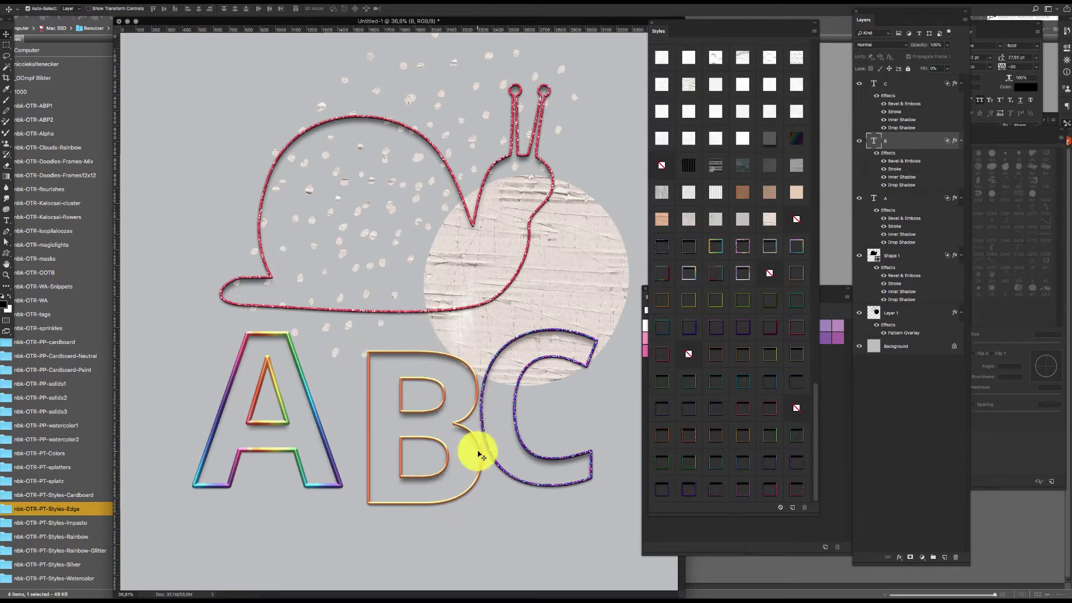
left_click_drag(483, 458, 421, 440)
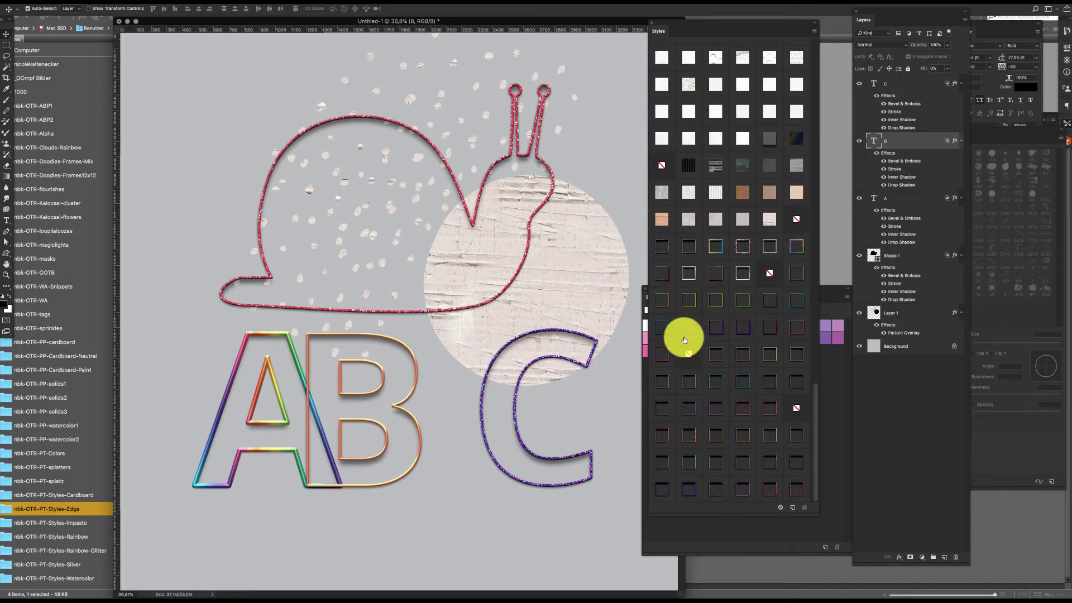
left_click(691, 273)
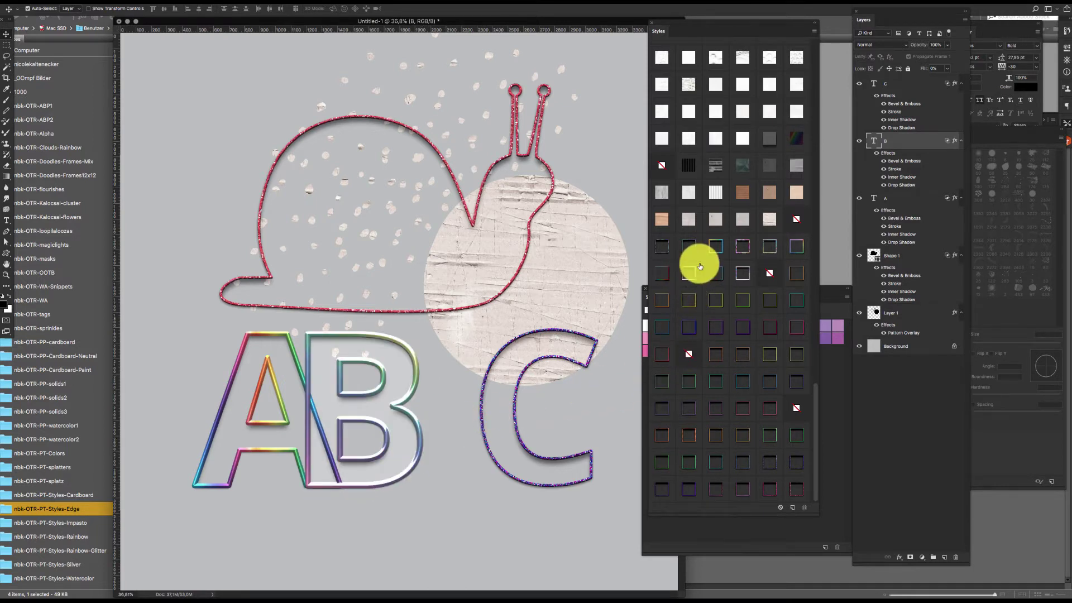
left_click(717, 247)
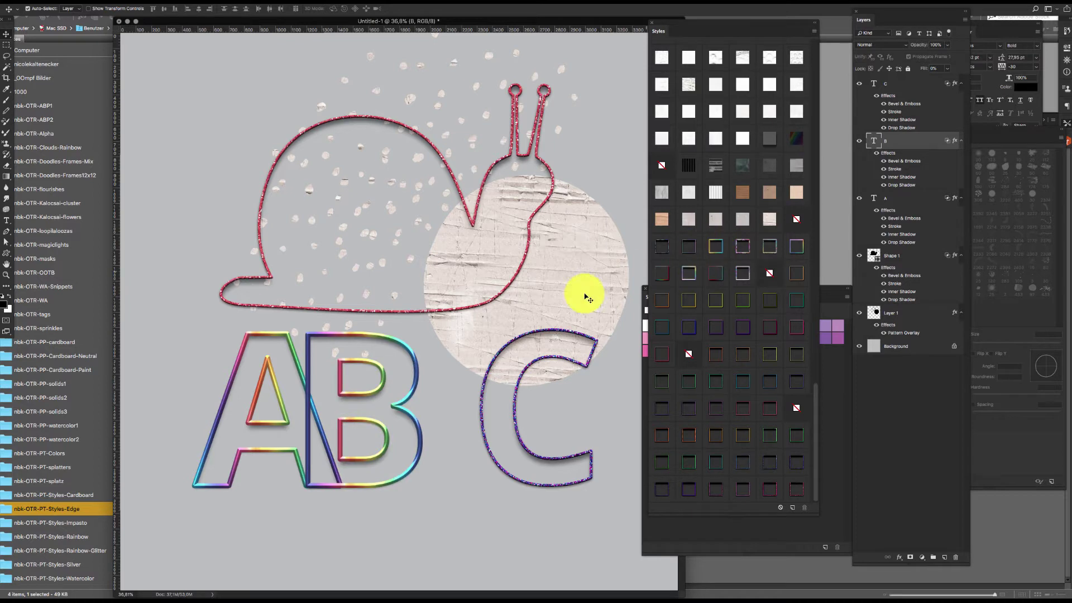
Step: Apply the bright rainbow edge style to the letter C and place it directly against the B
left_click(481, 419)
left_click_drag(480, 424, 387, 424)
left_click(726, 248)
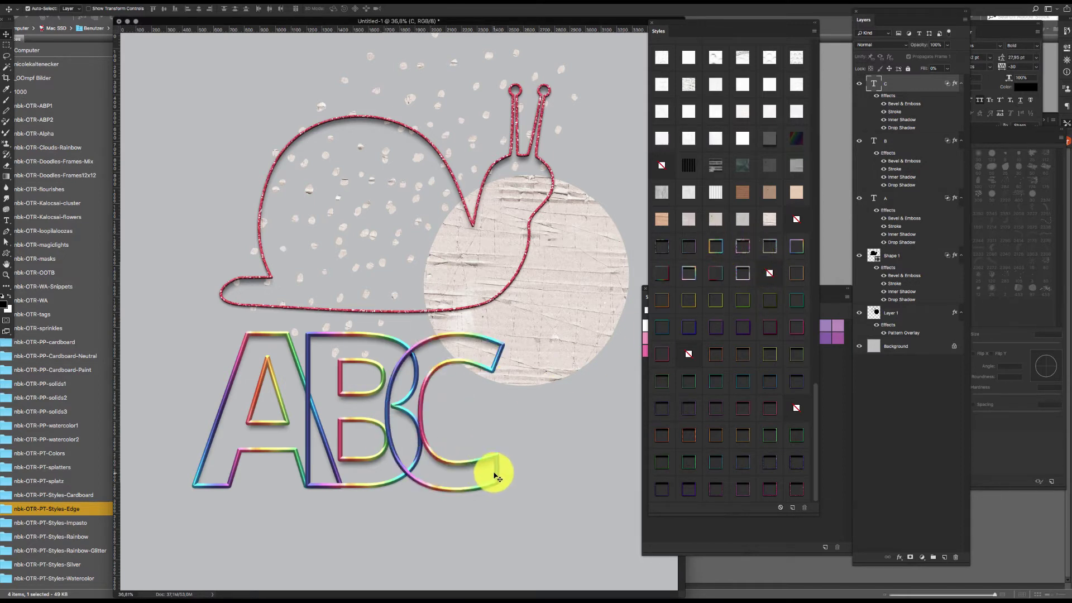
left_click_drag(501, 471, 531, 462)
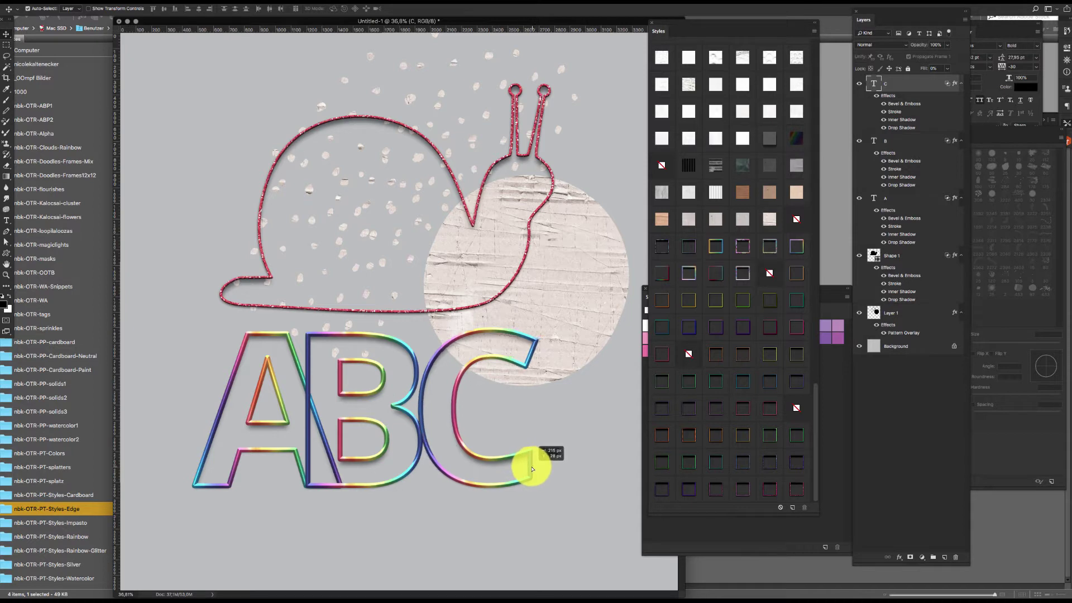
Step: Shift the circle-and-splatter layer down slightly and try gold and yellow edge styles on it, ending with a rainbow edge style
left_click(583, 254)
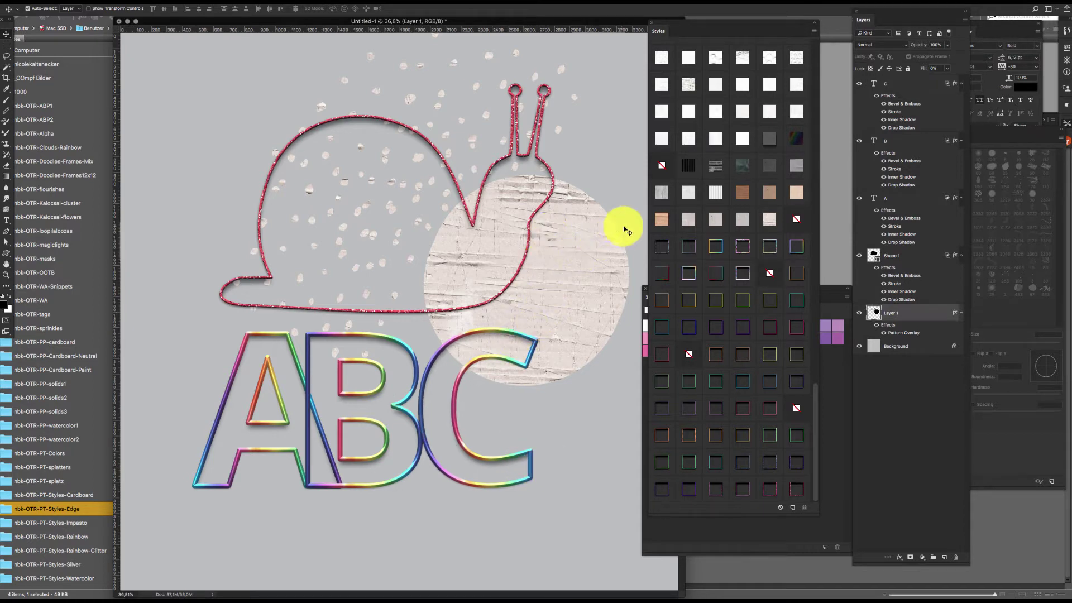
left_click_drag(592, 255, 601, 305)
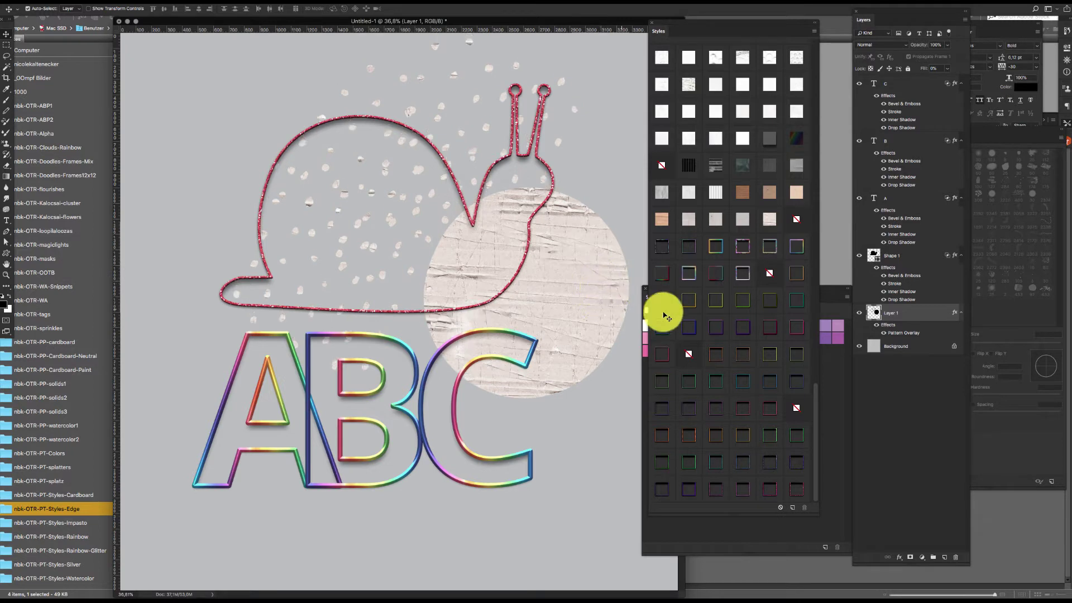
left_click(739, 353)
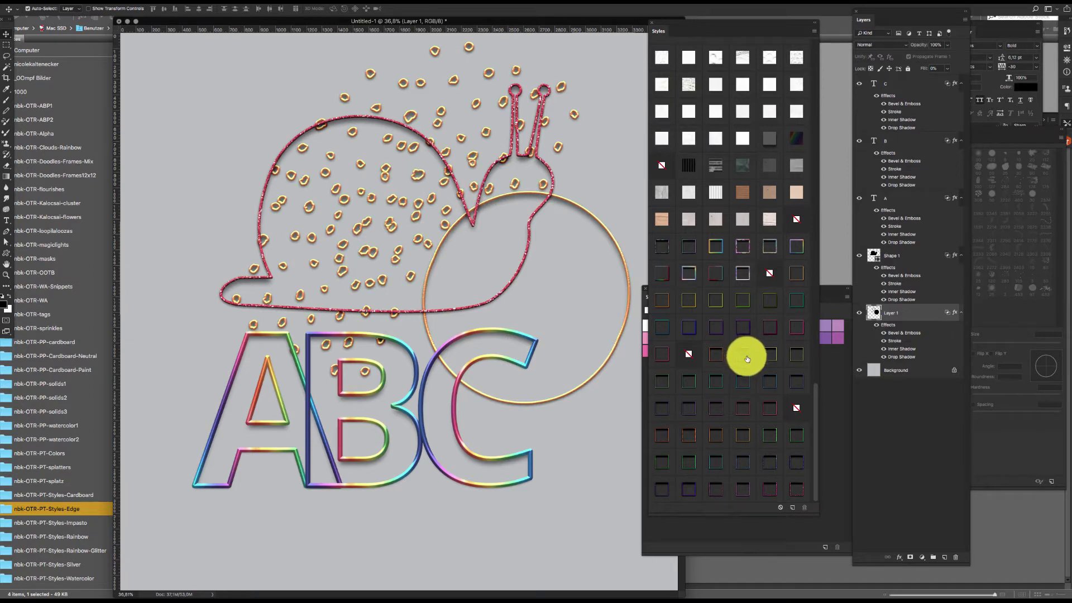
left_click(741, 431)
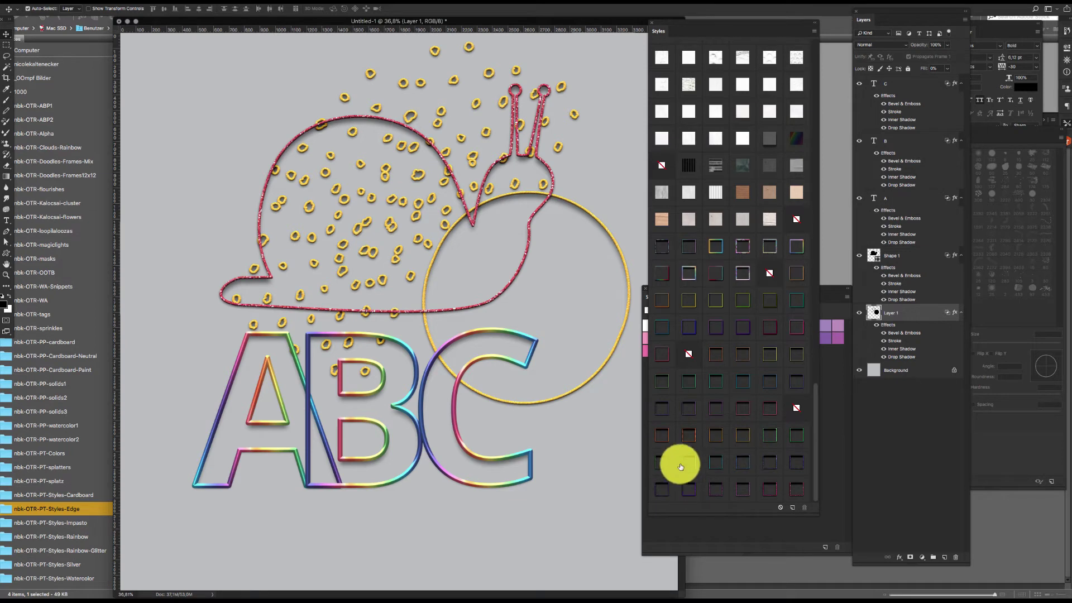
left_click(693, 271)
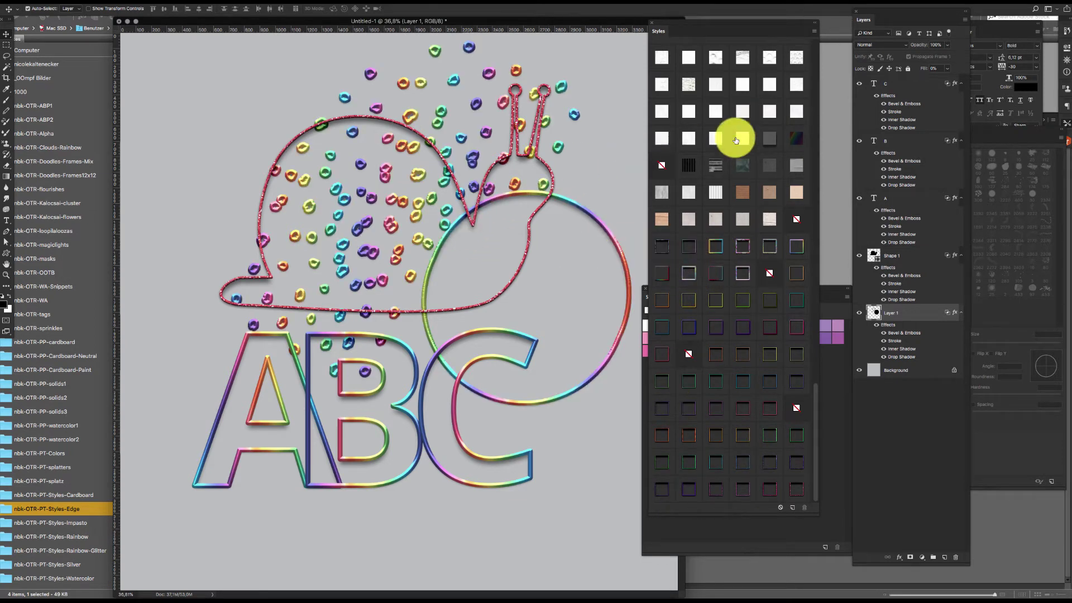
Step: Hide the three letter layers and the snail shape, and move the rainbow-edged circle and splatters lower on the canvas
left_click_drag(872, 217, 860, 84)
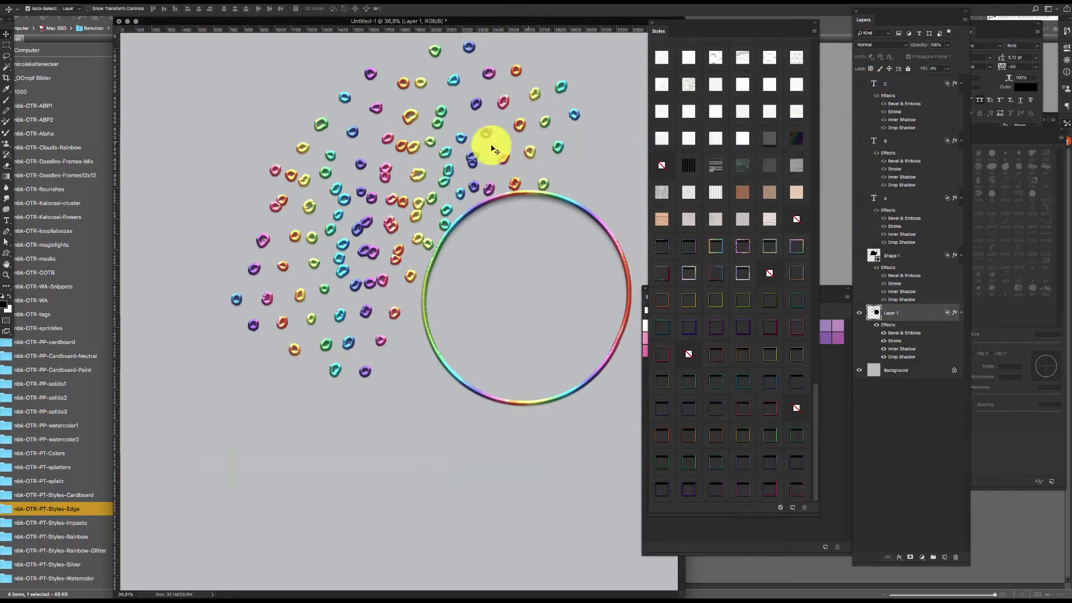
left_click_drag(609, 231, 608, 330)
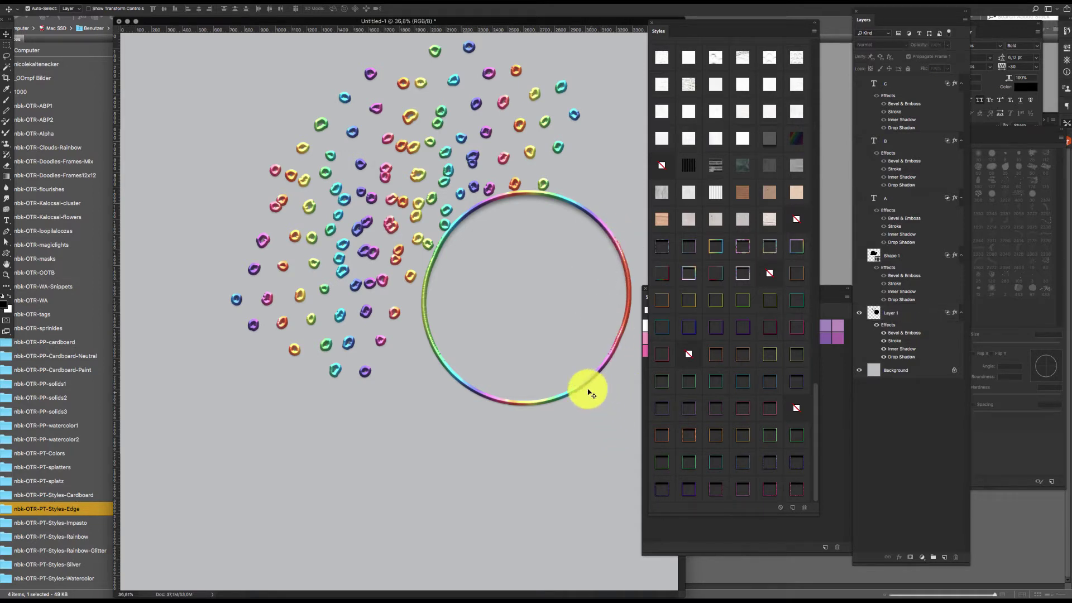
mouse_move(564, 419)
left_mouse_down()
mouse_move(555, 434)
mouse_move(550, 426)
left_mouse_up()
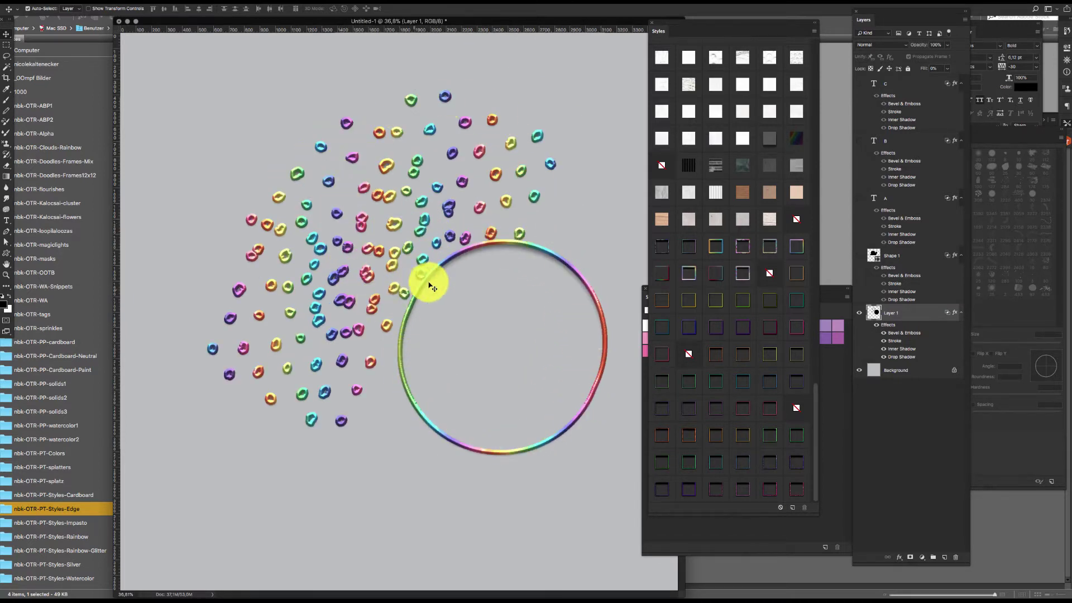
mouse_move(482, 150)
left_mouse_down()
mouse_move(489, 160)
mouse_move(510, 42)
mouse_move(577, 28)
left_mouse_up()
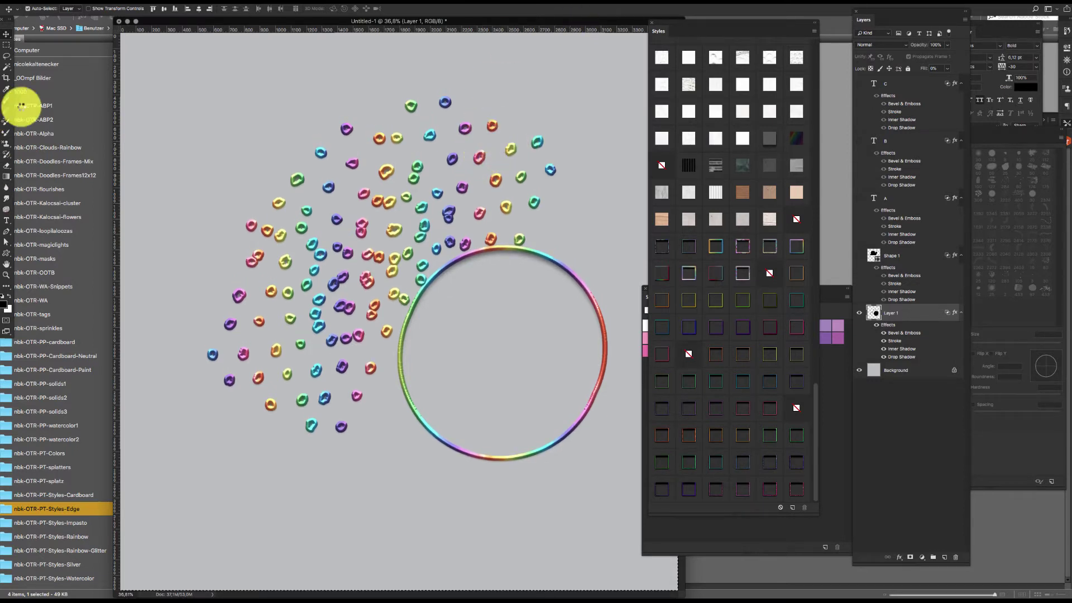
Step: Clear everything on Layer 1 and stamp a ringed doodled-splatz brush once on it in the layer's rainbow edge style
key("Delete")
key("b")
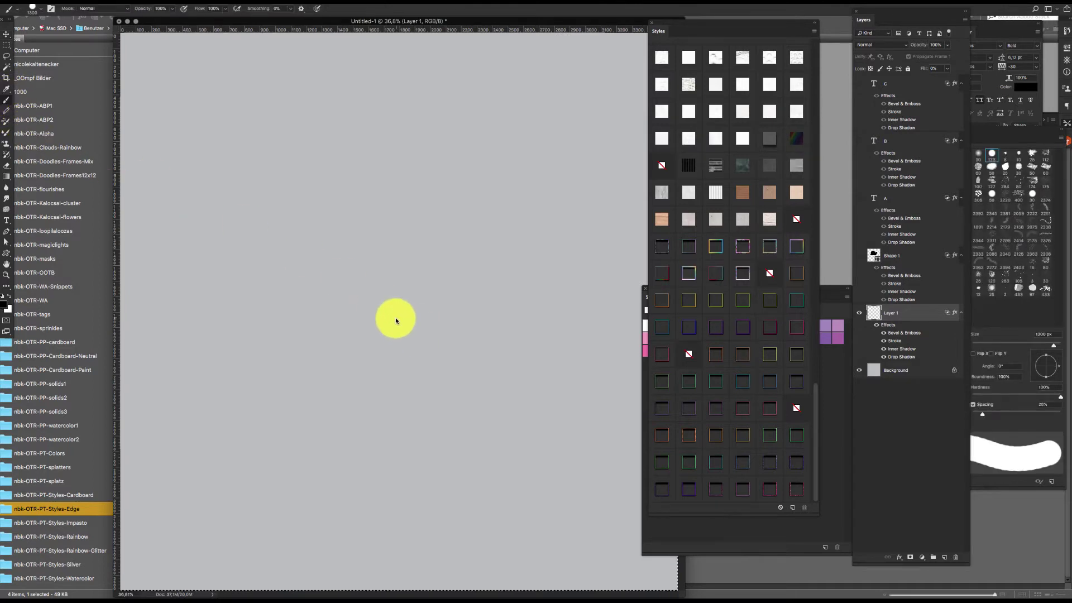
right_click(396, 319)
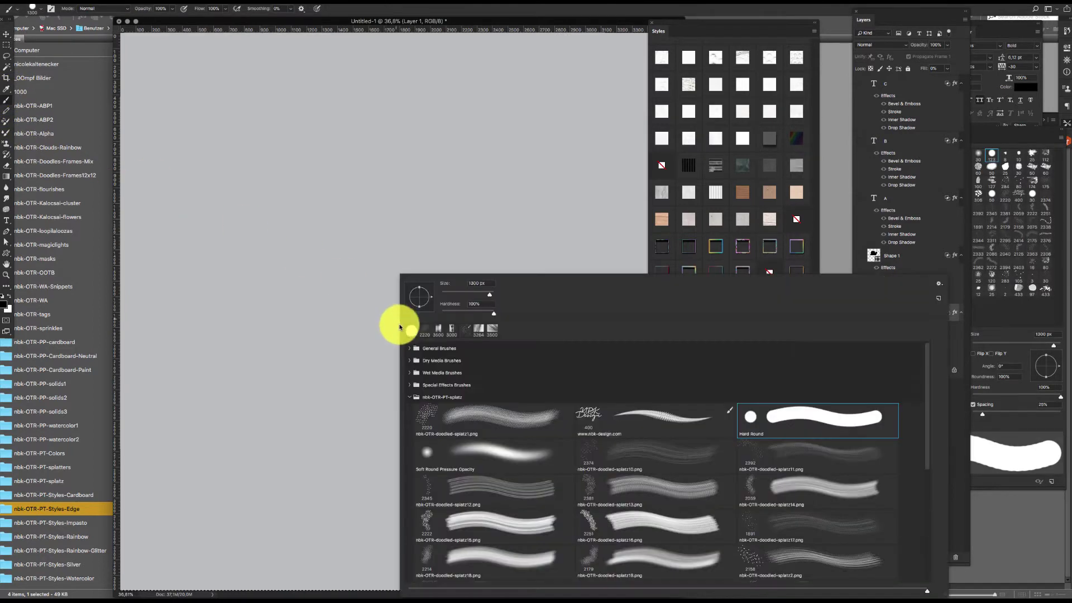
double_click(588, 511)
left_click(416, 335)
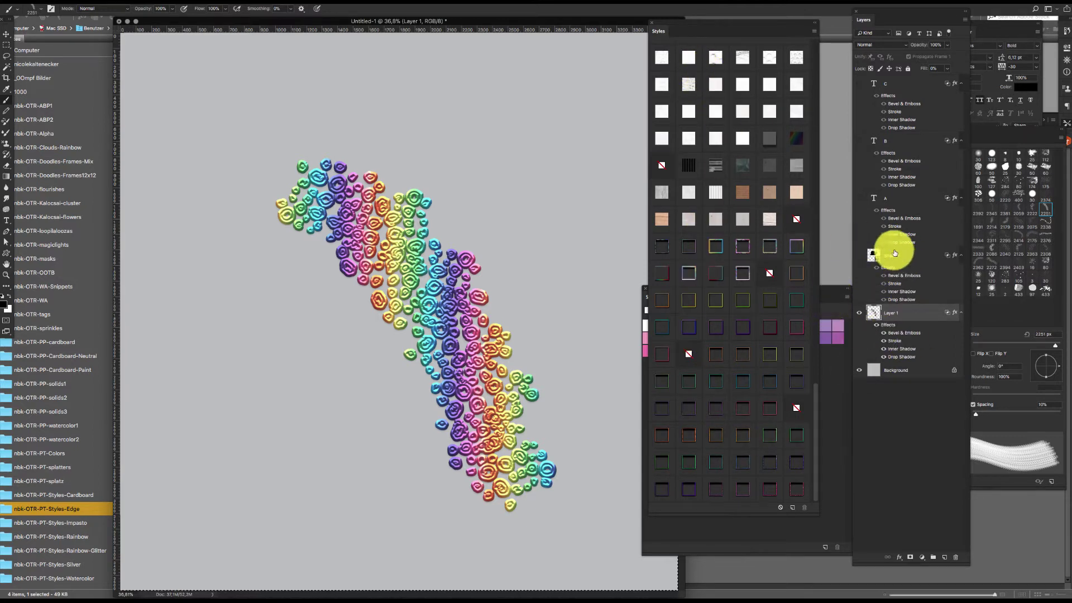
Step: Scale Layer 1's effects, trying 551% and 24% in the preview, and settle on a much smaller scale with fine, thin outlines
right_click(963, 314)
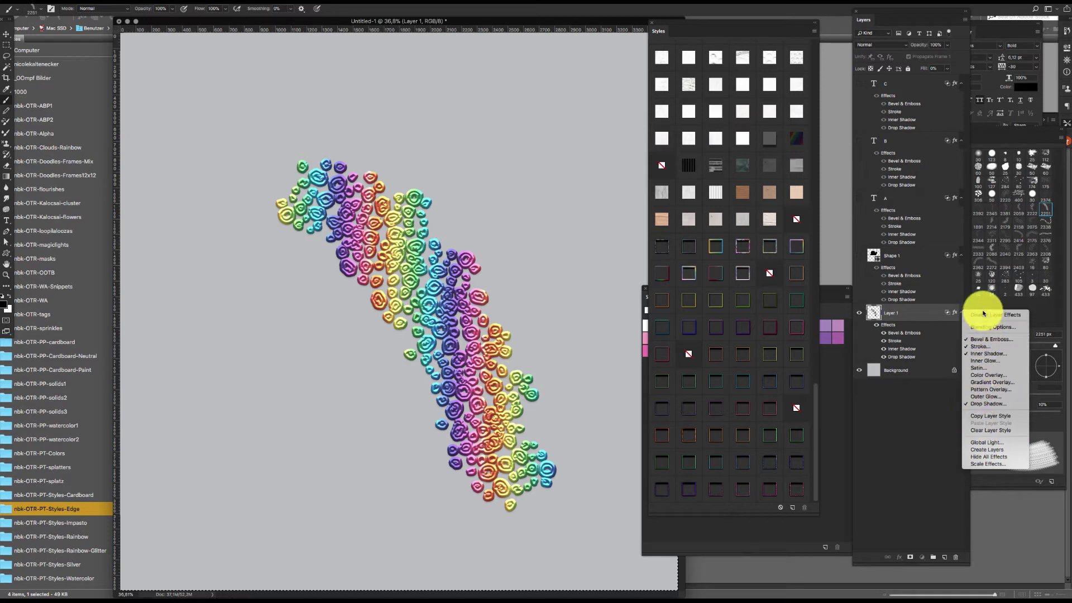
left_click(999, 468)
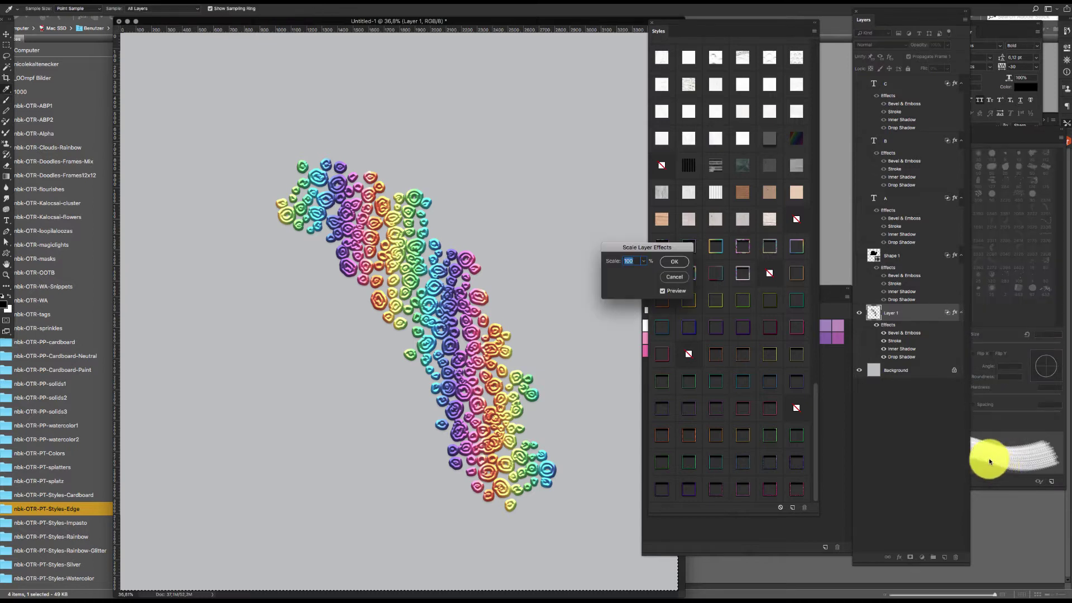
left_click_drag(666, 242, 573, 146)
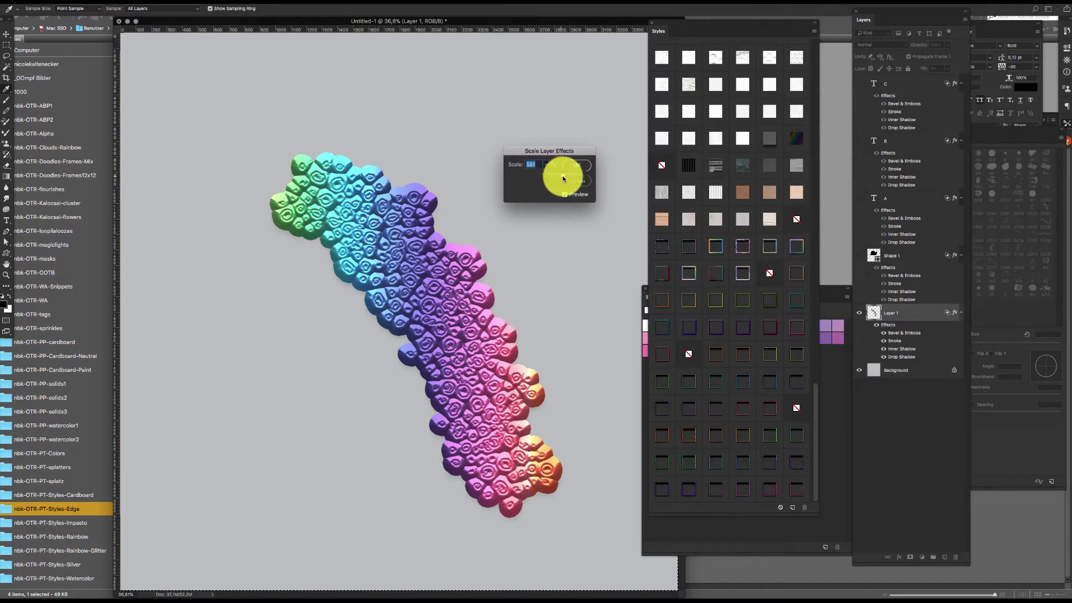
left_click_drag(562, 179, 561, 180)
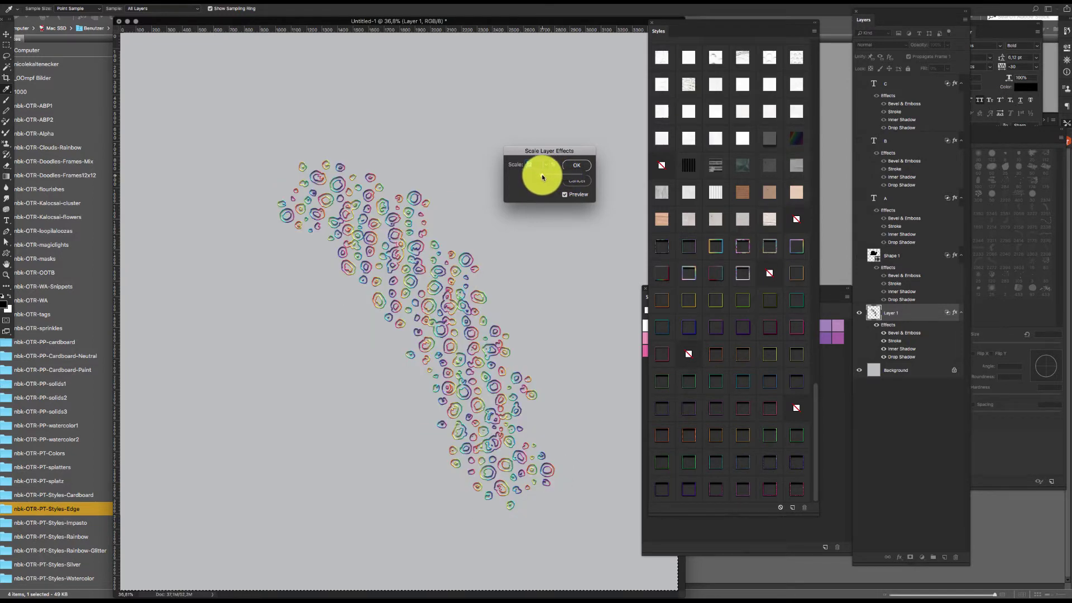
left_click_drag(542, 177, 541, 176)
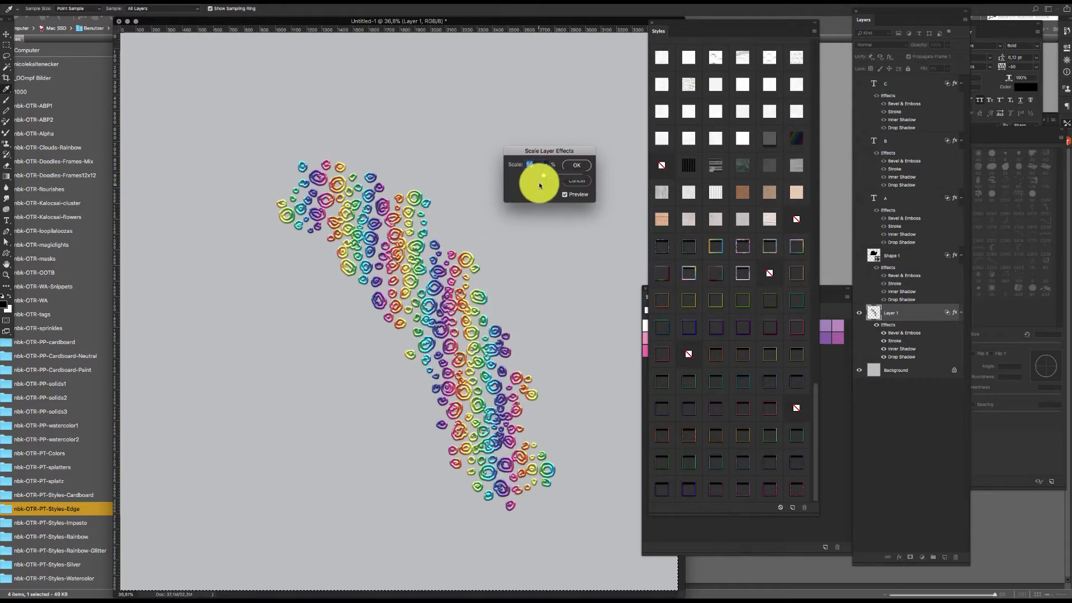
left_click_drag(542, 177, 542, 176)
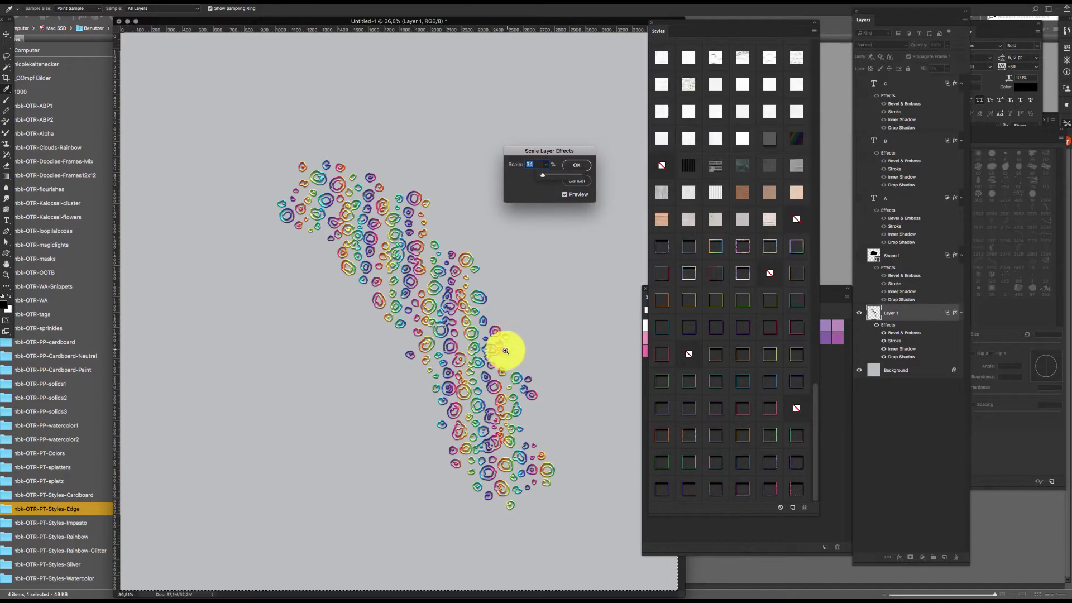
left_click_drag(507, 348, 544, 260)
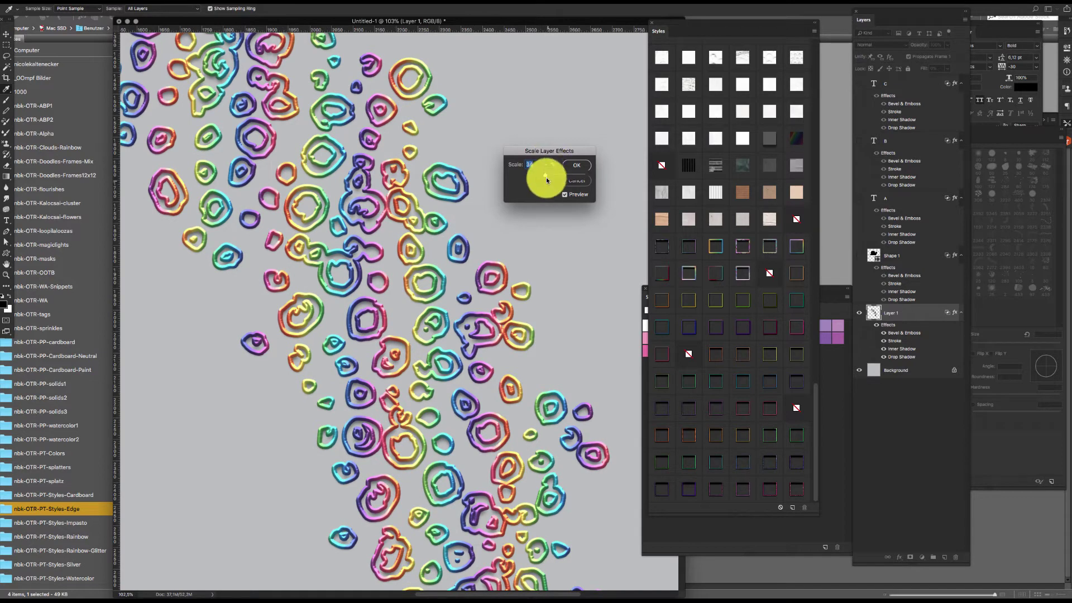
left_click_drag(544, 177, 544, 175)
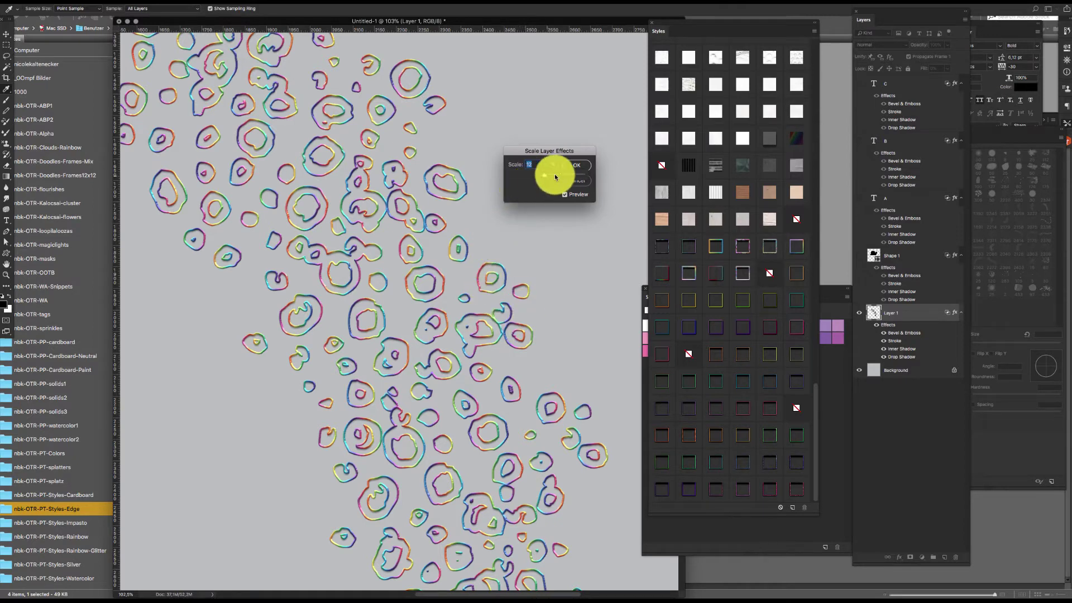
left_click(577, 164)
Step: Stamp the ringed splatz brush a second time on Layer 1 beside the first stamp and show the whole canvas
key("b")
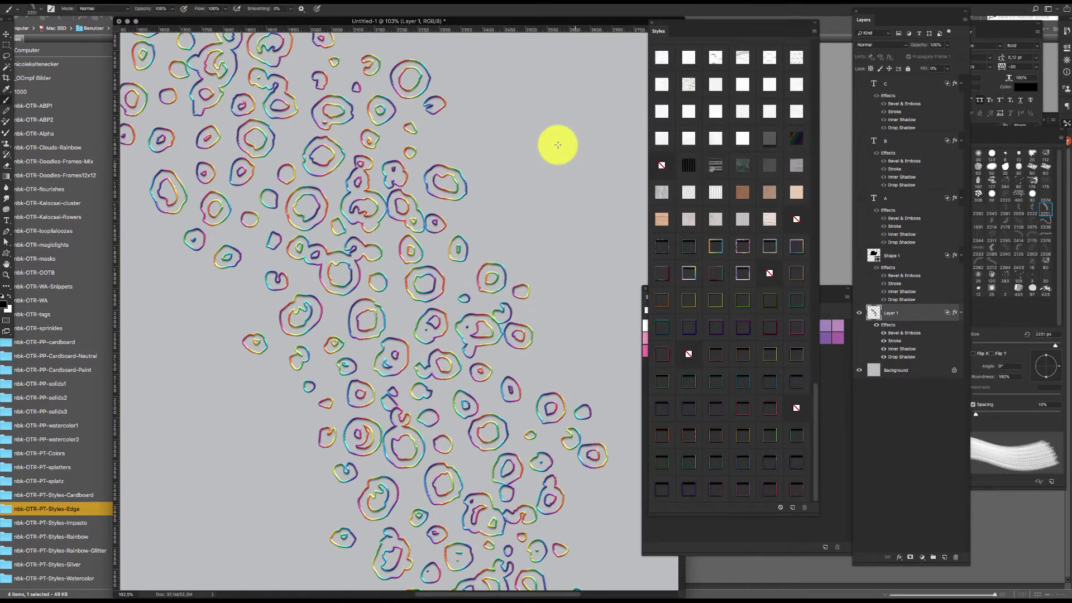
left_click(571, 86)
key("super+0")
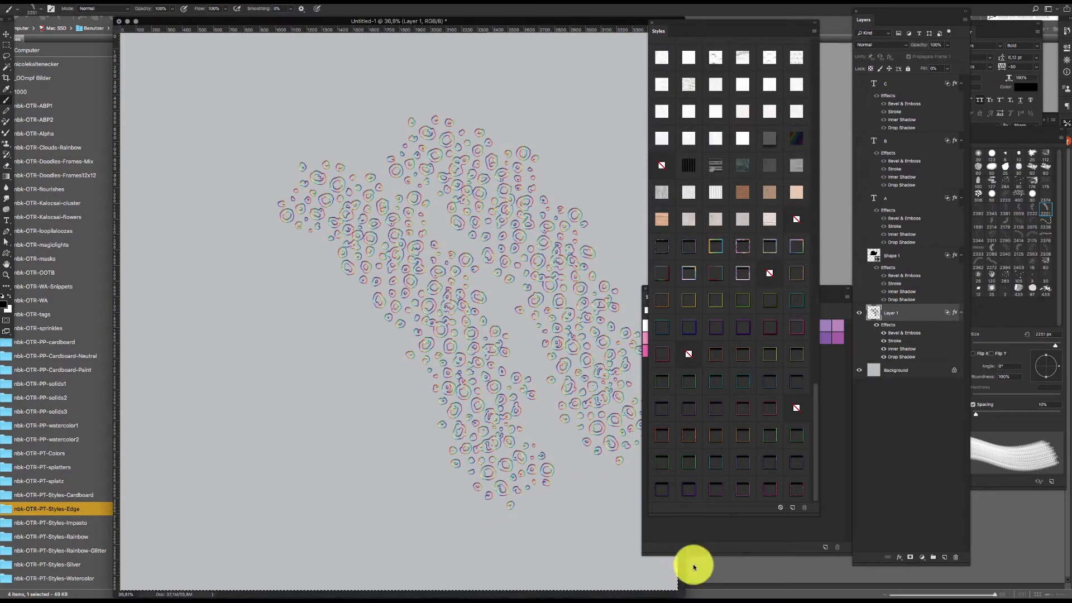
Step: Try a reddish glitter pattern as the fill of Layer 1's stroke effect, and cancel the layer style changes
double_click(903, 342)
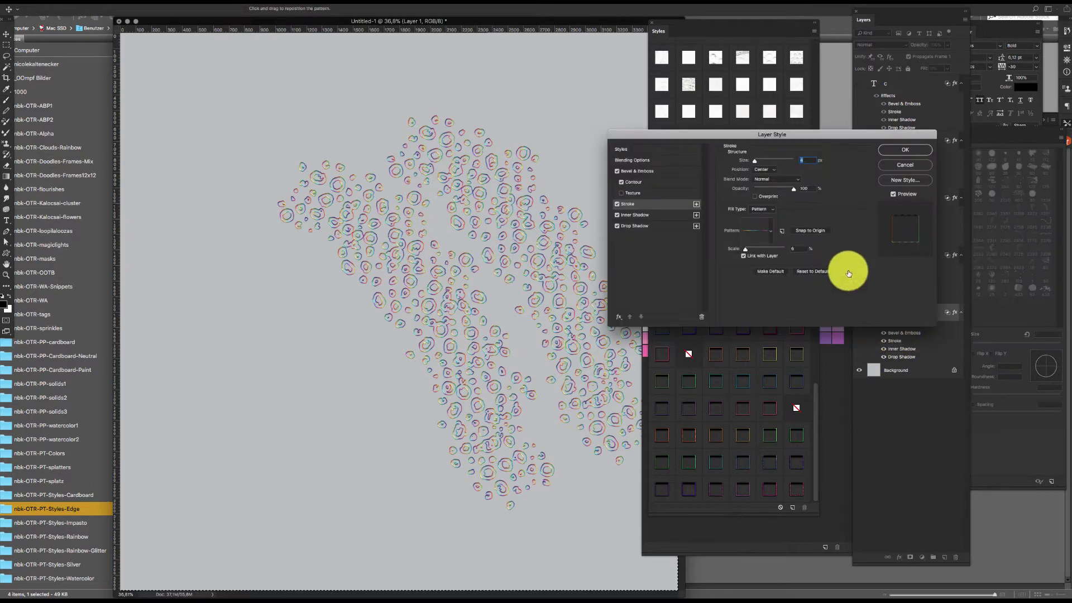
left_click_drag(799, 141, 774, 365)
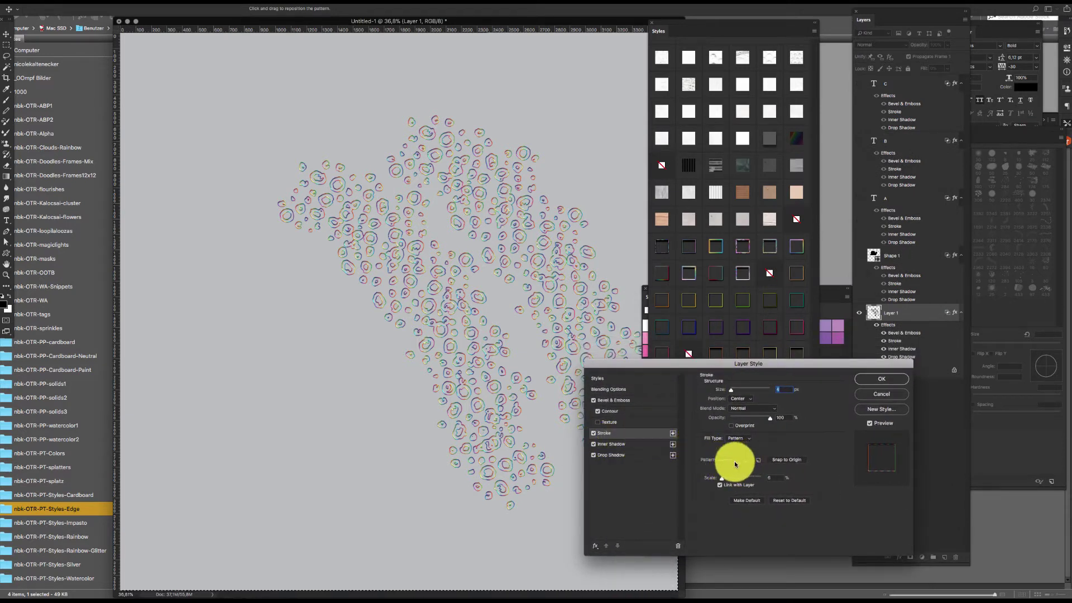
left_click(771, 480)
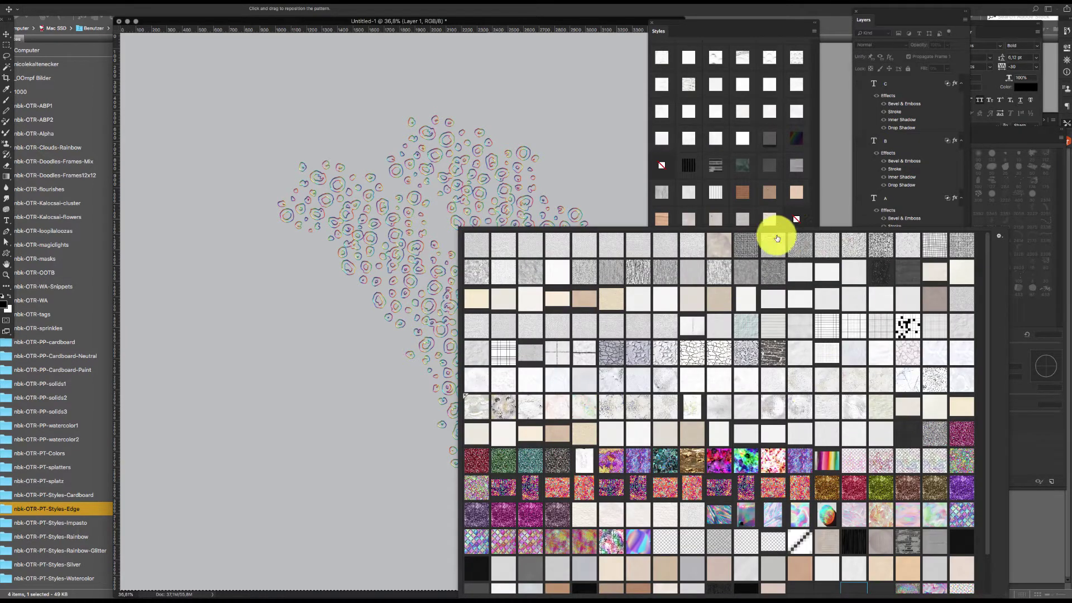
left_click(818, 201)
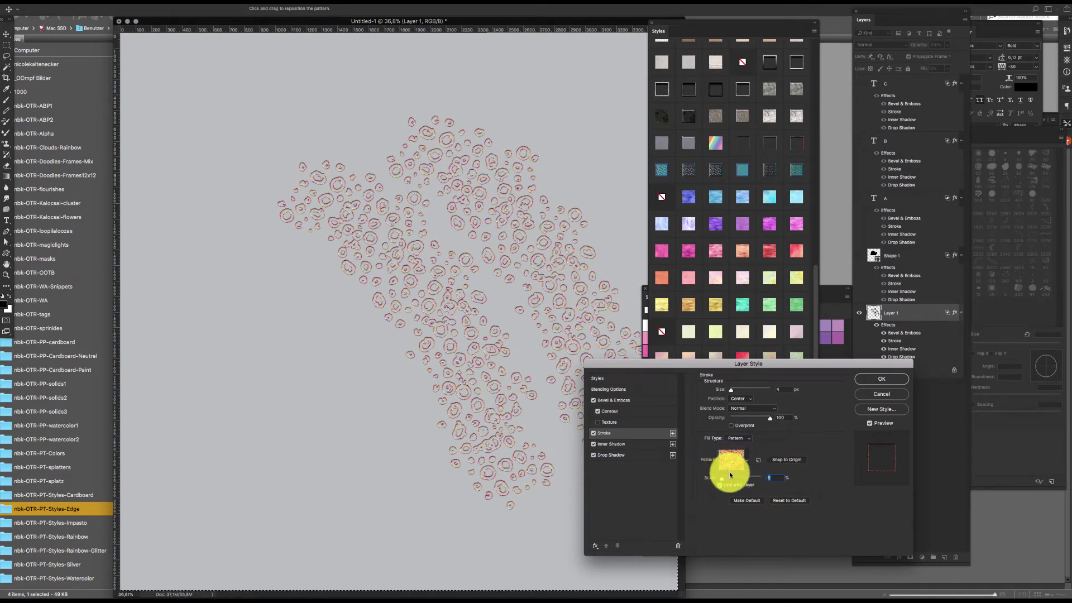
left_click(875, 393)
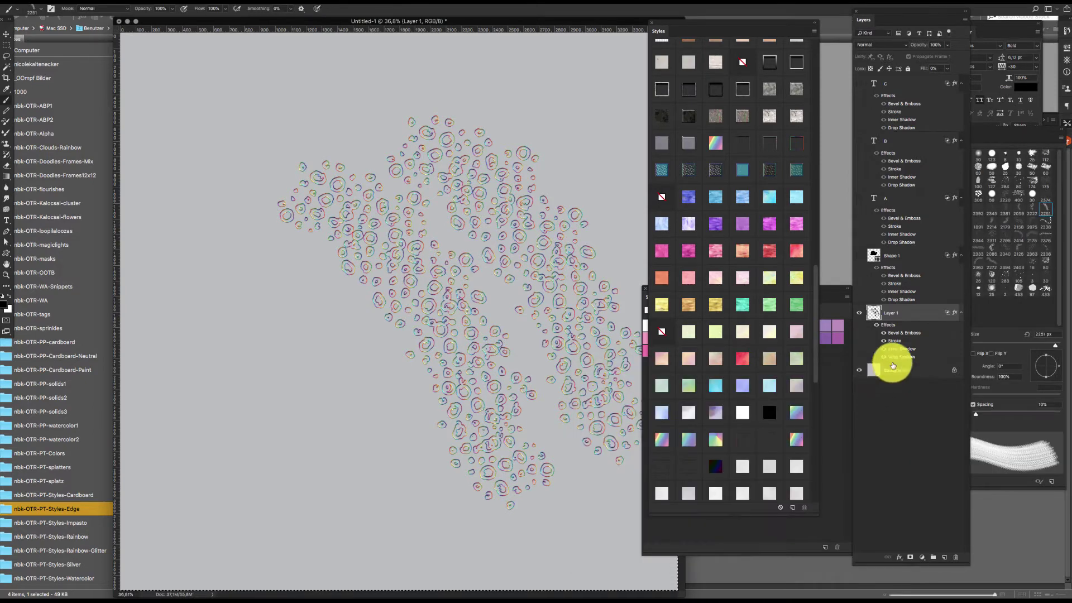
Step: Try larger pattern scales for the rainbow fill of Layer 1's stroke effect in the preview, and cancel the layer style changes
double_click(898, 341)
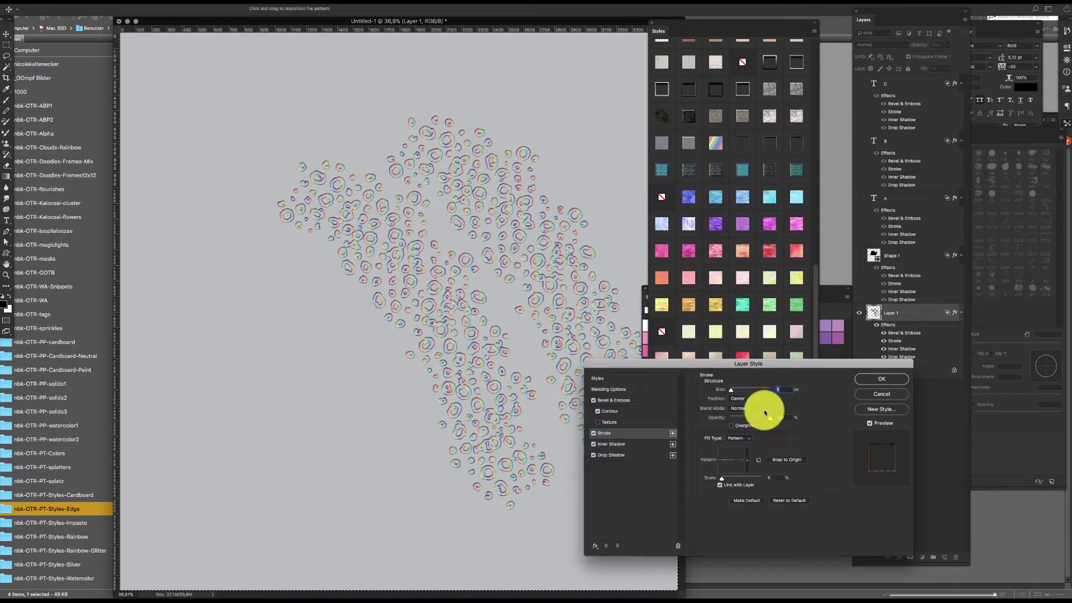
left_click(734, 462)
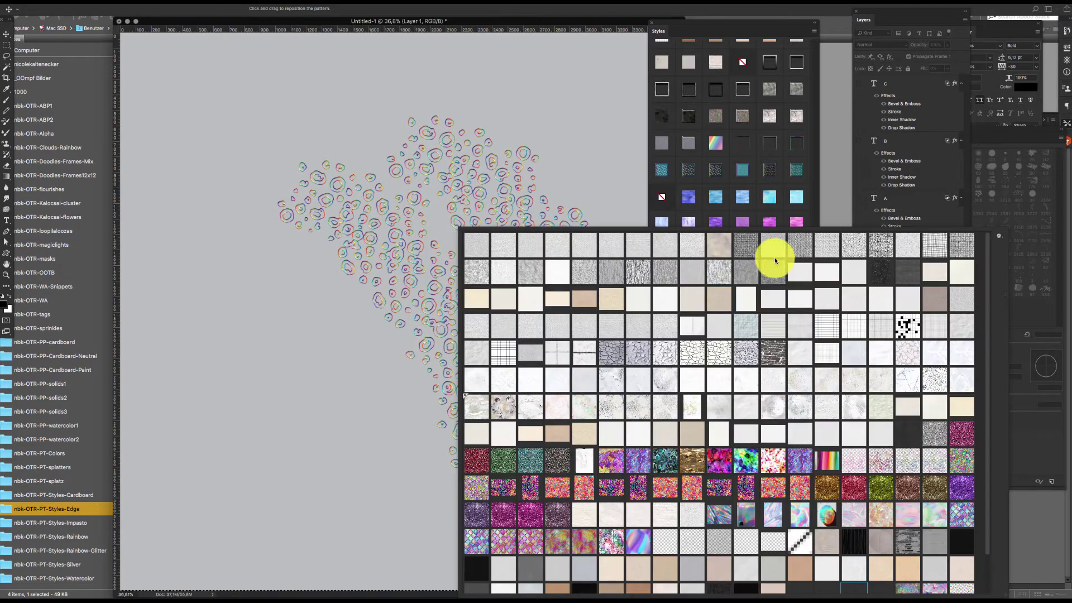
left_click(763, 39)
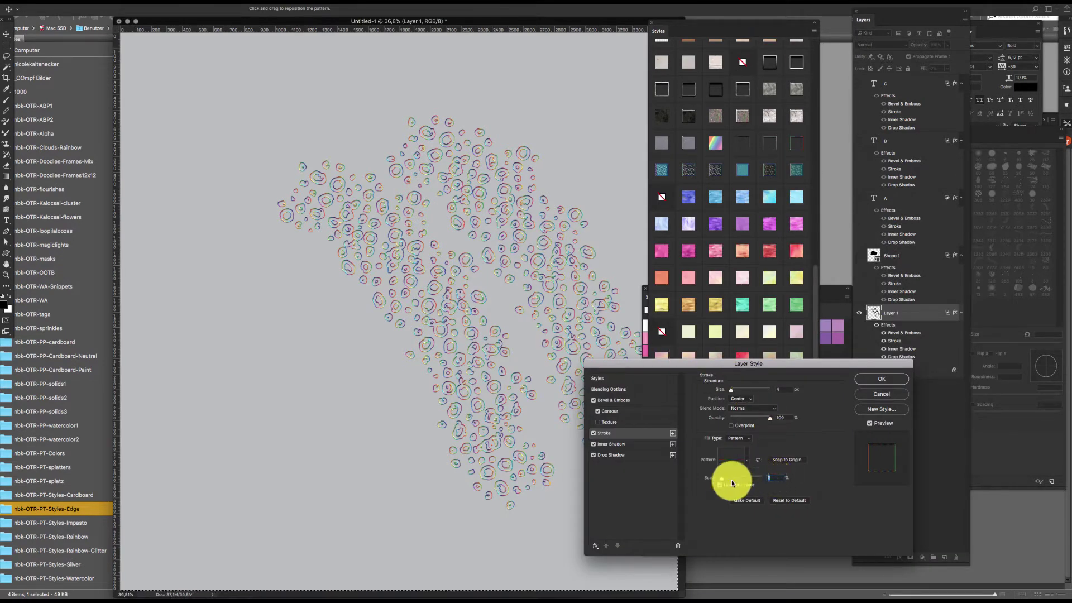
left_click(775, 479)
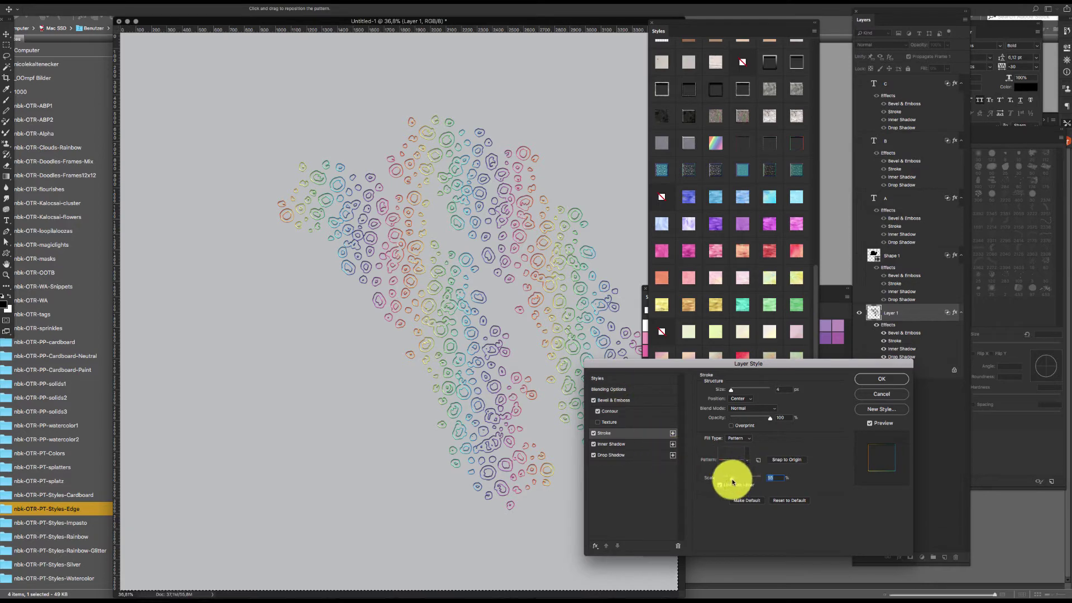
left_click_drag(736, 480, 734, 479)
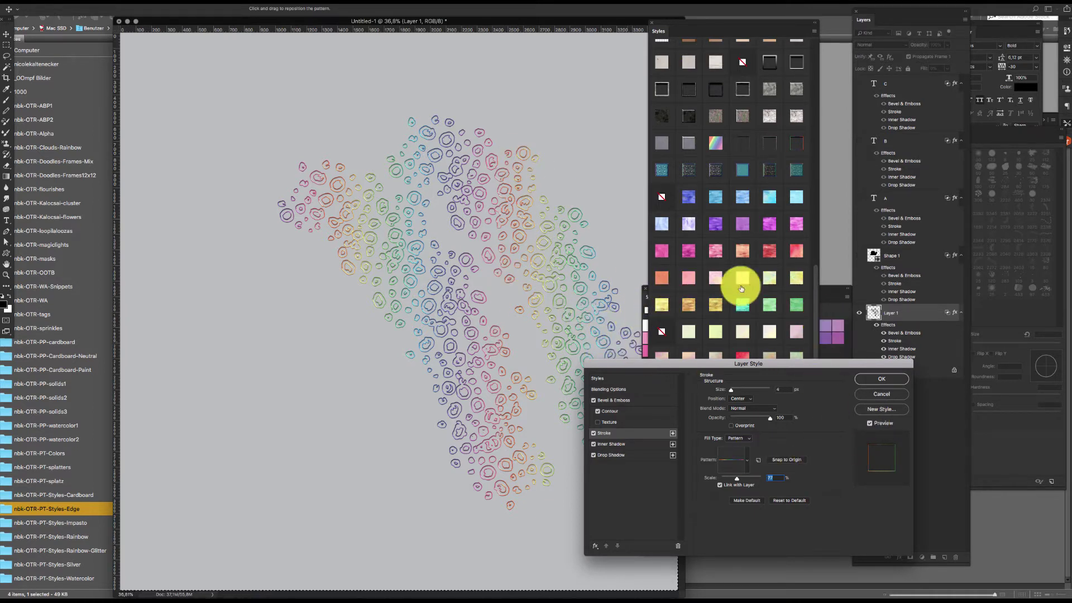
left_click(886, 395)
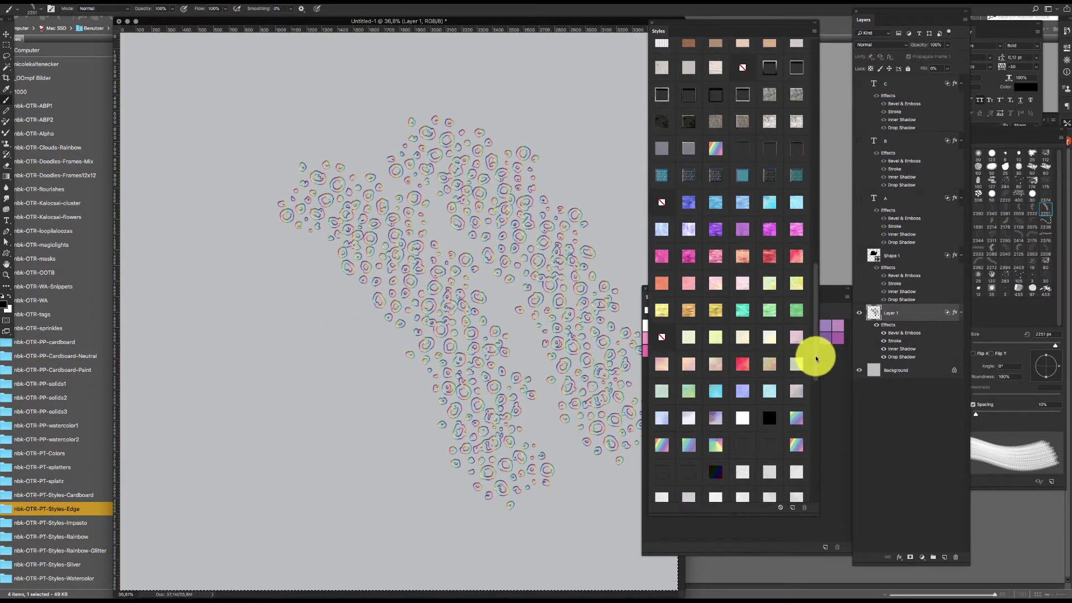
Step: Switch to Bridge, browse the kit previews in the 1000 folder and open nbk-OTR-PT-Styles-edge.jpg in Photoshop
left_click_drag(816, 357, 817, 511)
left_click(847, 176)
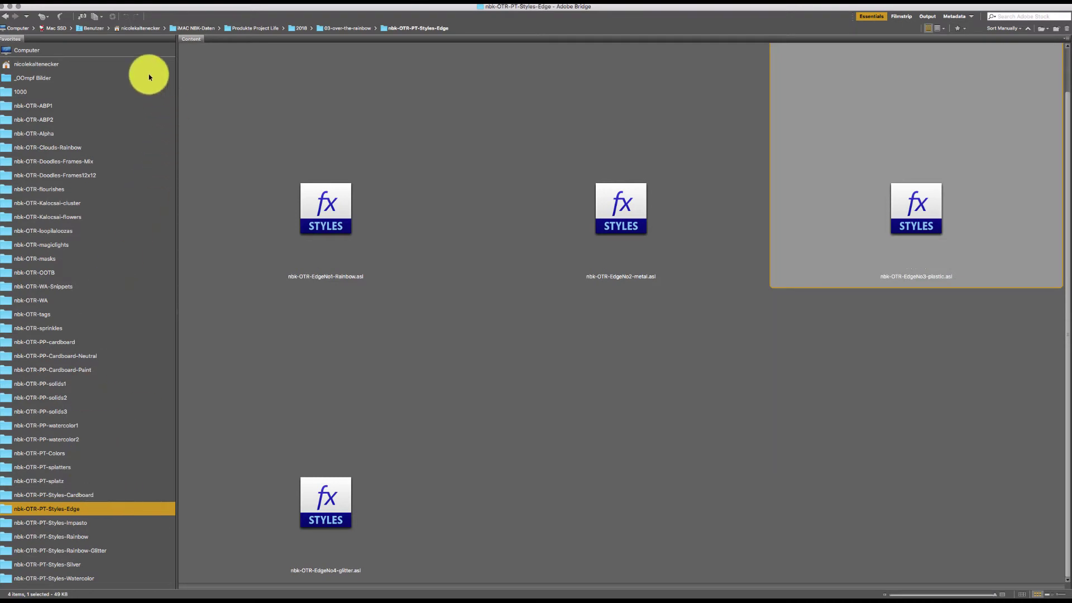
left_click(47, 92)
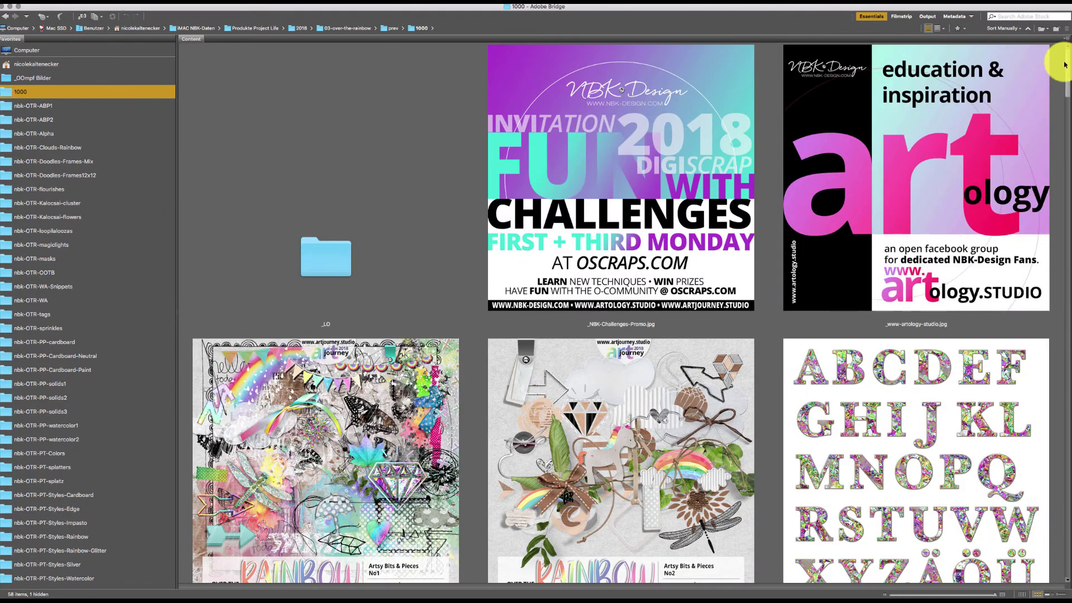
scroll(1060, 114, "down", 5)
scroll(876, 455, "down", 15)
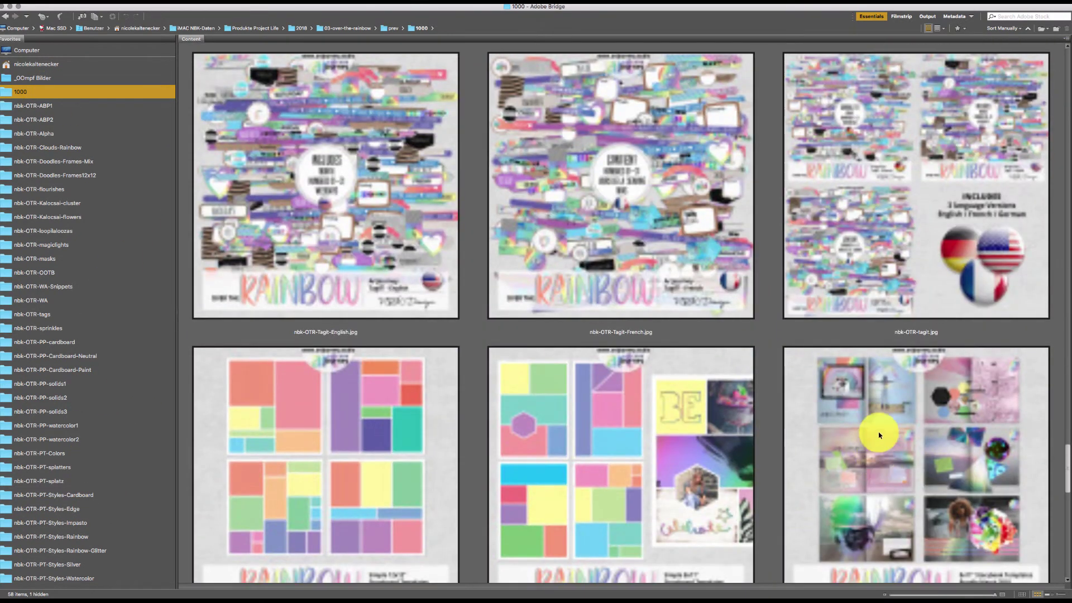
scroll(881, 396, "up", 10)
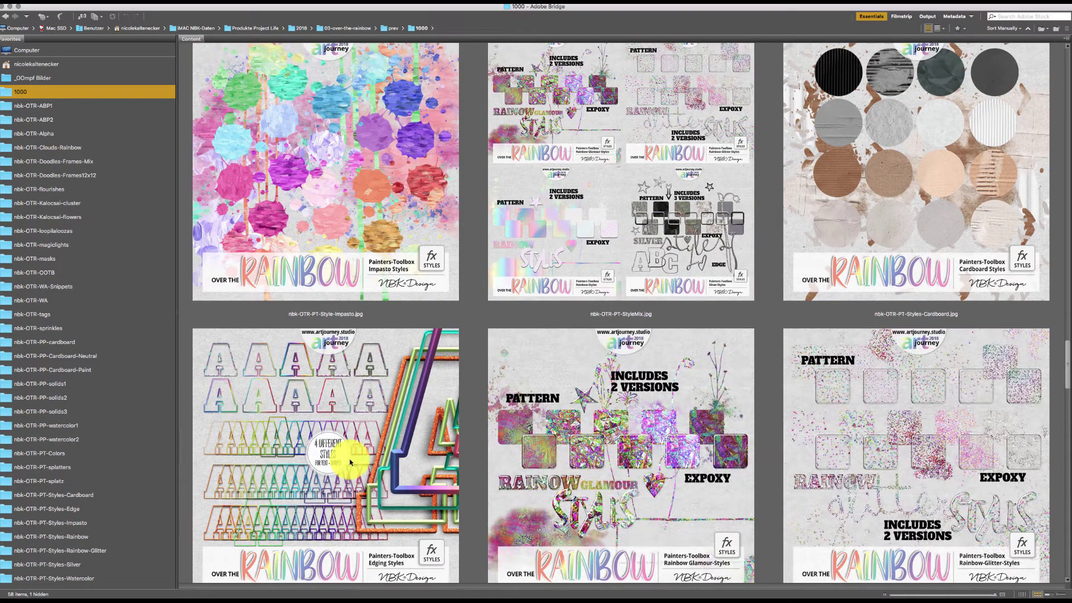
double_click(348, 453)
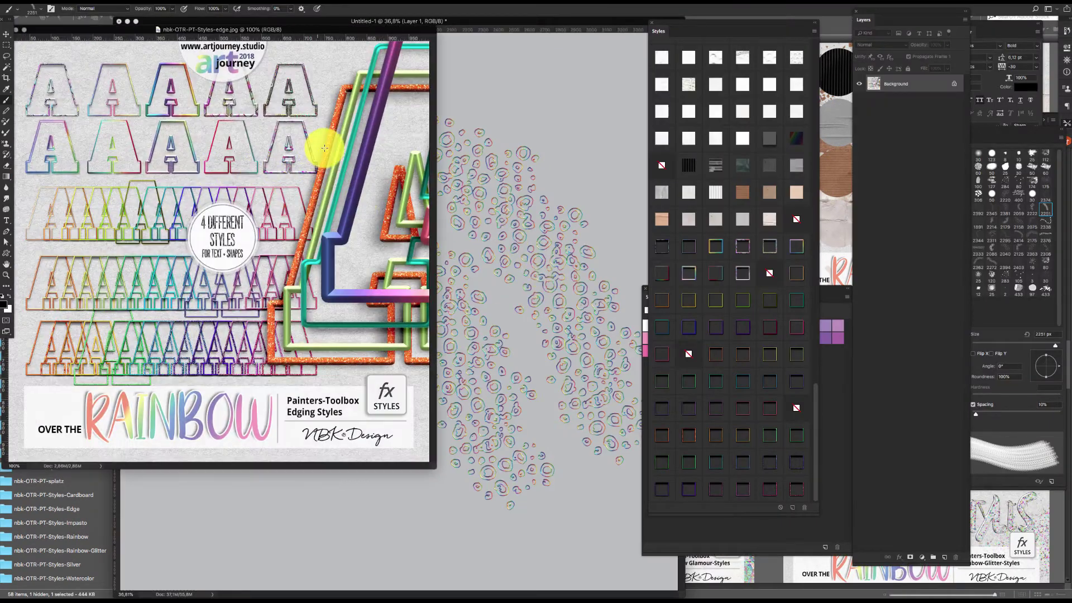
Step: Move the Untitled-1 window aside, then enlarge and reposition the edging styles preview to examine its sample letters
left_click_drag(371, 23, 487, 49)
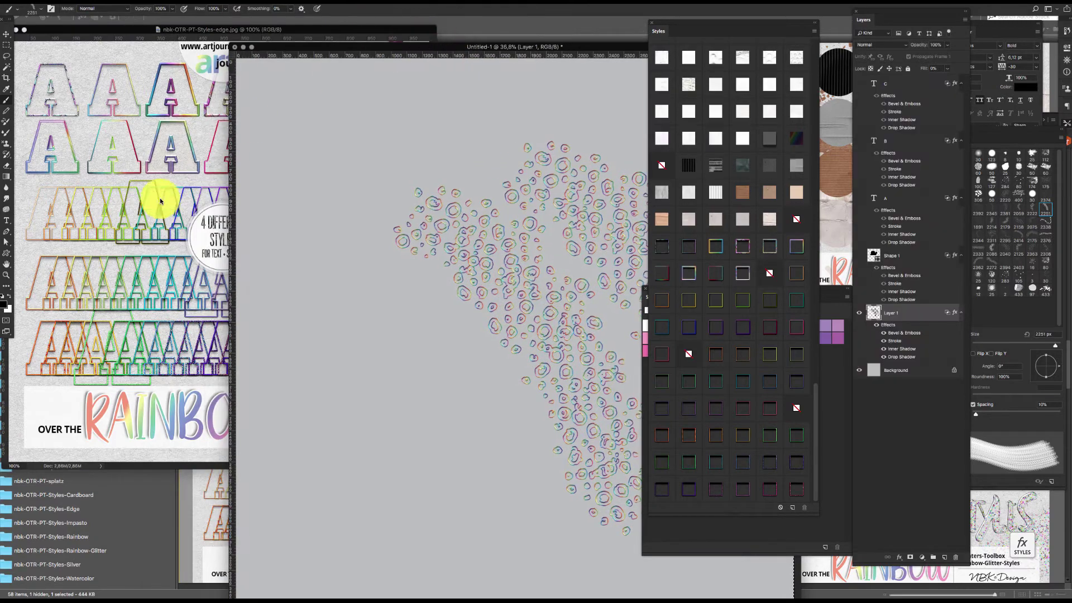
left_click(160, 199)
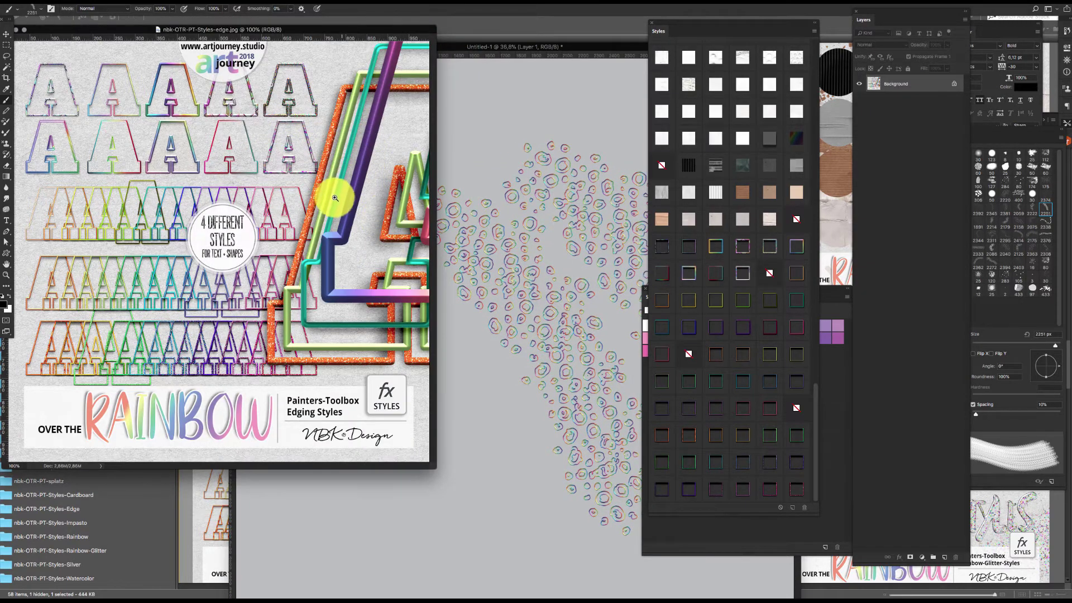
left_click_drag(335, 191, 335, 263)
key("super+r")
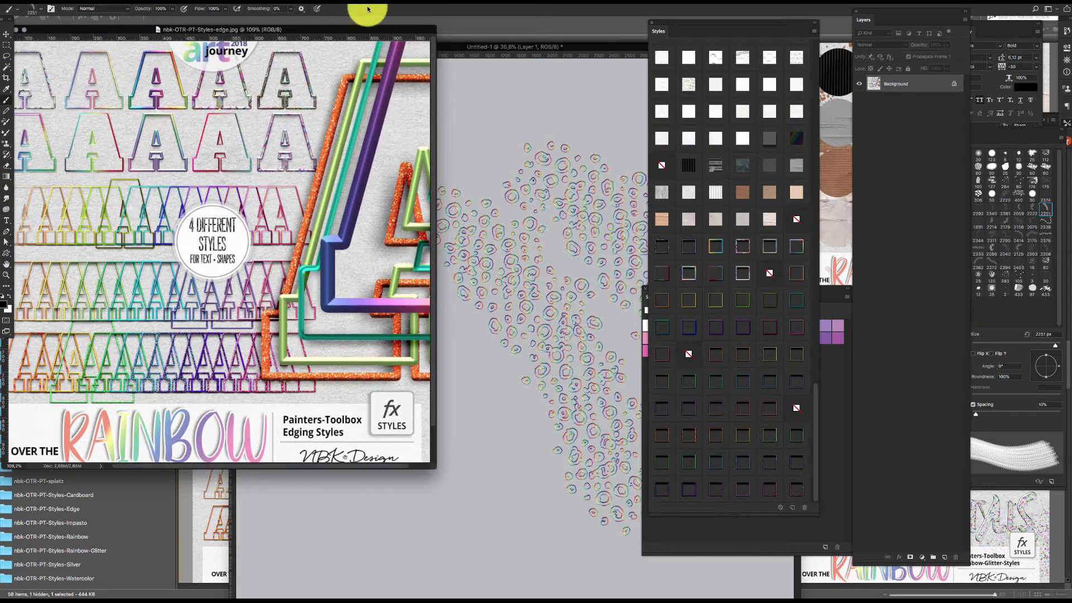
left_click_drag(363, 28, 544, 45)
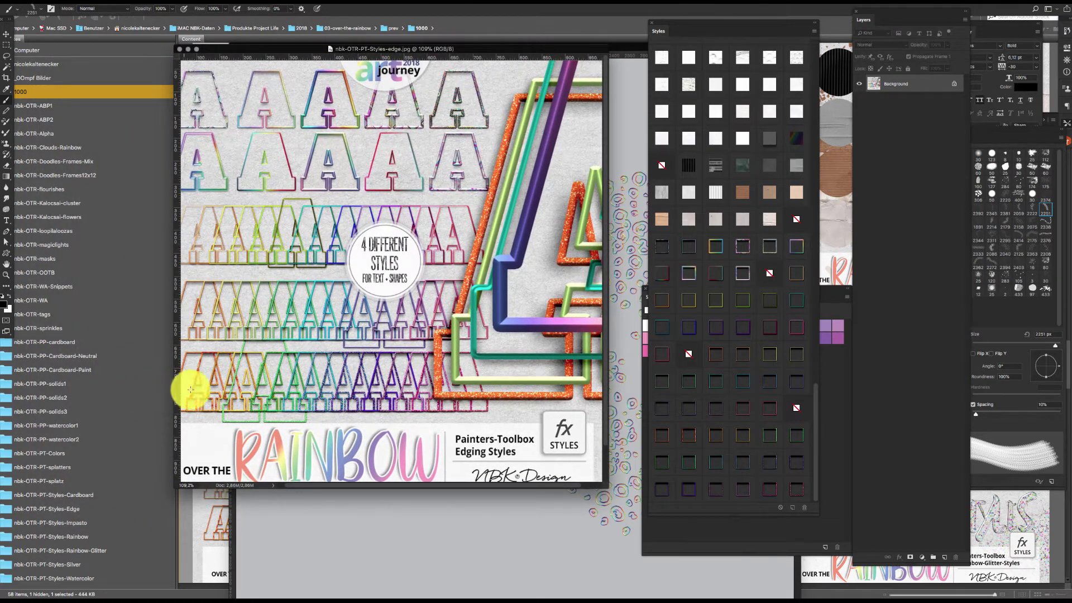
Step: Return to Untitled-1, move its window clear of the Styles panel and apply a purple edge style to Layer 1
left_click(433, 543)
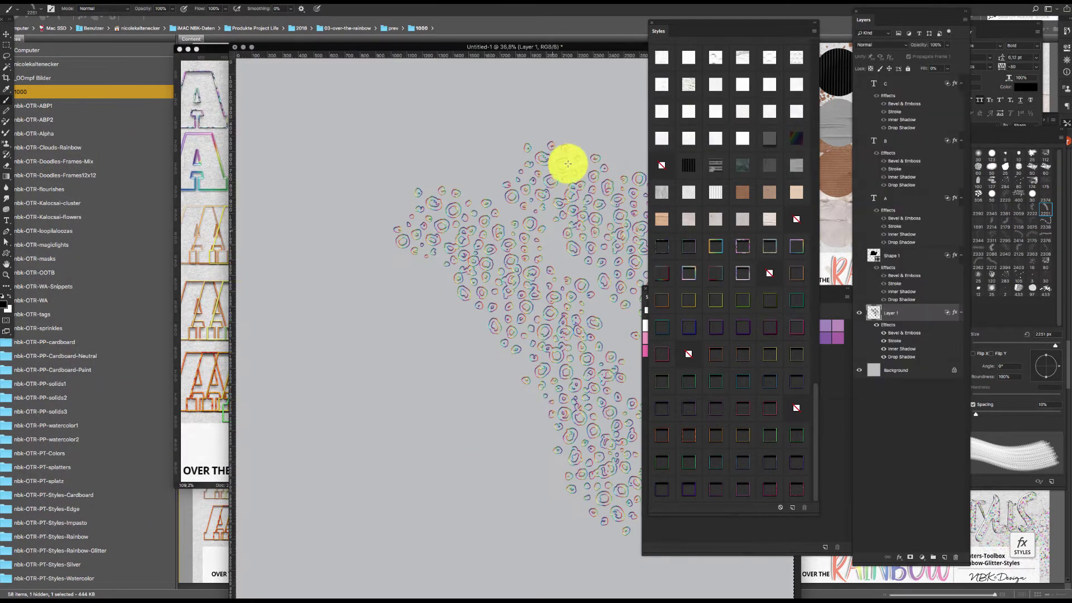
left_click_drag(582, 50, 427, 31)
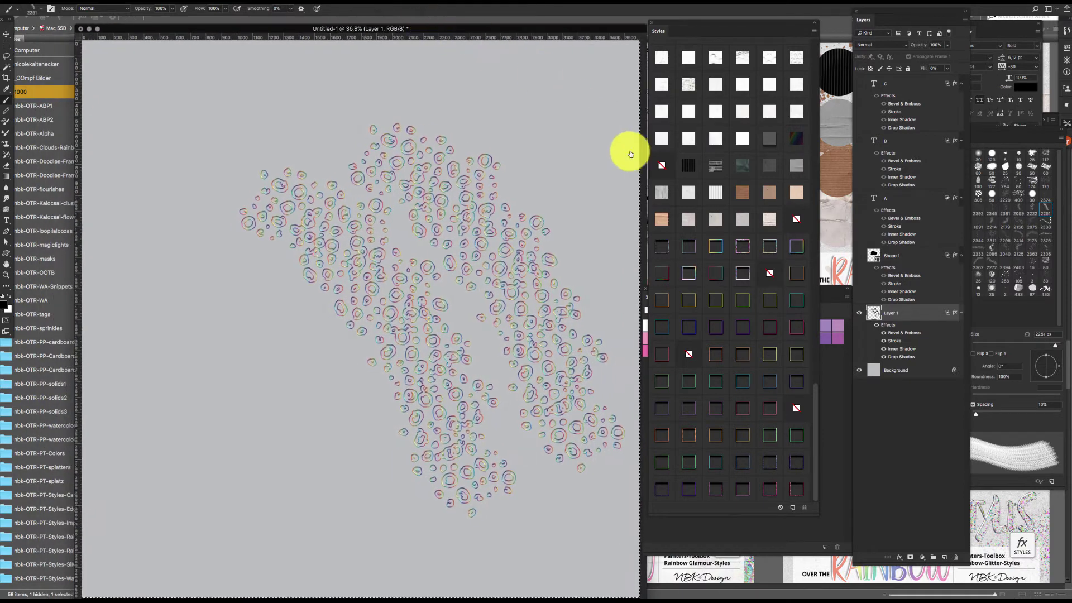
left_click(717, 330)
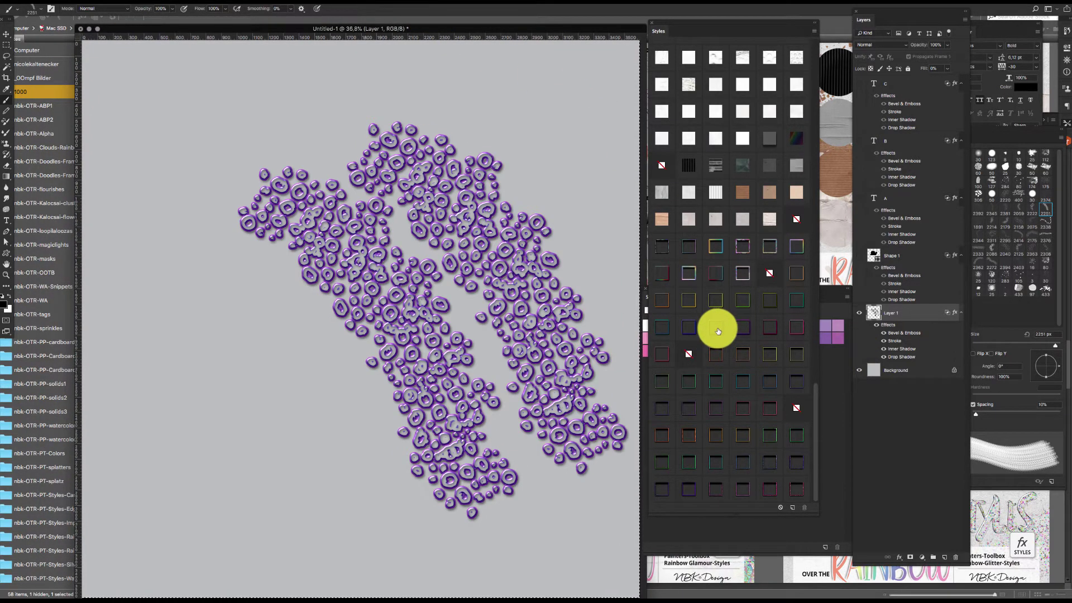
Step: Scale down Layer 1's purple edge effects to thinner outlines and show the whole canvas at 33.3%
right_click(961, 313)
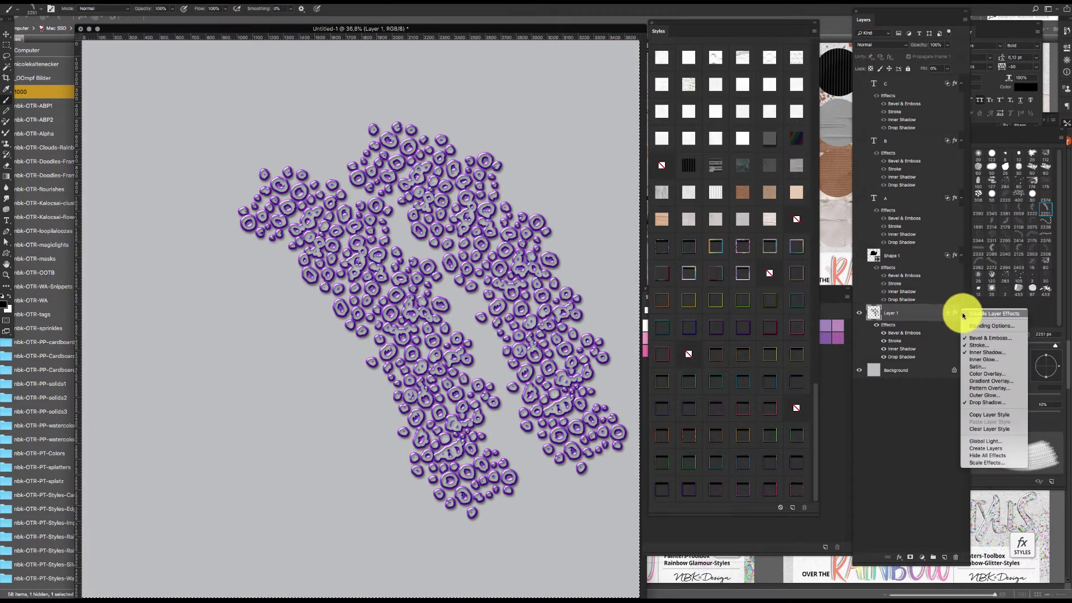
left_click(981, 464)
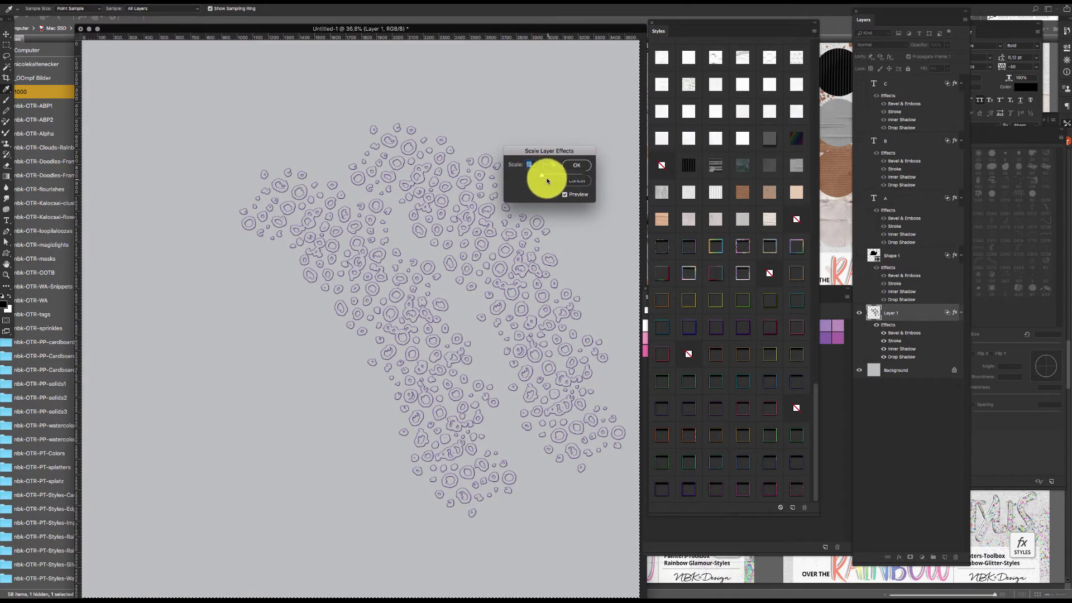
left_click_drag(542, 177, 543, 176)
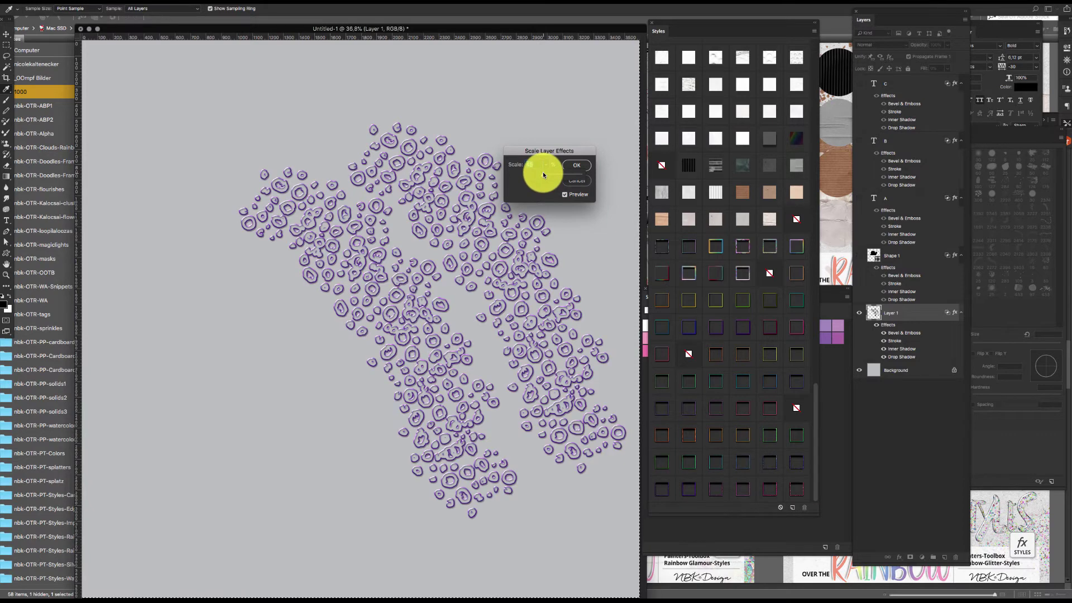
left_click(582, 181)
key("super+minus")
key("b")
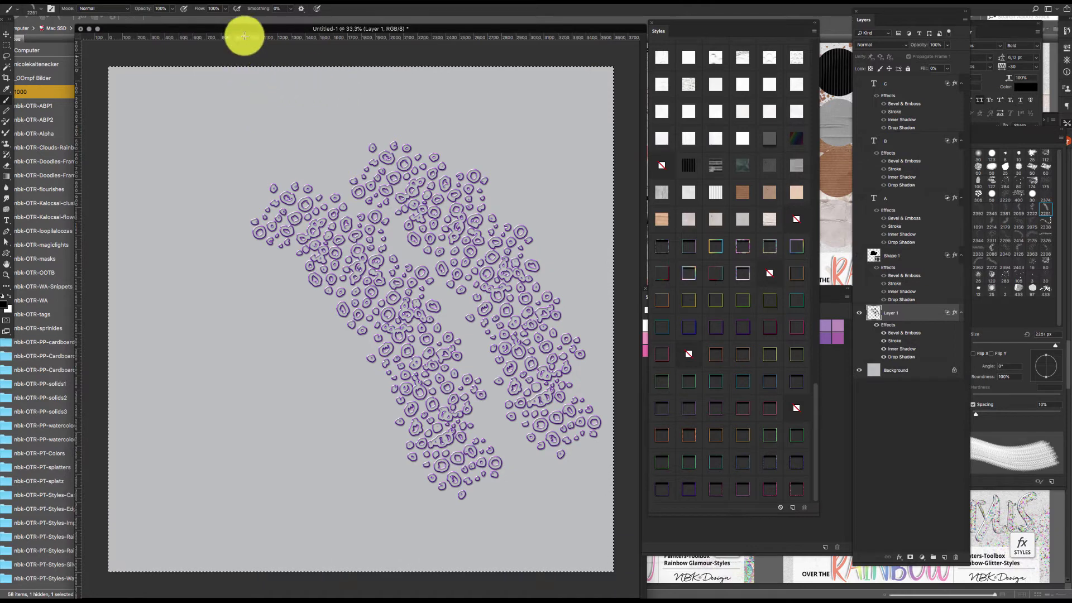
left_click_drag(242, 29, 284, 30)
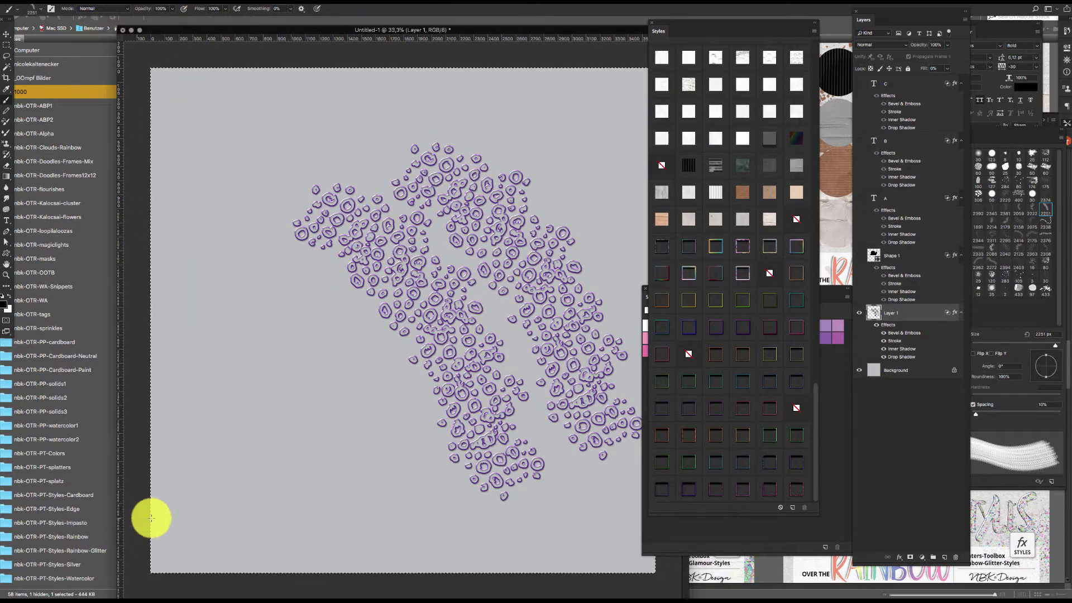
Step: Switch to Bridge and load nbk-OTR-Impasto.asl from the nbk-OTR-PT-Styles-Impasto folder into Adobe Photoshop CC 2018
left_click(85, 546)
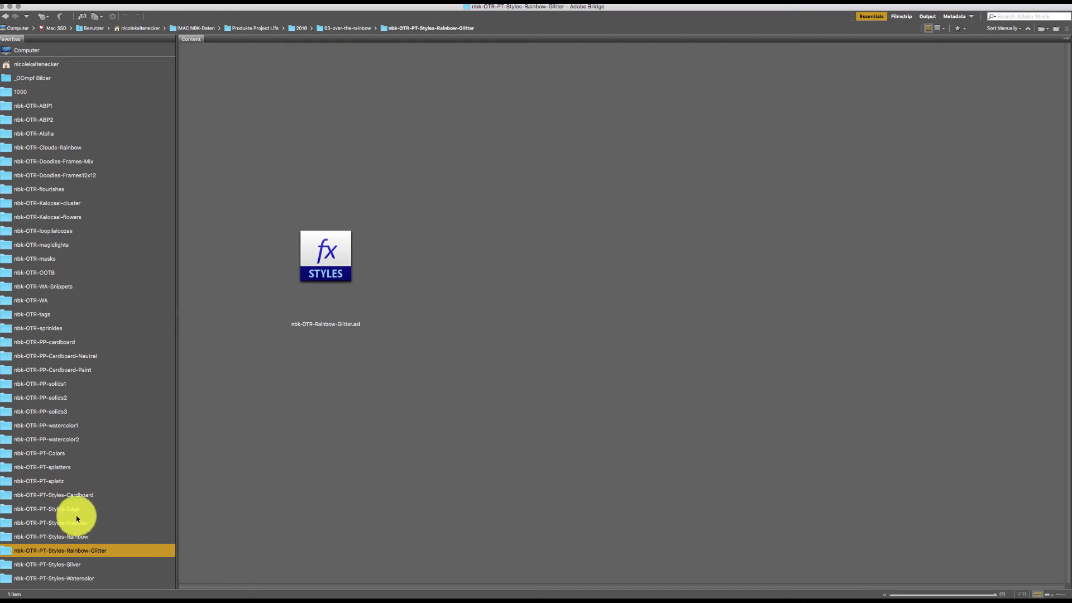
left_click(79, 513)
left_click(80, 520)
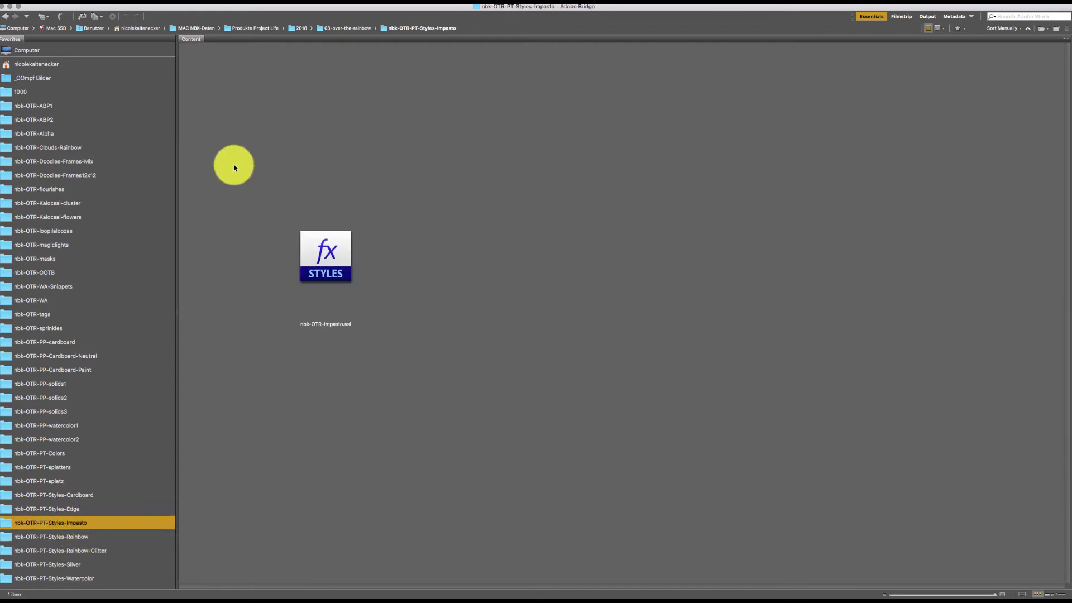
double_click(350, 245)
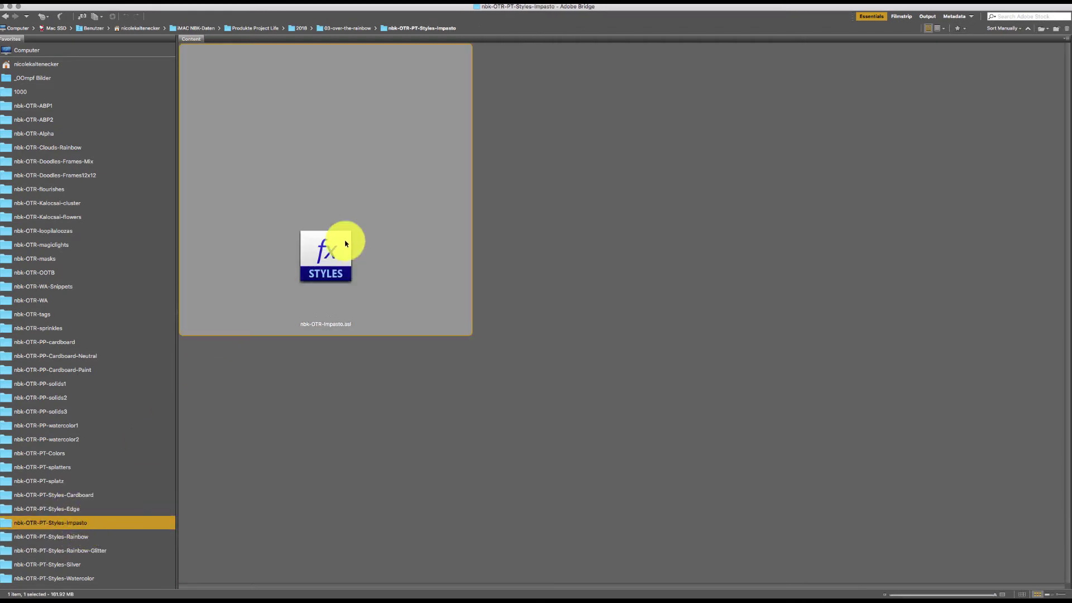
left_click(347, 246)
right_click(347, 246)
mouse_move(433, 258)
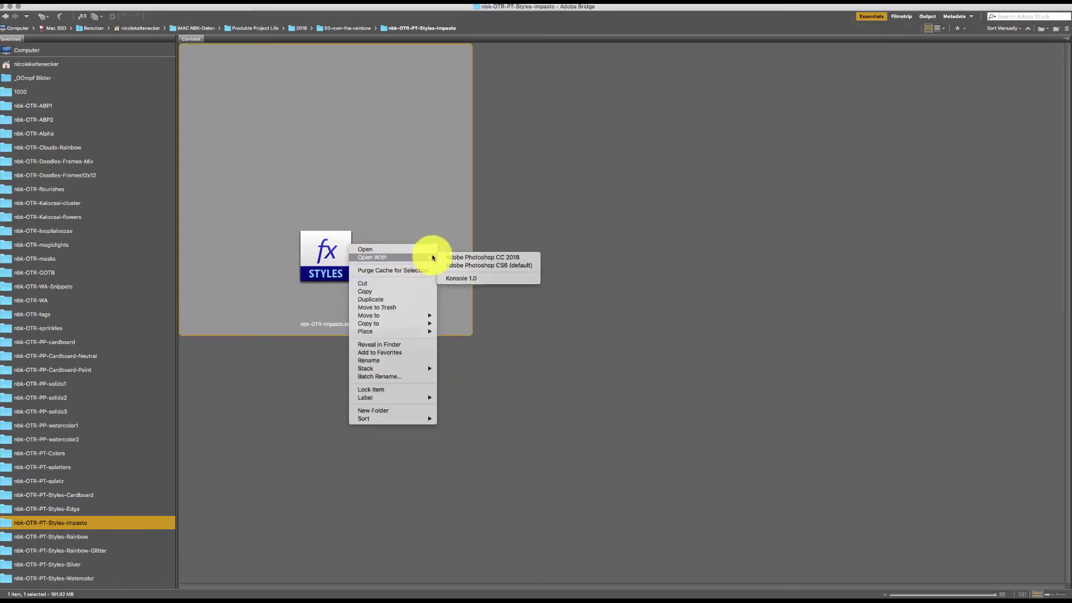
left_click(469, 261)
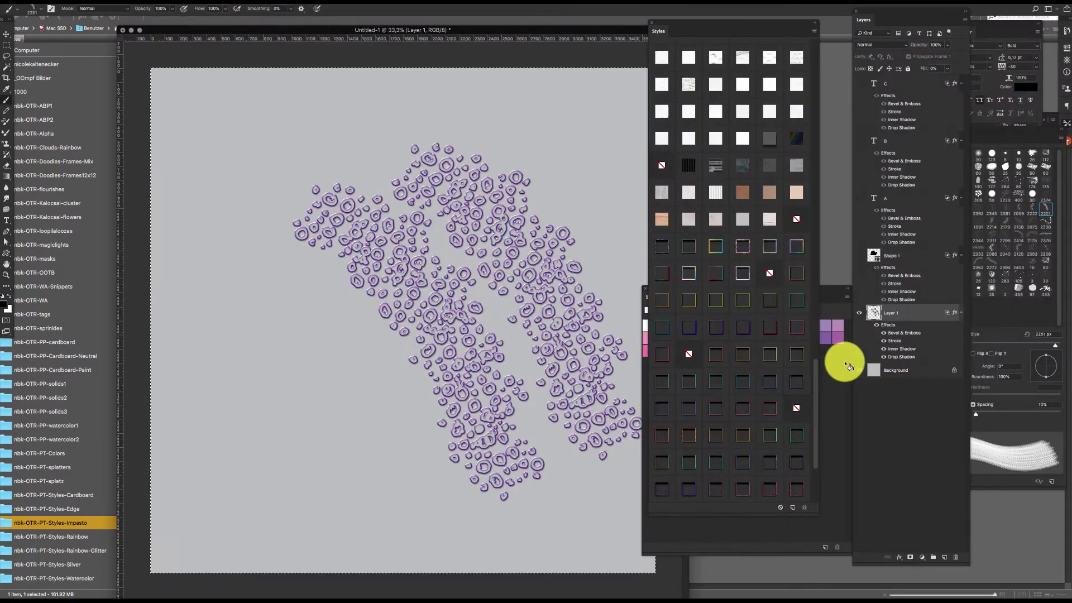
Step: Try a blue impasto style on Layer 1, then reset the layer to no style
scroll(807, 424, "down", 5)
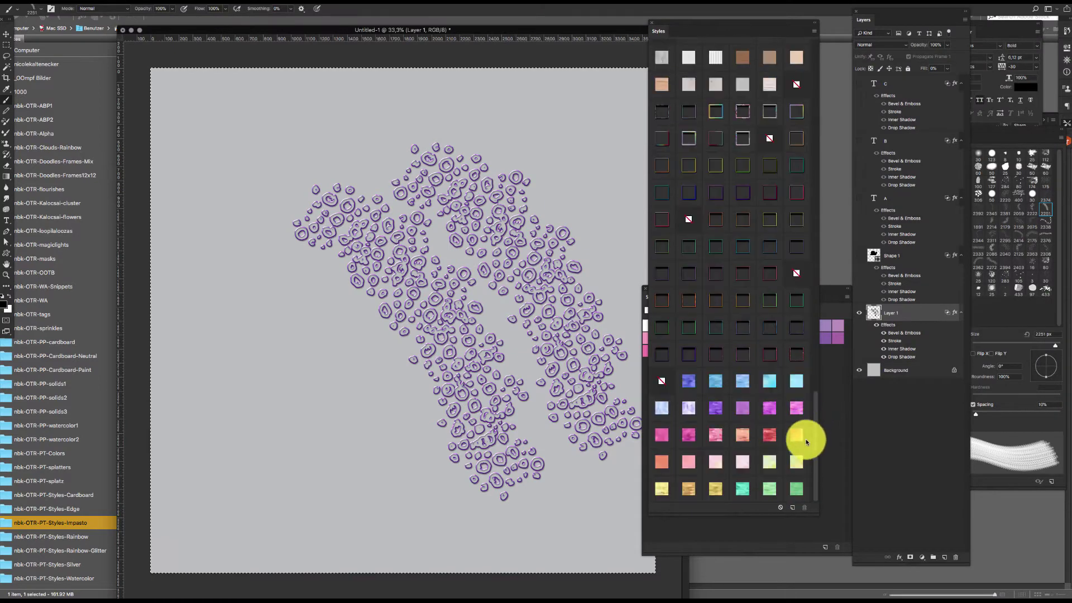
left_click(697, 383)
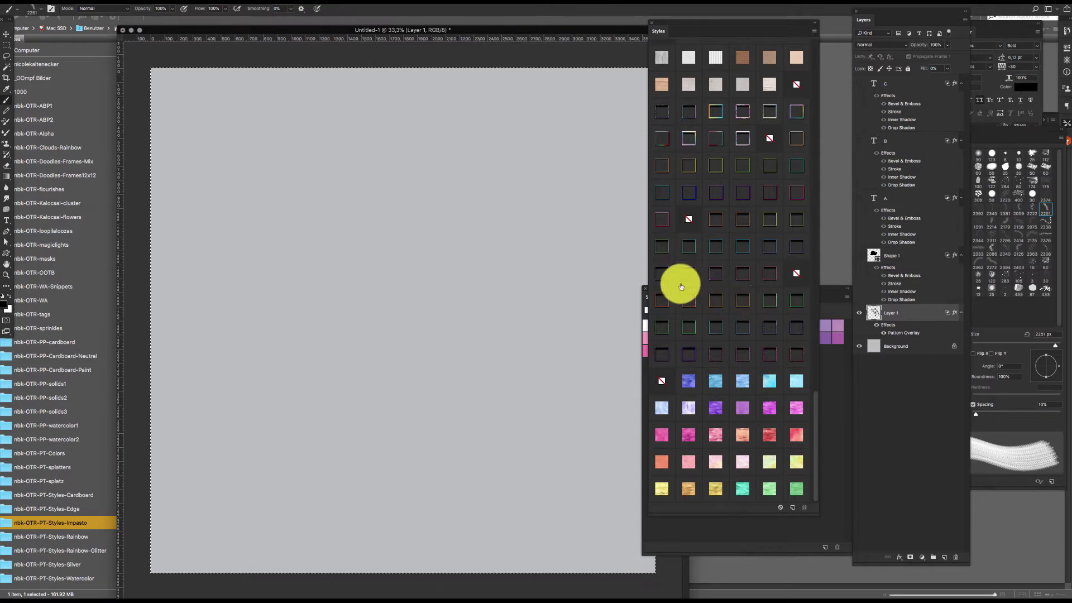
left_click(662, 380)
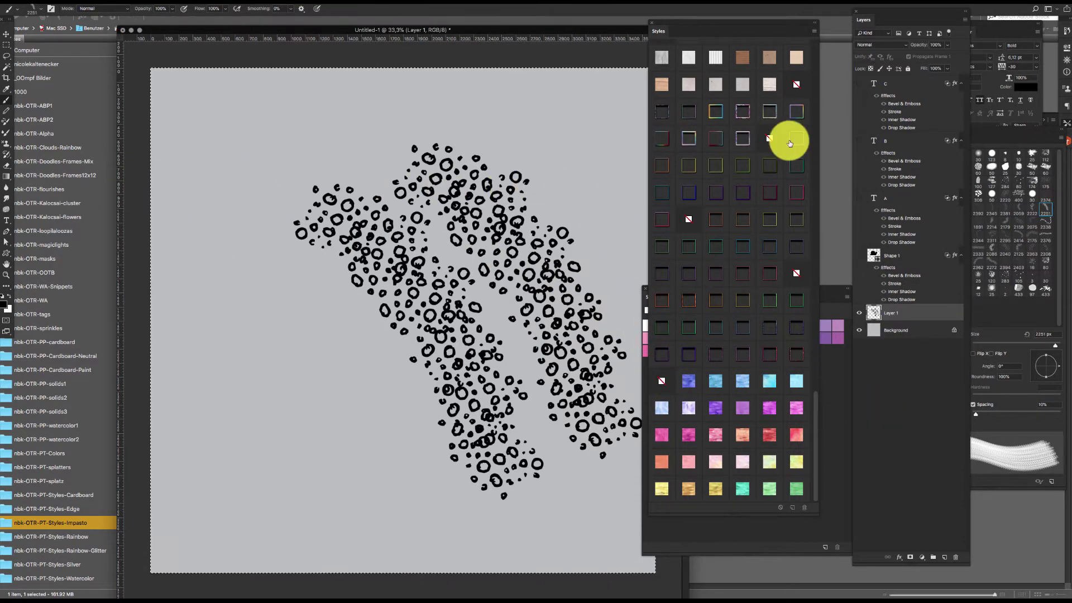
Step: Add a new layer above Layer 1 and stamp the nbk-OTR-doodled-splatz18.png brush once over the upper-left part of the canvas
key("super+shift+n")
key("Return")
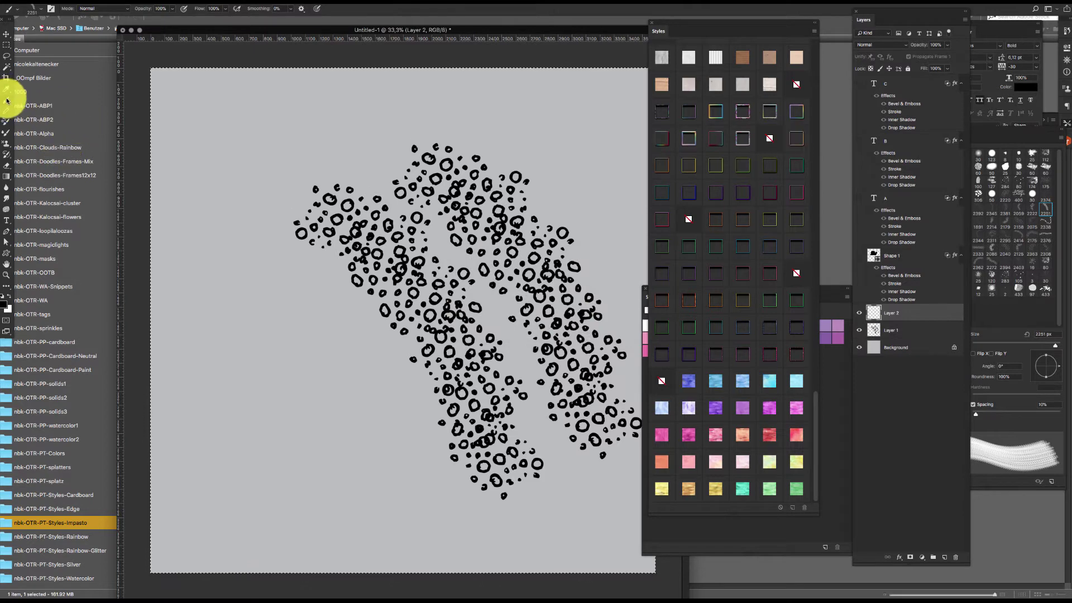
right_click(350, 317)
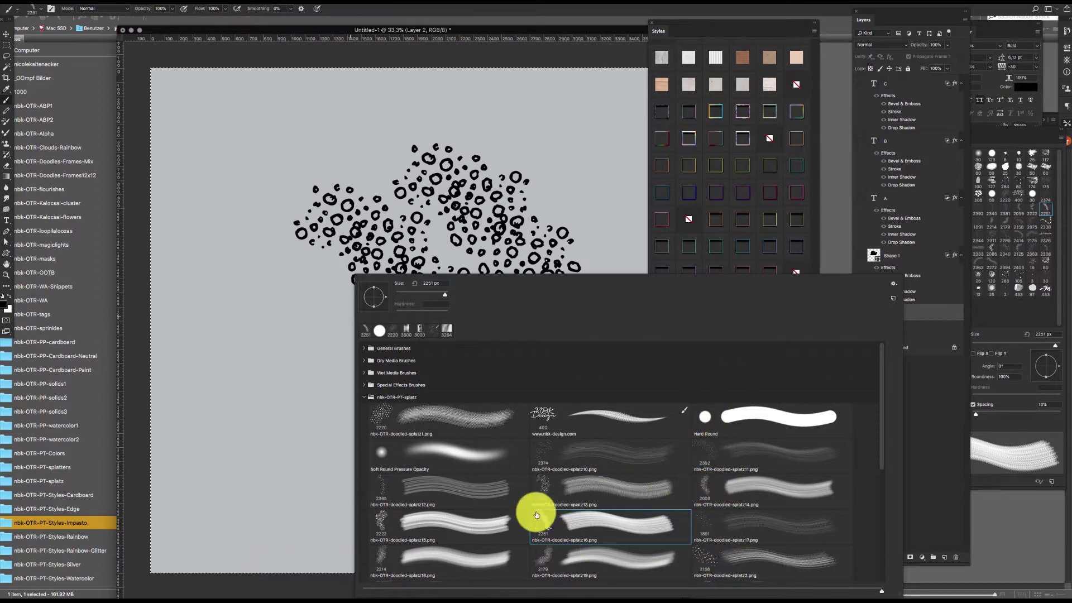
double_click(382, 557)
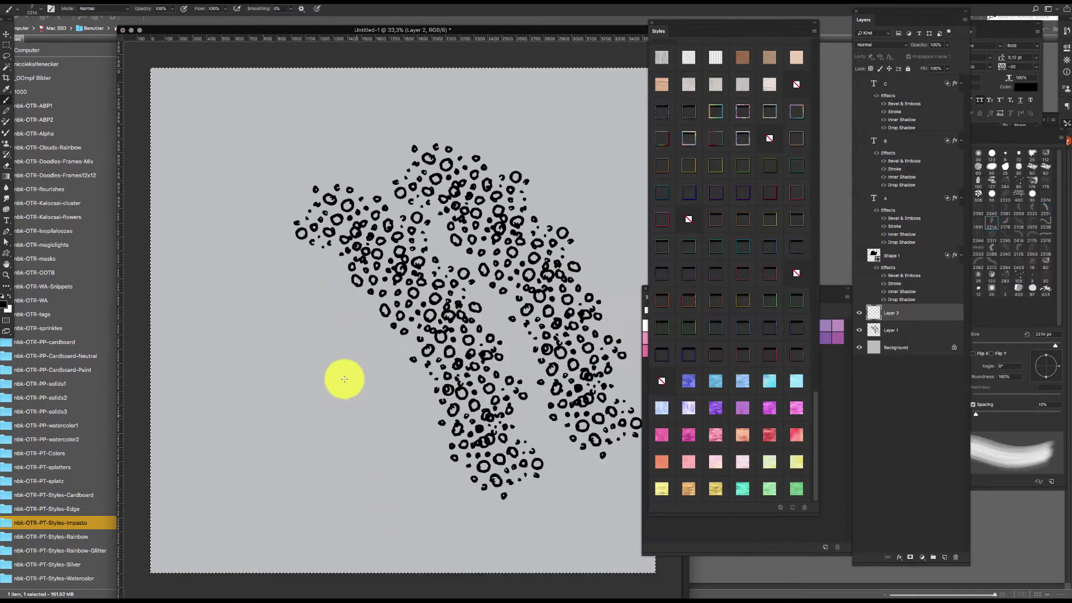
left_click(307, 254)
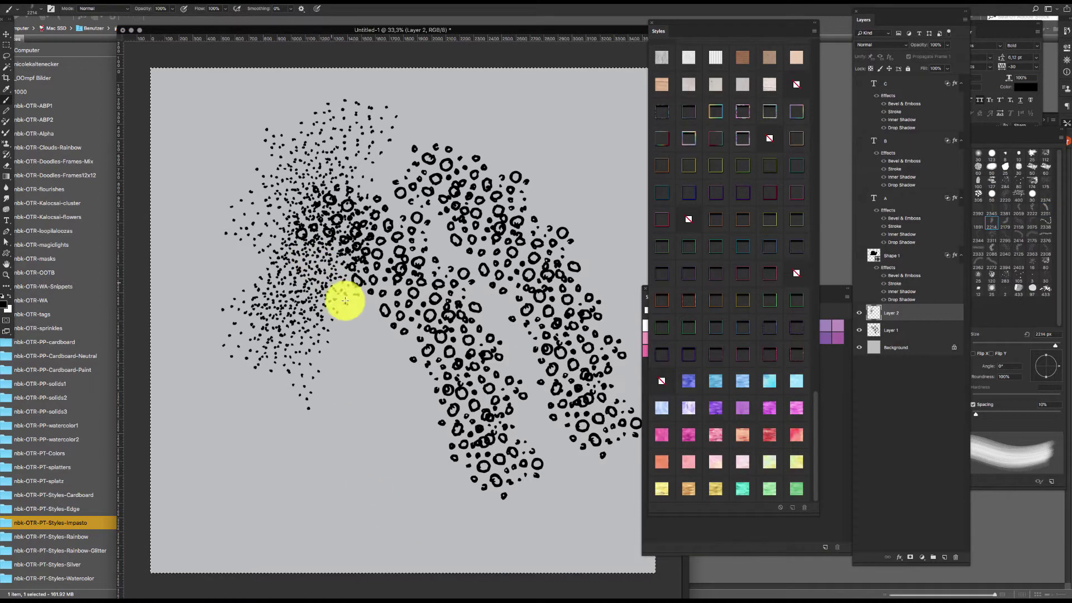
Step: Apply a blue impasto style to Layer 2's dot stamp and a purple impasto style to Layer 1's circle stamps
left_click(689, 380)
left_click(895, 345)
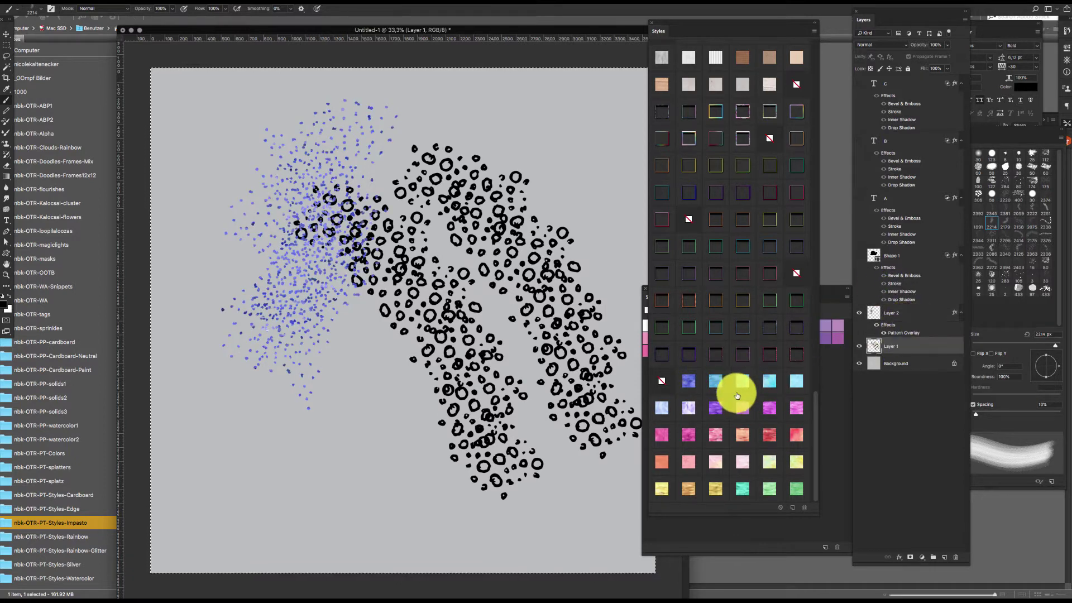
left_click(714, 404)
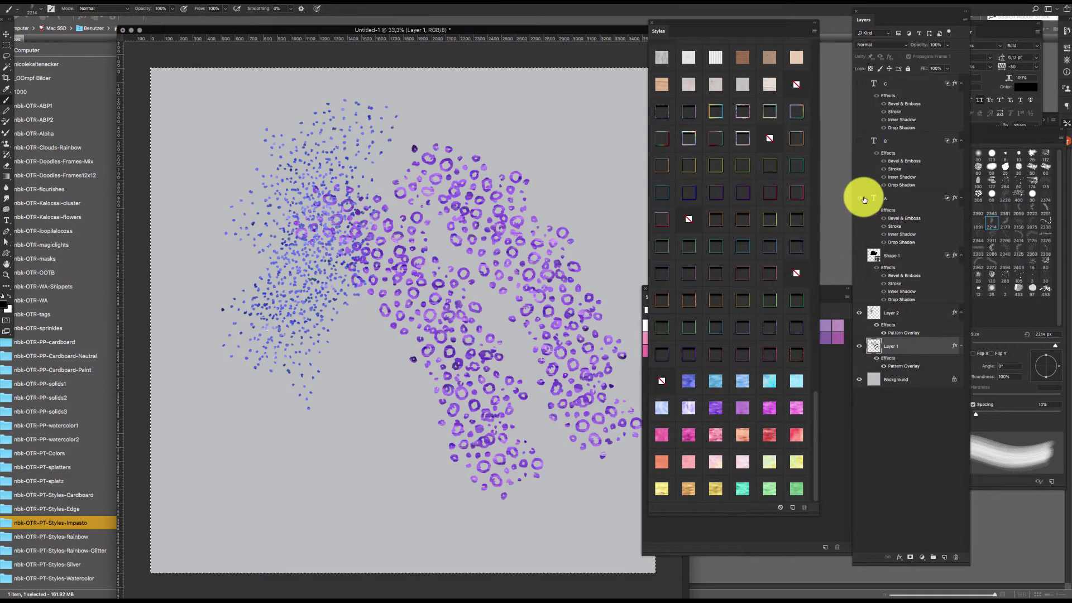
Step: Show the A, B and C text layers and reset the C layer to no style
left_click_drag(864, 200, 858, 79)
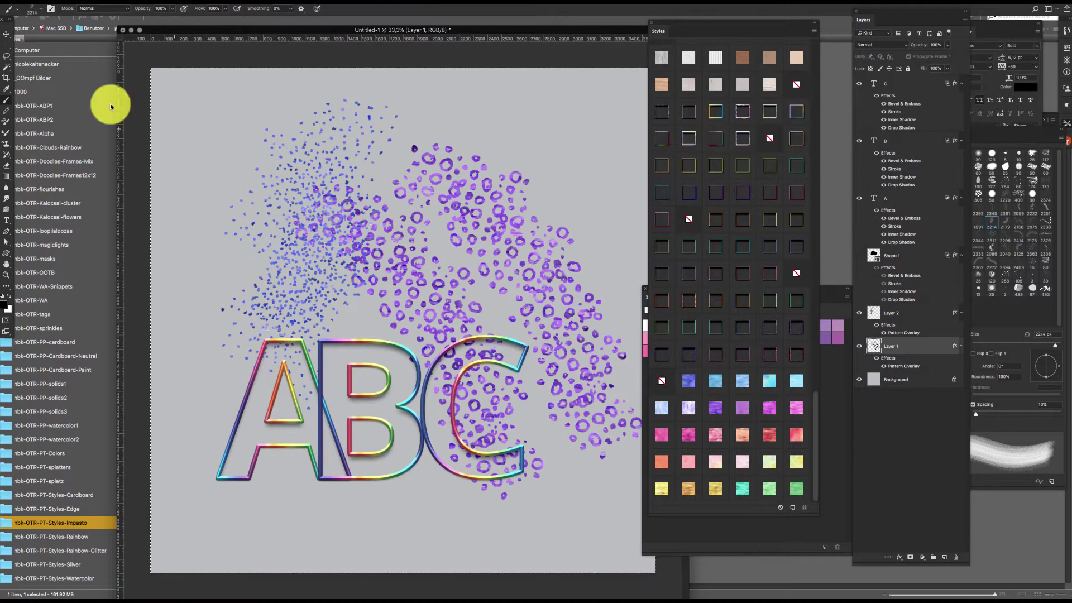
left_click(7, 36)
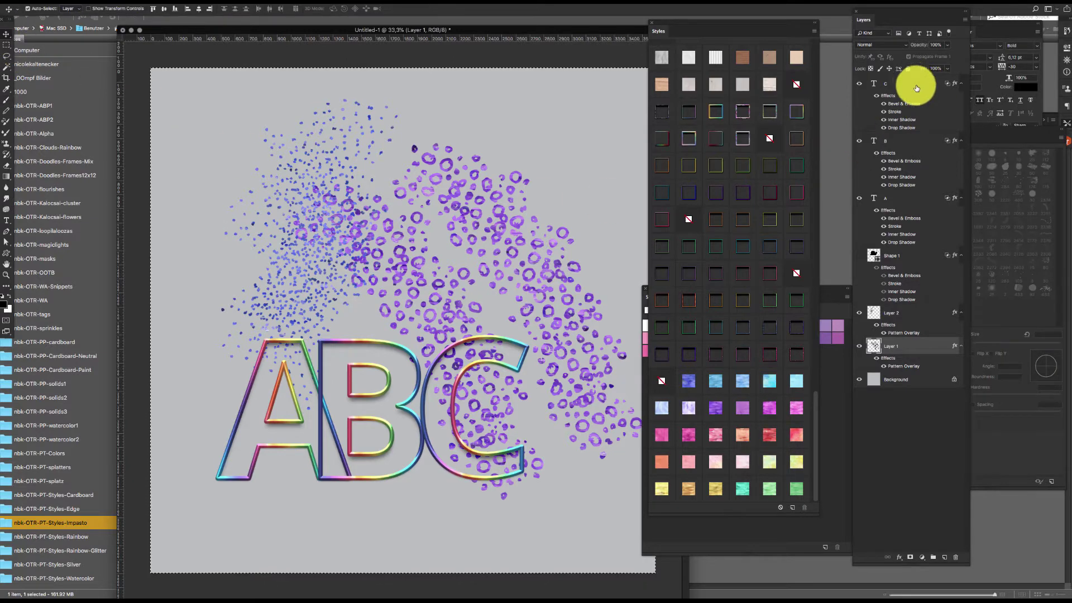
left_click(917, 85)
left_click(717, 383)
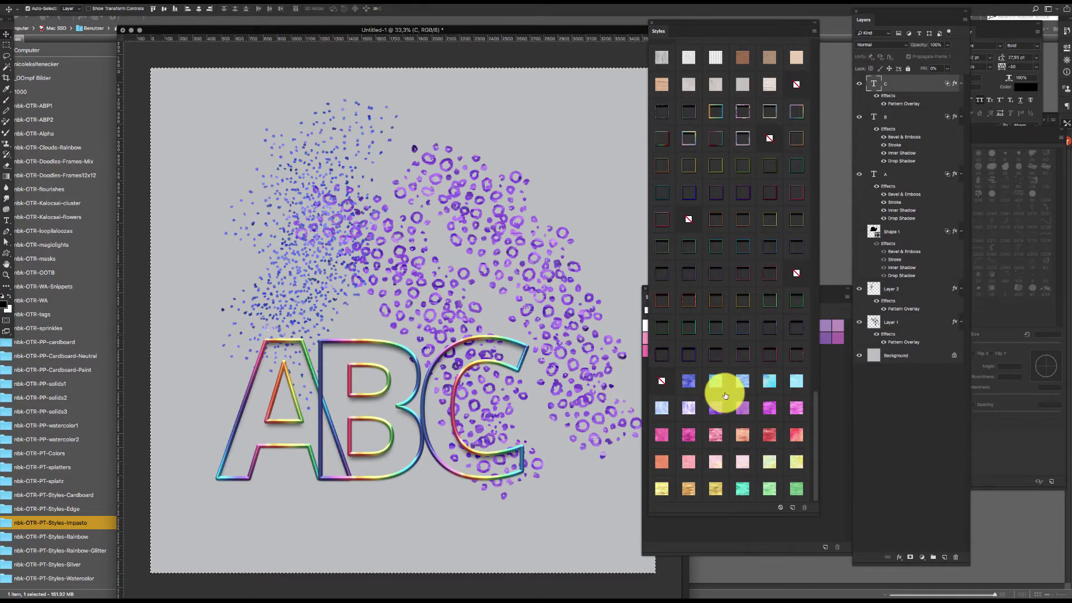
left_click(663, 381)
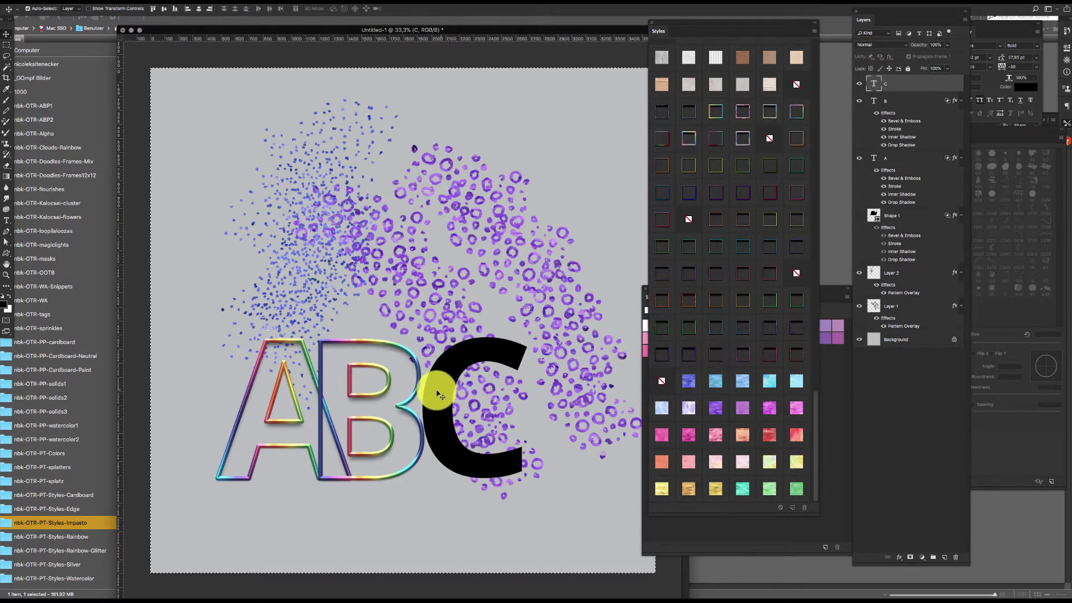
Step: Move the letter C away from the B and give it a pink impasto style
left_click_drag(416, 387, 550, 349)
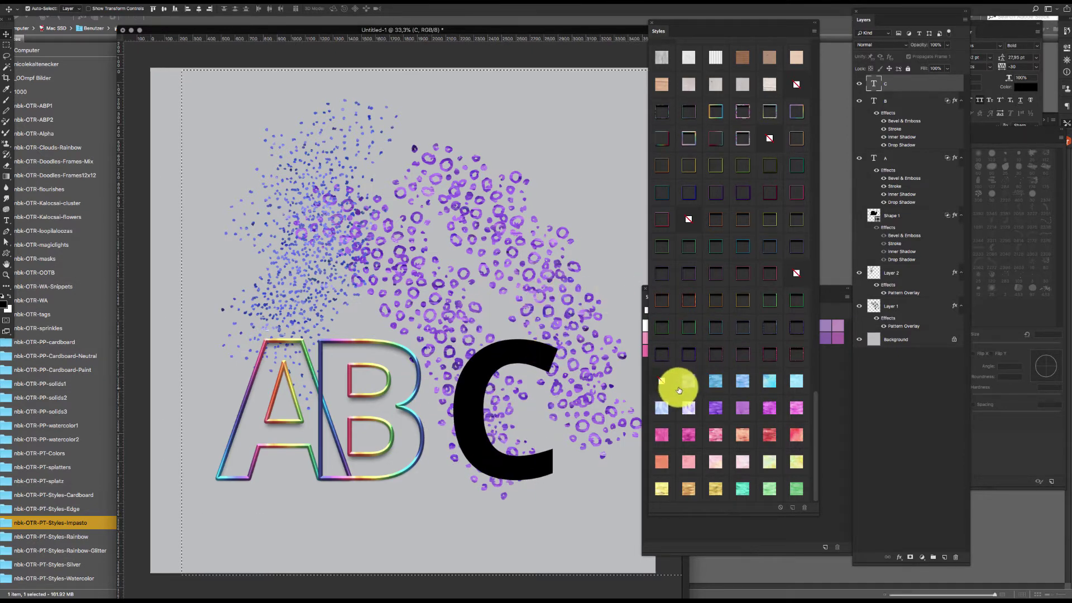
left_click(716, 435)
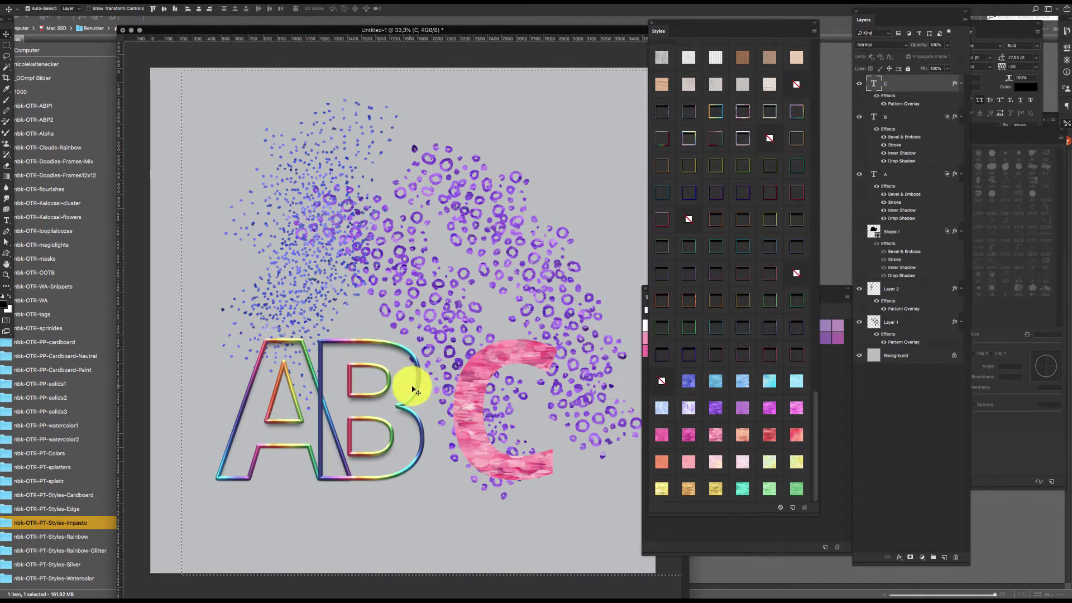
Step: Reset the B layer to no style and place the letter higher, between the A and the C
left_click_drag(416, 382, 474, 284)
left_click(660, 383)
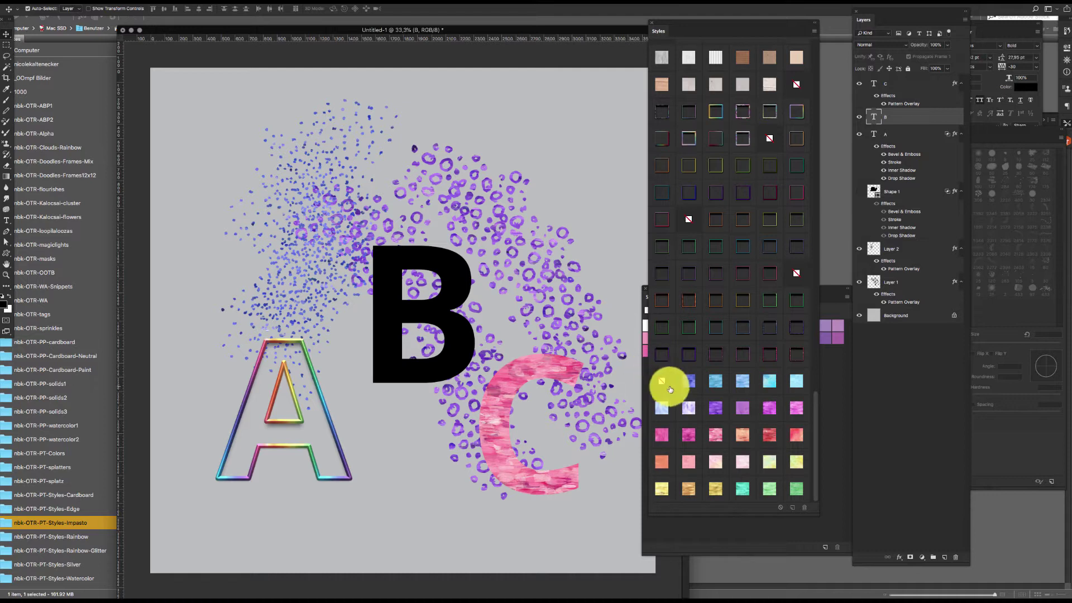
left_click_drag(469, 330, 467, 377)
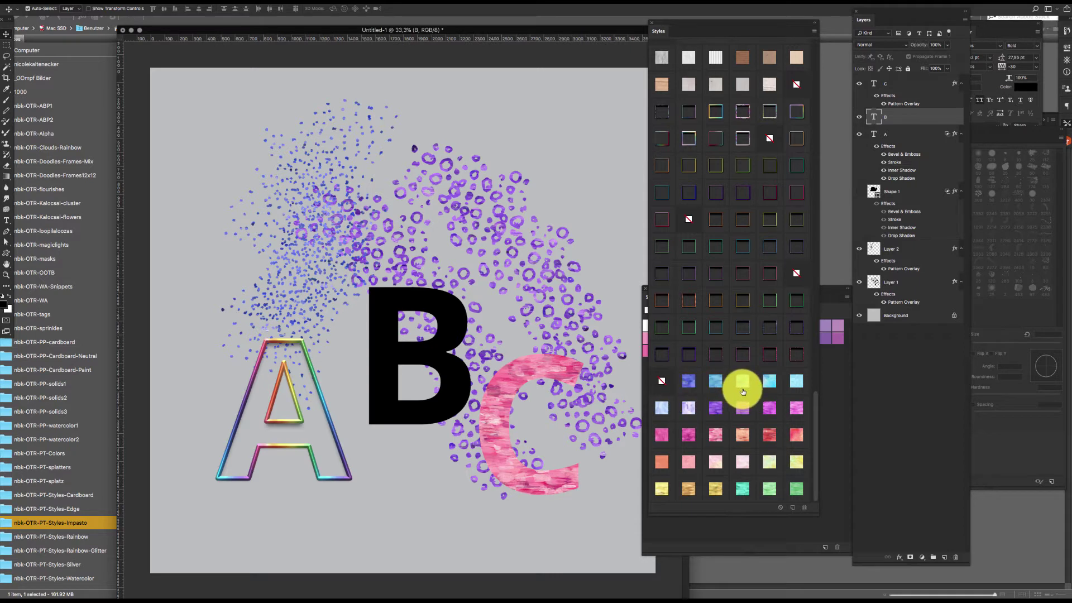
Step: Try coral, yellow, turquoise, gold and magenta impasto styles on the letter B and settle on the blue one
left_click(686, 380)
left_click(746, 438)
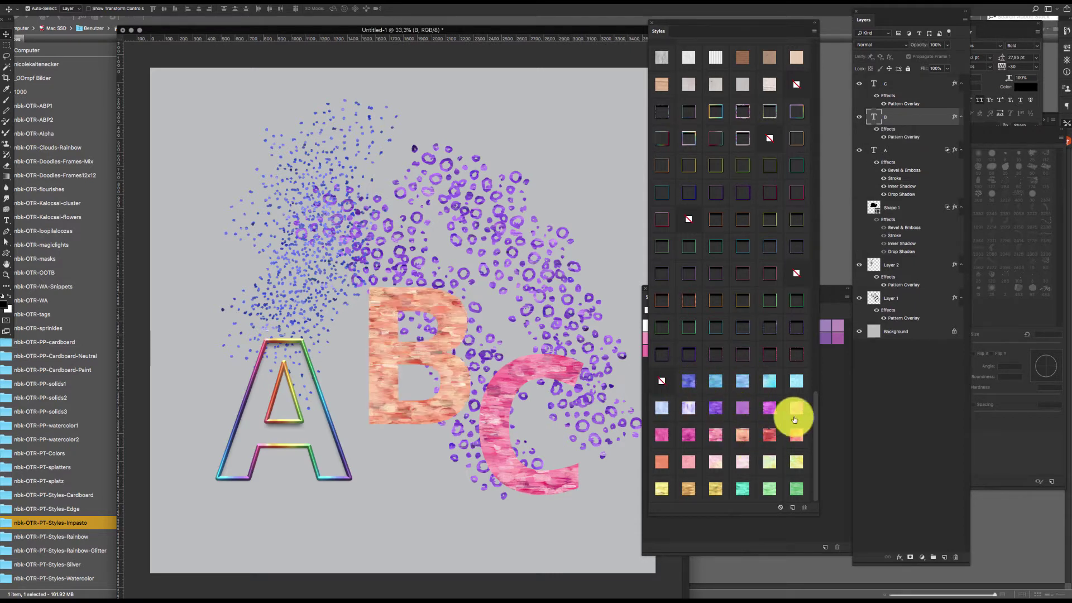
left_click(797, 437)
left_click(723, 468)
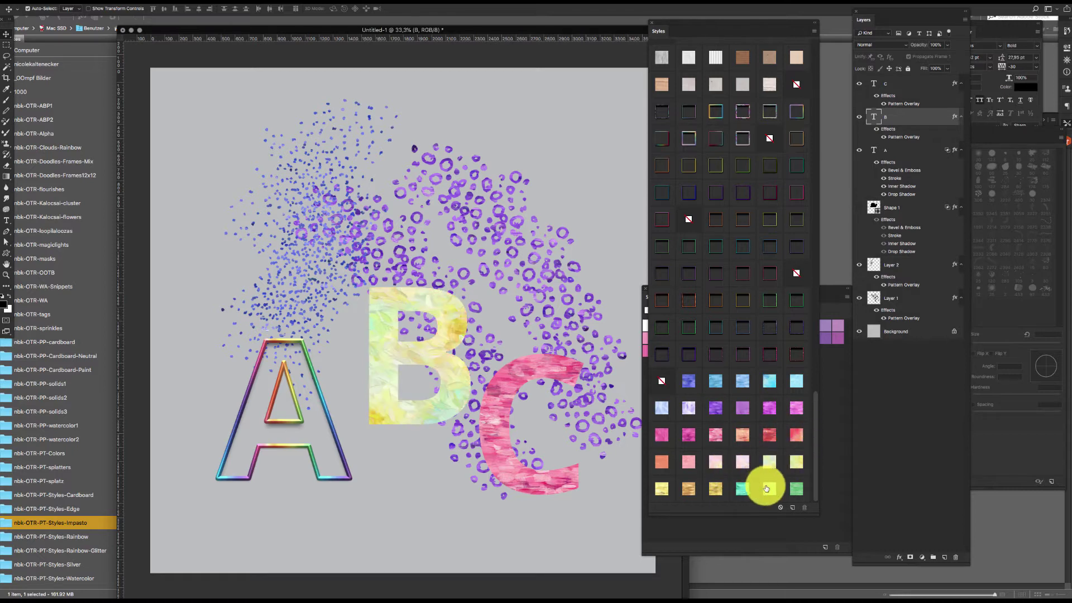
left_click(736, 490)
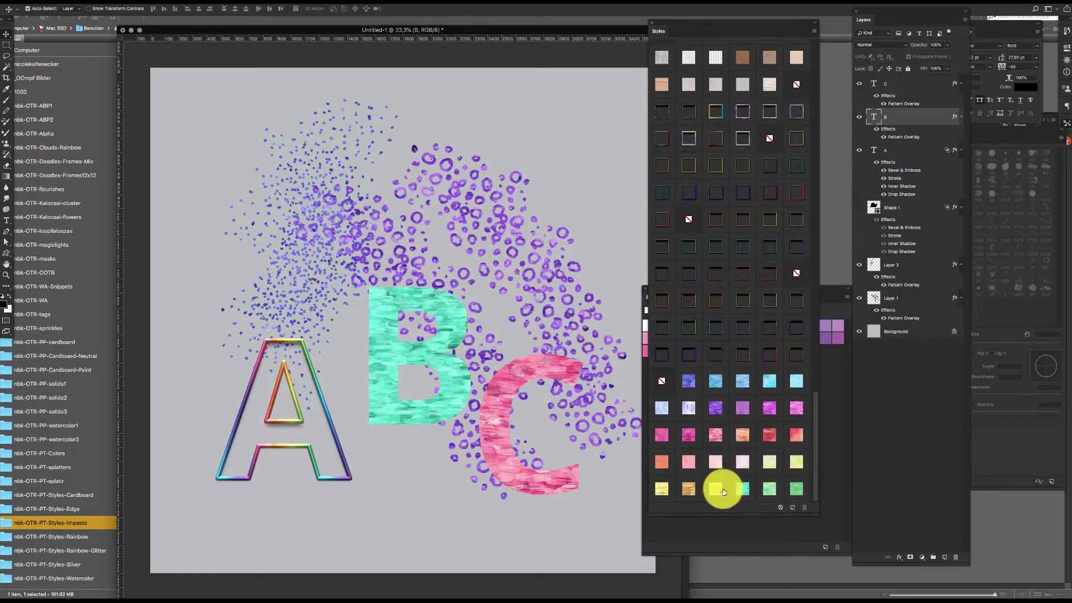
left_click(716, 490)
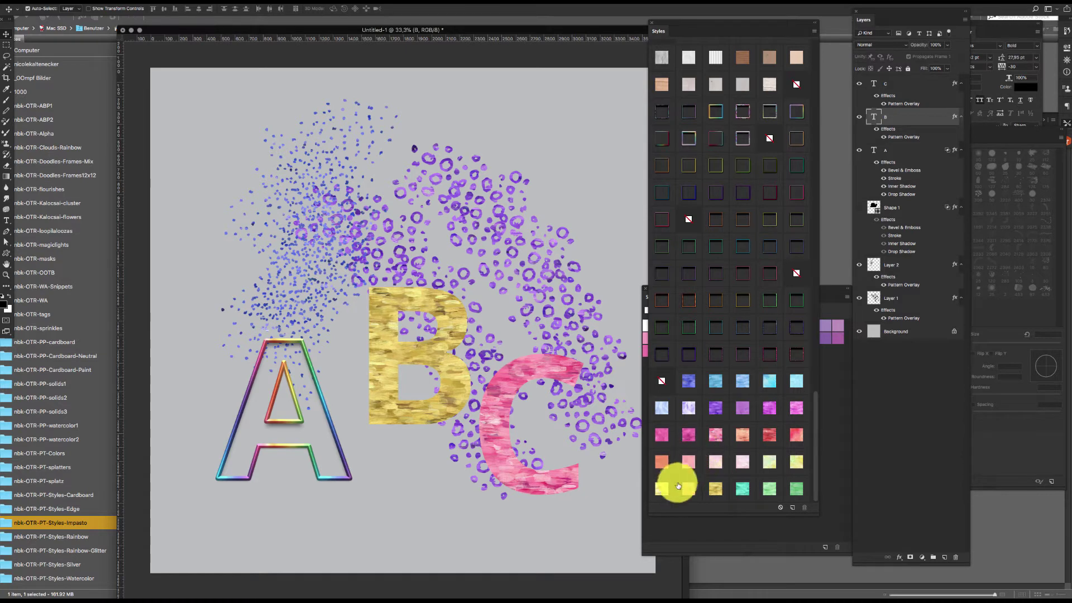
left_click(687, 435)
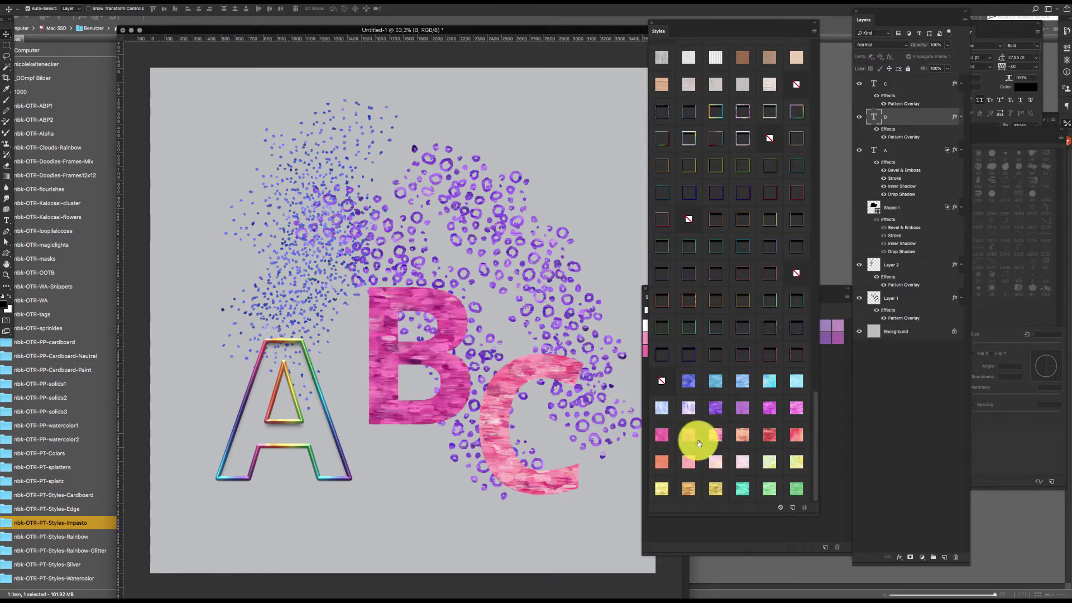
left_click(800, 462)
left_click(798, 461)
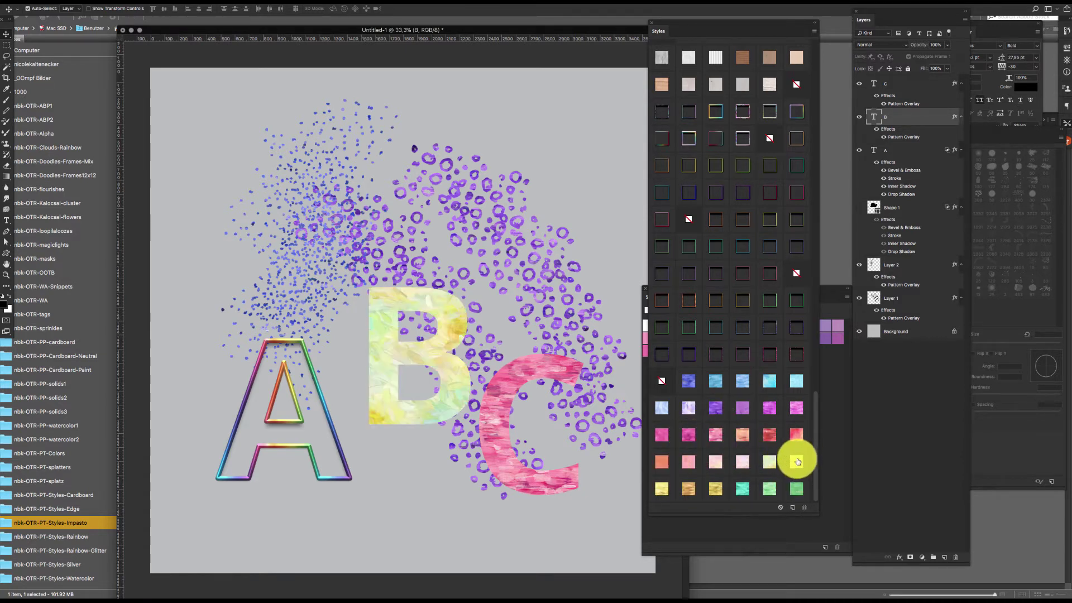
left_click(693, 387)
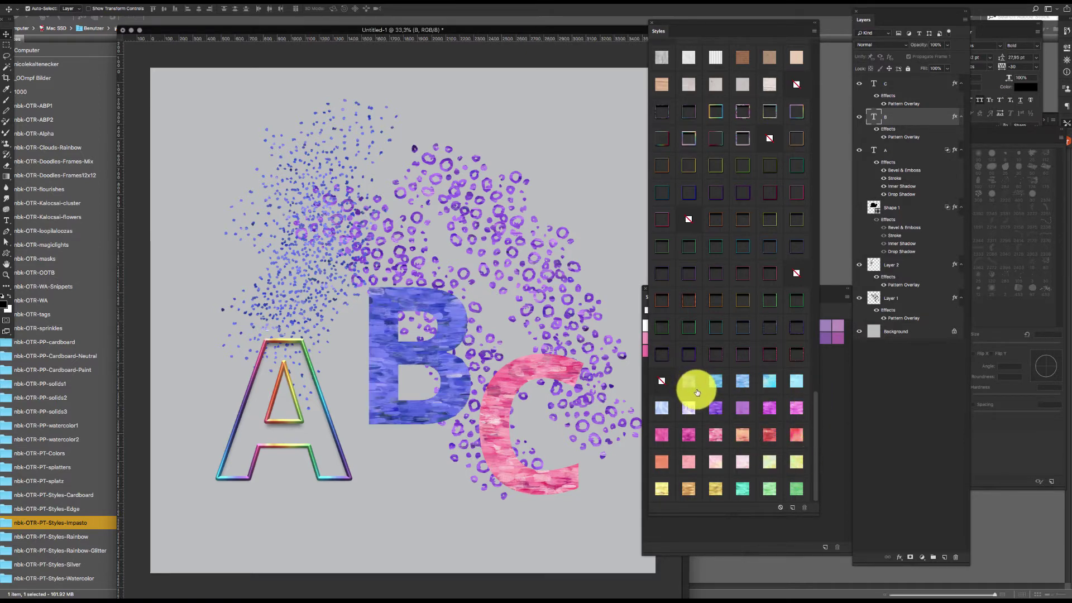
left_click_drag(697, 393, 495, 416)
Step: Try an impasto style on the rainbow-edged letter A, then reset its layer to no style
left_click(318, 435)
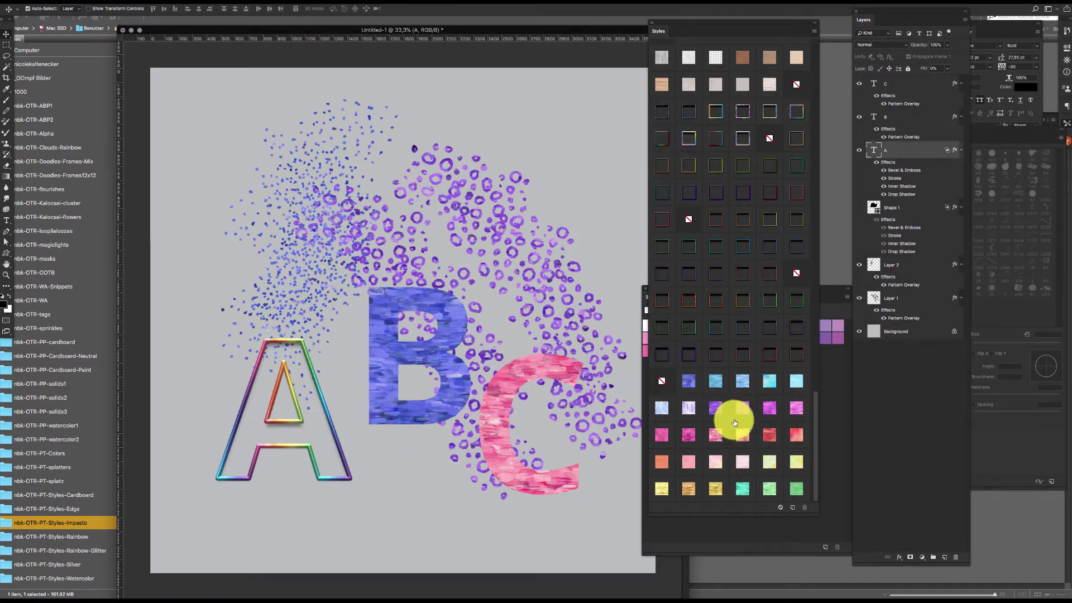
left_click(693, 407)
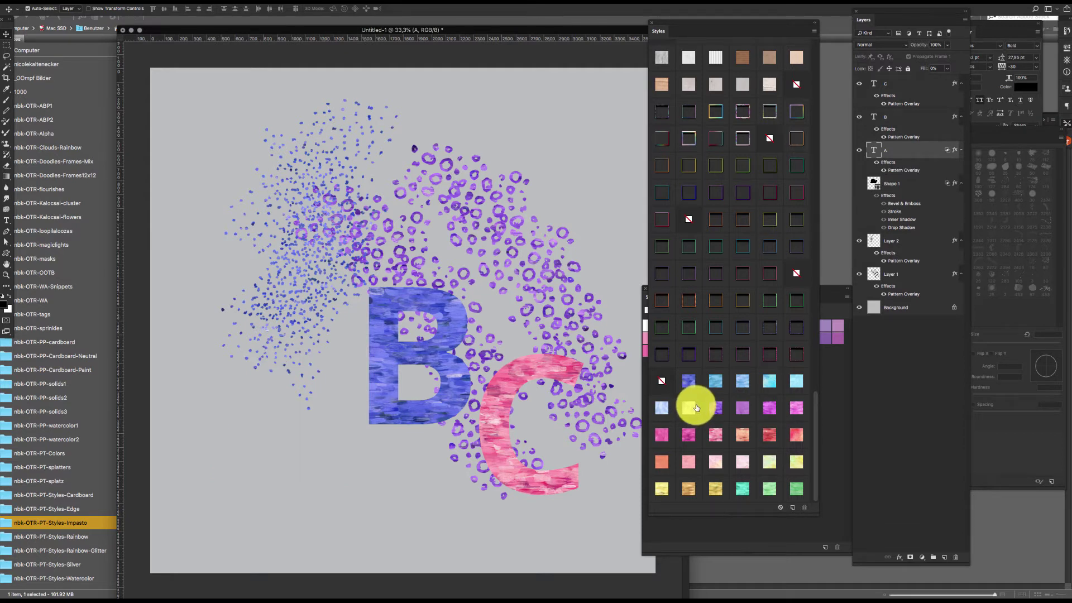
left_click_drag(699, 404, 605, 385)
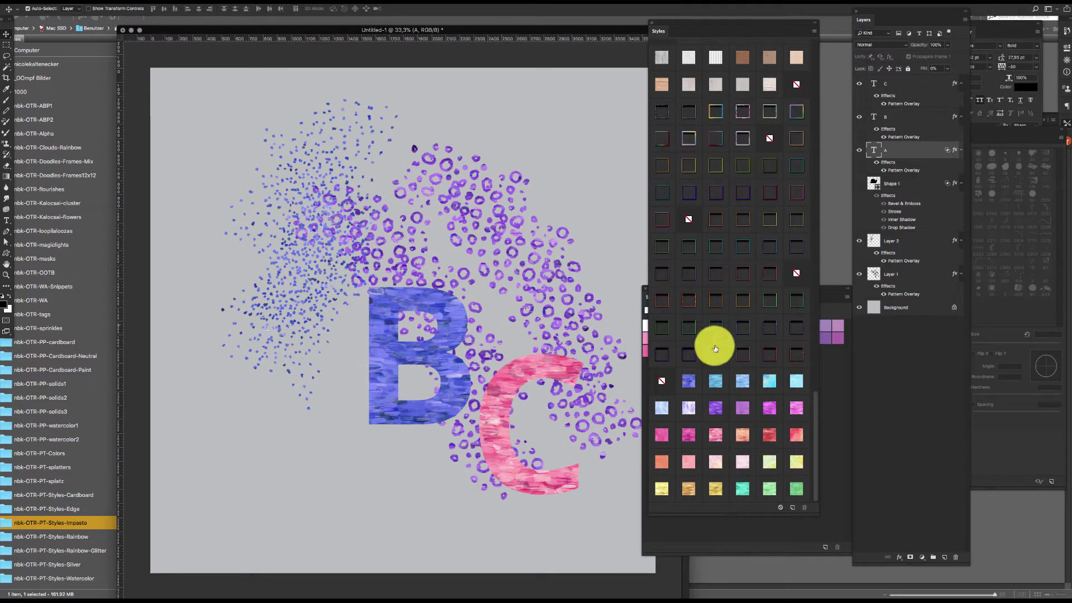
left_click(678, 391)
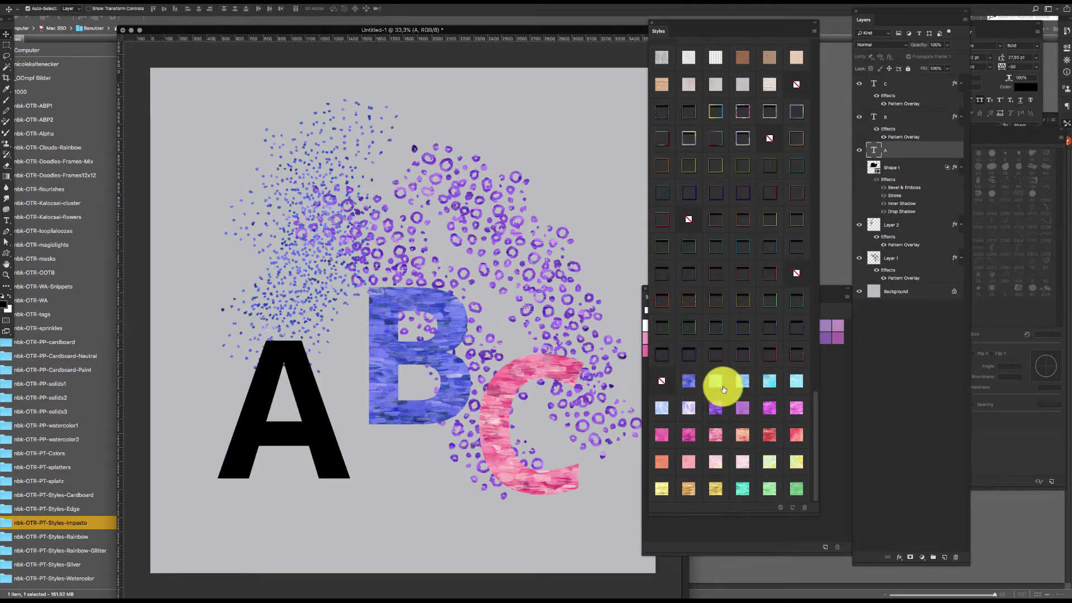
Step: Try light blue, coral and yellow impasto styles on the A, settle on the multicolour turquoise-blue one, and move the letter up beside the B
left_click(771, 382)
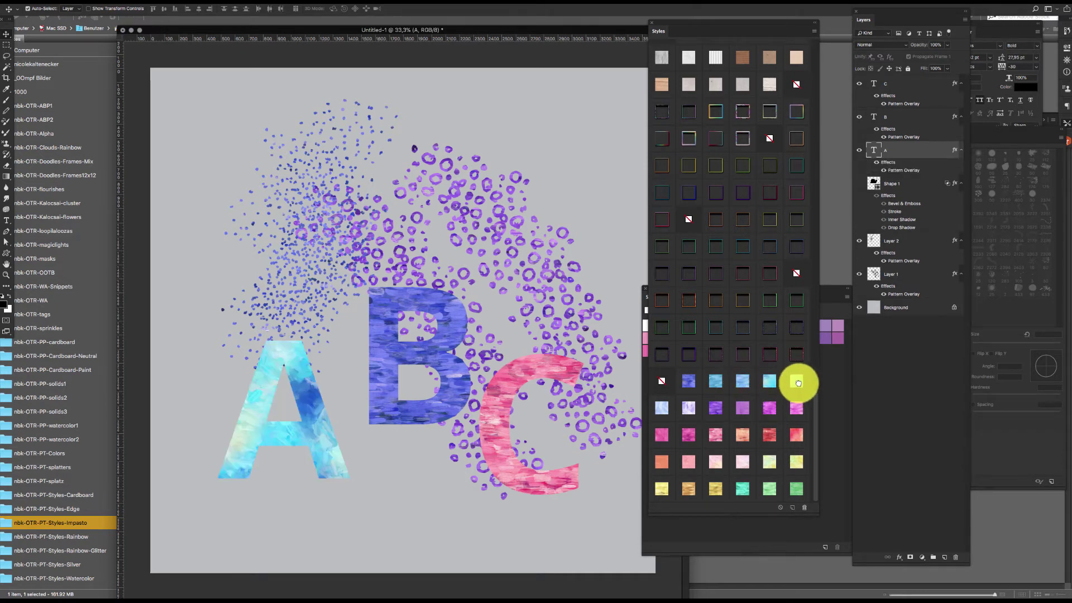
left_click(799, 383)
left_click(797, 430)
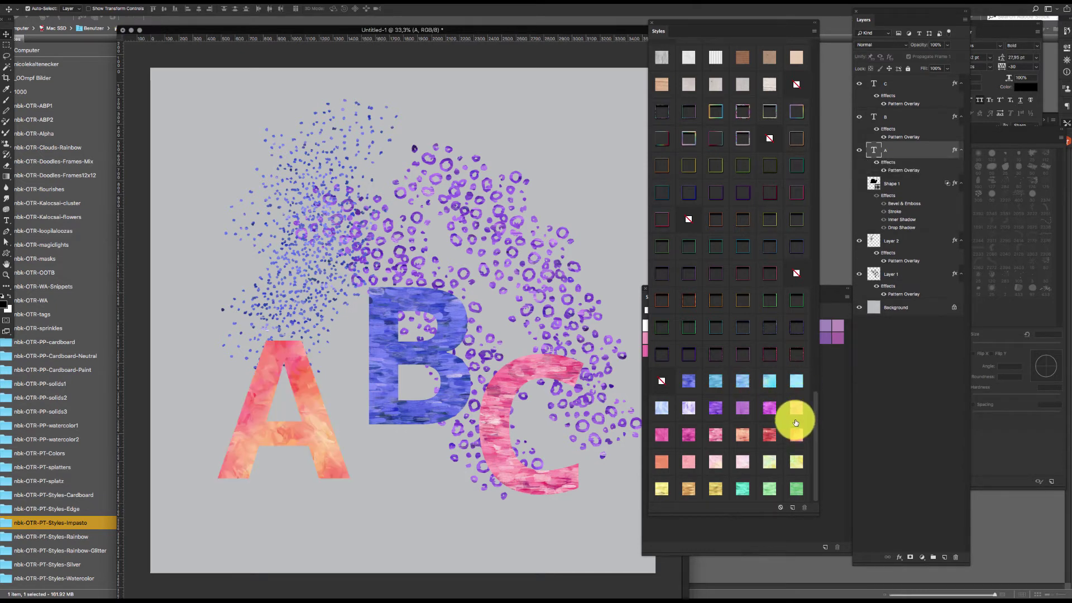
left_click(772, 461)
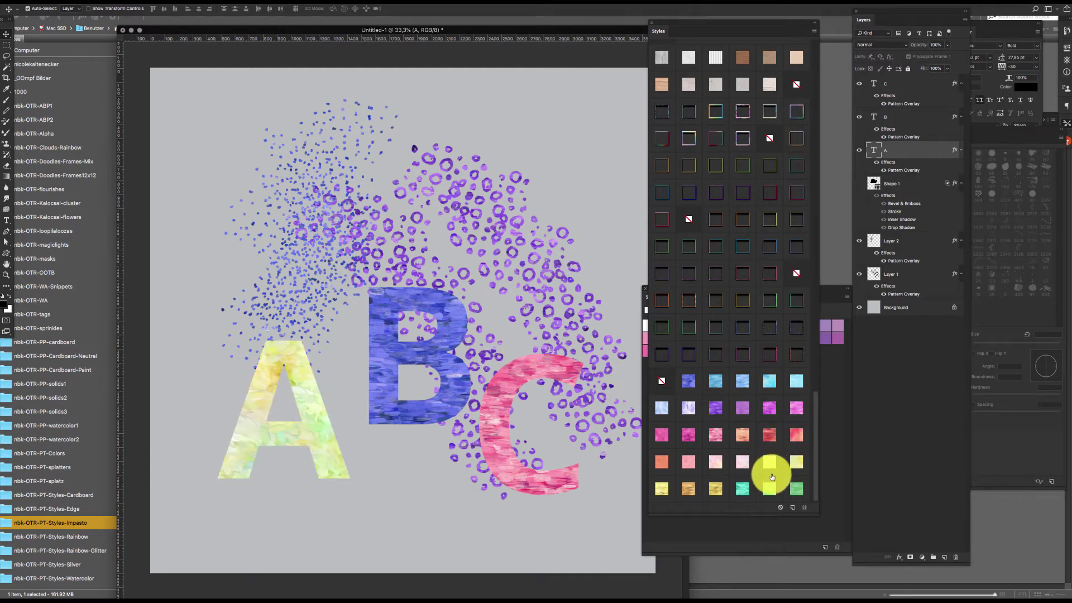
left_click(797, 404)
left_click(795, 379)
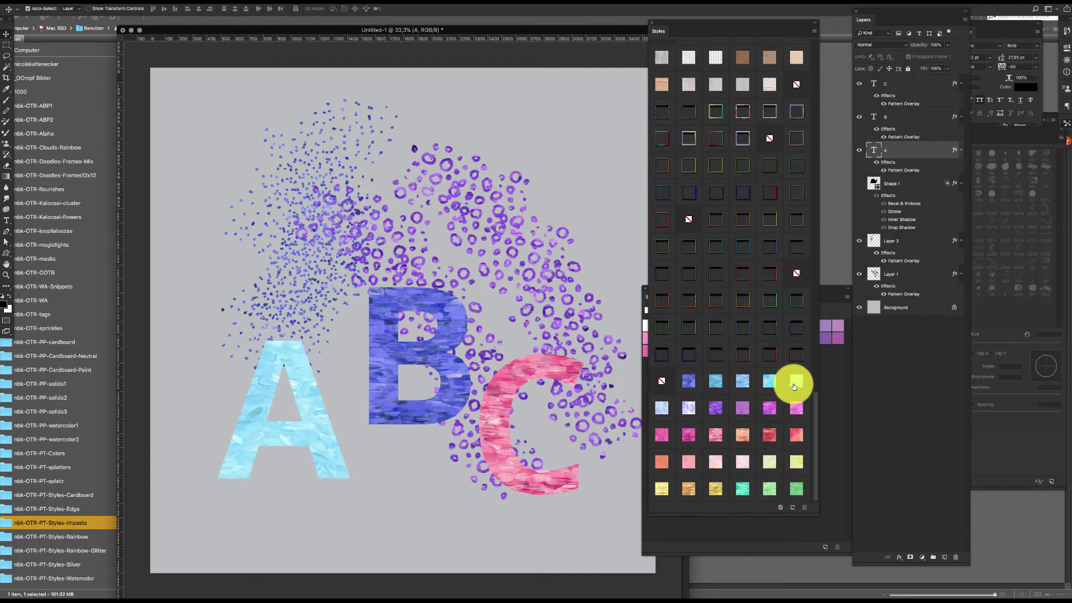
left_click(765, 378)
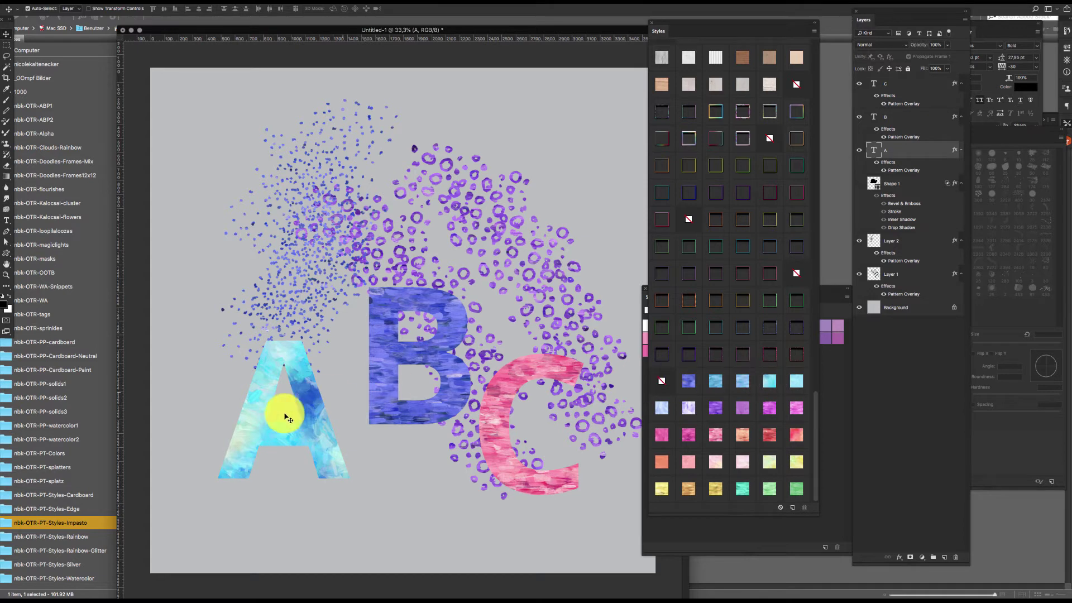
left_click_drag(328, 451, 337, 403)
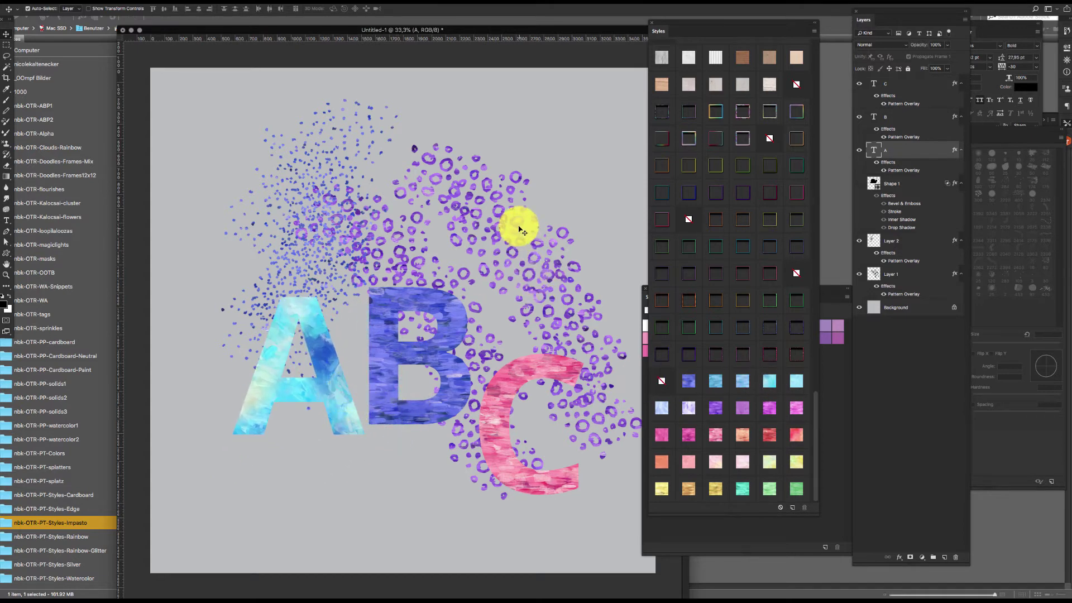
Step: Give Layer 1's circle stamps a golden-brown impasto style and adjust the scale of the layer's effects
left_click(515, 223)
left_click(689, 489)
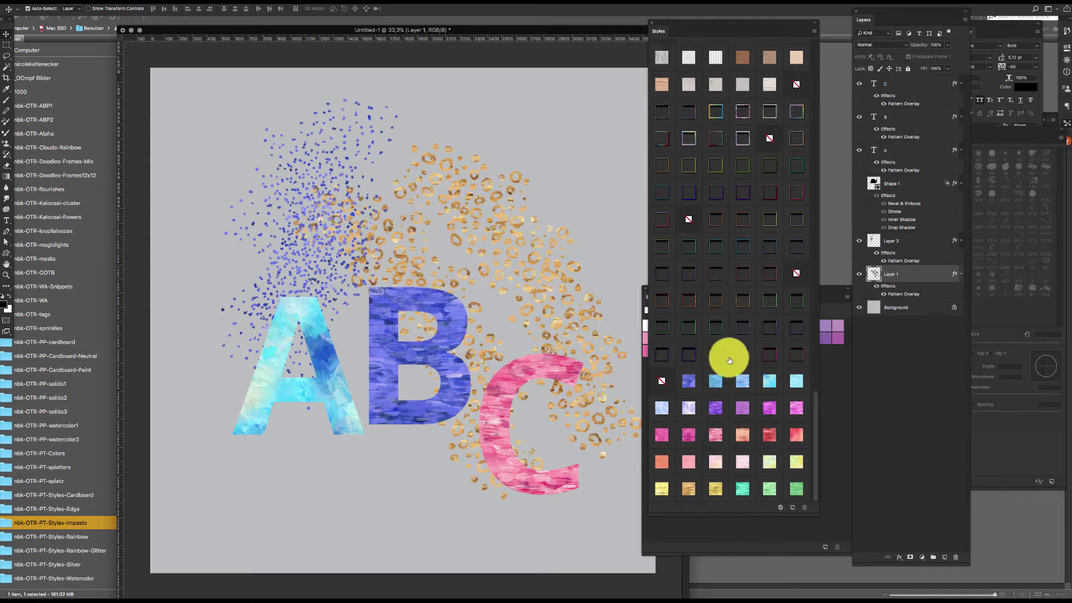
right_click(968, 272)
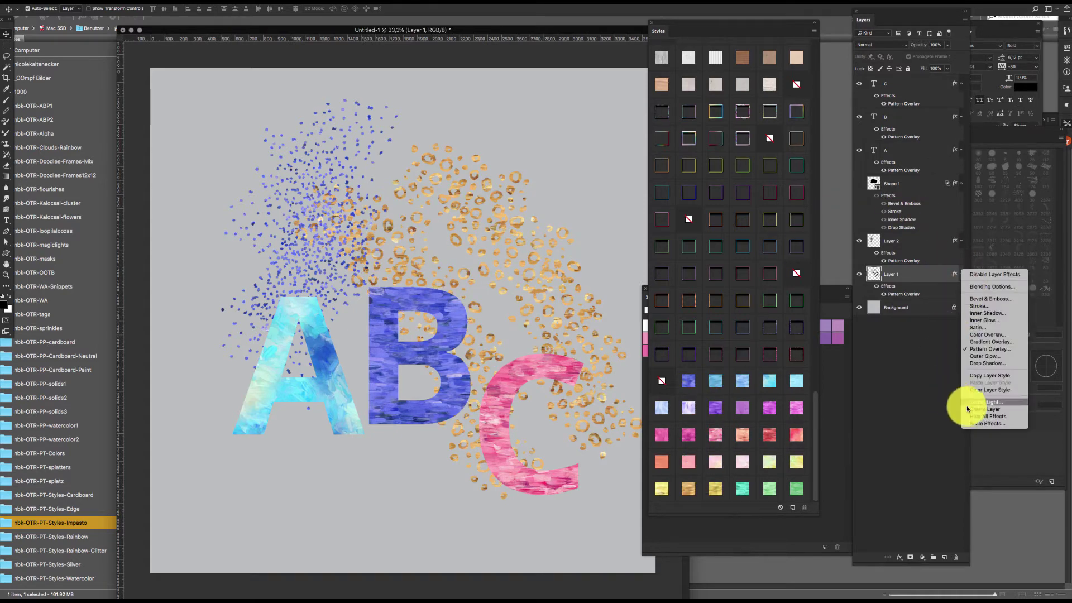
left_click(983, 423)
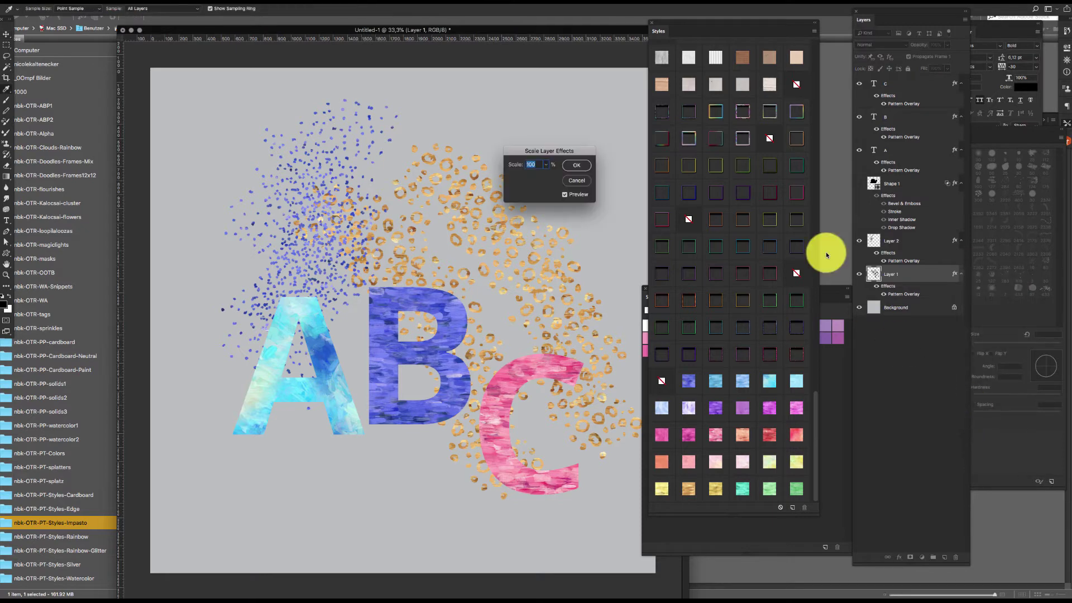
left_click_drag(544, 177, 564, 178)
key("Return")
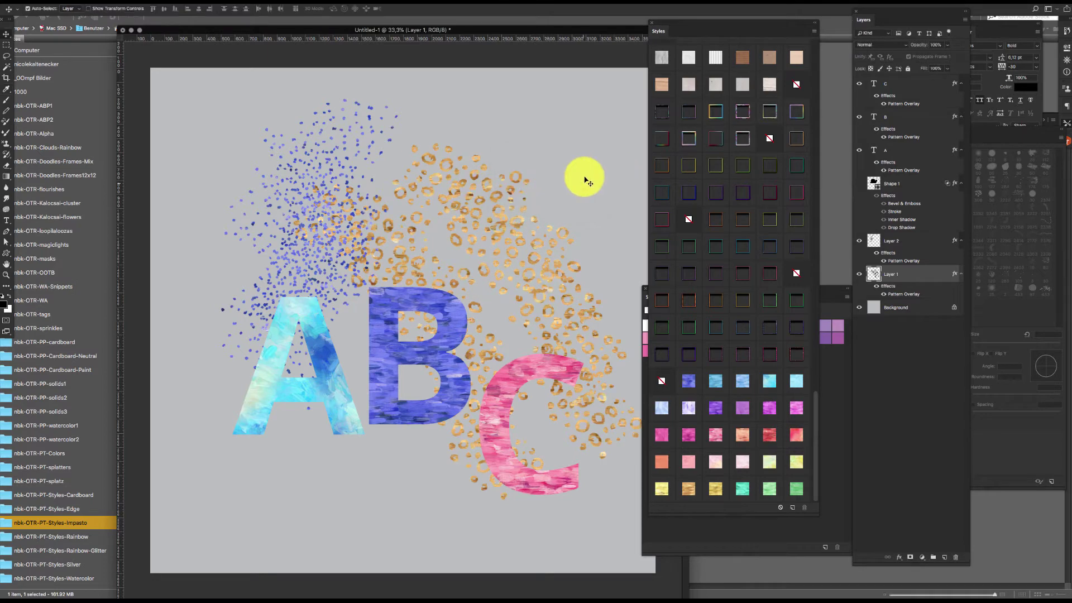
Step: Shift the letter B slightly toward the C, try coral and yellow impasto styles on it, and settle on the green one
left_click_drag(457, 329, 471, 356)
left_click(771, 438)
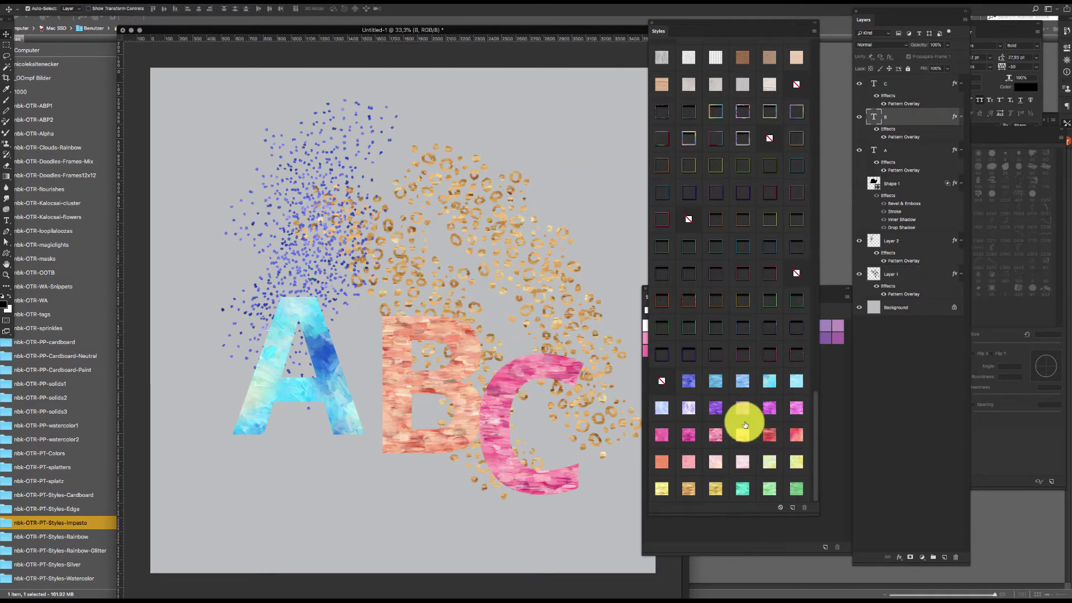
left_click(772, 459)
left_click(789, 464)
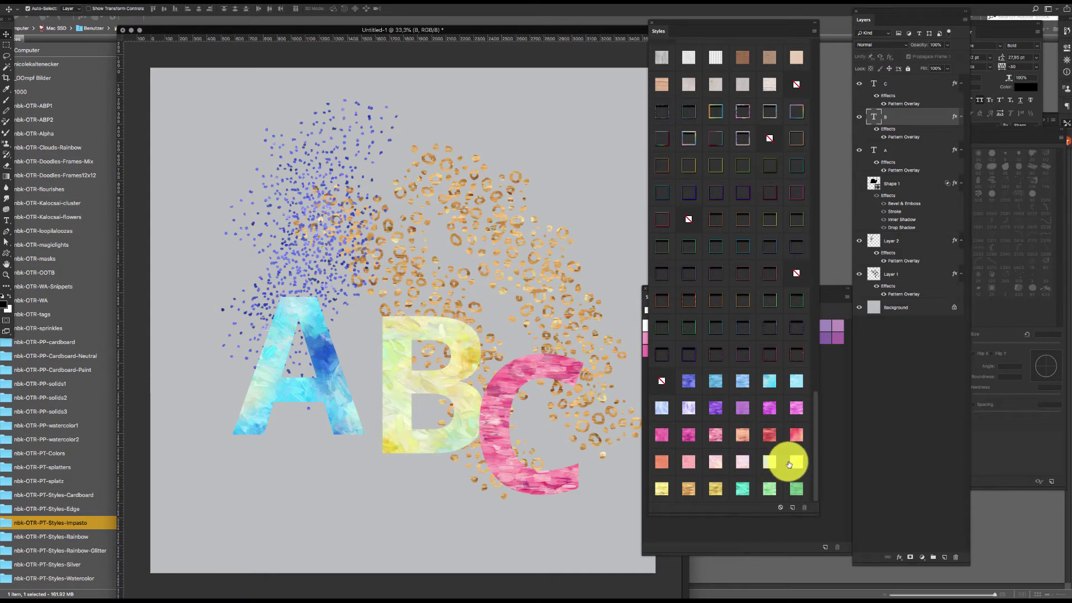
left_click(789, 481)
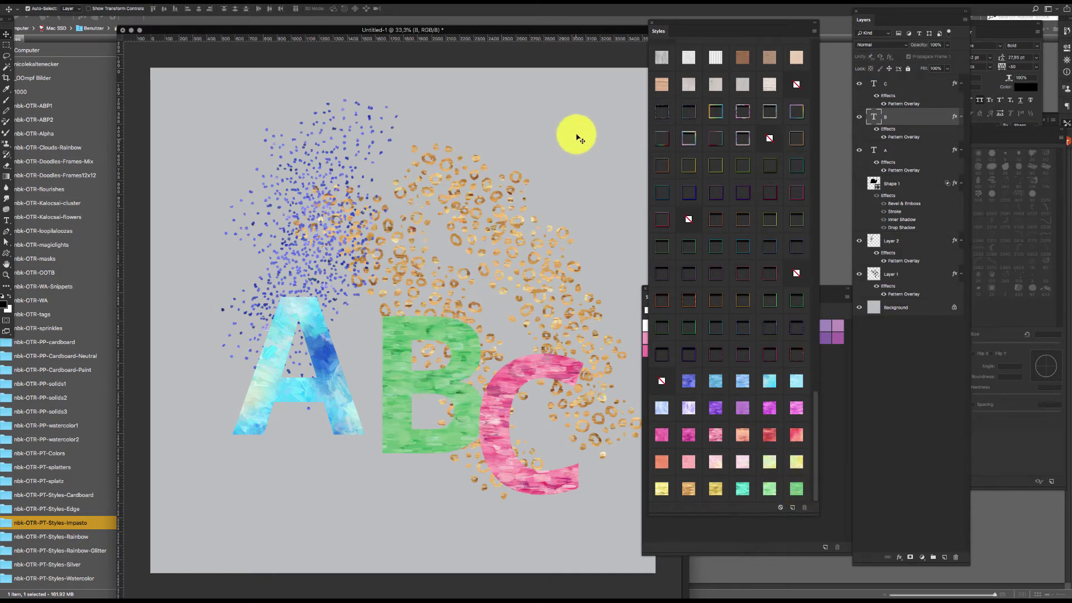
Step: Select the three letters and both brush stamp layers on the canvas and delete them
left_click_drag(577, 112, 220, 371)
key("Delete")
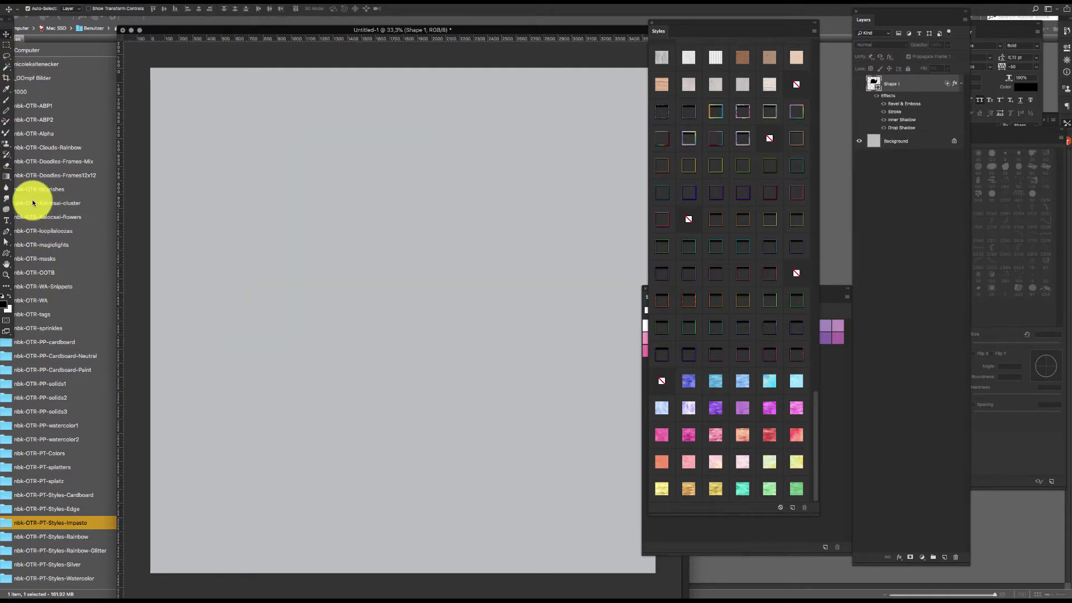
Step: Activate the Brush tool and add two new empty layers above Shape 1
left_click(7, 100)
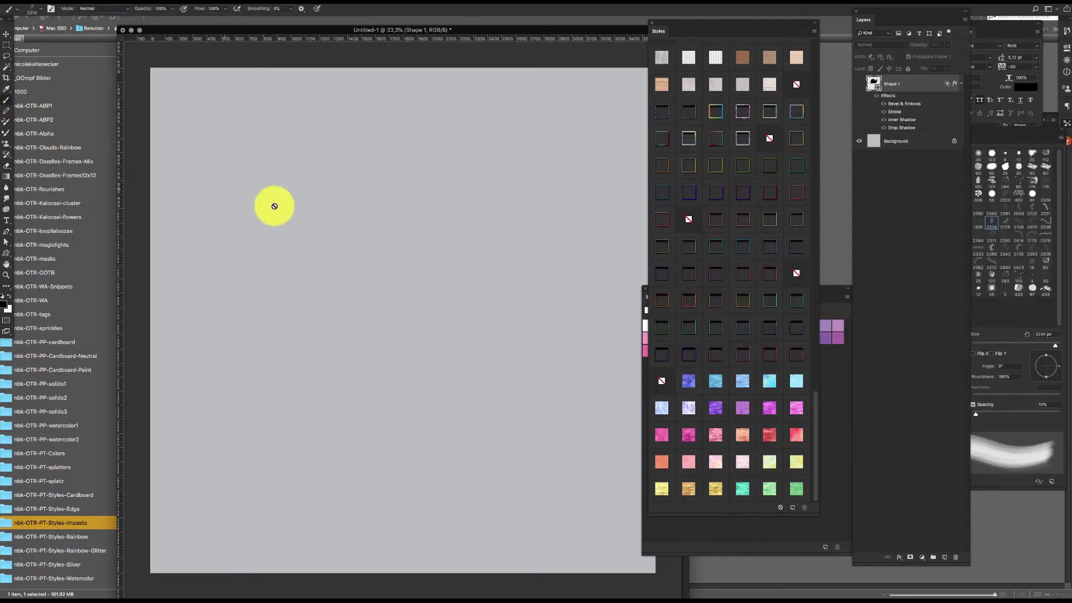
left_click(608, 186)
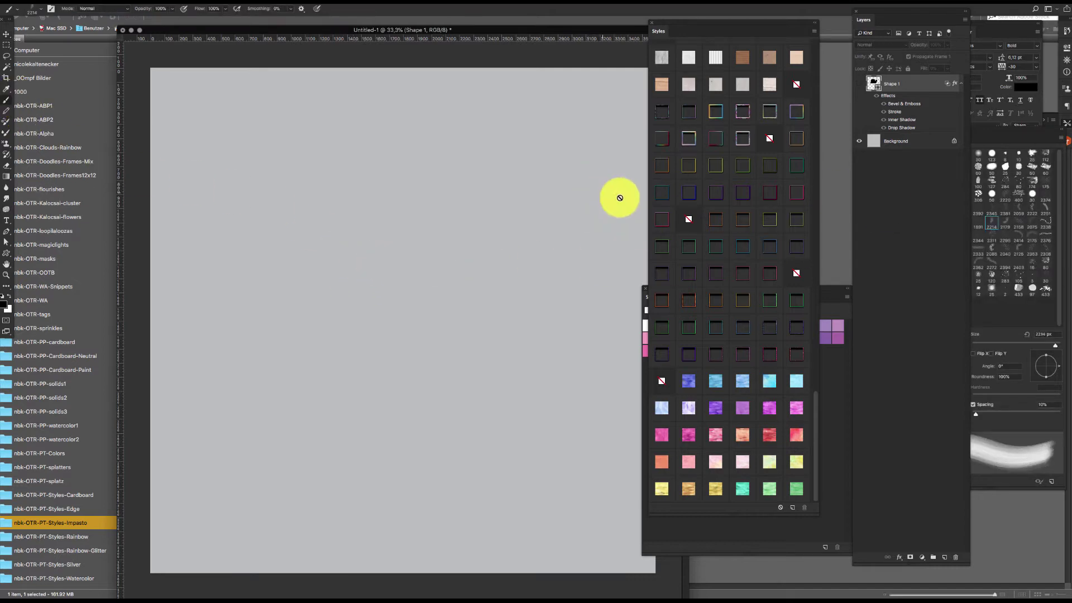
left_click(945, 559)
left_click(945, 558)
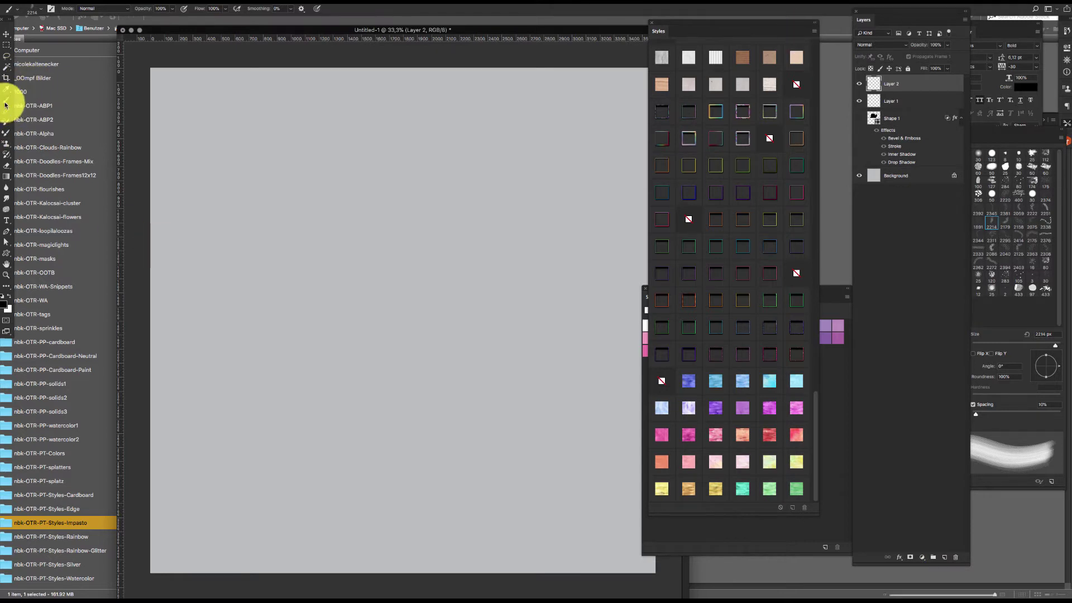
Step: Try the 2214 px dotted splatz brush with one stroke on Layer 2, and clear the layer's contents
mouse_move(396, 293)
left_mouse_down()
mouse_move(402, 306)
mouse_move(390, 219)
left_mouse_up()
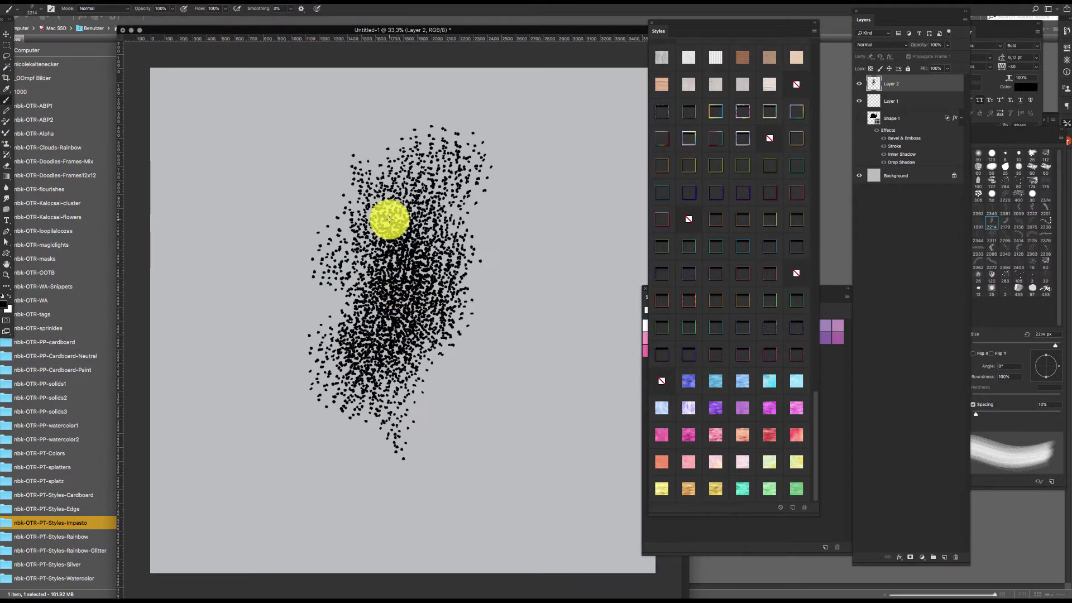
key("super+a")
key("BackSpace")
Step: Try Kyle's All Purpose Blend and Scratch Blend from the Special Effects Brushes on Layer 2
right_click(394, 268)
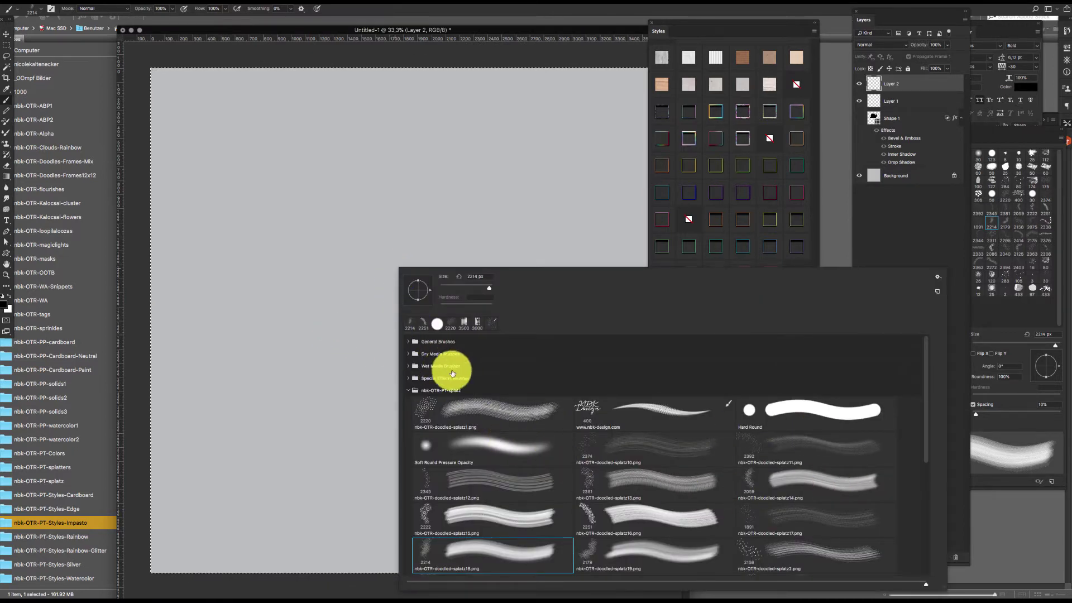
left_click(409, 378)
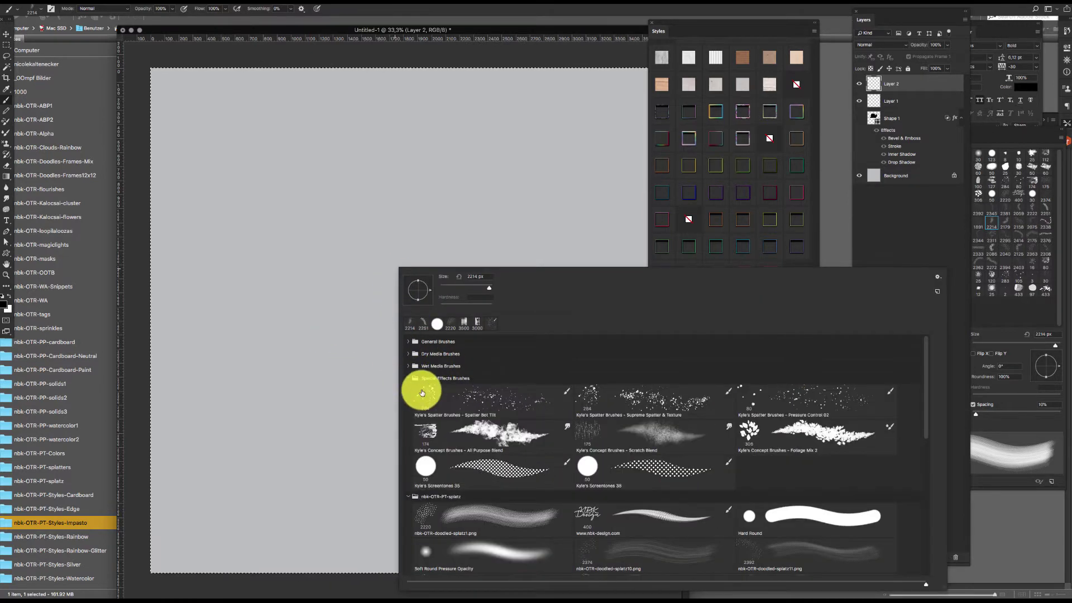
left_click(498, 440)
left_click(373, 309)
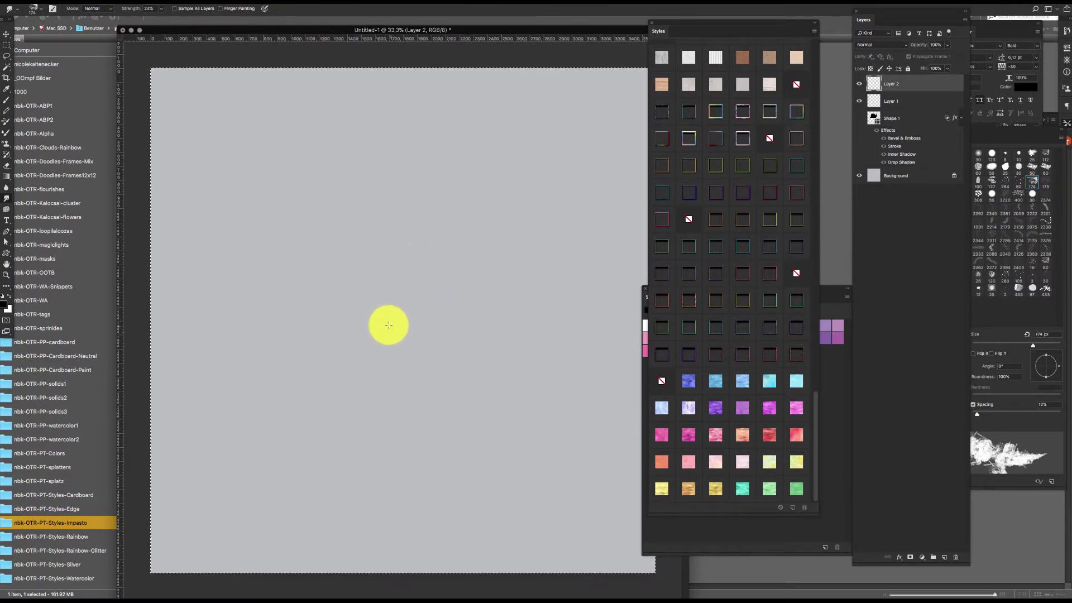
right_click(391, 320)
left_click(656, 431)
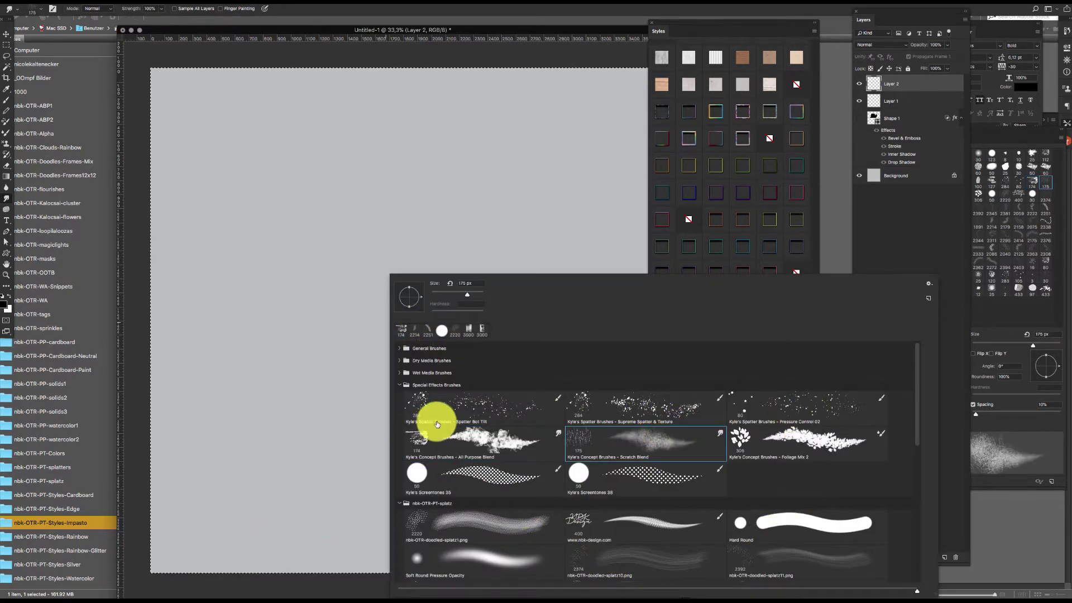
Step: Paint a broad black spatter across Layer 2 with Kyle's Spatter Bot Tilt brush and apply the violet-blue impasto style
left_click(419, 407)
key("Return")
mouse_move(375, 315)
left_mouse_down()
mouse_move(380, 292)
mouse_move(411, 294)
mouse_move(433, 313)
mouse_move(426, 318)
mouse_move(407, 248)
mouse_move(416, 359)
mouse_move(475, 292)
mouse_move(504, 309)
mouse_move(424, 370)
mouse_move(288, 355)
mouse_move(330, 352)
mouse_move(407, 386)
mouse_move(436, 299)
mouse_move(497, 204)
mouse_move(552, 218)
mouse_move(559, 260)
mouse_move(482, 233)
mouse_move(416, 233)
mouse_move(341, 270)
mouse_move(218, 225)
mouse_move(180, 244)
mouse_move(194, 196)
mouse_move(248, 223)
mouse_move(272, 295)
mouse_move(318, 312)
mouse_move(308, 347)
mouse_move(341, 317)
mouse_move(440, 313)
mouse_move(479, 333)
mouse_move(472, 307)
mouse_move(520, 385)
mouse_move(505, 368)
mouse_move(561, 356)
mouse_move(601, 415)
mouse_move(567, 259)
mouse_move(568, 270)
mouse_move(519, 269)
mouse_move(583, 177)
mouse_move(581, 195)
mouse_move(544, 220)
mouse_move(244, 356)
mouse_move(203, 363)
mouse_move(182, 337)
mouse_move(200, 302)
mouse_move(334, 325)
left_mouse_up()
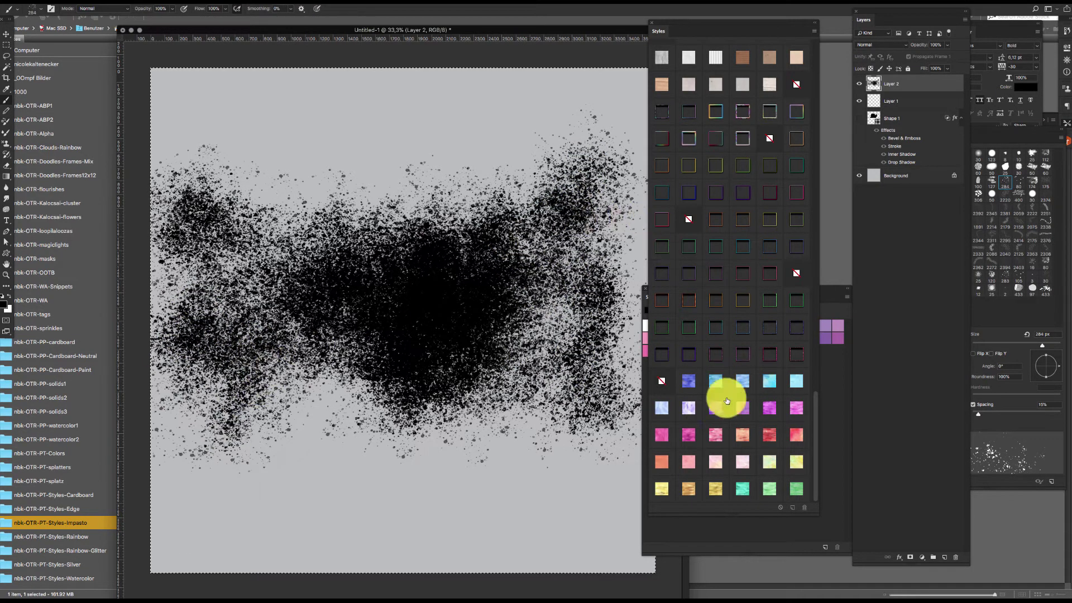
left_click(688, 380)
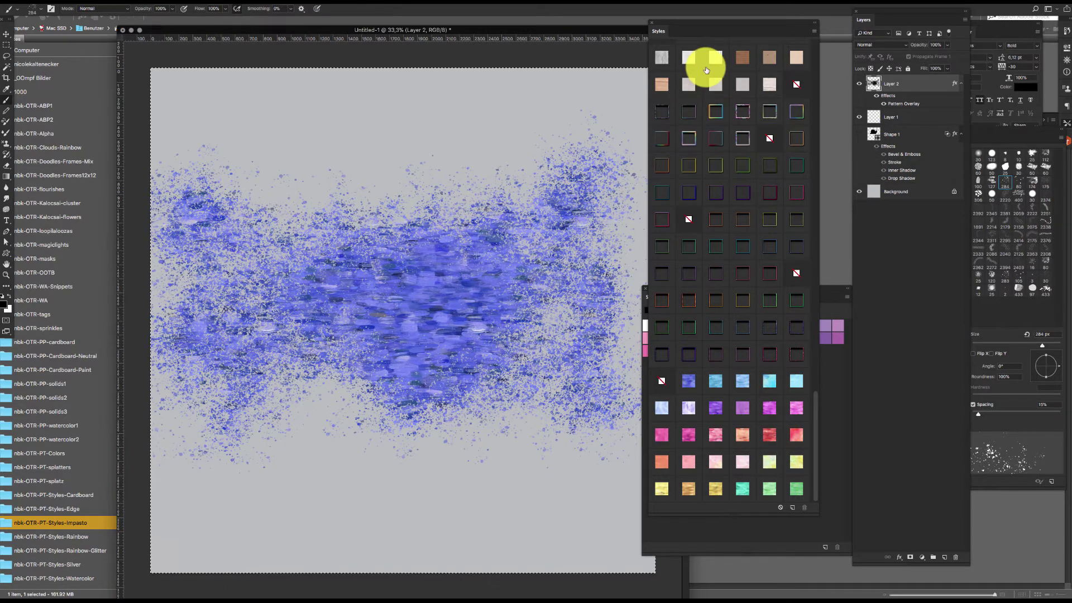
Step: Add Layer 3, paint a spatter overlapping the right part of the blue paint, and apply the turquoise-blue impasto style
key("super+shift+n")
key("Return")
mouse_move(502, 247)
left_mouse_down()
mouse_move(531, 245)
mouse_move(494, 173)
mouse_move(548, 262)
mouse_move(642, 273)
left_mouse_up()
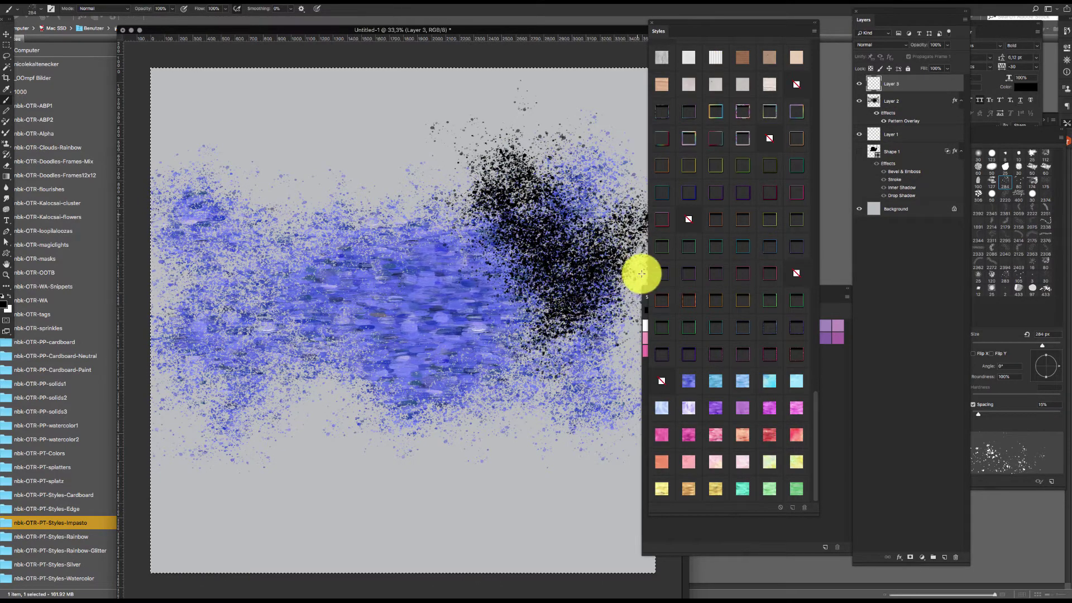
left_click(720, 379)
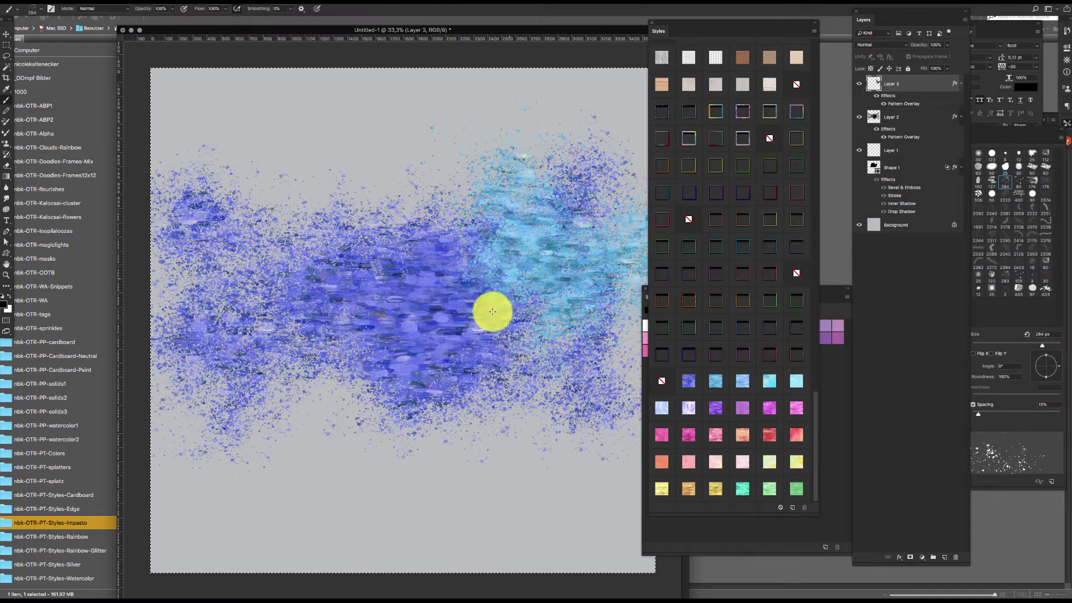
Step: Try Scratch Blend, paint wide strokes on Layer 3 with Kyle's Foliage Mix 2, and change the layer to the magenta impasto style
right_click(520, 402)
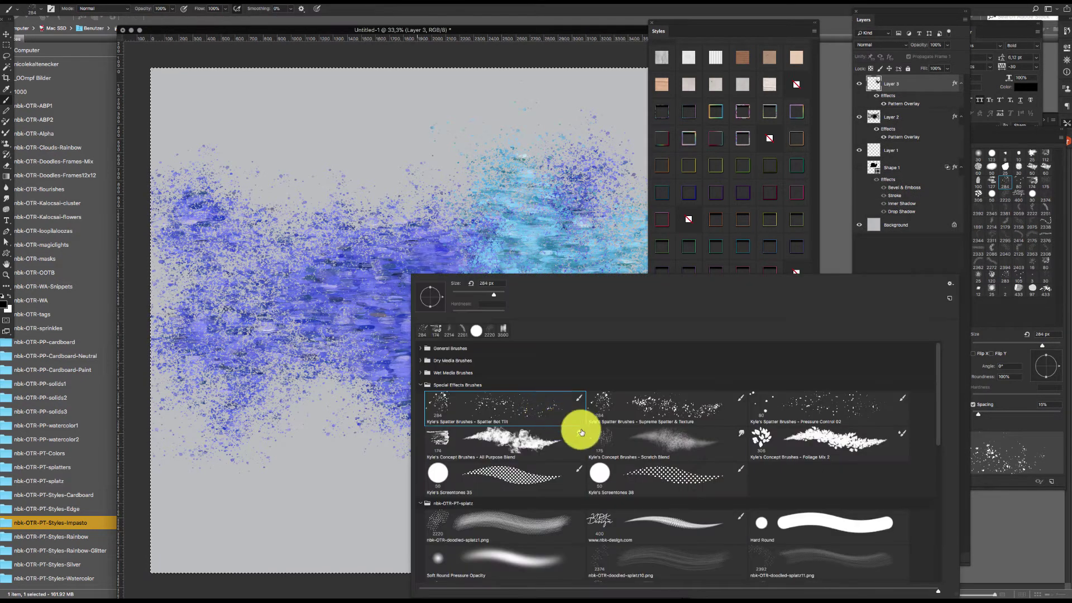
double_click(658, 436)
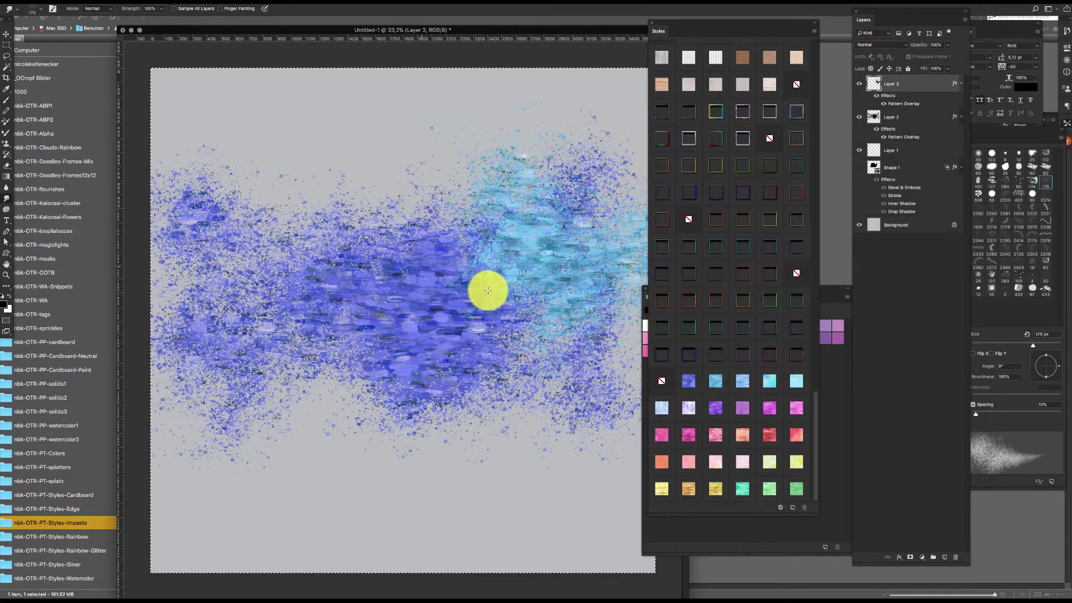
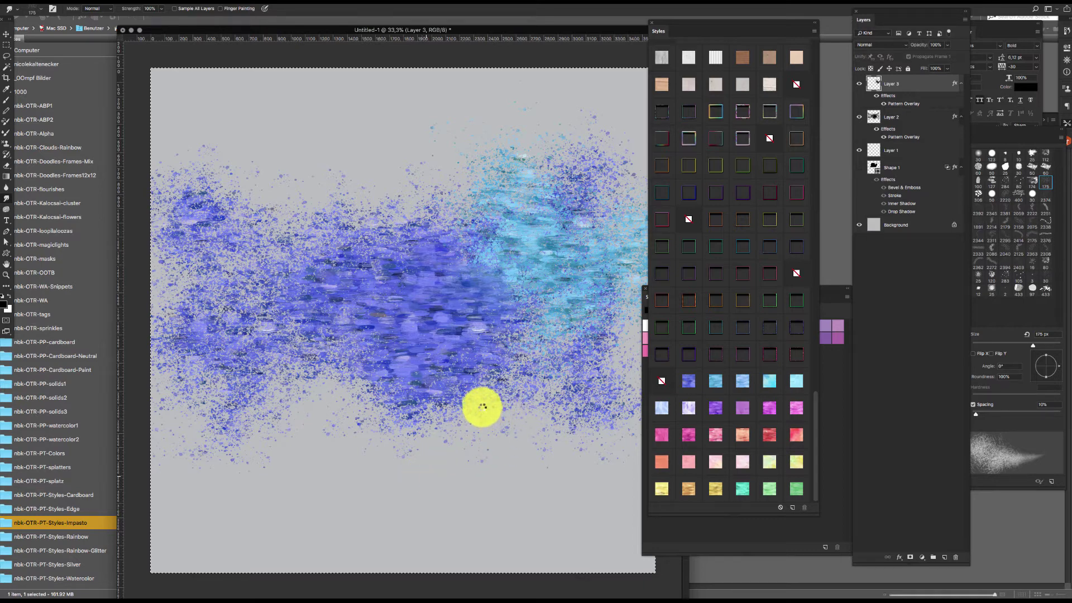
right_click(482, 410)
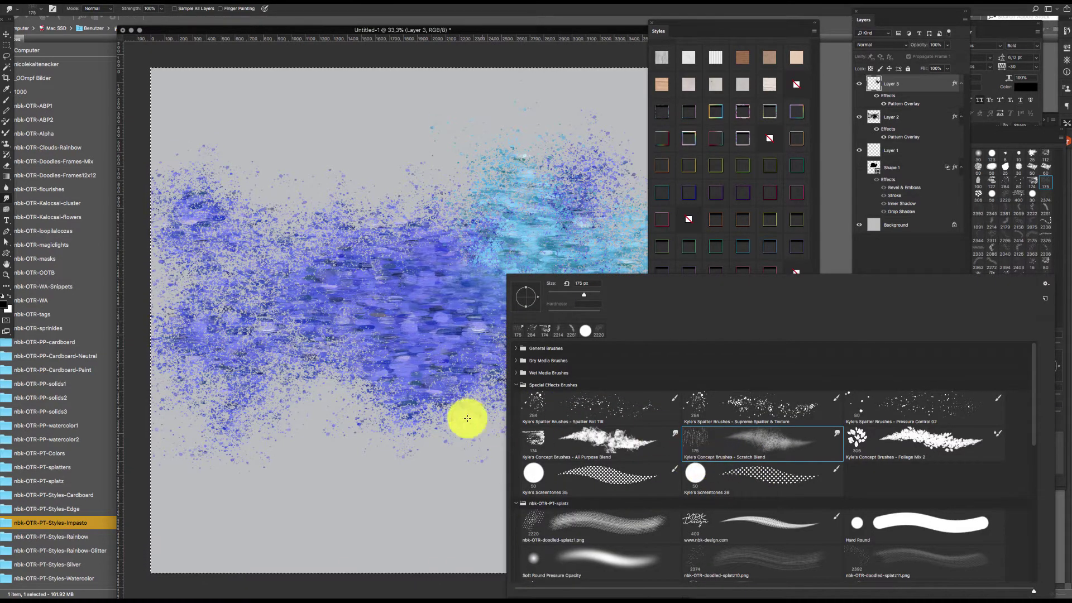
left_click(913, 438)
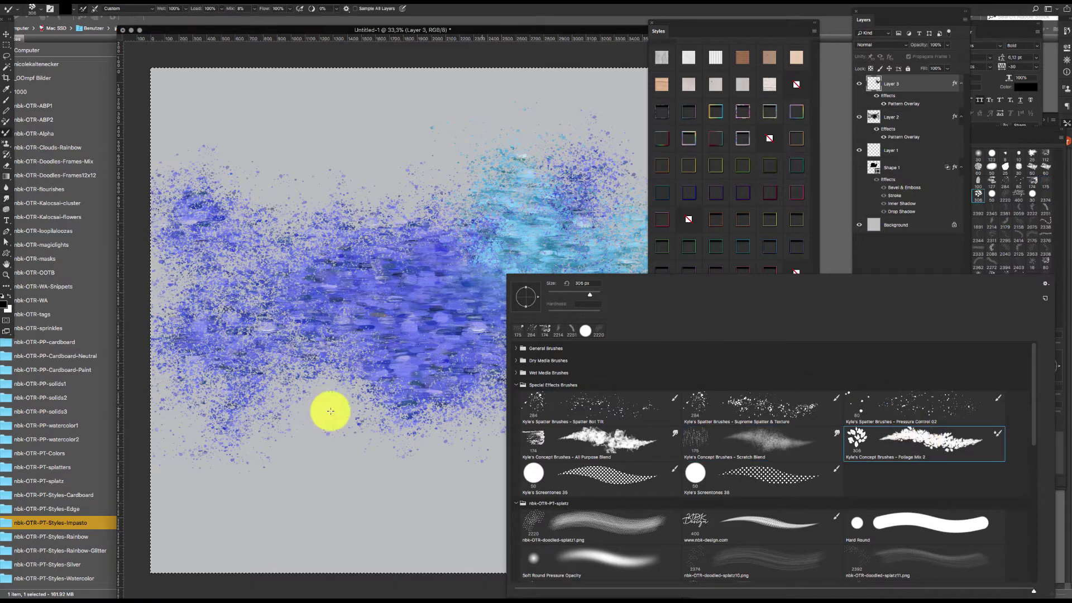
mouse_move(382, 449)
left_mouse_down()
mouse_move(406, 452)
mouse_move(468, 398)
mouse_move(488, 415)
mouse_move(459, 345)
mouse_move(489, 368)
mouse_move(522, 362)
mouse_move(544, 312)
mouse_move(584, 343)
mouse_move(585, 324)
mouse_move(546, 305)
mouse_move(505, 328)
mouse_move(368, 351)
mouse_move(293, 405)
mouse_move(412, 384)
mouse_move(283, 383)
mouse_move(194, 271)
mouse_move(168, 280)
mouse_move(172, 262)
mouse_move(311, 318)
left_mouse_up()
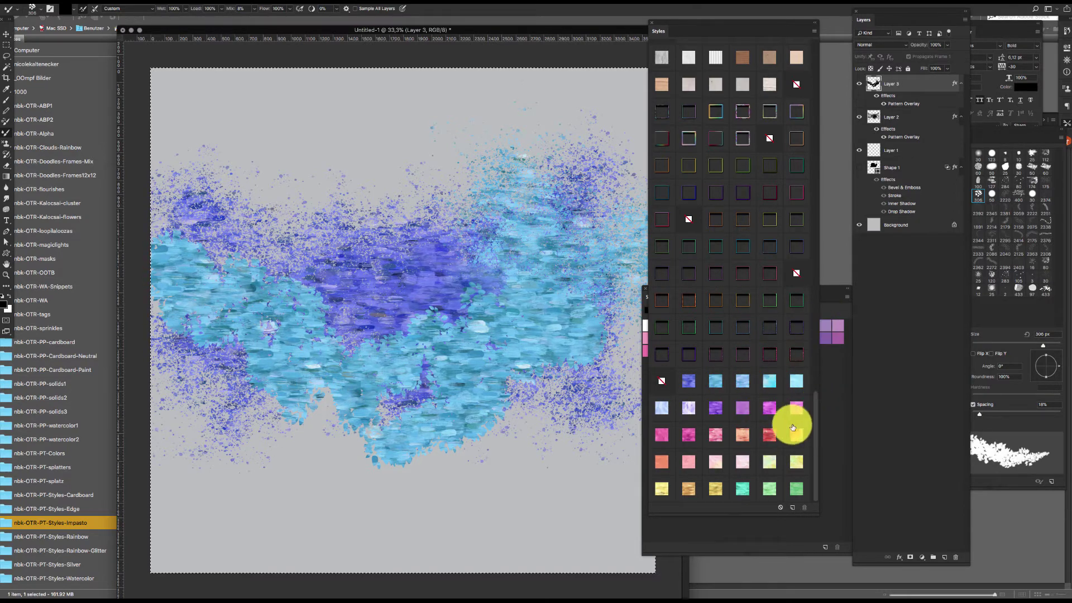
left_click(769, 400)
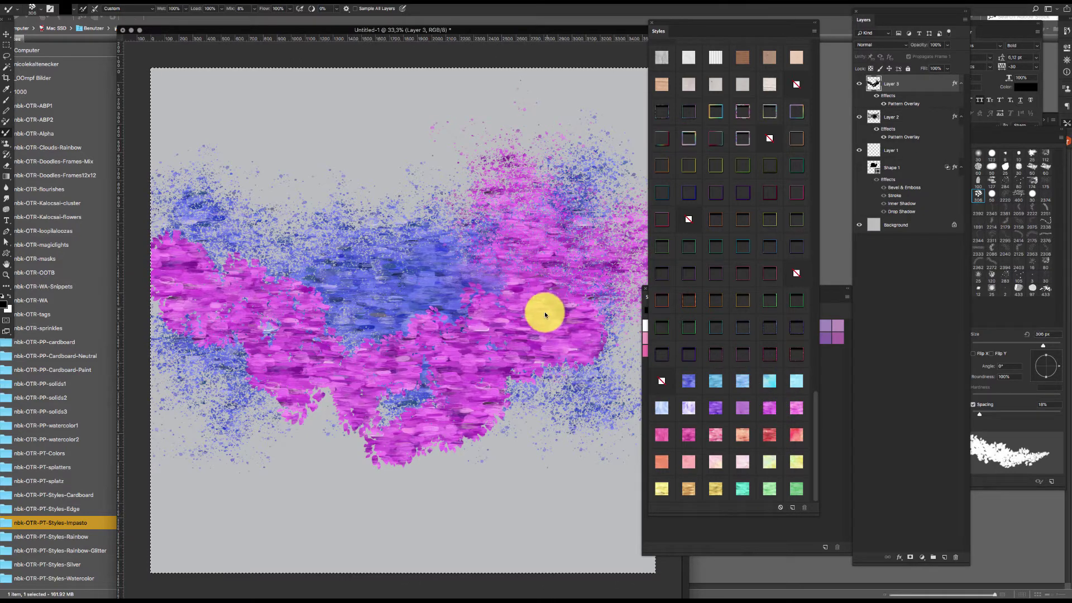
Step: Paint a narrow zigzag above the centre of Layer 3 with Kyle's Real Oils Round Flex Wet from the Wet Media Brushes
right_click(544, 312)
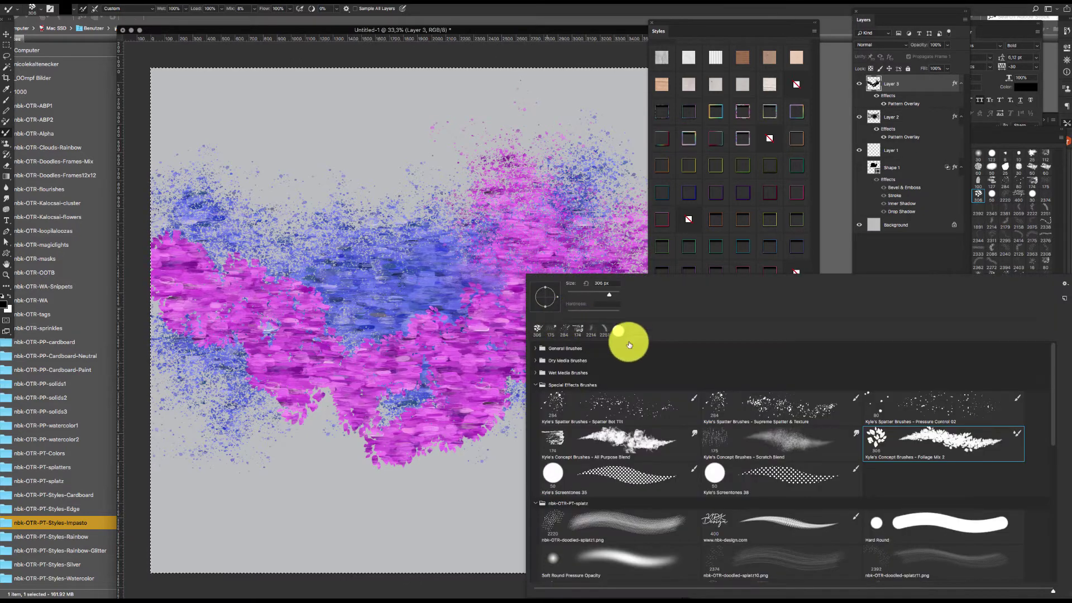
left_click(536, 374)
left_click(782, 427)
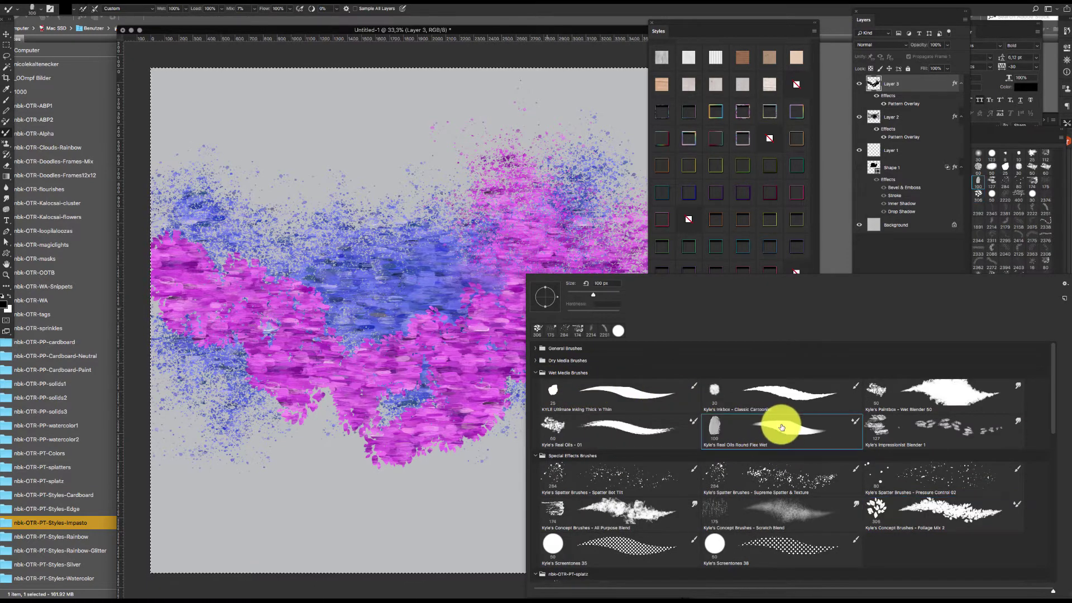
left_click(412, 289)
left_click_drag(426, 251, 469, 220)
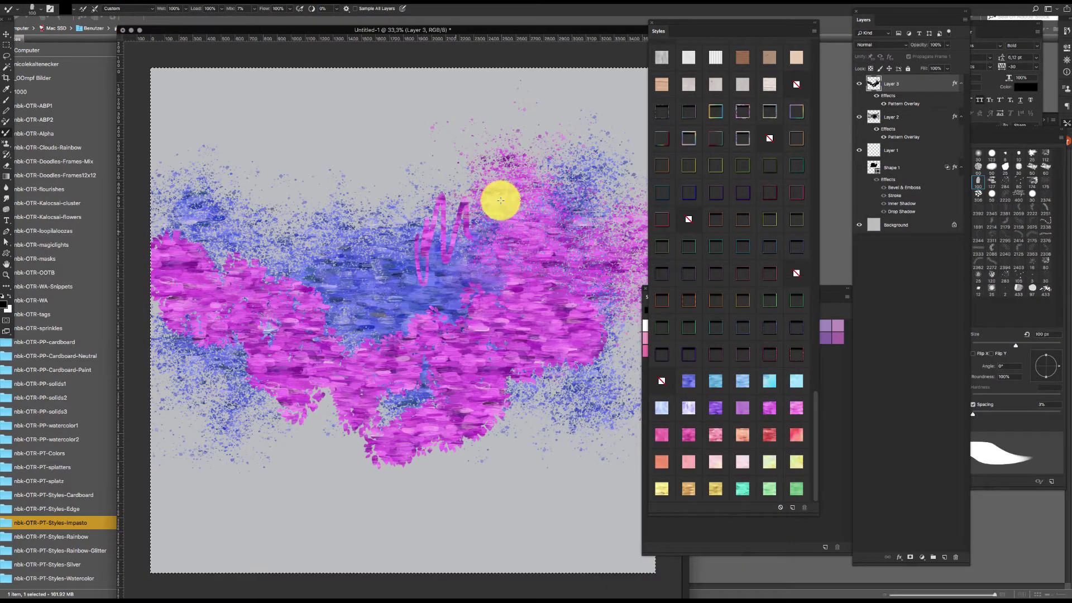
Step: Try Kyle's Paintbox Wet Blender 50, switch to Impressionist Blender 1, and smear the magenta paint on Layer 3 across the canvas
right_click(548, 221)
left_click(969, 335)
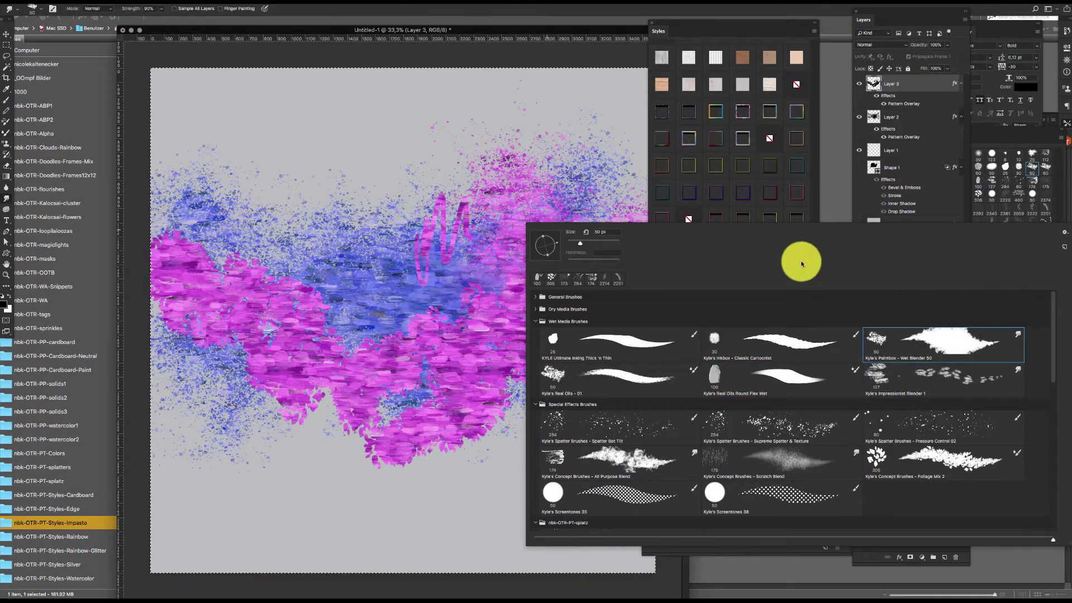
left_click(341, 254)
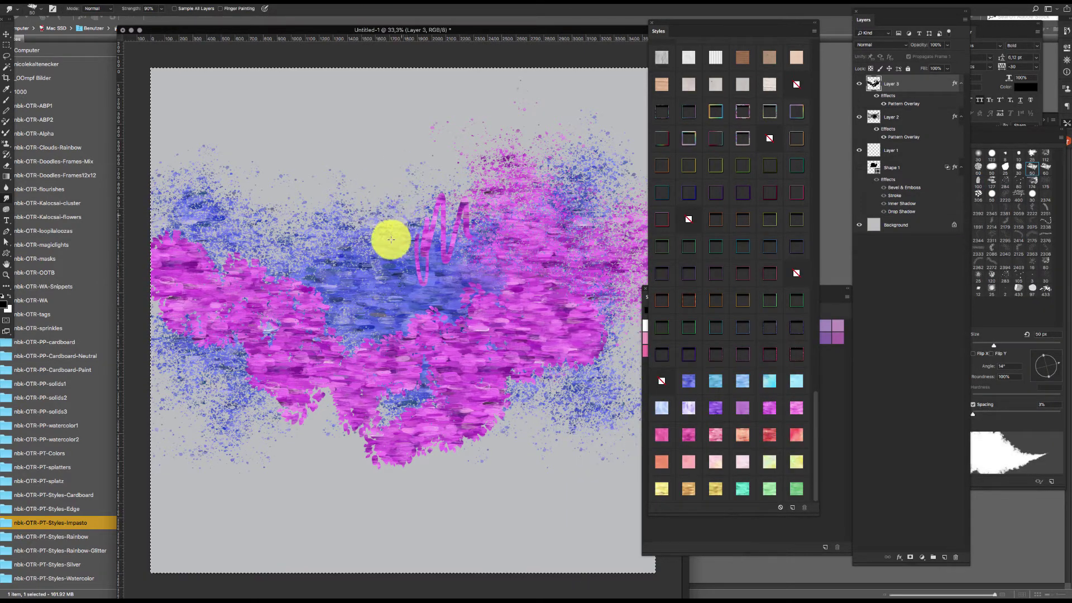
right_click(468, 322)
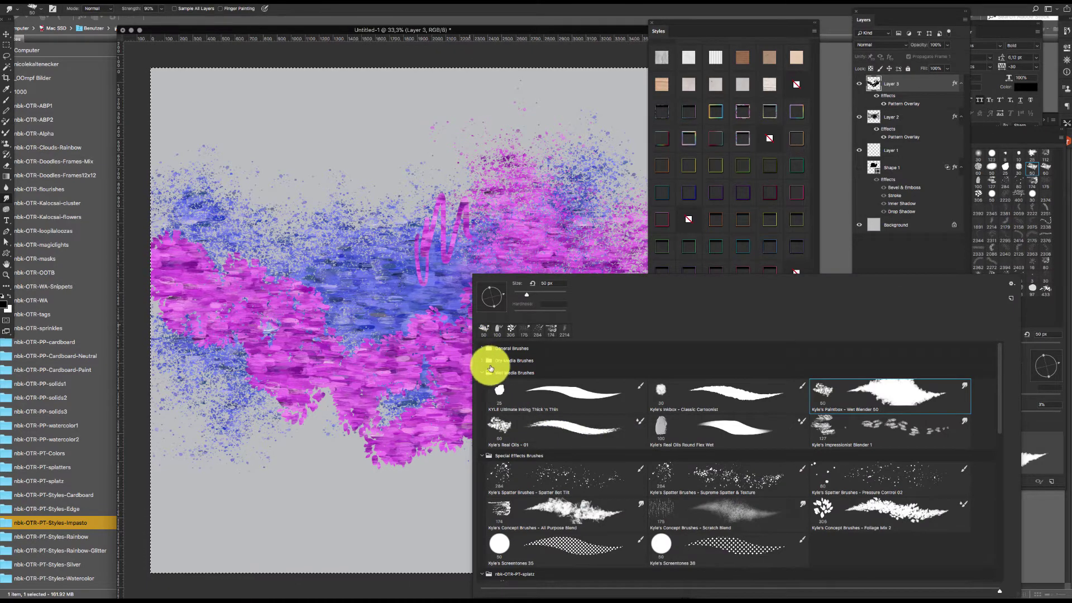
double_click(824, 418)
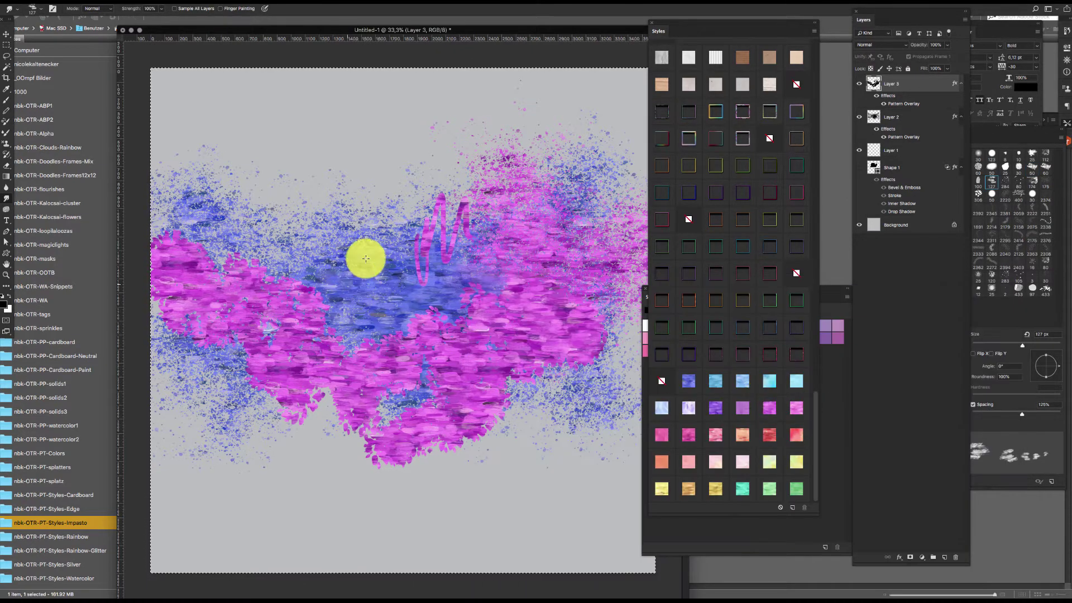
mouse_move(385, 284)
left_mouse_down()
mouse_move(381, 313)
mouse_move(391, 317)
mouse_move(430, 303)
mouse_move(441, 274)
mouse_move(433, 310)
mouse_move(450, 280)
mouse_move(450, 342)
mouse_move(436, 315)
mouse_move(345, 388)
mouse_move(285, 334)
mouse_move(268, 284)
mouse_move(255, 314)
mouse_move(270, 379)
mouse_move(422, 372)
mouse_move(508, 308)
mouse_move(539, 323)
mouse_move(544, 352)
mouse_move(603, 294)
mouse_move(561, 280)
mouse_move(555, 256)
mouse_move(528, 233)
mouse_move(554, 238)
mouse_move(554, 222)
mouse_move(567, 291)
mouse_move(559, 322)
mouse_move(536, 336)
mouse_move(527, 378)
mouse_move(476, 398)
mouse_move(469, 429)
mouse_move(409, 459)
mouse_move(393, 437)
mouse_move(358, 507)
mouse_move(336, 494)
mouse_move(322, 417)
mouse_move(298, 405)
mouse_move(277, 440)
mouse_move(259, 435)
mouse_move(234, 323)
mouse_move(222, 332)
mouse_move(293, 399)
mouse_move(387, 421)
mouse_move(406, 392)
mouse_move(432, 286)
mouse_move(491, 243)
mouse_move(535, 310)
left_mouse_up()
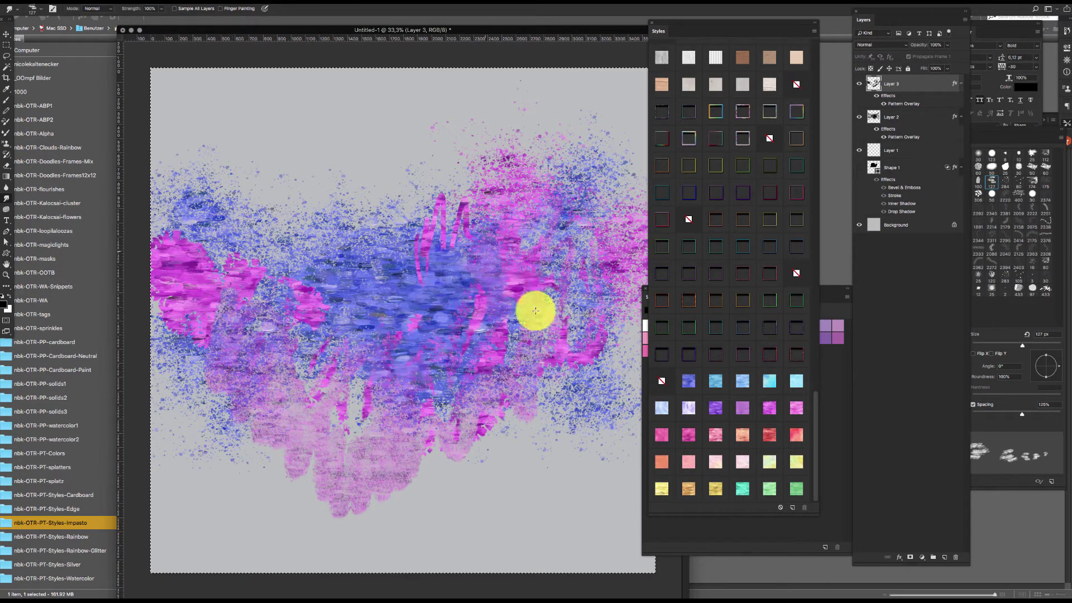
Step: Try pink and coral impasto styles on Layer 3 and settle on the multicolour red-orange one
left_click(717, 434)
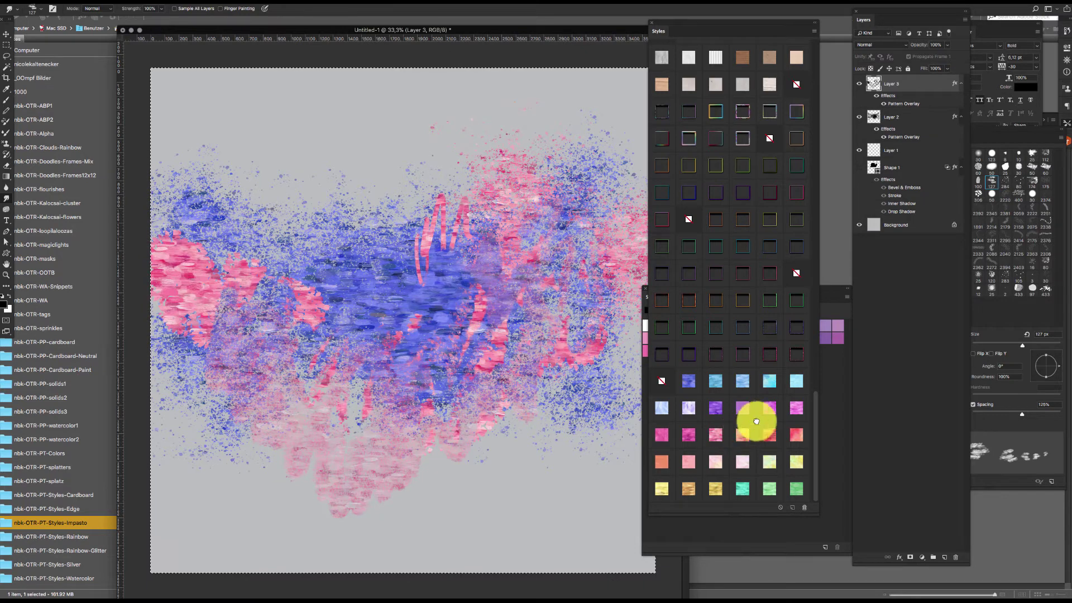
left_click(747, 431)
left_click(796, 435)
Step: Choose Kyle's Screentones 35 brush, enlarge it to 175 px, and paint loose translucent strokes over the artwork on Layer 3
right_click(446, 359)
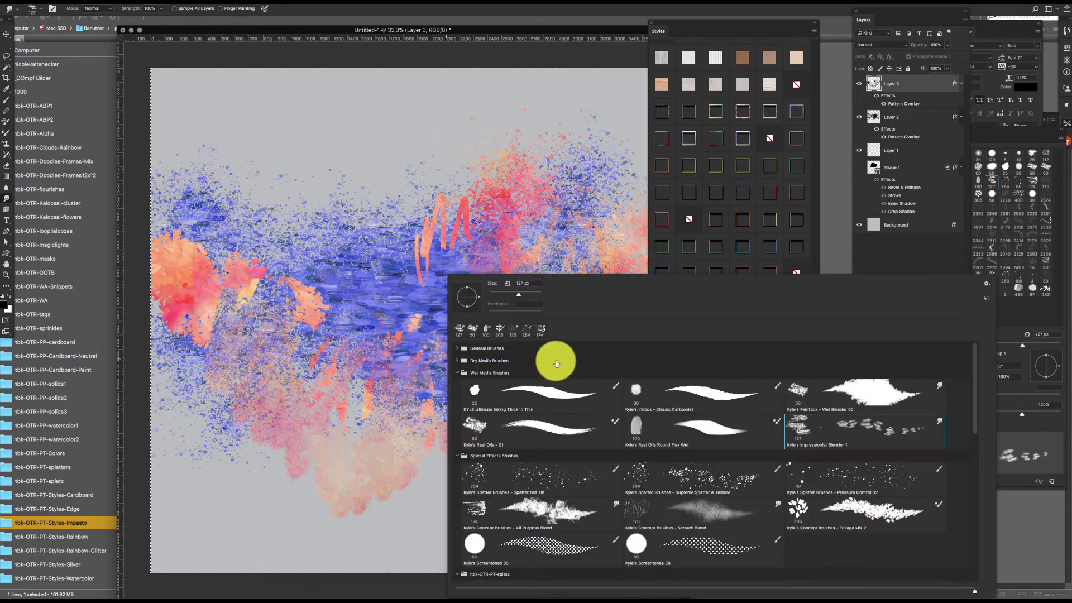
double_click(541, 550)
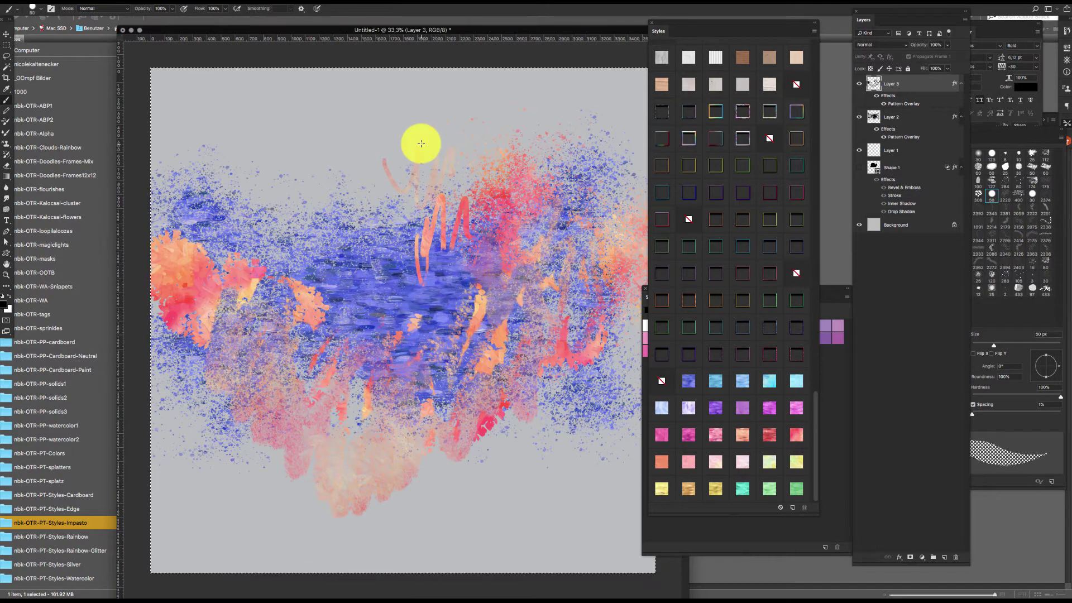
key("bracketright")
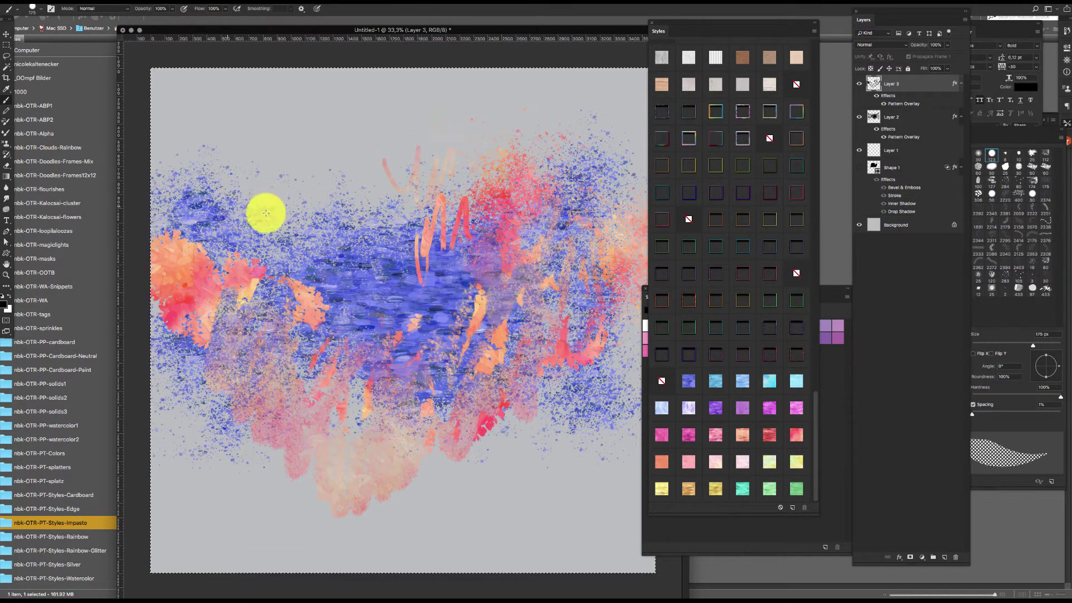
mouse_move(328, 193)
left_mouse_down()
mouse_move(386, 226)
mouse_move(408, 304)
mouse_move(442, 275)
mouse_move(449, 378)
mouse_move(462, 382)
mouse_move(481, 342)
mouse_move(509, 343)
mouse_move(519, 462)
mouse_move(510, 493)
mouse_move(473, 440)
mouse_move(445, 488)
left_mouse_up()
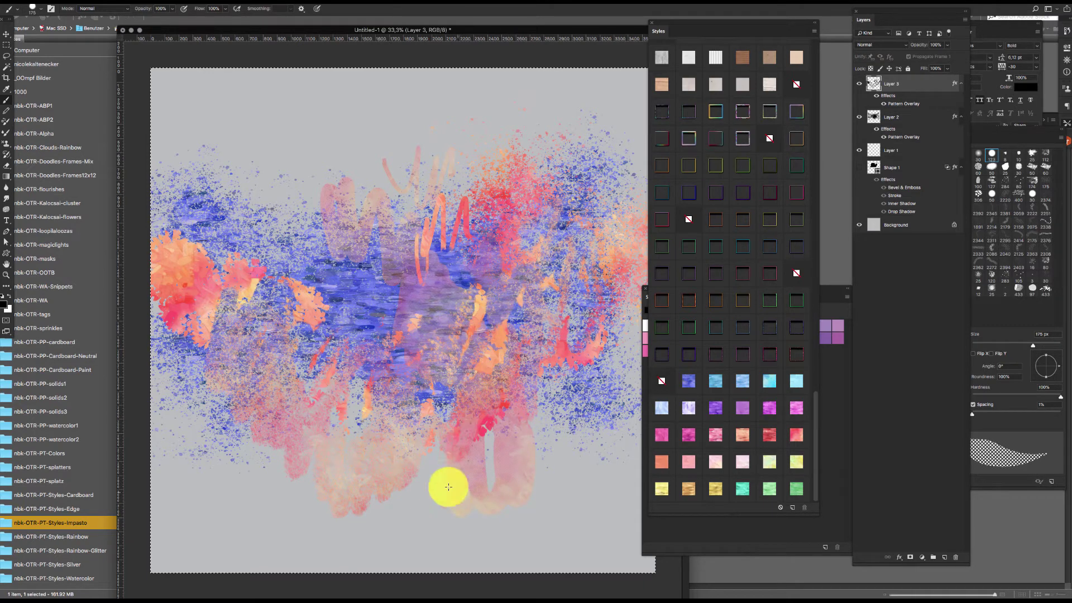
Step: In Bridge's nbk-OTR-PT-Styles-Rainbow folder, open nbk-OTR-PT-Styles-Rainbow.asl with Adobe Photoshop CC 2018 and bring the newly loaded styles into view
left_click(79, 536)
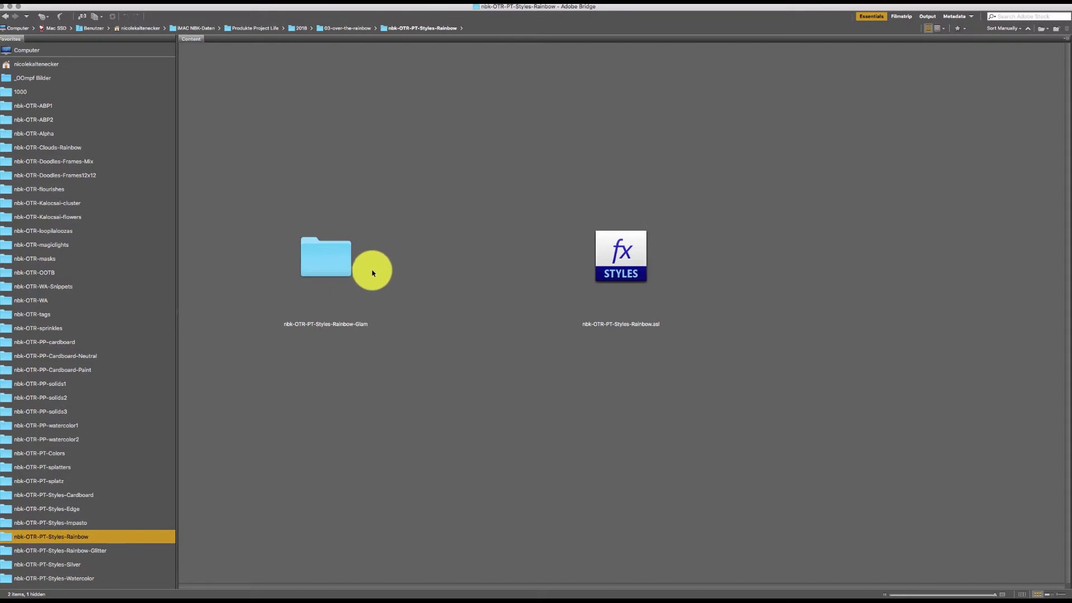
double_click(635, 227)
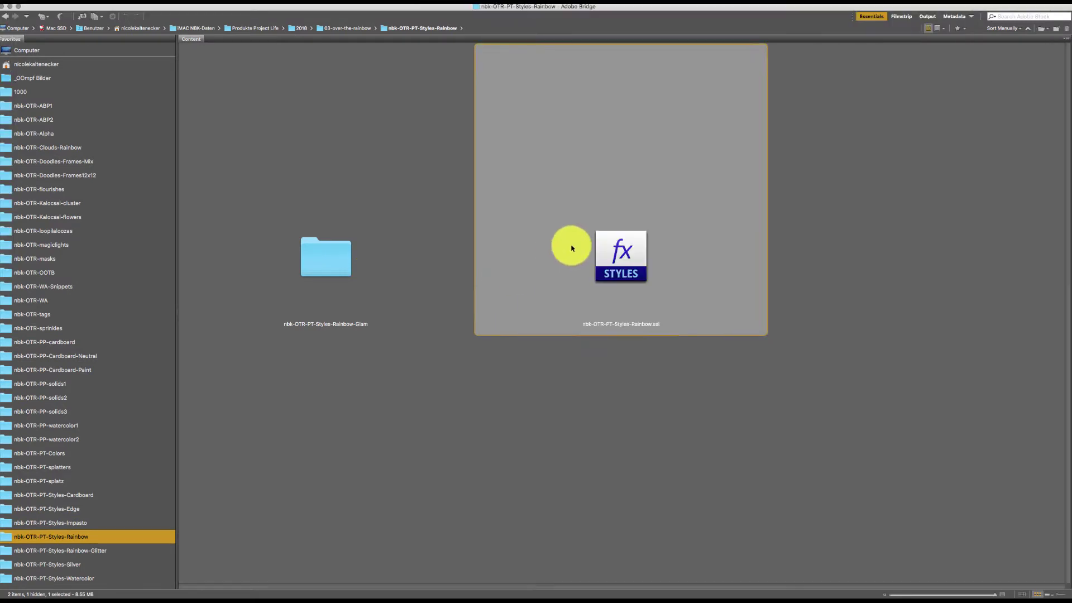
right_click(619, 248)
mouse_move(636, 260)
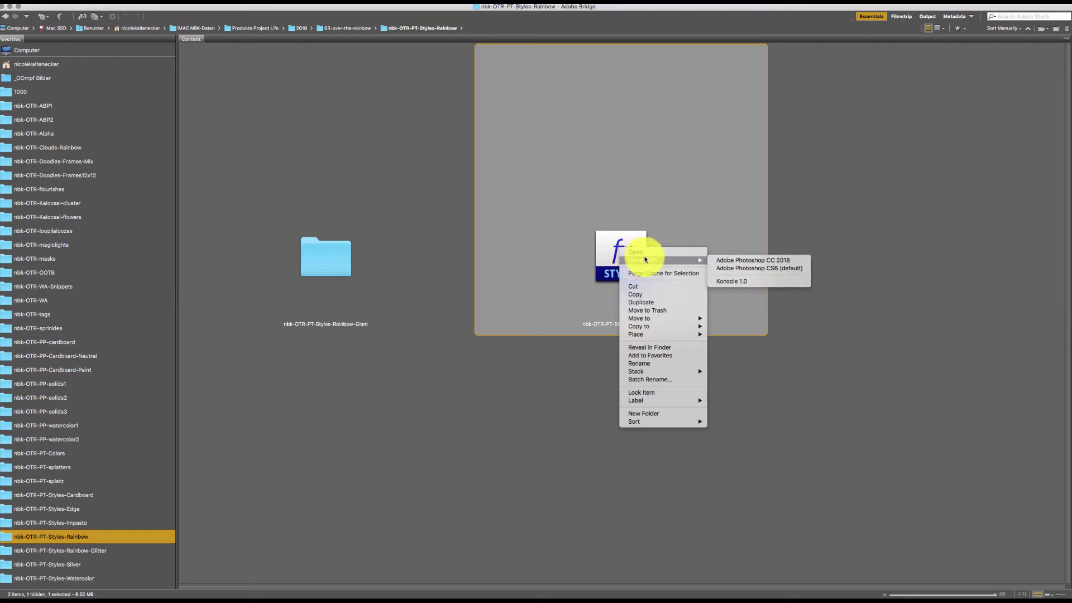
left_click(789, 264)
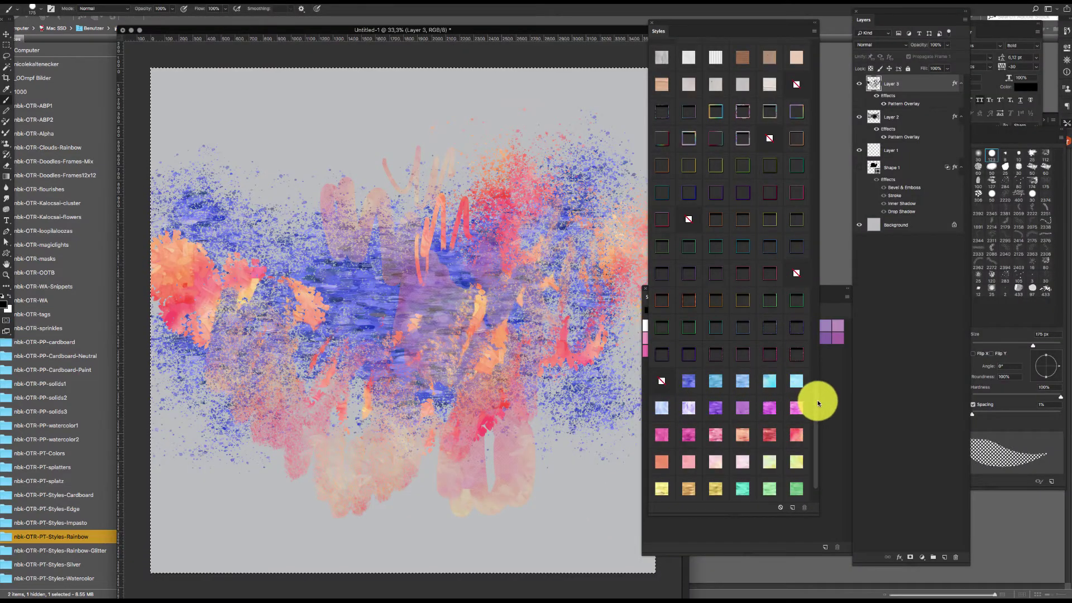
left_click_drag(817, 408, 804, 551)
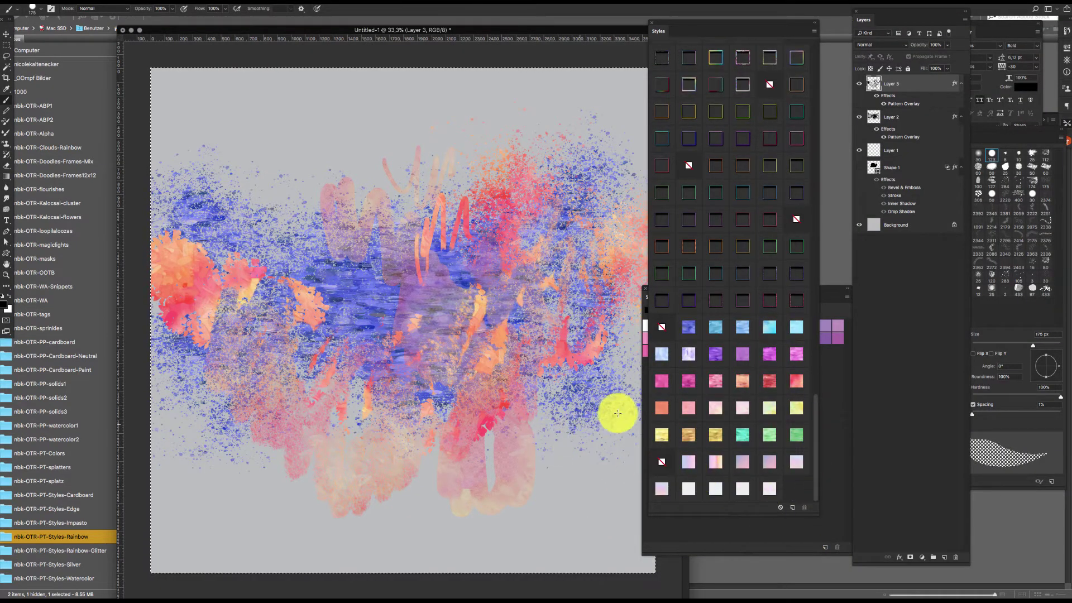
Step: Apply the flat striped rainbow style to Layer 3 and the embossed striped rainbow style to Layer 2
left_click(690, 462)
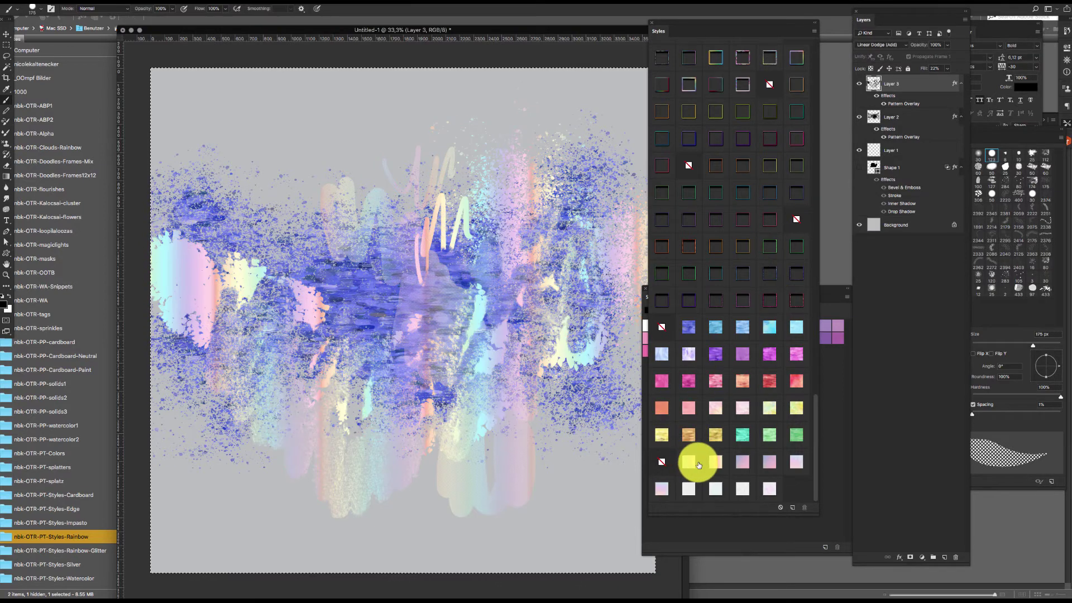
left_click(901, 129)
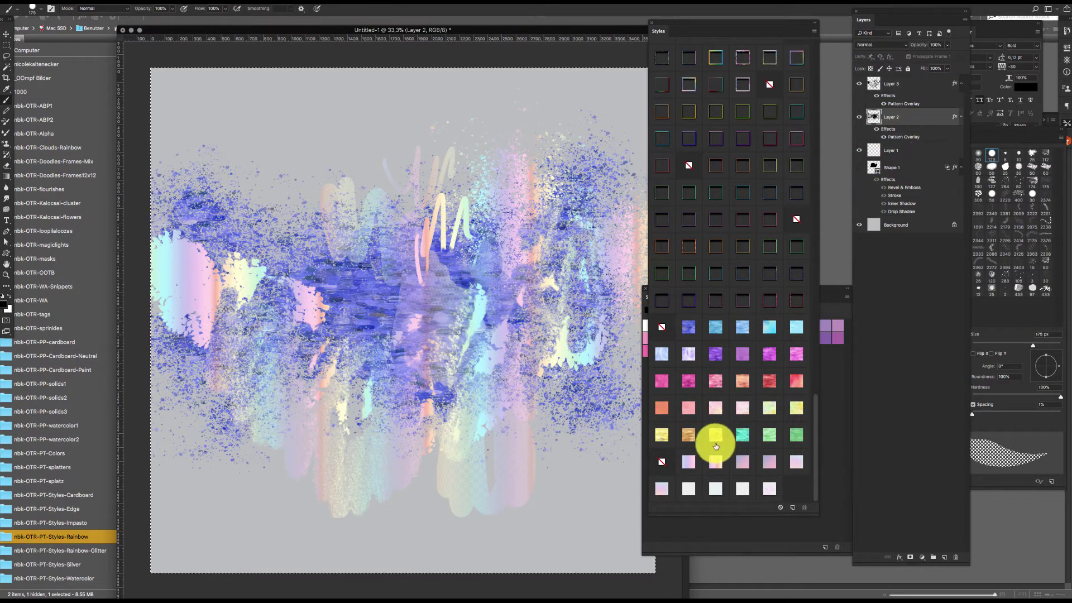
left_click(717, 458)
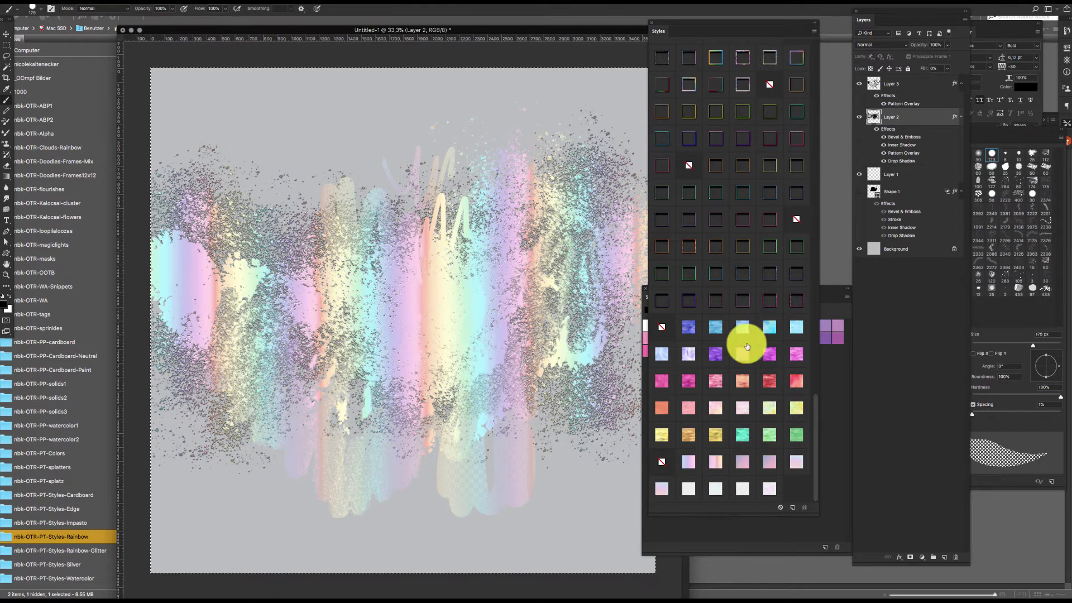
Step: Hide Layer 3 and fill the Background layer with white
left_click(859, 85)
left_click(902, 247)
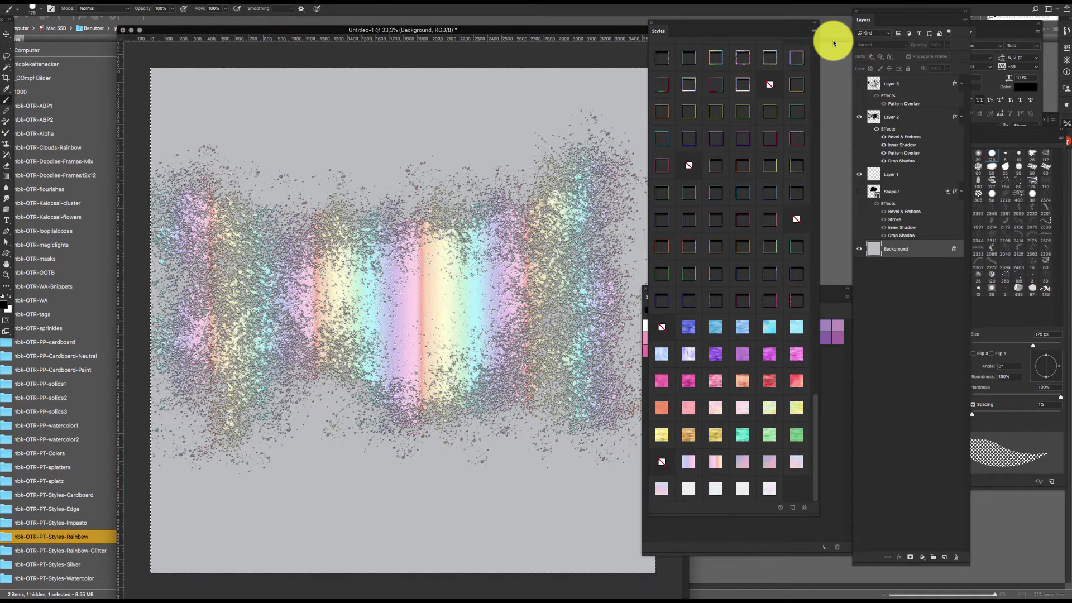
key("super+BackSpace")
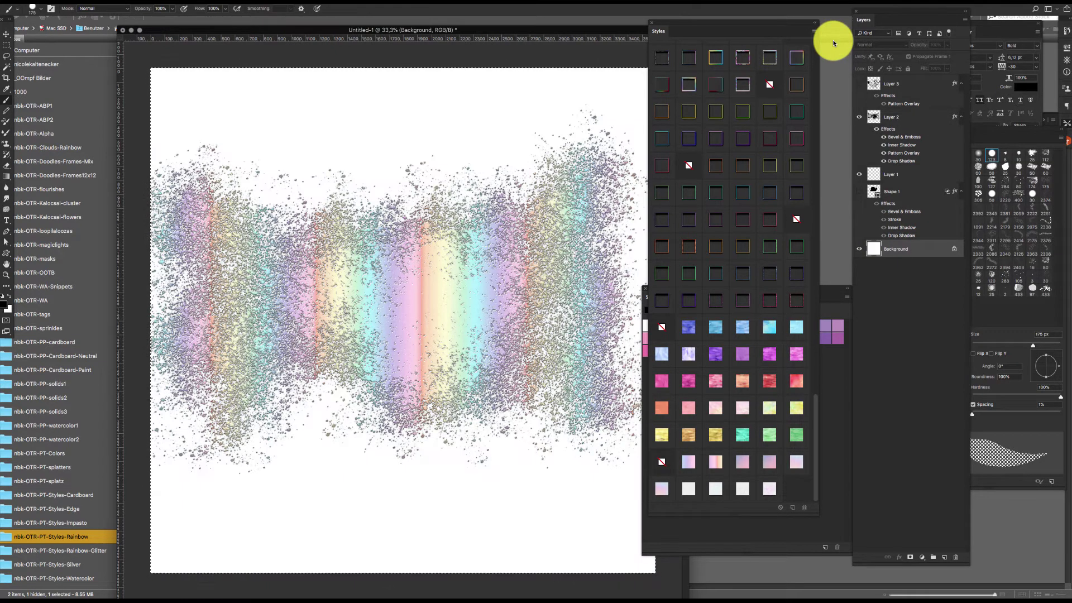
Step: Add the black text "LETTERS" at the lower edge of the rainbow paint
left_click(7, 221)
left_click(311, 463)
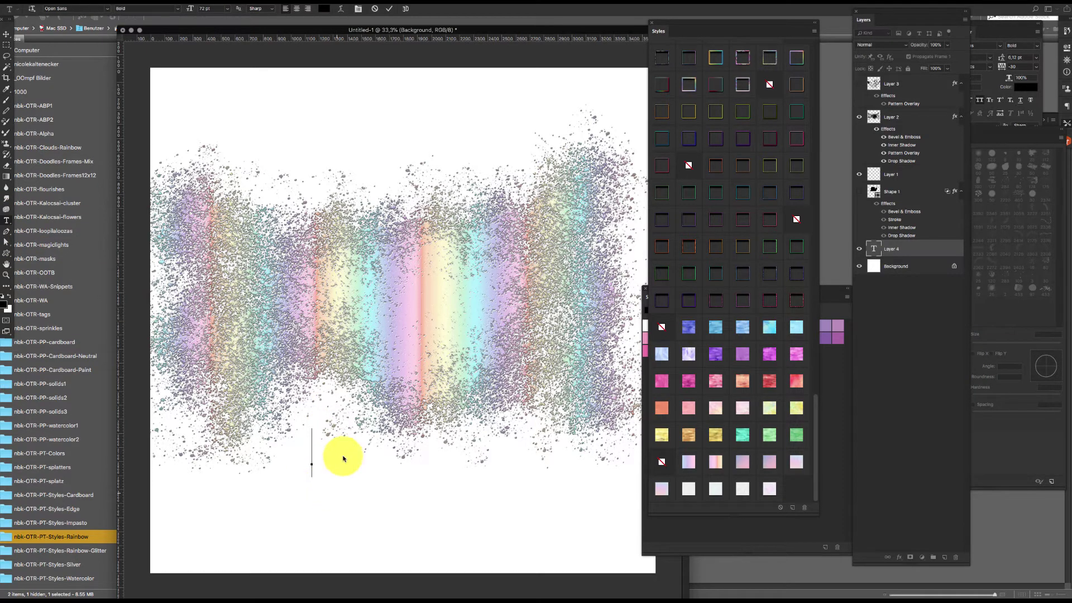
type("LETT")
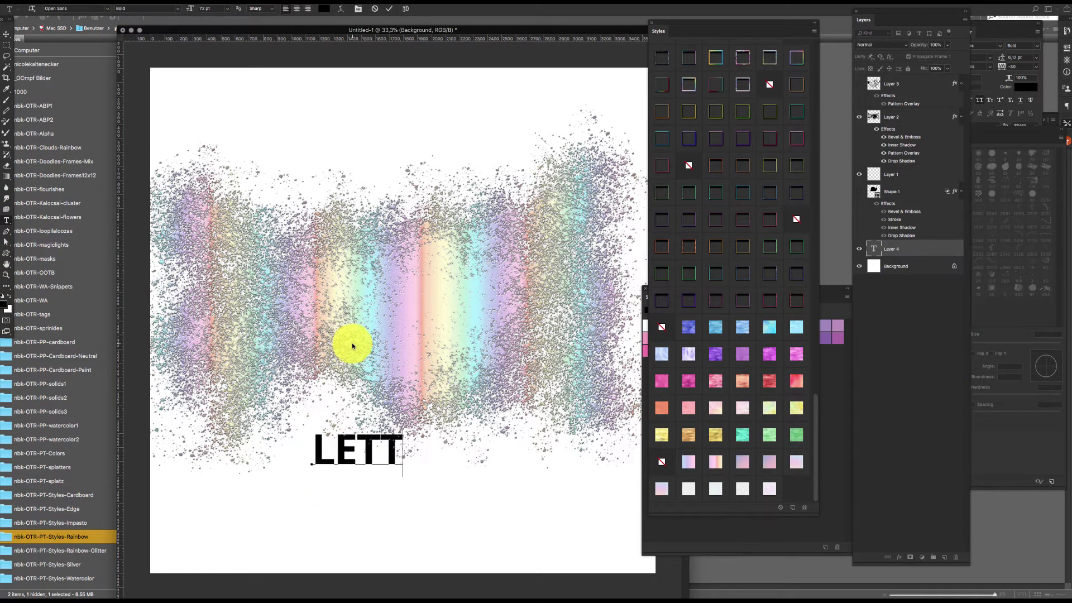
type("ERS")
left_click(7, 35)
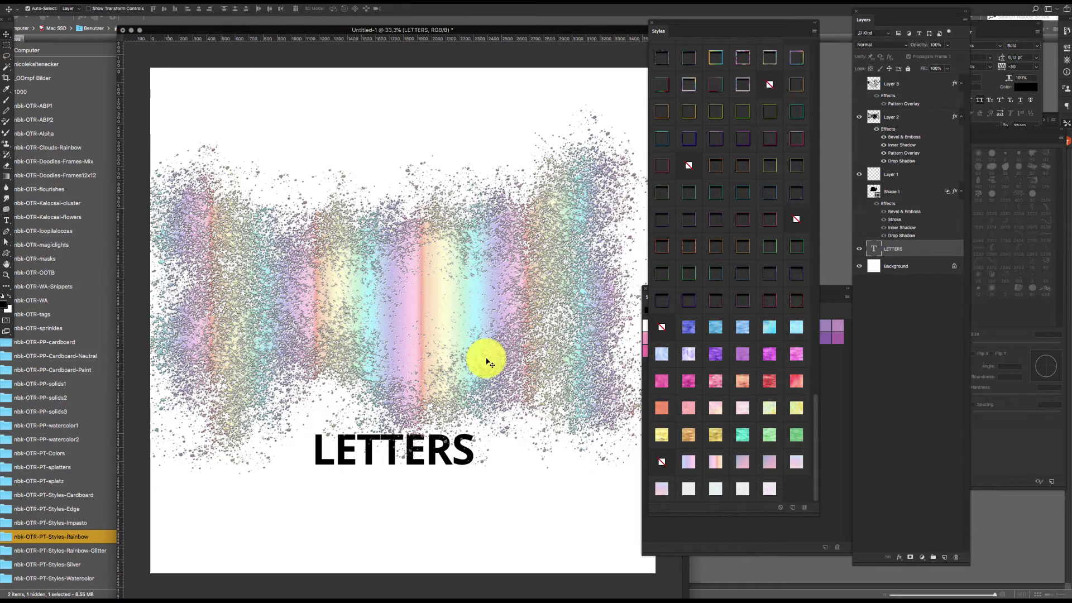
Step: Enlarge the LETTERS text to about 183%, place it below the paint, and apply the flat striped rainbow style
key("ctrl+t")
left_click_drag(476, 427, 589, 313)
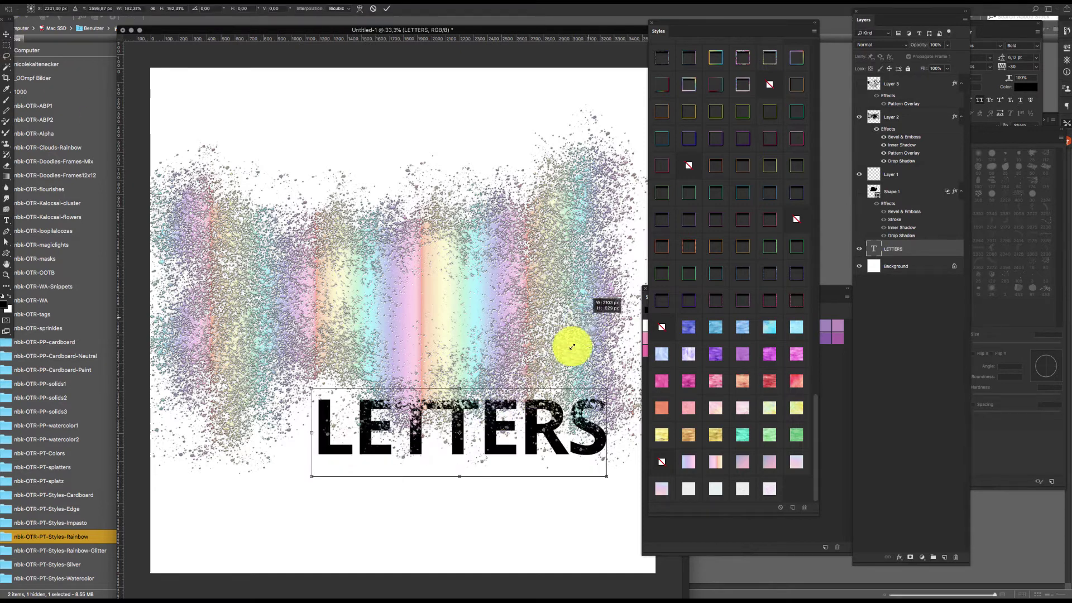
double_click(545, 445)
left_click_drag(545, 445, 486, 506)
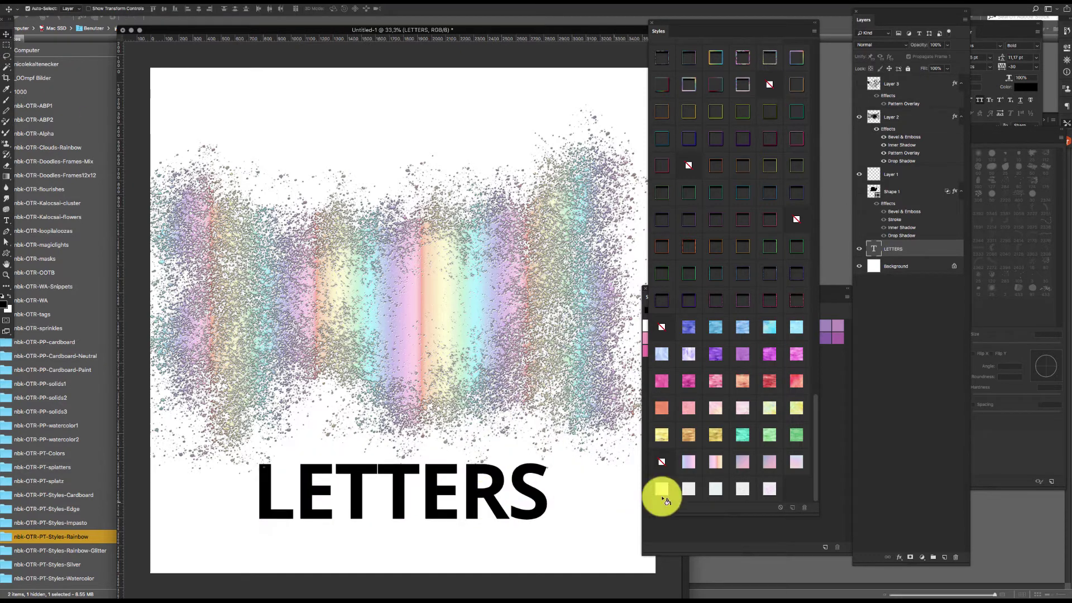
left_click(696, 464)
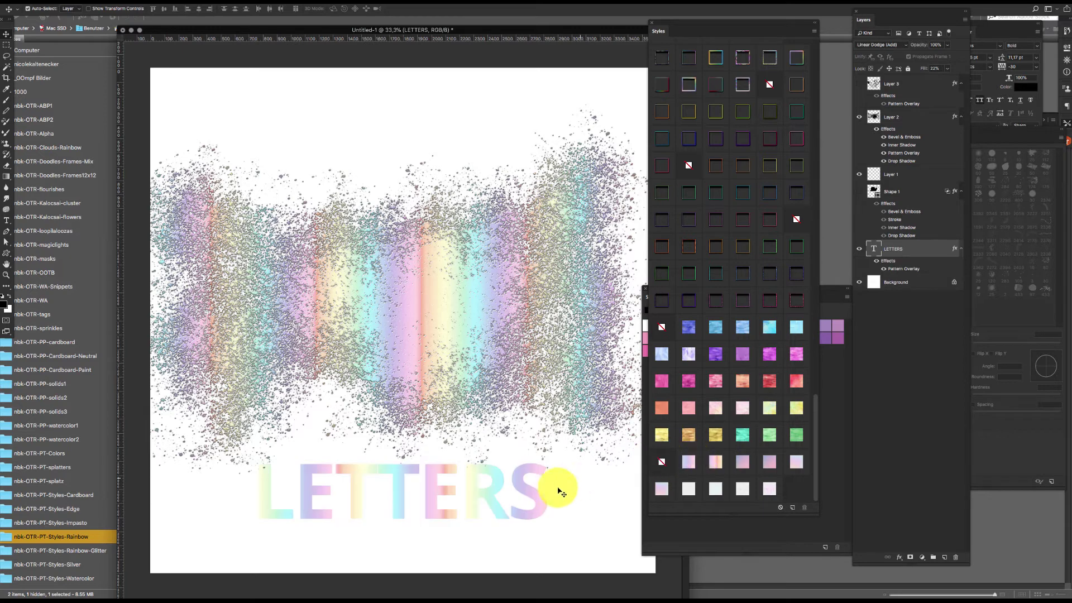
left_click_drag(539, 493, 527, 450)
Step: Move Layer 2 beneath the LETTERS layer and shift the paint up towards the canvas's upper edge
left_click(527, 312)
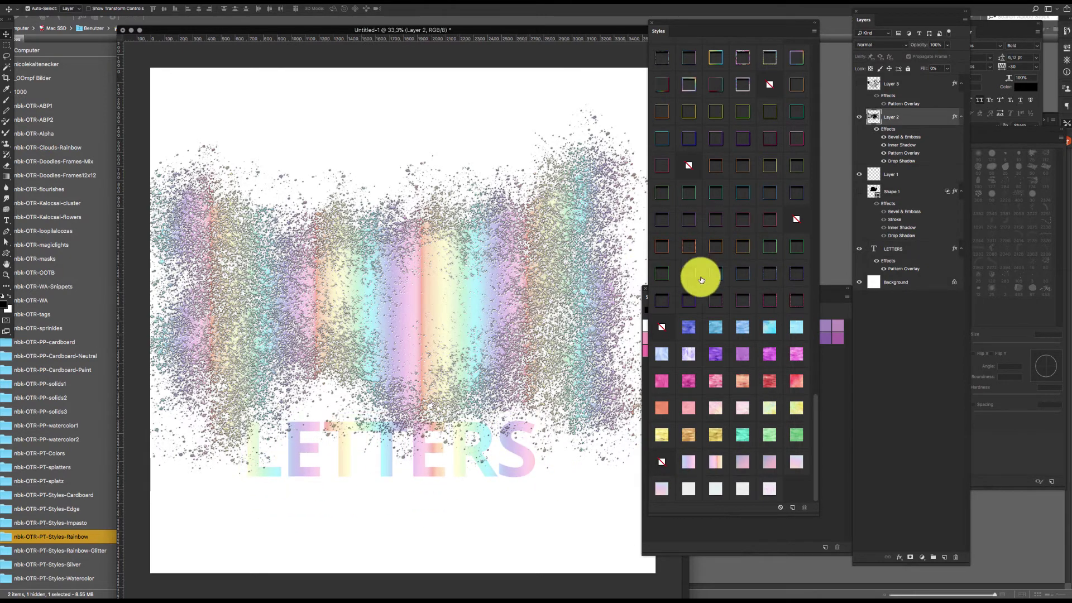
key("super+shift+bracketleft")
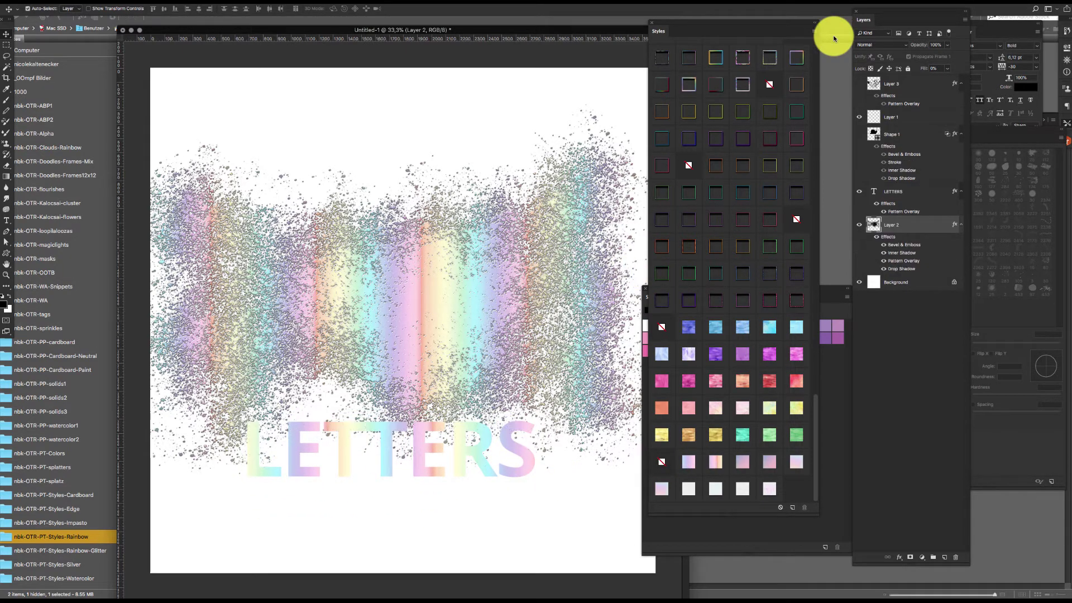
left_click_drag(526, 454, 525, 465)
left_click(553, 293)
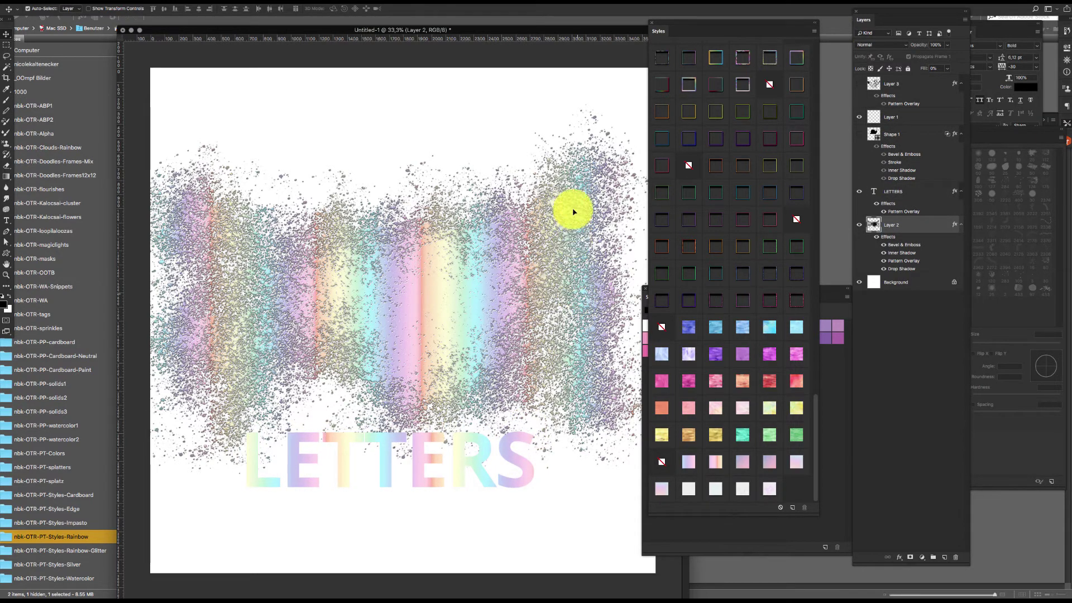
left_click_drag(574, 211, 570, 172)
Step: Duplicate the LETTERS text below and slightly right of the original, and give the copy the embossed striped rainbow style
left_click_drag(520, 455, 550, 478)
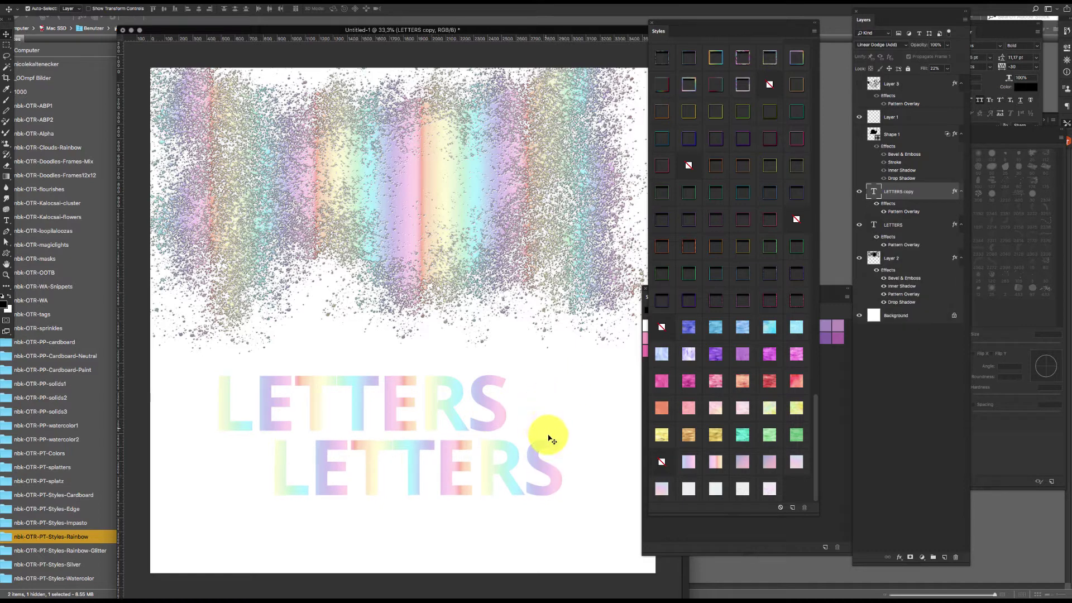
left_click(567, 217)
left_click(497, 403)
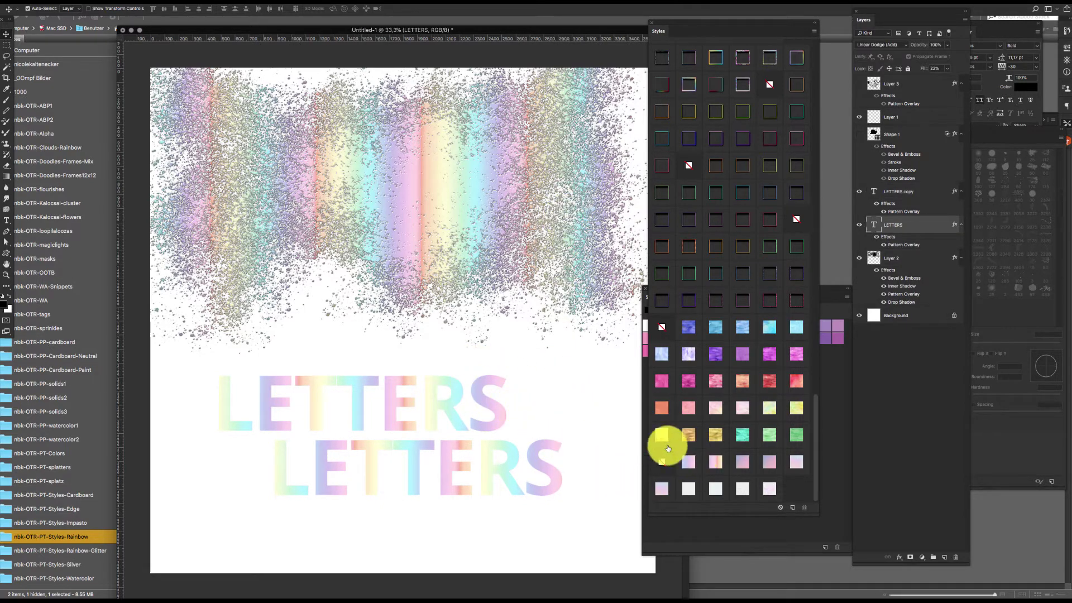
left_click(507, 406)
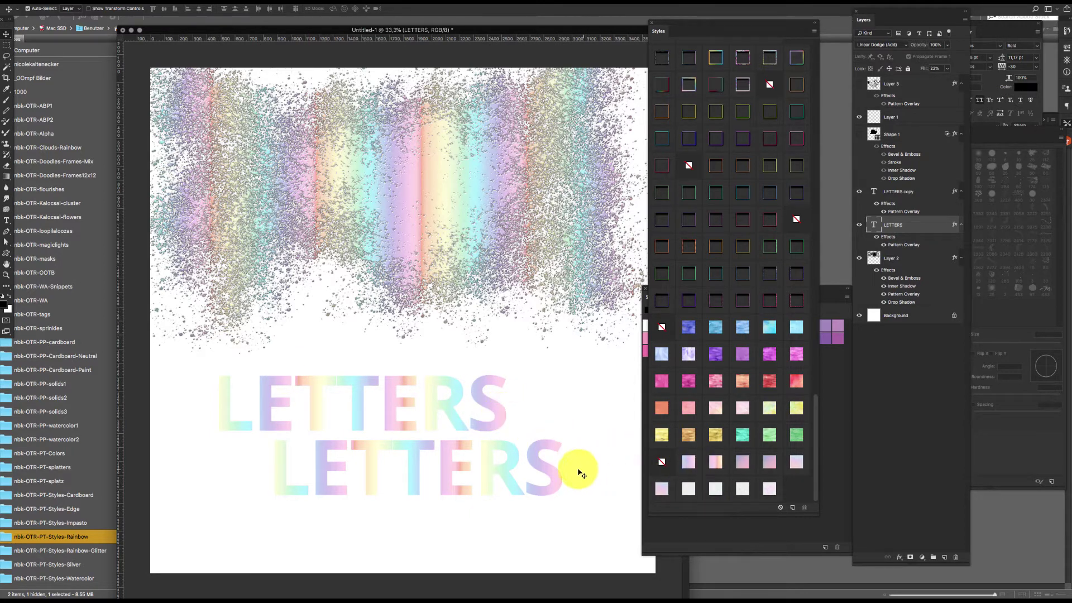
left_click(553, 476)
left_click(714, 463)
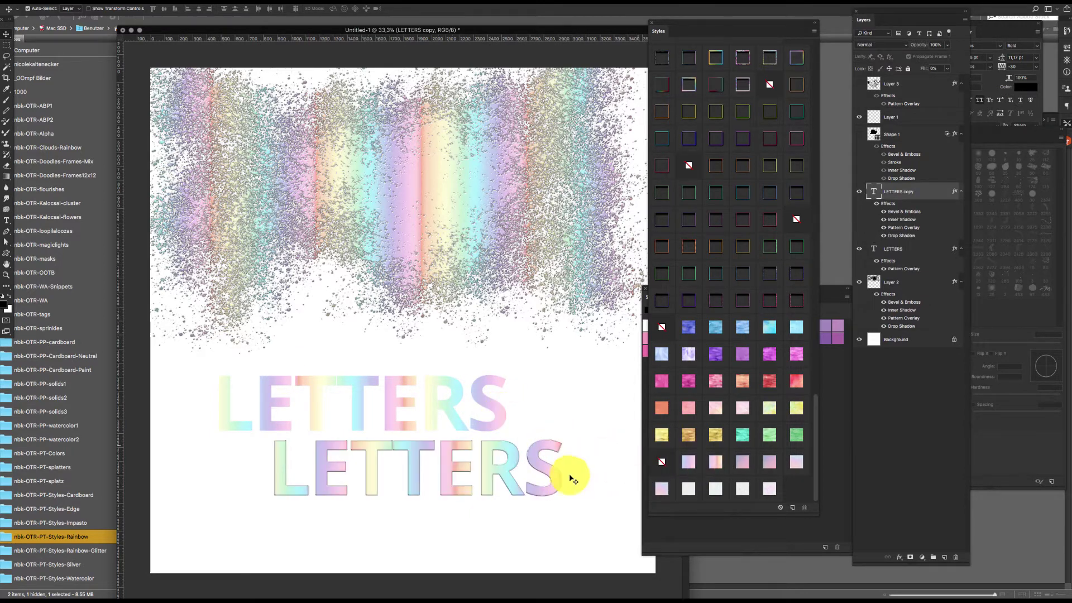
left_click_drag(564, 436, 548, 375)
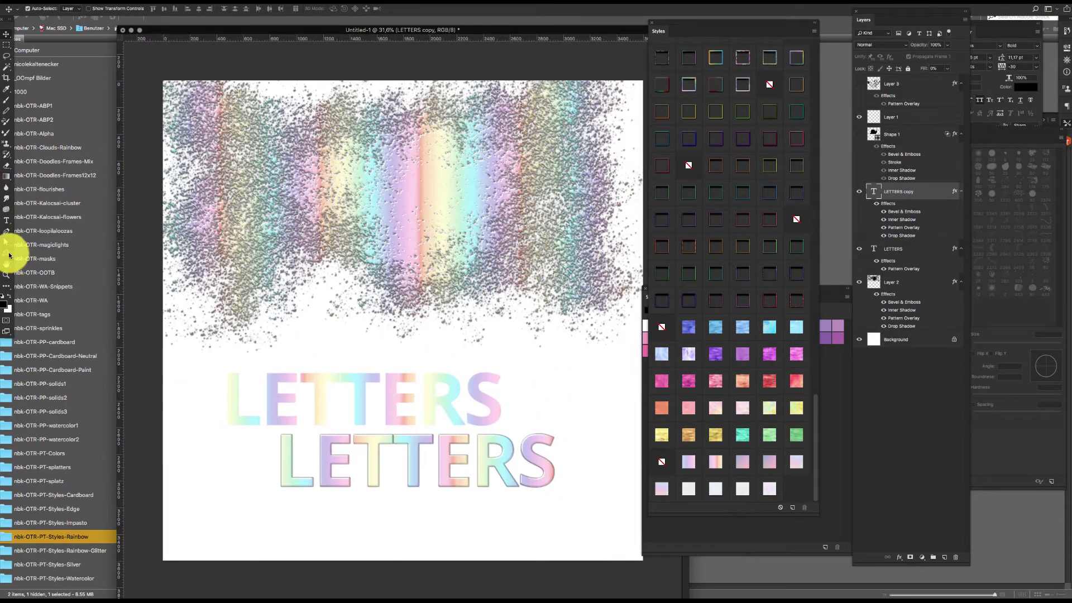
Step: Draw a black snail custom shape, scale it down, and place it left of the lower LETTERS text
left_click_drag(9, 255, 56, 279)
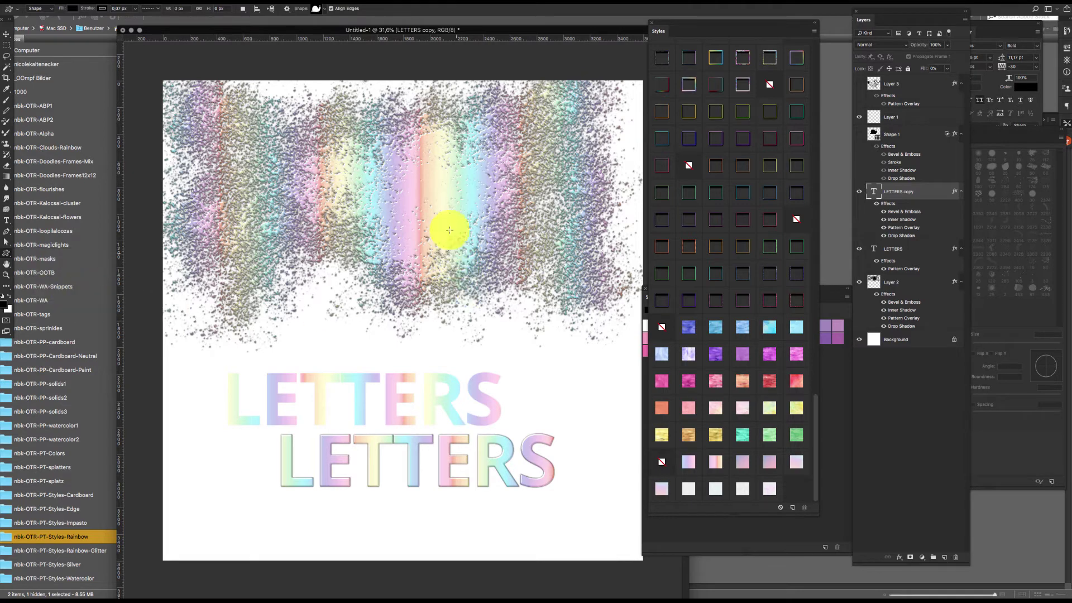
left_click_drag(450, 230, 593, 335)
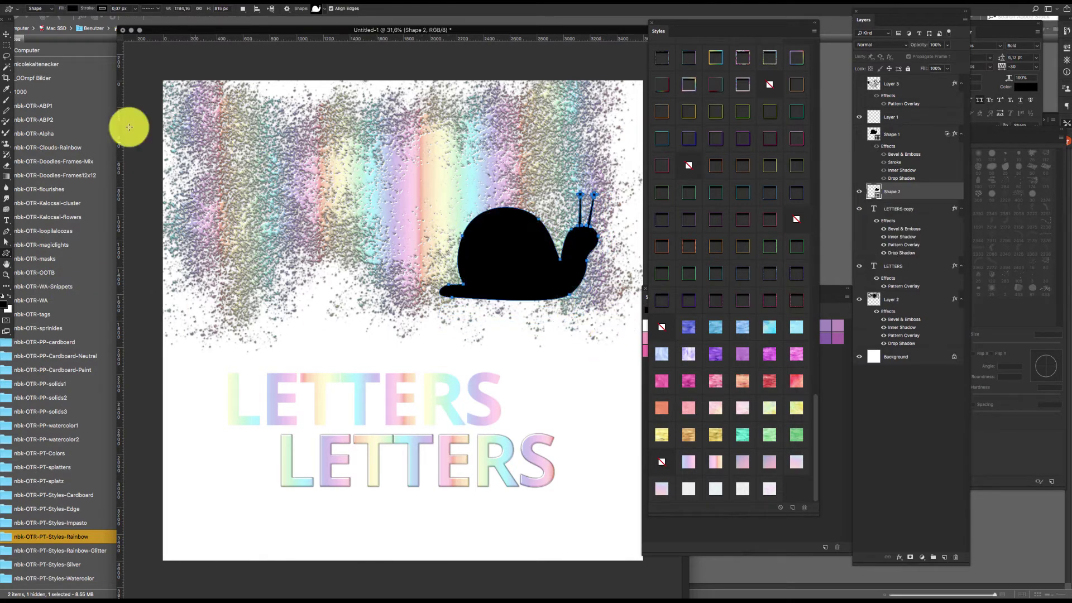
left_click(6, 33)
left_click_drag(550, 263, 580, 392)
key("ctrl+t")
left_click_drag(475, 322, 253, 498)
key("Return")
Step: Compare the embossed and flat striped rainbow styles on the snail and settle on the embossed one
left_click(710, 458)
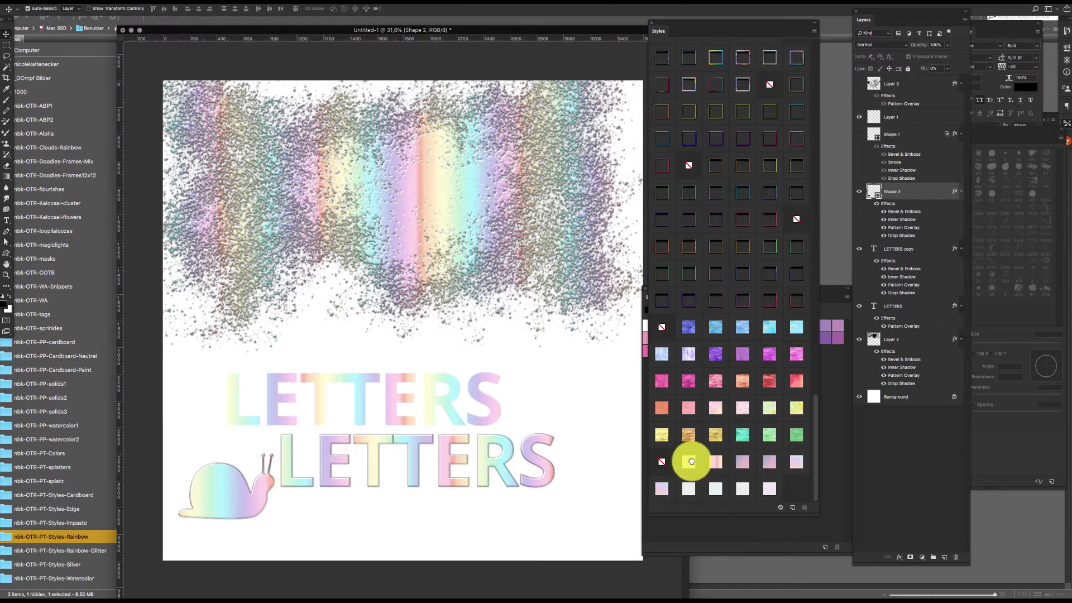
left_click(691, 458)
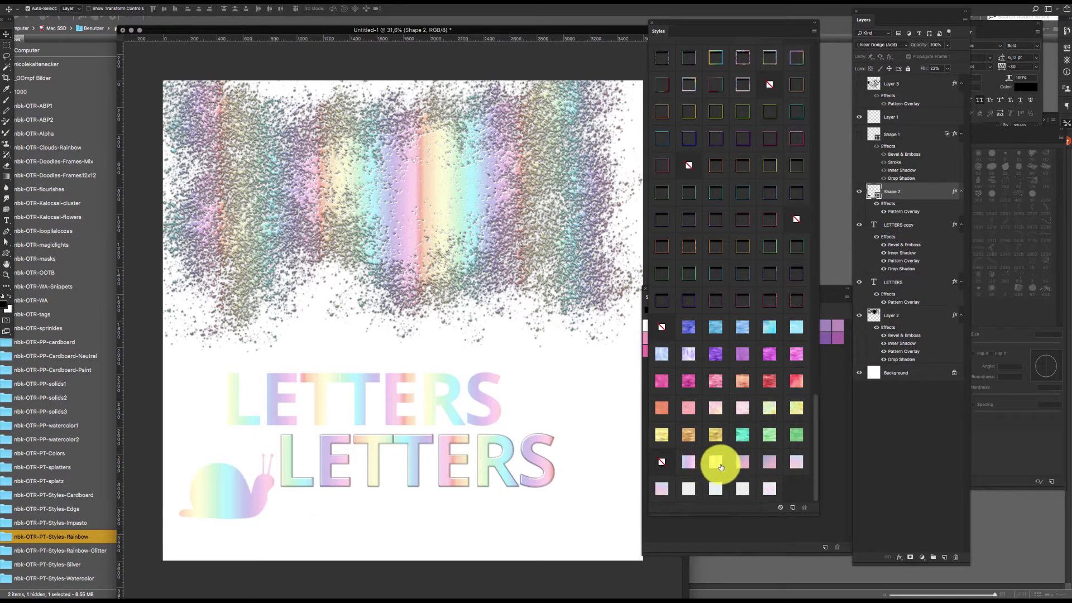
left_click(715, 463)
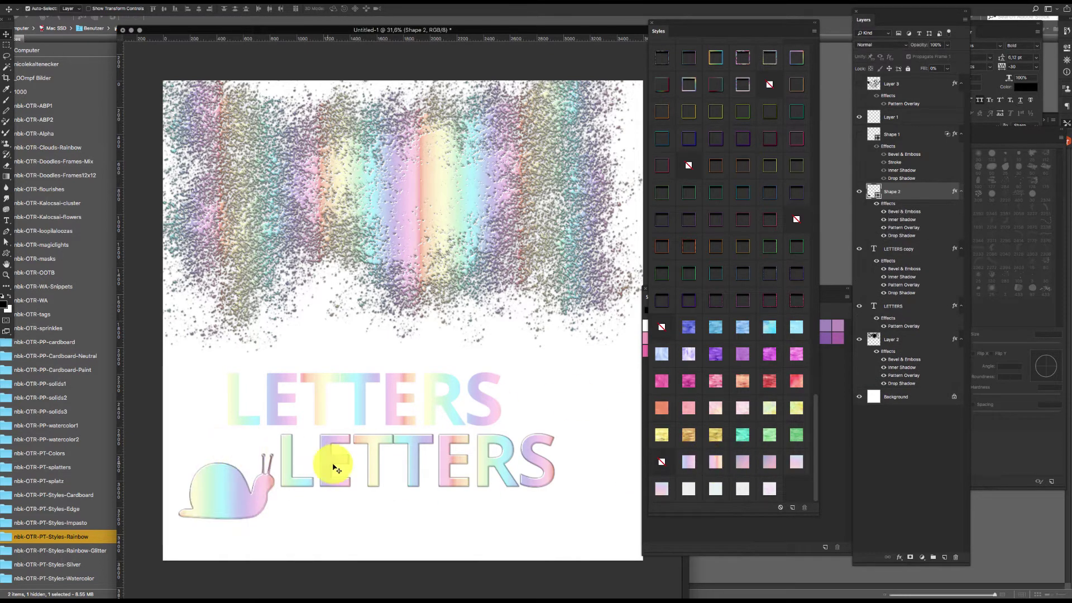
Step: Try the flat striped rainbow style on Layer 2's paint and settle on the flat swirled pink-green one
left_click(461, 188)
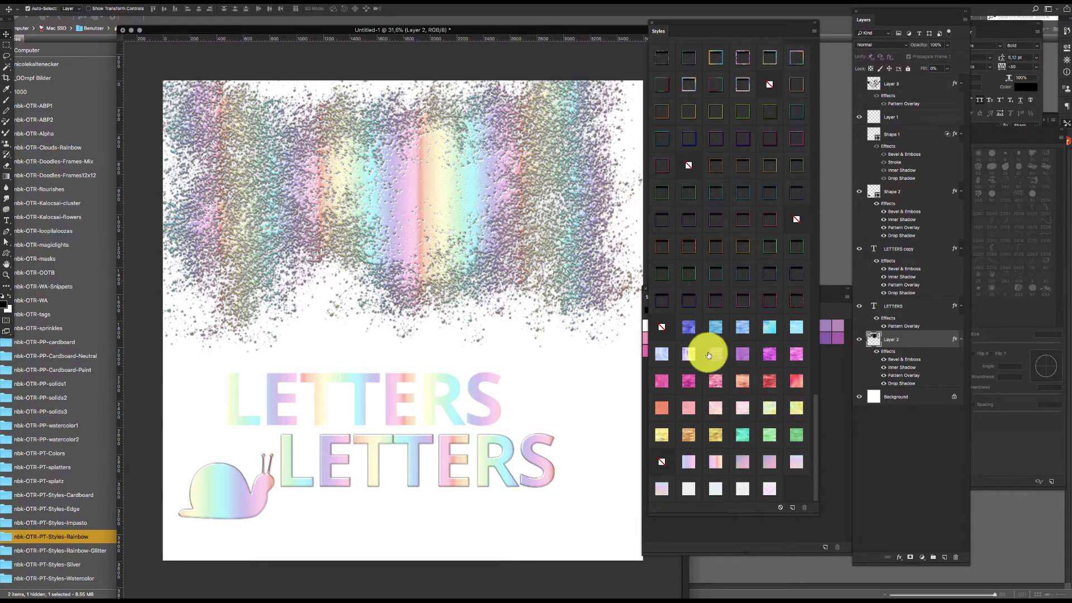
left_click(689, 461)
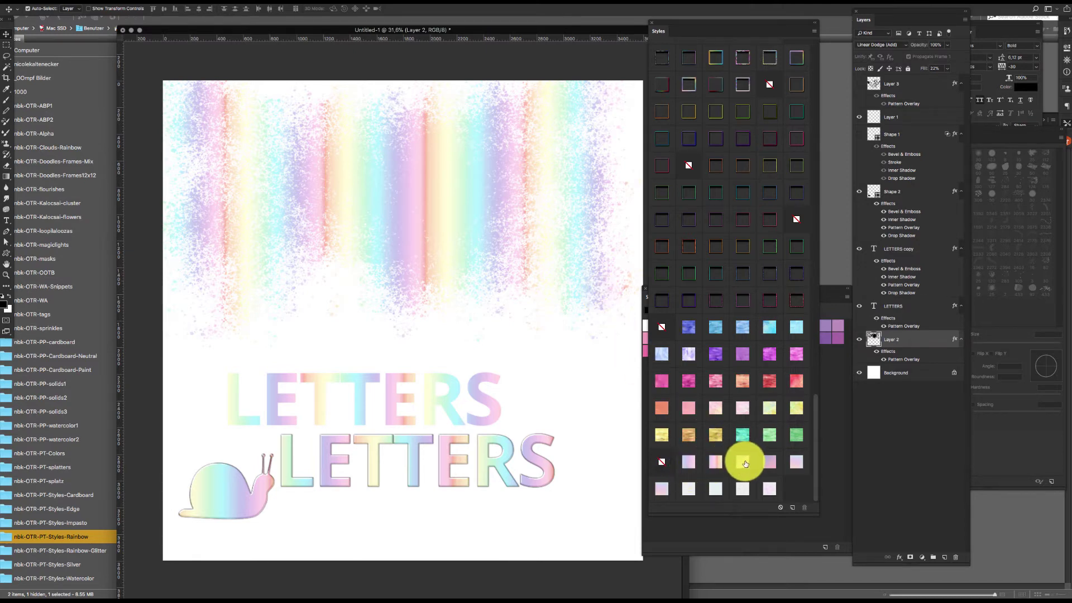
left_click(743, 460)
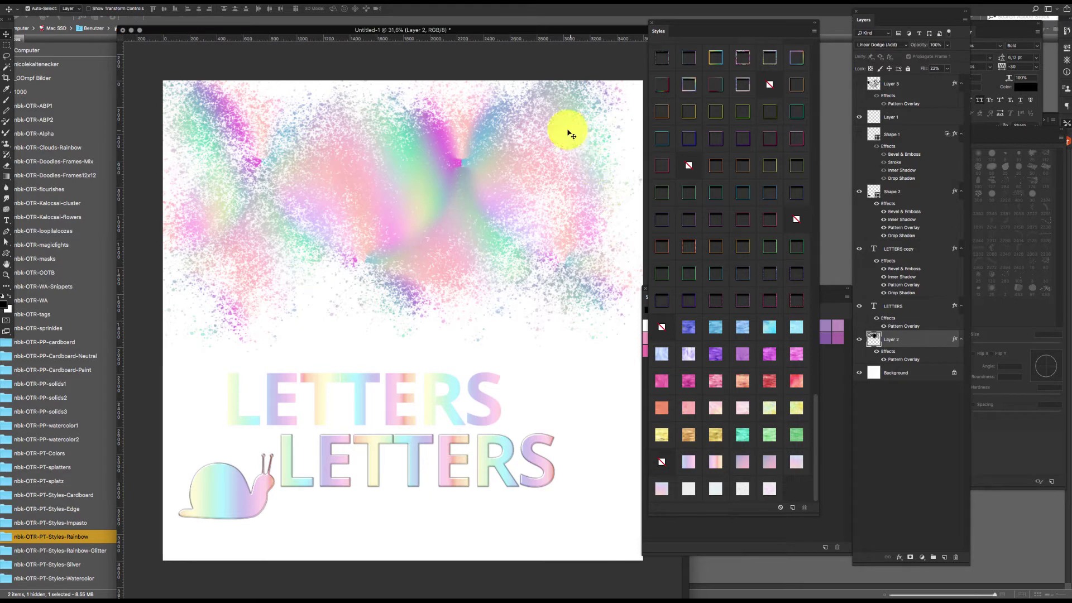
Step: Apply the flat swirled rainbow style to the upper LETTERS text and its embossed version to the lower copy
left_click(490, 412)
left_click(742, 459)
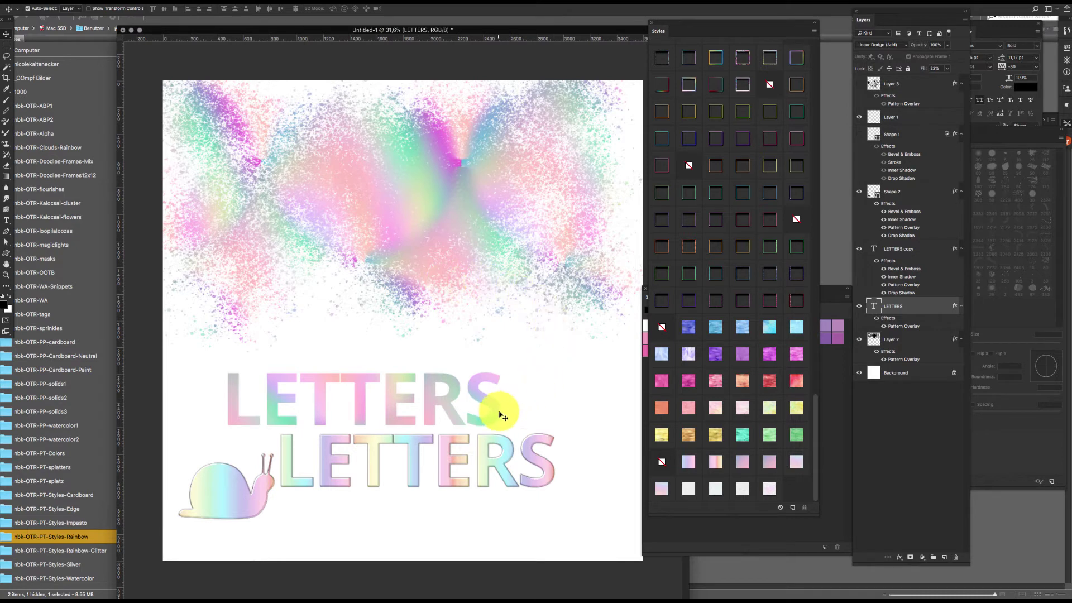
left_click(547, 443)
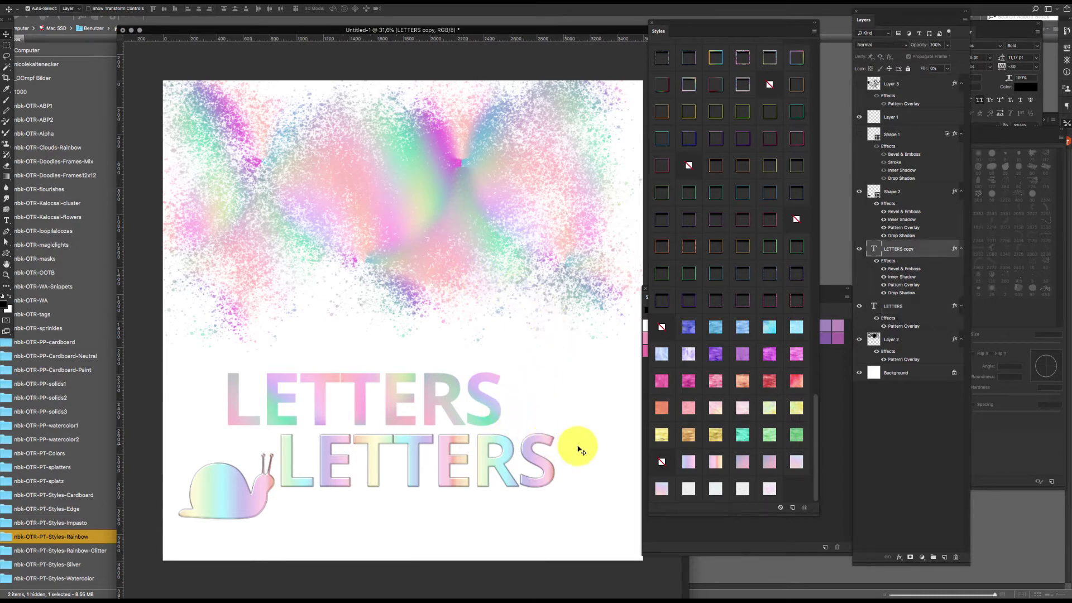
left_click(769, 461)
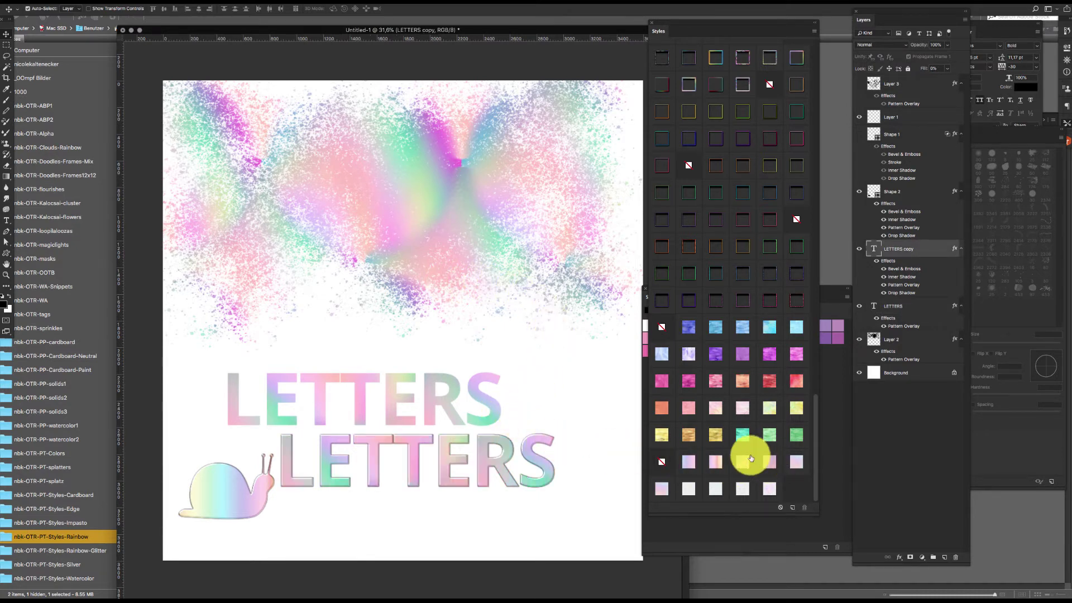
Step: Try the embossed swirled rainbow style on the snail and the flat pastel rainbow style on Layer 2's paint
left_click(234, 505)
left_click(770, 461)
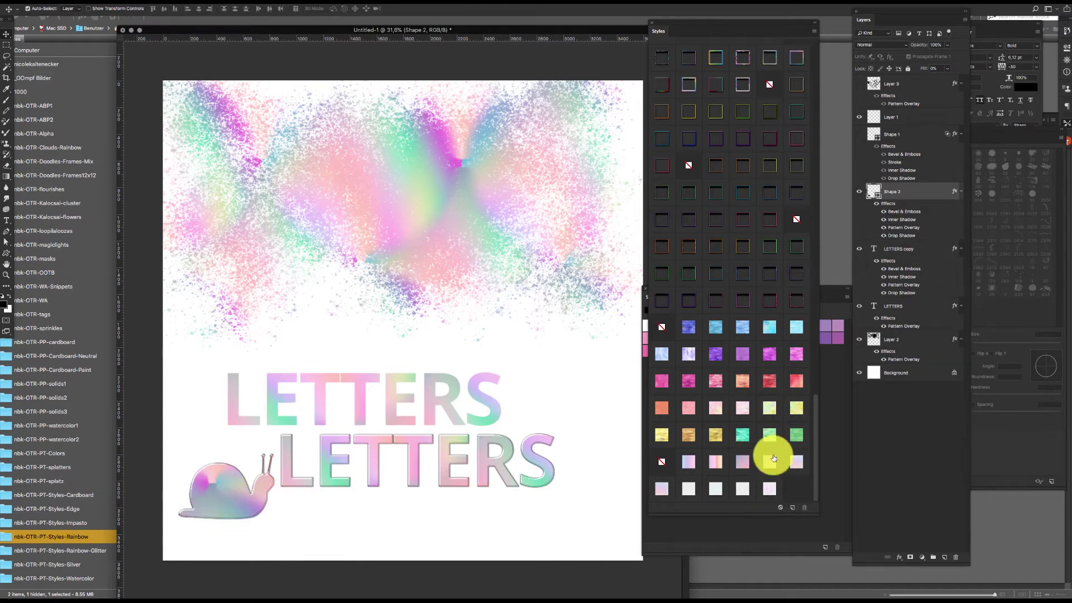
left_click(567, 258)
left_click(794, 467)
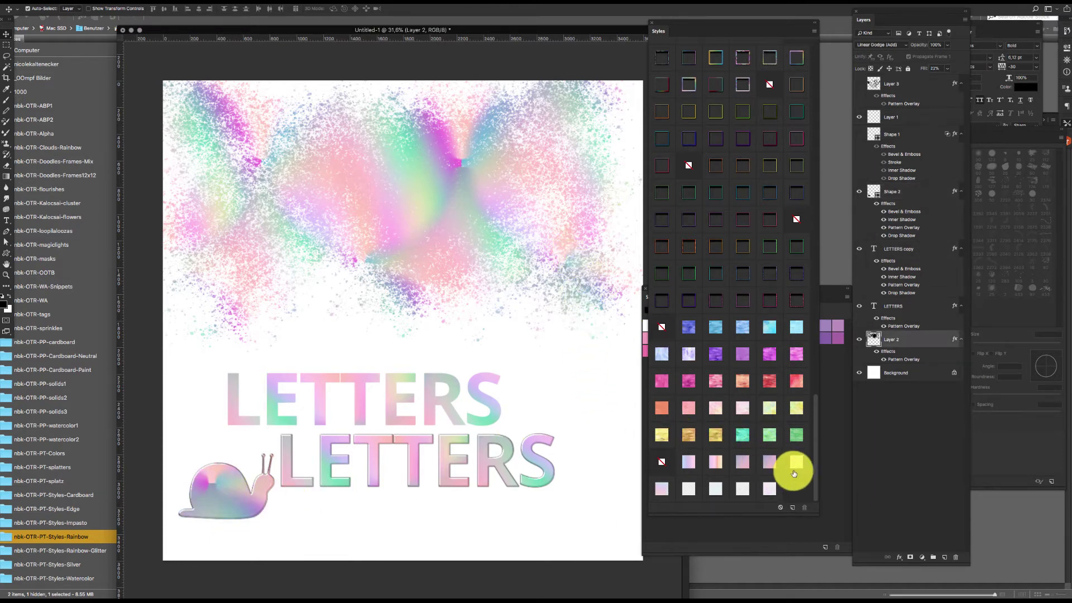
left_click(358, 180)
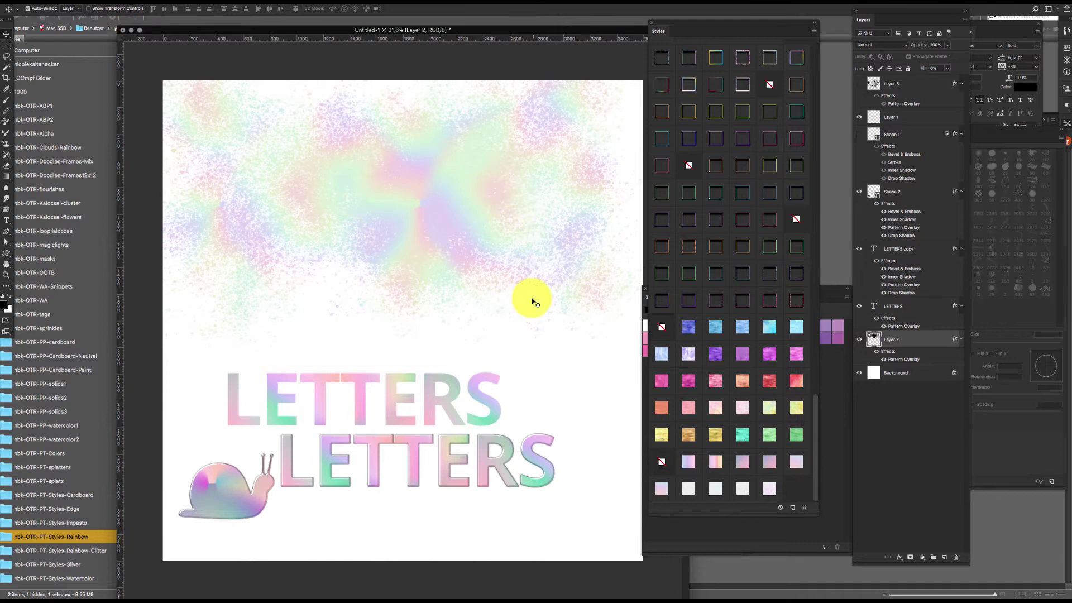
Step: Try the flat pastel rainbow style on the upper LETTERS text and its embossed version on the lower copy
left_click(491, 401)
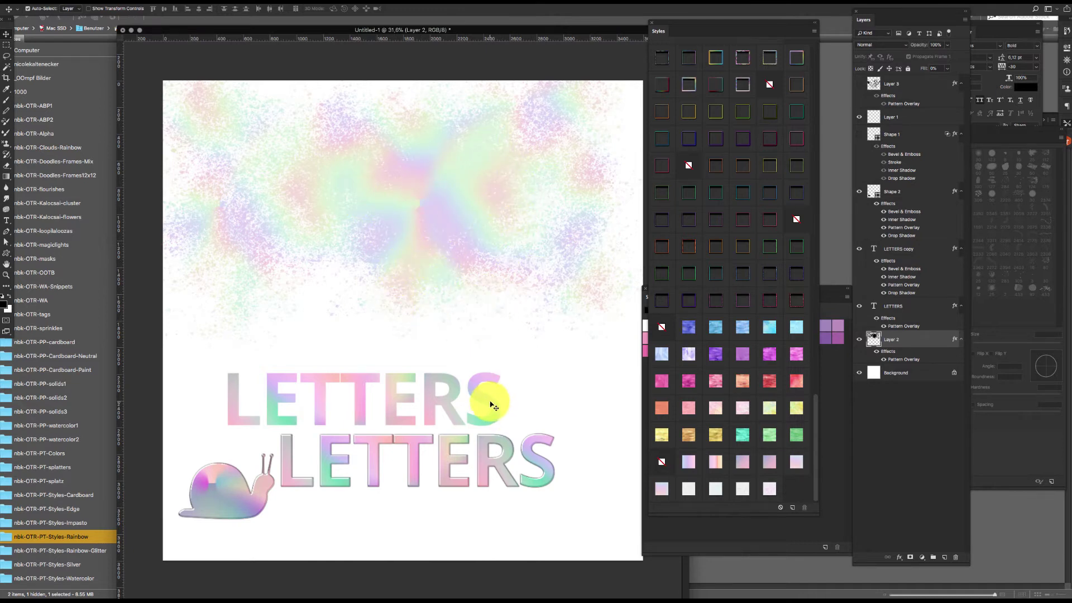
left_click(796, 461)
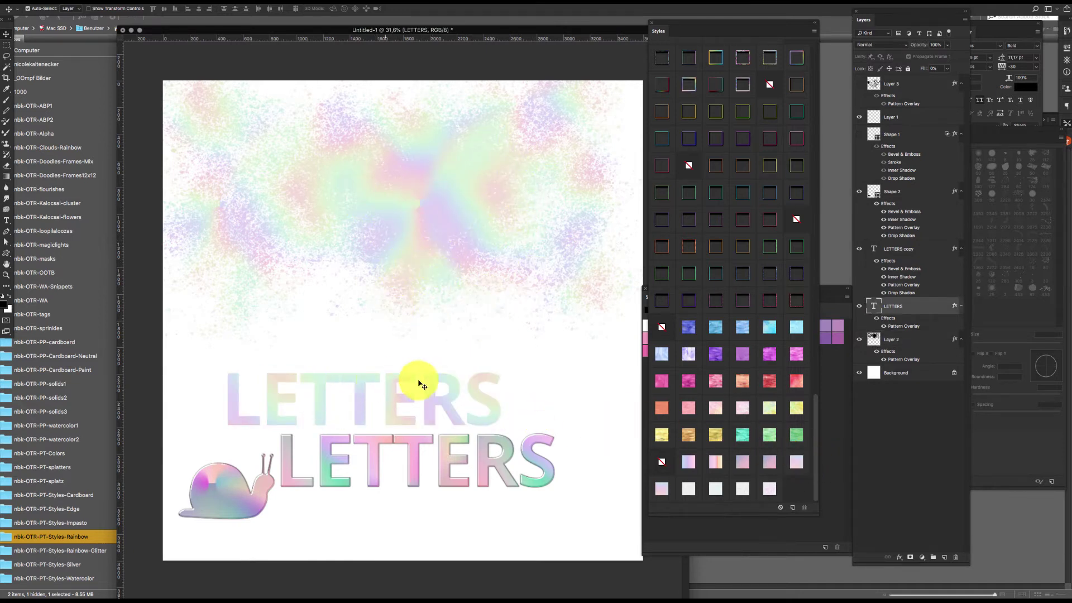
left_click(395, 416)
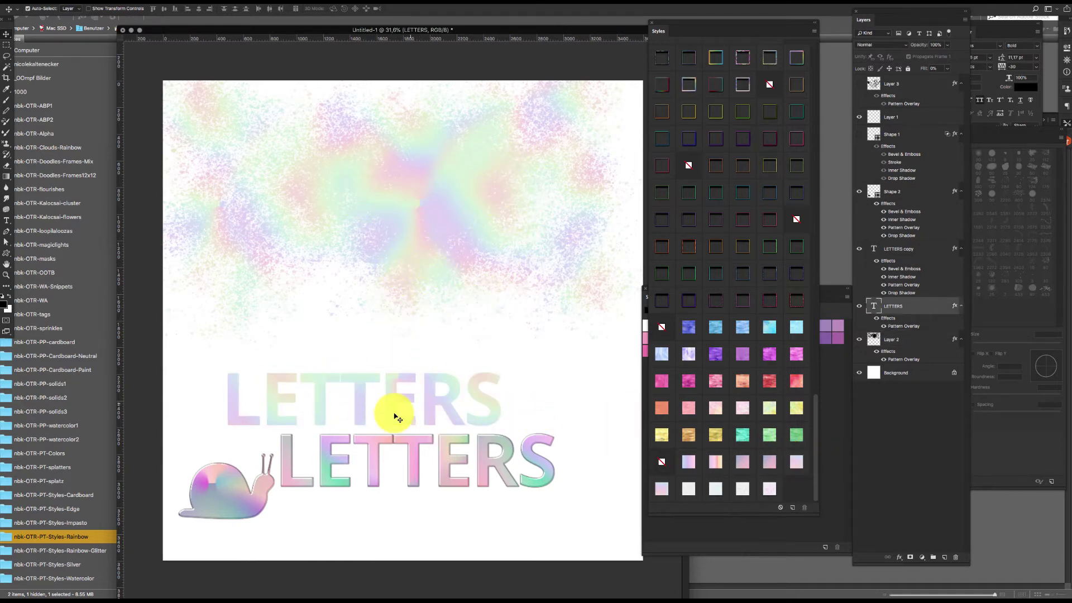
left_click(548, 461)
left_click(790, 469)
left_click(670, 502)
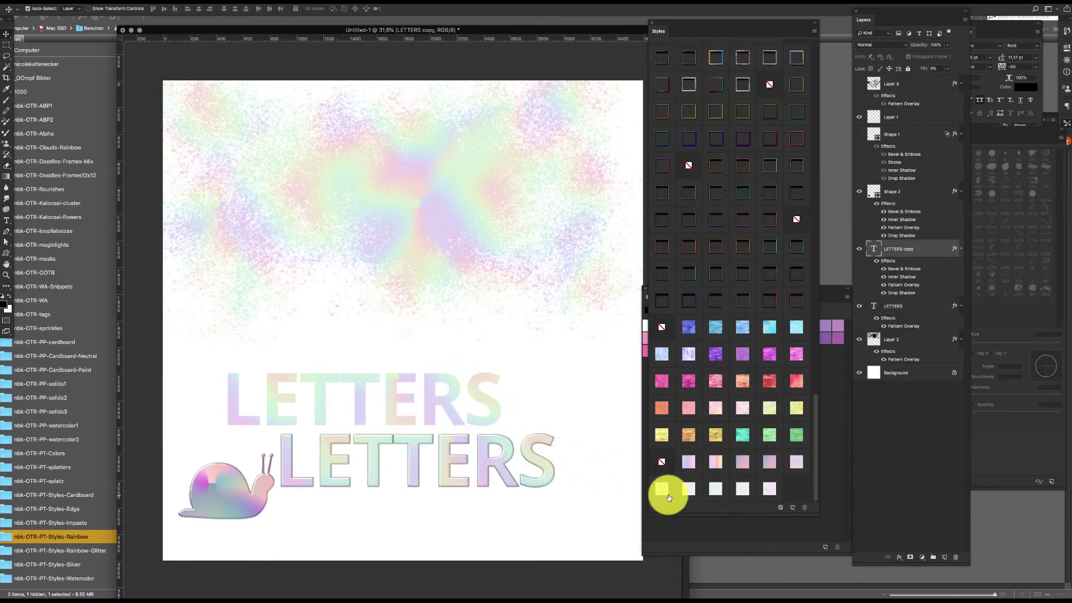
Step: Try the embossed pastel rainbow style on the snail shape
left_click(252, 500)
left_click(678, 465)
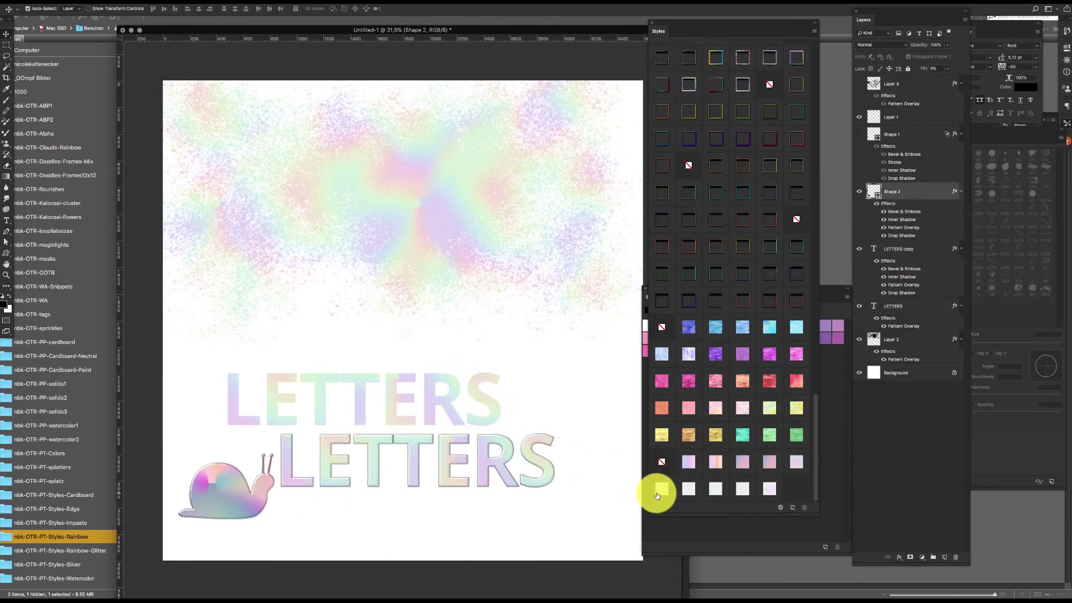
left_click(659, 491)
Step: Apply the flat white speckled style to Layer 2's paint and the upper LETTERS text, and inspect its texture up close
left_click(558, 193)
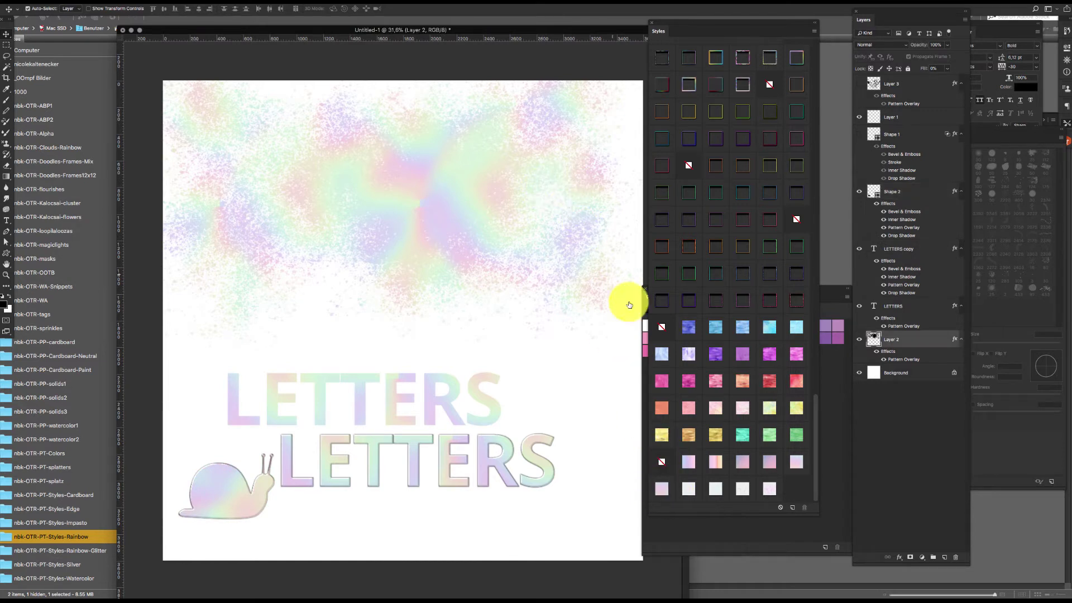
left_click(689, 489)
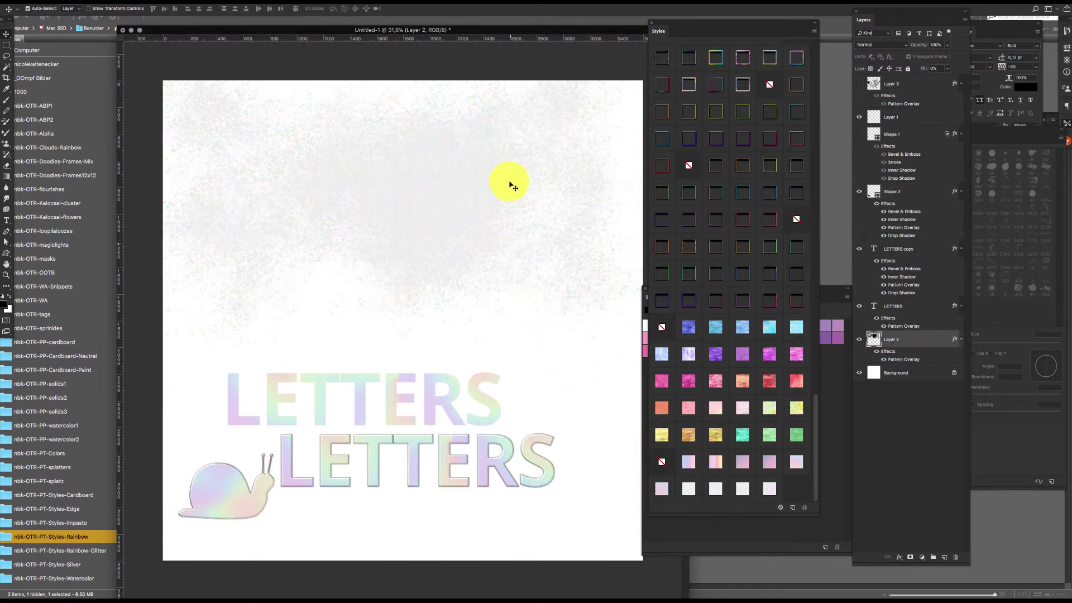
left_click(481, 399)
left_click(689, 489)
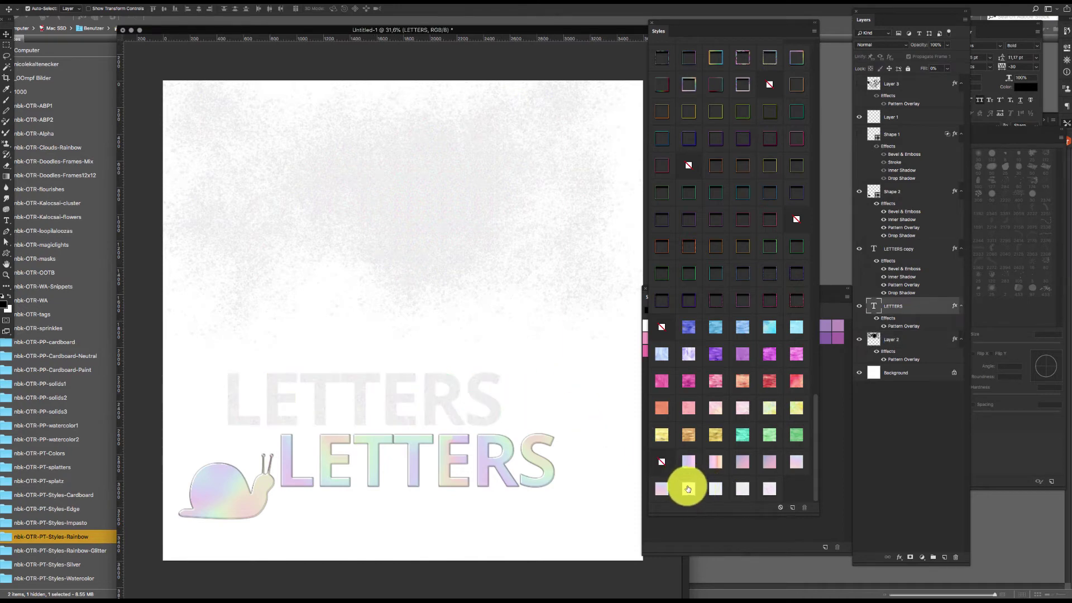
left_click_drag(442, 385, 535, 344)
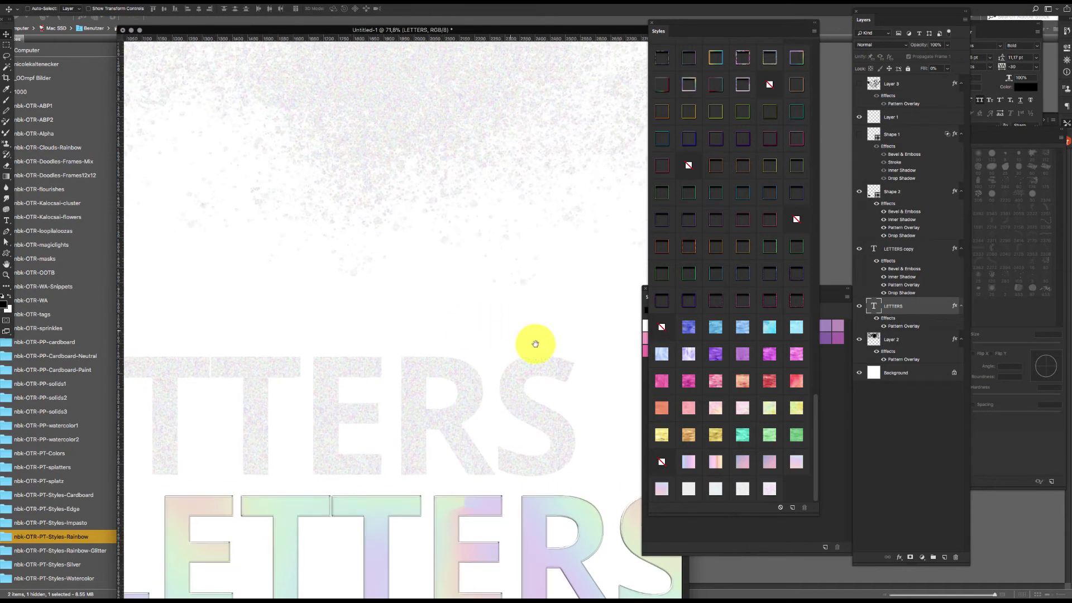
left_click_drag(513, 385, 490, 395)
key("ctrl+r")
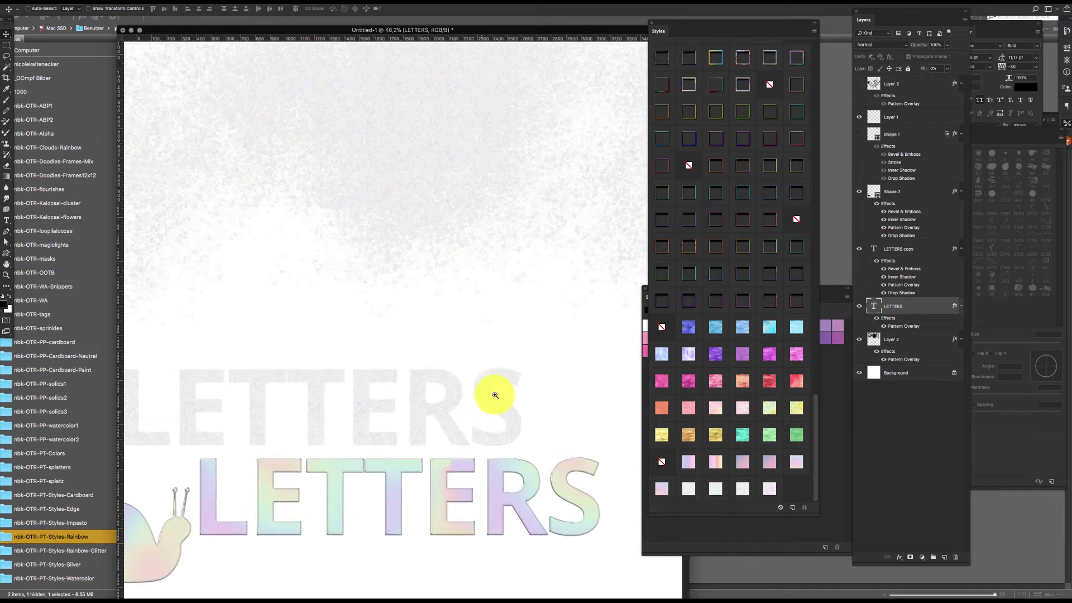
Step: Compare the embossed and flat white speckled styles on the lower LETTERS copy and settle on the embossed one
left_click(526, 478)
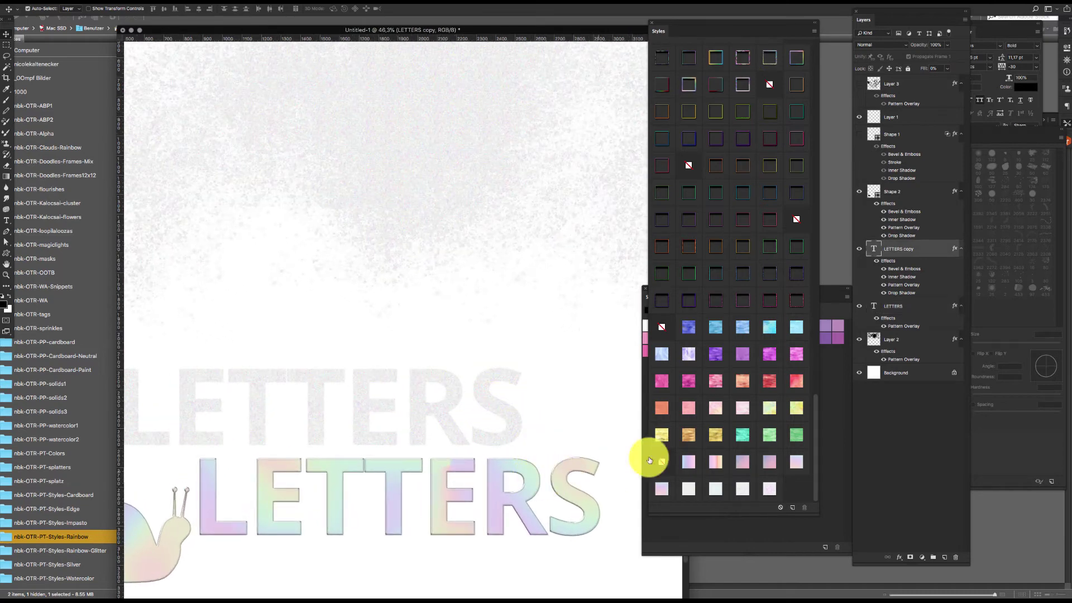
left_click(717, 488)
left_click_drag(469, 461, 494, 450)
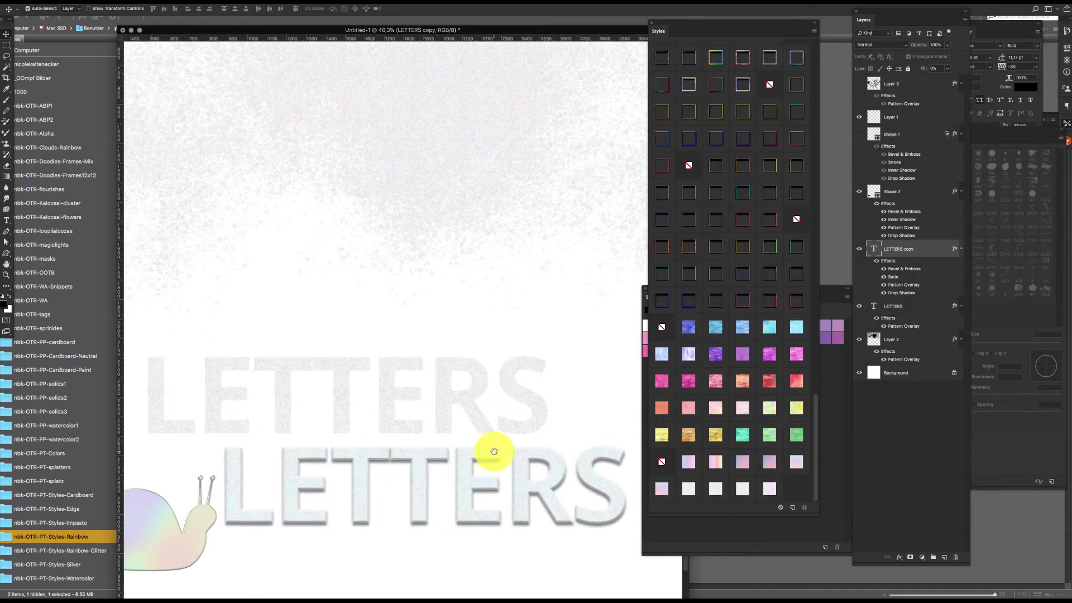
left_click(705, 496)
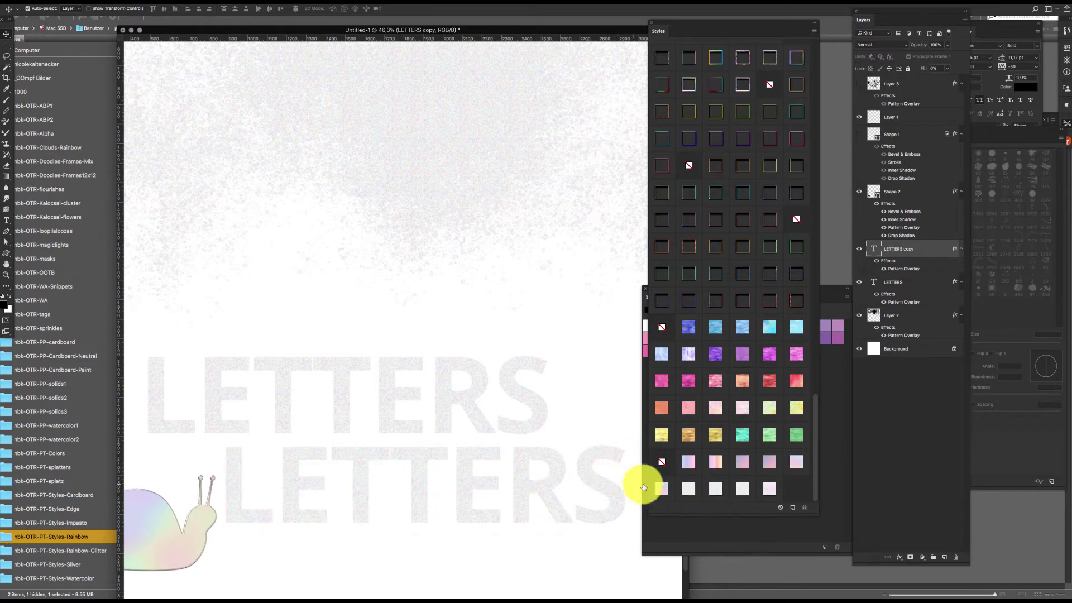
left_click(712, 489)
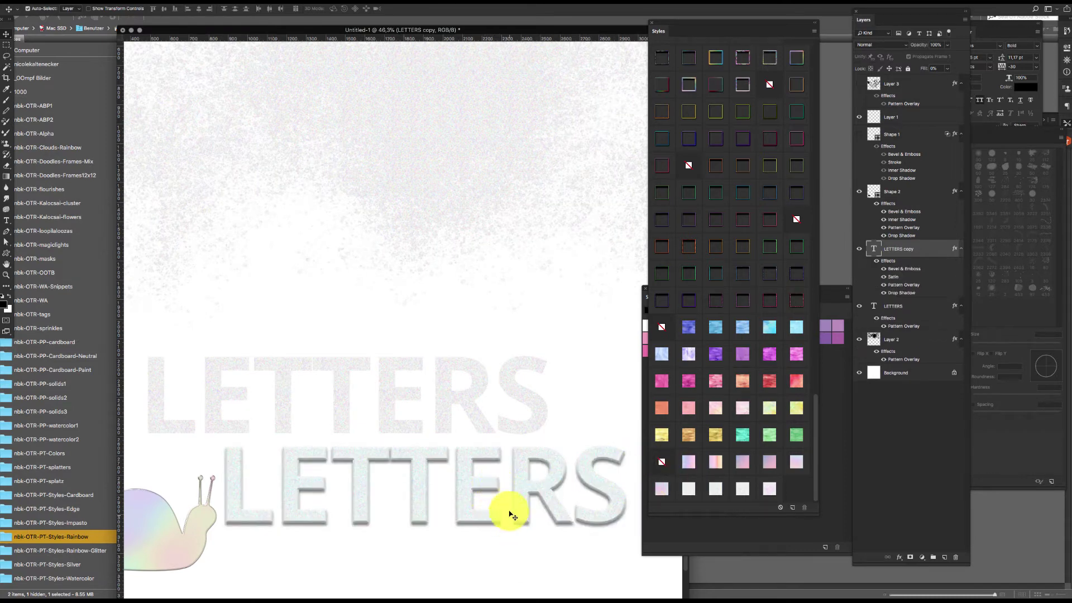
Step: Apply the embossed white speckled style to the snail and shift the shape about 41 px left, away from the lower text
left_click(198, 519)
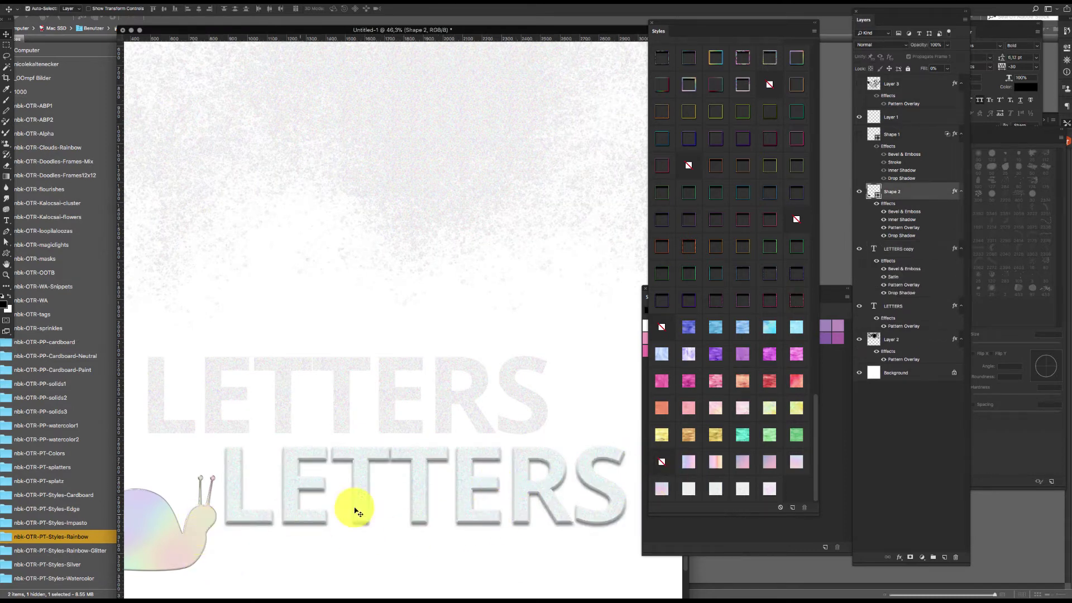
left_click(709, 489)
scroll(431, 471, "left", 5)
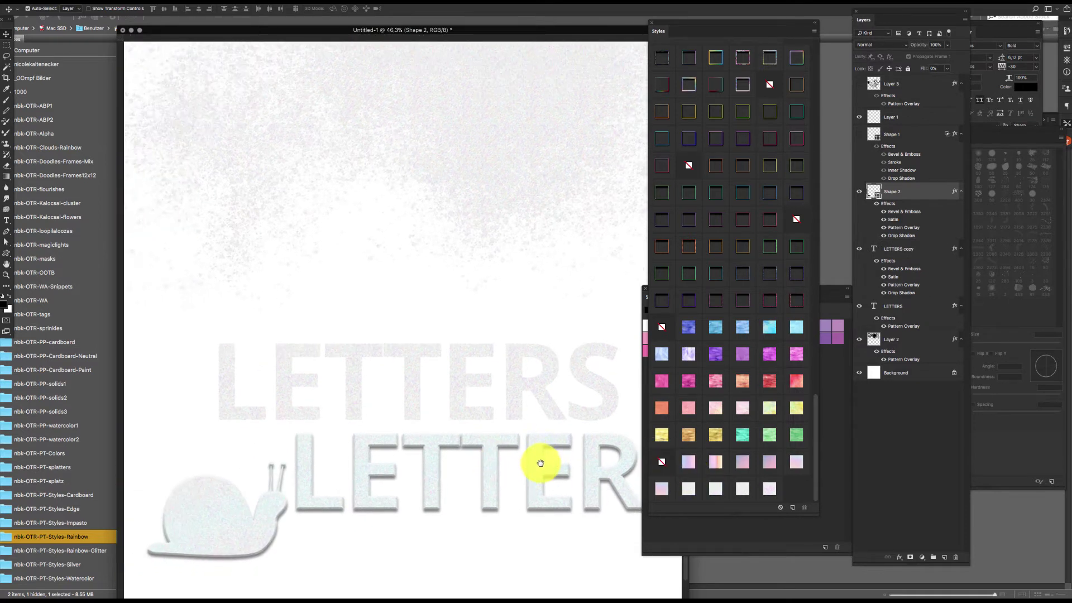
scroll(269, 508, "down", 2)
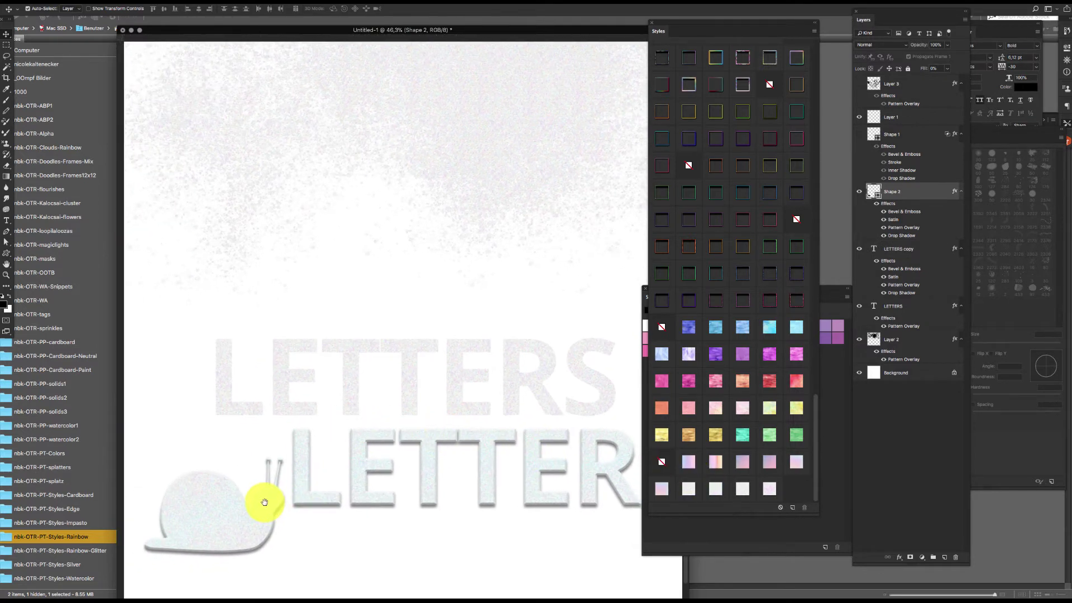
left_click_drag(269, 498, 268, 496)
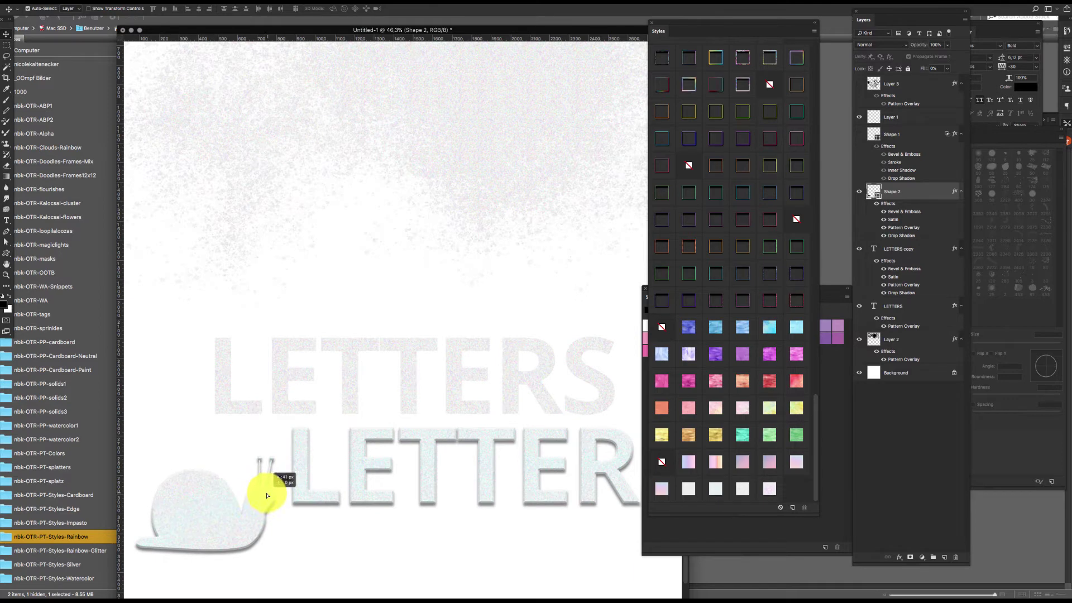
Step: Scale the snail's layer effects to 56%
right_click(958, 192)
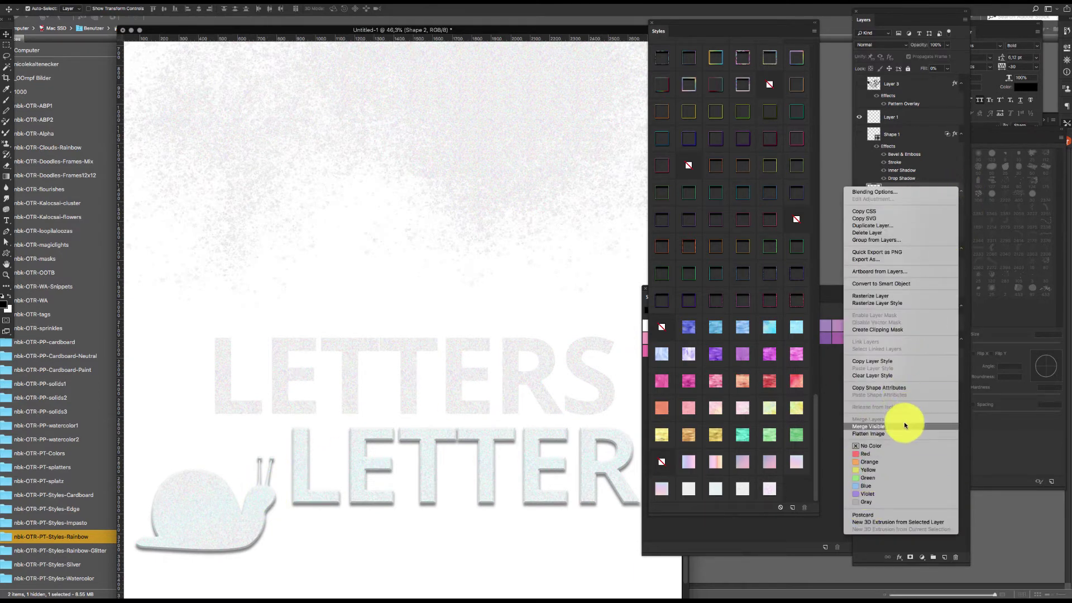
left_click(995, 88)
right_click(962, 190)
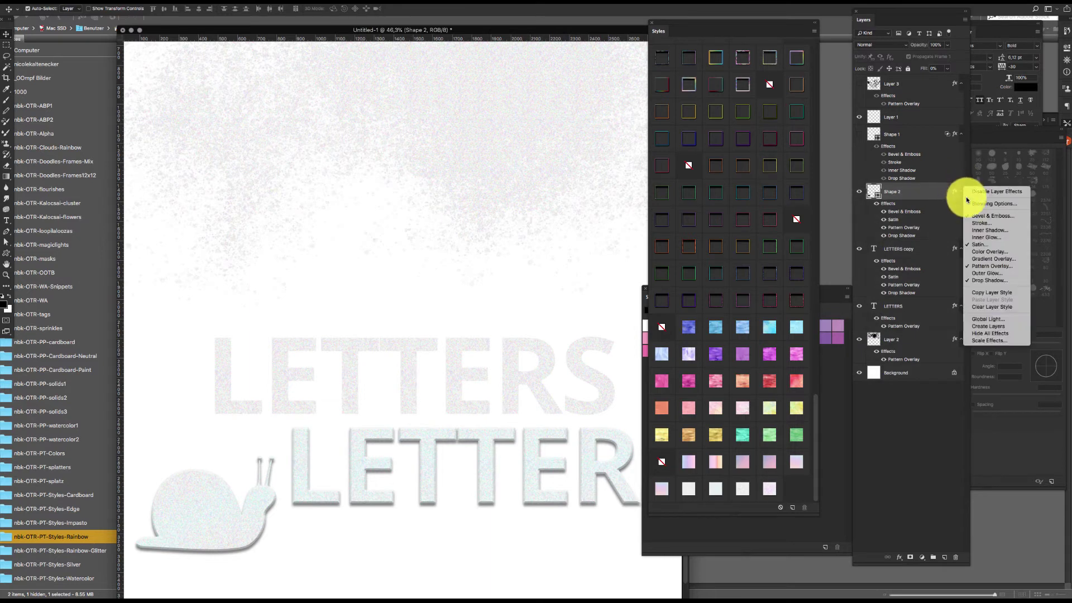
left_click(981, 342)
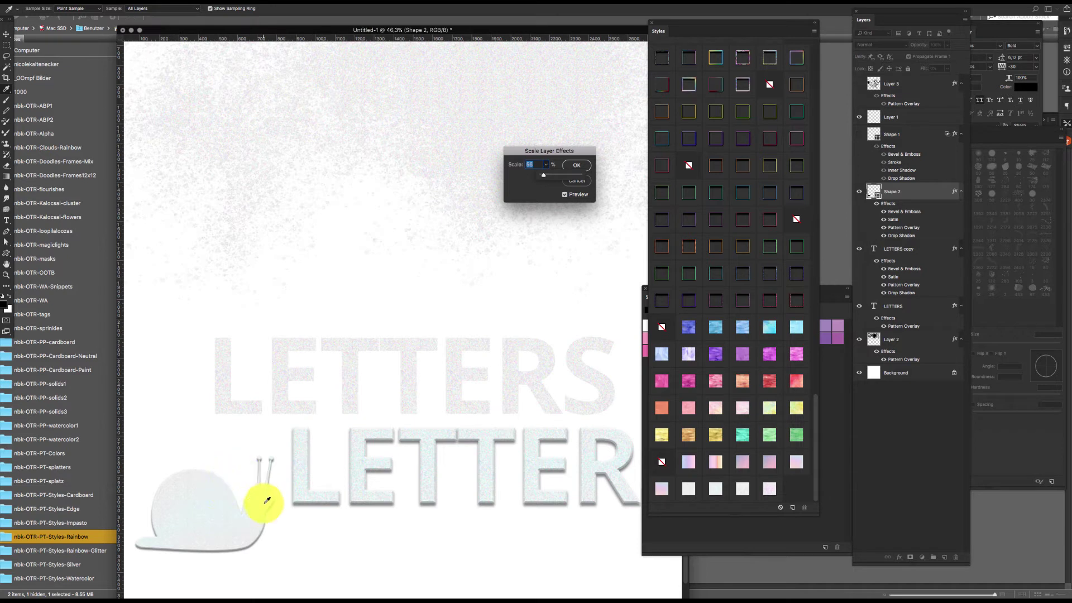
left_click(579, 164)
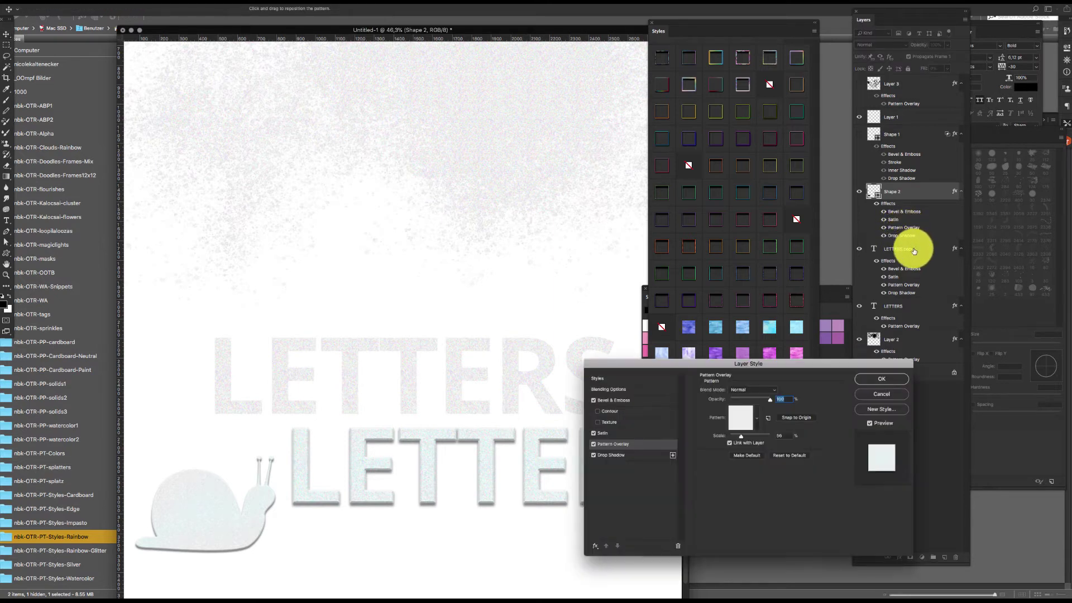
Step: Set the scale of the snail's Pattern Overlay to 100%
left_click(782, 435)
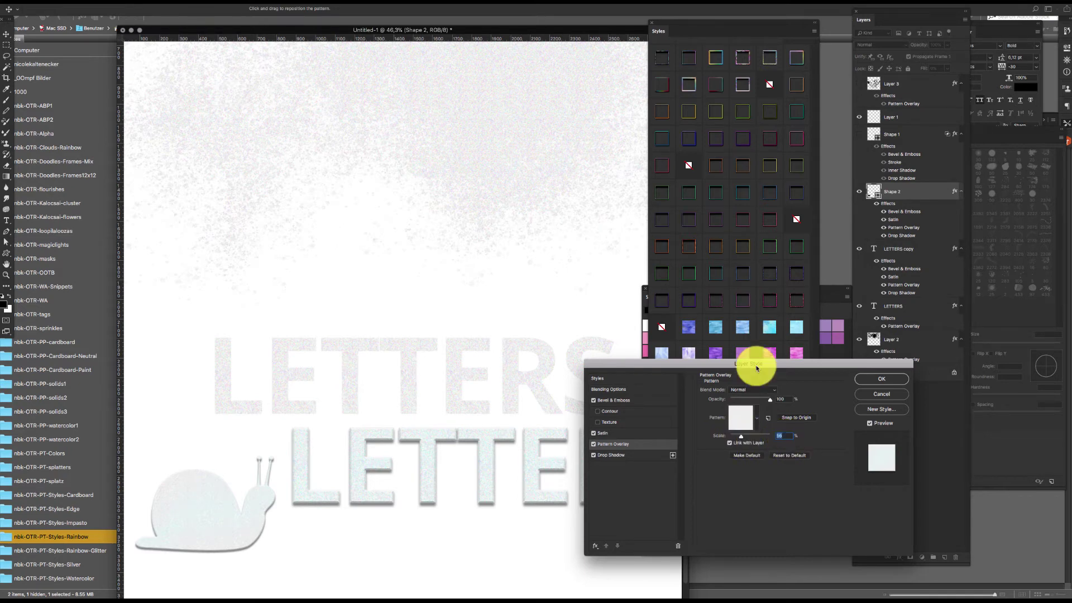
type("100")
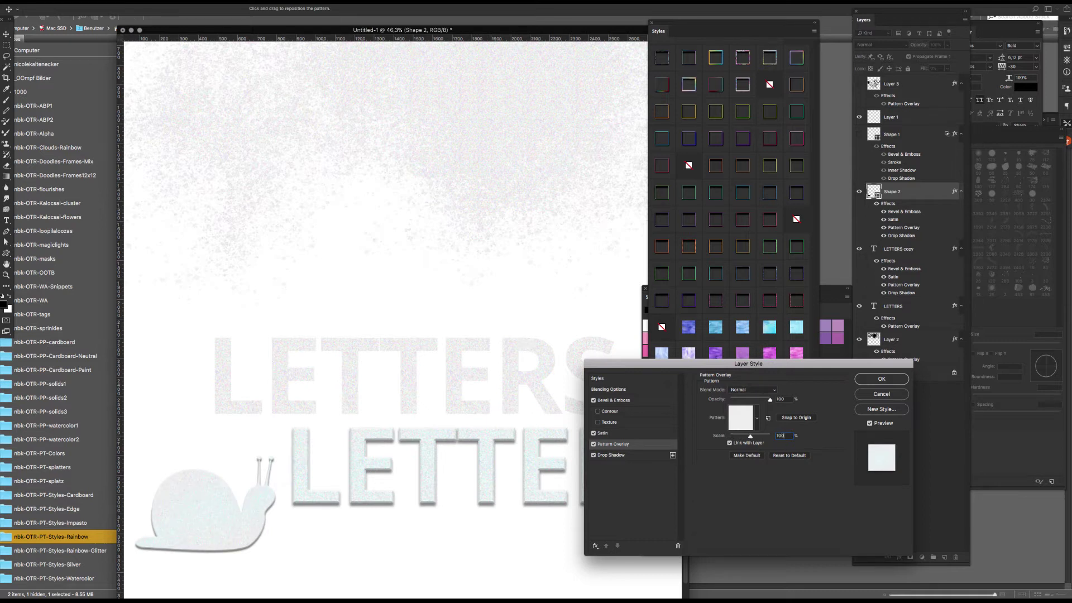
key("Return")
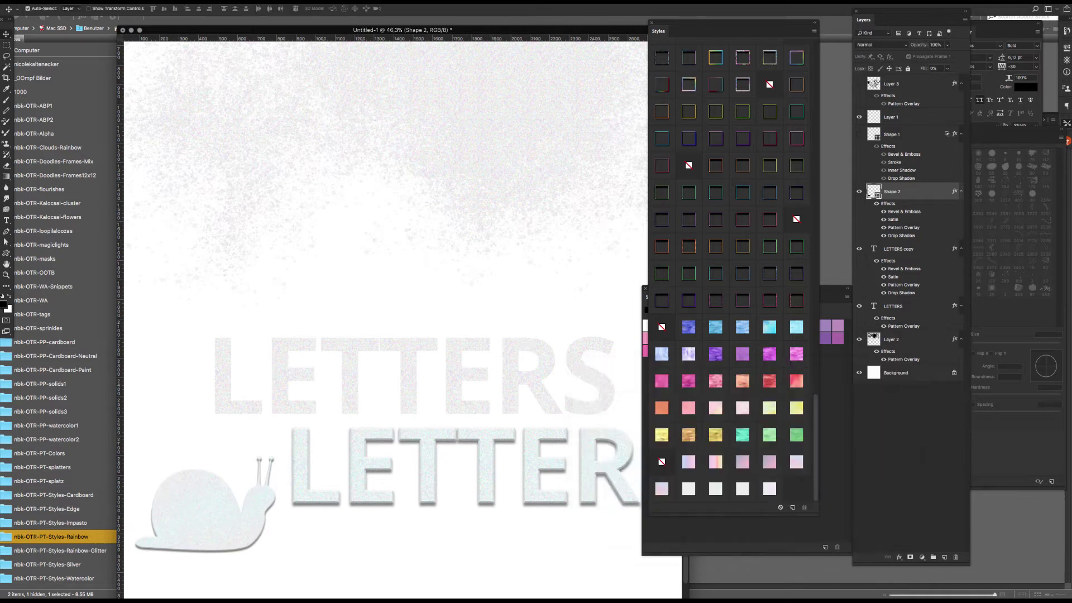
Step: Move the snail shape to just beneath the lower LETTERS text
left_click_drag(239, 539, 428, 555)
left_click(433, 470)
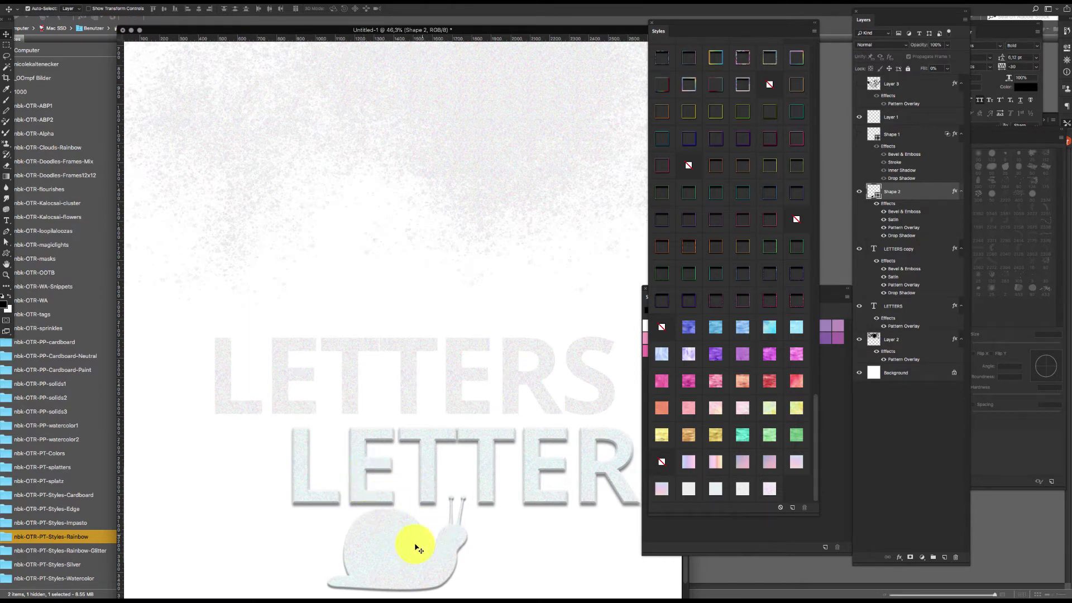
left_click_drag(395, 515, 402, 376)
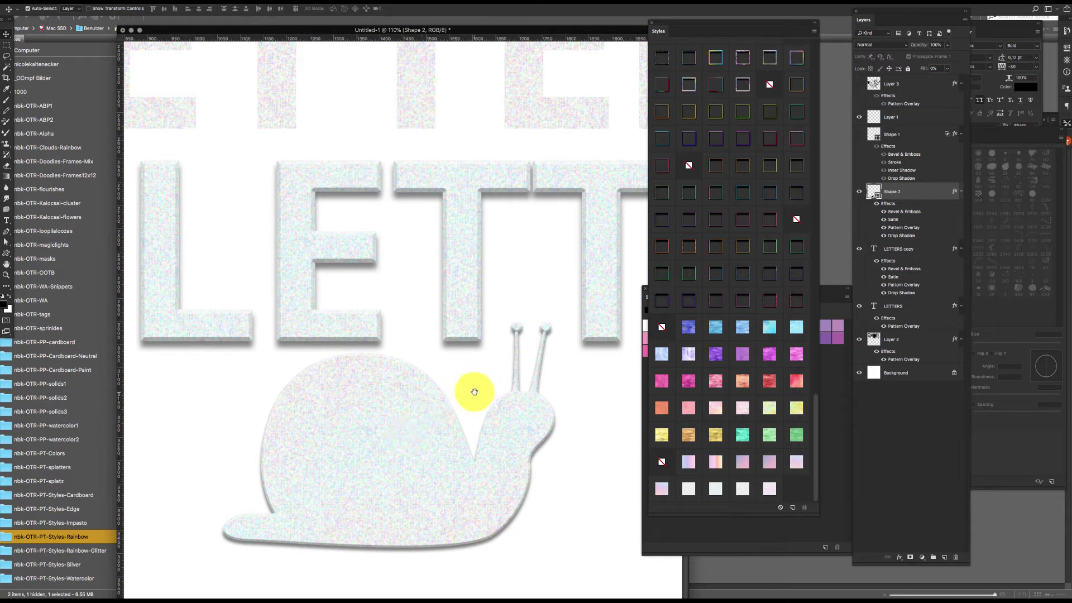
key("ctrl+minus")
key("ctrl+minus")
key("ctrl+minus")
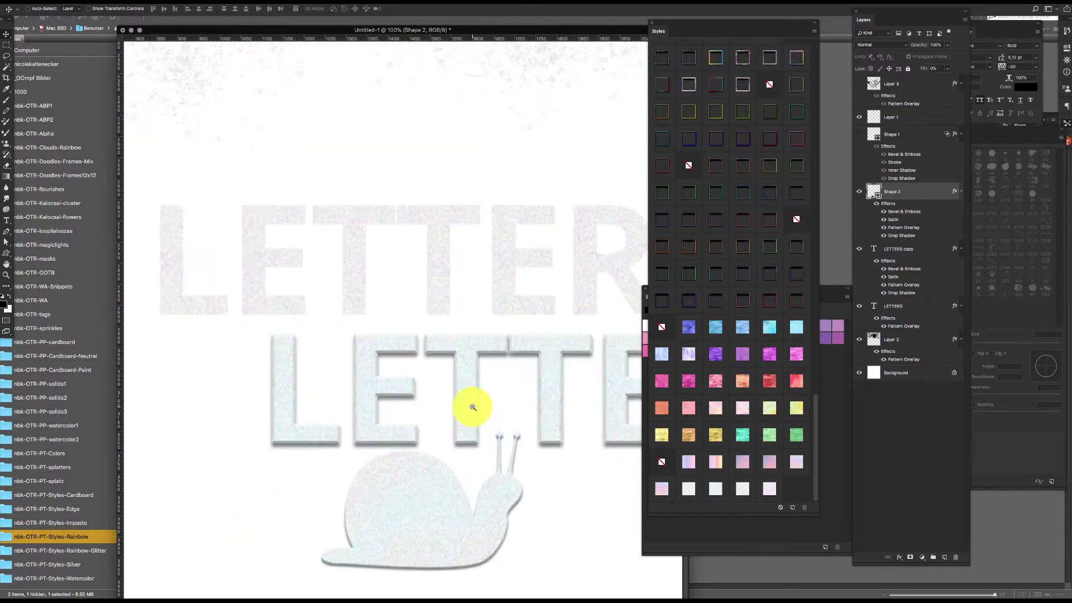
left_click_drag(473, 414, 378, 357)
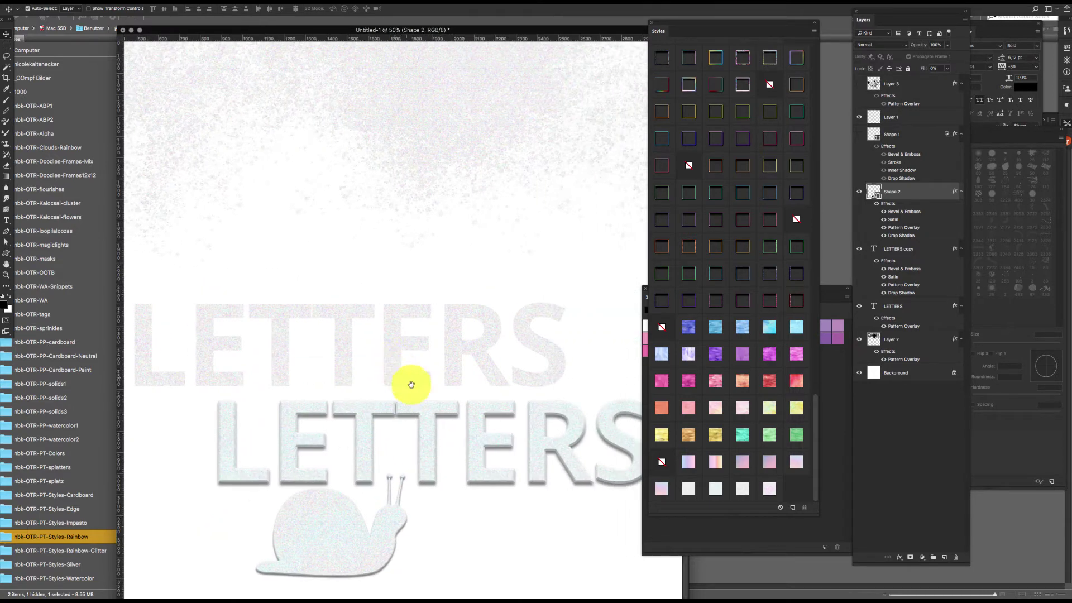
left_click_drag(439, 442, 430, 438)
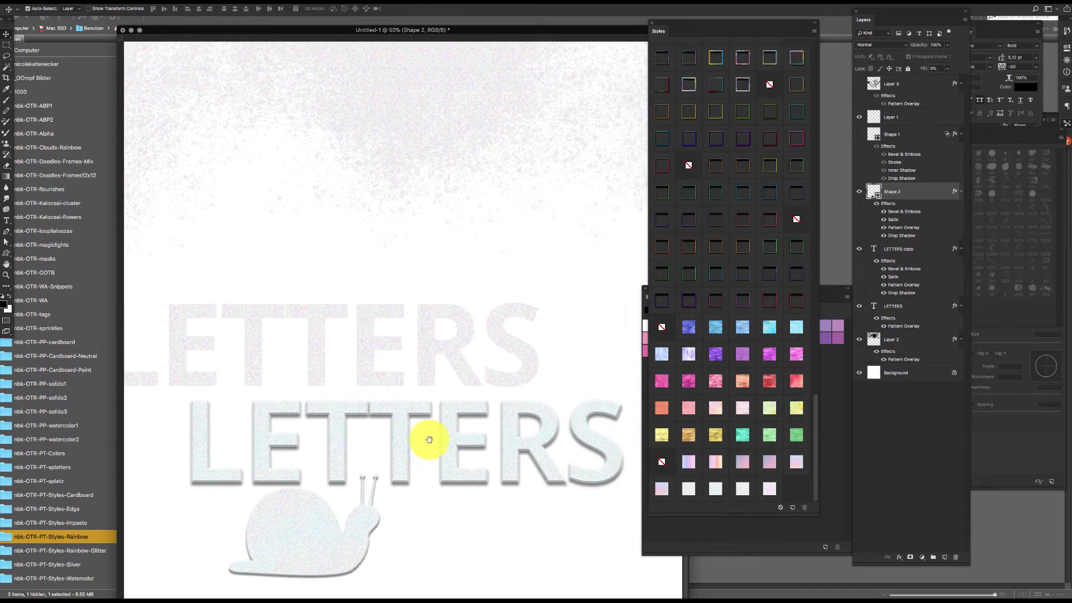
Step: Try the next-to-last white glitter style on the lower LETTERS text, and replace it with the last, bevelled glitter style in the set
left_click(482, 481)
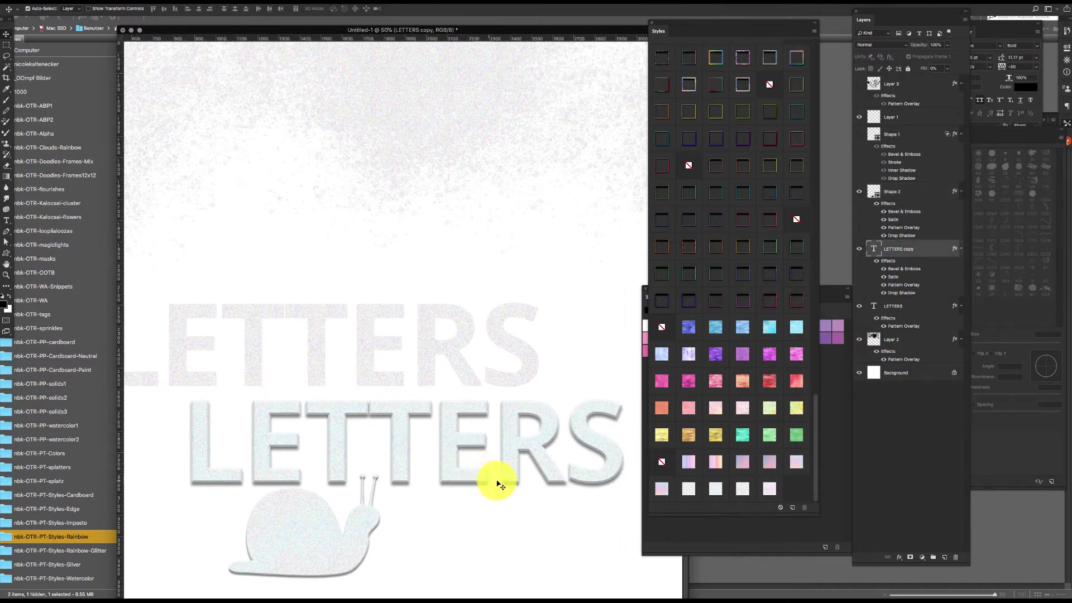
left_click(742, 489)
left_click(529, 349)
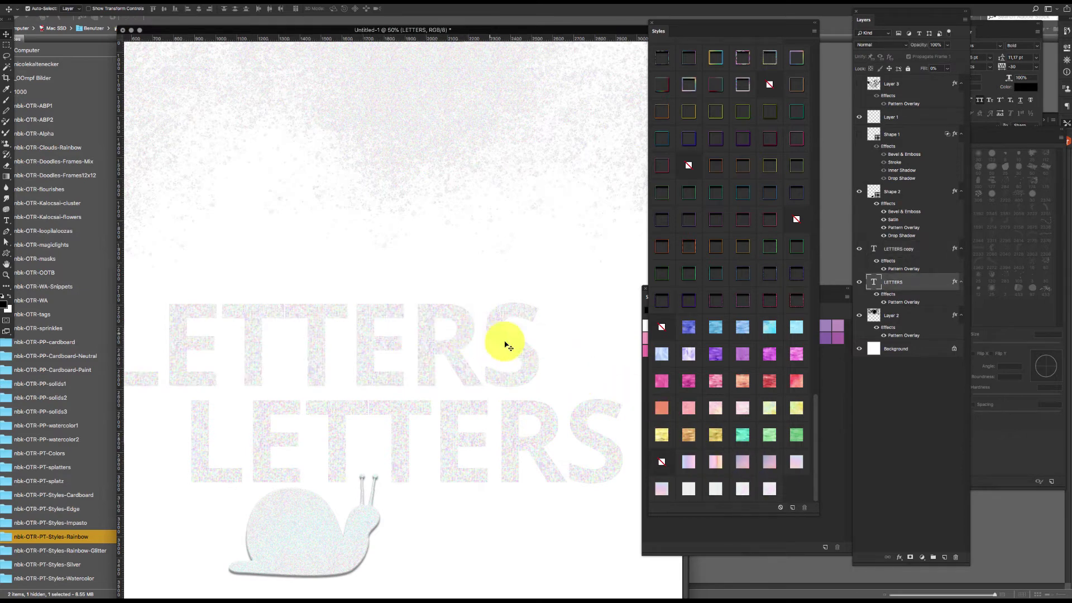
left_click(581, 430)
left_click(767, 486)
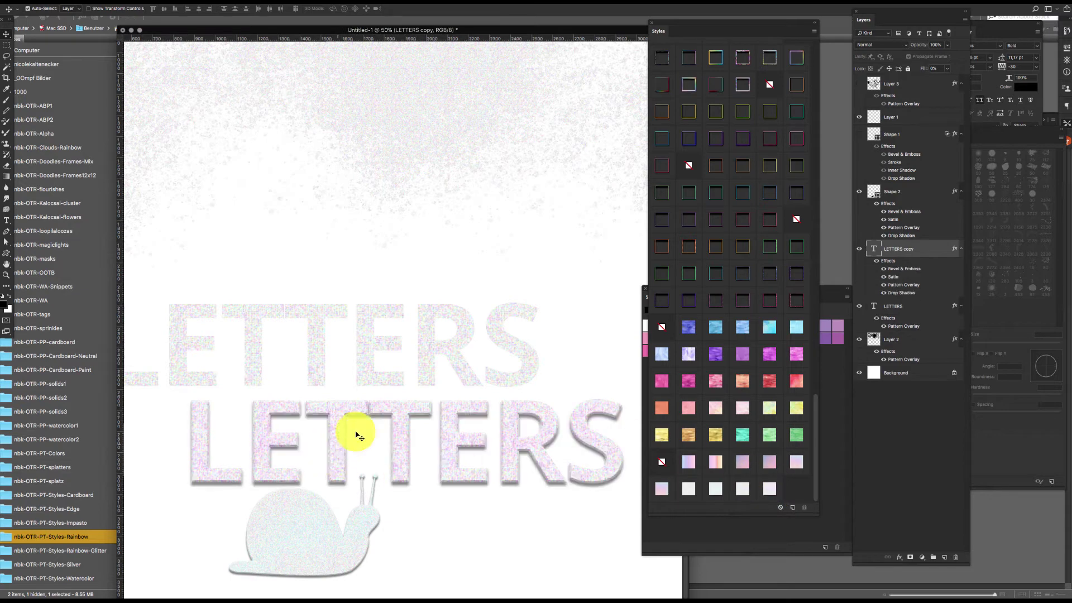
Step: Apply the last bevelled glitter style in the set to the snail shape and nudge the snail slightly to the right
left_click(370, 537)
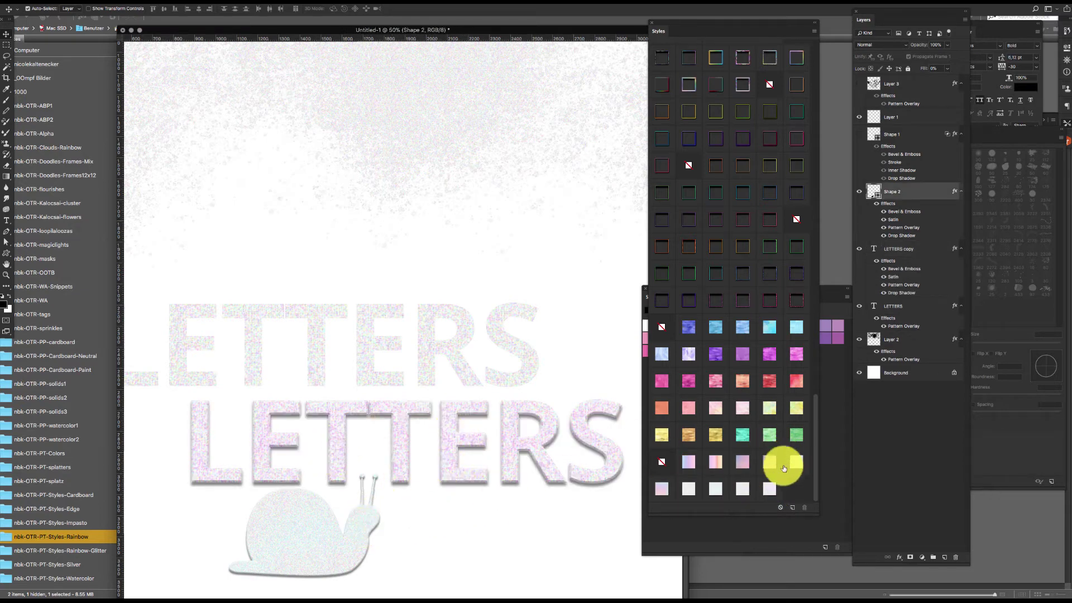
left_click(771, 487)
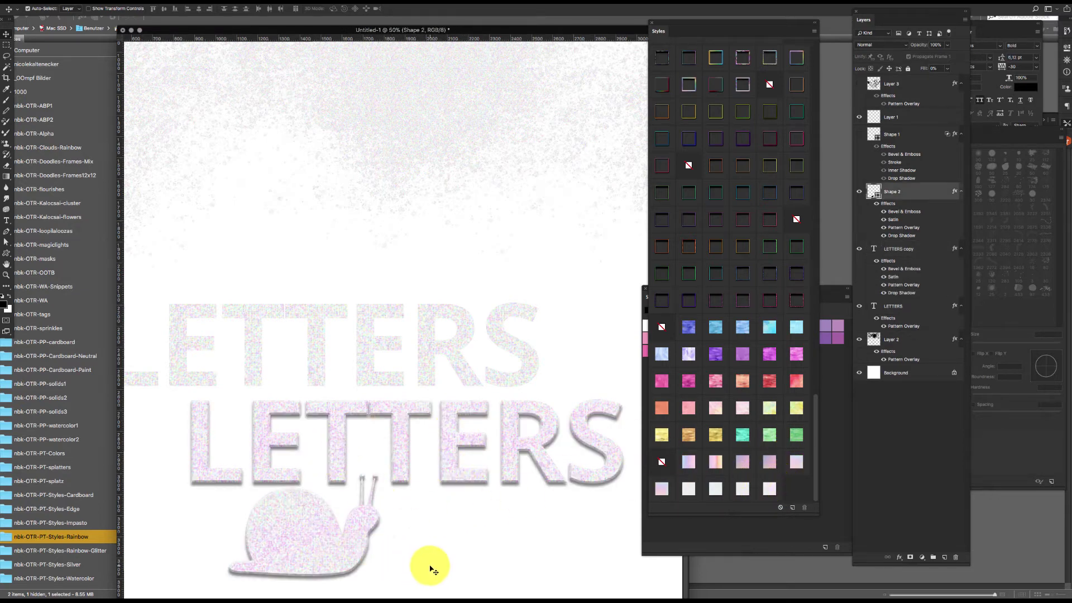
left_click_drag(356, 542, 362, 542)
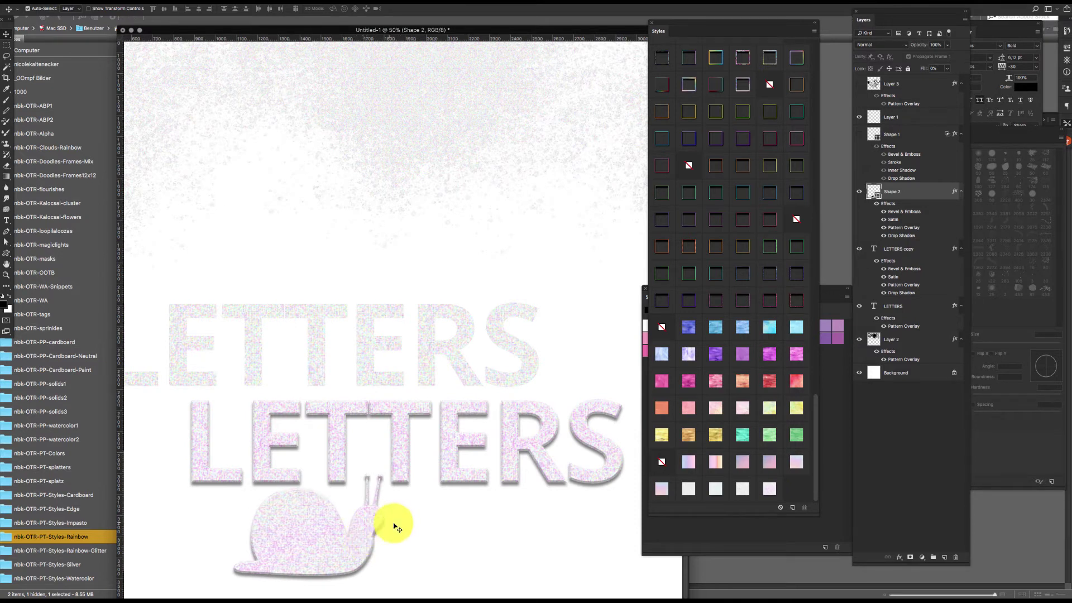
Step: Scale the layer effects of the lower LETTERS text to 200%, after previewing 50% and 20%
left_click(441, 463)
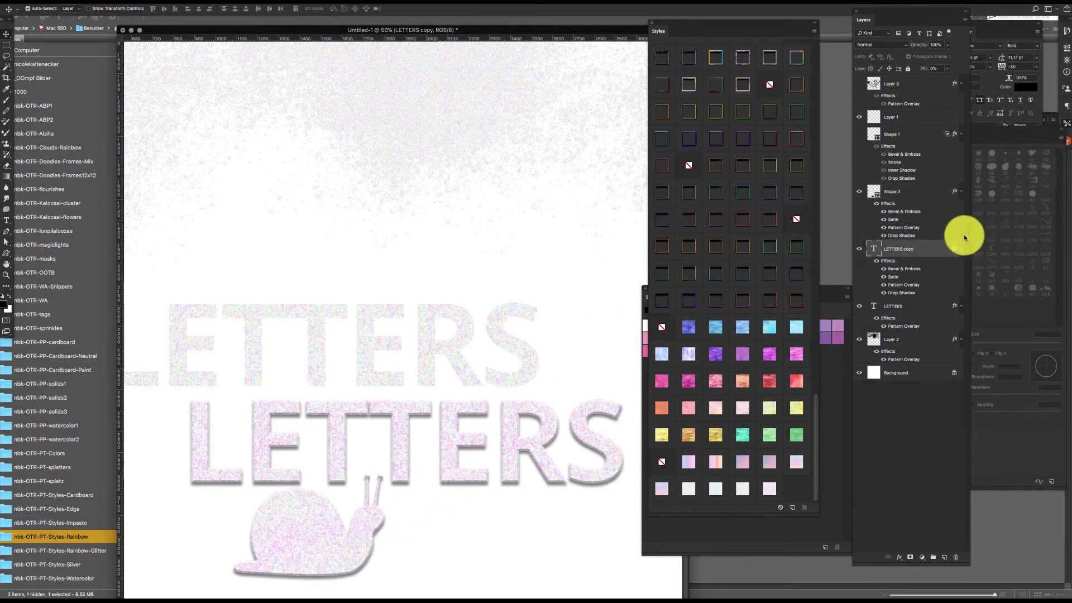
right_click(961, 251)
left_click(987, 401)
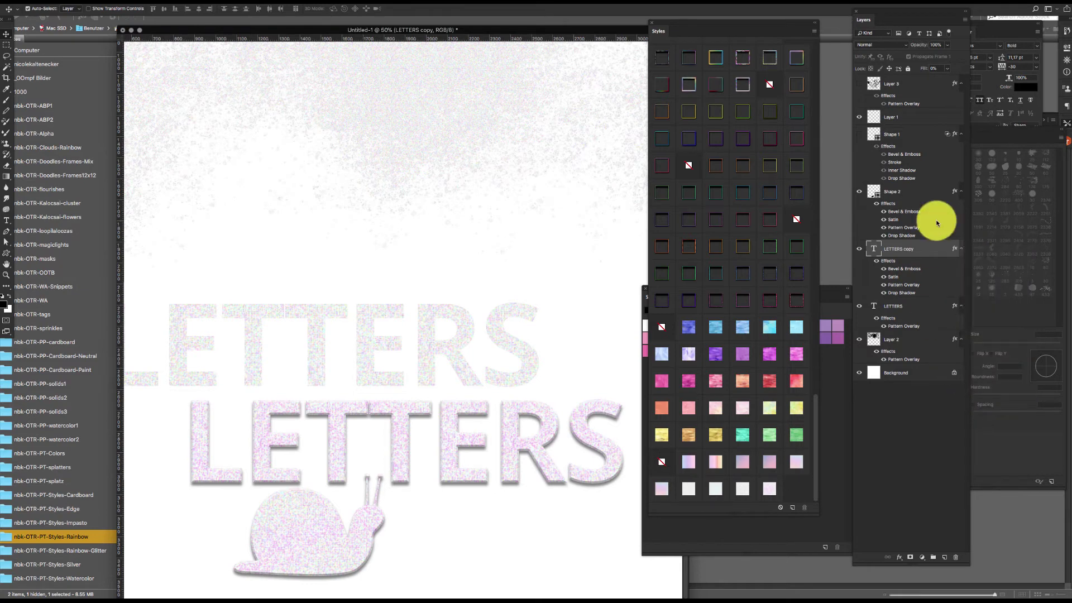
type("50")
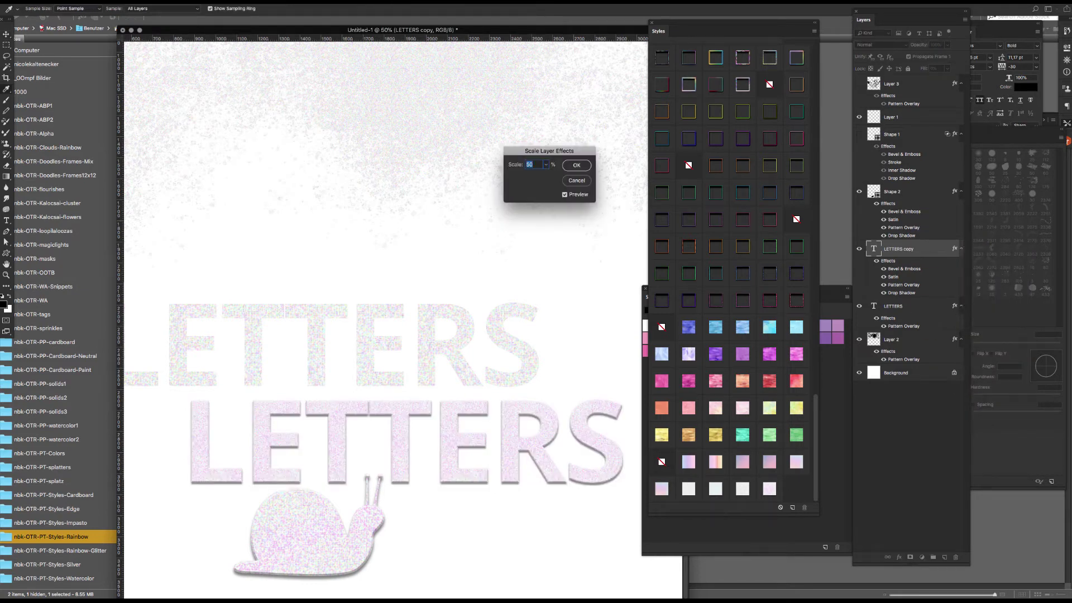
type("20")
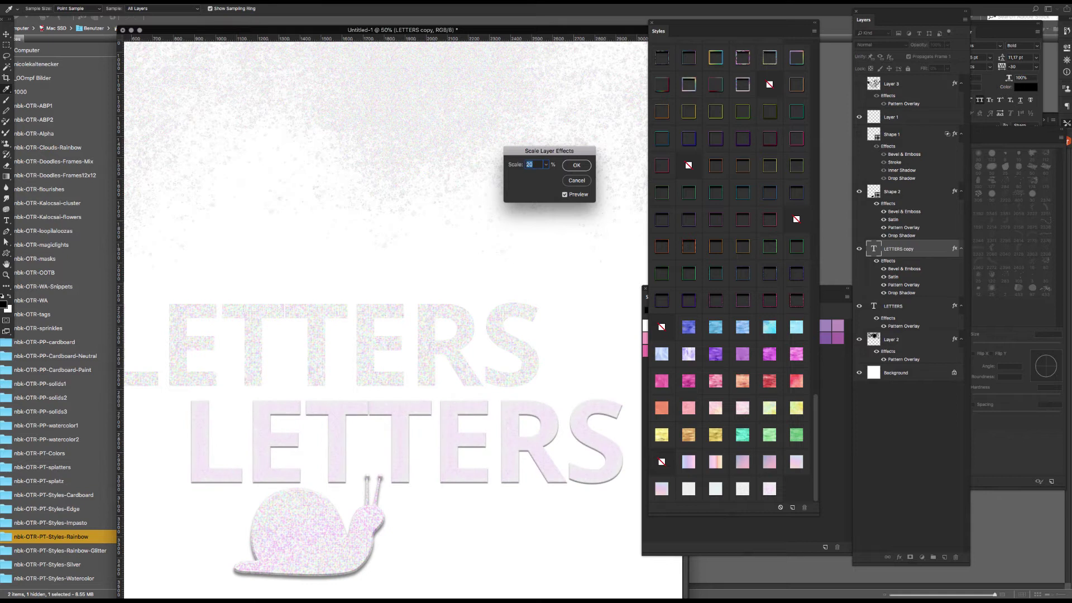
type("200")
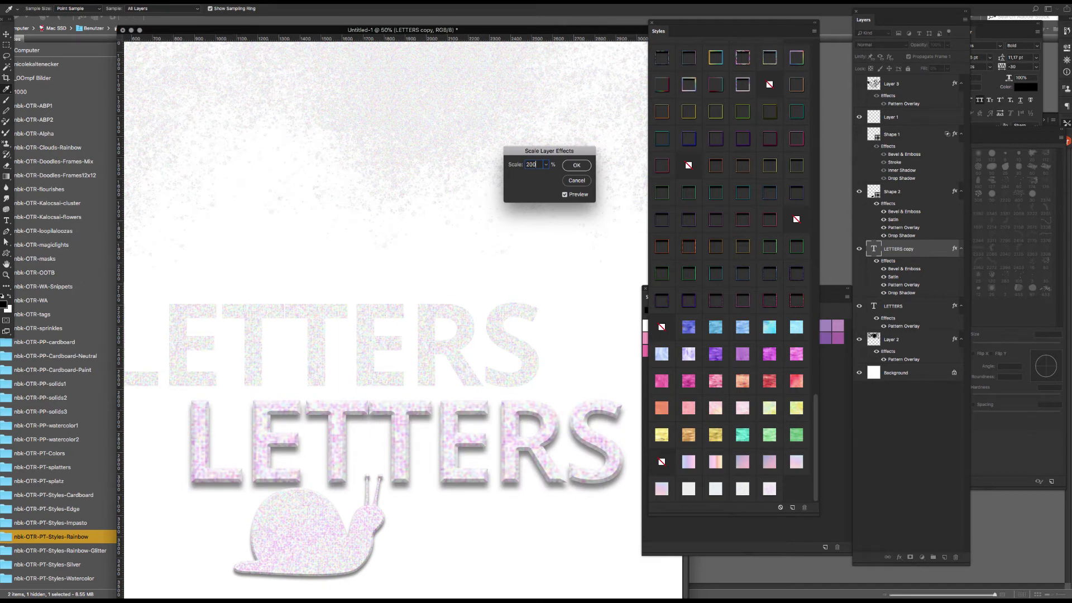
key("Return")
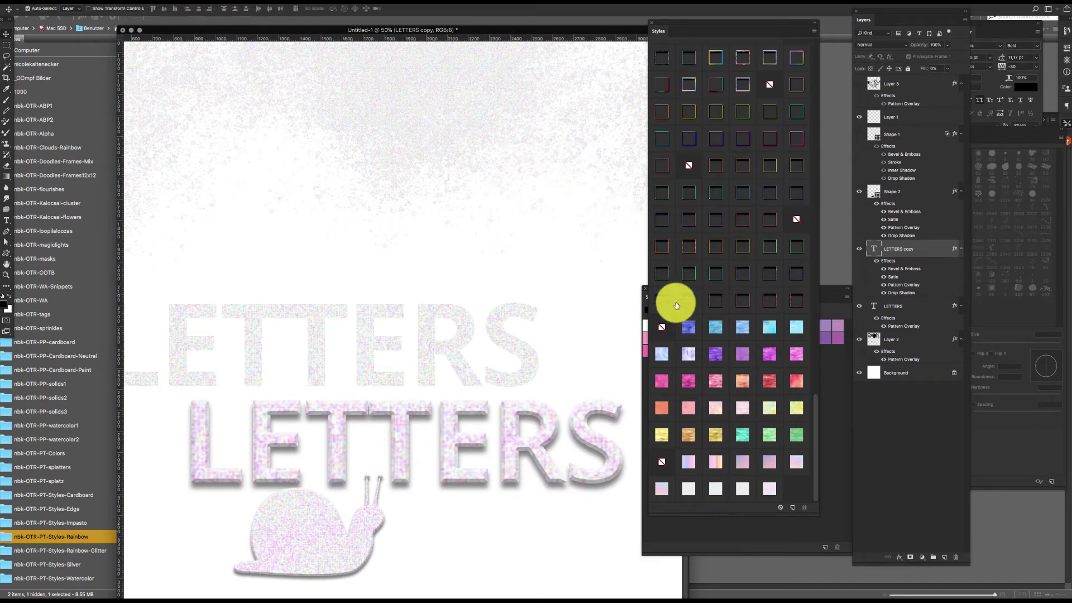
Step: Set the Pattern Overlay scale of the lower LETTERS text to 100%, after trying 200%
double_click(913, 284)
left_click_drag(814, 363, 773, 177)
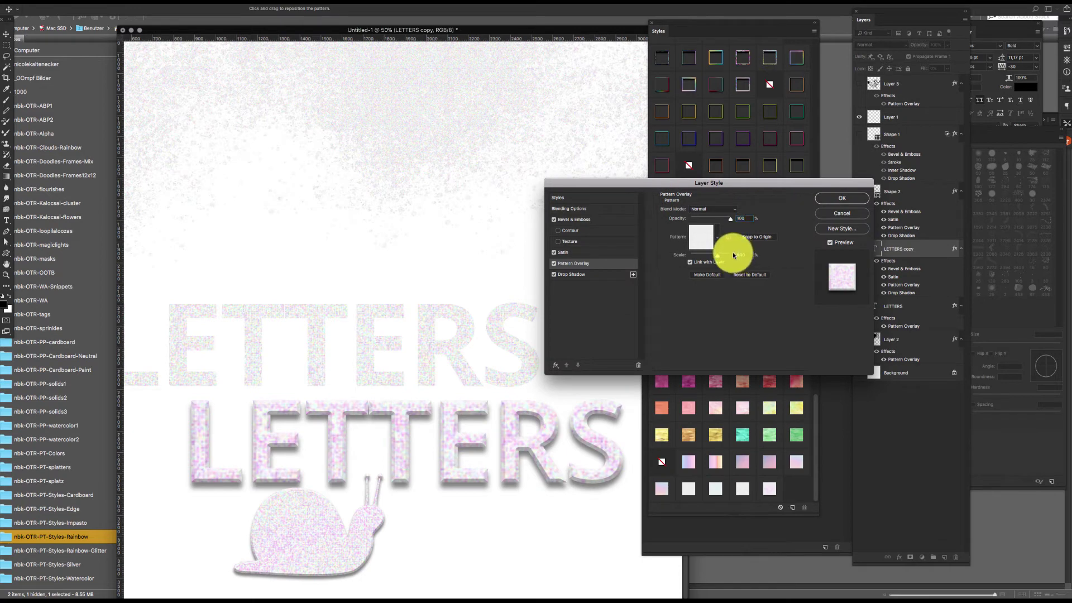
left_click_drag(741, 256, 674, 239)
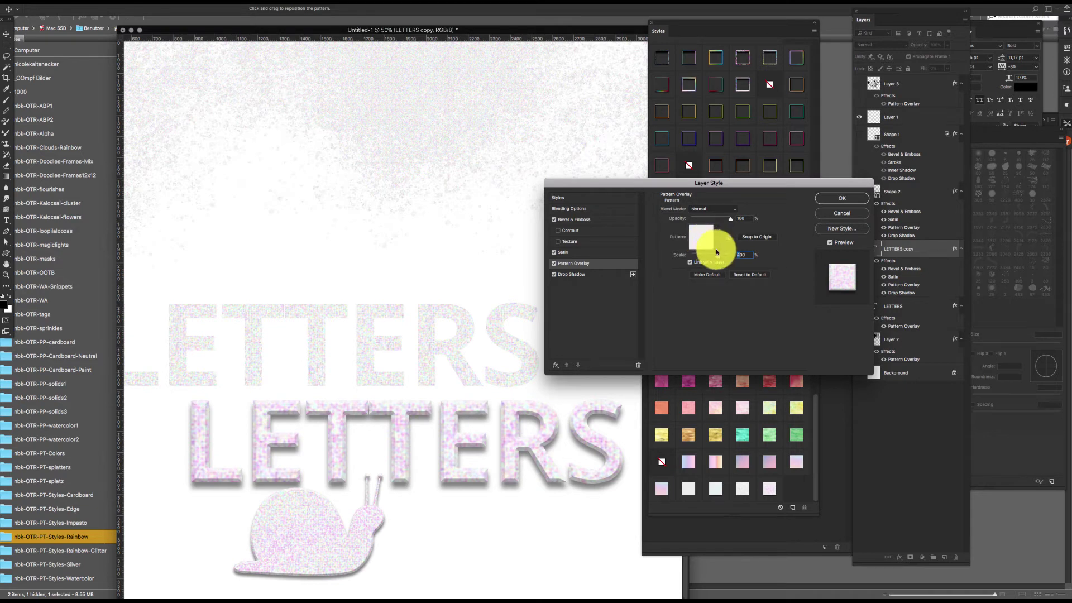
type("200")
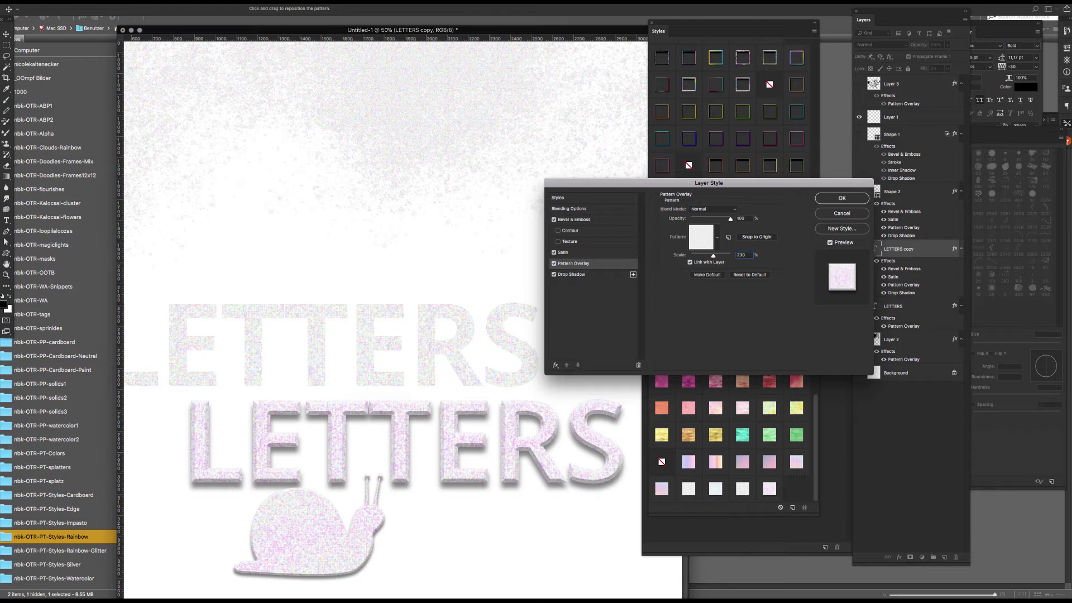
left_click_drag(709, 183, 705, 192)
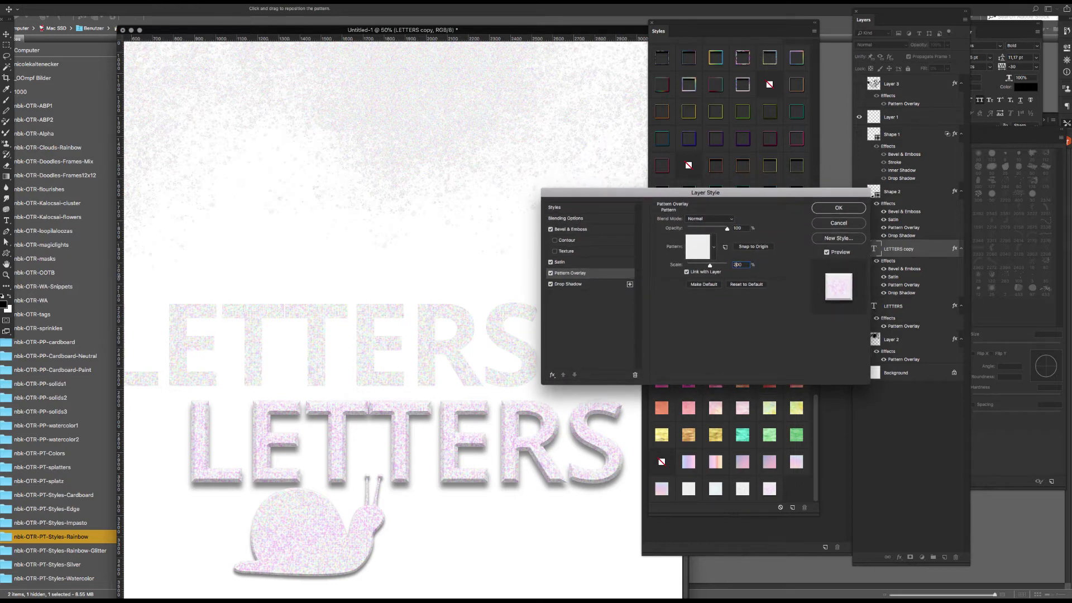
type("100")
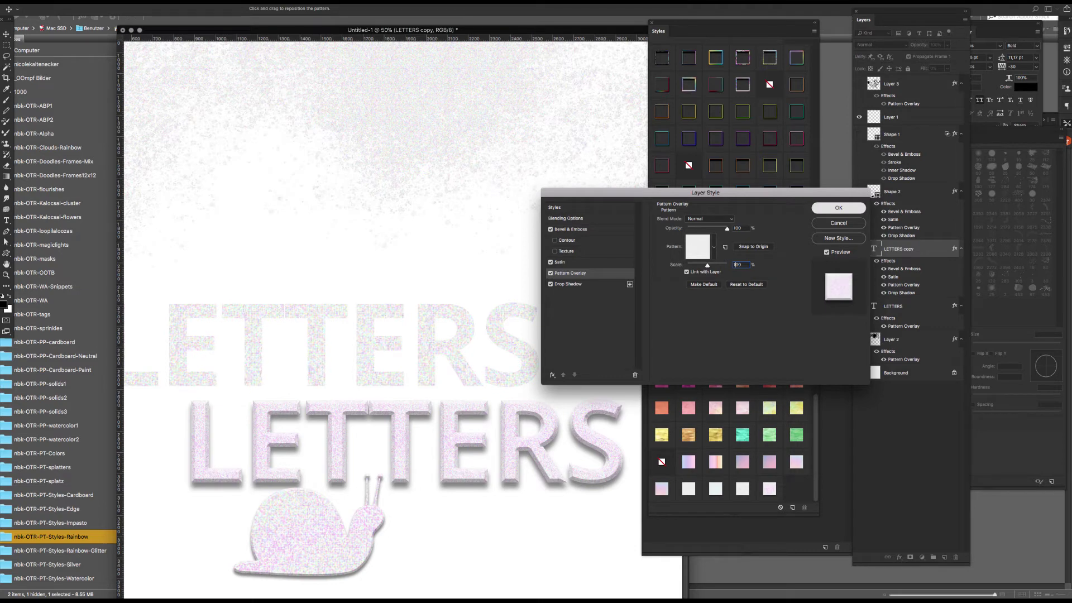
key("Return")
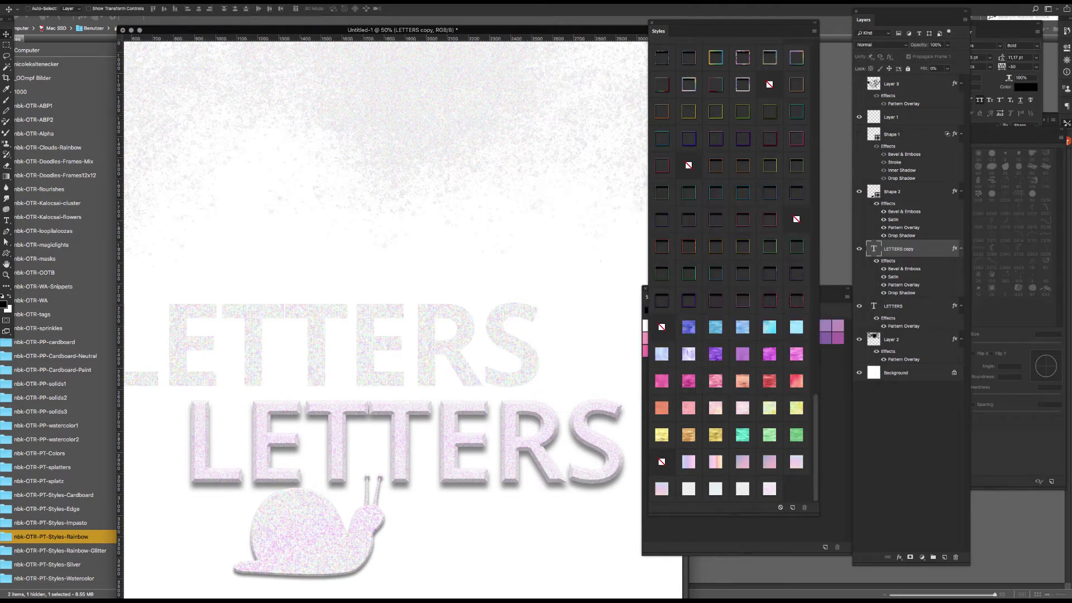
Step: Move the lower LETTERS text up slightly and place the snail shape at the text's left end
scroll(450, 567, "down", 2)
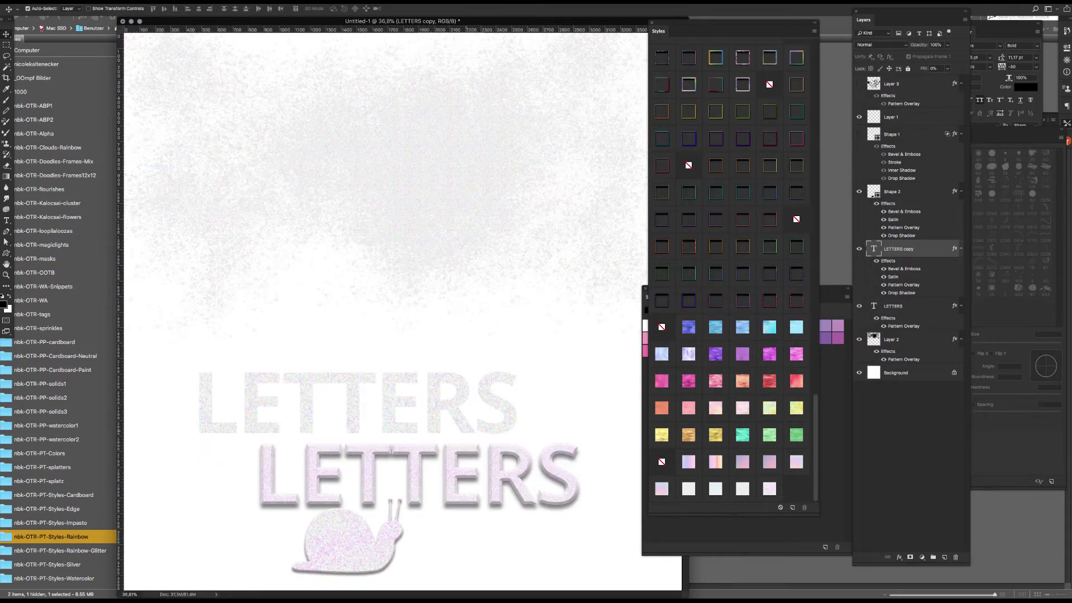
left_click_drag(472, 427, 466, 384)
left_click_drag(390, 508, 265, 416)
Step: Switch to Adobe Bridge and open nbk-OTR-Rainbow-Glitter.asl from the nbk-OTR-PT-Styles-Rainbow-Glitter folder in Photoshop to load its styles
left_click(79, 537)
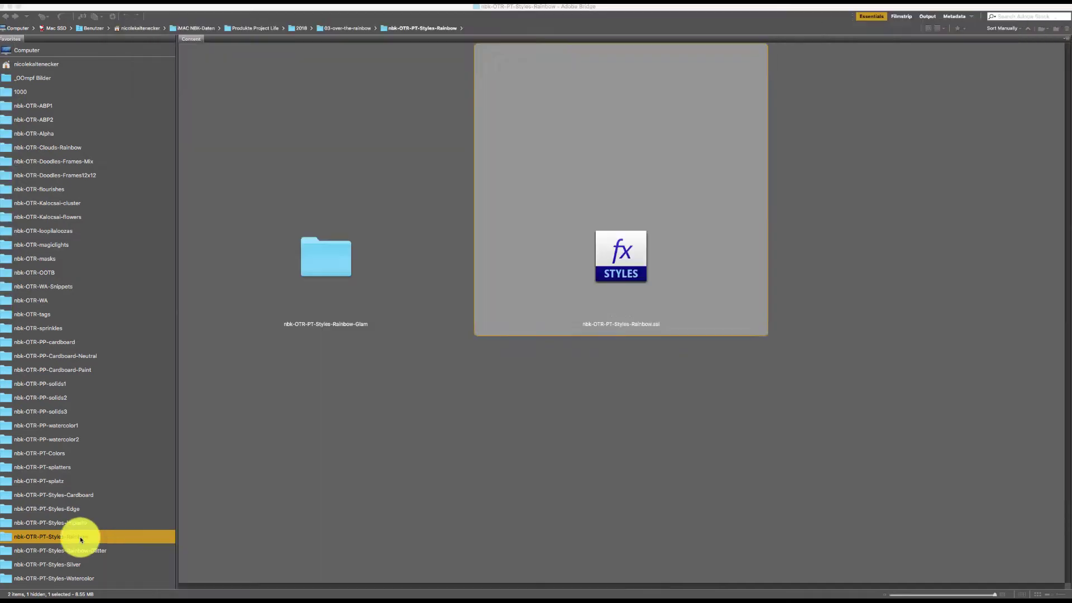
left_click(109, 552)
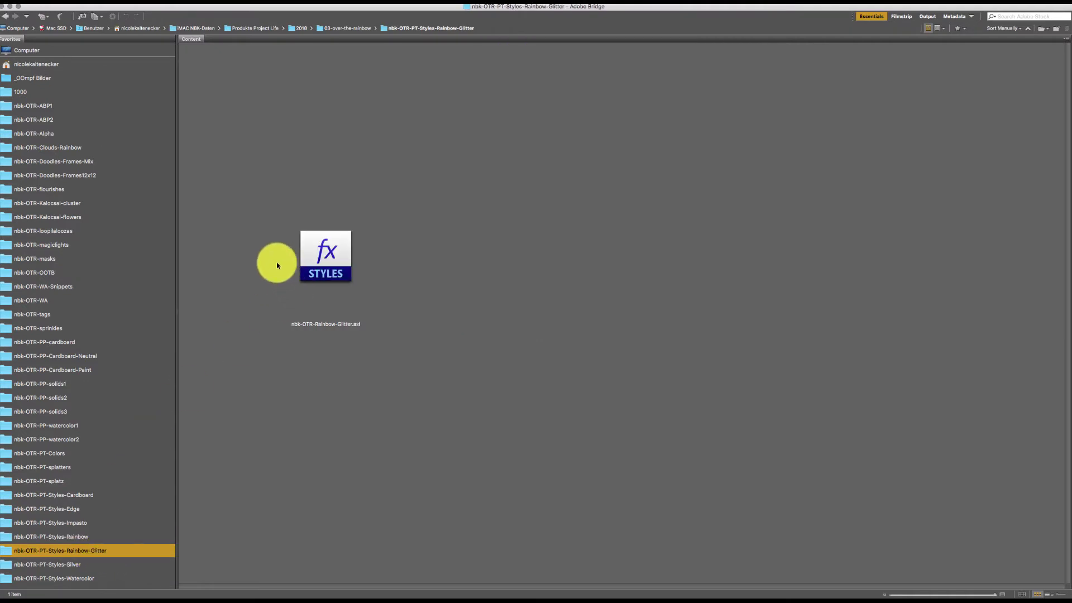
left_click_drag(312, 249, 331, 263)
right_click(340, 262)
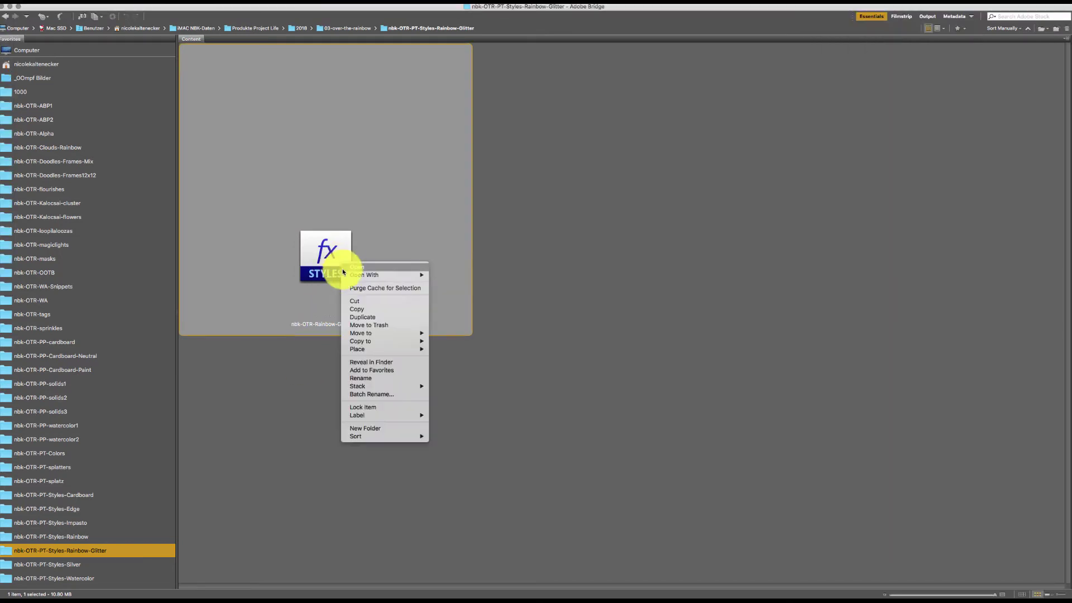
mouse_move(435, 271)
left_click(493, 275)
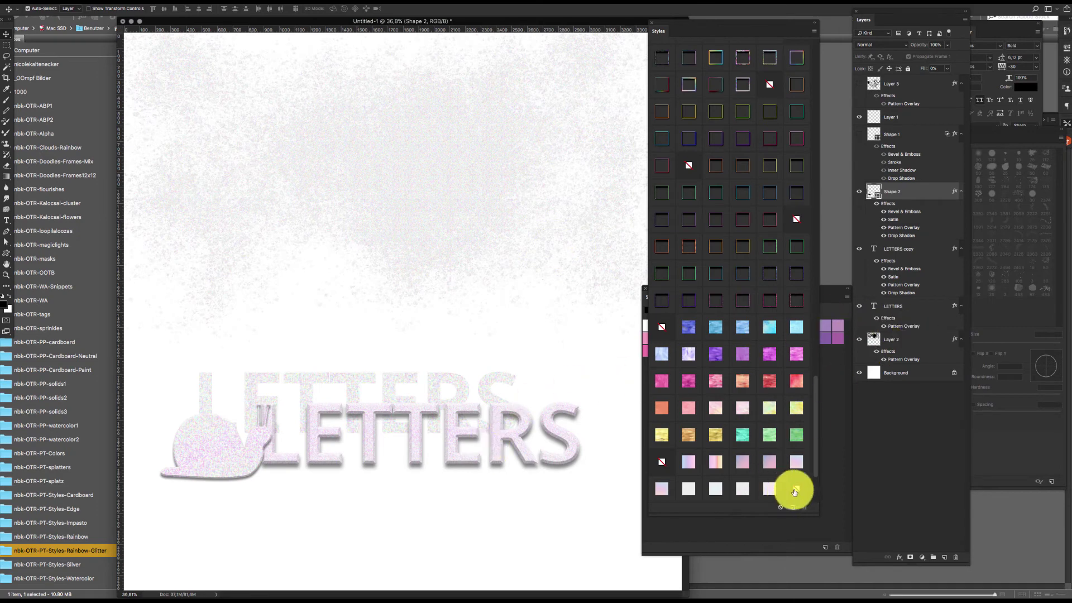
left_click_drag(816, 460, 816, 536)
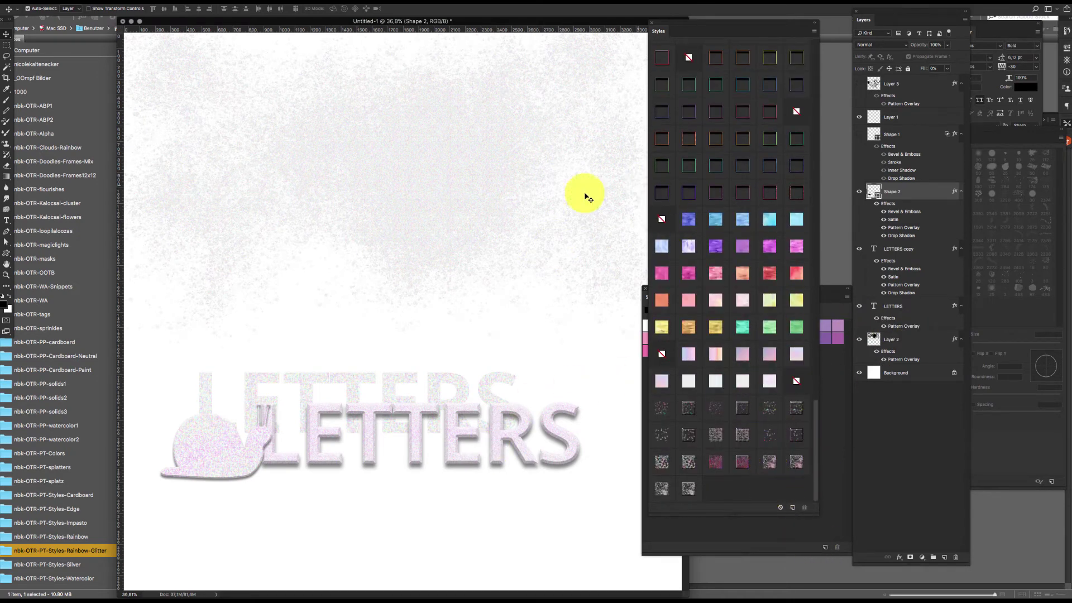
Step: Rearrange both LETTERS texts and the snail without overlap, with the snail left of the lower text
left_click_drag(414, 430, 430, 486)
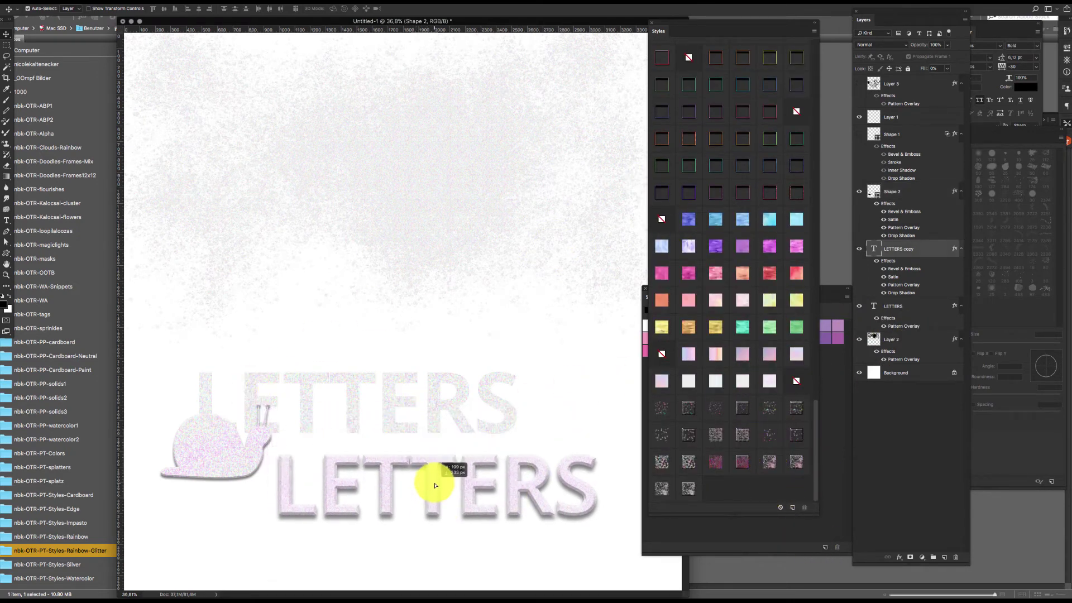
left_click_drag(462, 383, 491, 380)
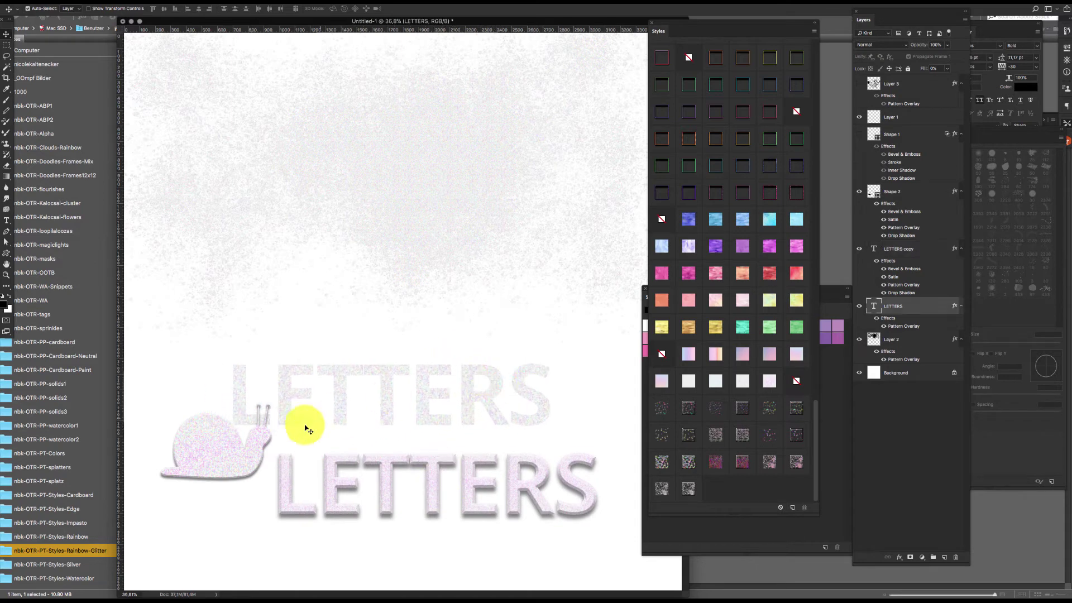
left_click_drag(244, 445, 234, 472)
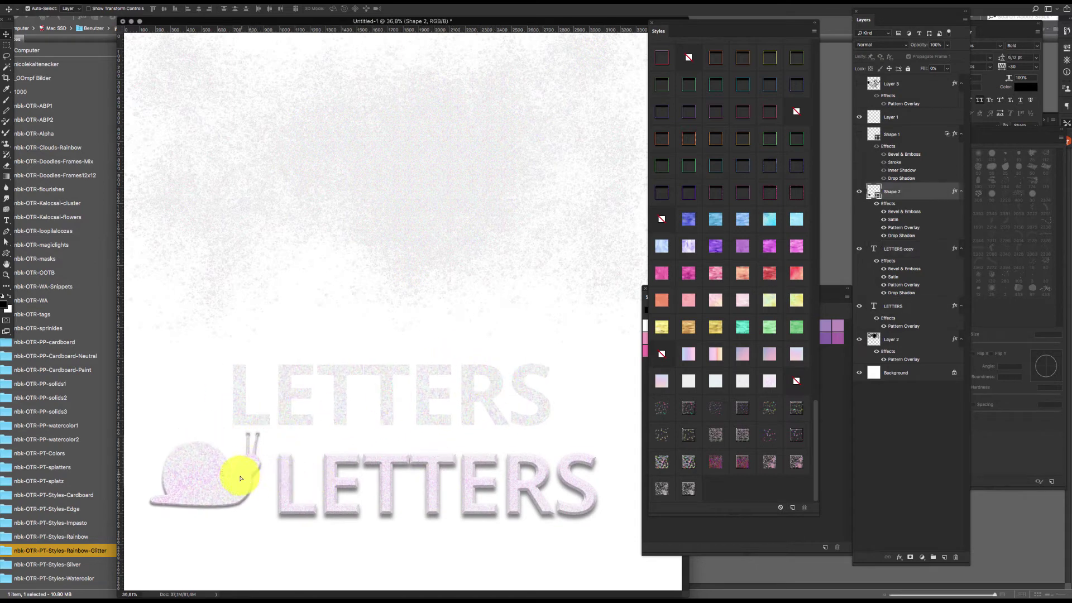
Step: Apply the first newly loaded Rainbow-Glitter style to the speckled brush texture on Layer 2
left_click(478, 156)
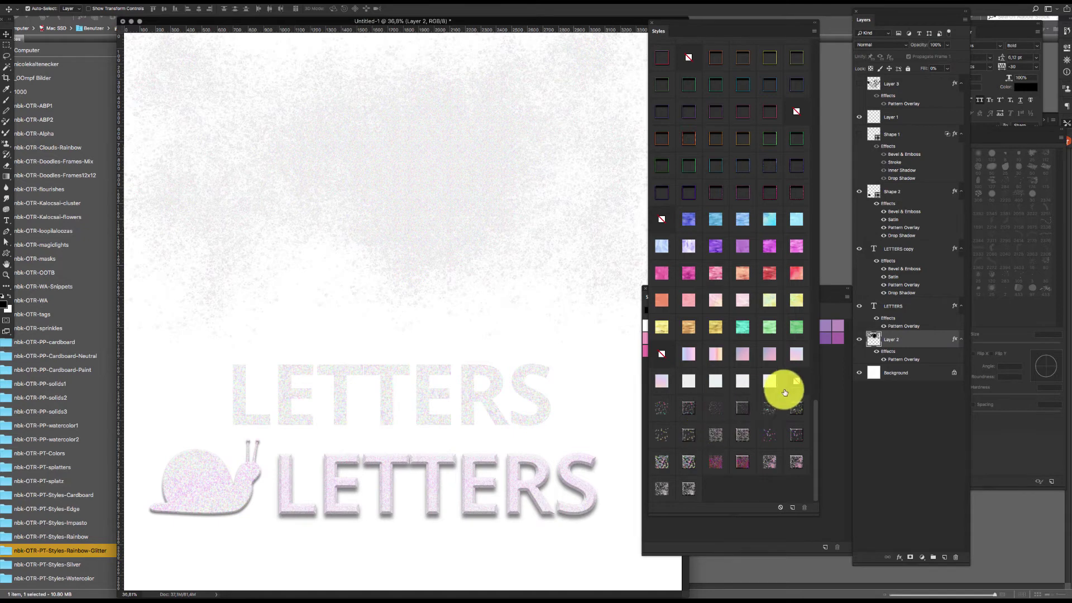
left_click(668, 412)
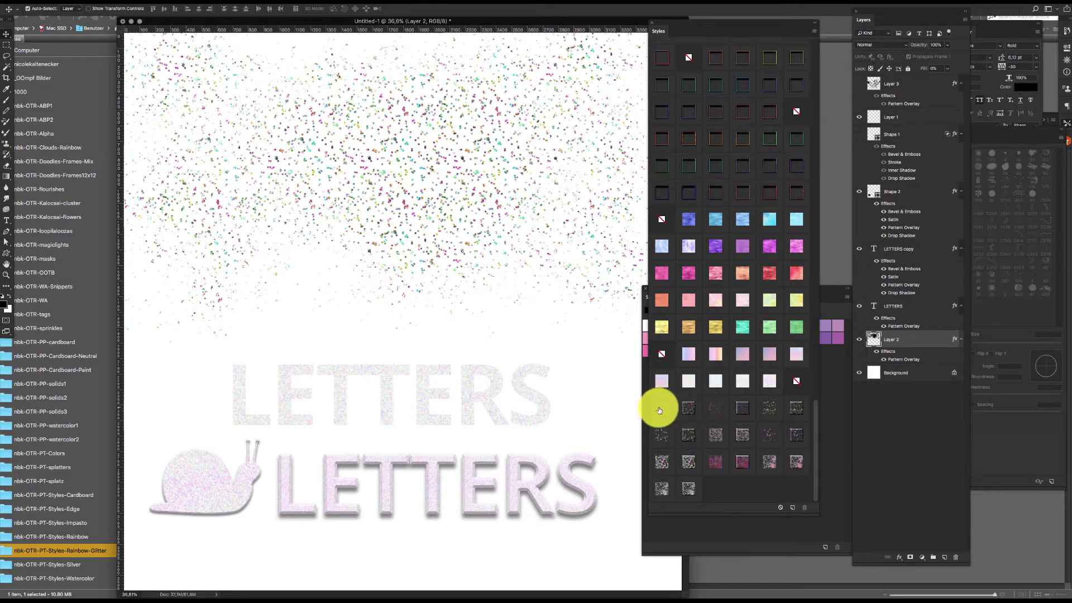
Step: Apply the first Rainbow-Glitter style to the upper LETTERS text and to the snail shape
left_click(546, 407)
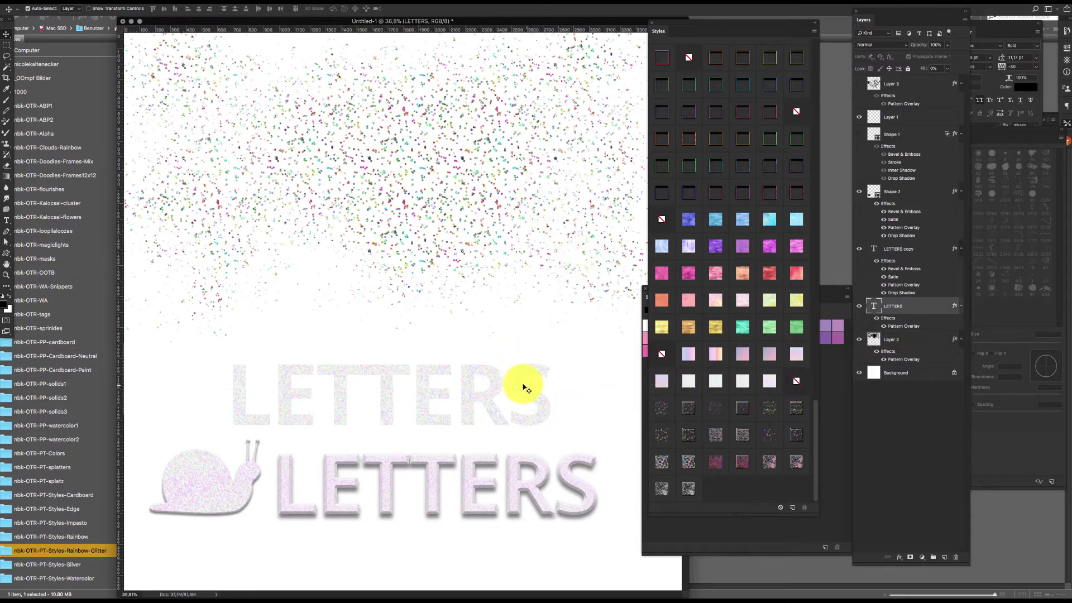
left_click(659, 406)
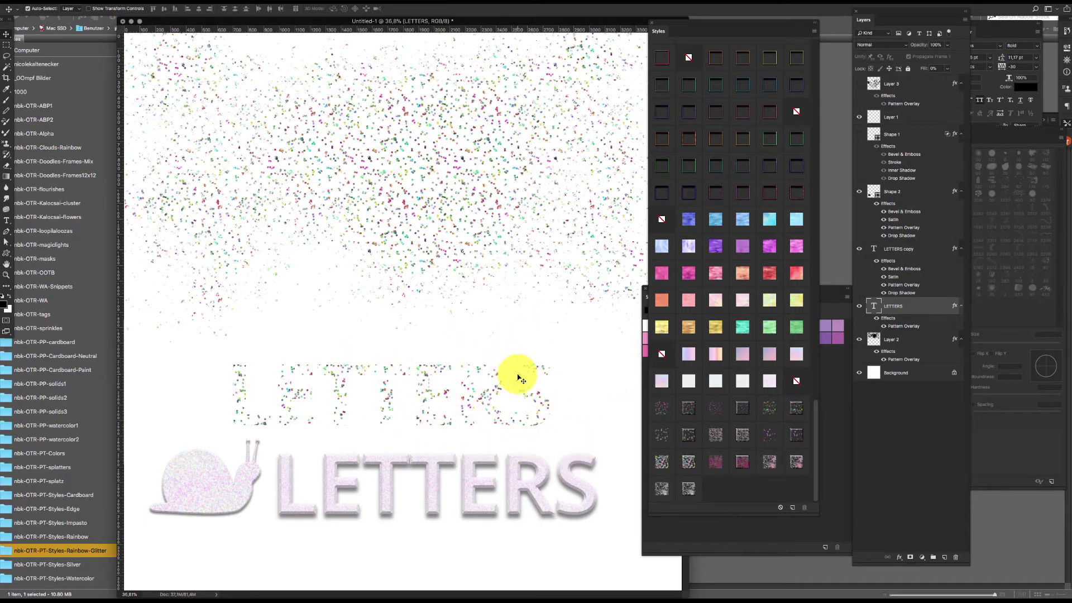
left_click(235, 502)
left_click(660, 407)
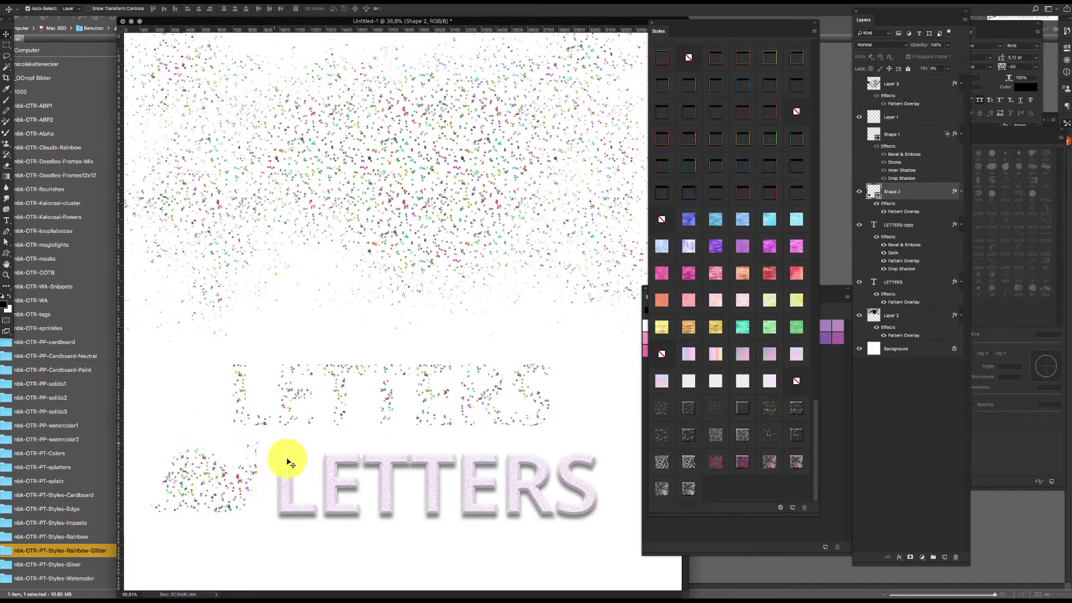
left_click_drag(346, 377, 342, 378)
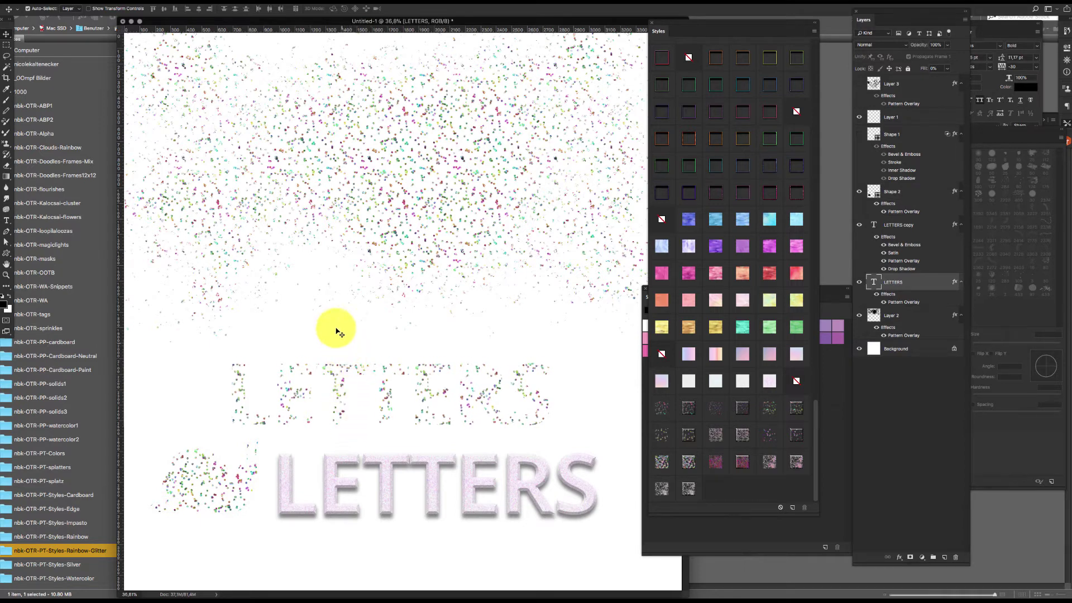
Step: Apply the second, beveled Rainbow-Glitter style to the lower LETTERS text and move that text slightly to the right
left_click(569, 463)
left_click(687, 413)
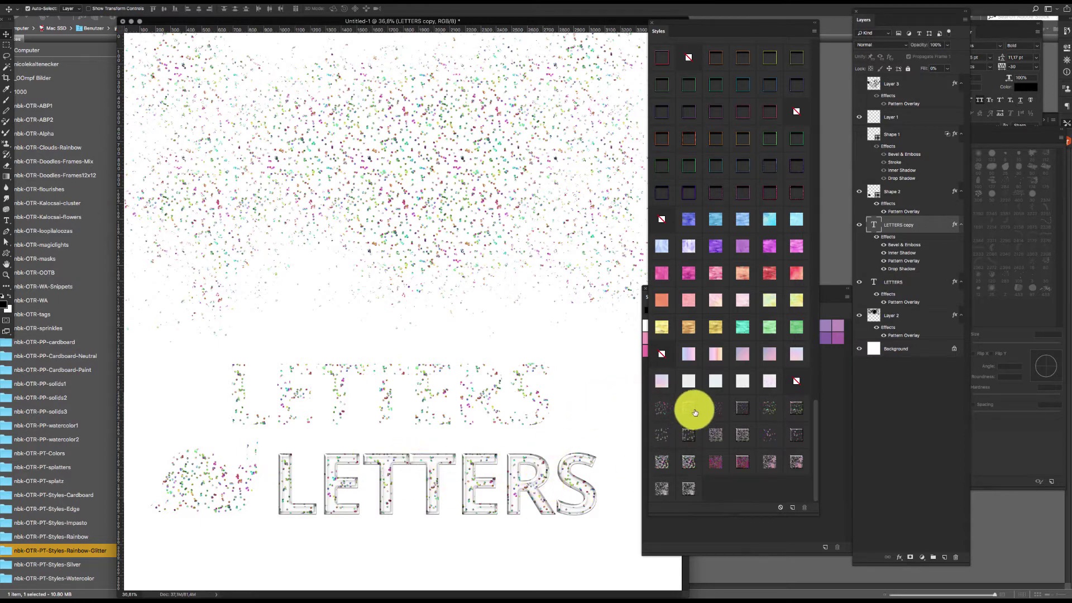
left_click_drag(584, 467, 593, 431)
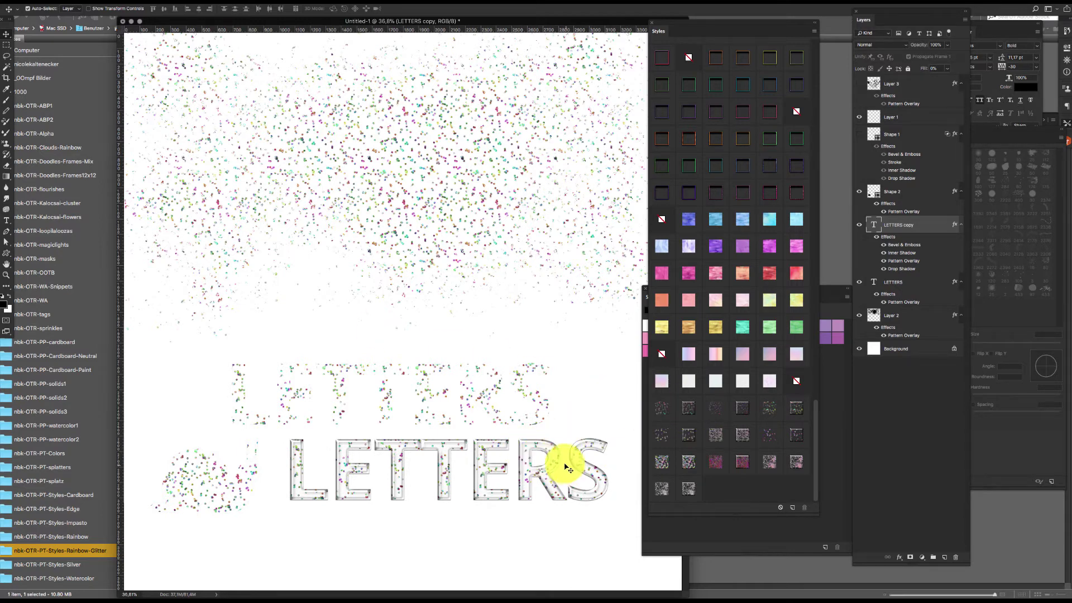
mouse_move(576, 455)
left_mouse_down()
mouse_move(574, 469)
mouse_move(574, 458)
left_mouse_up()
Step: Switch to Adobe Bridge and open nbk-OTR-ABP1-artsybit-#1.png from the nbk-OTR-ABP1 folder in Photoshop
left_click(492, 161)
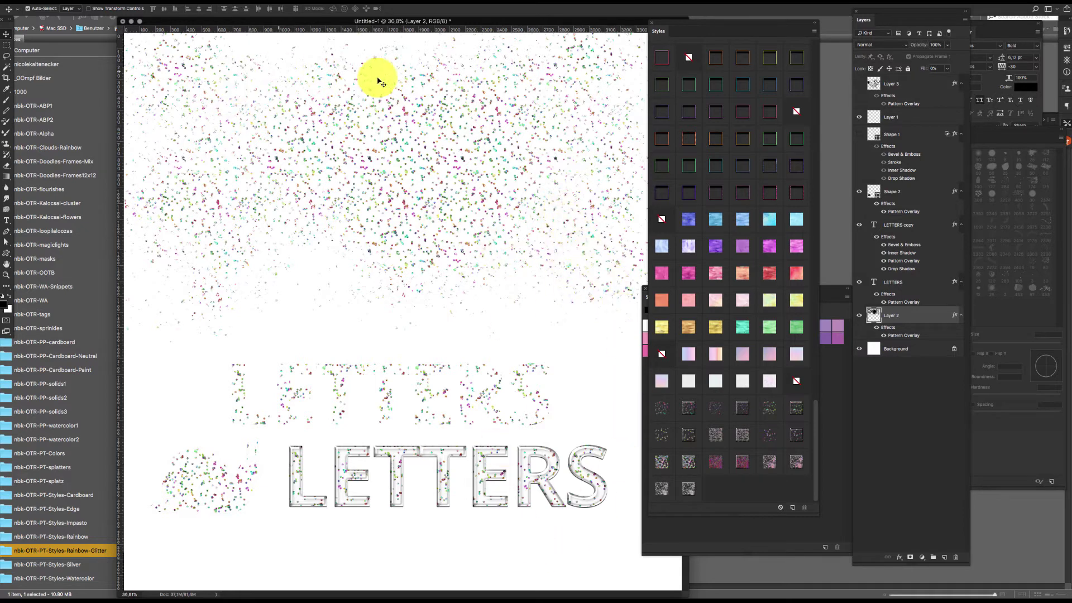
left_click(712, 563)
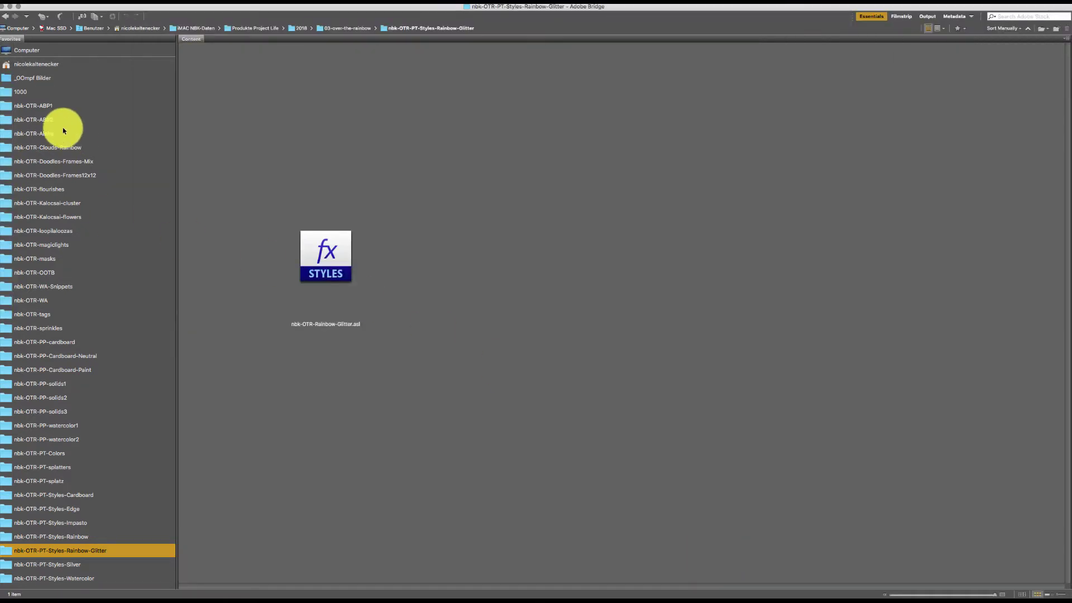
left_click(51, 106)
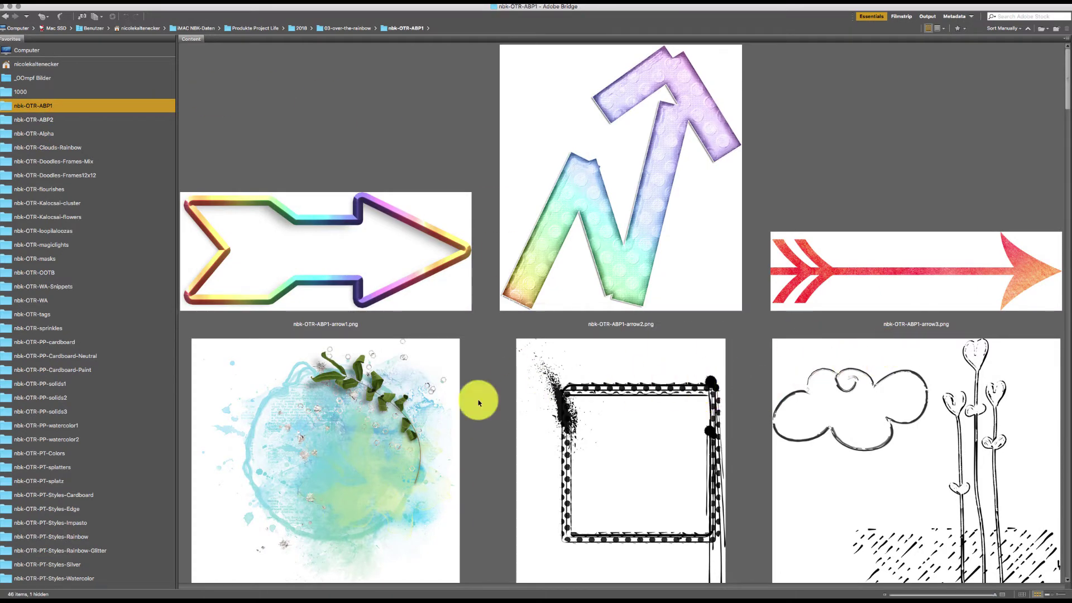
double_click(388, 448)
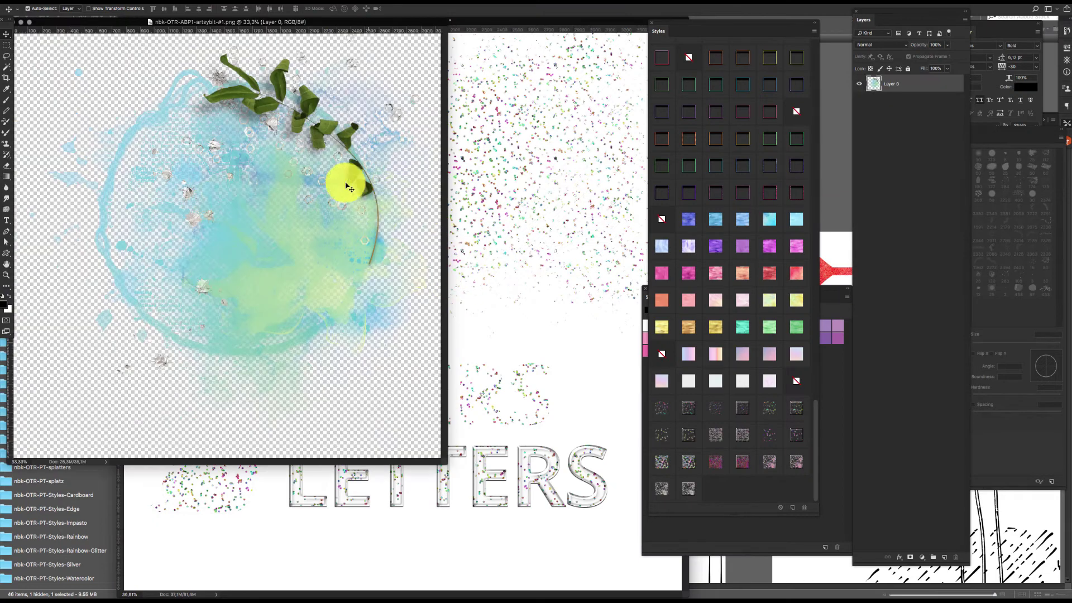
Step: Place the watercolor artwork beneath Layer 2 in the upper part of Untitled-1 and apply the first Rainbow-Glitter style to it
left_click_drag(347, 179, 517, 299)
key("super+bracketleft")
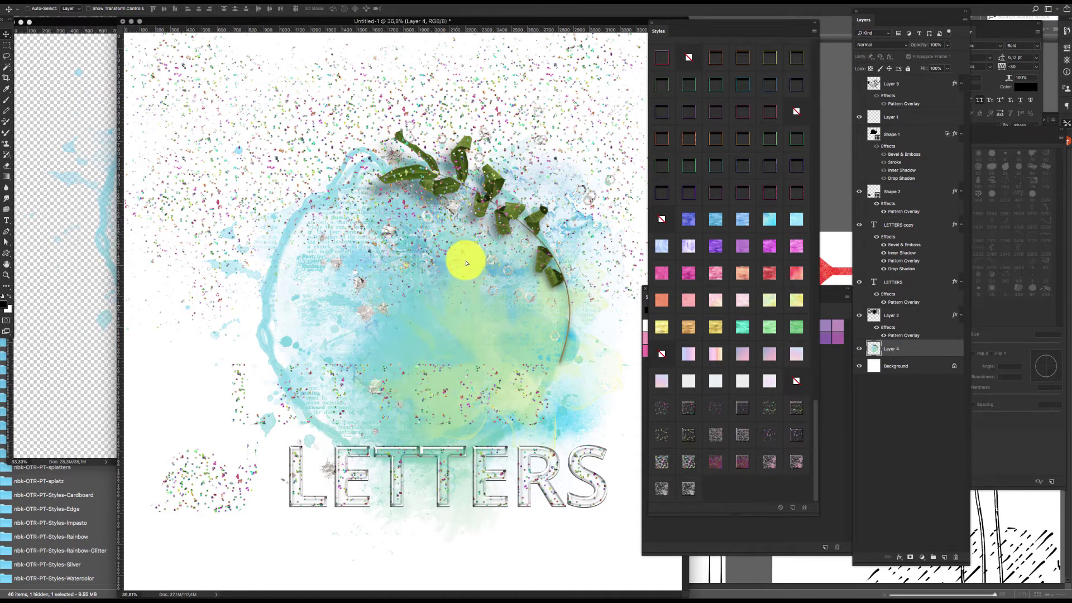
left_click_drag(467, 259, 446, 166)
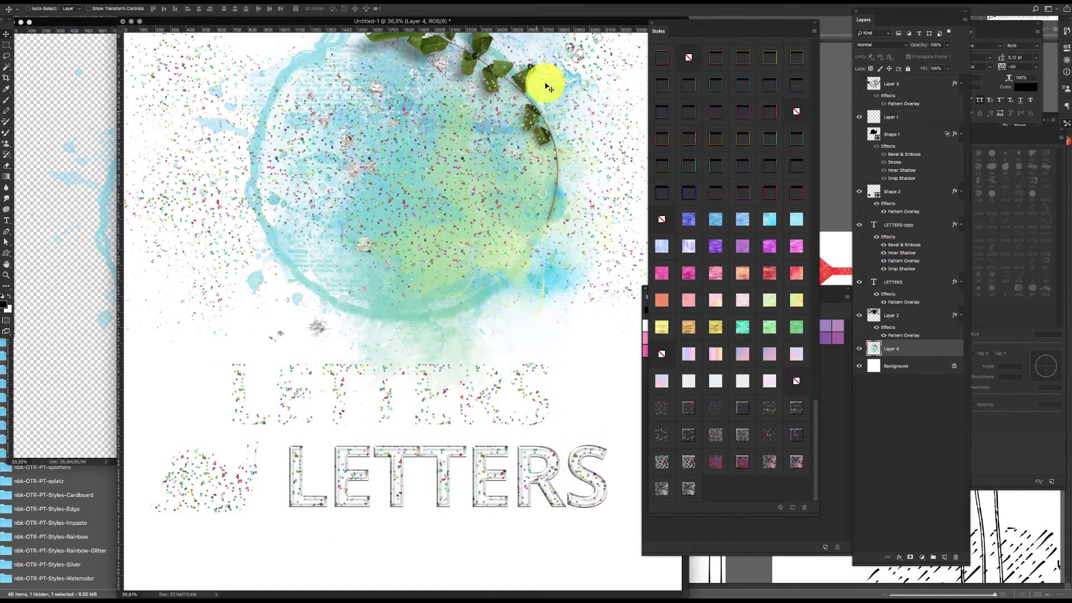
left_click(662, 411)
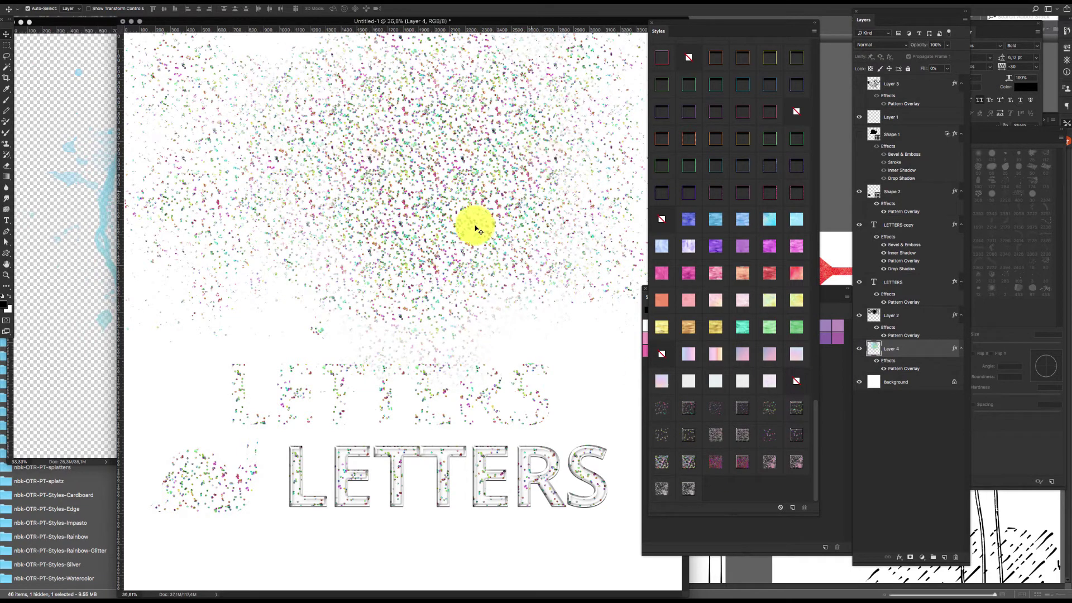
Step: Toggle the visibility of Layer 2 and Layer 4 to compare how the glitter style looks on each
left_click(860, 317)
left_click(860, 318)
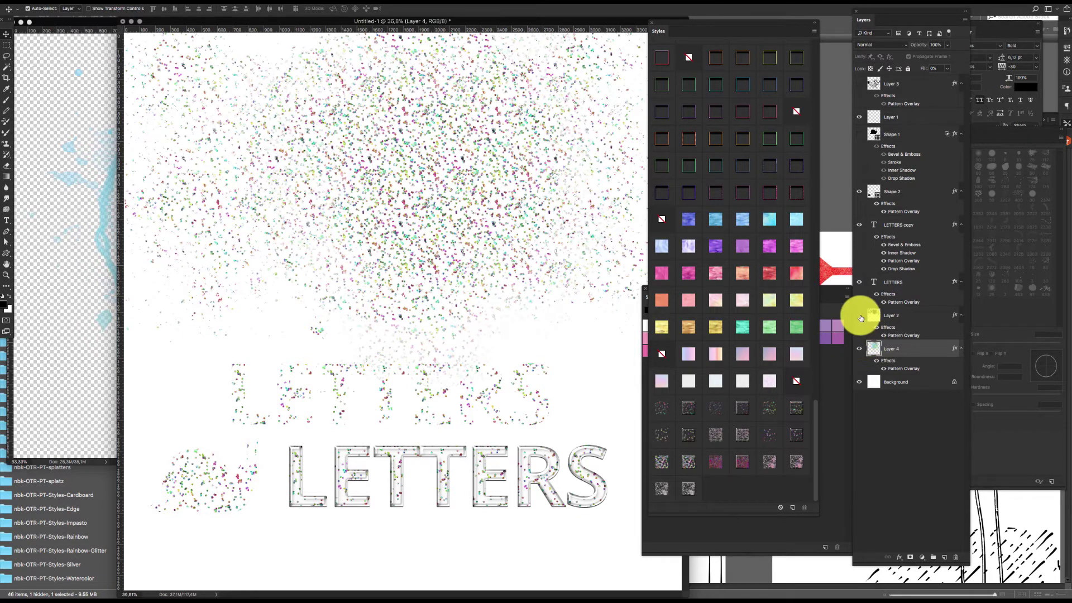
left_click(859, 317)
left_click(859, 350)
left_click(861, 318)
left_click(860, 318)
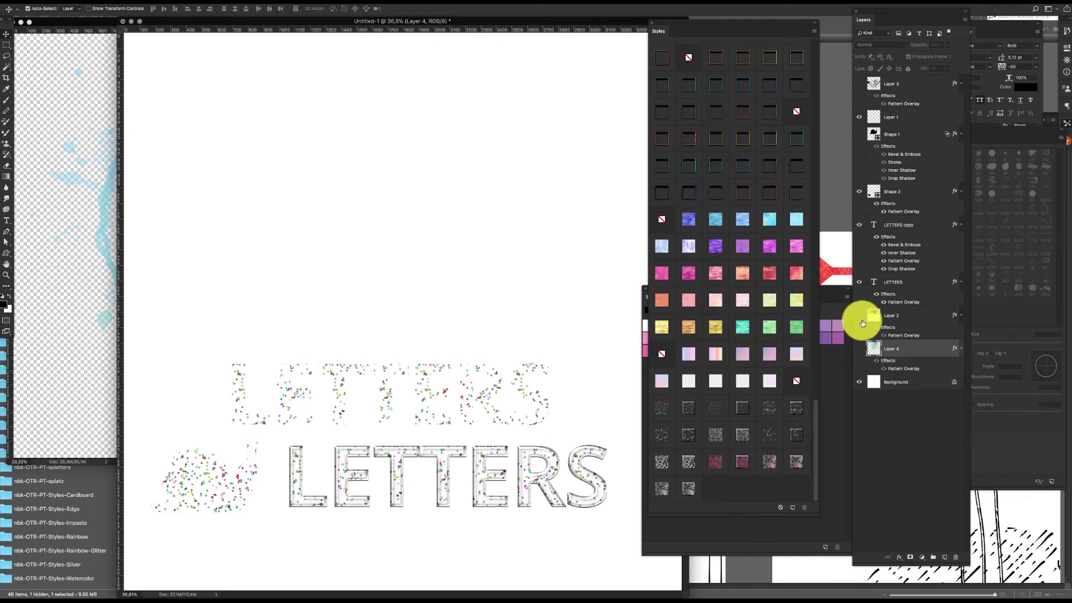
left_click(860, 316)
left_click(860, 349)
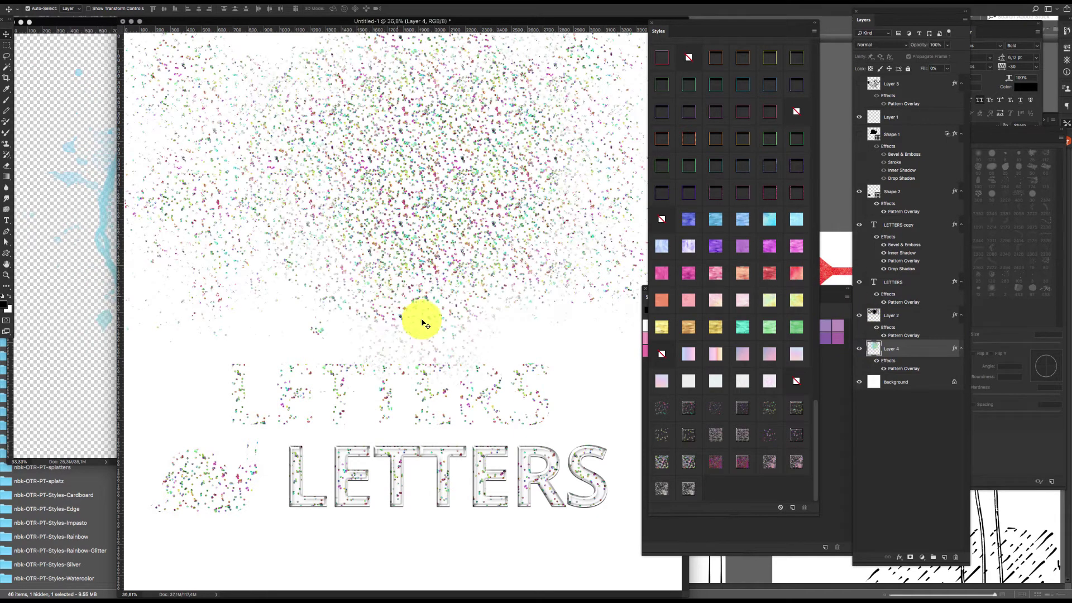
Step: Move both LETTERS texts down slightly and apply the third Rainbow-Glitter style to Layer 2 and Layer 4 together
left_click_drag(516, 457, 515, 482)
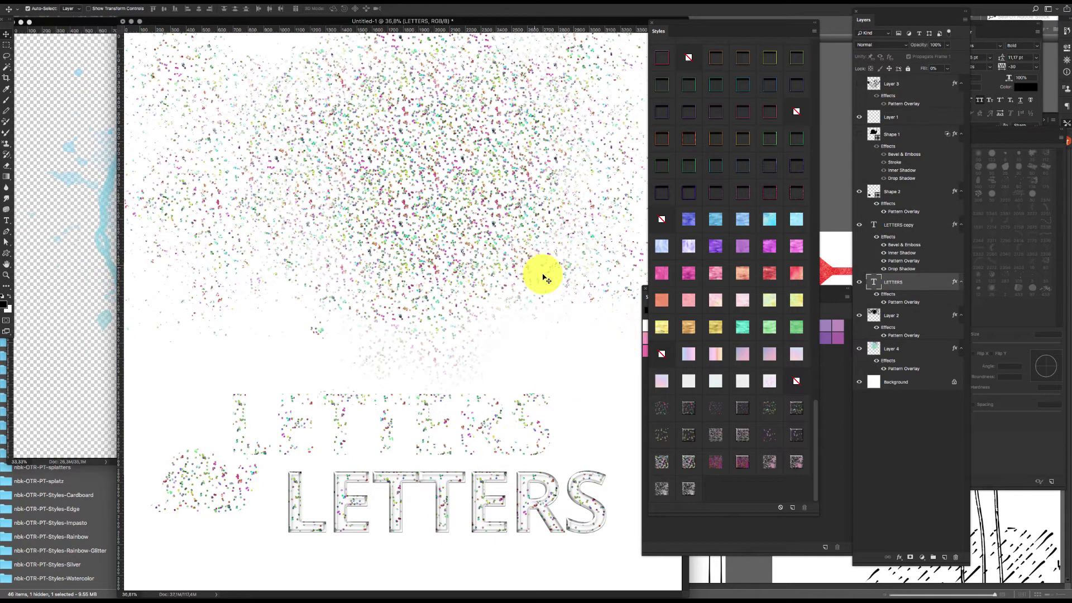
left_click_drag(585, 324, 472, 193)
left_click(713, 406)
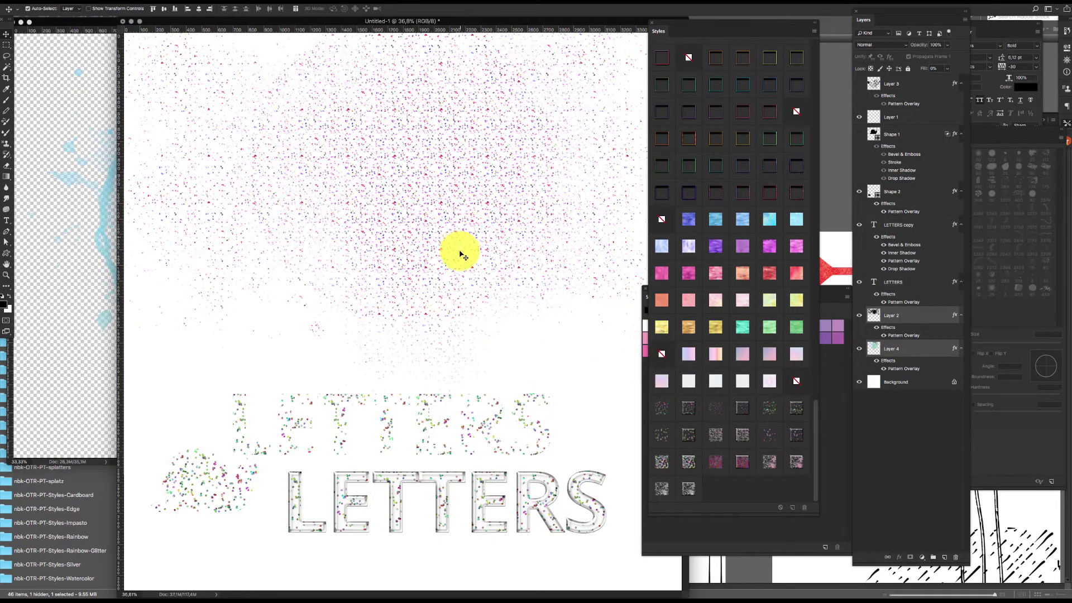
Step: Apply the third Rainbow-Glitter style to the upper LETTERS text and the snail shape
left_click_drag(563, 405, 481, 429)
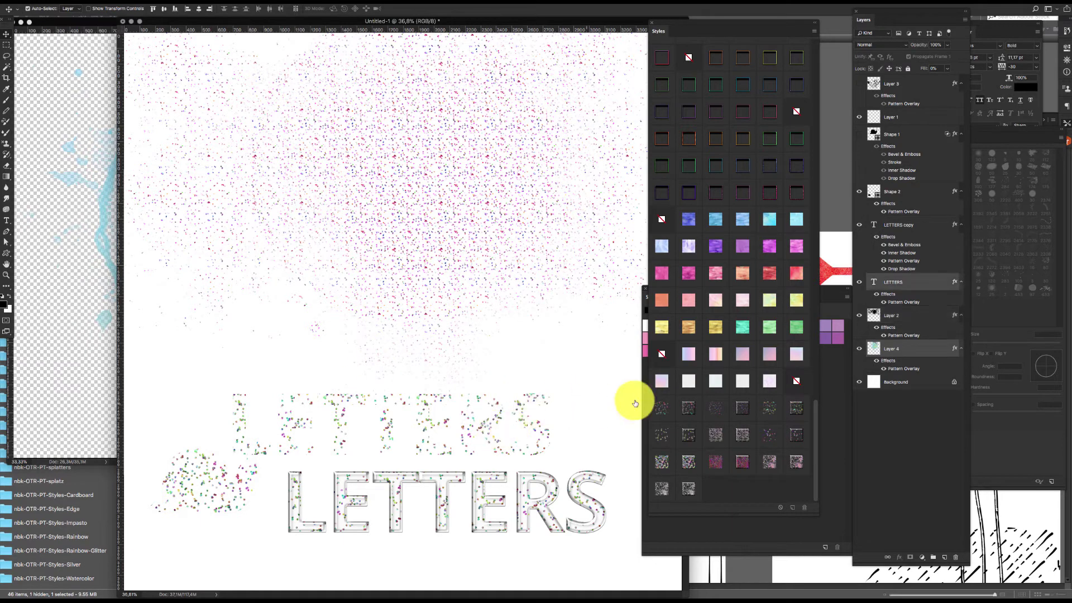
left_click(717, 407)
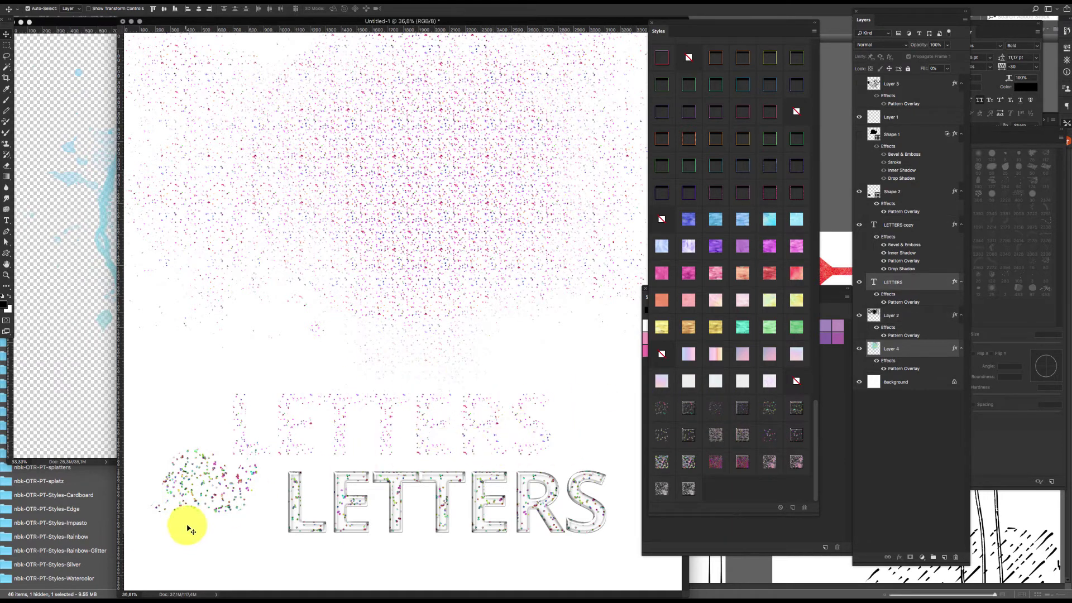
left_click(213, 486)
left_click(735, 411)
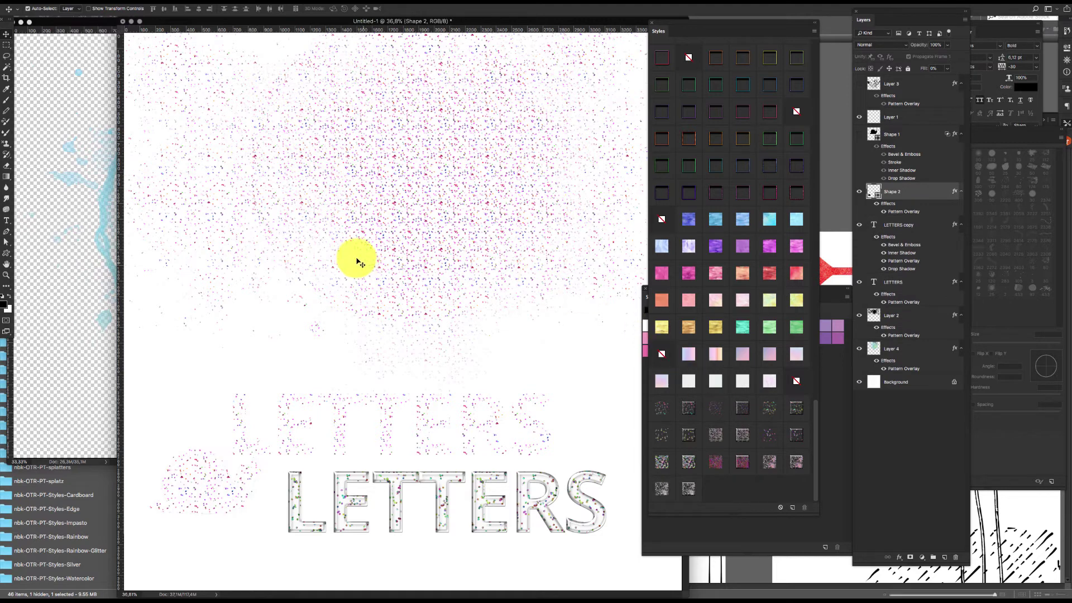
Step: Hide Layer 4 and shift the speckled brush texture on Layer 2 slightly
left_click(484, 219)
left_click(484, 220)
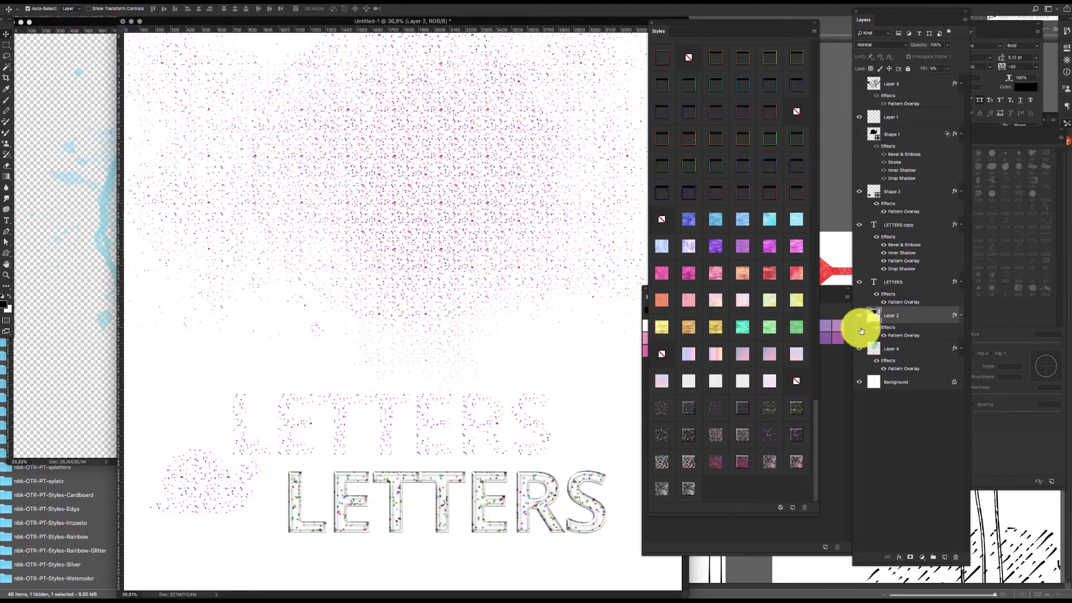
left_click(860, 349)
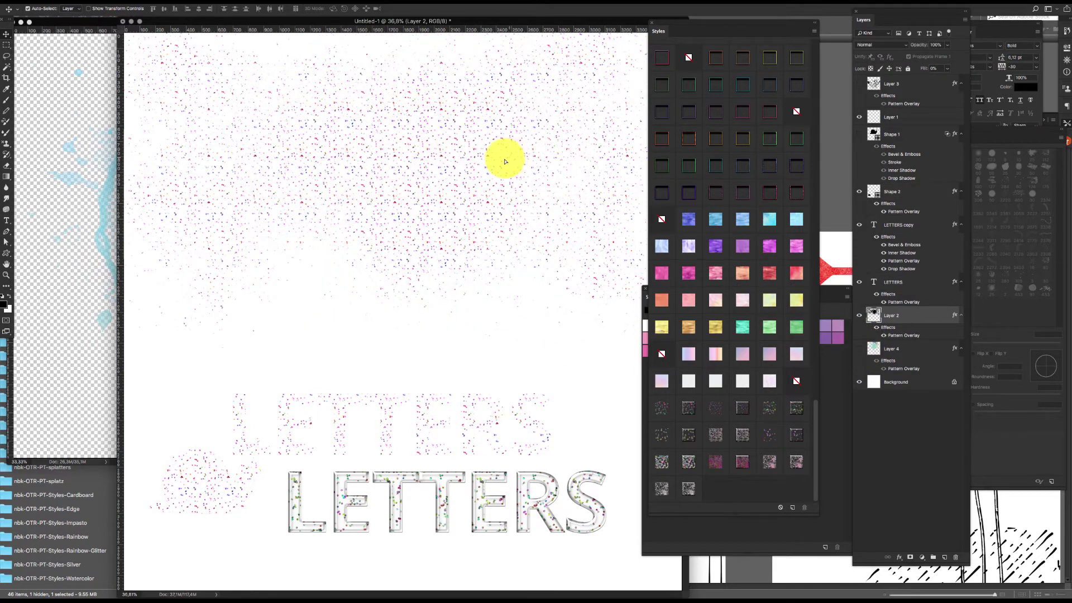
left_click_drag(505, 162, 493, 170)
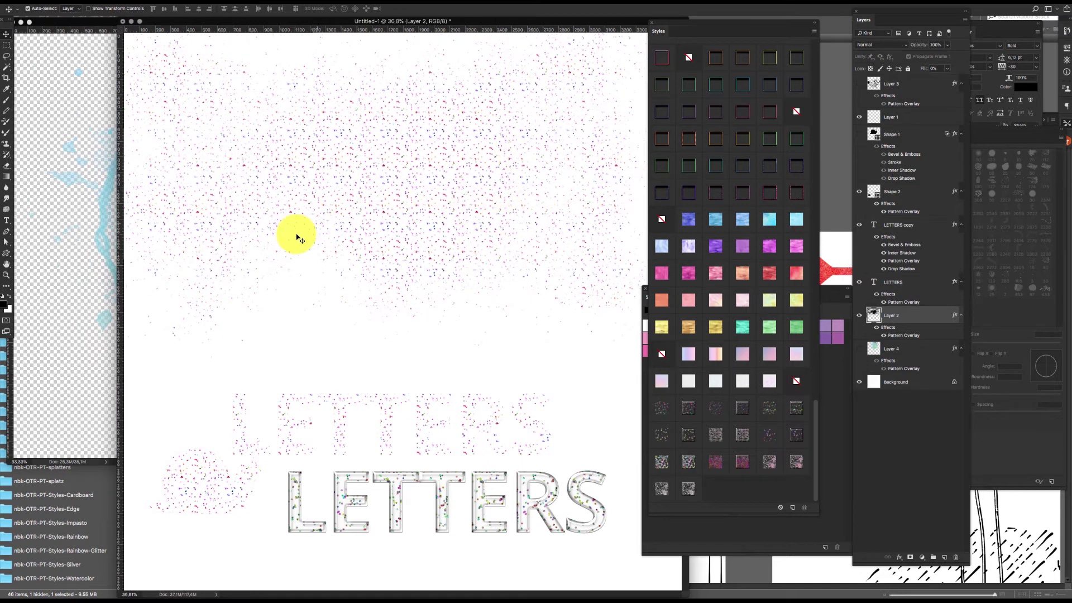
Step: Switch to Adobe Bridge, open nbk-OTR-PT-splatz1.png from the nbk-OTR-PT-splatz folder and place its dots above Layer 2 in Untitled-1
left_click(106, 481)
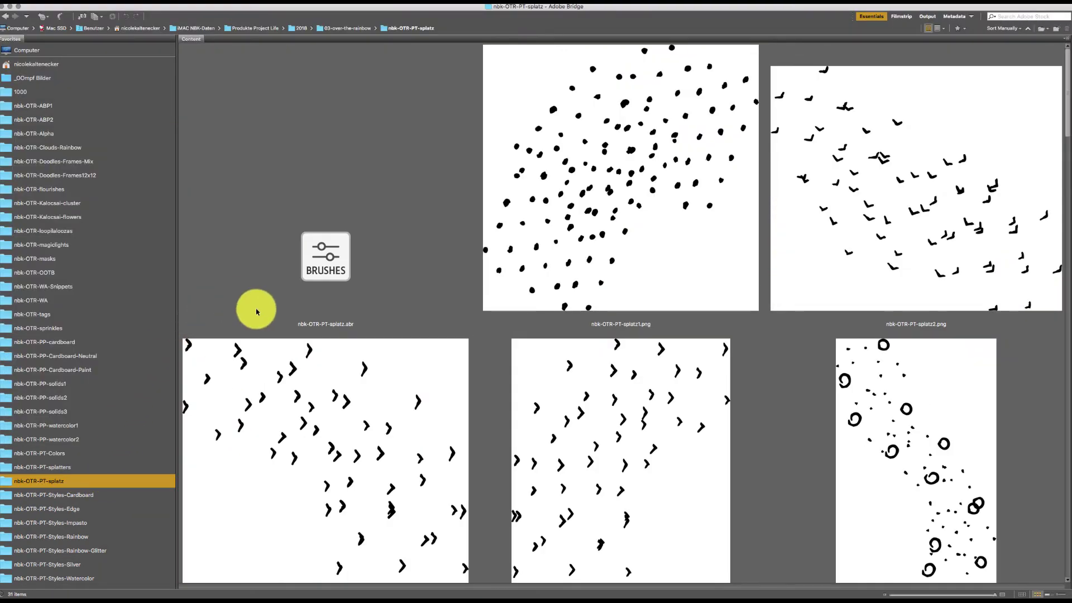
double_click(687, 175)
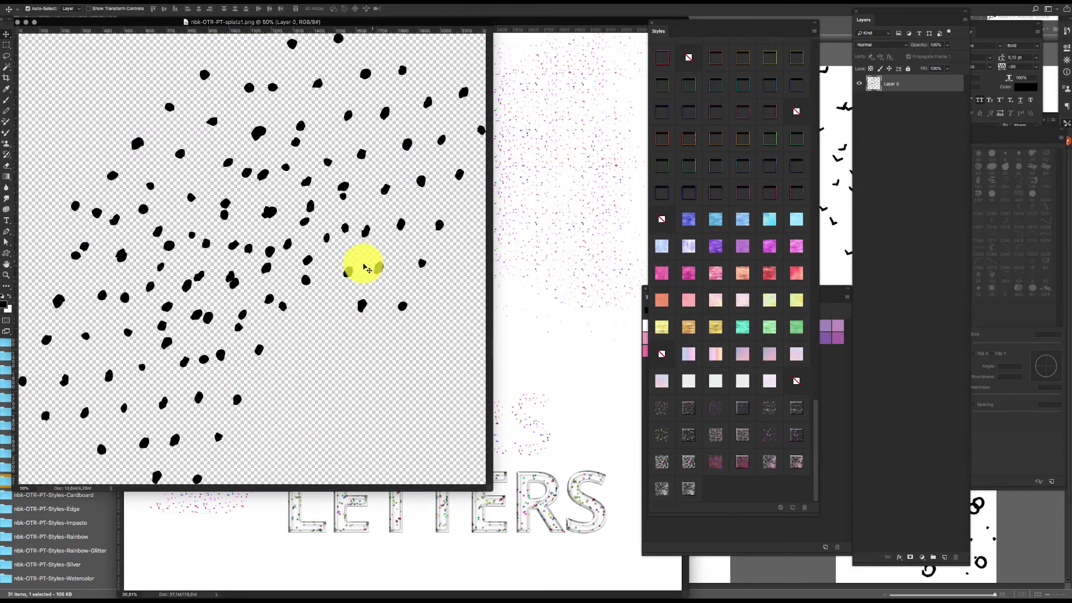
left_click_drag(388, 267, 522, 268)
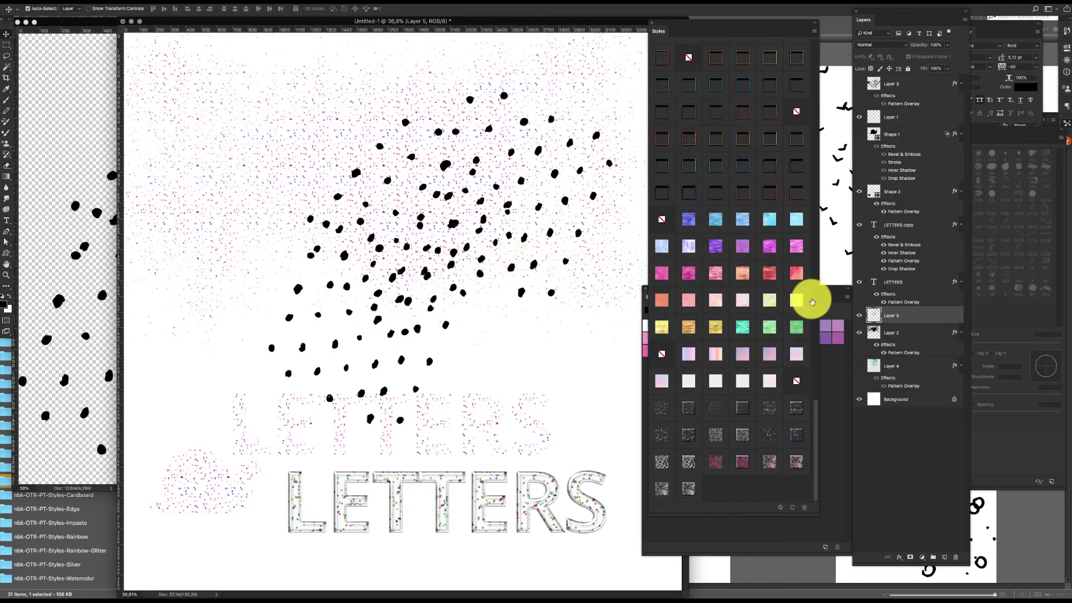
Step: Apply the third Rainbow-Glitter style to the dots on Layer 5, with Layer 2 hidden, and move them up slightly
left_click(717, 408)
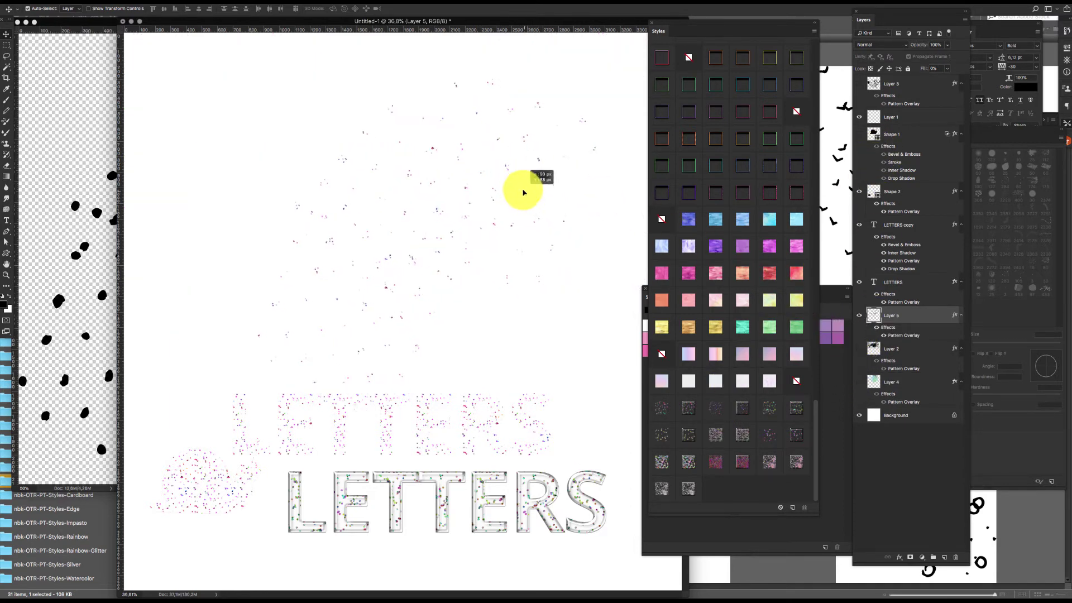
left_click_drag(505, 183, 503, 182)
left_click_drag(422, 217, 445, 328)
Step: Apply the fourth, beveled Rainbow-Glitter style to the lower LETTERS text and the snail shape
left_click(450, 430)
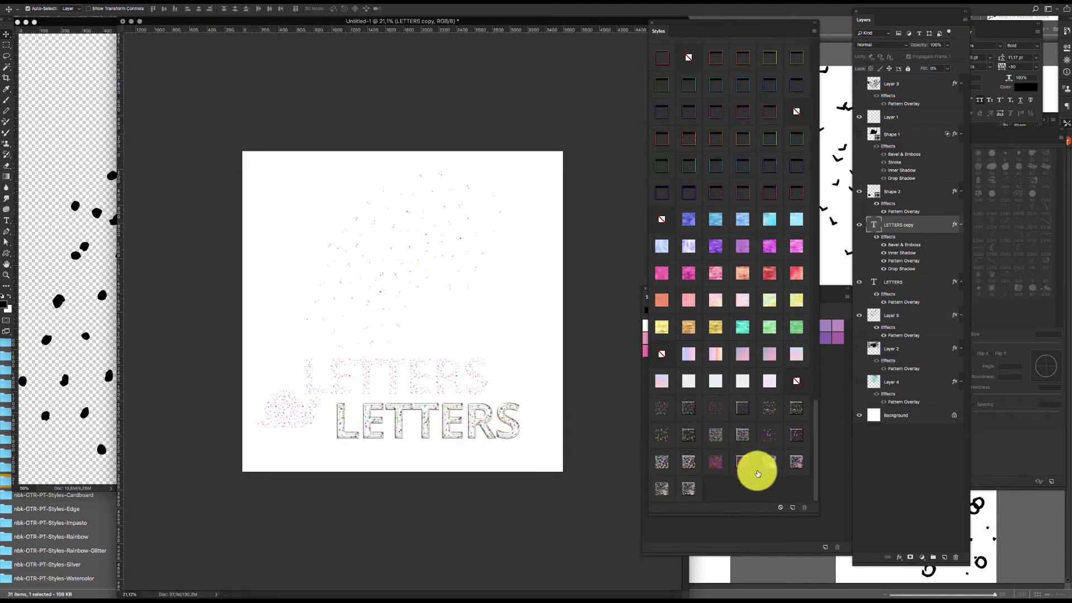
left_click_drag(462, 427, 483, 391)
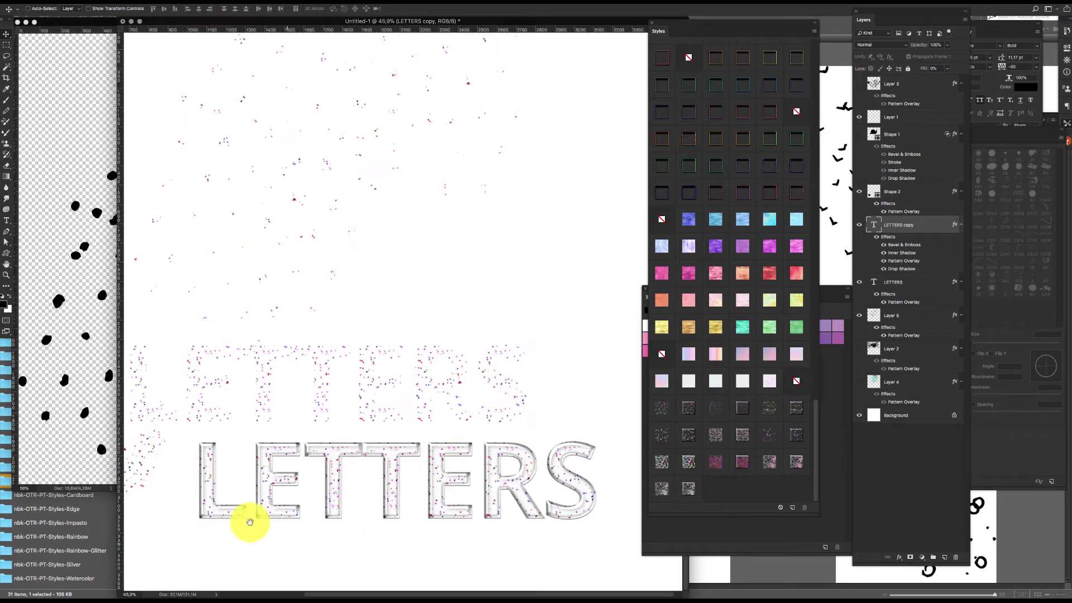
left_click_drag(344, 501, 407, 476)
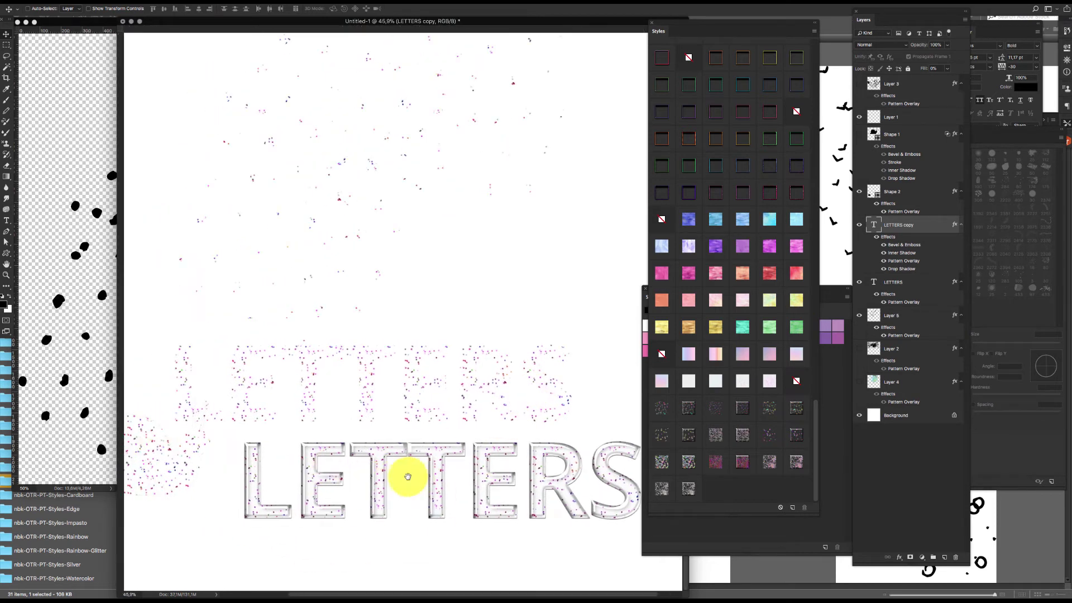
left_click(235, 455)
left_click(744, 406)
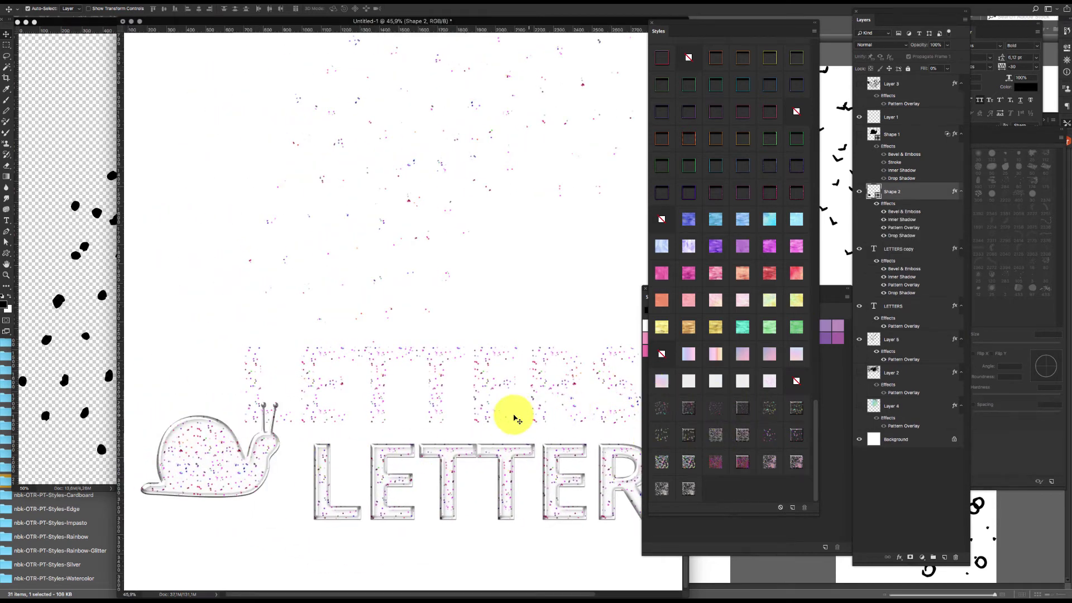
Step: Apply the fifth Rainbow-Glitter style to the dots on Layer 5 and inspect the glitter up close
key("super+minus")
key("super+minus")
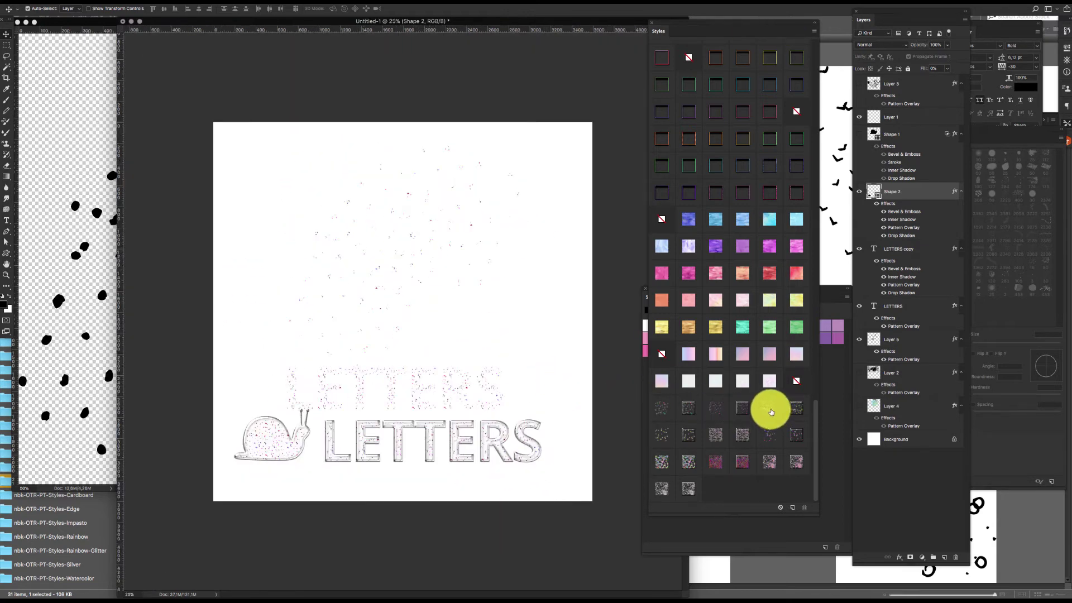
left_click_drag(528, 128, 294, 302)
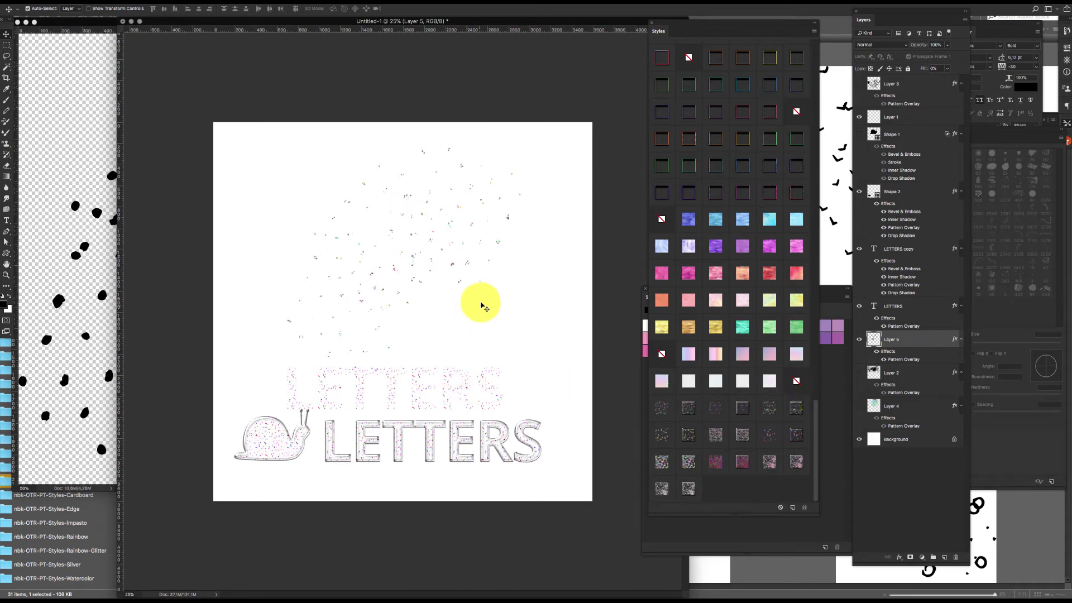
left_click_drag(450, 266, 498, 220)
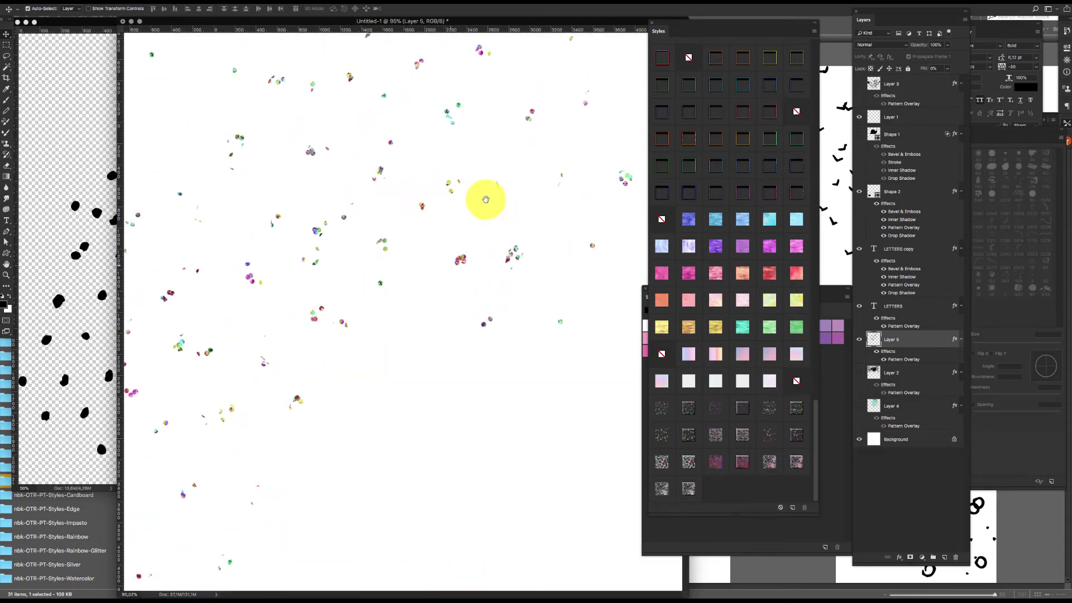
Step: Move the glitter dots on Layer 5 slightly up and to the left, away from the LETTERS text
left_click_drag(471, 402, 443, 436)
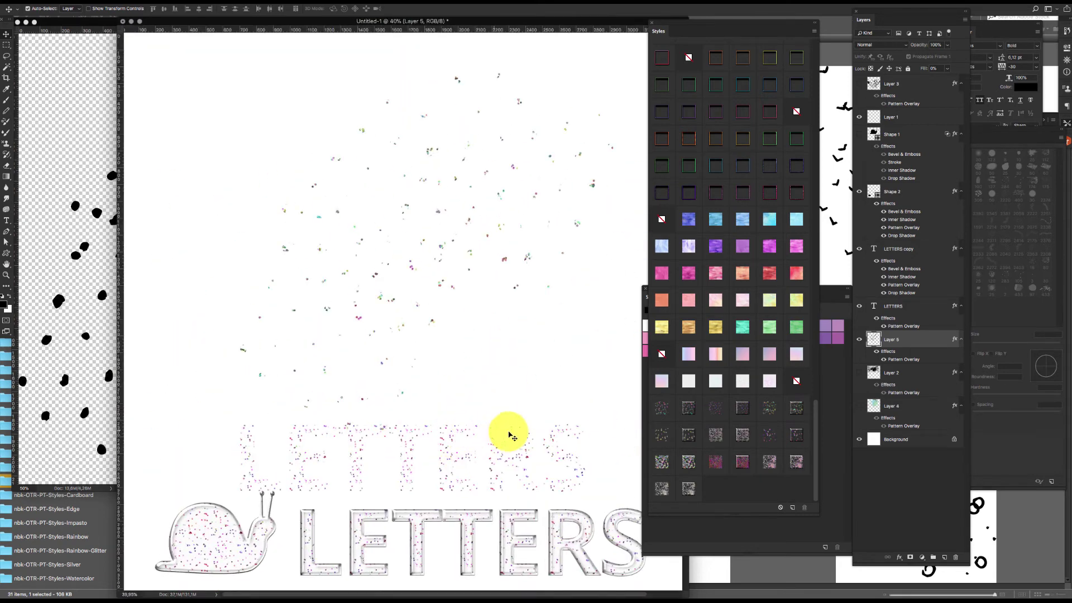
left_click(558, 459)
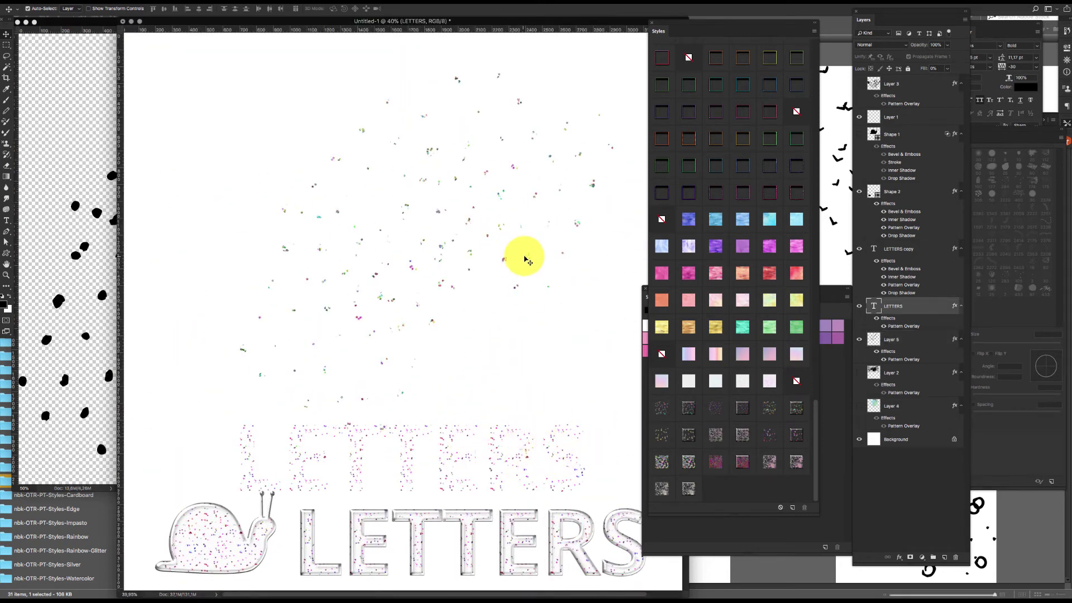
left_click_drag(525, 258, 493, 236)
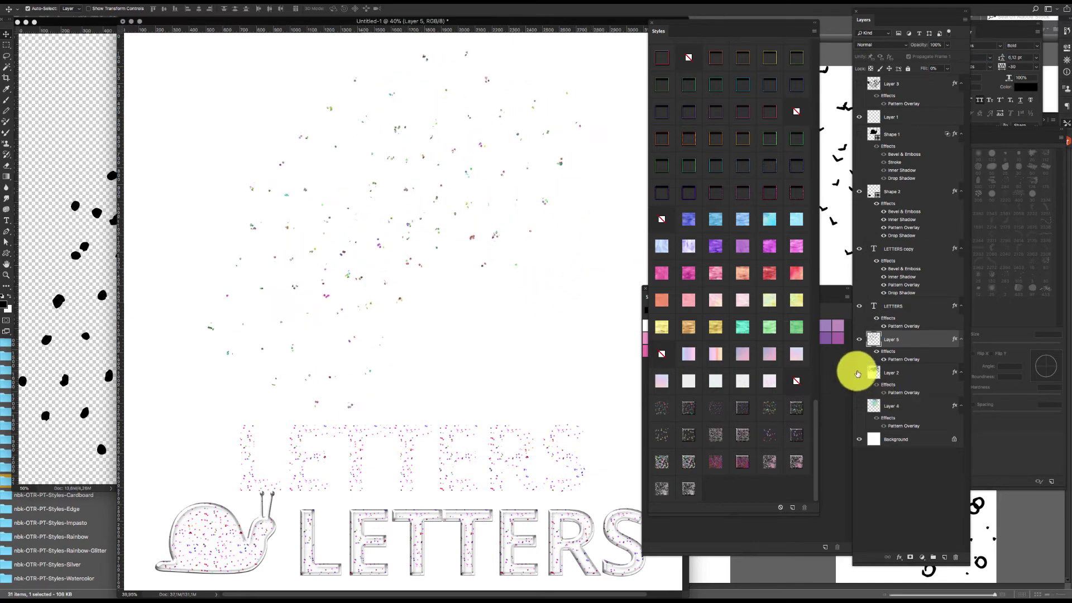
Step: Show Layer 4 in place of Layer 5 and apply the fifth Rainbow-Glitter style to it and the upper LETTERS text
left_click(860, 339)
left_click(860, 406)
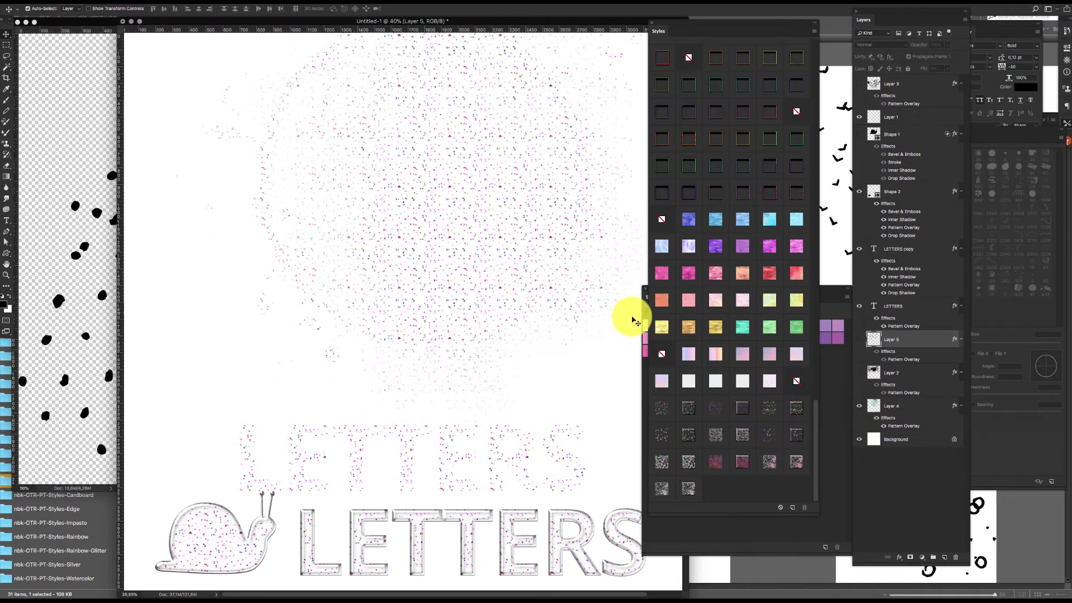
left_click(542, 213)
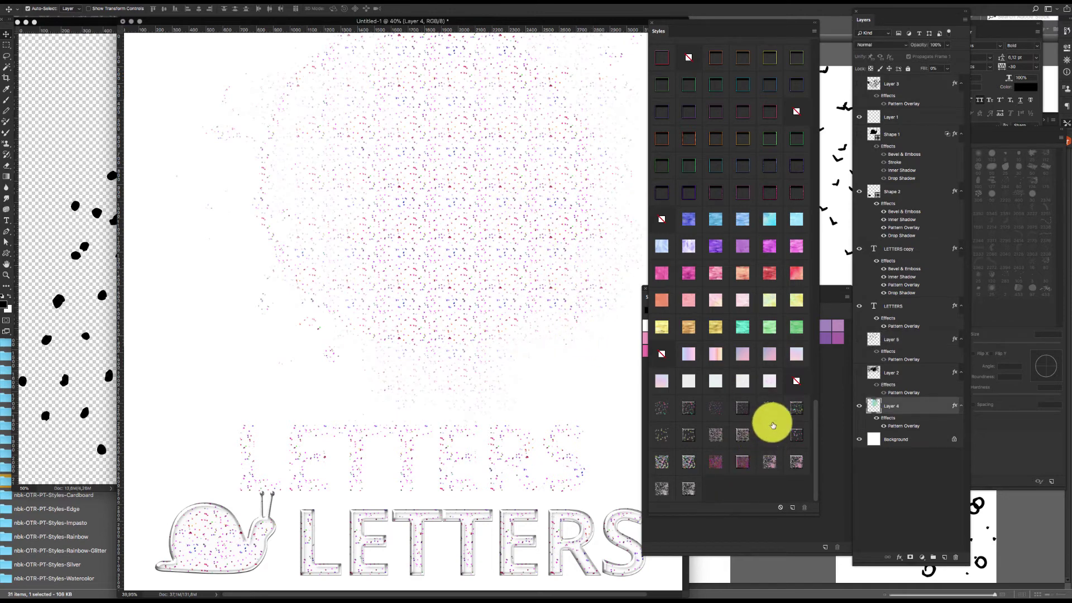
left_click(770, 405)
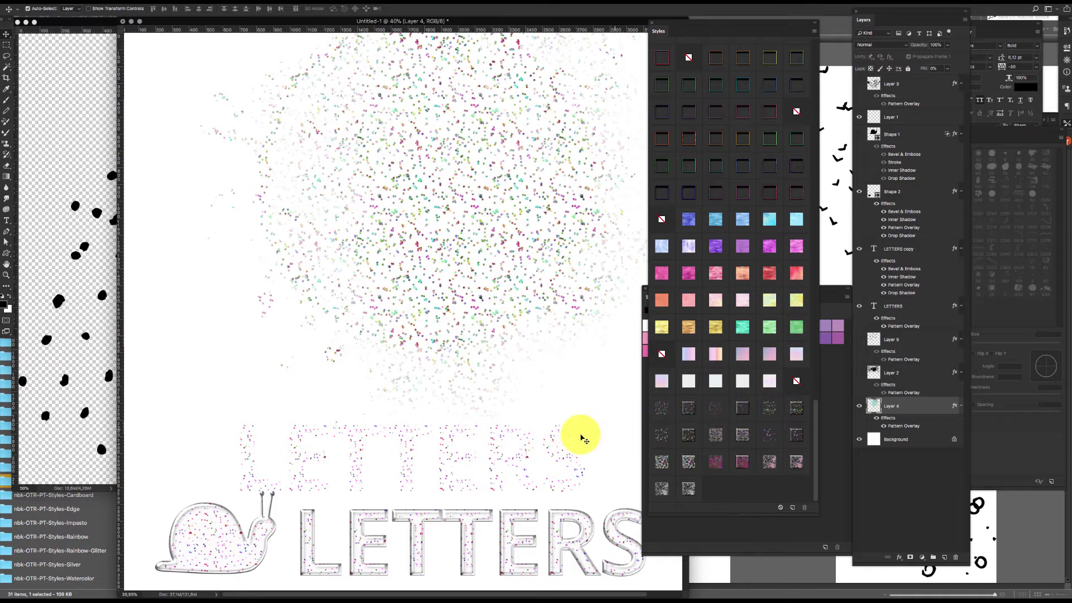
left_click(572, 473, "shift")
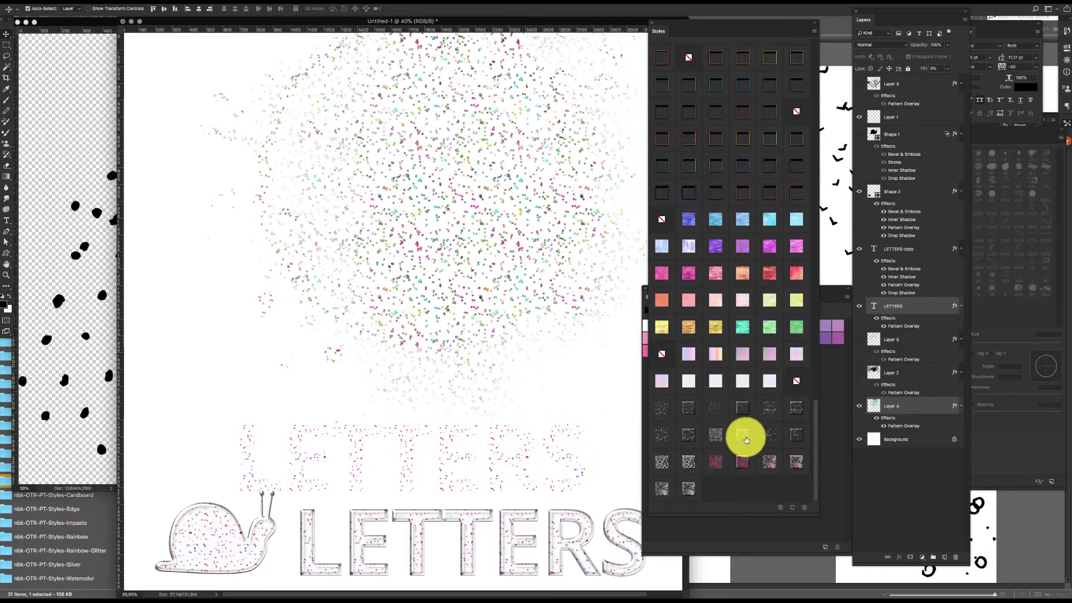
left_click(762, 416)
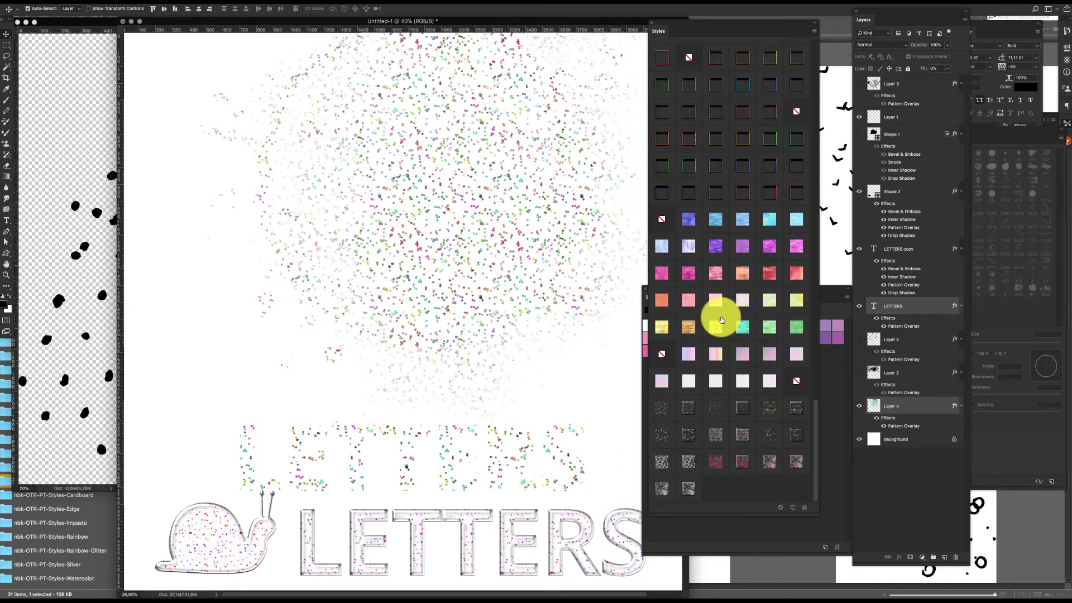
Step: Give the upper LETTERS text the turquoise painted style, and clear Layer 4's style before reapplying the fifth Rainbow-Glitter style to it
left_click(746, 326)
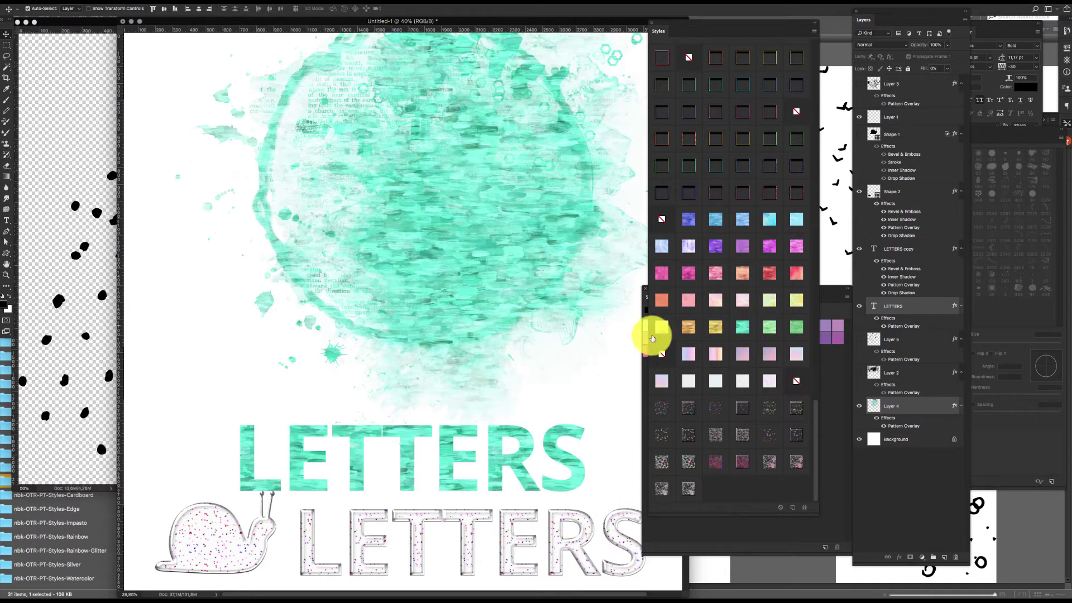
left_click(525, 245)
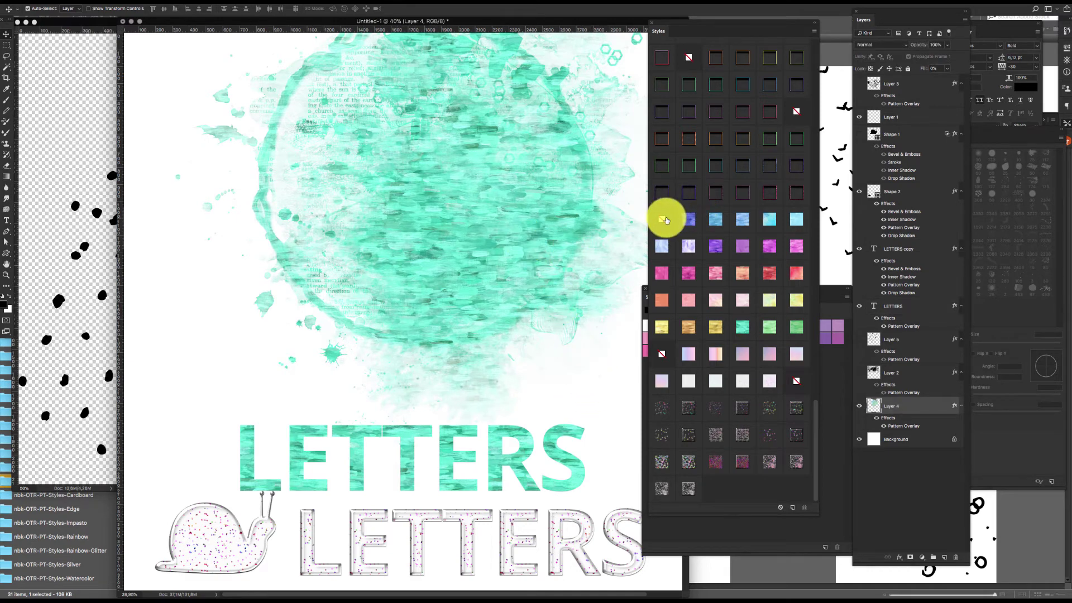
left_click(663, 217)
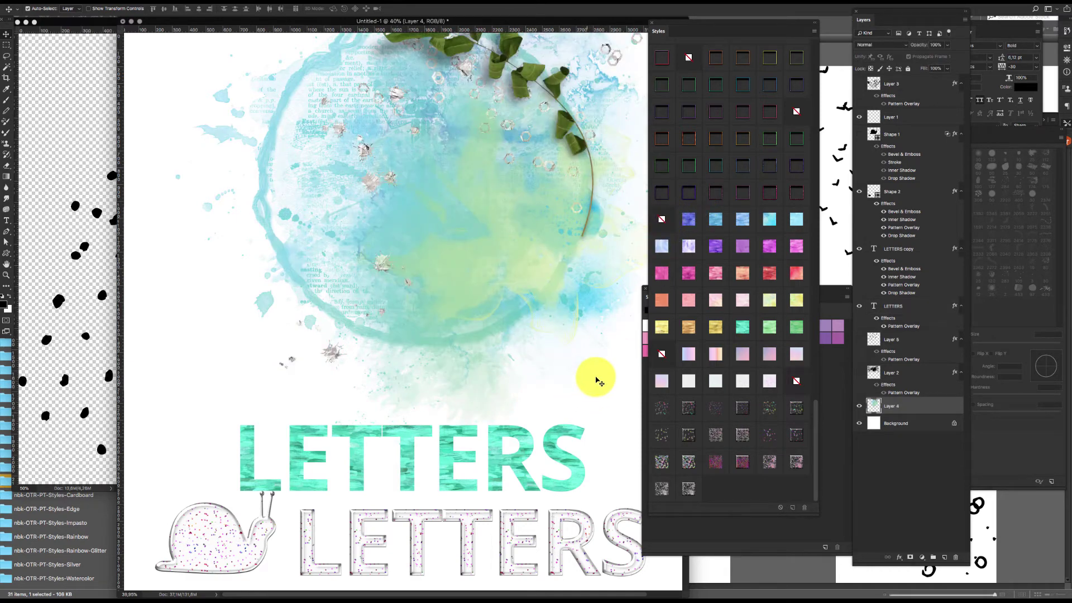
left_click(742, 438)
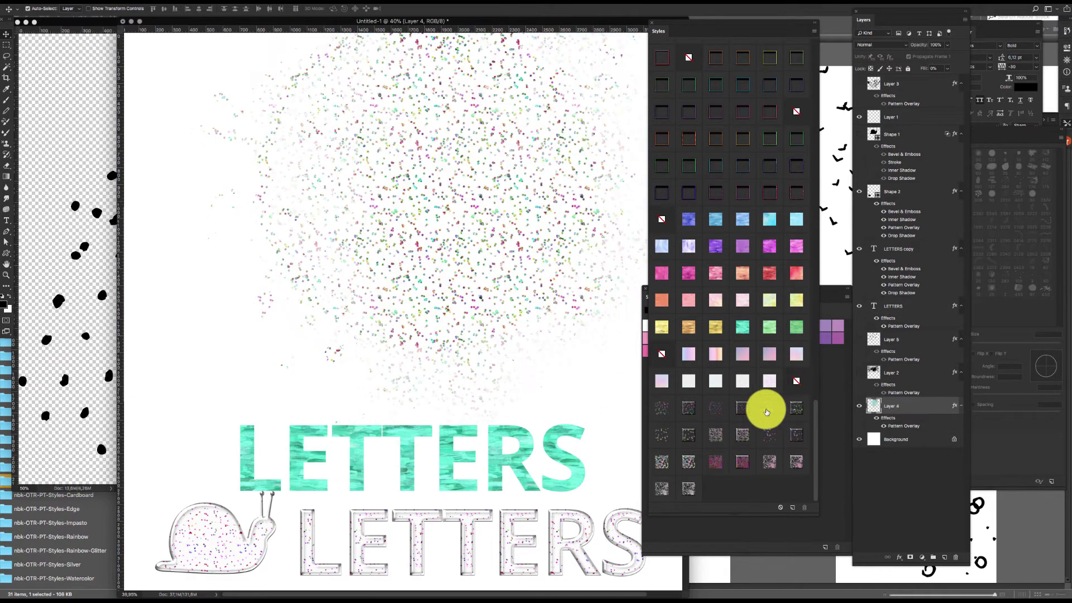
Step: Duplicate the turquoise LETTERS text in place, give the copy the fifth Rainbow-Glitter style and move both slightly up and left
left_click(581, 473)
left_click_drag(581, 468, 565, 459)
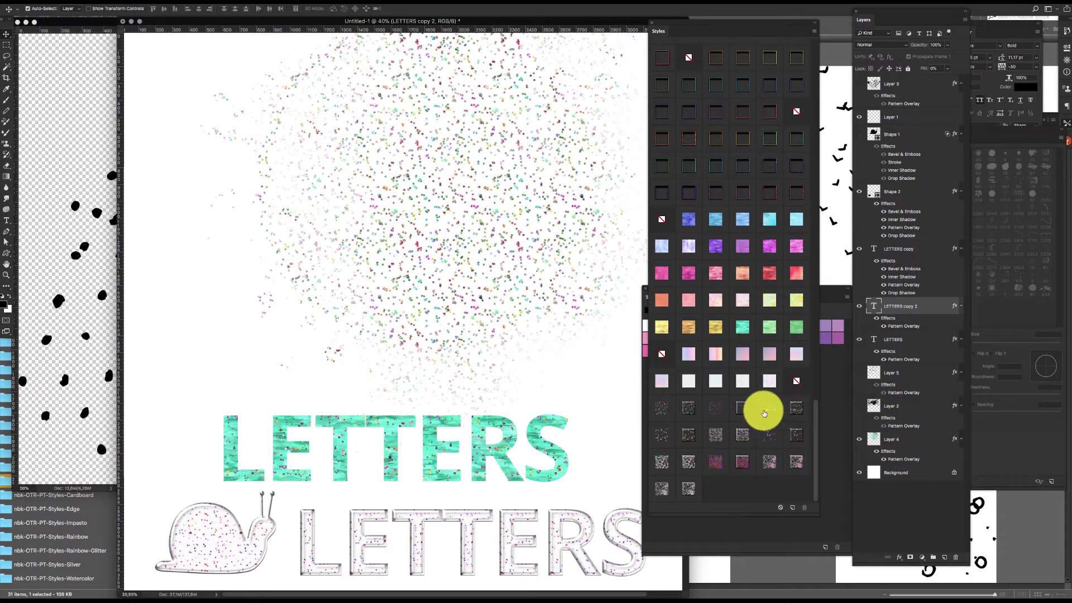
left_click_drag(503, 425, 536, 363)
Step: Try the golden-brown, lavender and green painted styles on the LETTERS layer beneath its glitter copy
left_click(900, 340)
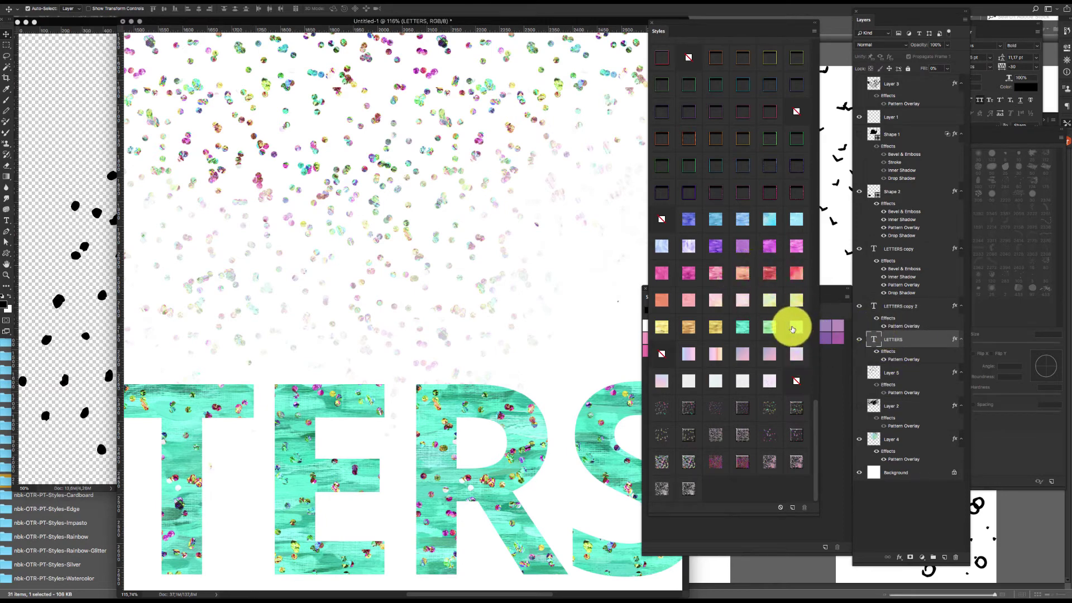
left_click(689, 329)
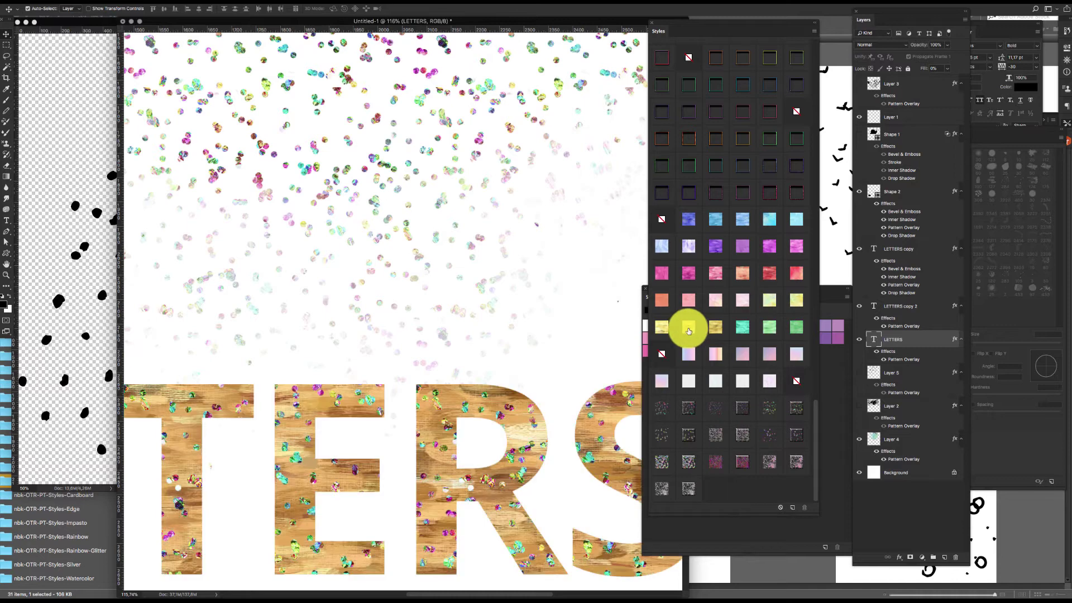
left_click(691, 219)
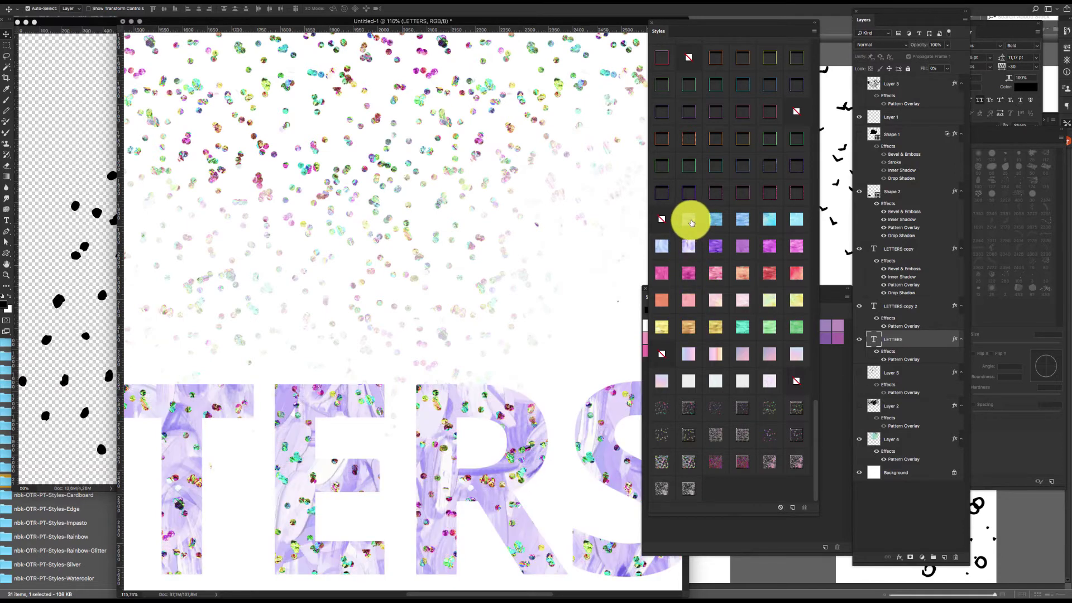
left_click(741, 382)
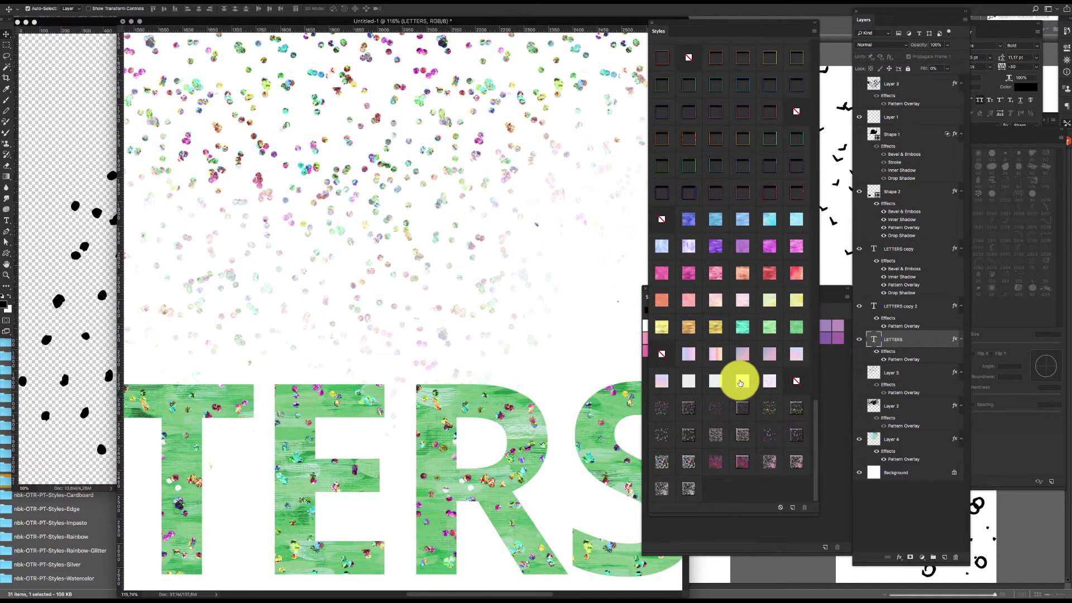
Step: Try the beveled rainbow gradient, flat rainbow gradient, pale speckled and soft pastel styles on the underlying LETTERS layer
left_click(715, 354)
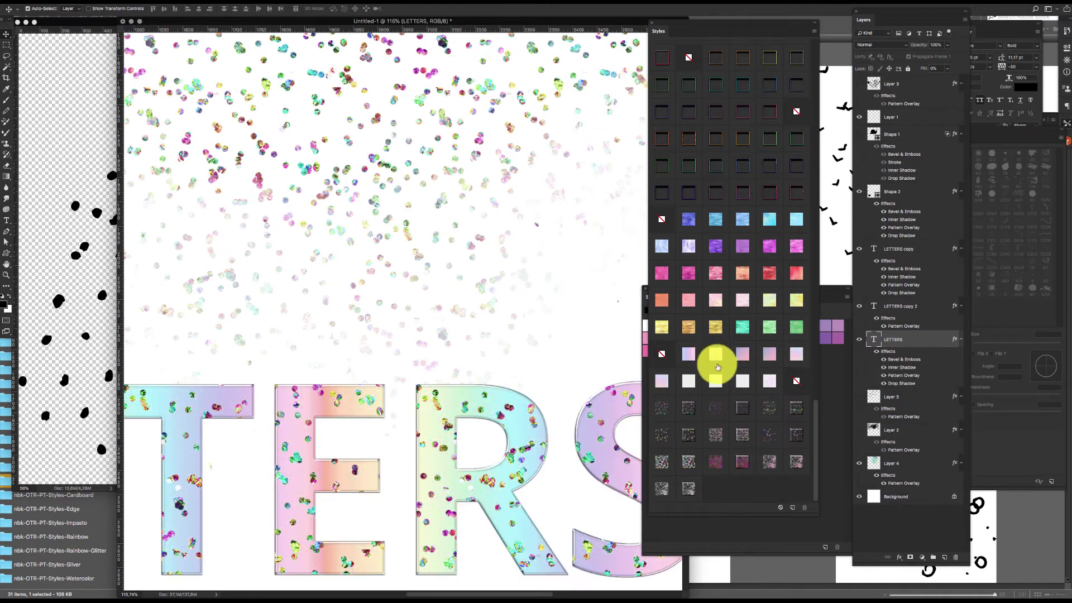
left_click(689, 354)
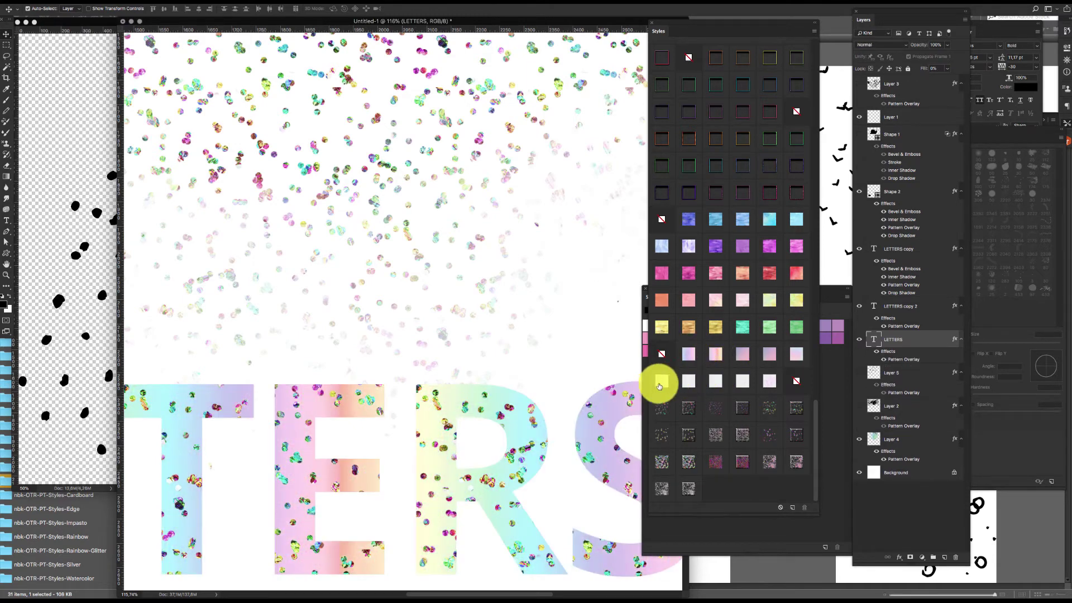
left_click(662, 380)
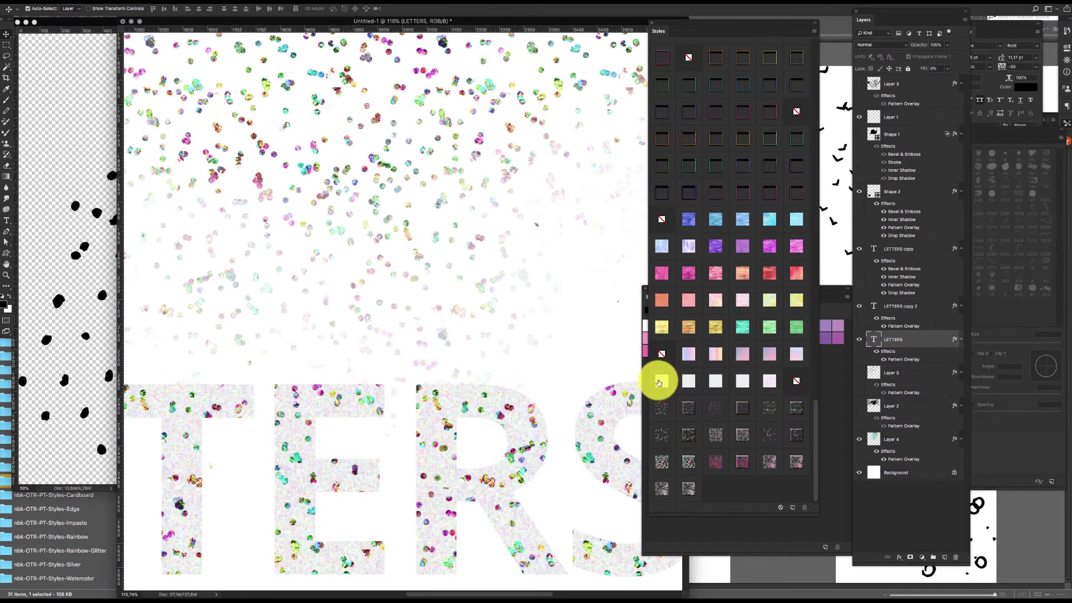
left_click(797, 355)
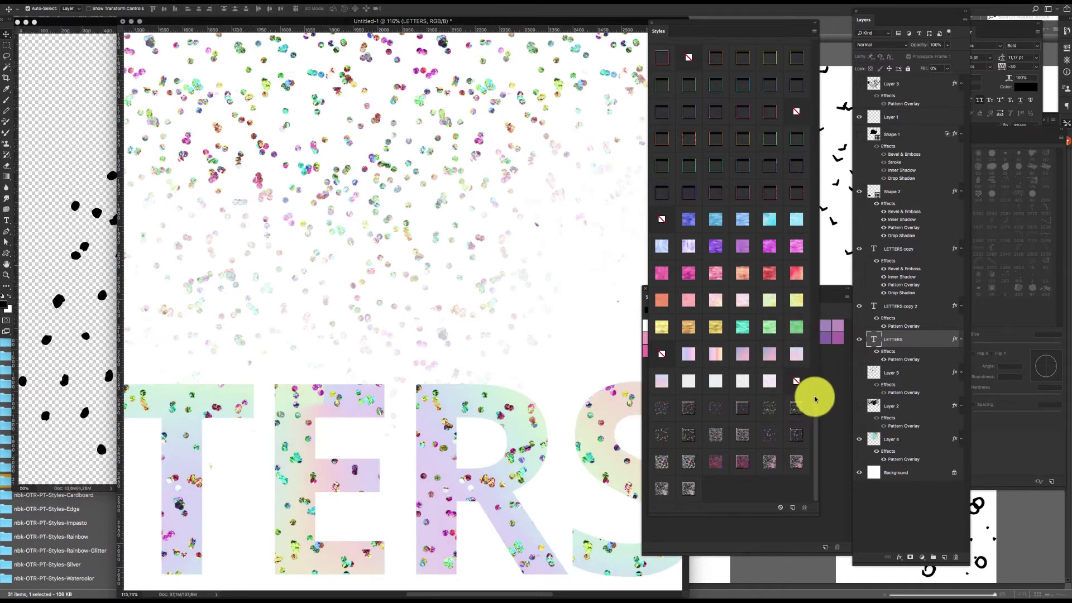
Step: Try the purple, copper-gold, rainbow and multicolored glitter edge styles on the underlying LETTERS layer
scroll(818, 410, "up", 5)
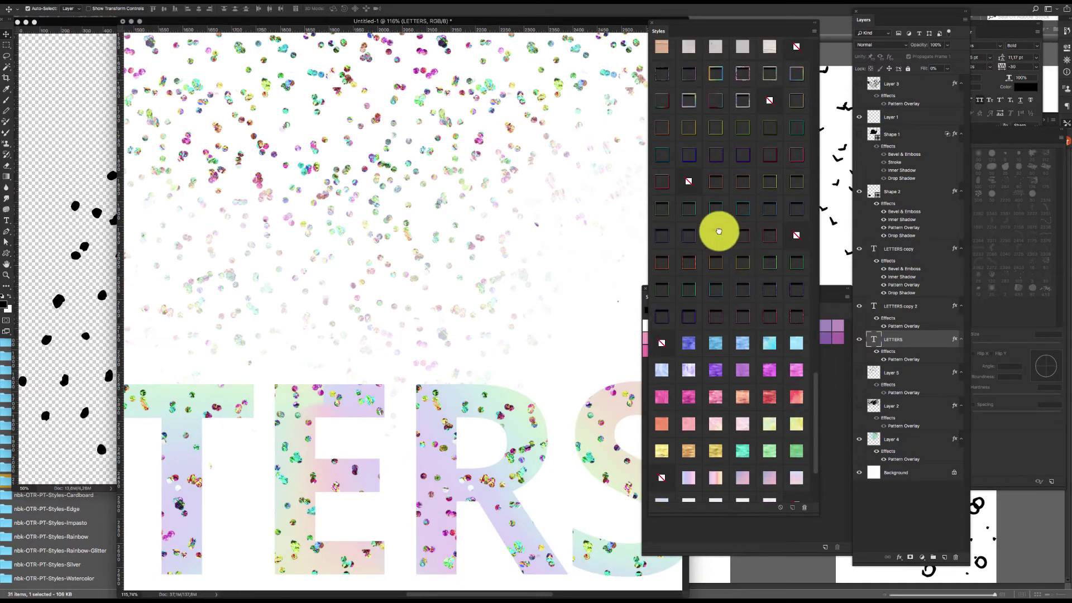
left_click(719, 234)
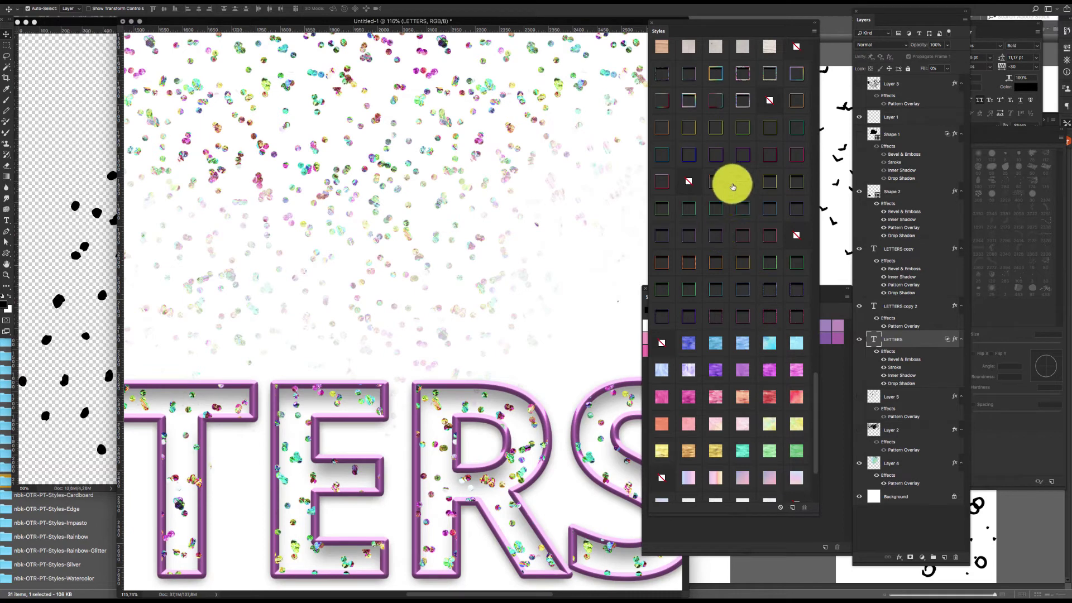
left_click(703, 102)
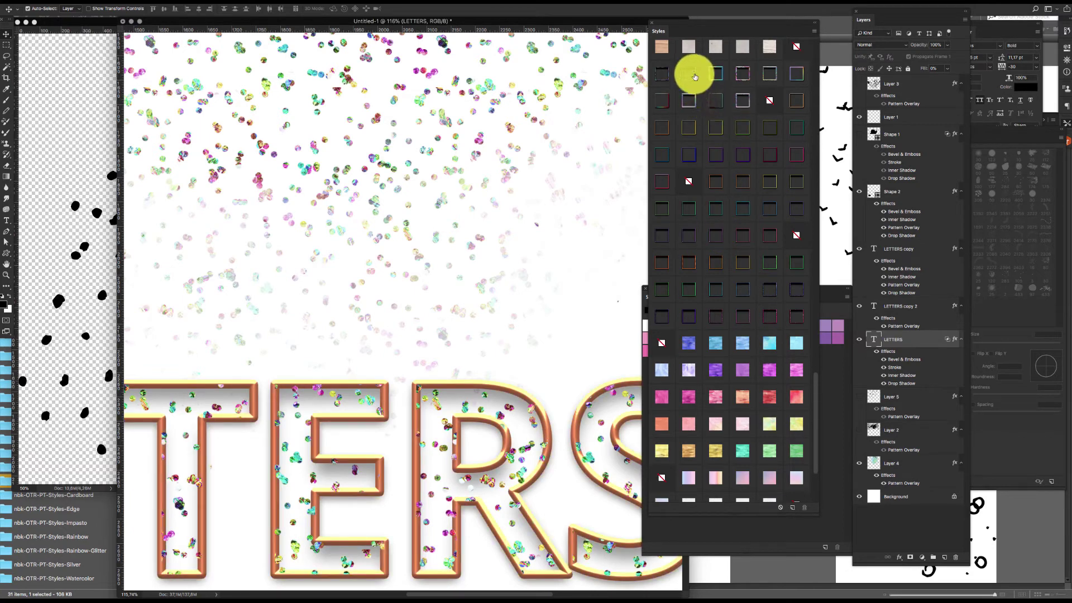
left_click(715, 74)
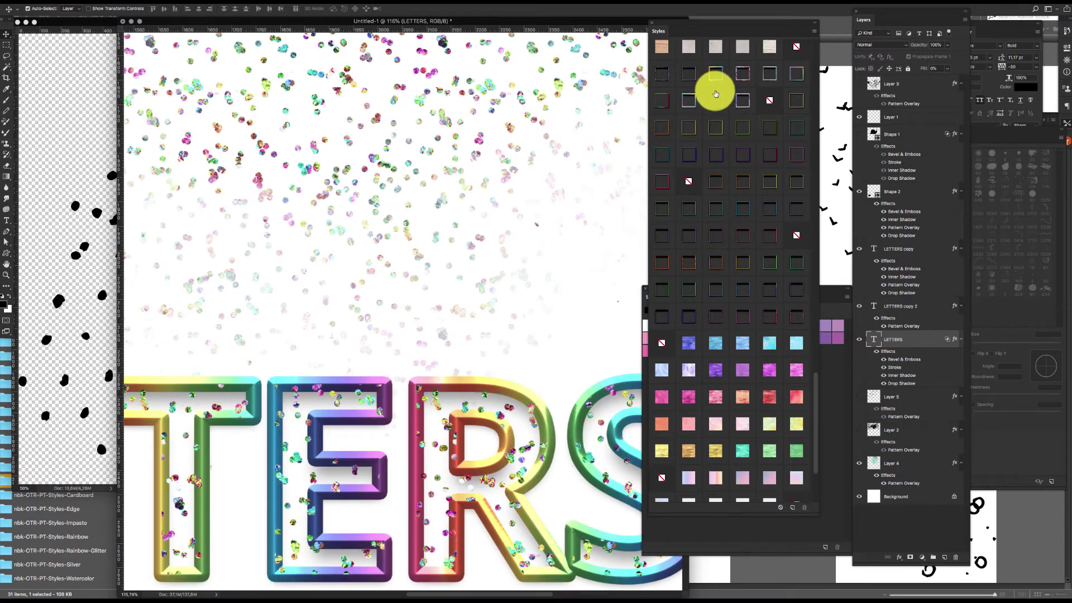
left_click(778, 86)
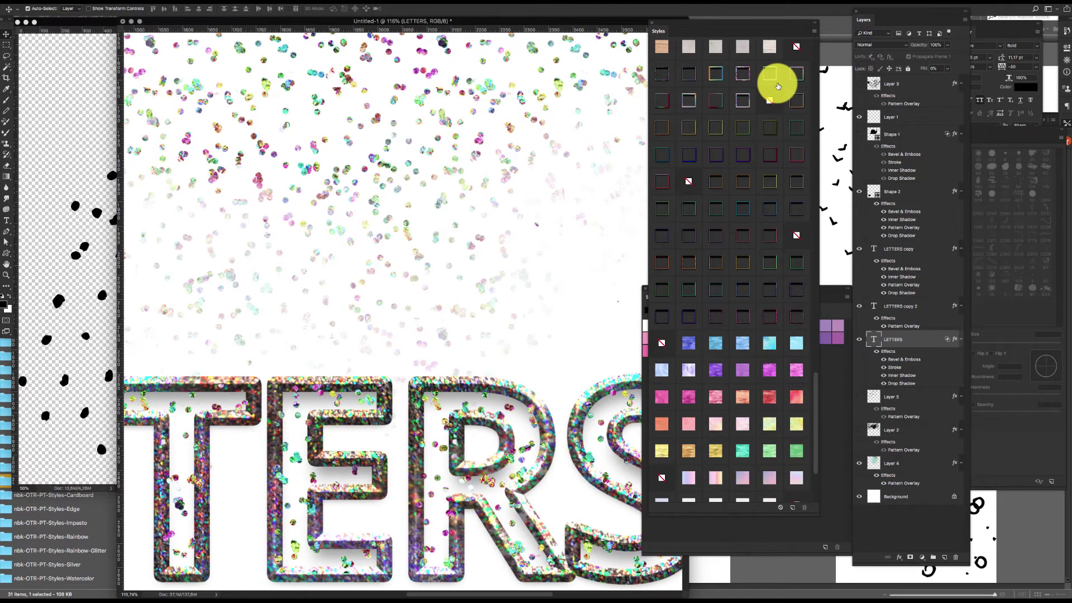
Step: Compare the grey, brown and white corrugated cardboard styles on the underlying LETTERS layer, ending with the black corrugated one
left_click(720, 50)
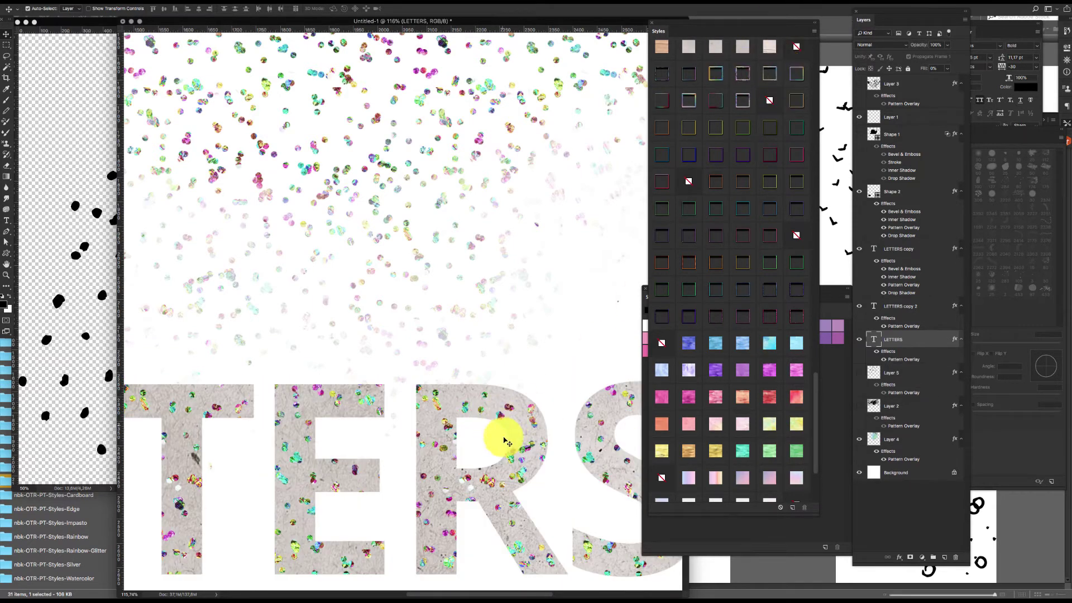
left_click(510, 461, "alt+super")
left_click(510, 460, "alt+super")
mouse_move(531, 439)
left_mouse_down()
mouse_move(536, 424)
mouse_move(512, 431)
left_mouse_up()
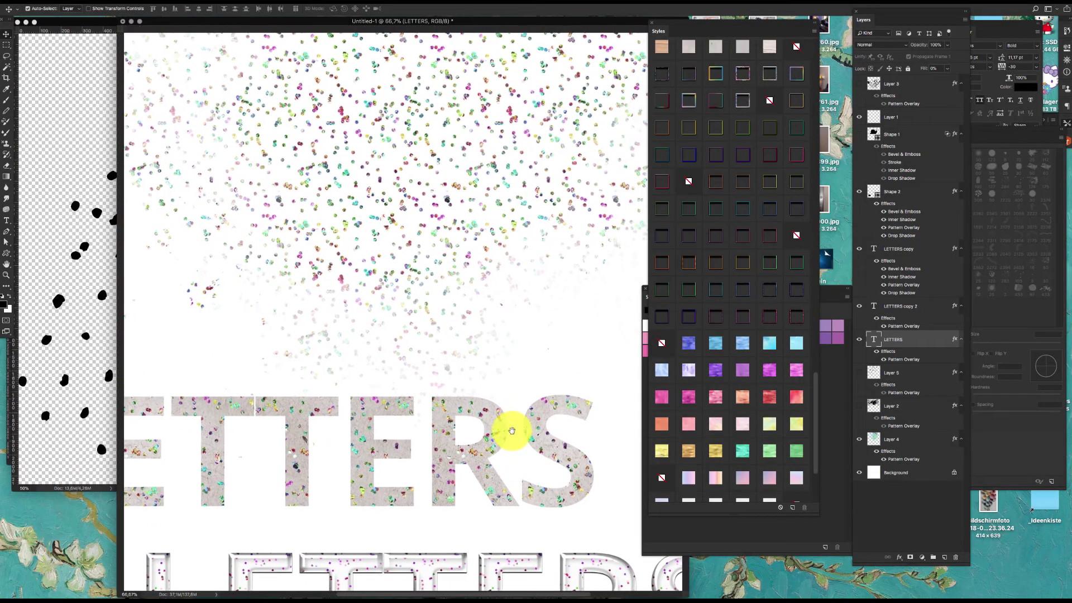
left_click(662, 46)
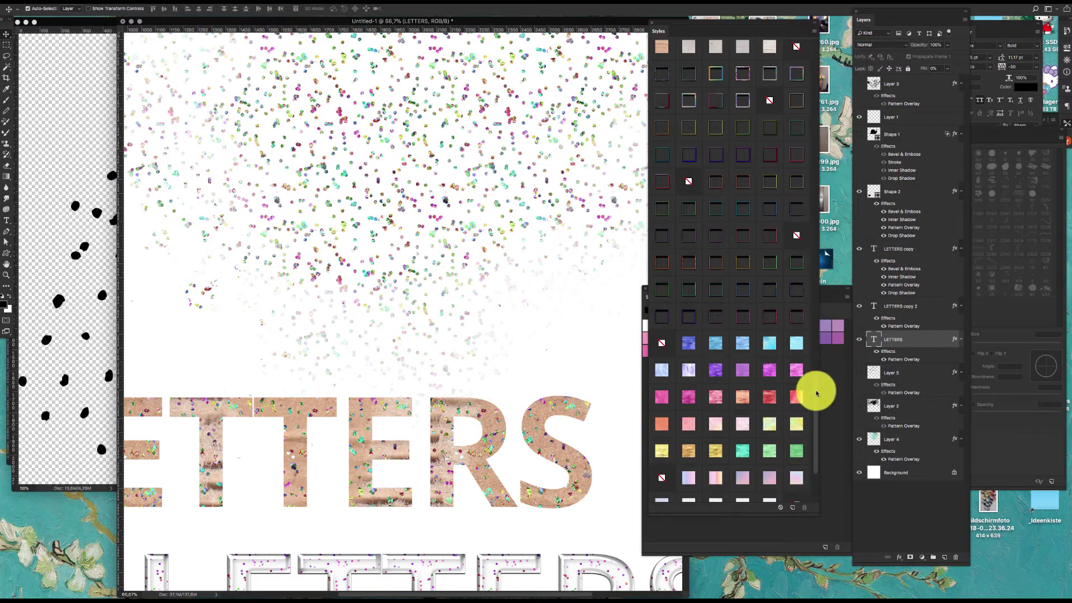
scroll(809, 379, "up", 5)
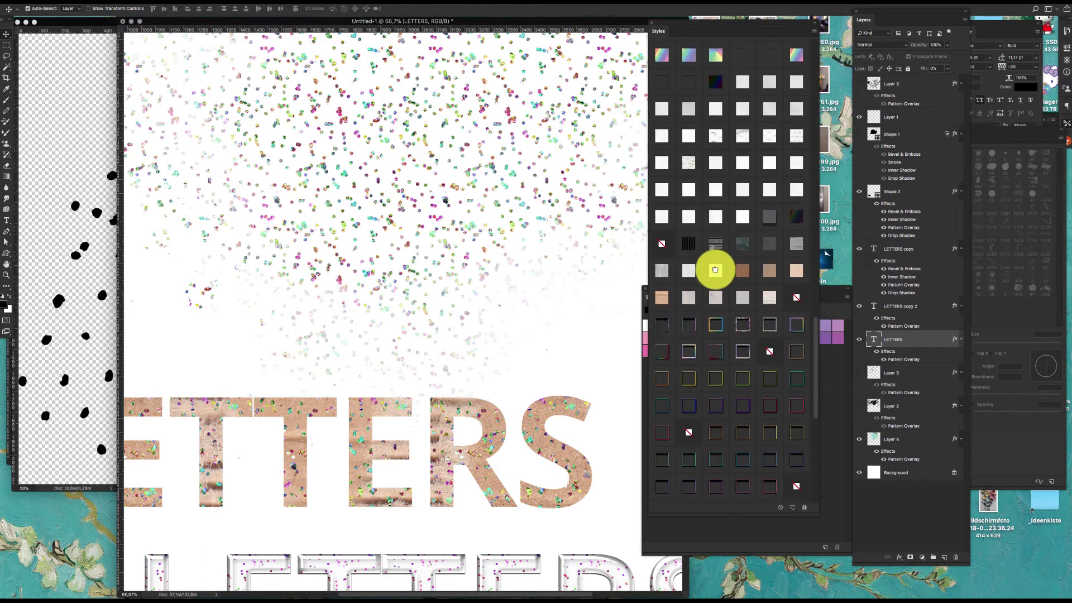
left_click(717, 271)
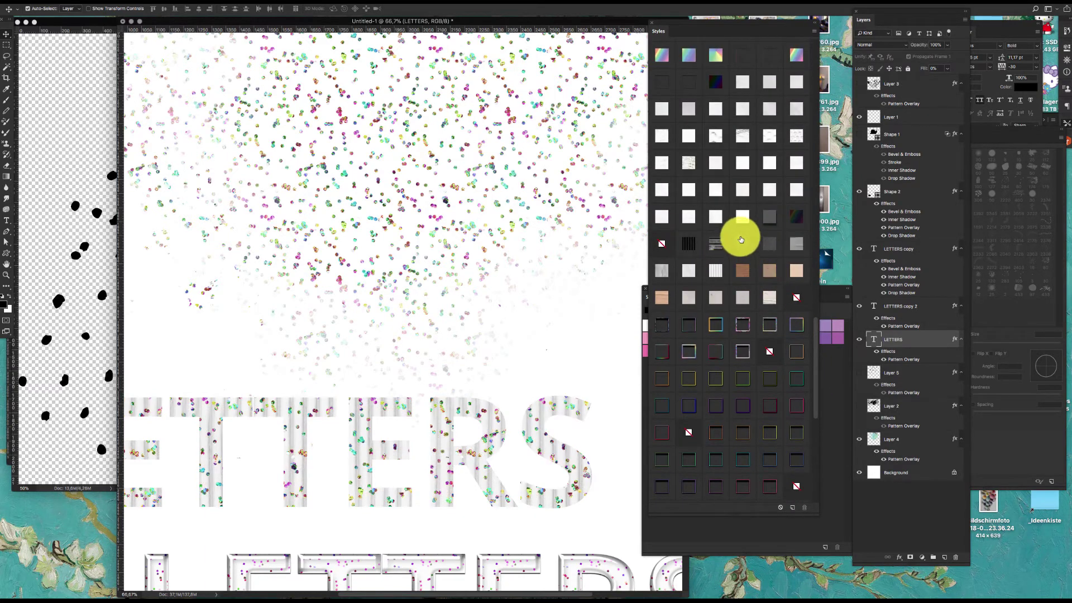
left_click(694, 242)
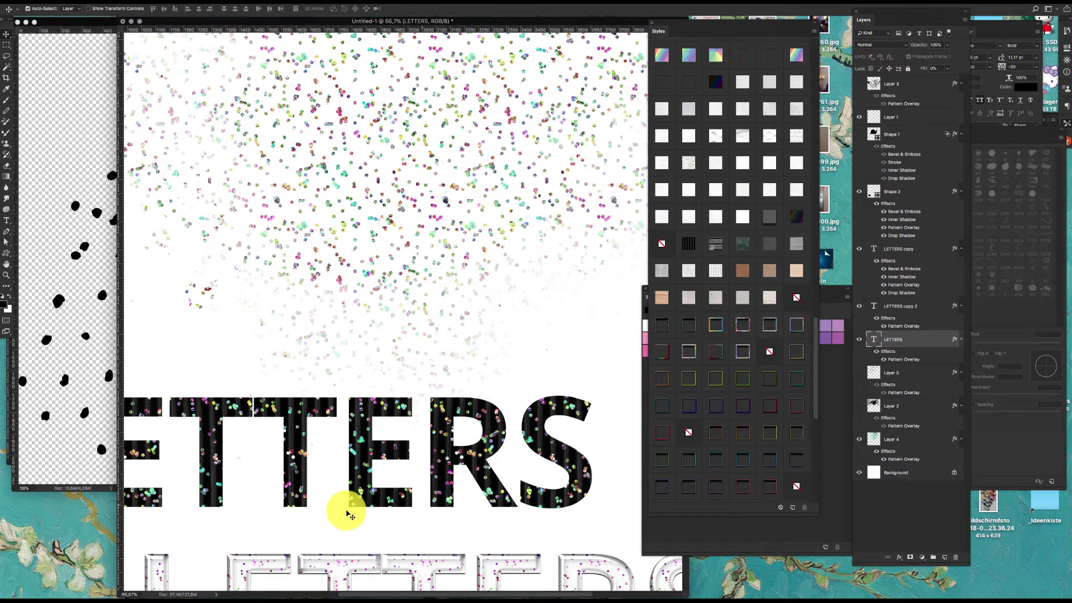
Step: Try the sparse muted-color square glitter style on the LETTERS copy 2 layer above the black corrugated text
scroll(451, 471, "right", 3)
left_click_drag(550, 401, 639, 367)
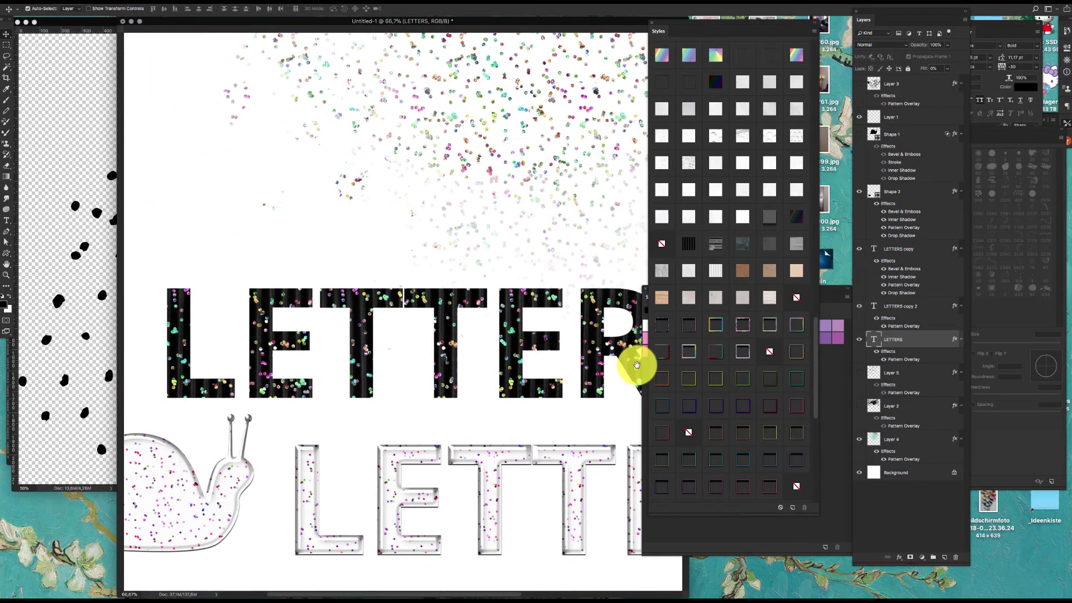
left_click_drag(531, 364, 510, 323)
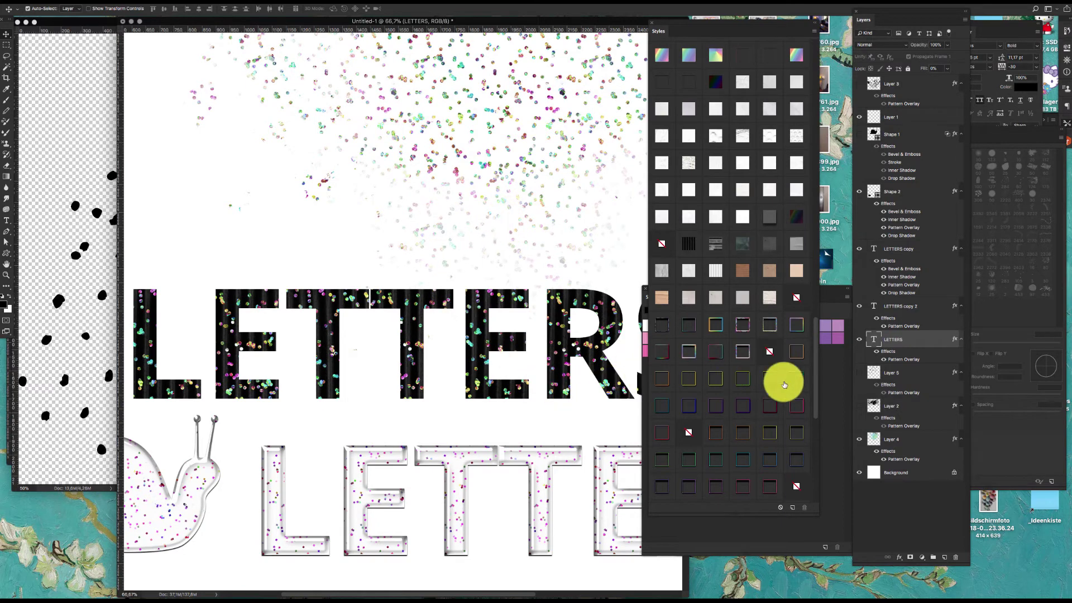
left_click_drag(816, 387, 789, 567)
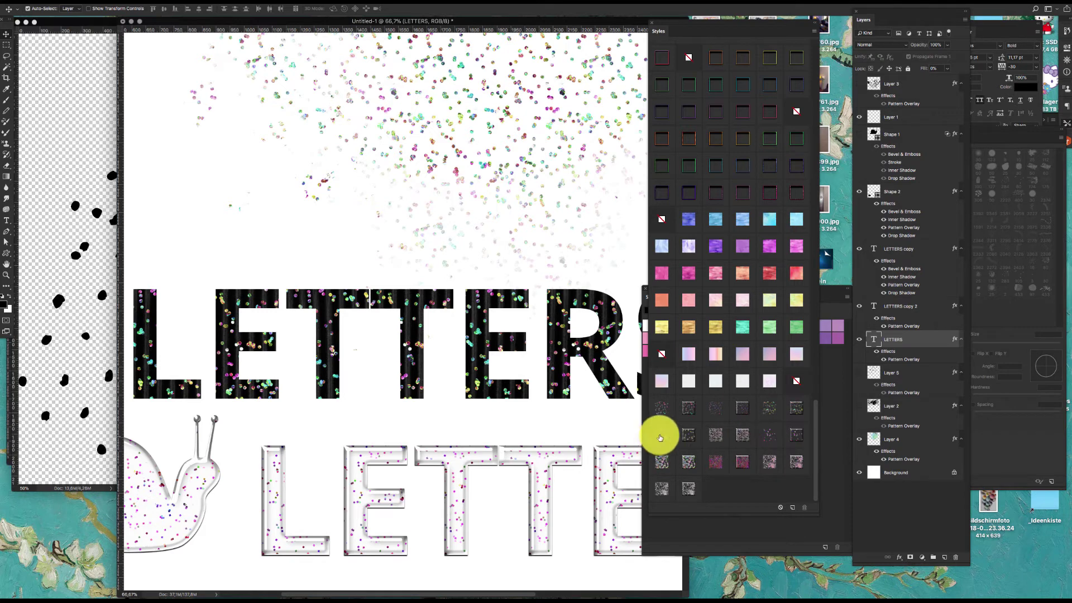
left_click(564, 390)
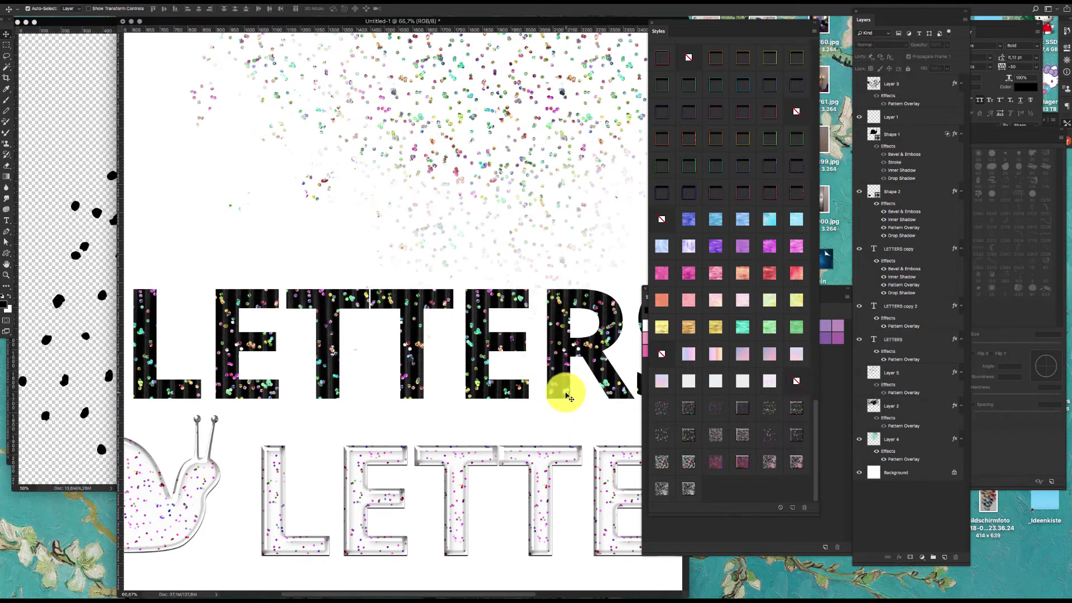
left_click(668, 434)
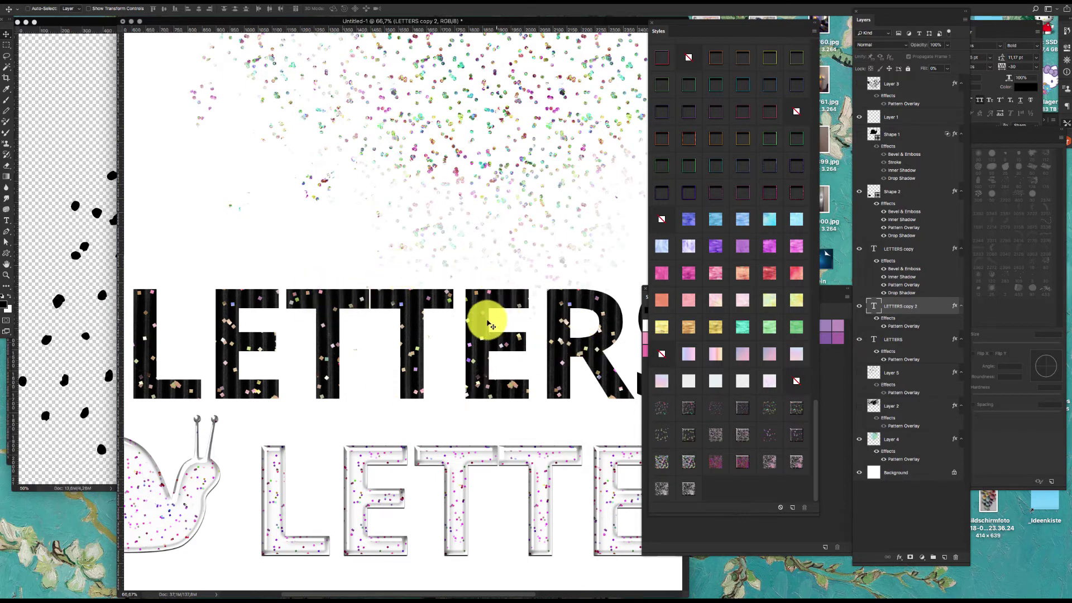
Step: Try the sparse muted-color glitter on watercolor Layer 4 and its beveled version on the LETTERS copy text and the snail shape
left_click_drag(504, 310, 484, 358)
left_click_drag(188, 183, 493, 65)
left_click(662, 429)
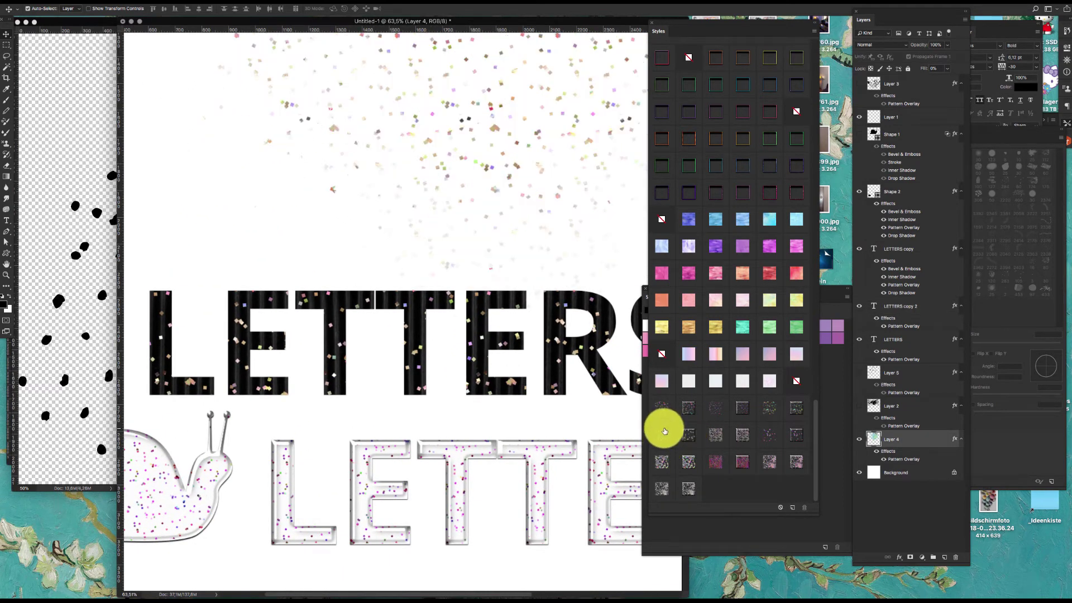
left_click(482, 468)
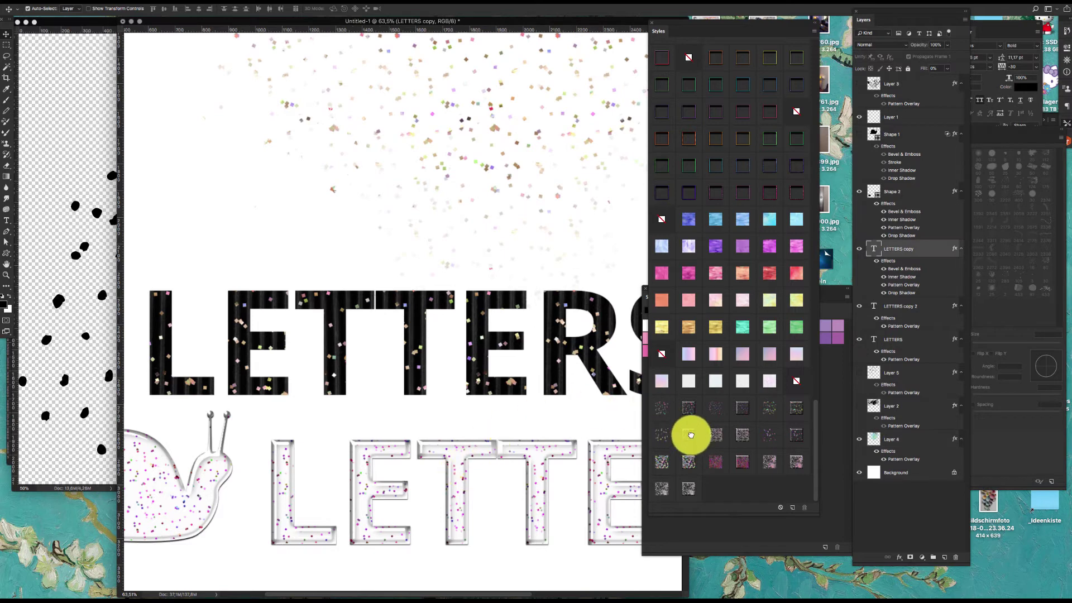
left_click(189, 498)
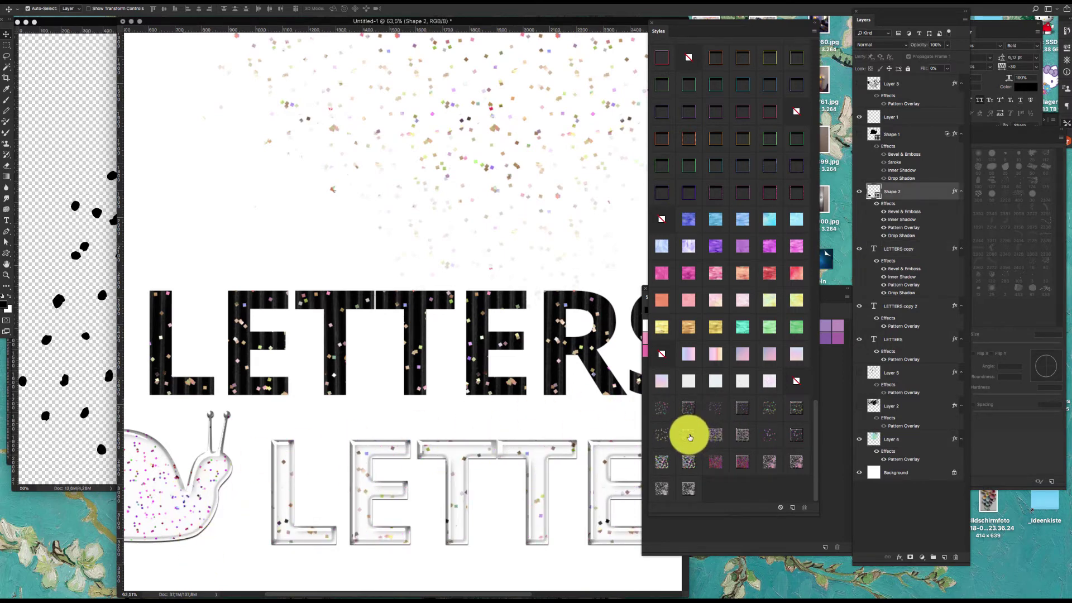
Step: Reposition and widen the document window, and move the Styles panel aside so more of the artwork is exposed
left_click_drag(196, 21, 93, 22)
left_click_drag(586, 588, 743, 592)
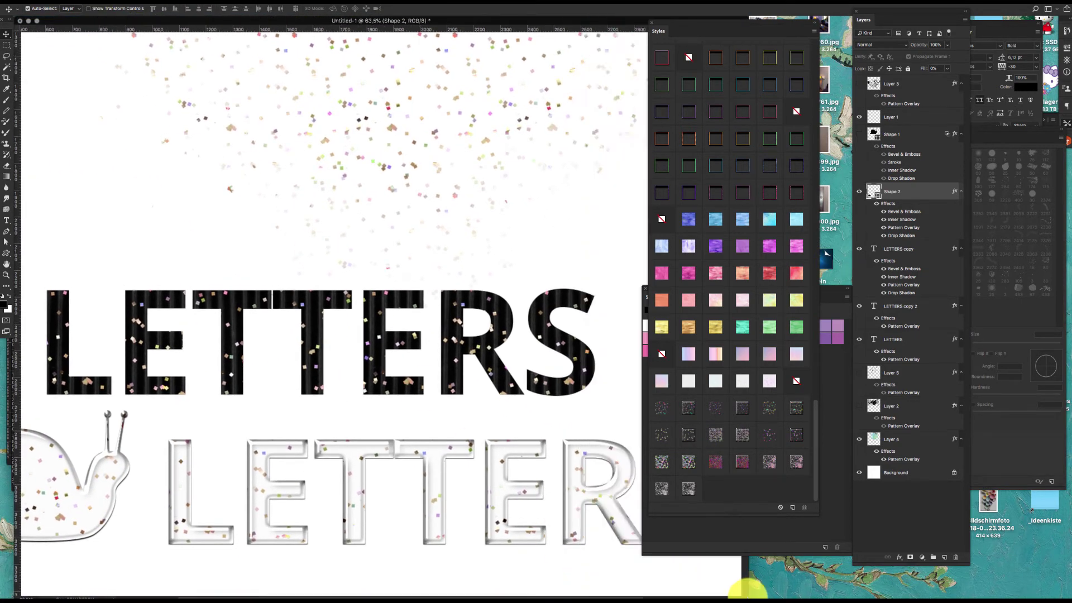
left_click_drag(773, 27, 851, 47)
left_click(646, 289)
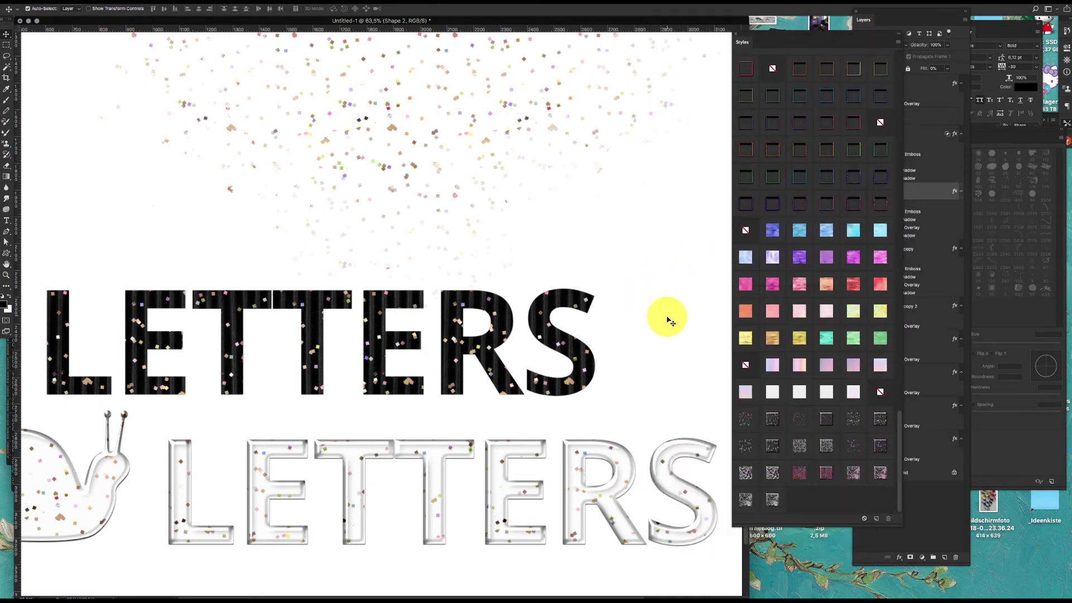
left_click_drag(575, 445, 608, 417)
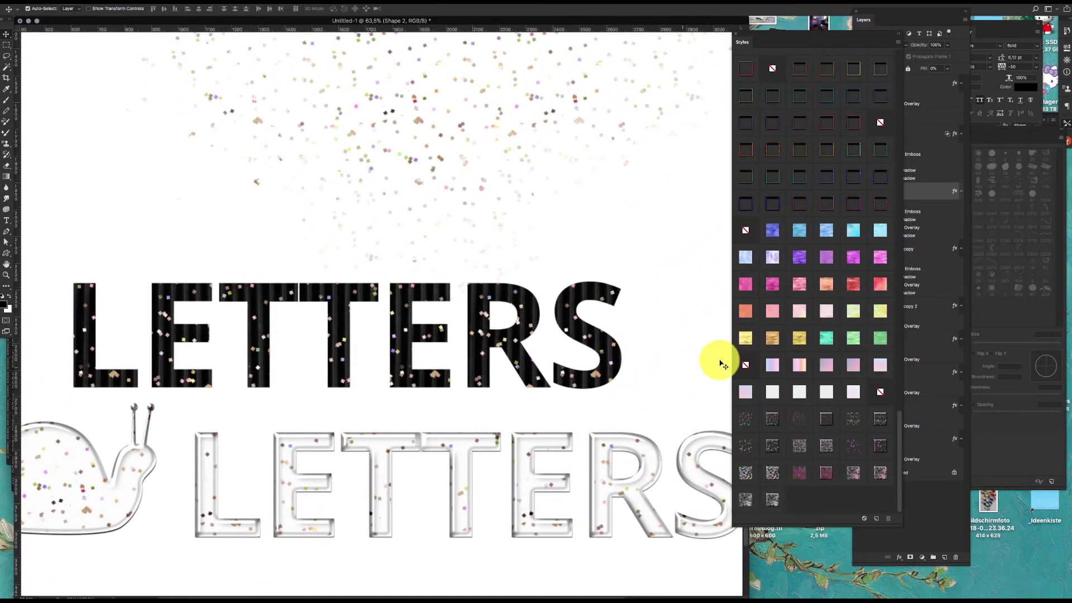
Step: Try the dense fine rainbow glitter style on watercolor Layer 4 and on the LETTERS copy 2 text
left_click_drag(646, 184, 513, 61)
left_click(800, 443)
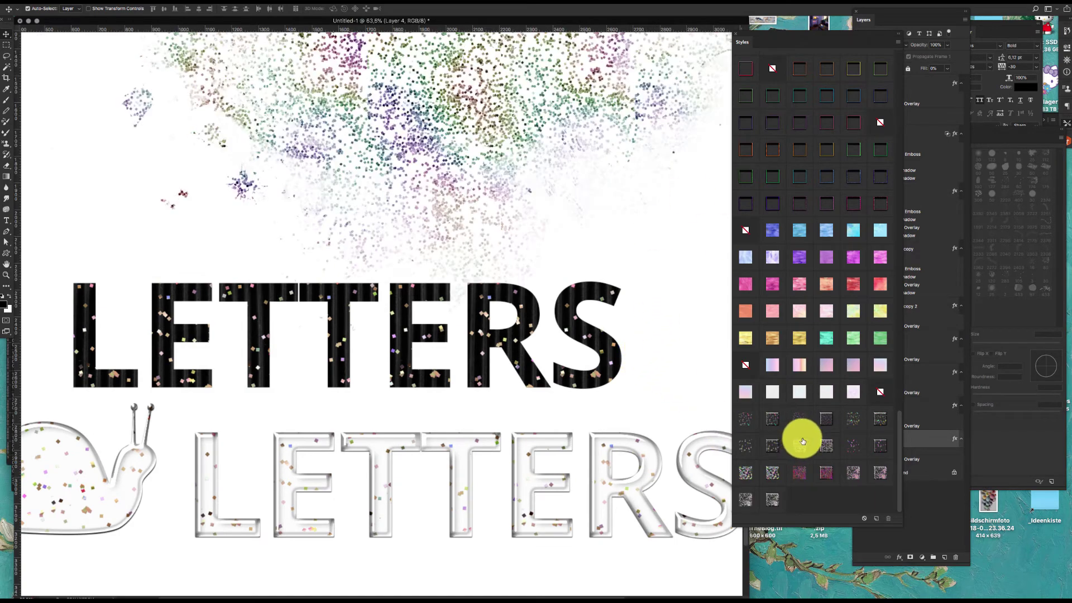
left_click_drag(510, 100, 496, 421)
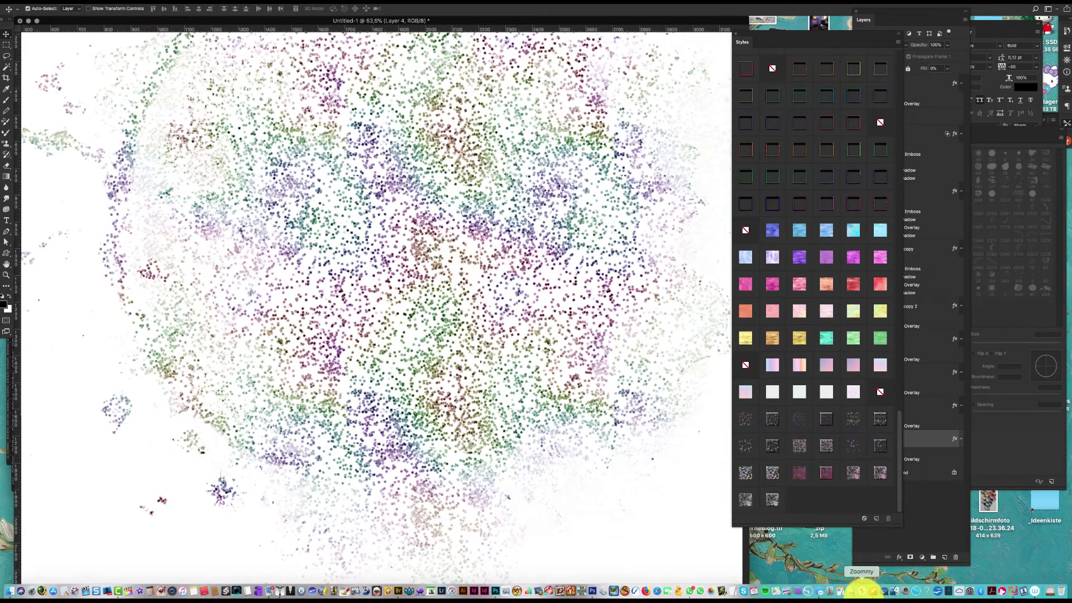
left_click_drag(526, 275, 569, 121)
left_click(596, 445)
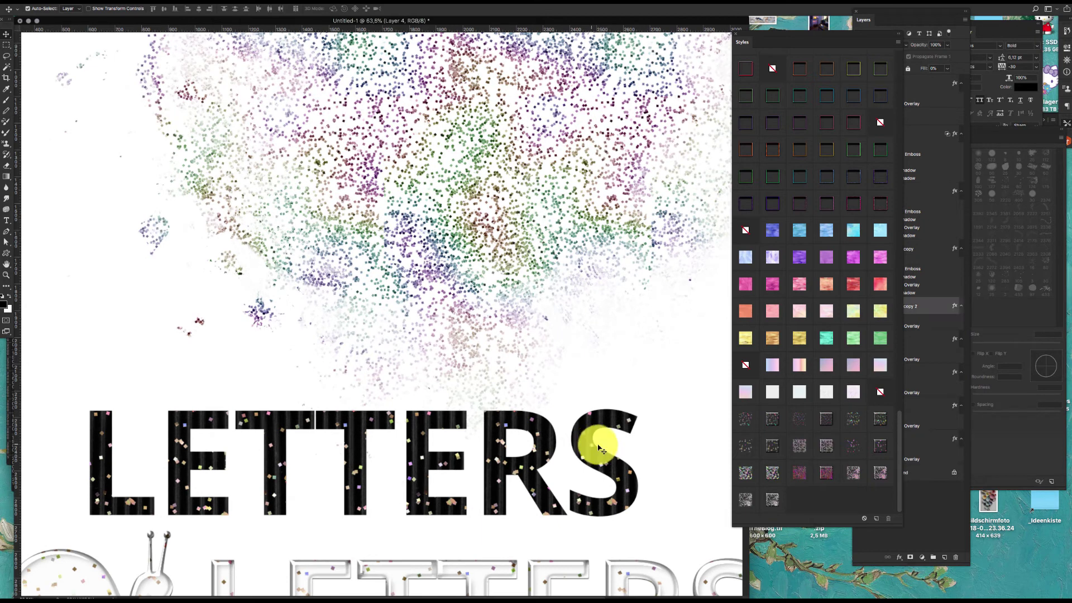
left_click(803, 444)
scroll(586, 376, "down", 5)
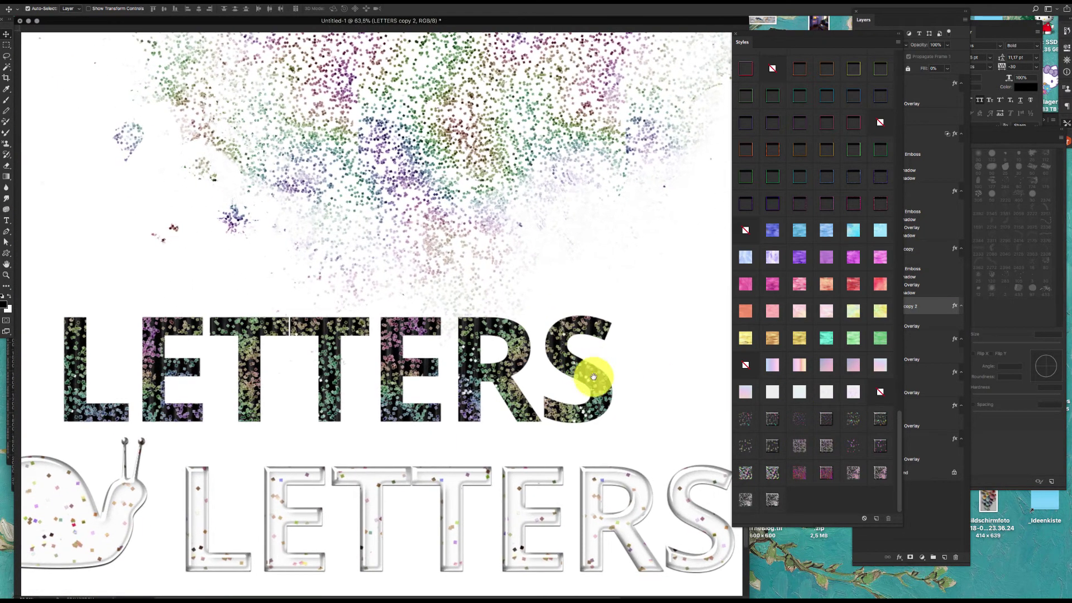
Step: Hide the black corrugated LETTERS layer beneath the LETTERS copy 2 glitter text
left_click(905, 537)
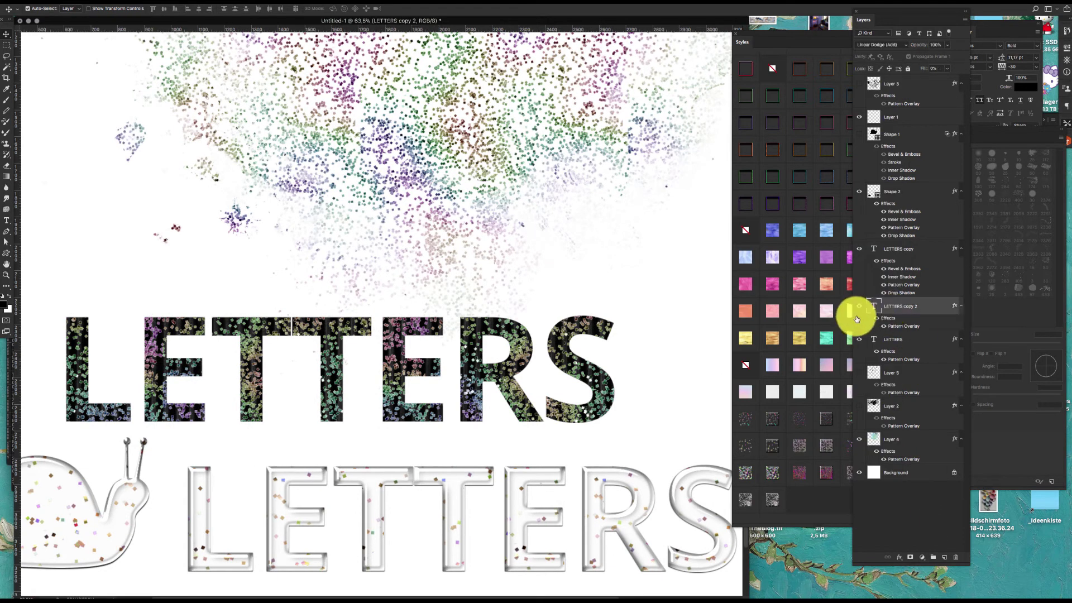
left_click(860, 340)
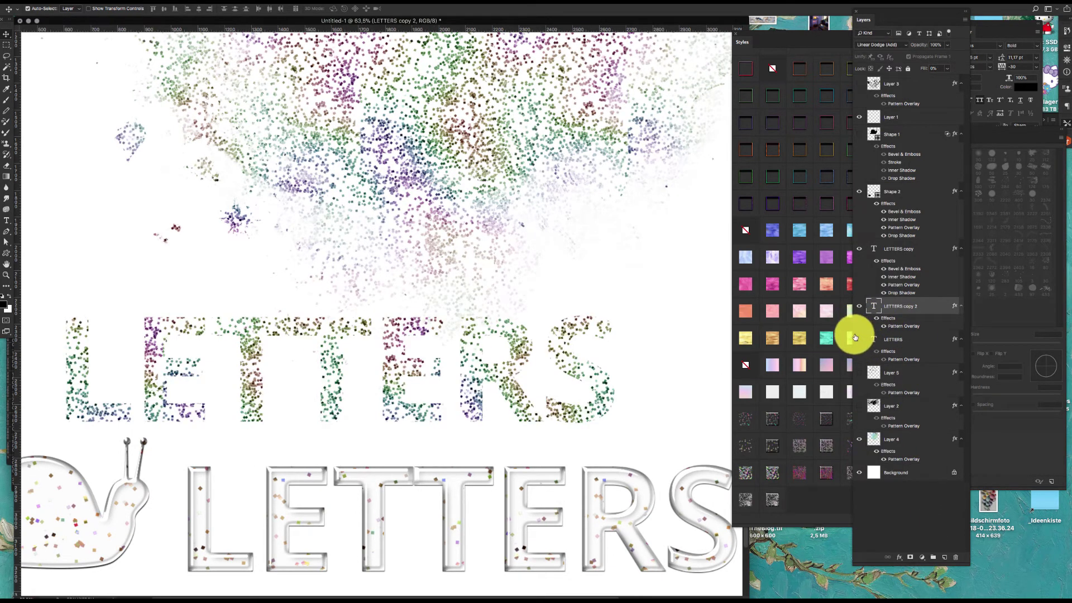
scroll(502, 372, "down", 3)
scroll(502, 371, "left", 3)
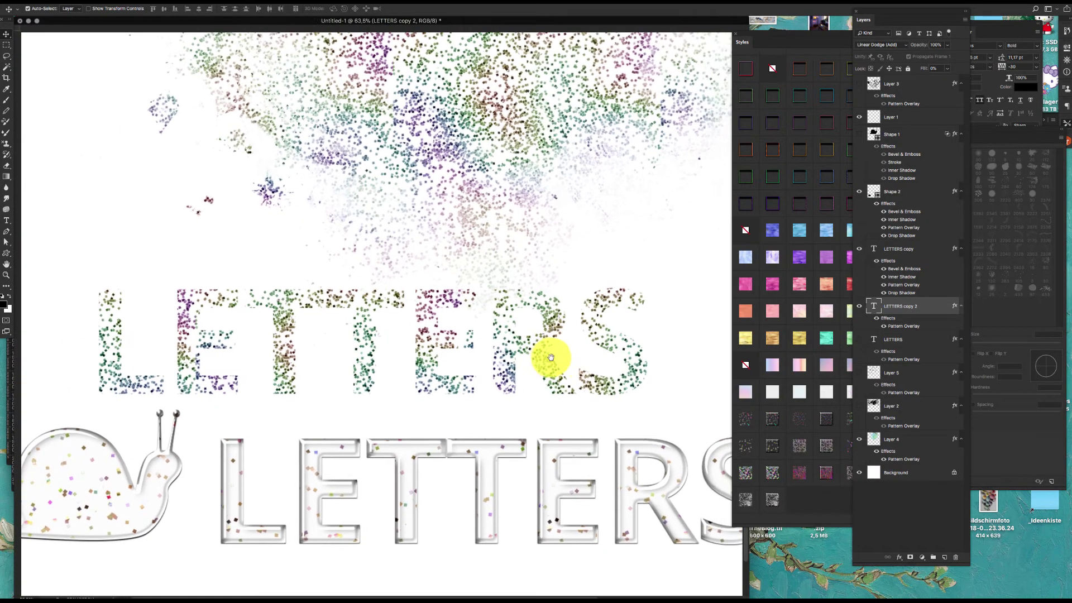
Step: Try the beveled dense rainbow glitter style on the LETTERS copy text and the snail shape
left_click(486, 462)
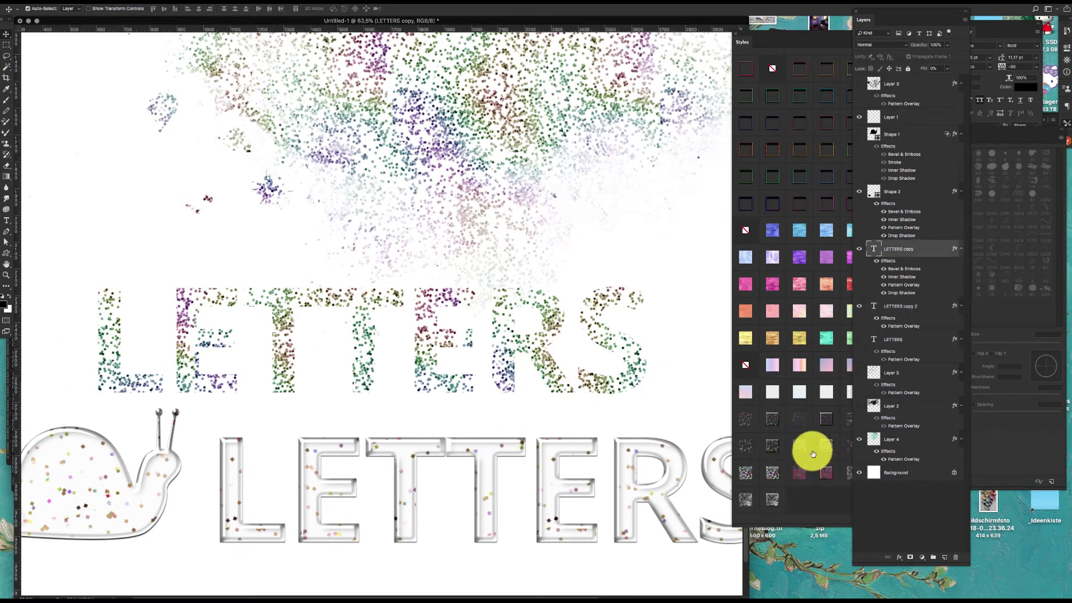
left_click(813, 452)
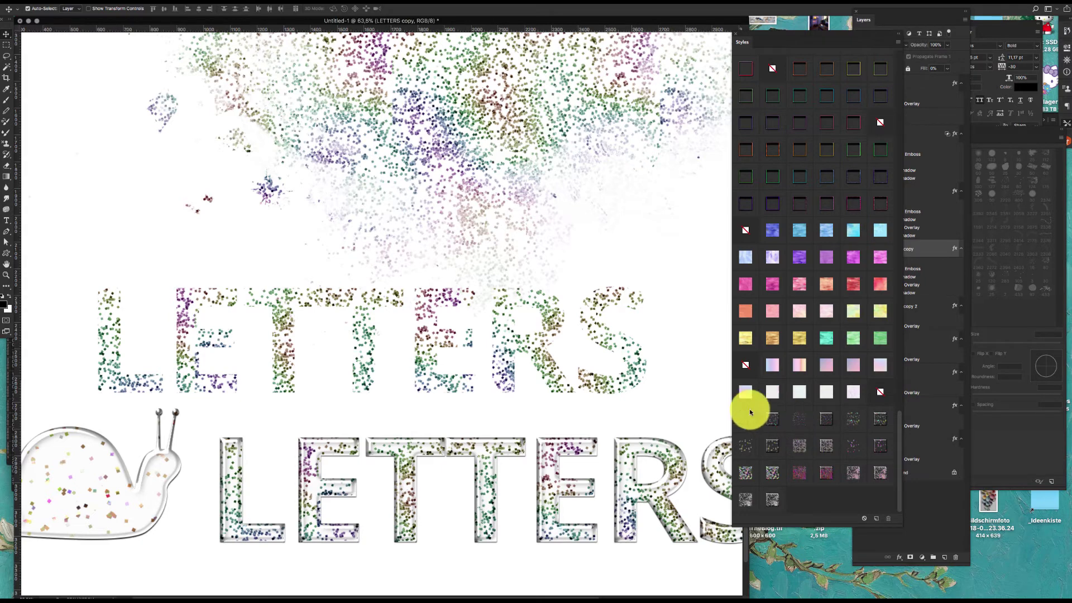
left_click(168, 491)
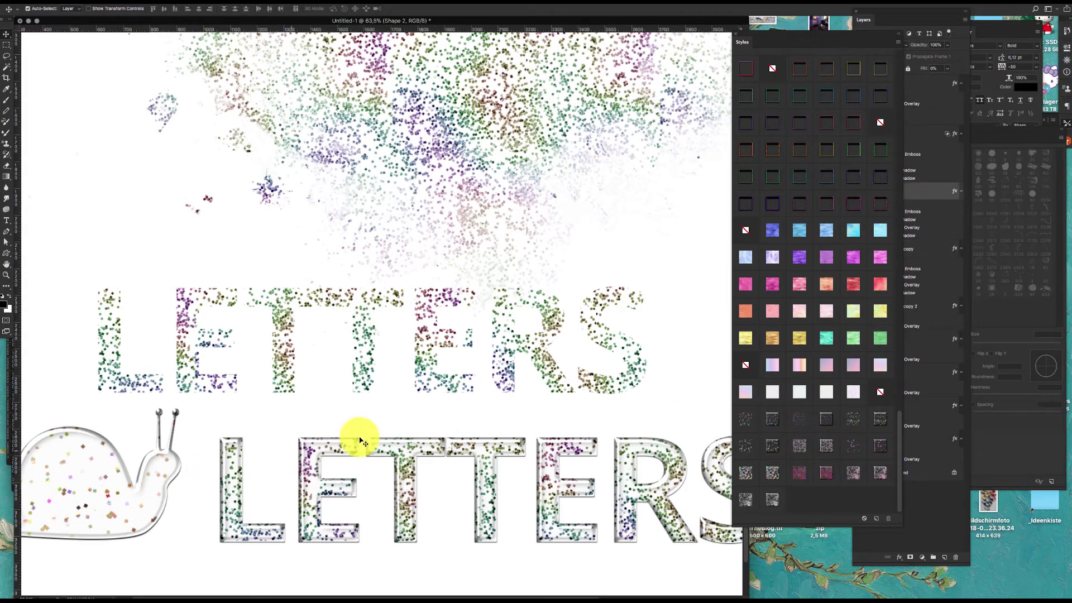
left_click(828, 445)
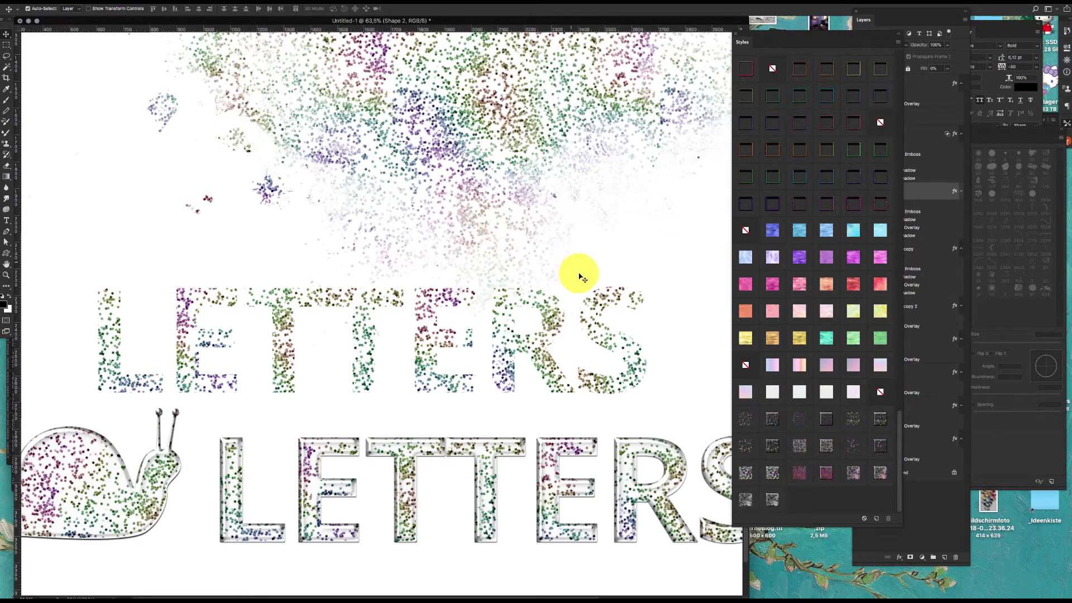
Step: Apply the beveled sparse pink, purple and blue glitter style to the snail shape and the LETTERS copy text
left_click_drag(606, 319, 666, 301)
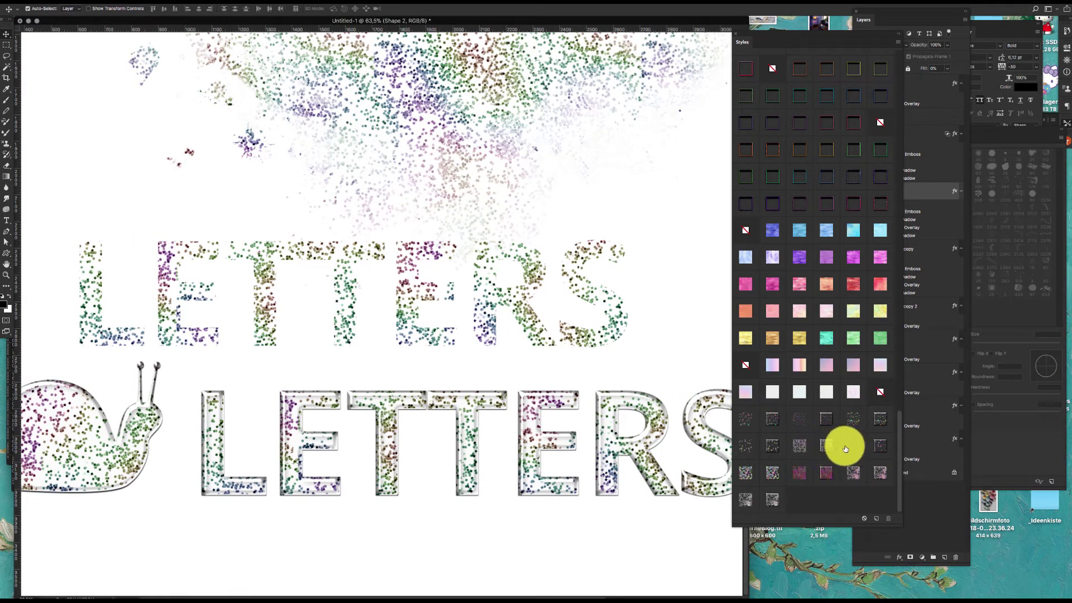
left_click(873, 441)
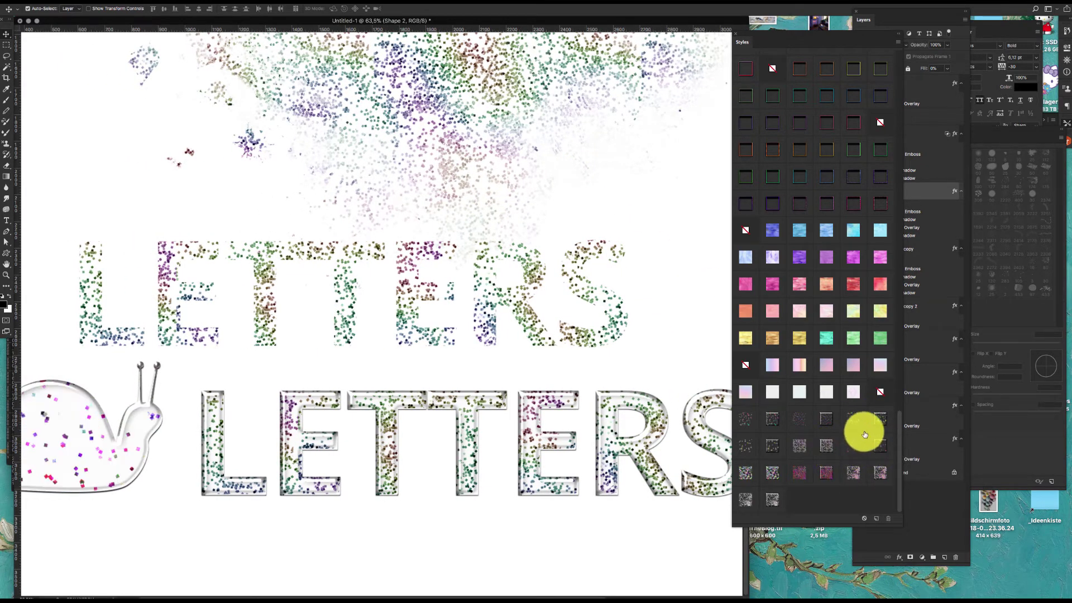
left_click(553, 452)
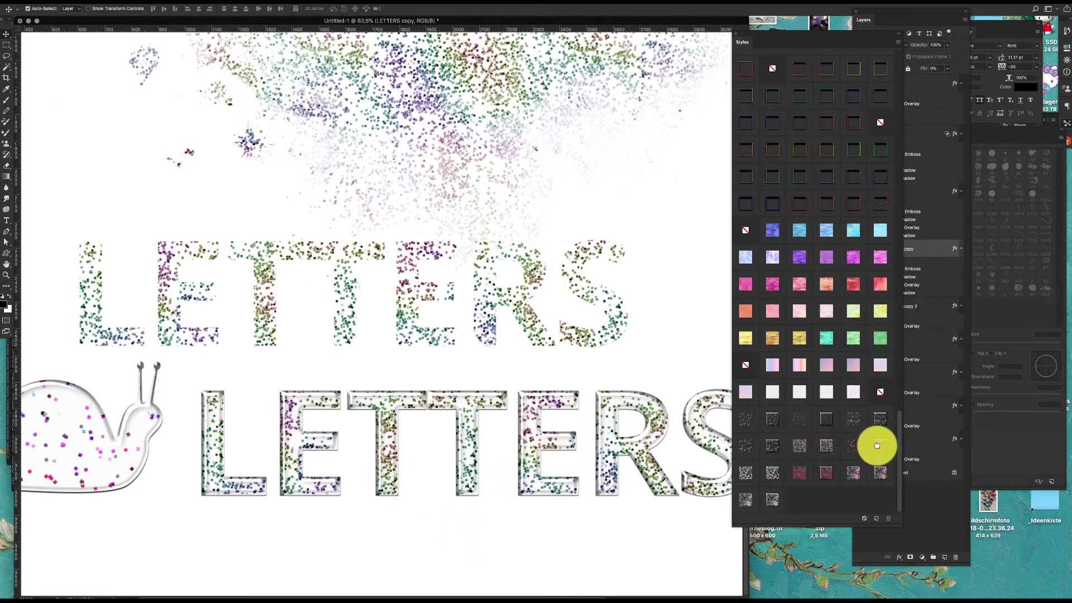
left_click(879, 442)
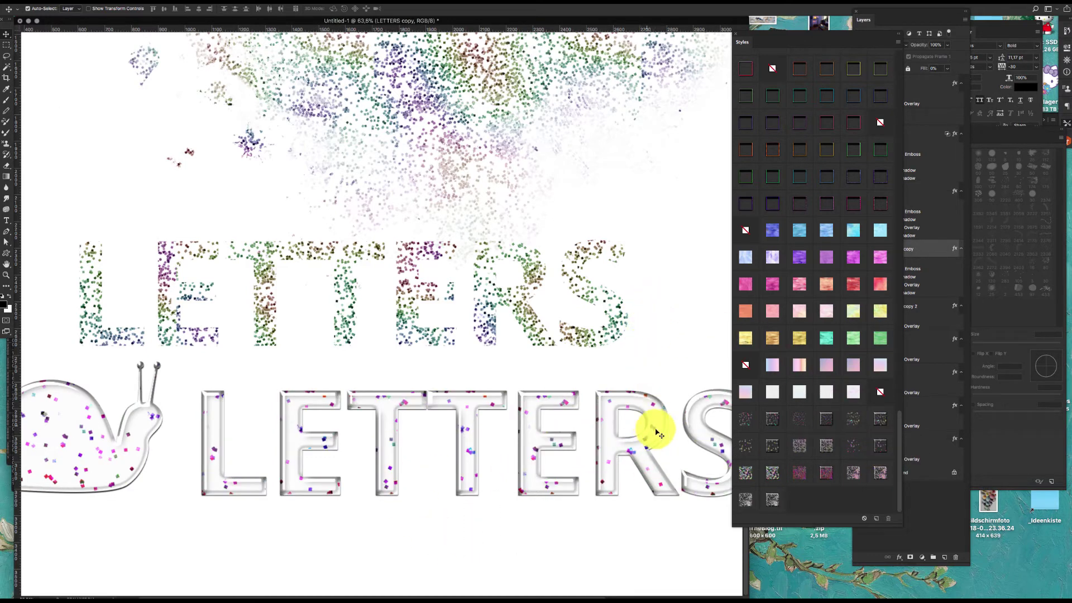
Step: Apply the flat sparse pink, purple and blue glitter style to the LETTERS copy 2 text and watercolor Layer 4
left_click(620, 311)
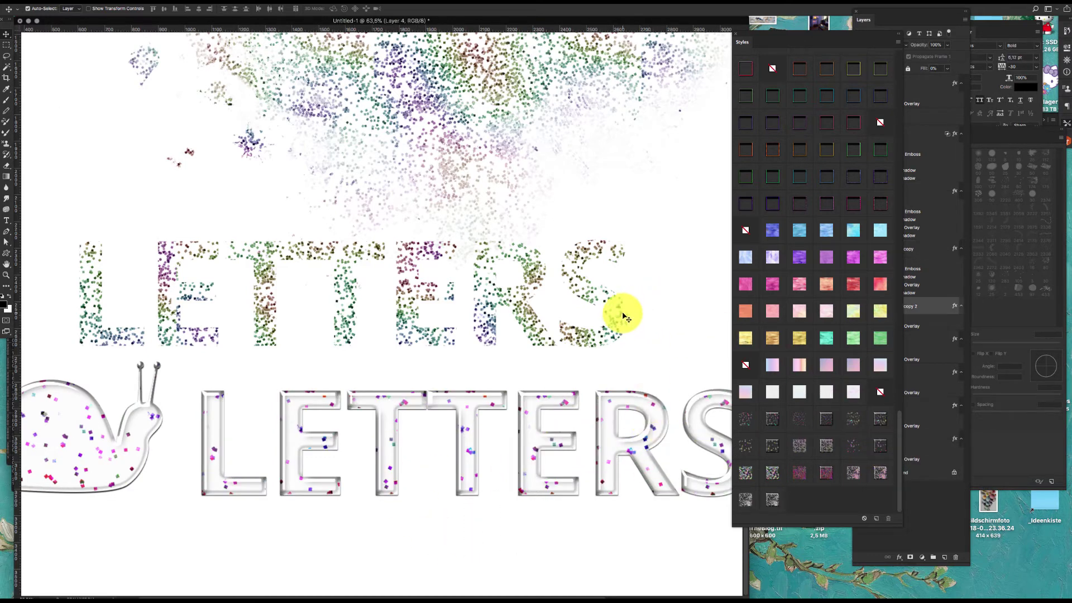
left_click(850, 442)
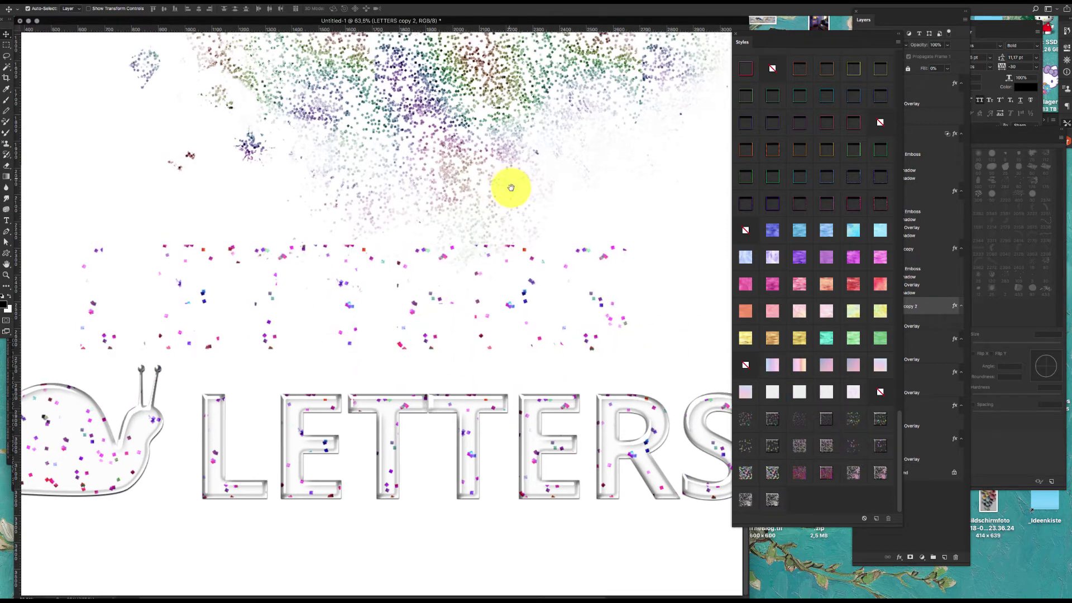
left_click_drag(511, 187, 515, 311)
left_click(534, 165)
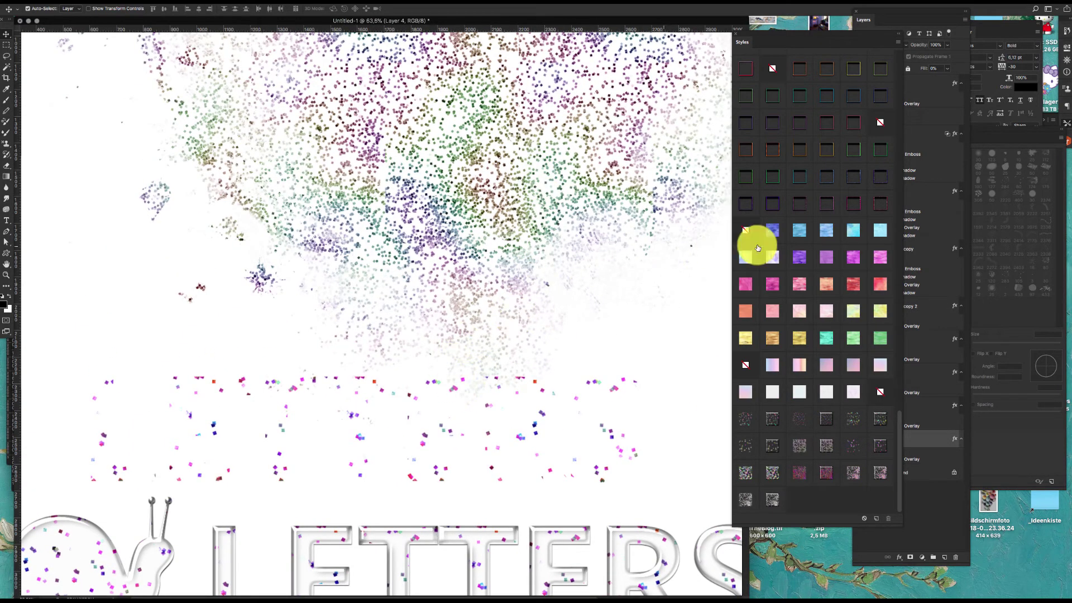
left_click(856, 447)
left_click_drag(495, 96, 488, 469)
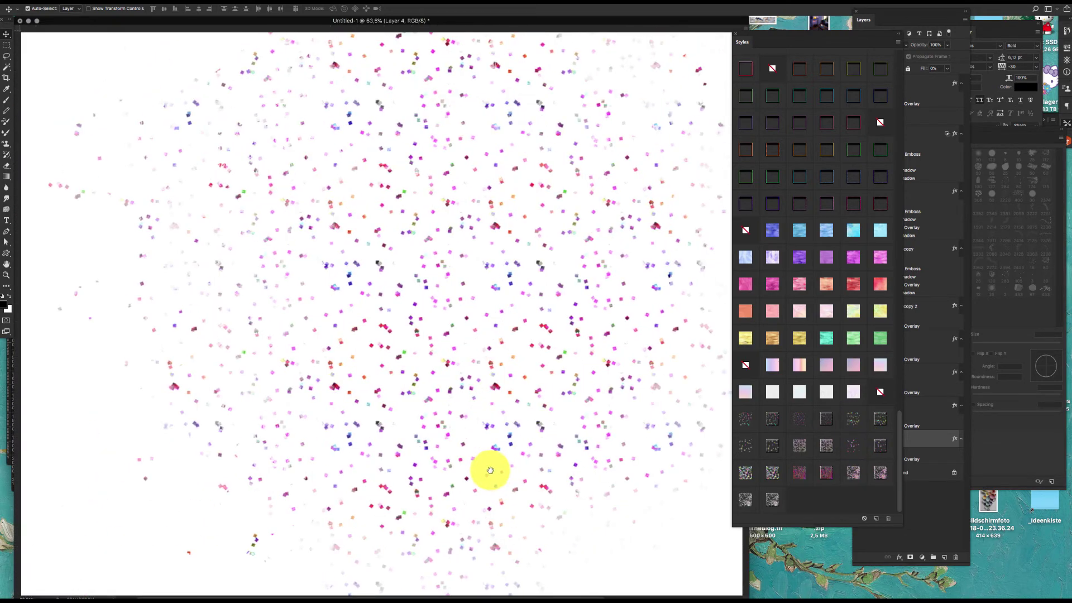
left_click_drag(503, 307, 526, 144)
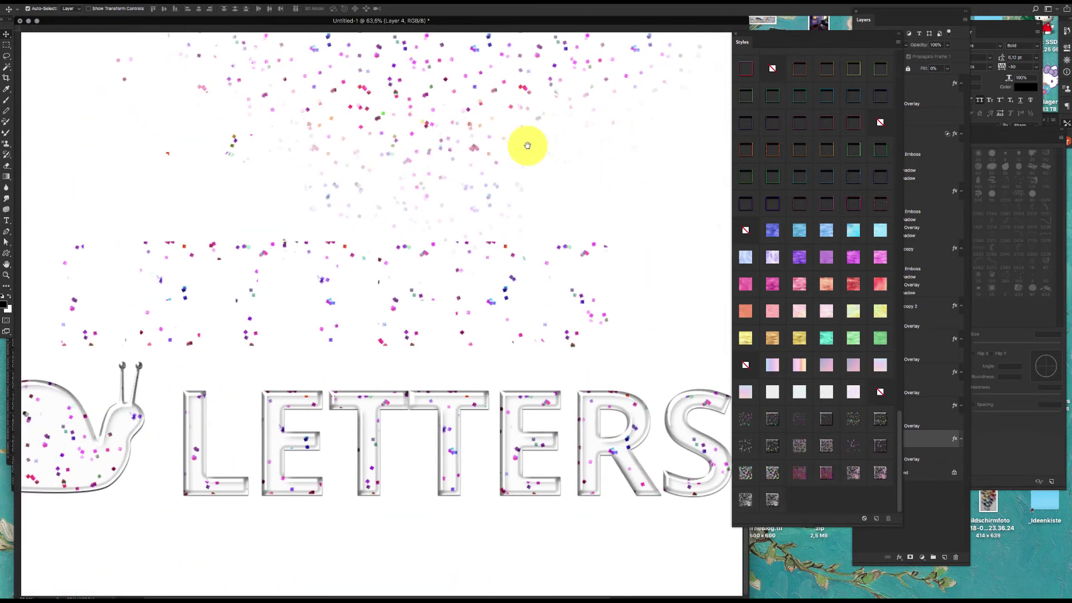
Step: Try the flat dense multicolored chunky glitter style on watercolor Layer 4 and the LETTERS copy 2 text
key("ctrl+r")
left_click_drag(530, 210, 596, 249)
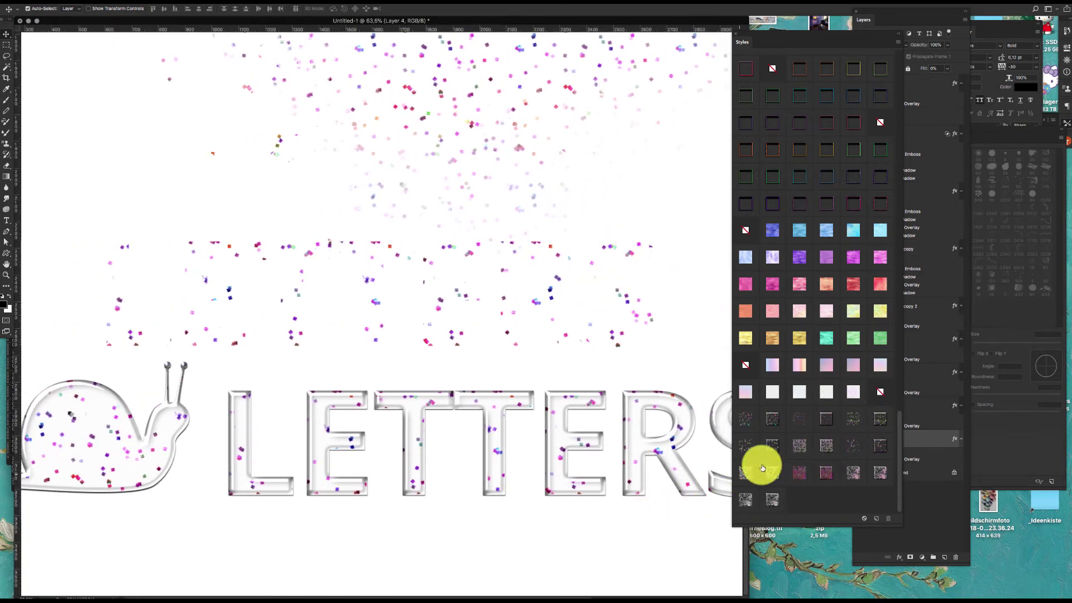
left_click(750, 479)
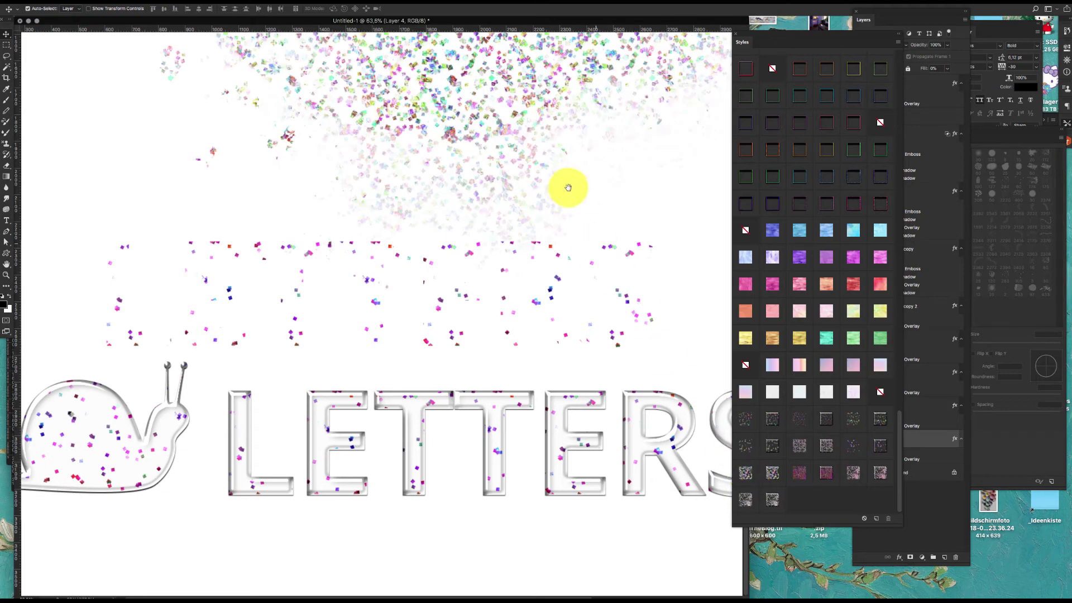
left_click_drag(567, 186, 588, 527)
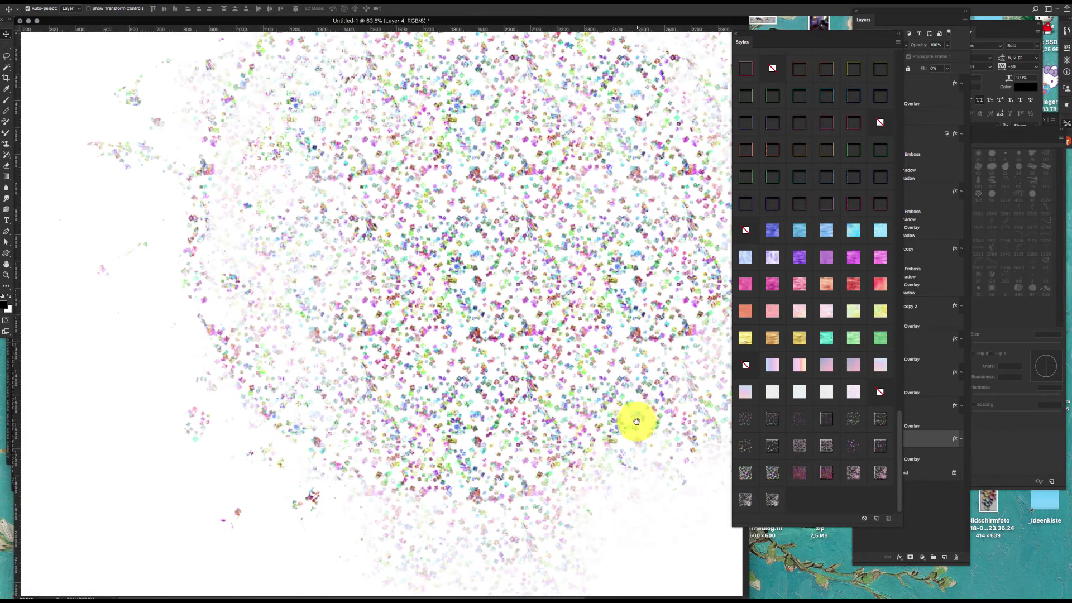
left_click_drag(617, 450, 622, 167)
left_click(583, 347)
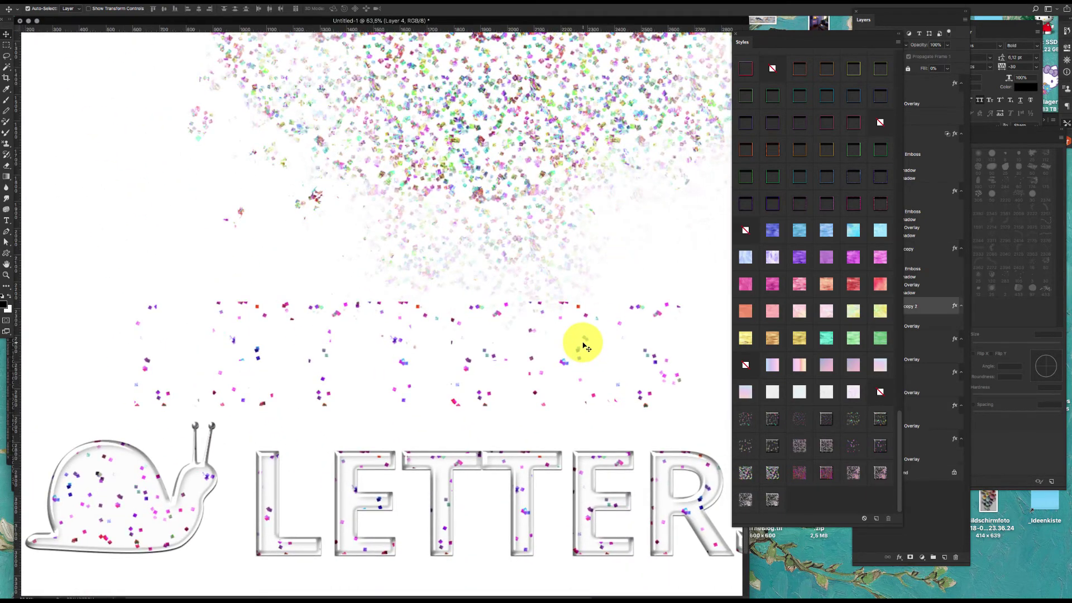
left_click(751, 473)
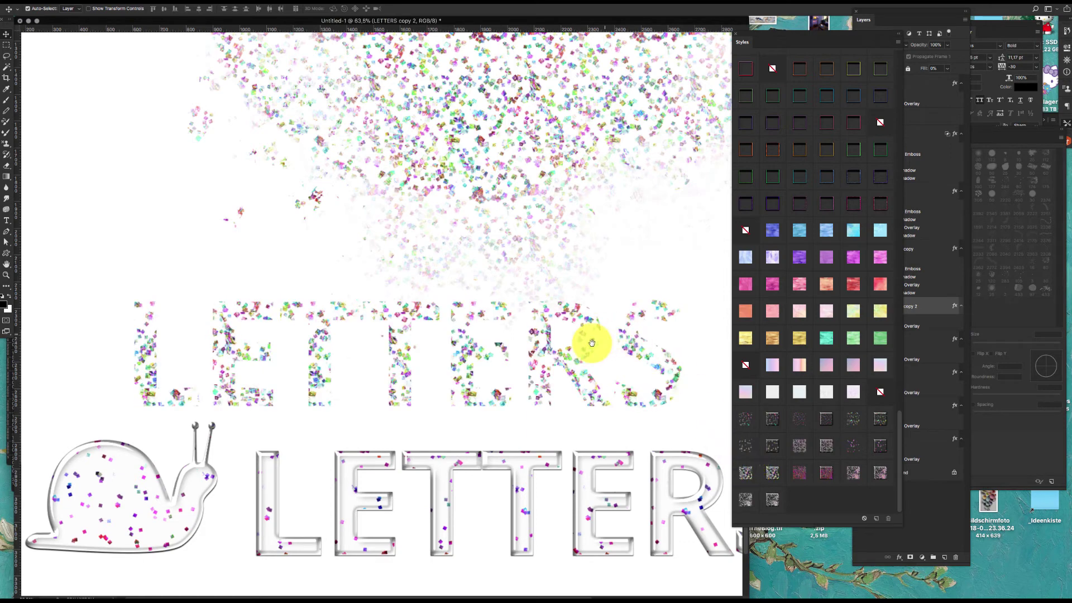
left_click_drag(587, 343, 569, 294)
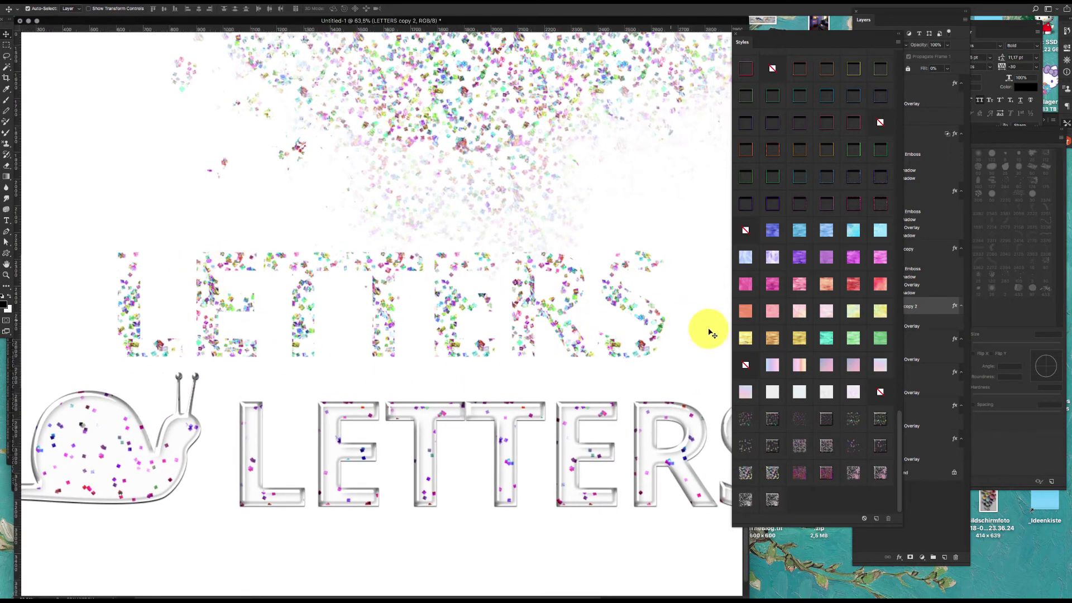
Step: Show the black corrugated LETTERS layer beneath the LETTERS copy 2 glitter text
left_click(919, 313)
left_click(912, 342)
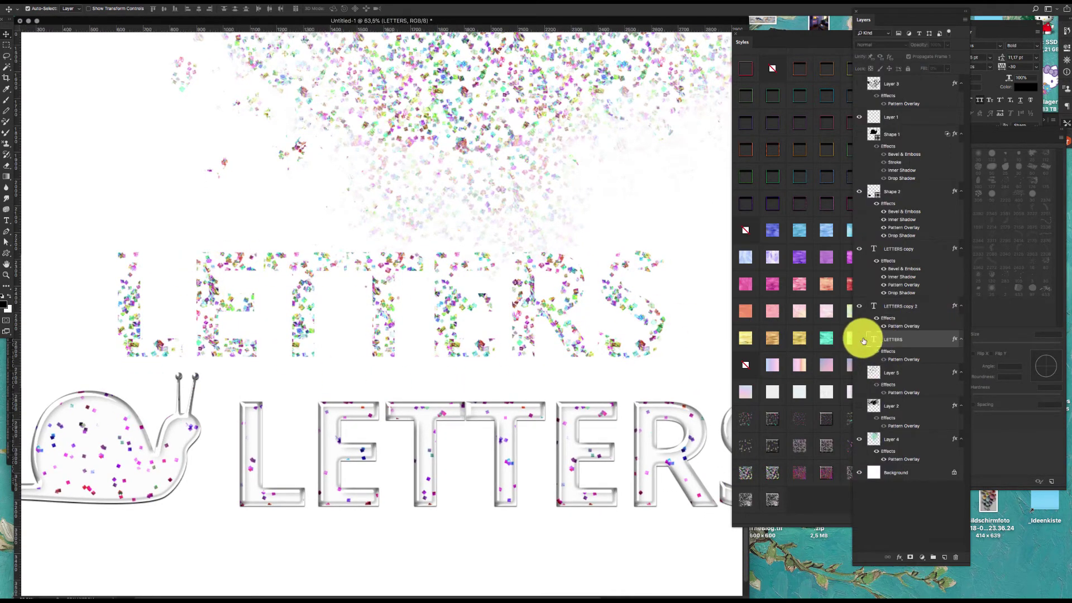
left_click(861, 339)
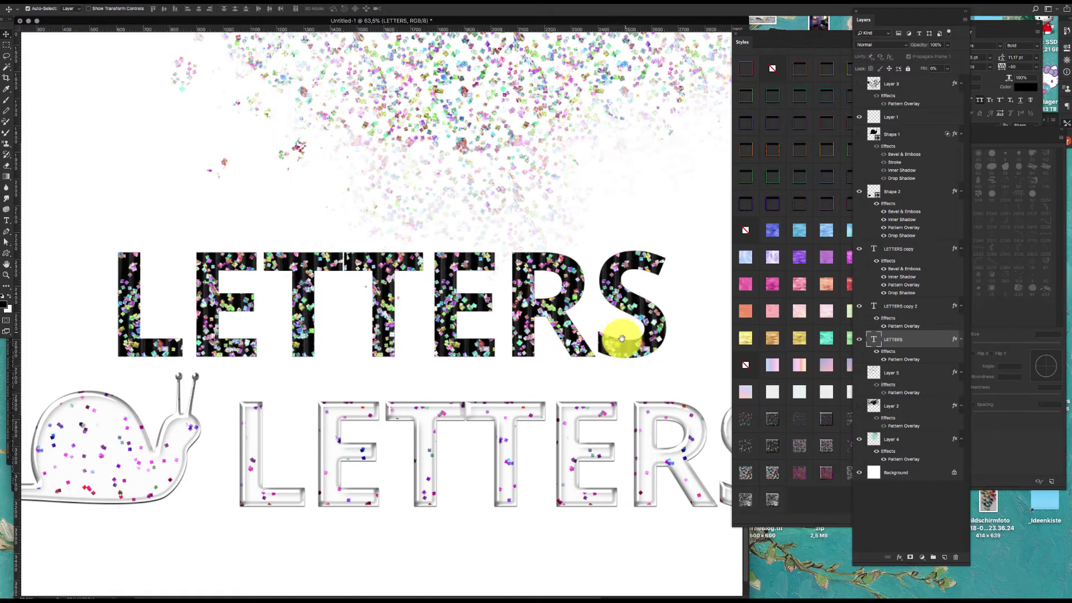
left_click_drag(622, 338, 615, 324)
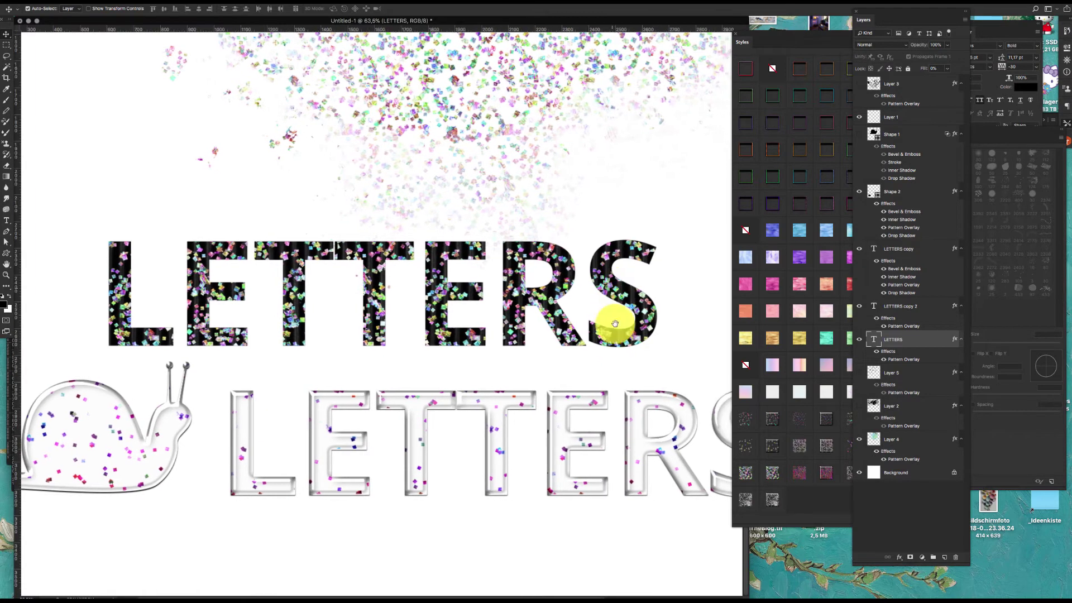
Step: Try the beveled dense multicolored chunky glitter style on the LETTERS copy text and the snail shape
left_click(636, 444)
left_click(773, 459)
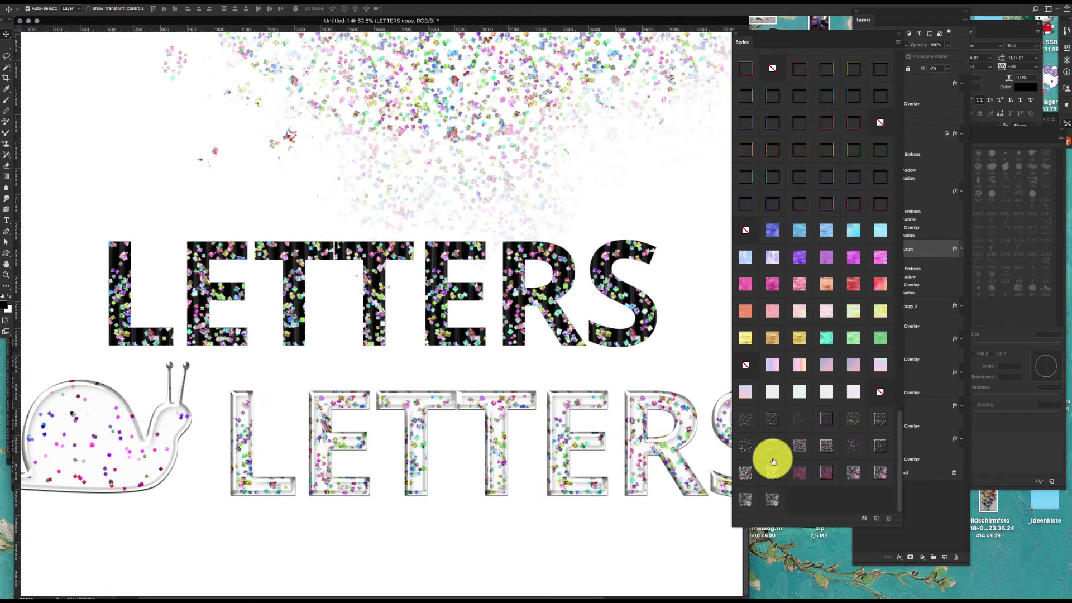
left_click(149, 455)
left_click(774, 473)
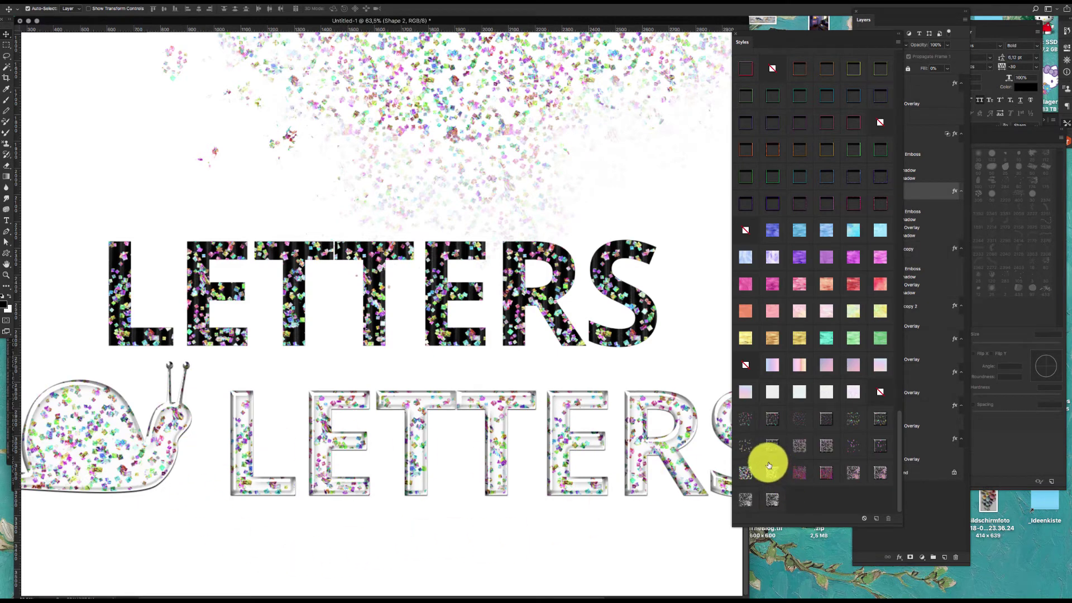
scroll(680, 419, "right", 5)
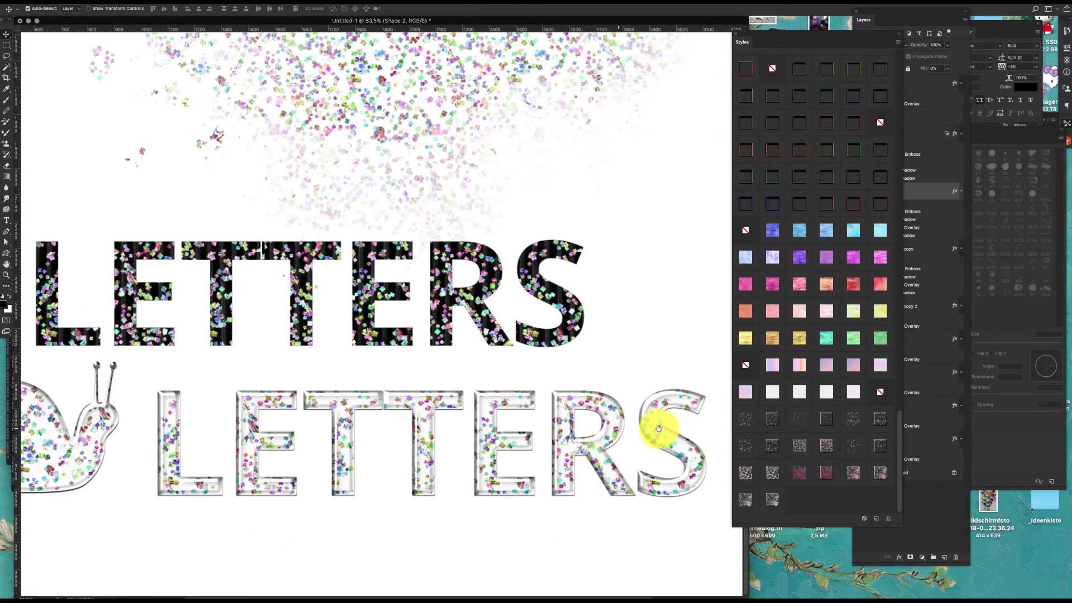
Step: Compare the flat and beveled dense red and purple glitter styles on the snail shape
left_click(800, 474)
scroll(510, 465, "left", 8)
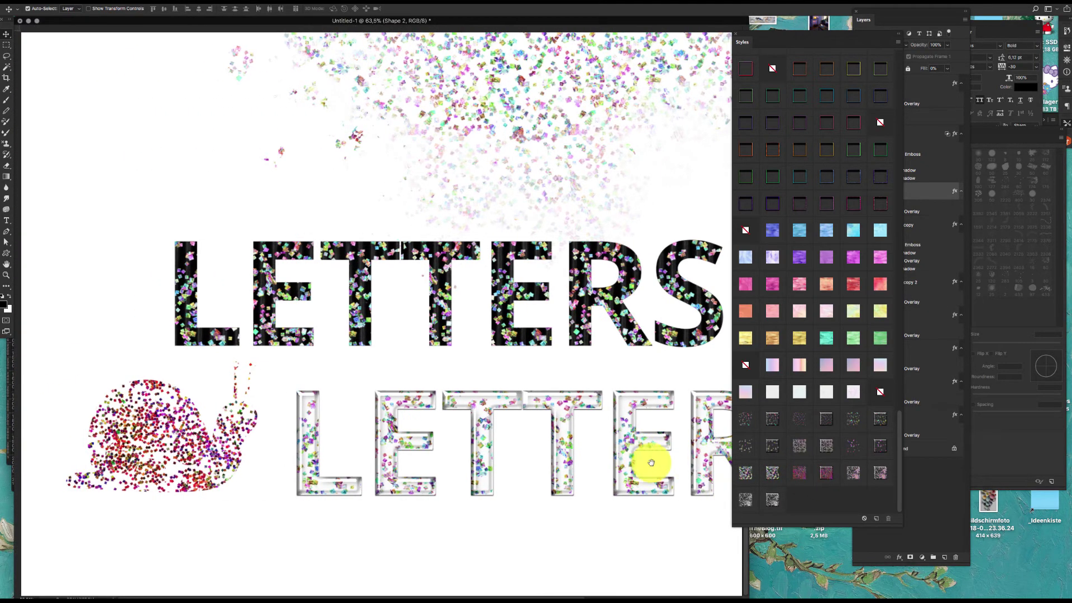
left_click(826, 475)
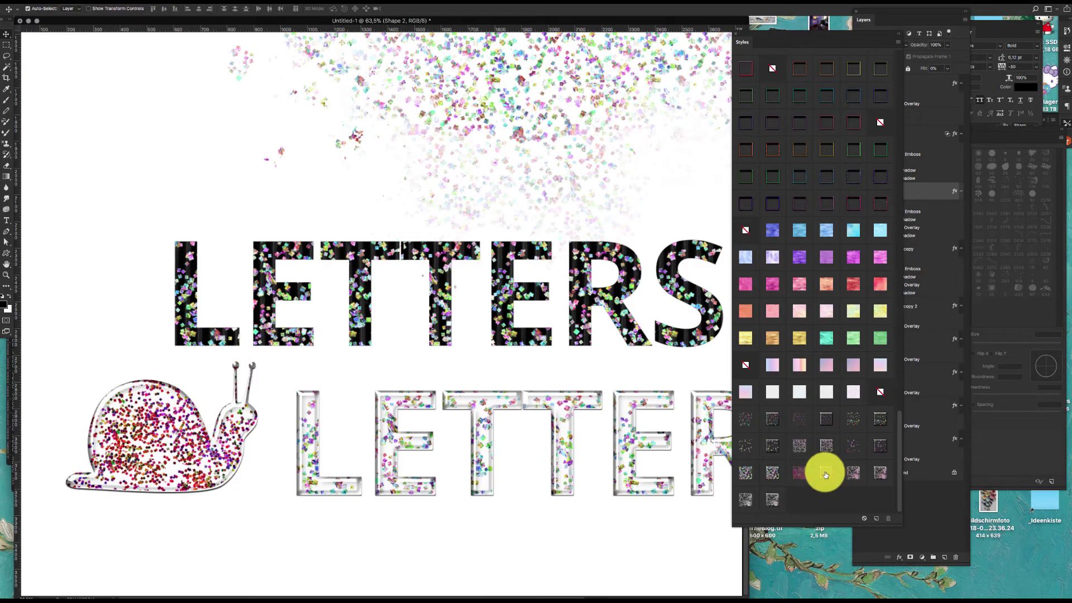
Step: Try the flat dense red and purple glitter style on watercolor Layer 4 and the LETTERS copy 2 text
left_click_drag(694, 176, 614, 49)
left_click(798, 473)
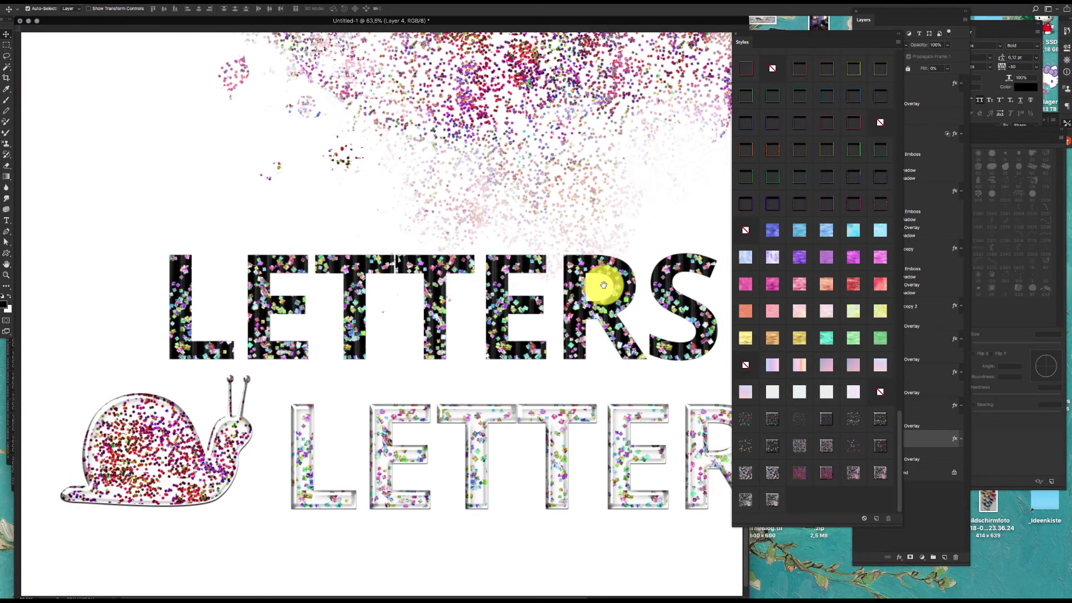
scroll(603, 280, "up", 10)
scroll(595, 438, "down", 5)
scroll(658, 348, "down", 5)
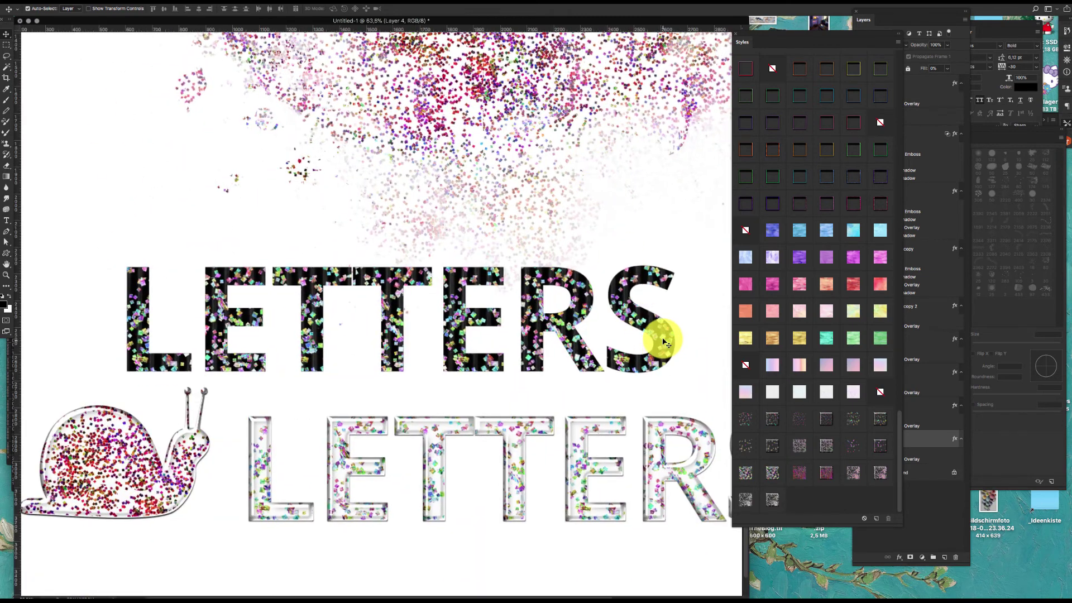
left_click(664, 341)
left_click(801, 470)
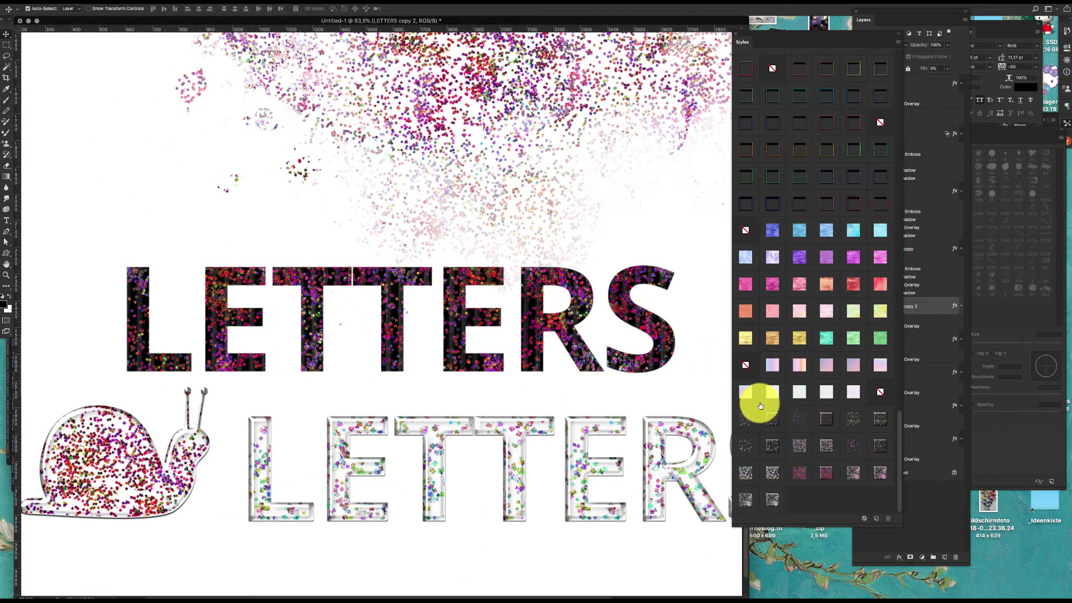
Step: Compare the flat and beveled dense red and purple glitter styles on the LETTERS copy text, ending with the beveled one
left_click(709, 452)
left_click(820, 459)
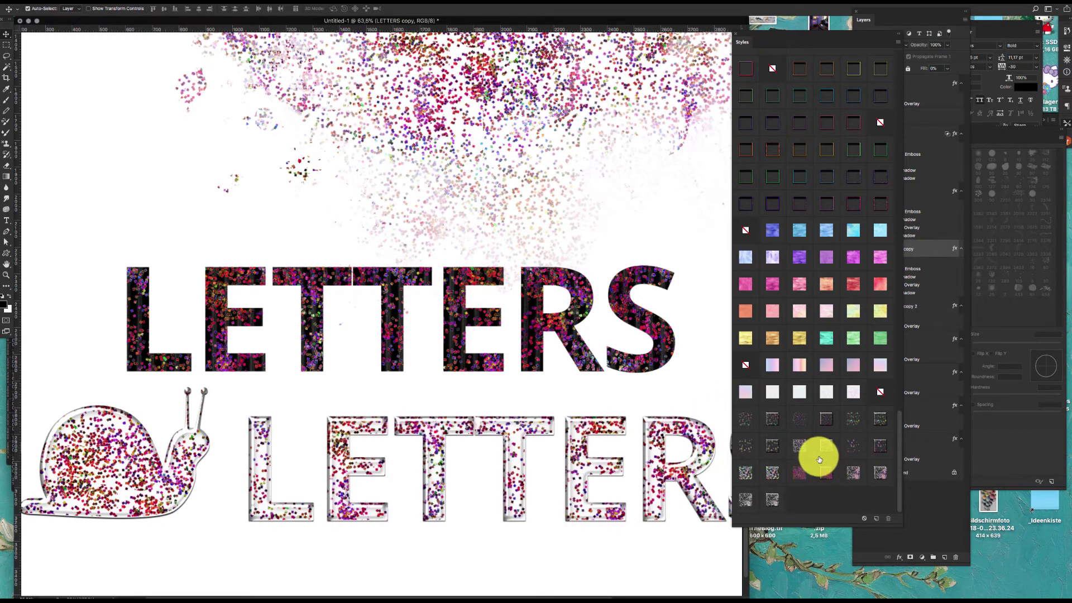
left_click(802, 471)
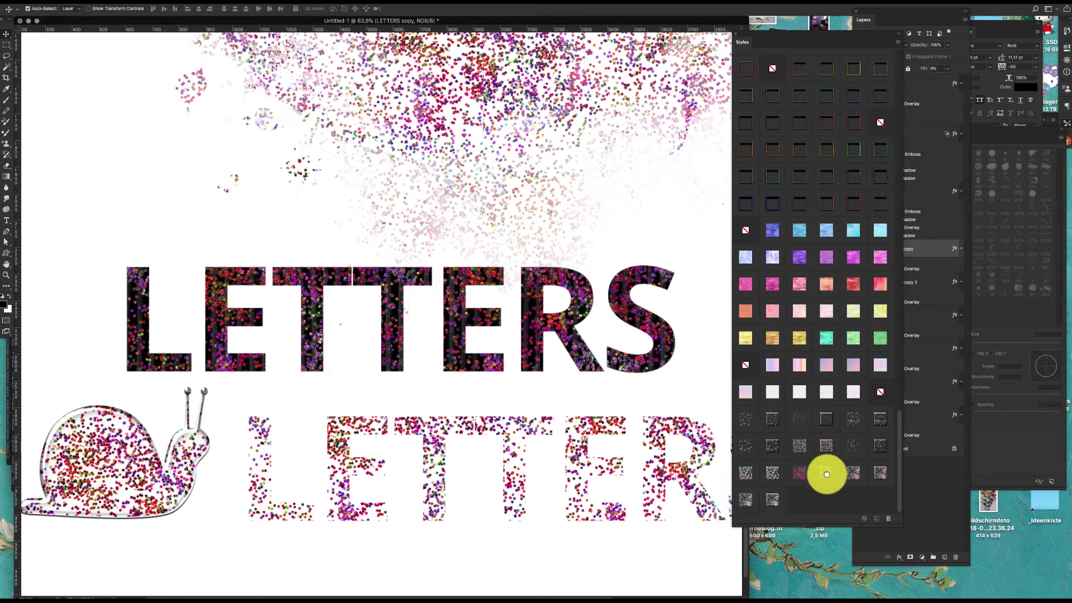
left_click(827, 473)
left_click_drag(618, 434, 589, 386)
key("super+minus")
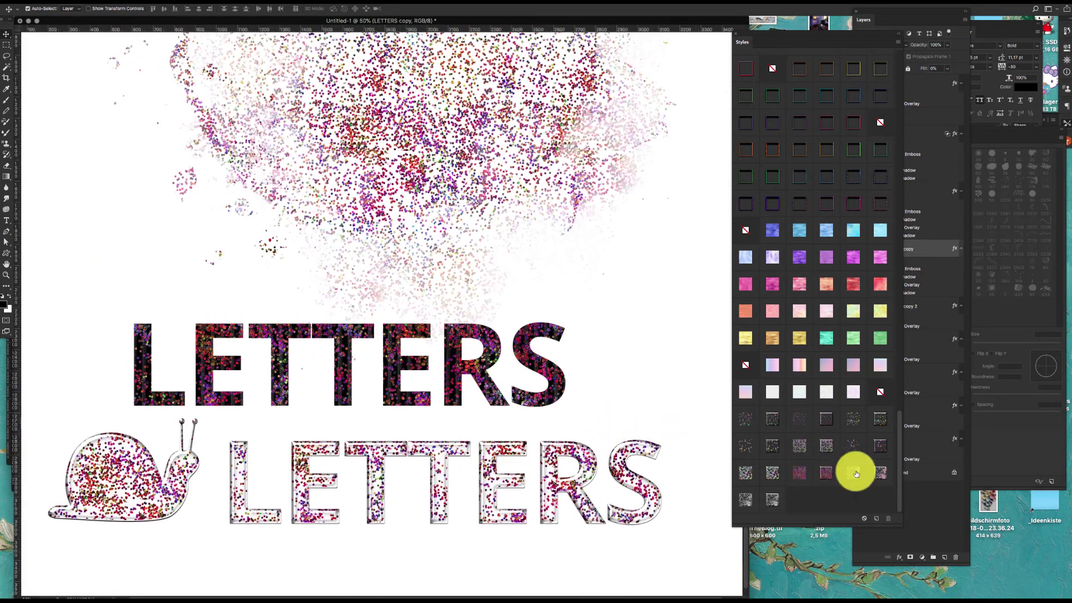
Step: Apply the flat fine pink and purple glitter style to the LETTERS copy text, watercolor Layer 4 and the LETTERS copy 2 text
left_click(853, 471)
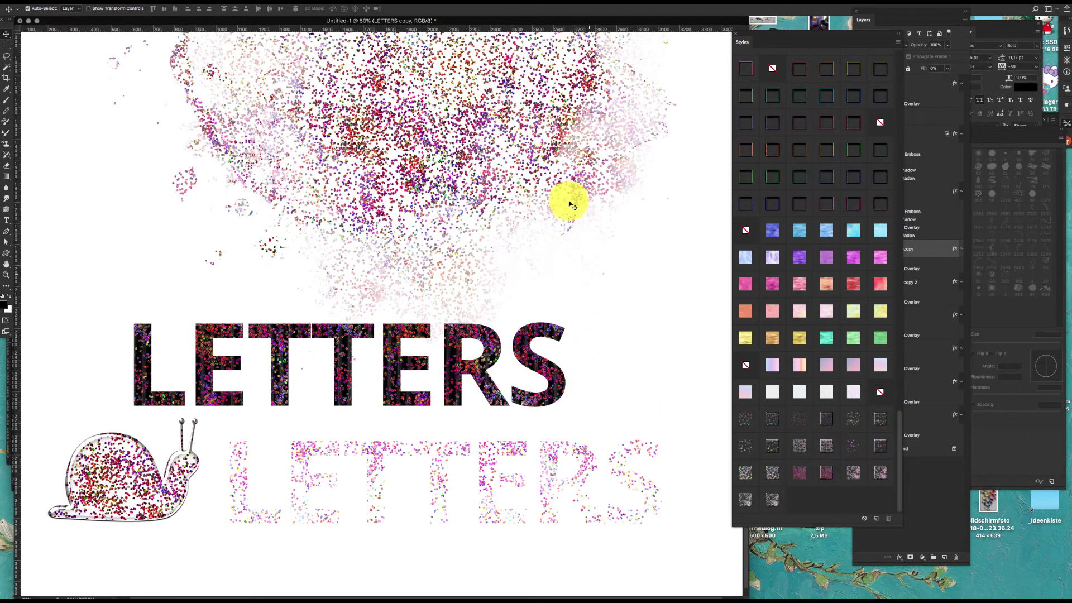
left_click(589, 173)
left_click(813, 401)
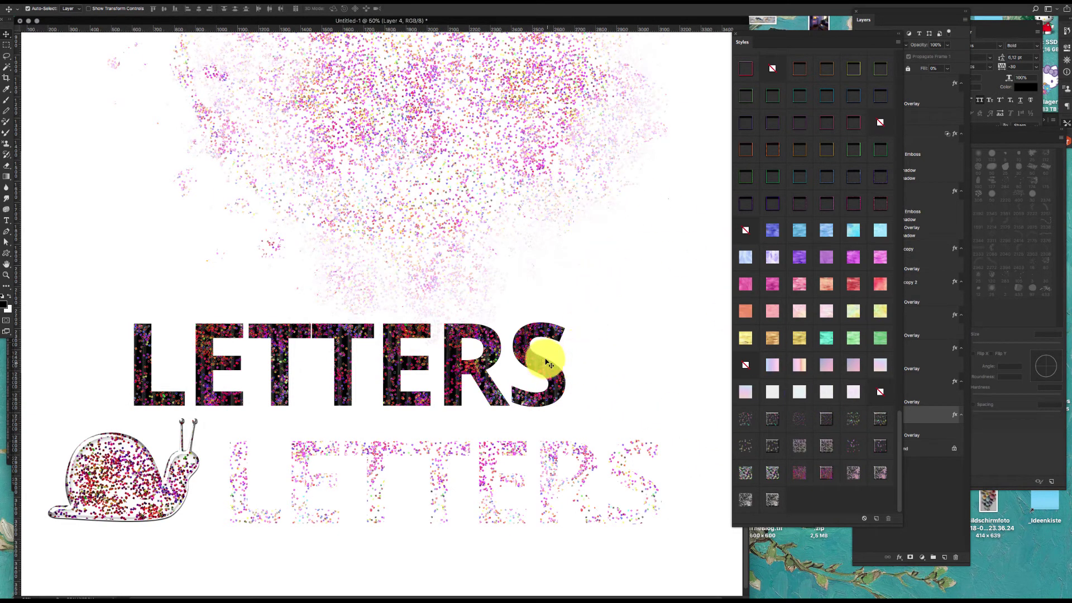
left_click(550, 338)
left_click(850, 472)
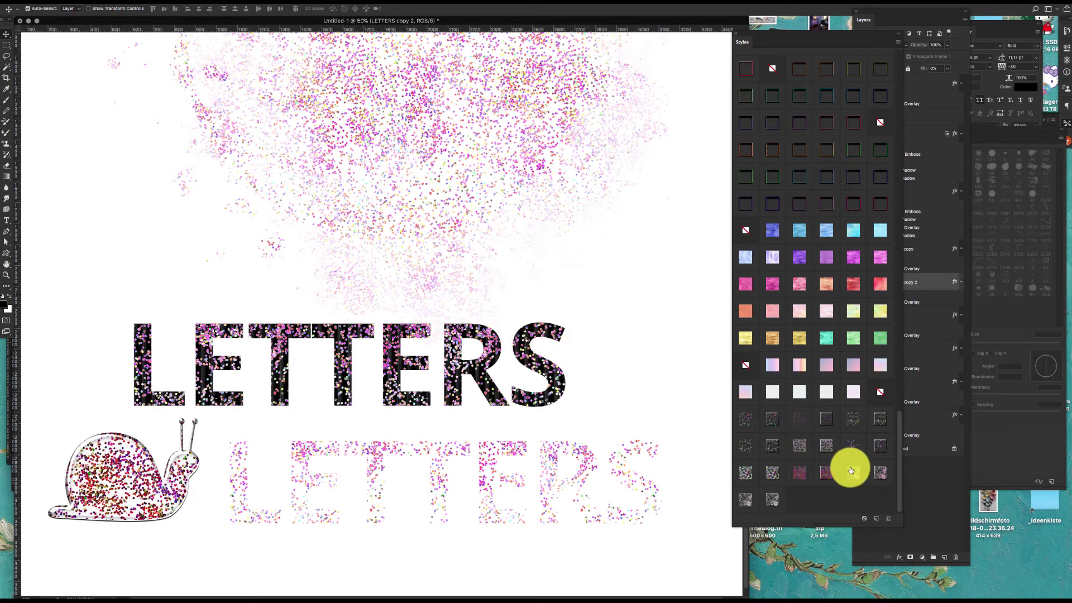
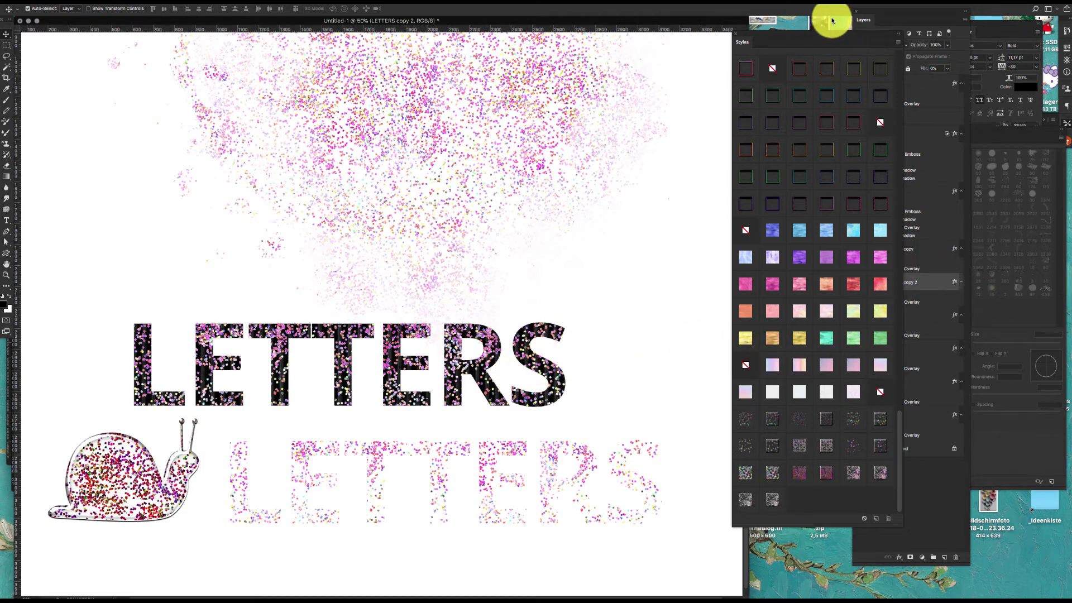
Step: Try magenta, pastel yellow, turquoise and pink styles on the LETTERS underlayer, and settle on the violet one
left_click_drag(833, 36, 757, 16)
left_click(913, 316)
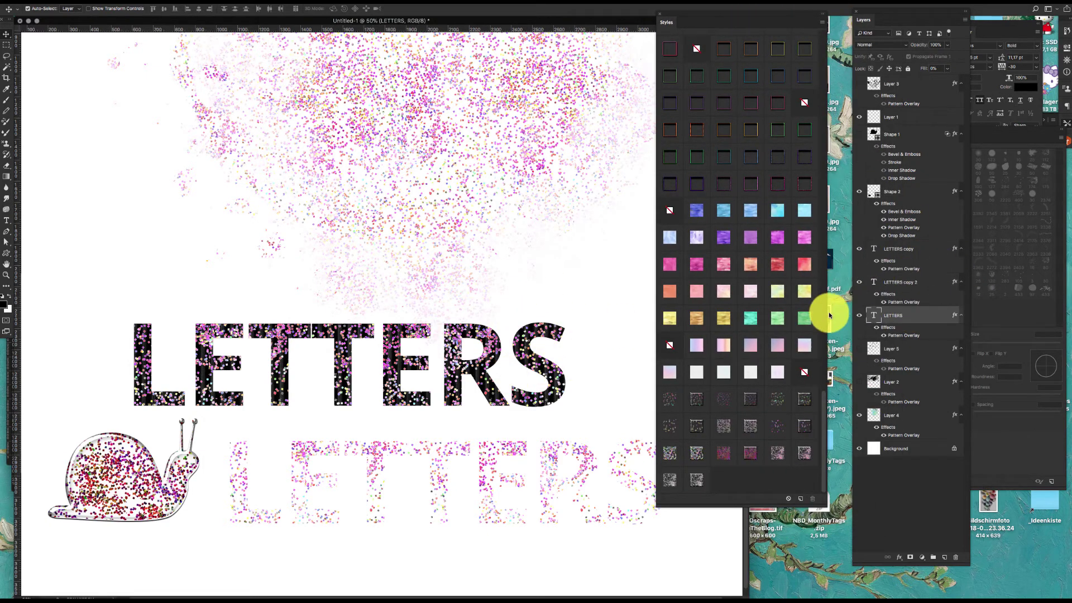
left_click(779, 271)
left_click(778, 248)
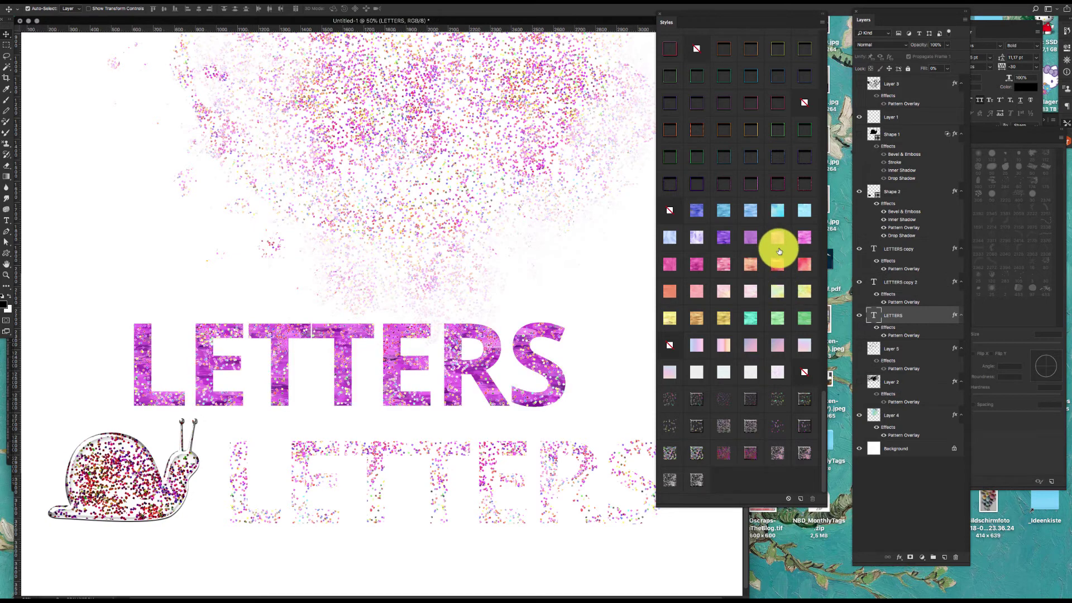
left_click(785, 273)
left_click(804, 299)
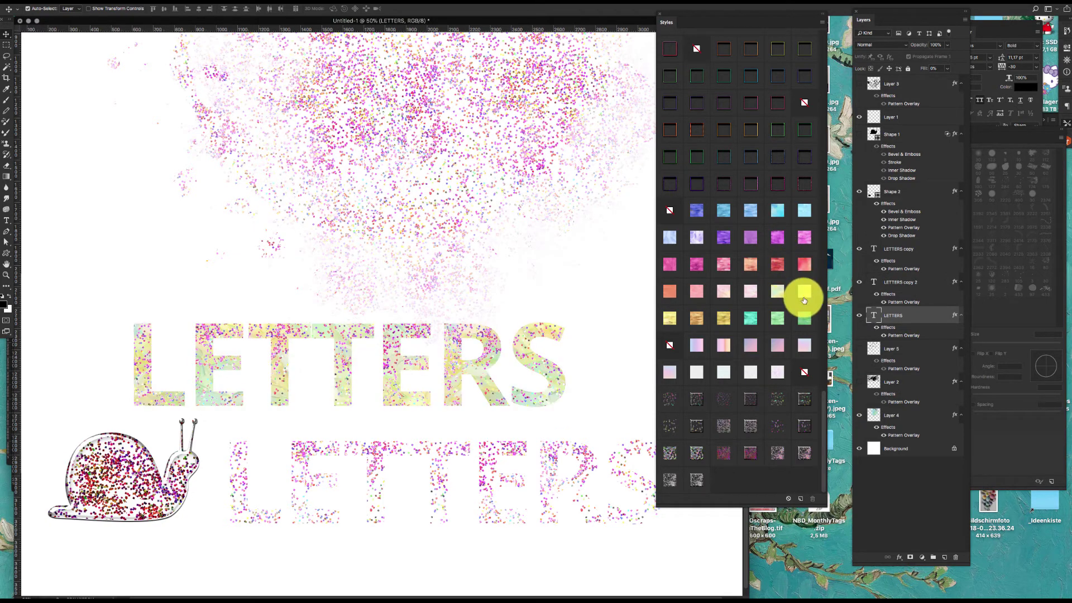
left_click(753, 318)
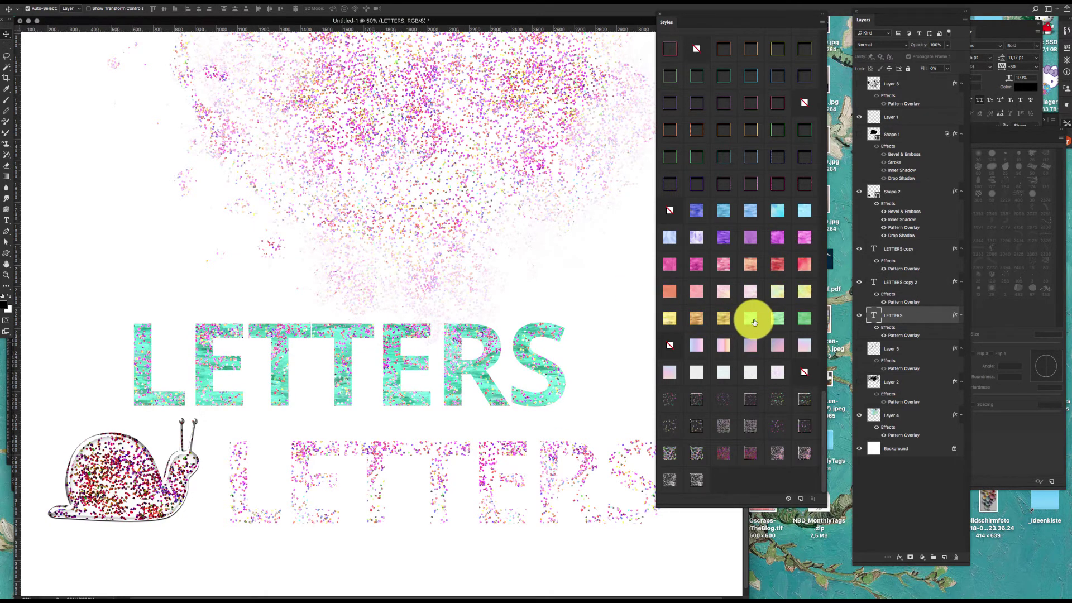
left_click(681, 264)
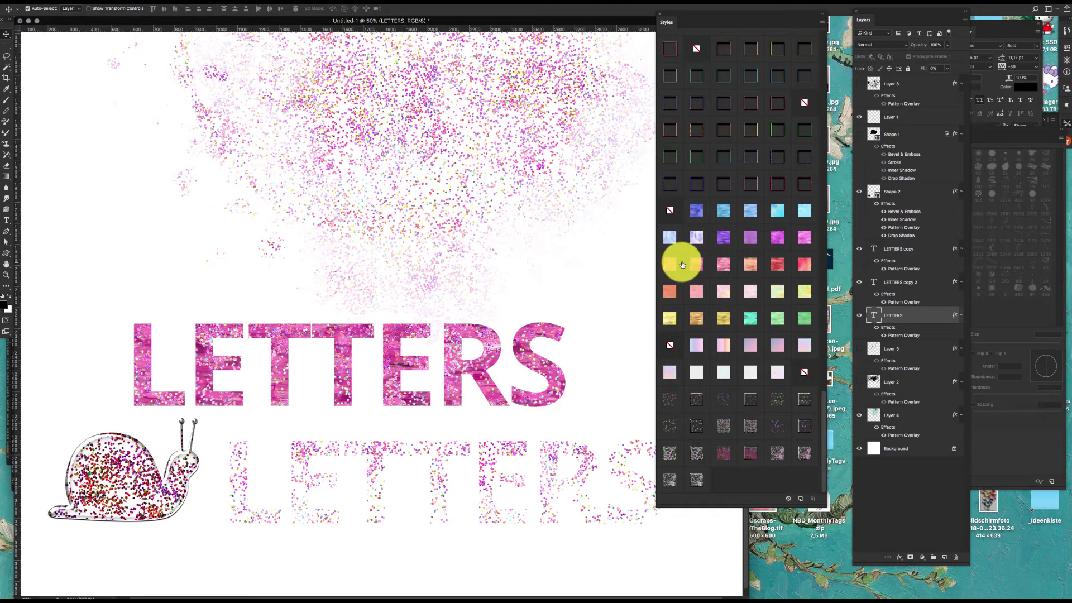
left_click(727, 242)
left_click(724, 238)
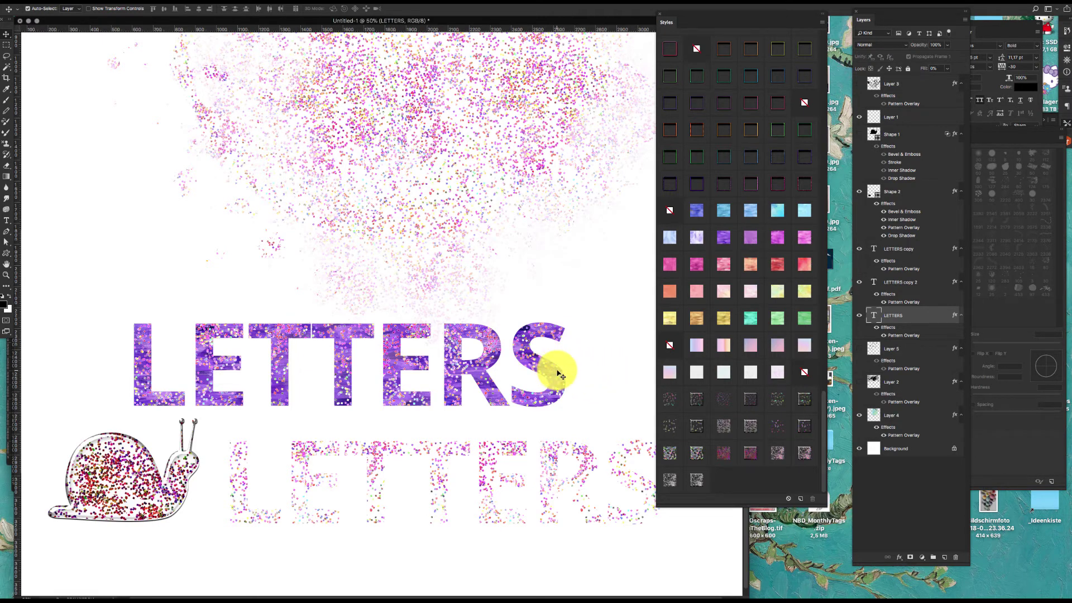
Step: Apply the beveled fine pink and purple glitter style to the LETTERS copy text and the snail shape, and deselect all layers
left_click(556, 366)
left_click(637, 449)
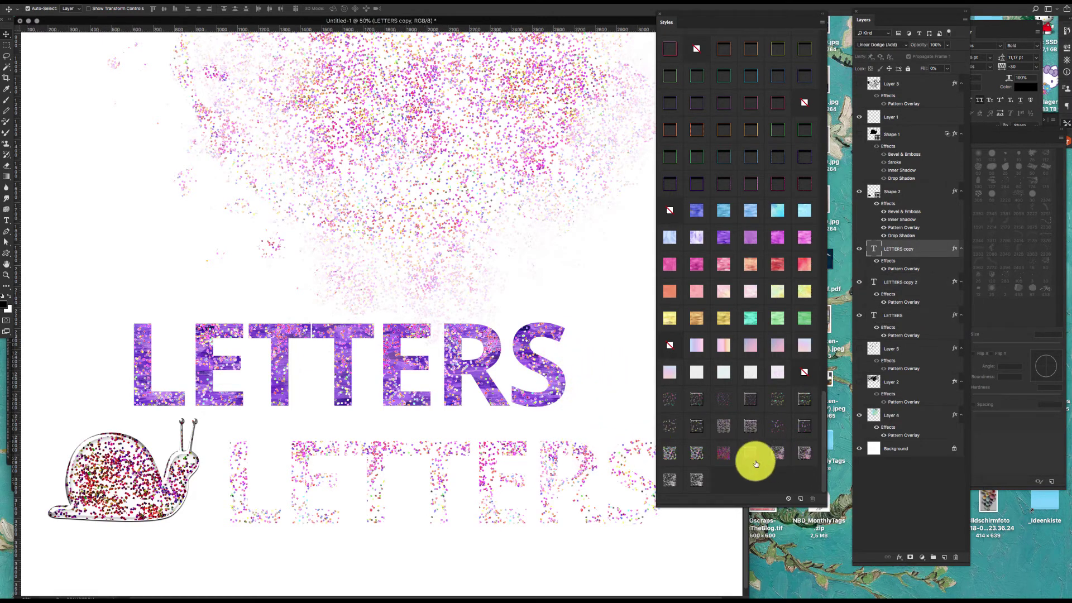
left_click(802, 454)
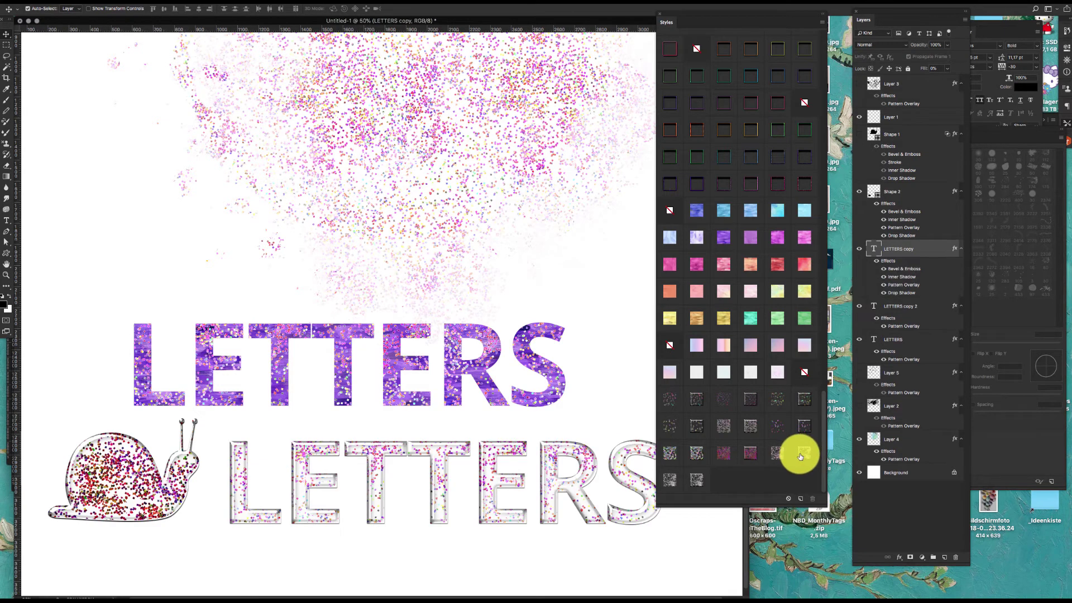
left_click(113, 495)
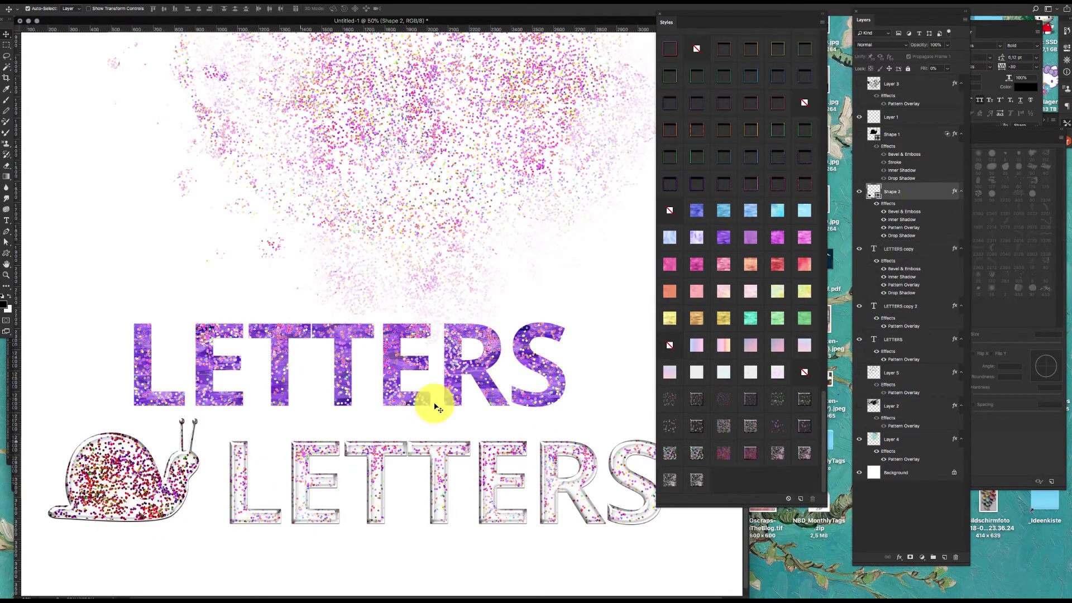
left_click(797, 453)
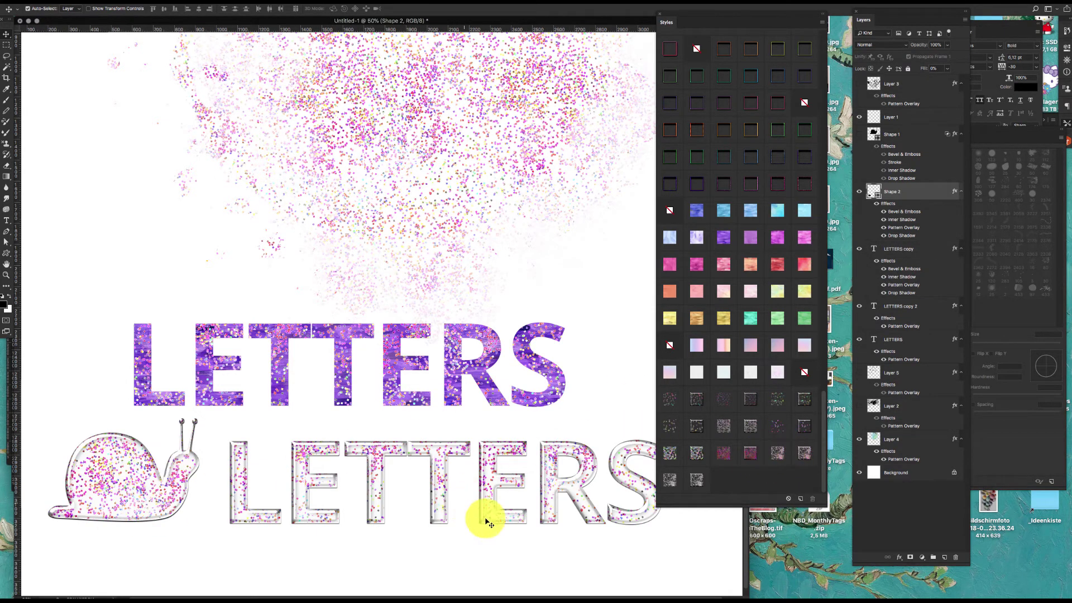
left_click(558, 426)
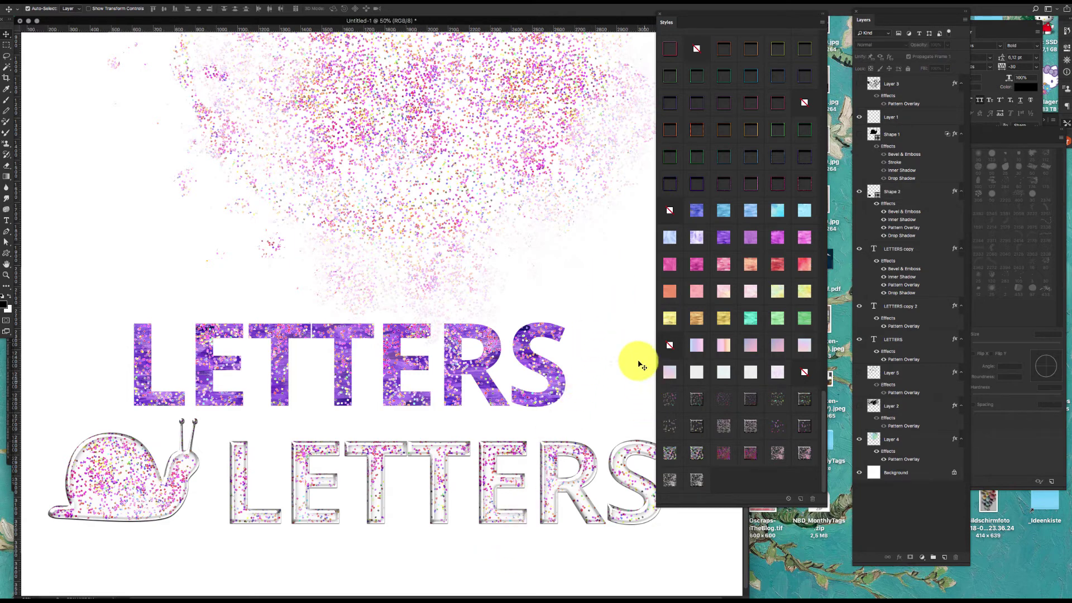
Step: Apply the flat silver-gray glitter style to the watercolor Layer 4 and the LETTERS copy 2 text
left_click(573, 137)
left_click(677, 484)
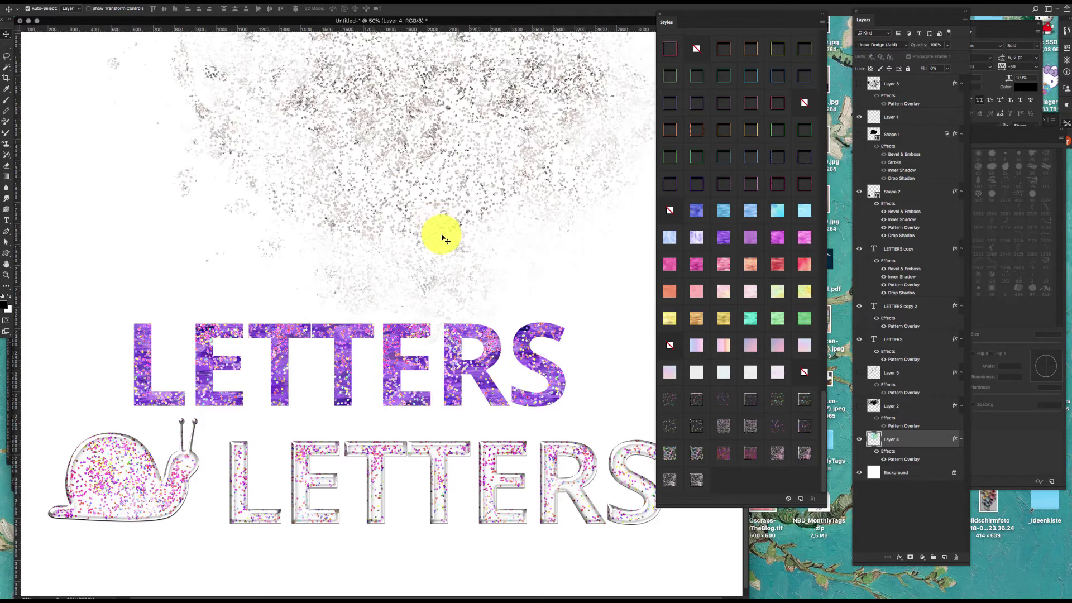
left_click(578, 371)
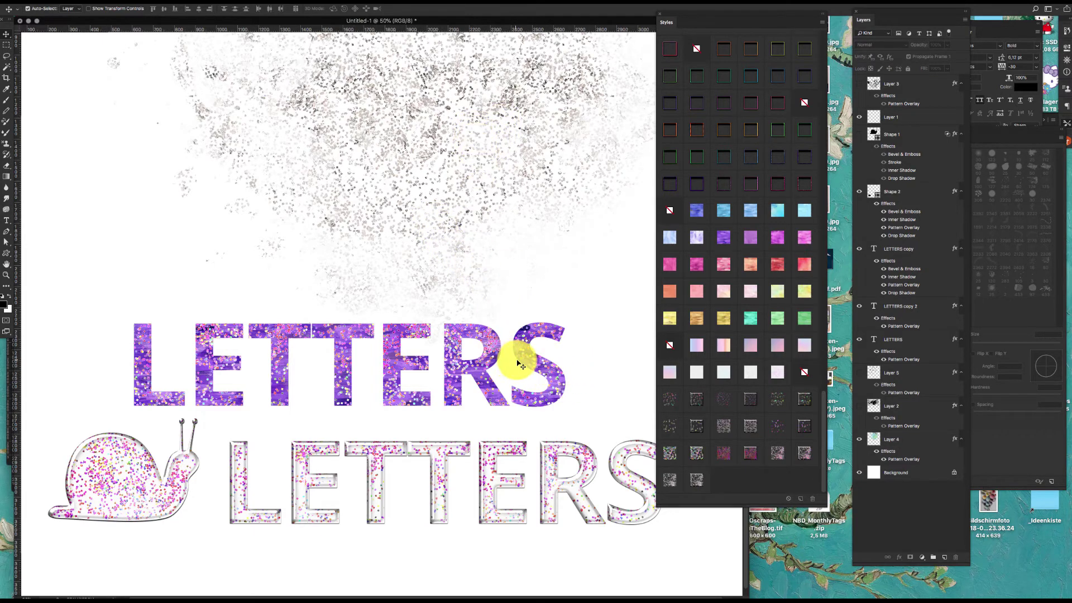
left_click(523, 358)
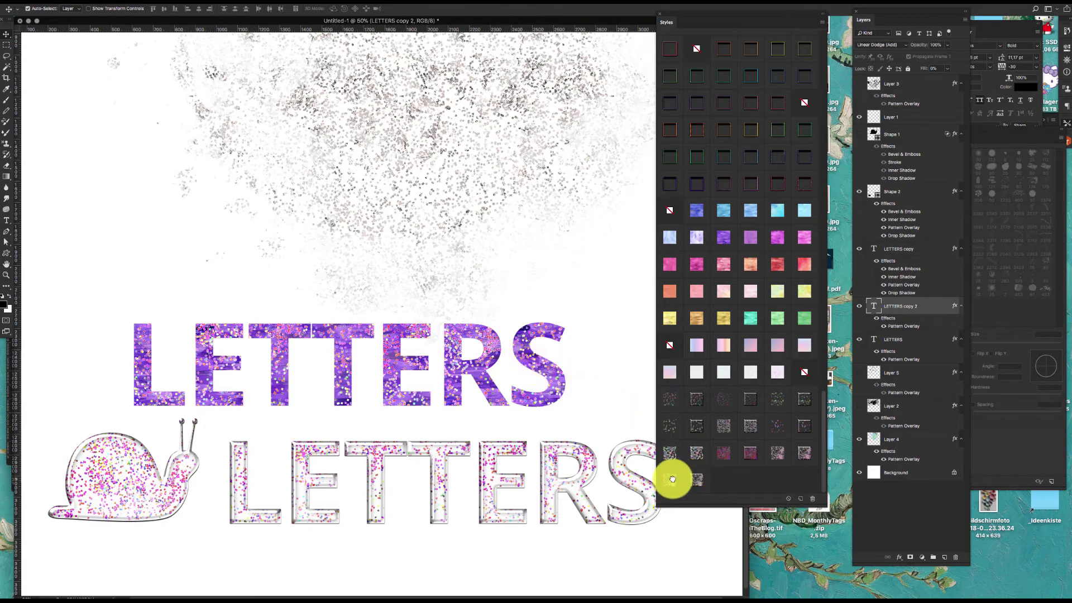
left_click(673, 479)
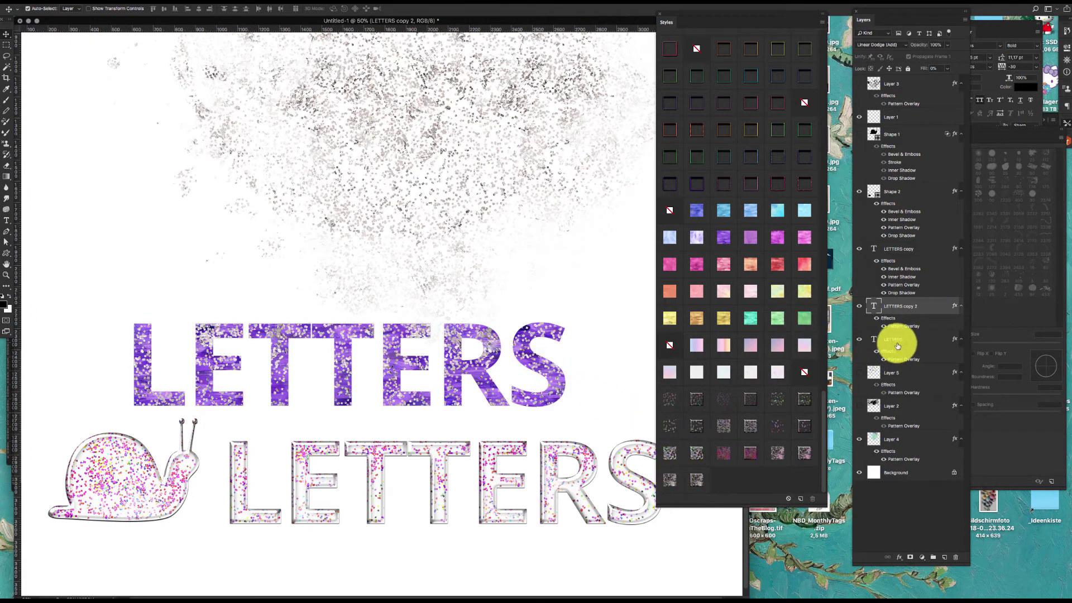
Step: Try blue, turquoise and pastel rainbow styles on the LETTERS underlayer beneath the silver glitter
left_click(897, 342)
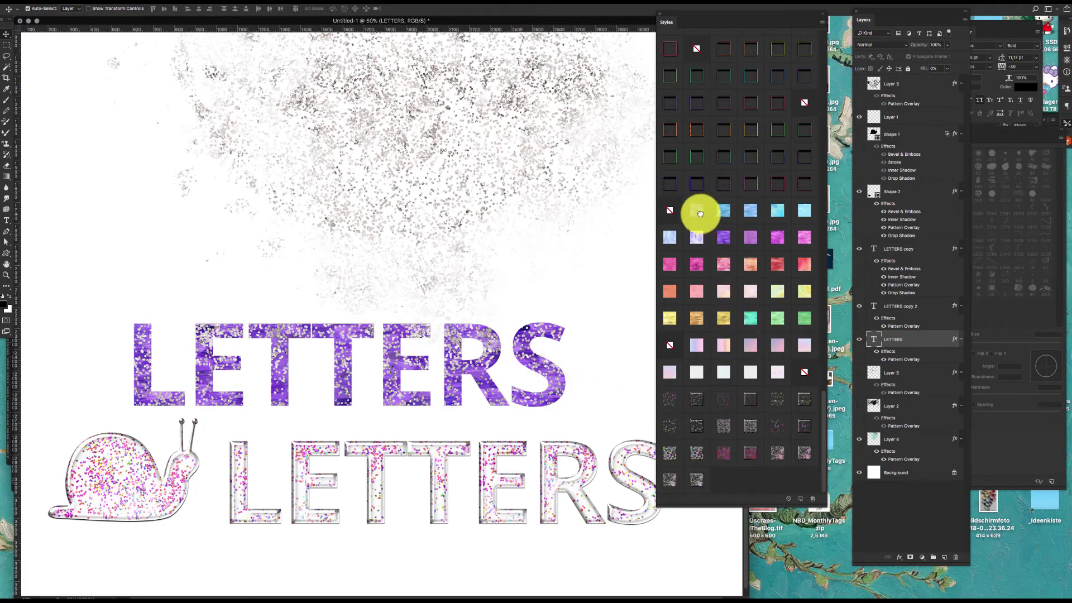
left_click(700, 213)
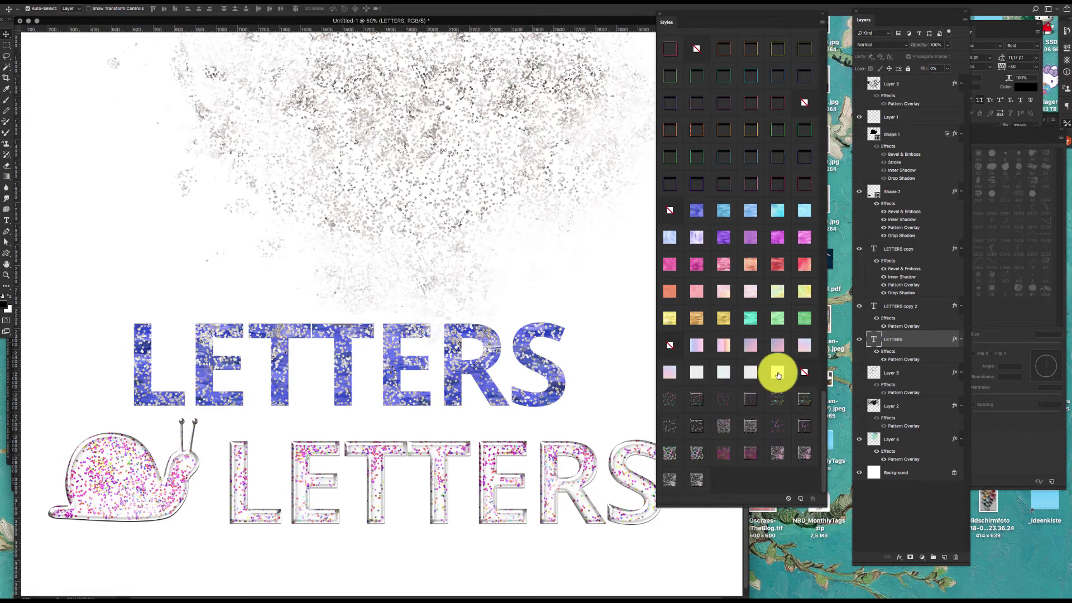
left_click(749, 324)
left_click(751, 320)
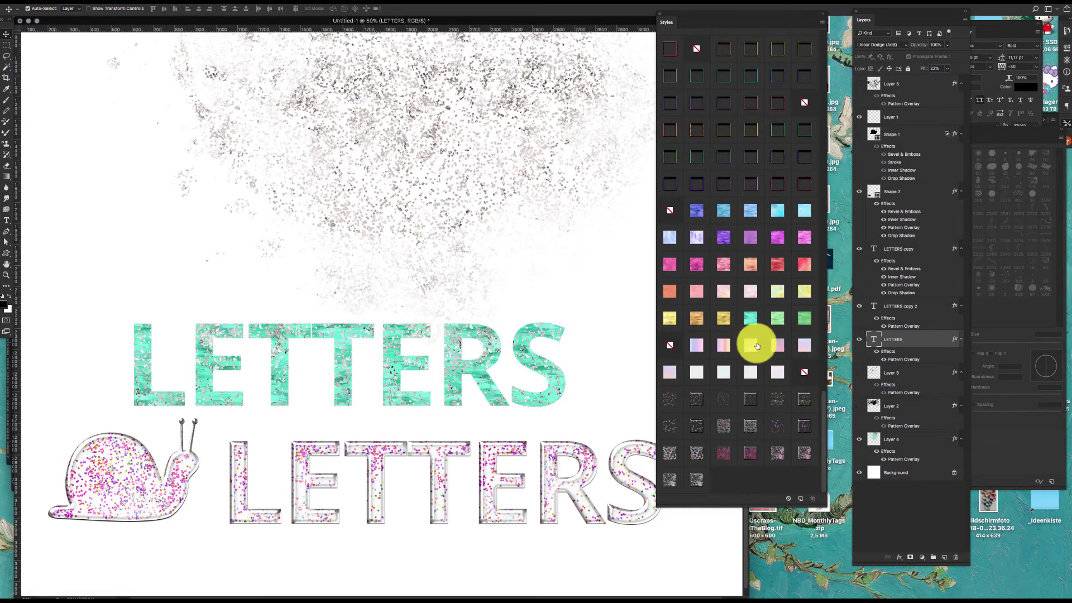
left_click(751, 344)
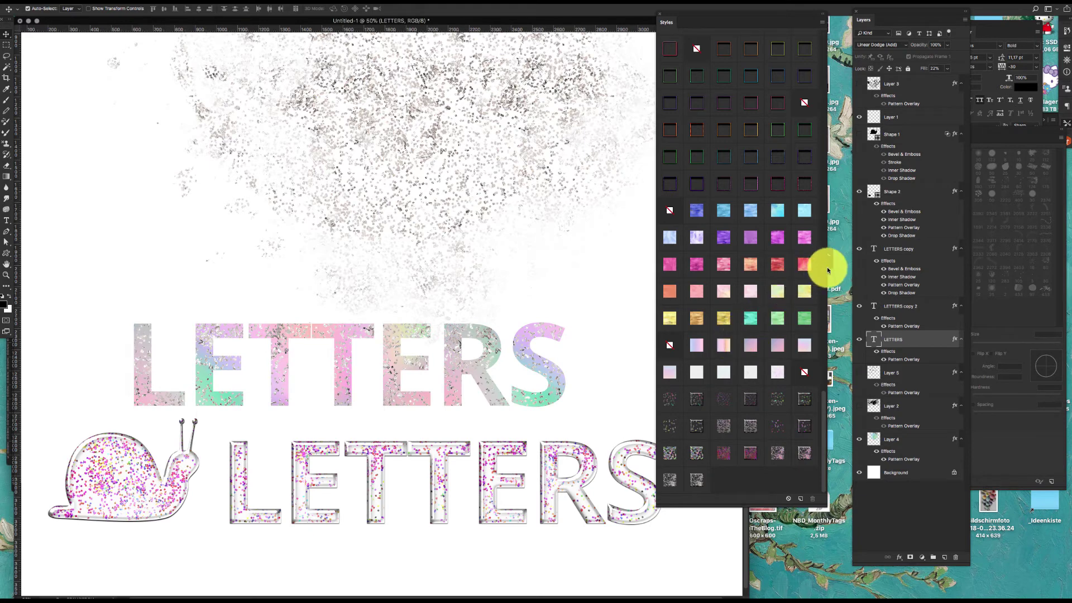
Step: Try white, dark green, brown and tan wood-textured styles on the LETTERS underlayer, and settle on the pale weathered beige one
left_click_drag(823, 412, 810, 368)
scroll(810, 368, "up", 2)
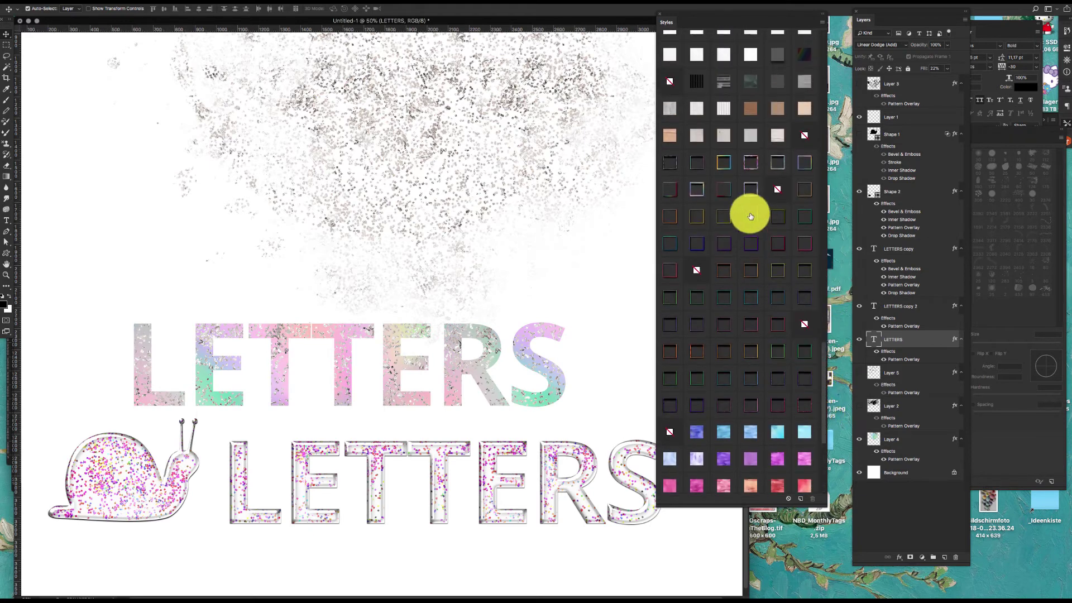
left_click(721, 107)
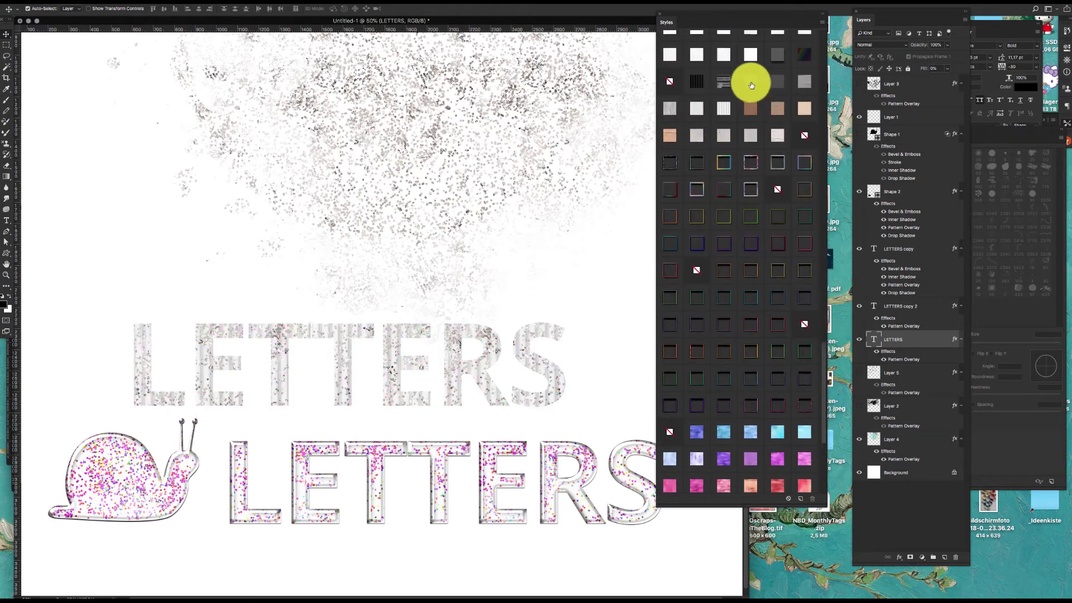
left_click(751, 83)
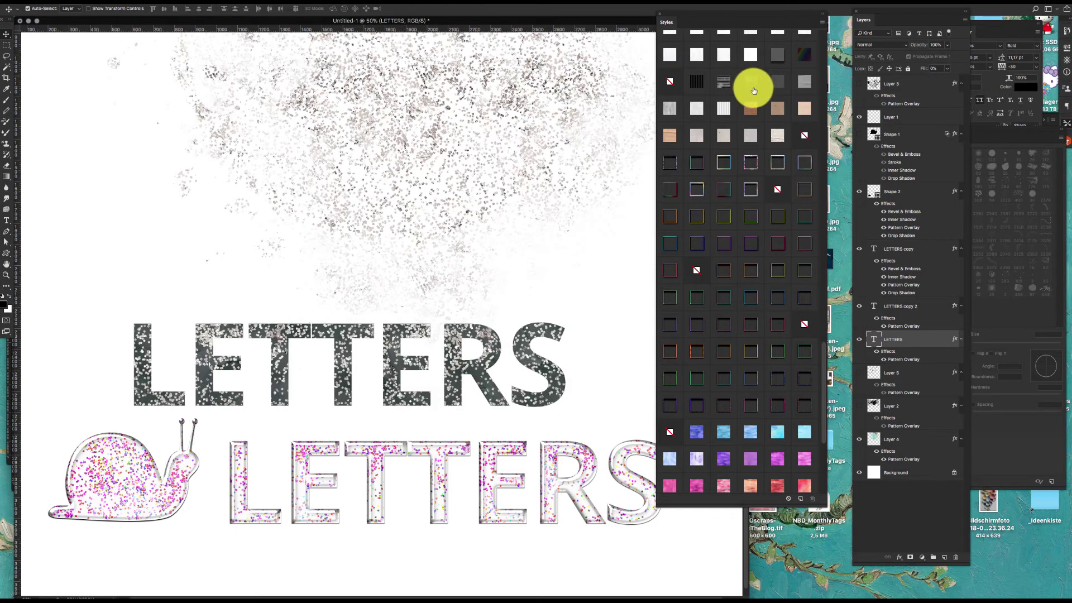
left_click(727, 108)
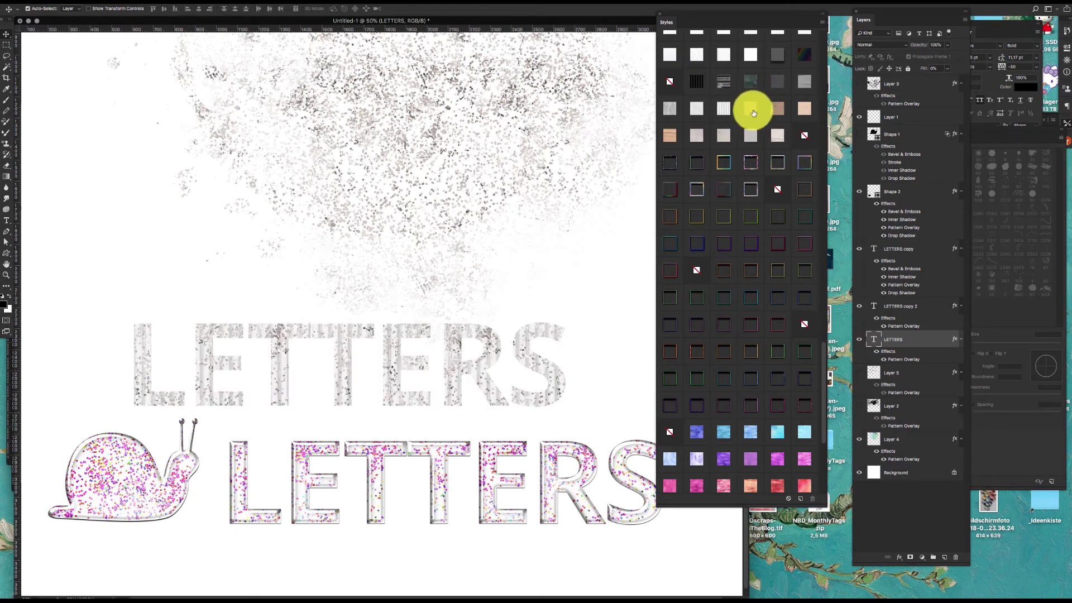
left_click(750, 109)
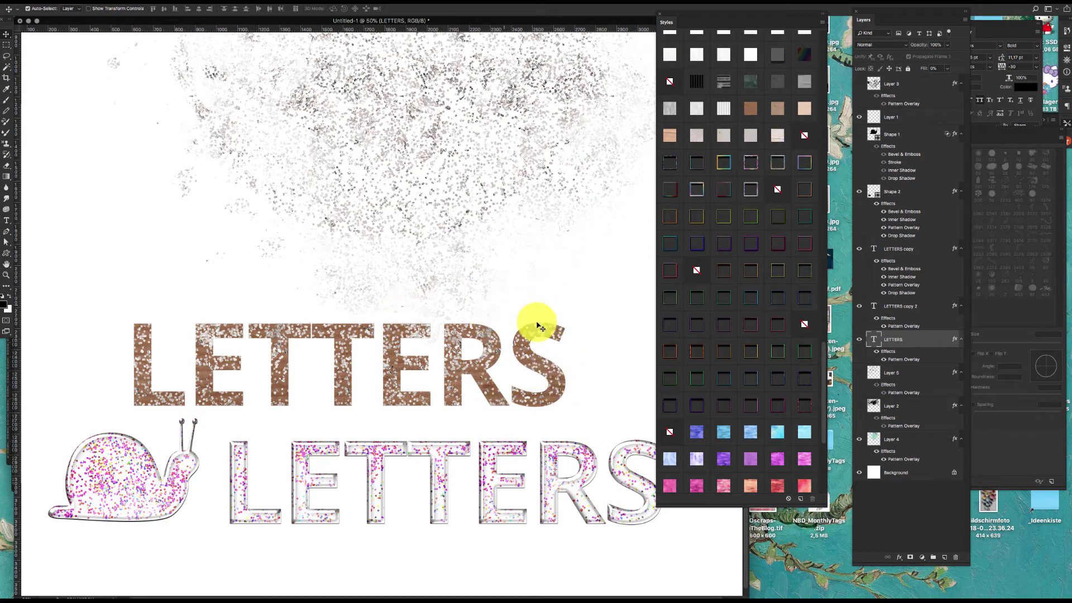
left_click(671, 135)
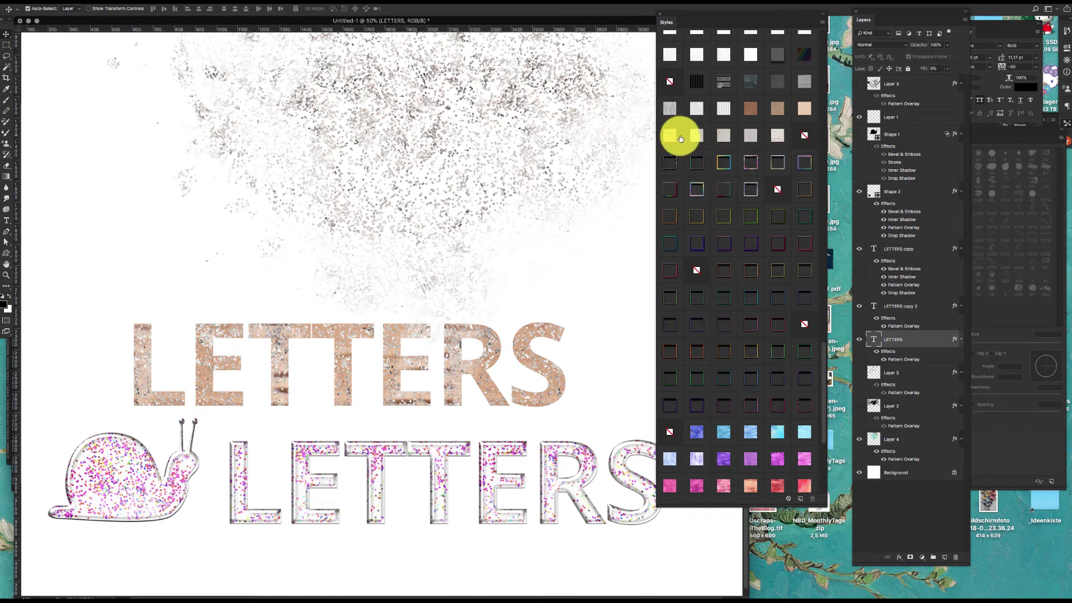
left_click(776, 136)
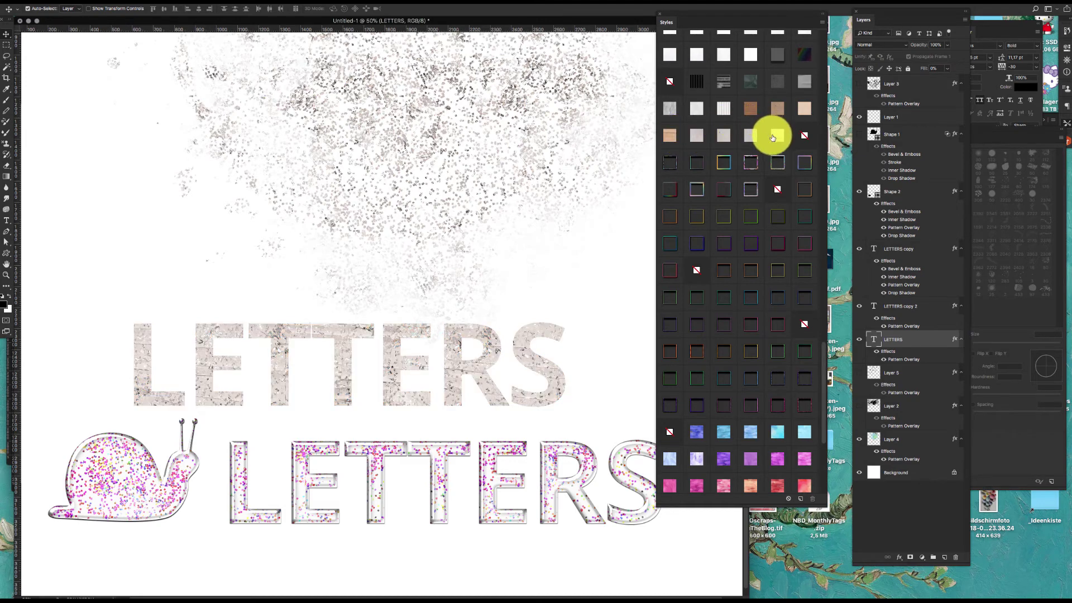
Step: Apply the beveled silver-gray glitter style to the LETTERS copy text and the snail shape, and shift that text slightly left
left_click(546, 499)
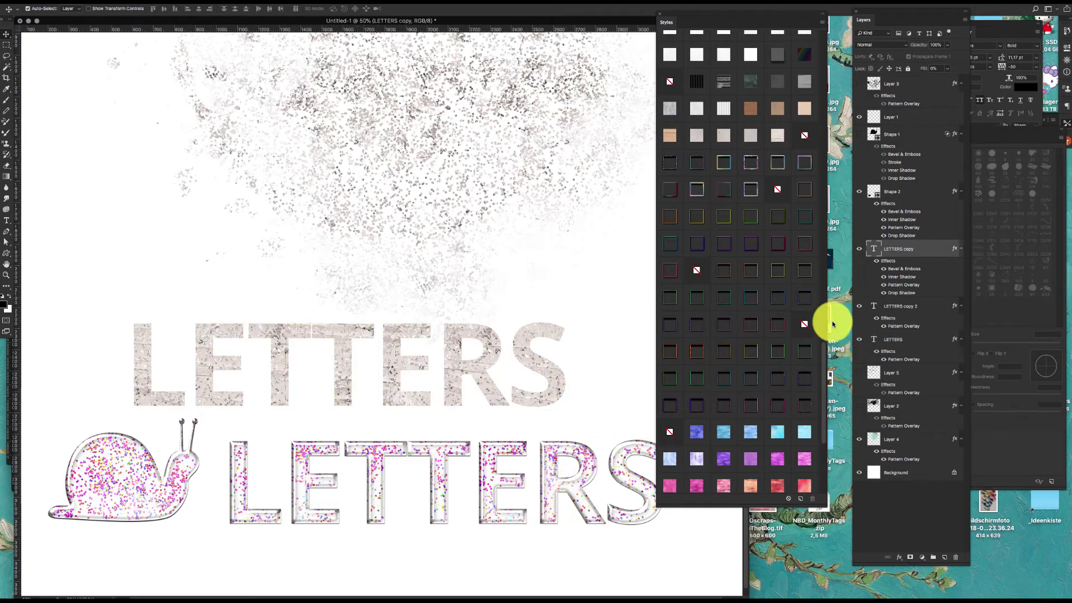
scroll(821, 335, "down", 8)
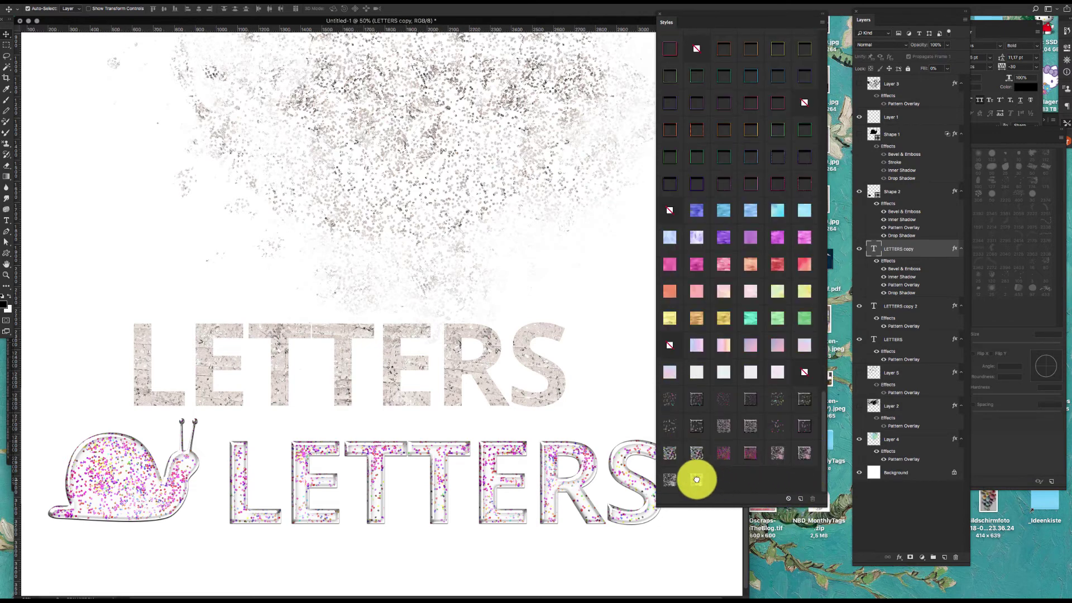
left_click(704, 466)
left_click(173, 474)
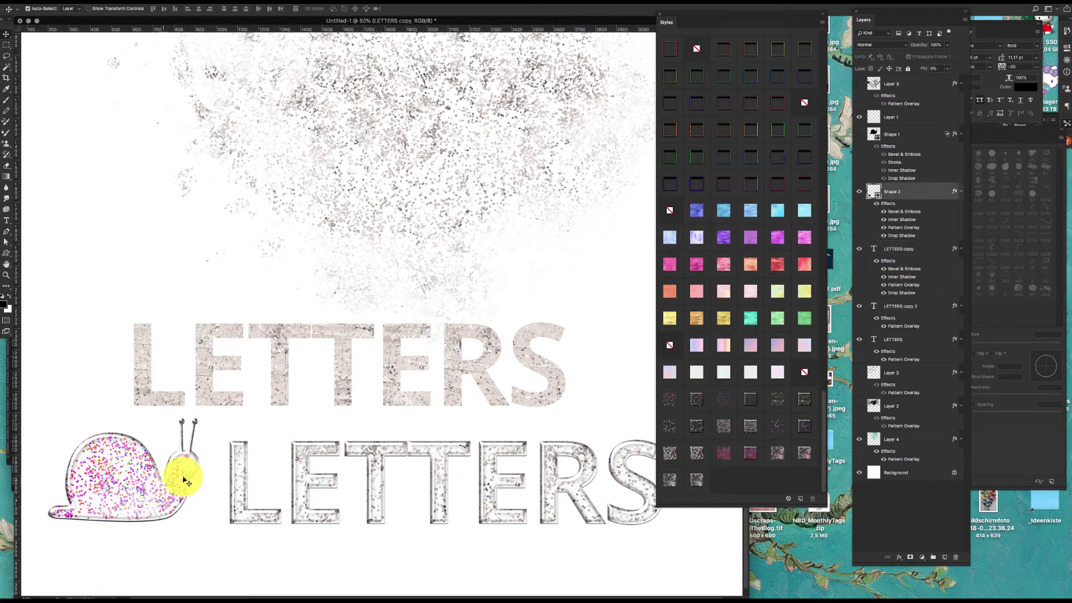
left_click(698, 478)
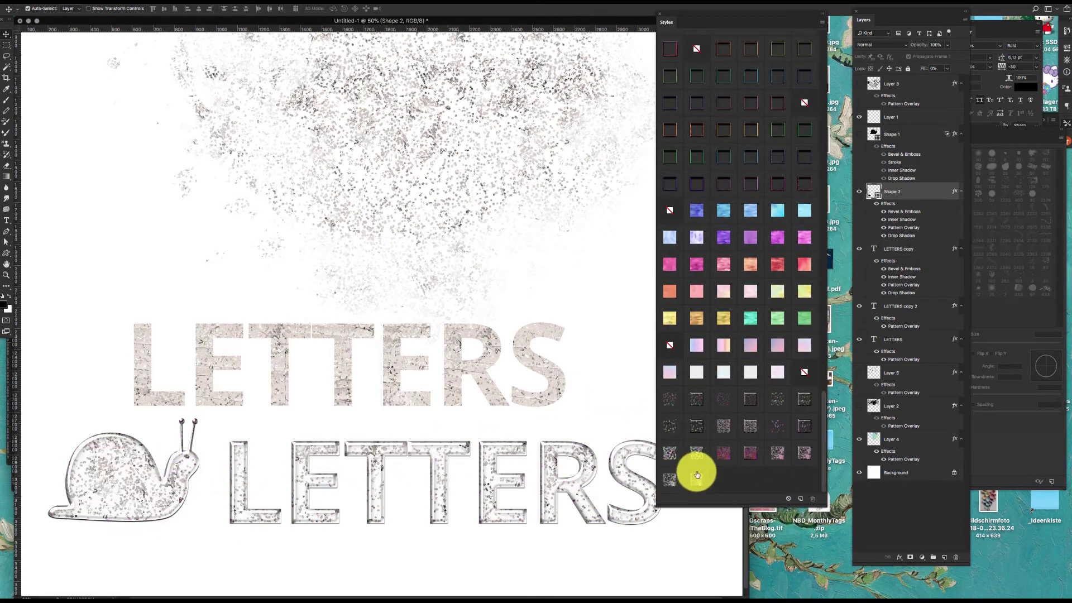
left_click_drag(581, 495, 552, 502)
Step: Duplicate the snail shape and undo the copy's offset so both snails lie exactly on top of each other
left_click(204, 520)
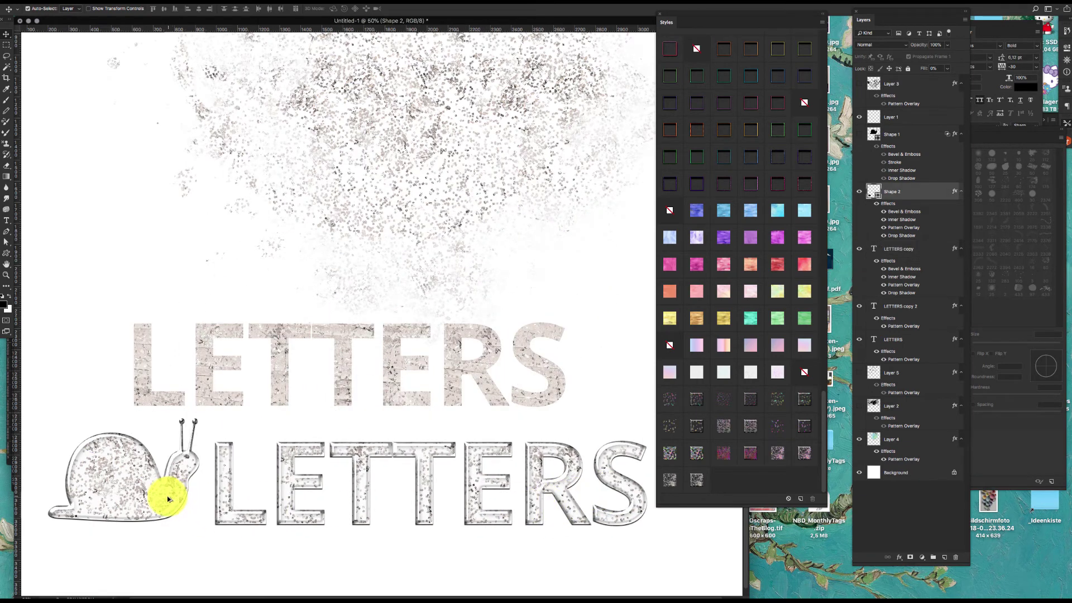
mouse_move(173, 511)
left_mouse_down()
mouse_move(162, 474)
mouse_move(180, 524)
left_mouse_up()
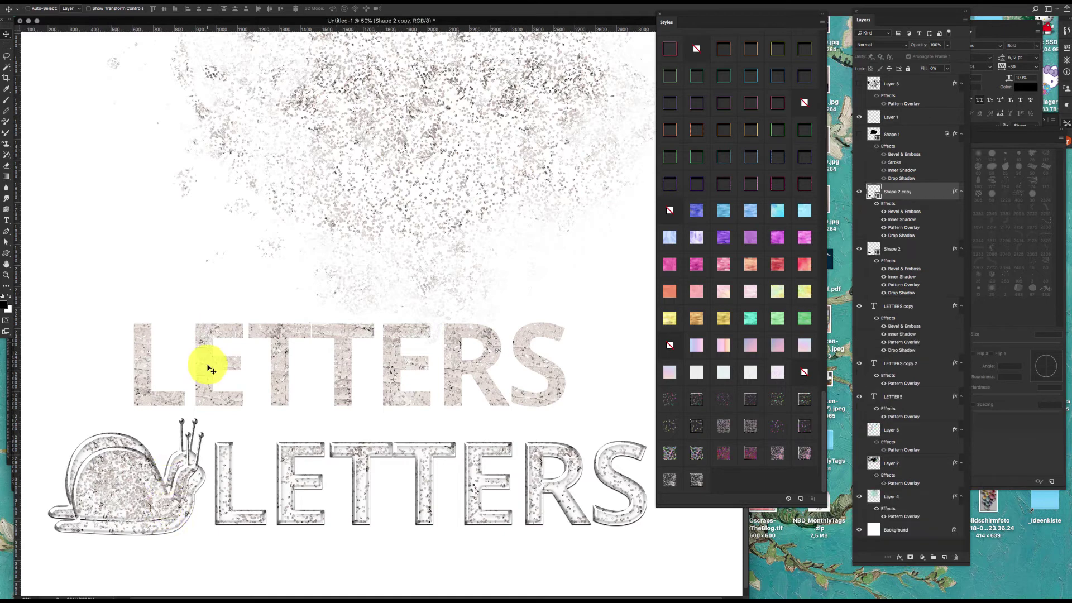
key("ctrl+z")
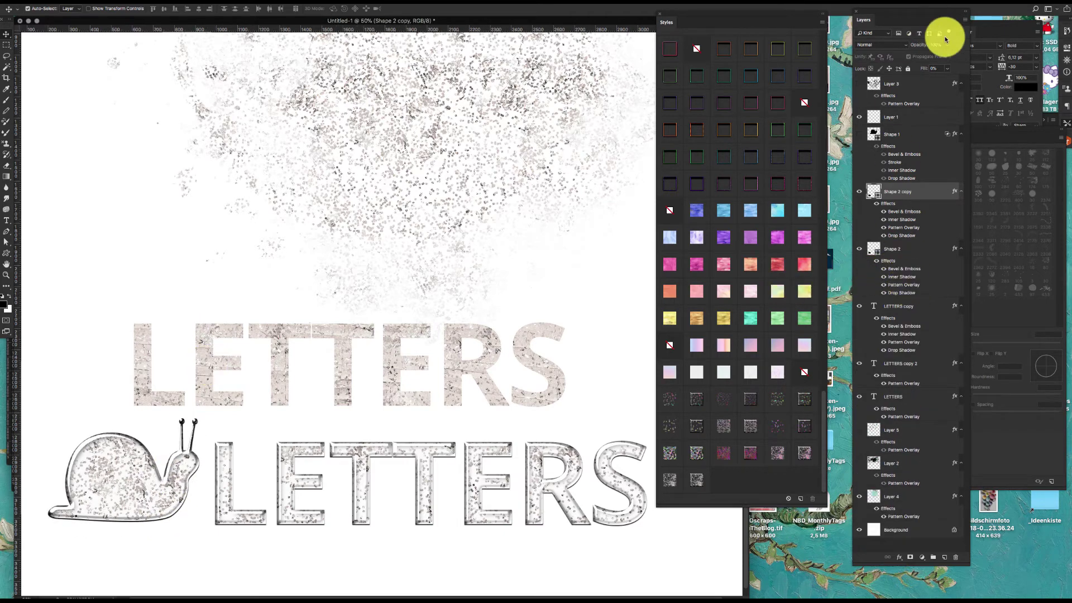
Step: Try white, dark brown, light brown, beige and gray wood styles on the Shape 2 snail beneath the glitter copy
left_click(902, 246)
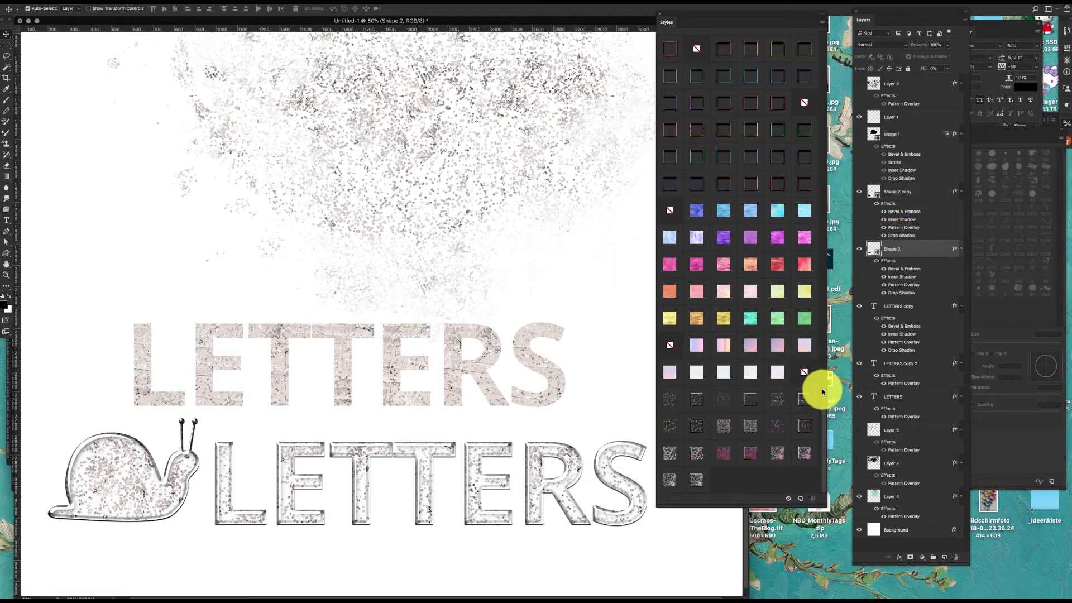
left_click_drag(823, 392, 741, 346)
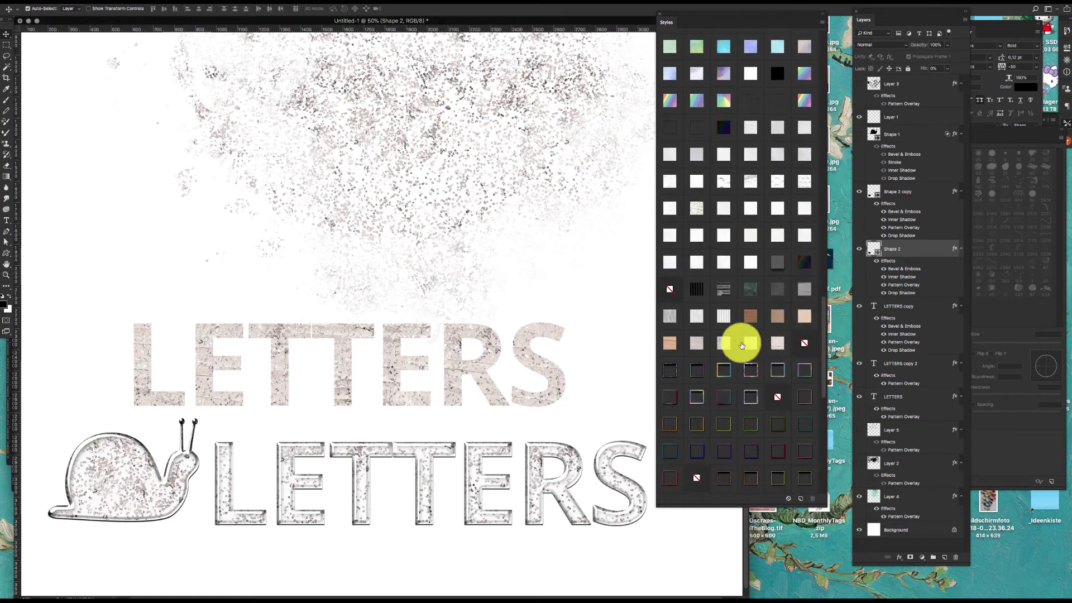
left_click(724, 314)
left_click(754, 316)
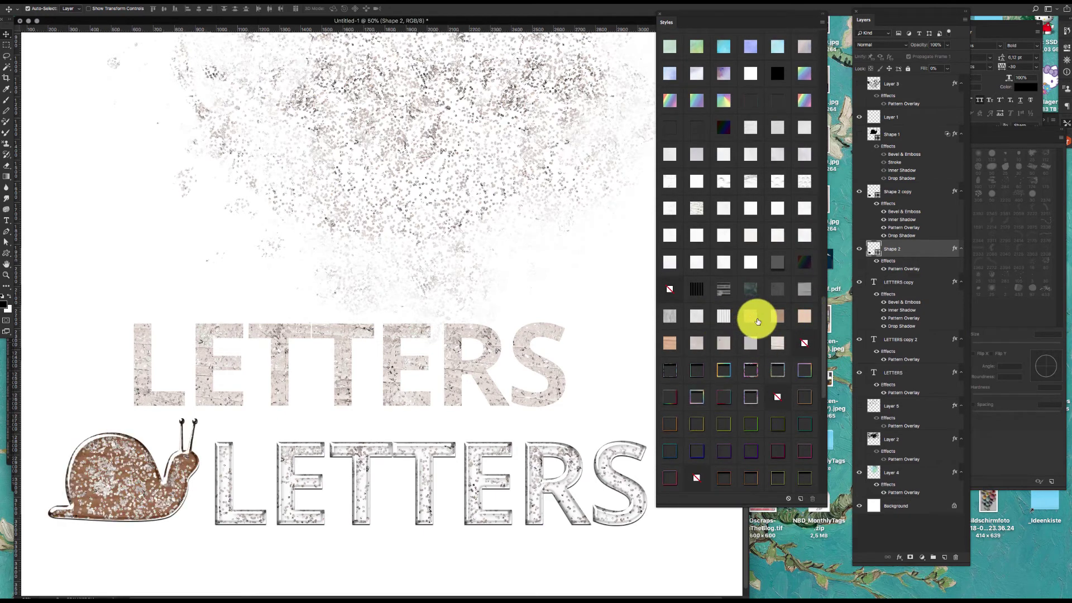
left_click(779, 316)
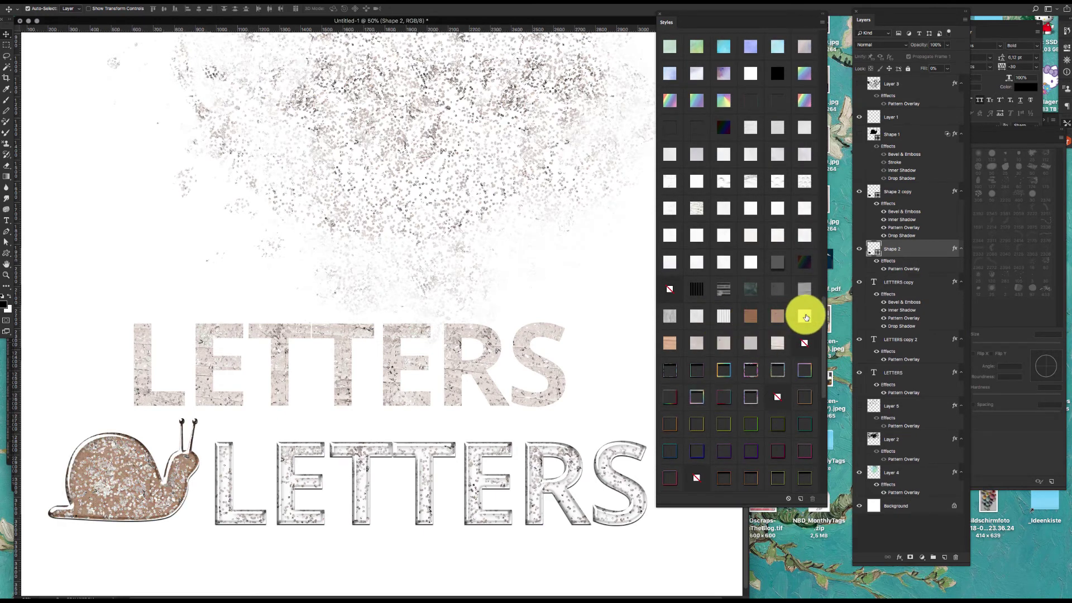
left_click(805, 316)
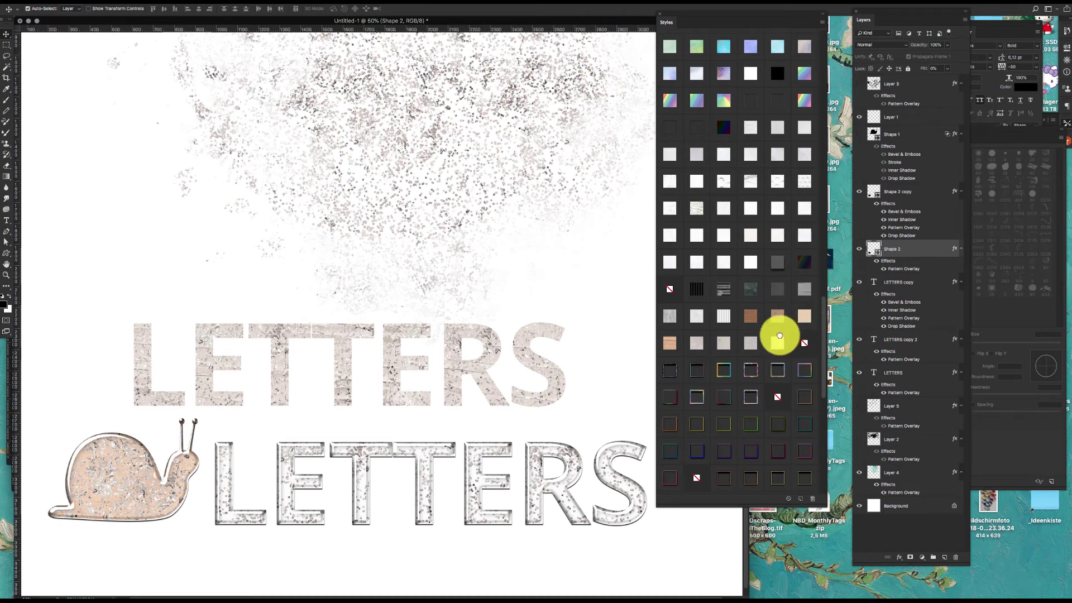
left_click(670, 316)
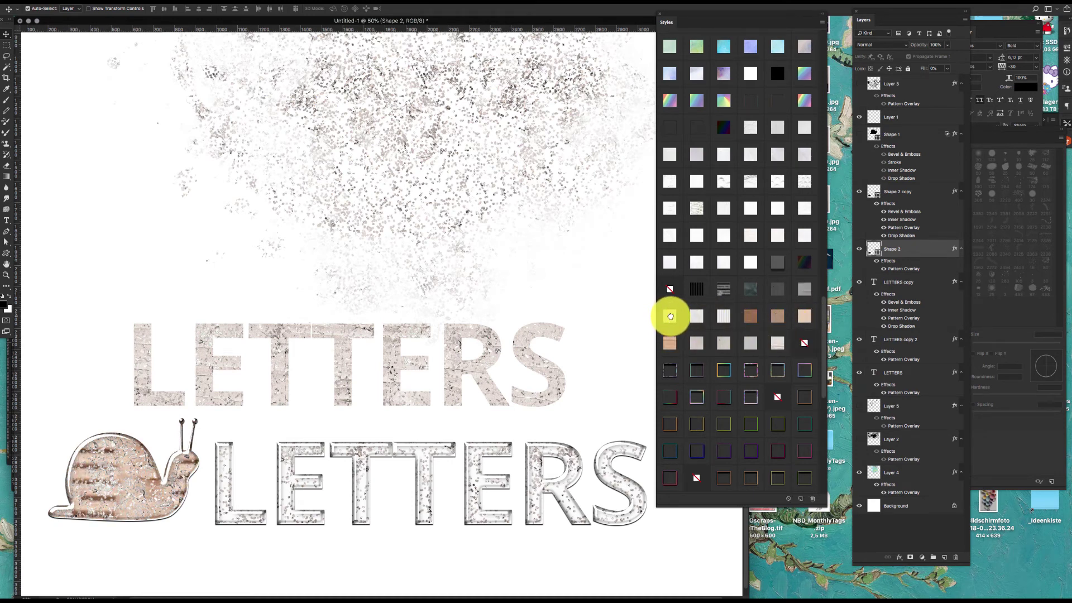
Step: Try yellow and bright rainbow outline styles on the Shape 2 snail underlayer, and settle on the muted multicolored outline
left_click(695, 417)
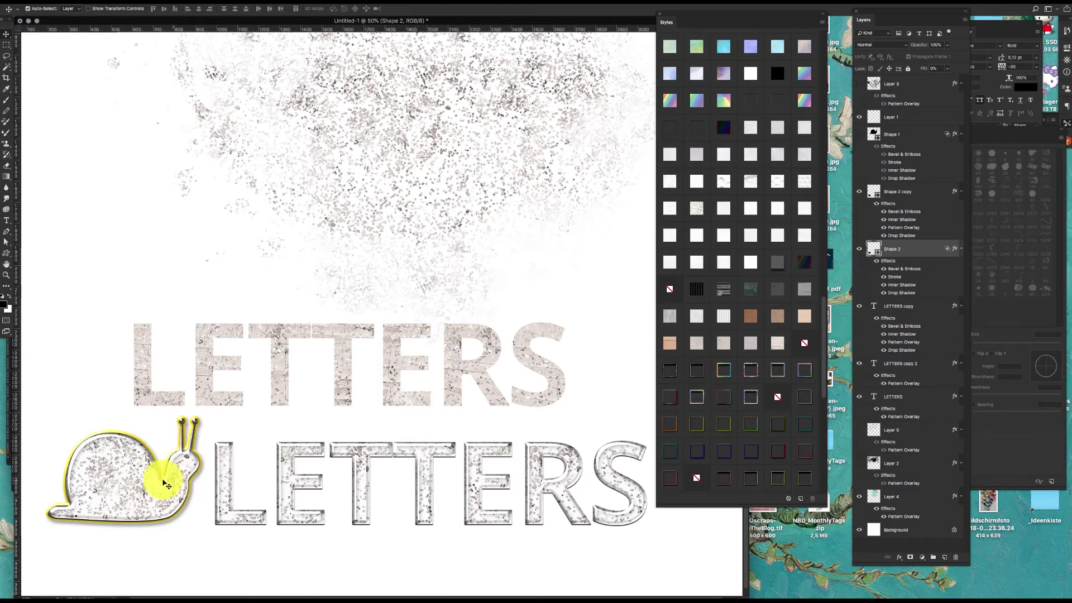
left_click_drag(141, 496, 156, 490)
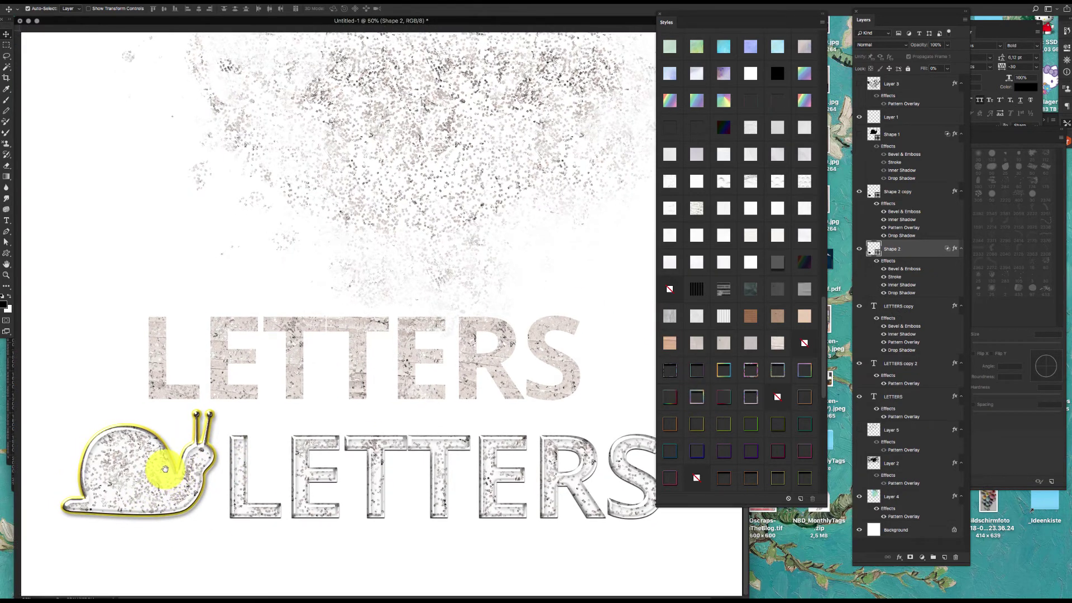
left_click(726, 369)
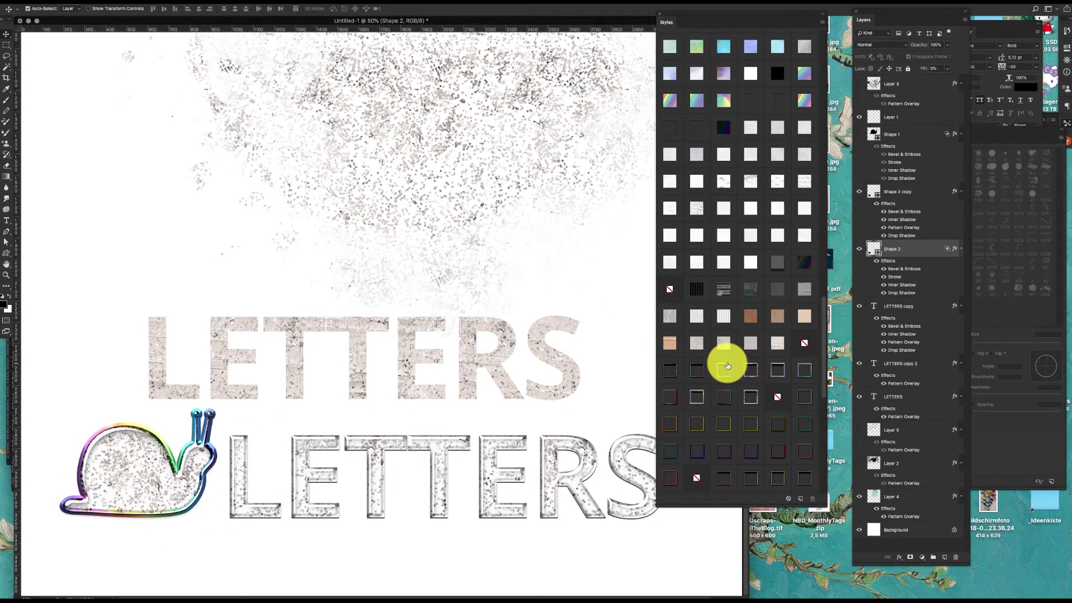
left_click(700, 397)
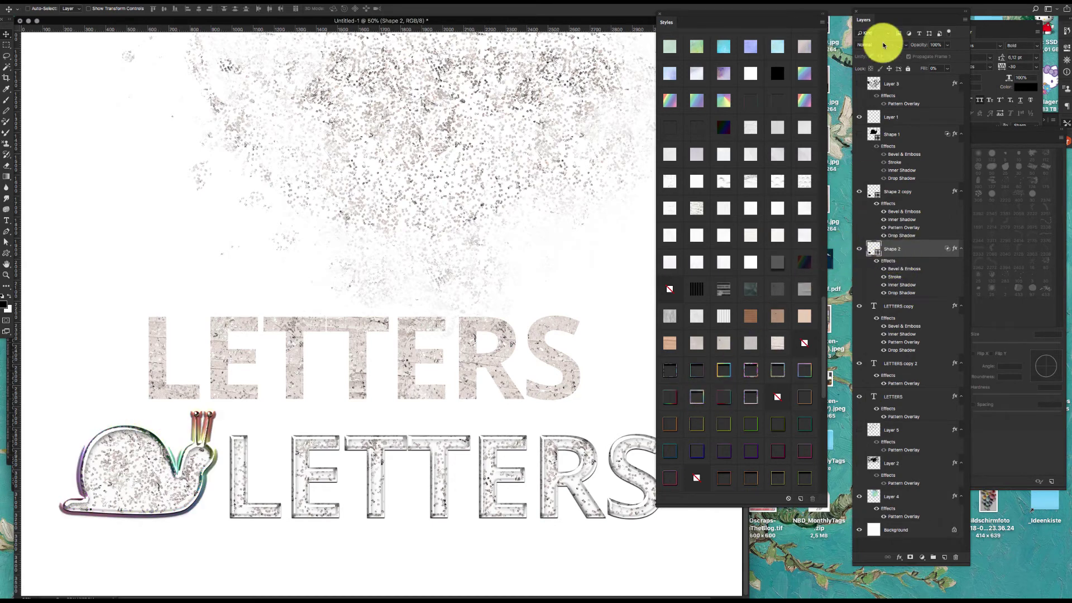
Step: Duplicate the outlined Shape 2 snail, then try white wood, black and brown wood styles on the lowest snail, settling on beige wood
key("super+j")
left_click(925, 308)
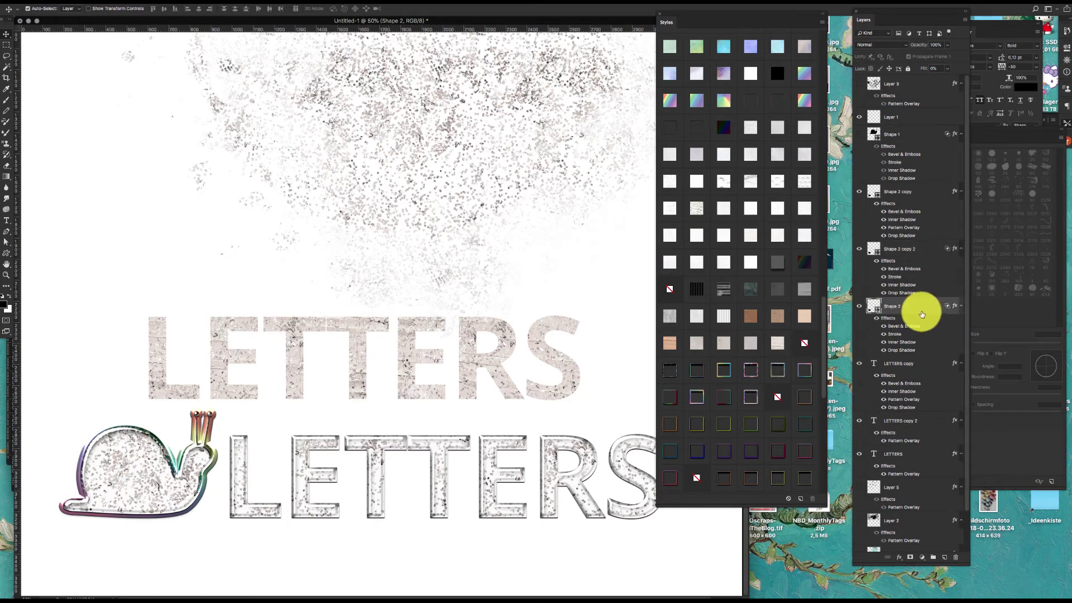
left_click(723, 315)
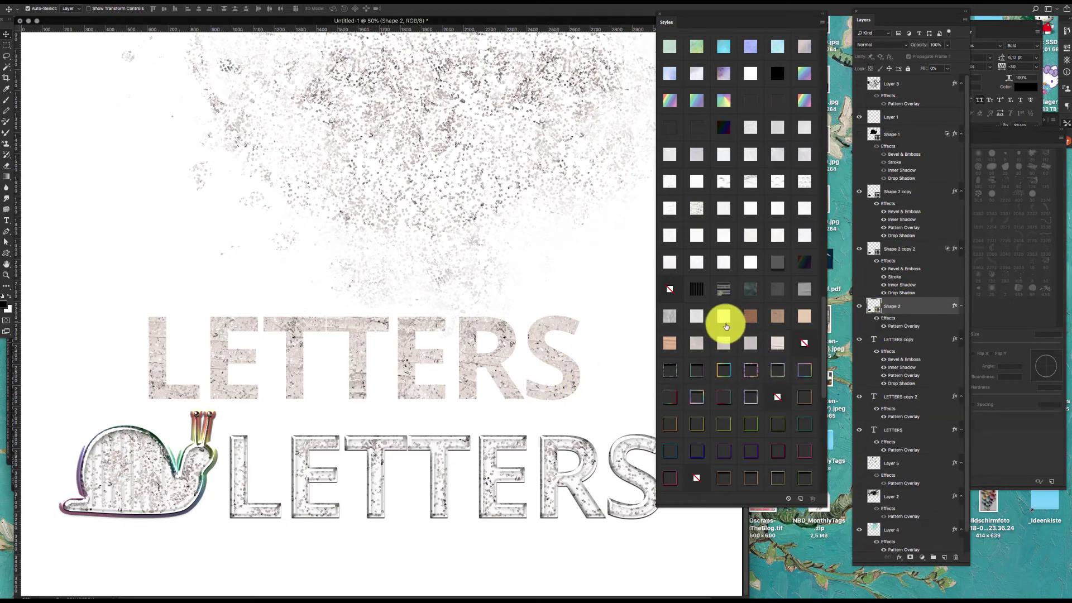
left_click(701, 287)
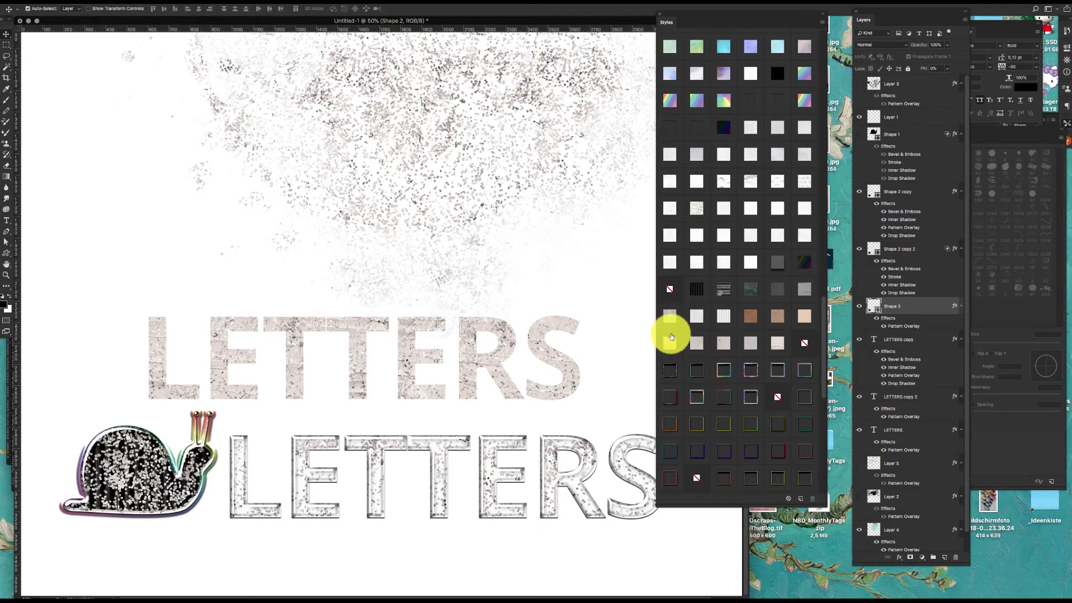
left_click(671, 337)
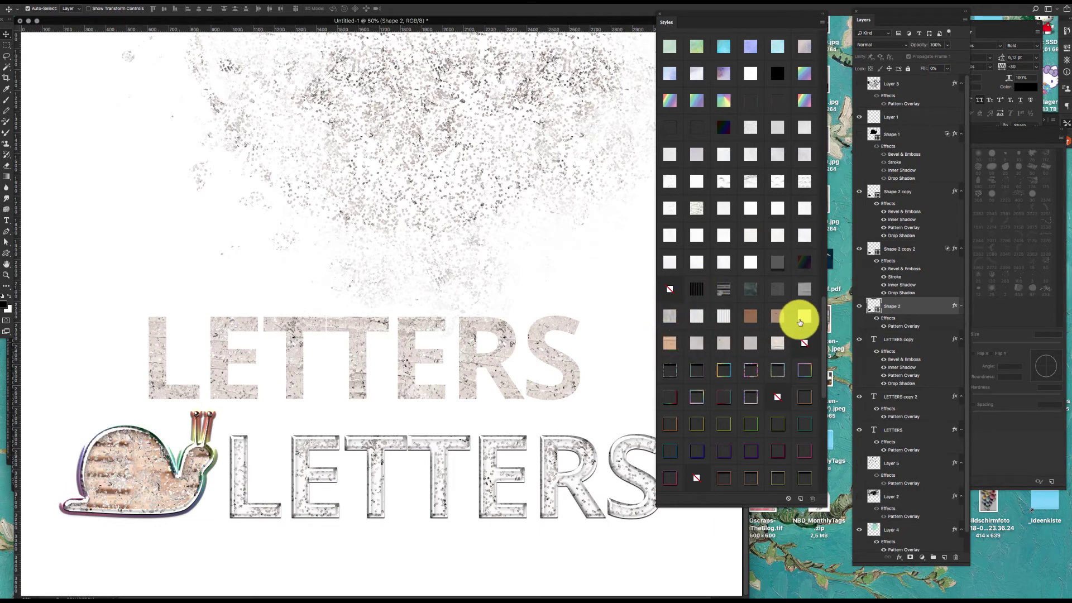
left_click(803, 316)
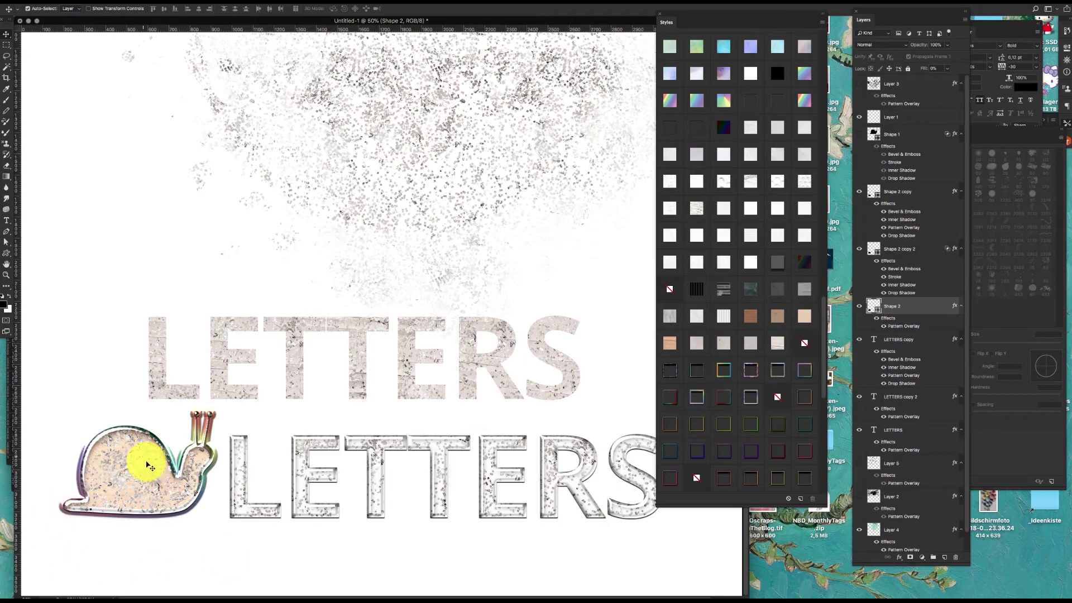
Step: Move the glitter Shape 2 copy snail down and to the right, off the outline and beige wood snails
left_click_drag(122, 495, 315, 458)
left_click(312, 480)
left_click(217, 471)
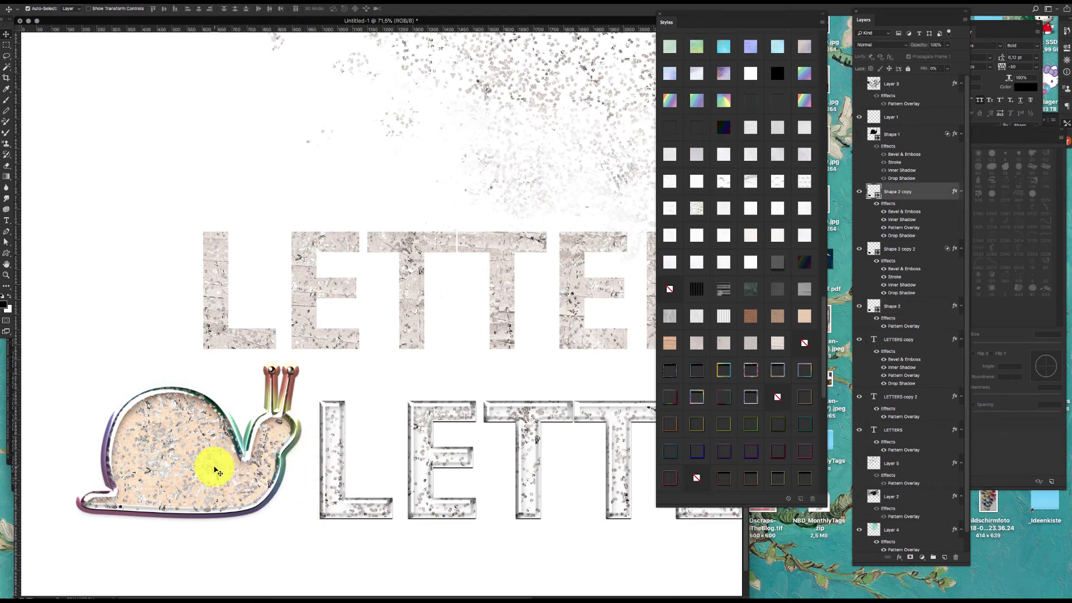
left_click_drag(252, 461, 254, 463)
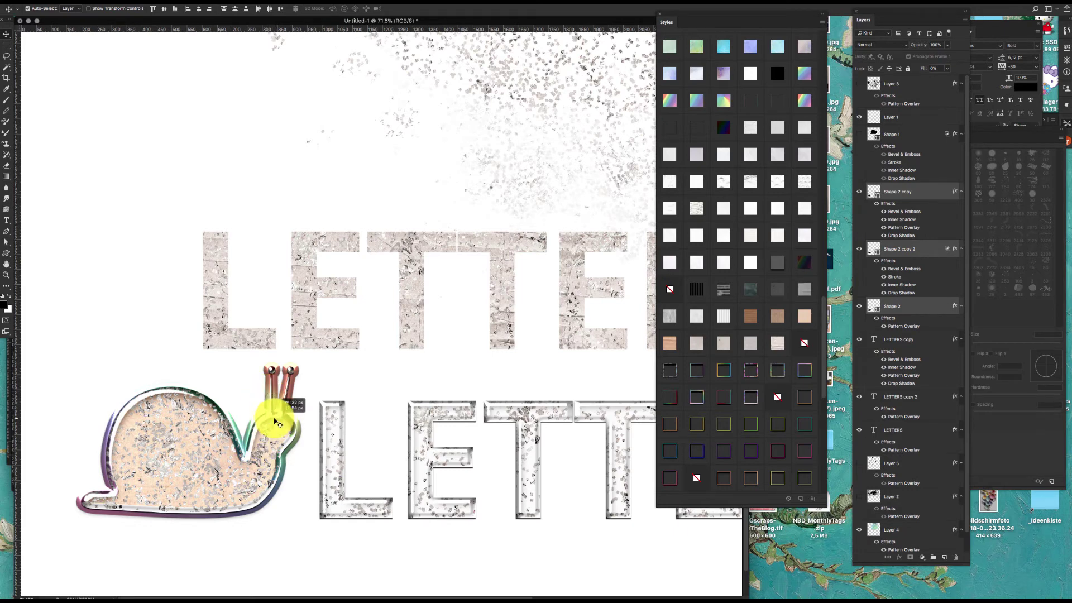
left_click(908, 194)
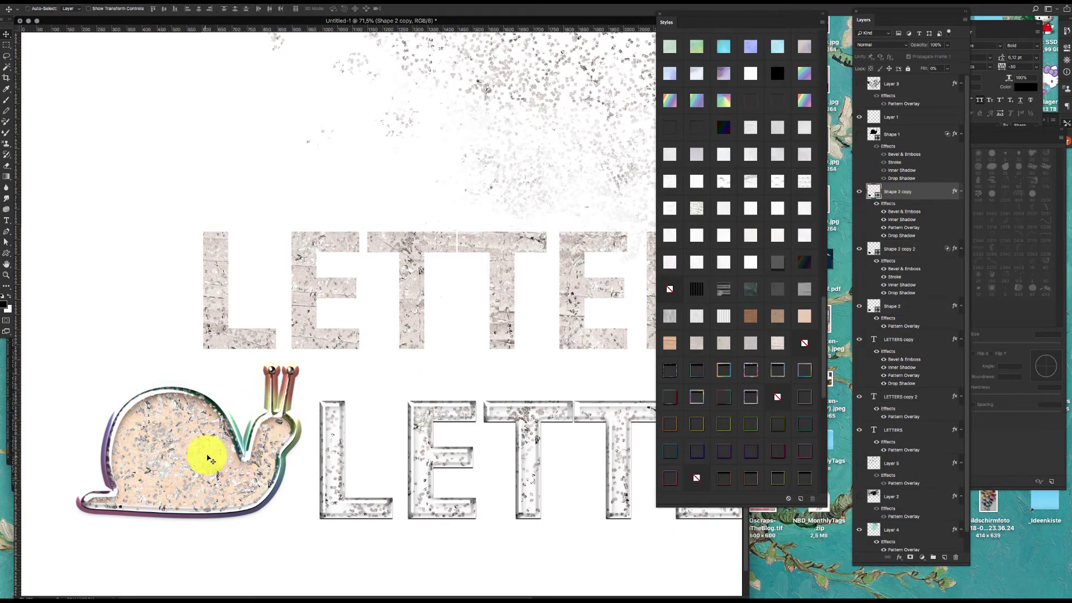
left_click_drag(209, 459, 261, 500)
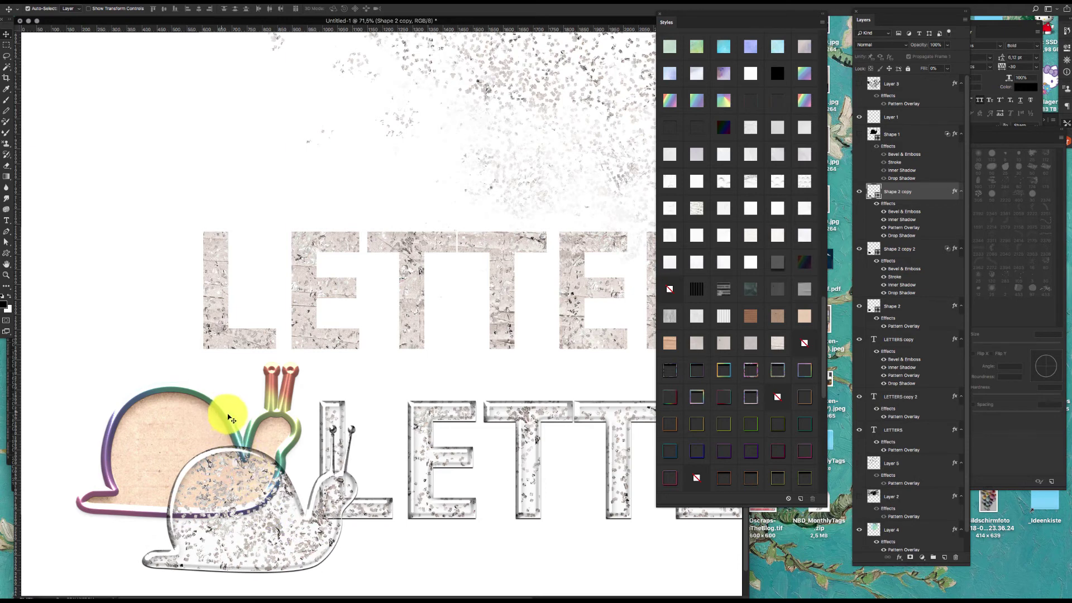
Step: Move the multicolored outline snail slightly up and to the left so the beige wood snail underneath is offset from it
left_click(231, 425)
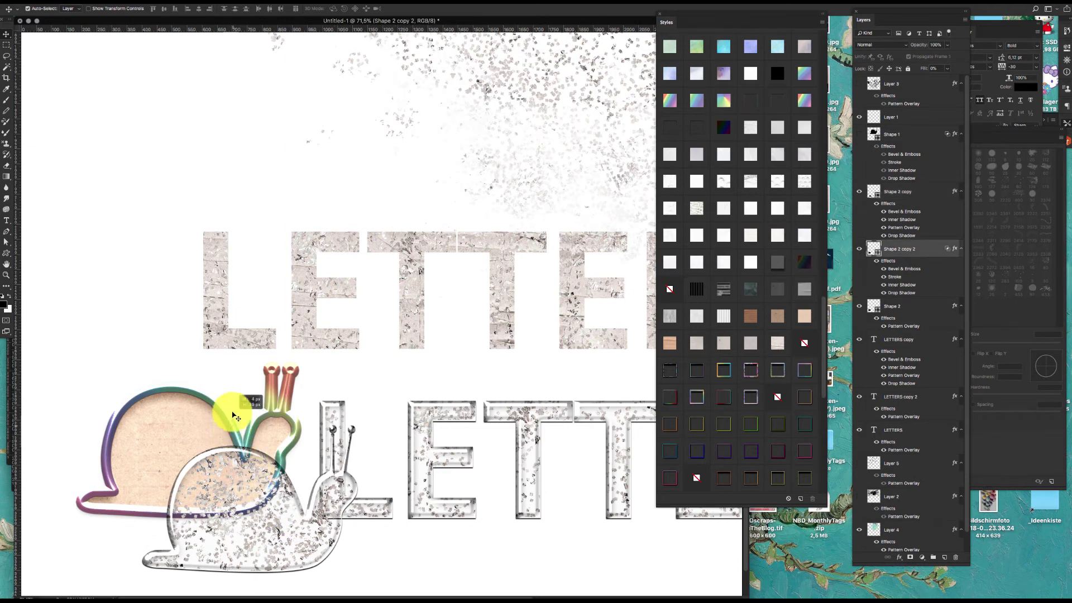
left_click_drag(232, 414, 232, 397)
left_click(233, 397)
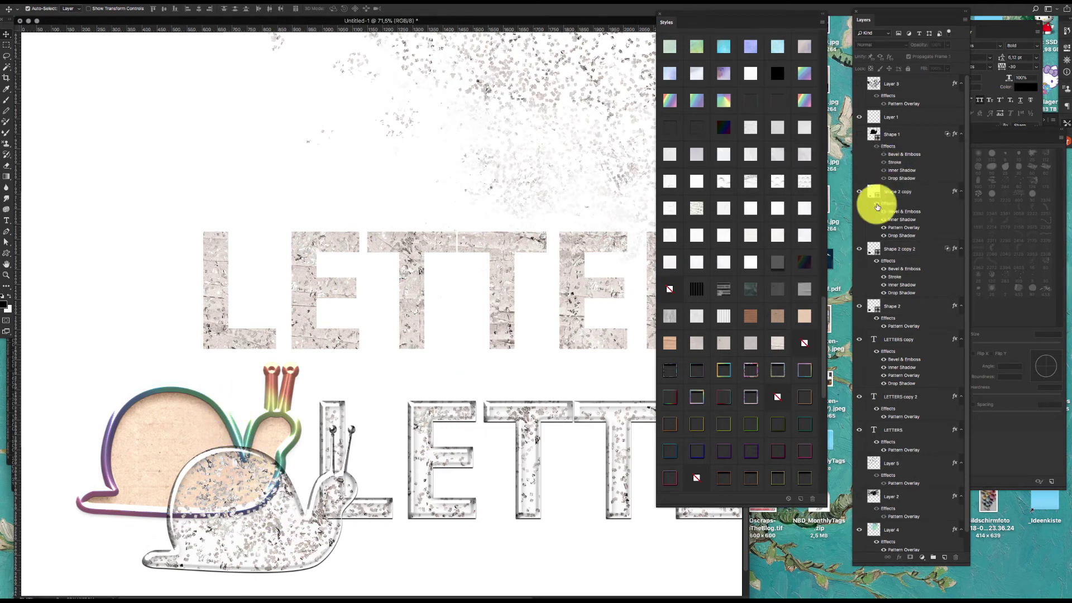
left_click(236, 435)
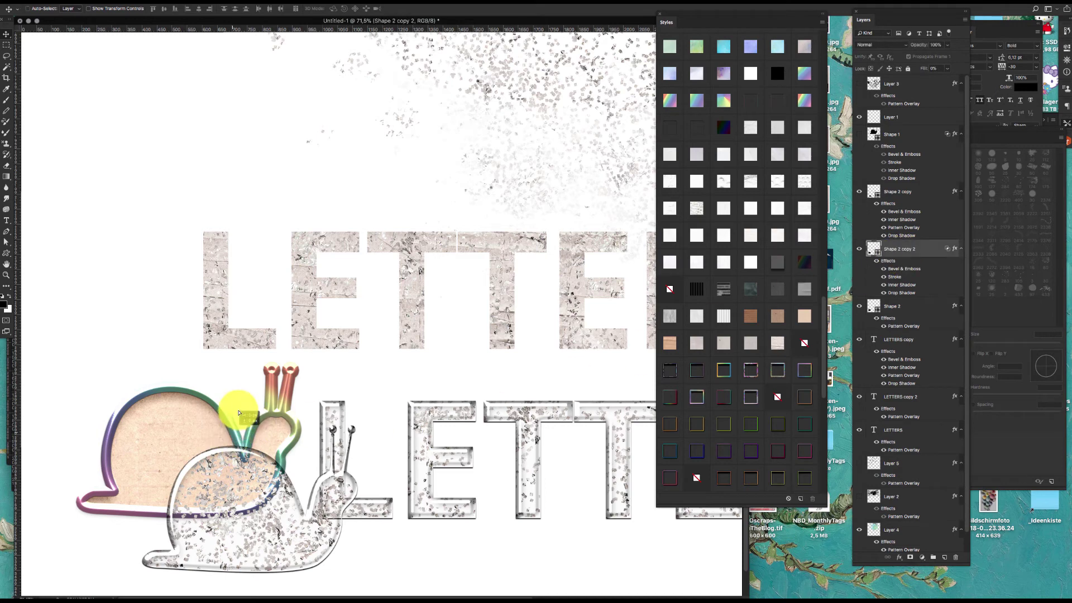
left_click_drag(238, 412, 206, 426)
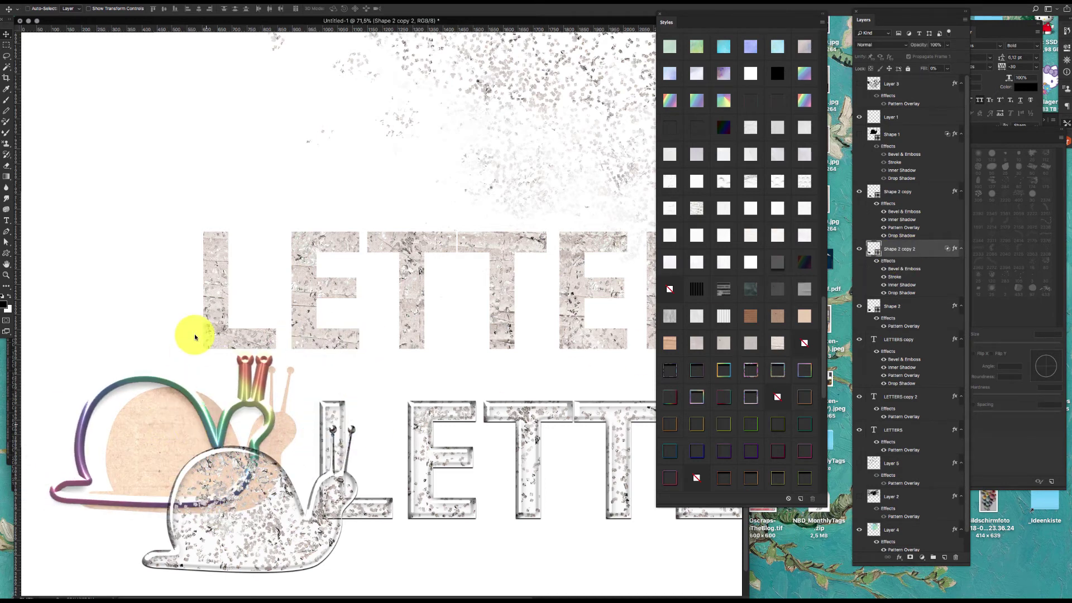
Step: Fit the whole document in view, switch to Adobe Bridge and open the nbk-OTR-PT-Styles-Silver folder
key("super+0")
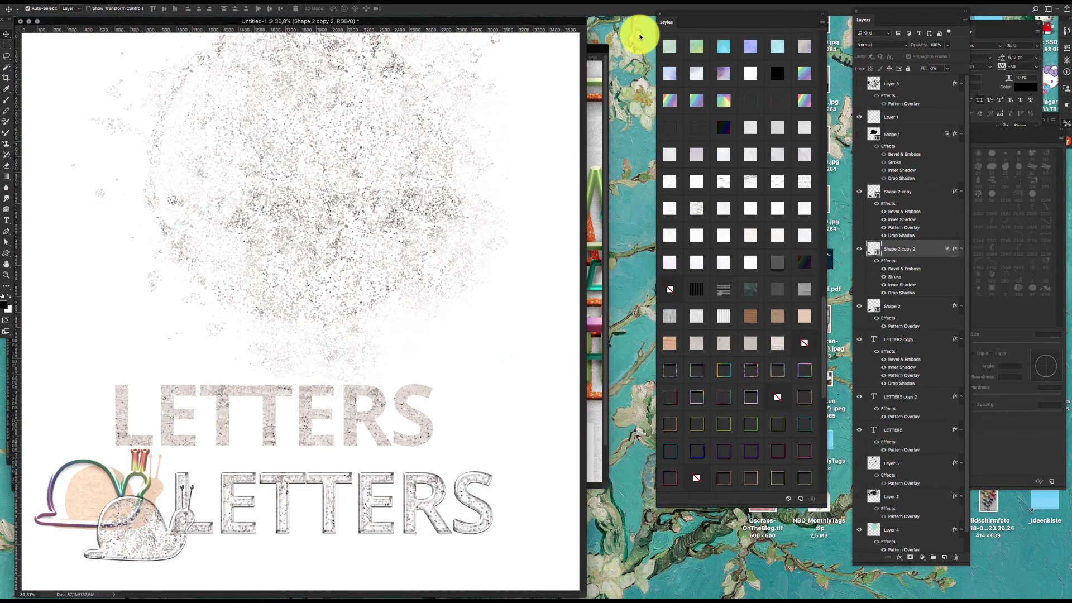
mouse_move(510, 22)
left_mouse_down()
mouse_move(553, 20)
mouse_move(524, 24)
left_mouse_up()
mouse_move(438, 589)
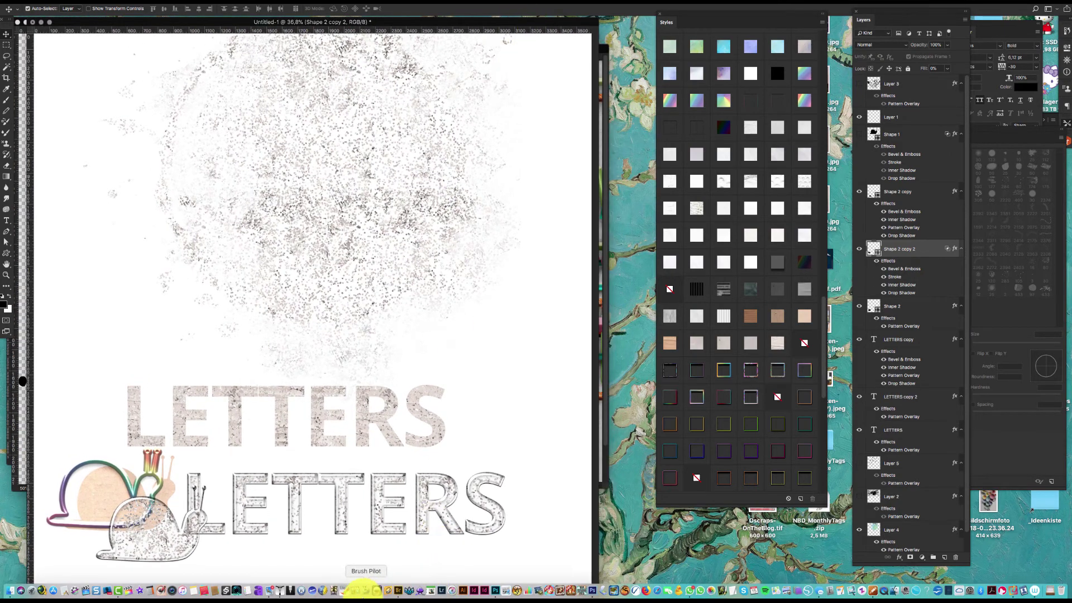
left_click(398, 590)
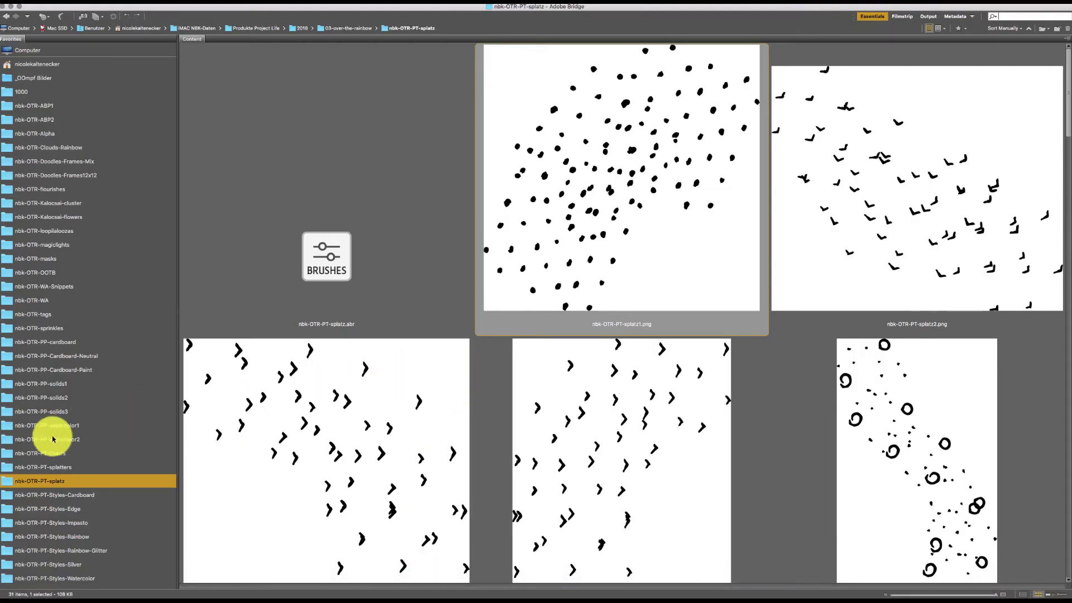
left_click(95, 551)
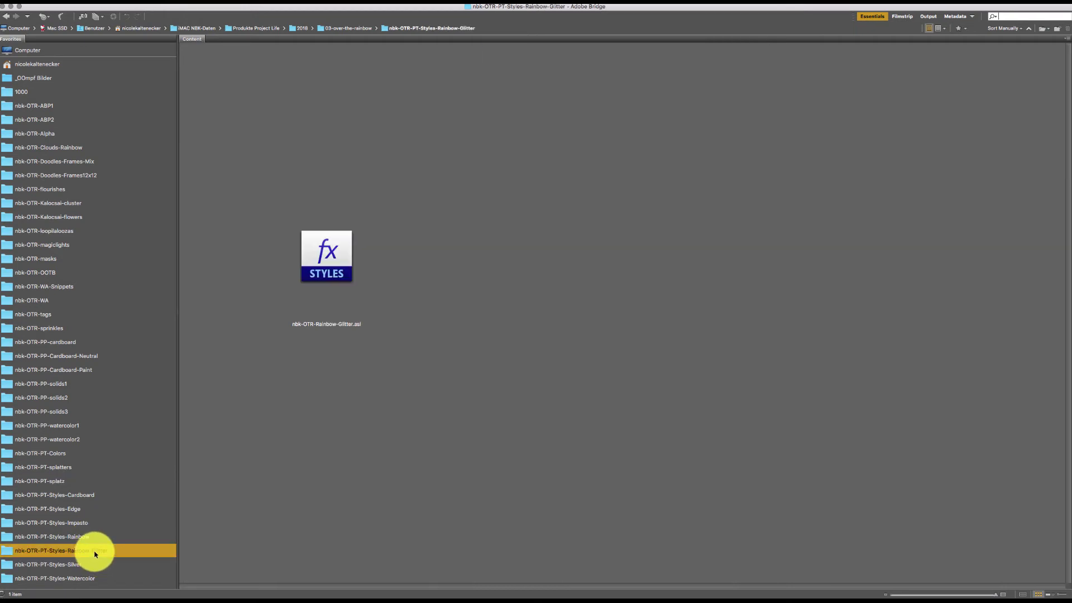
left_click(97, 565)
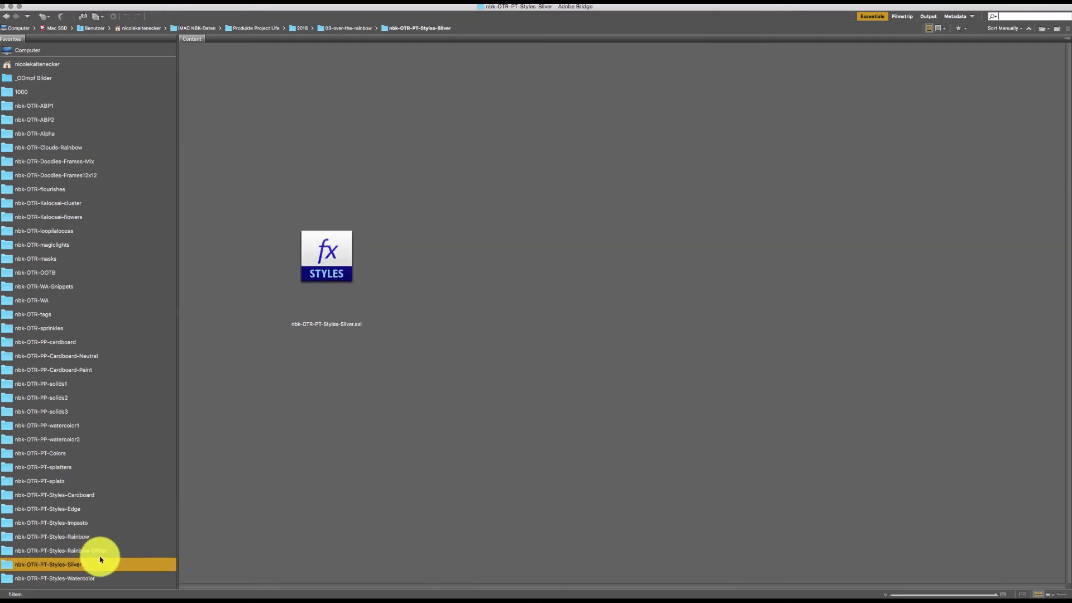
Step: Load nbk-OTR-PT-Styles-Silver.asl into Adobe Photoshop CC 2018 and bring the end of the style collection into view
left_click(326, 247)
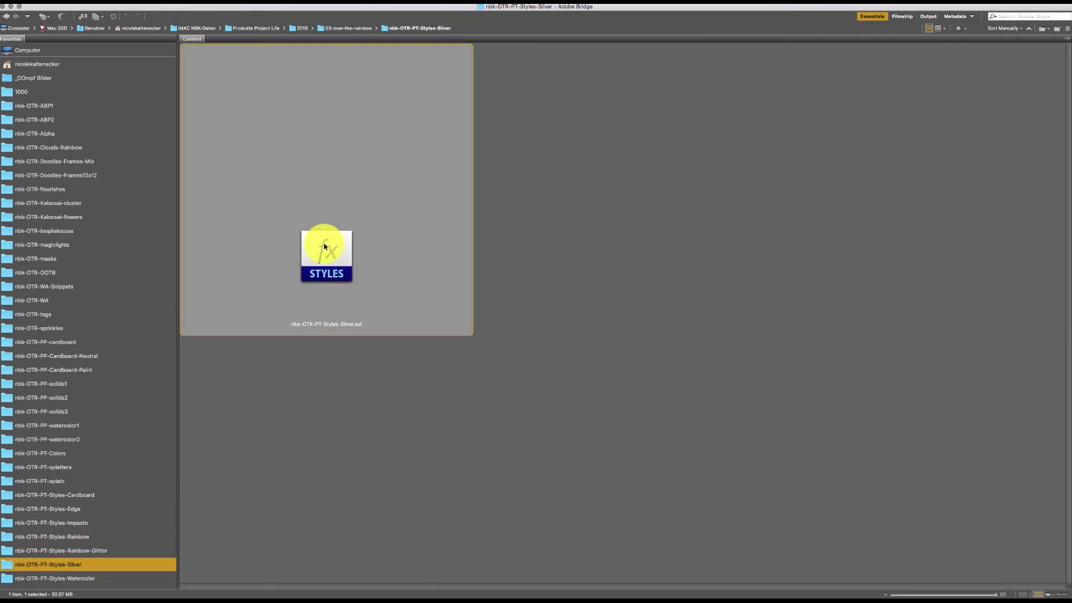
left_click(326, 247)
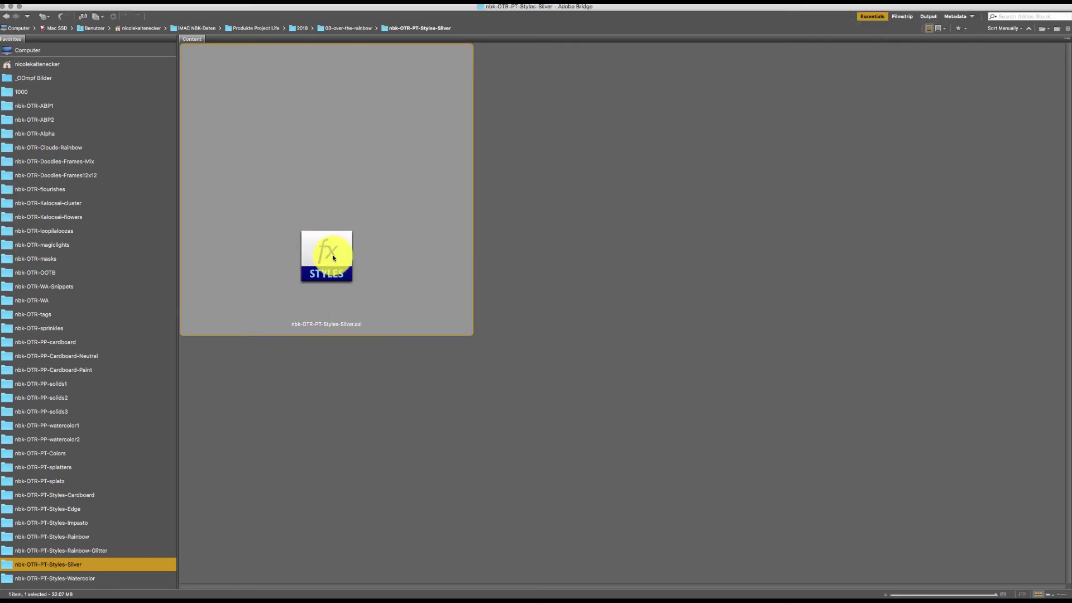
right_click(336, 258)
mouse_move(349, 271)
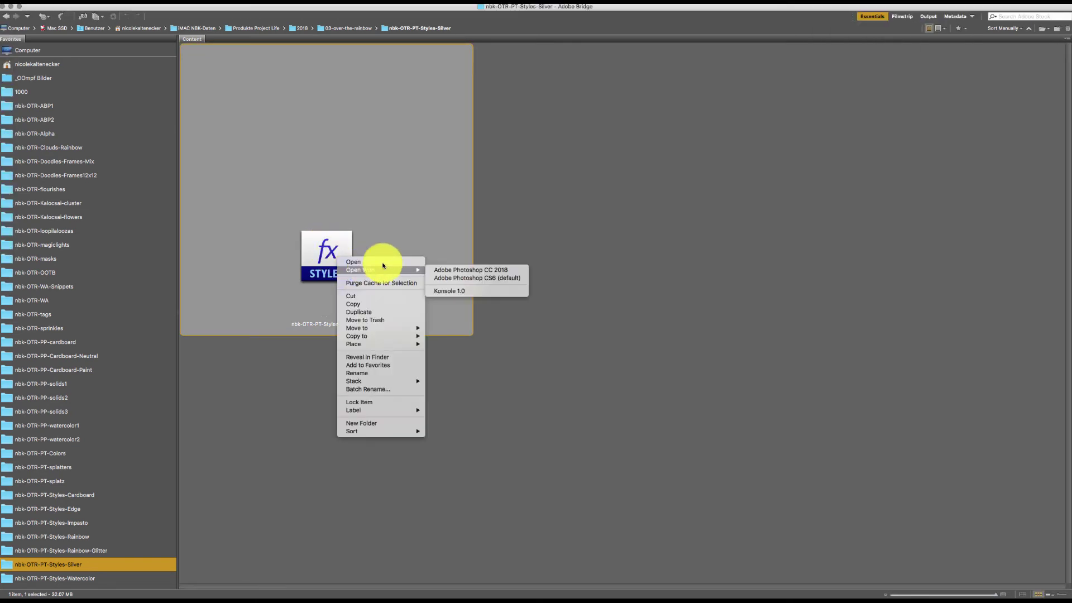
left_click(460, 270)
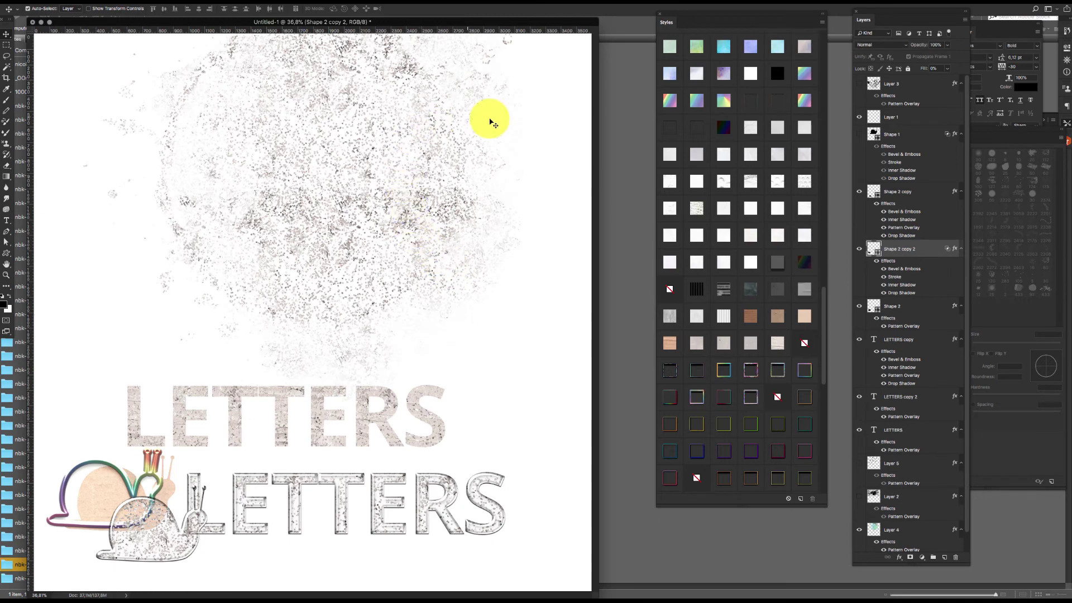
left_click_drag(821, 359, 815, 521)
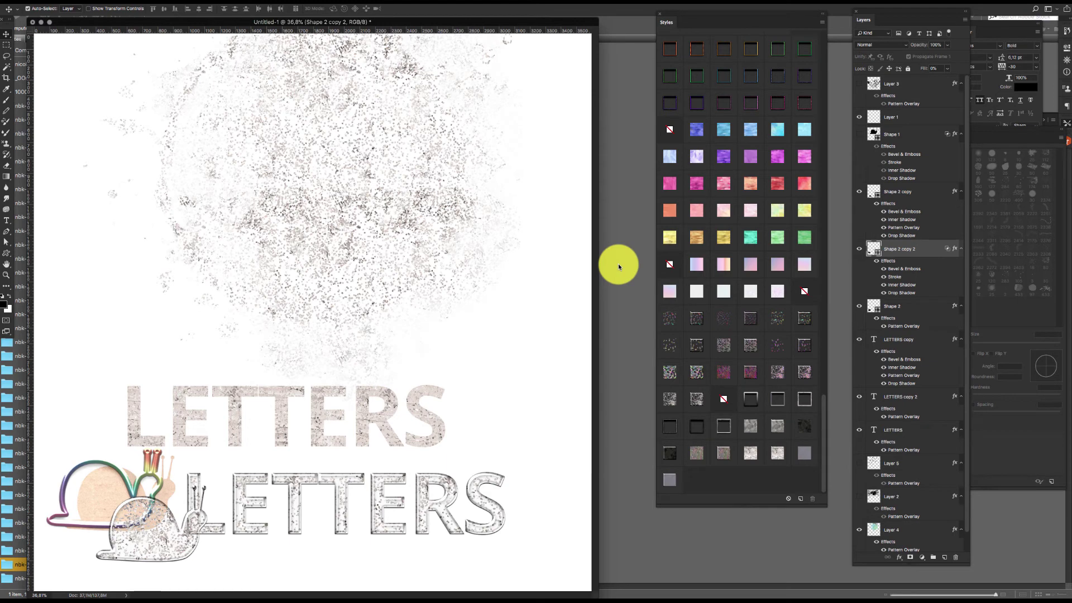
Step: Scale down the glitter splatter artwork on Layer 4 with Free Transform
left_click(457, 234)
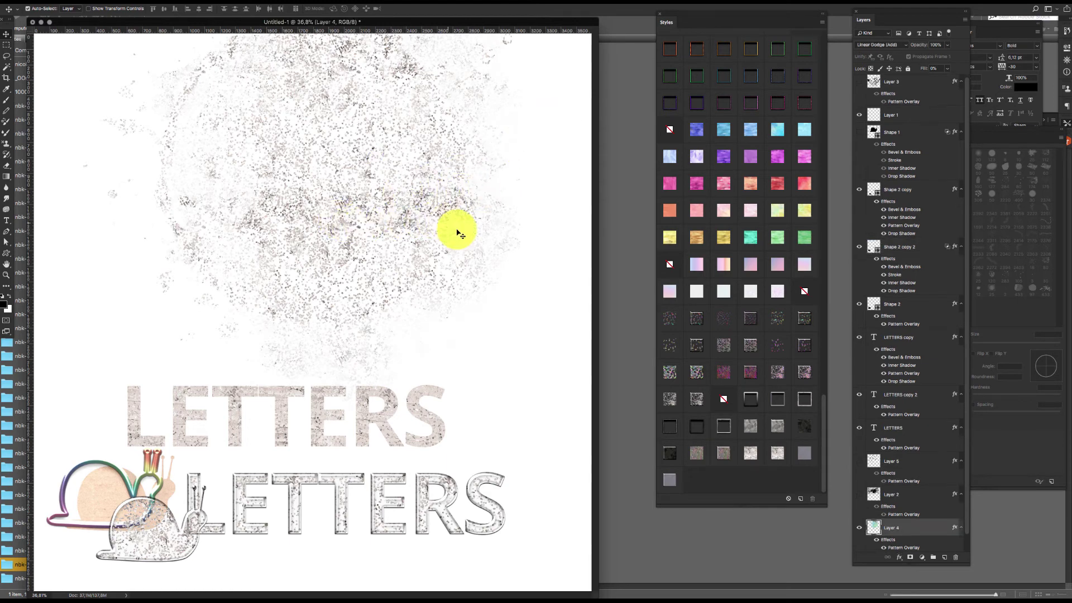
key("ctrl+t")
left_click_drag(536, 432, 491, 390)
key("Return")
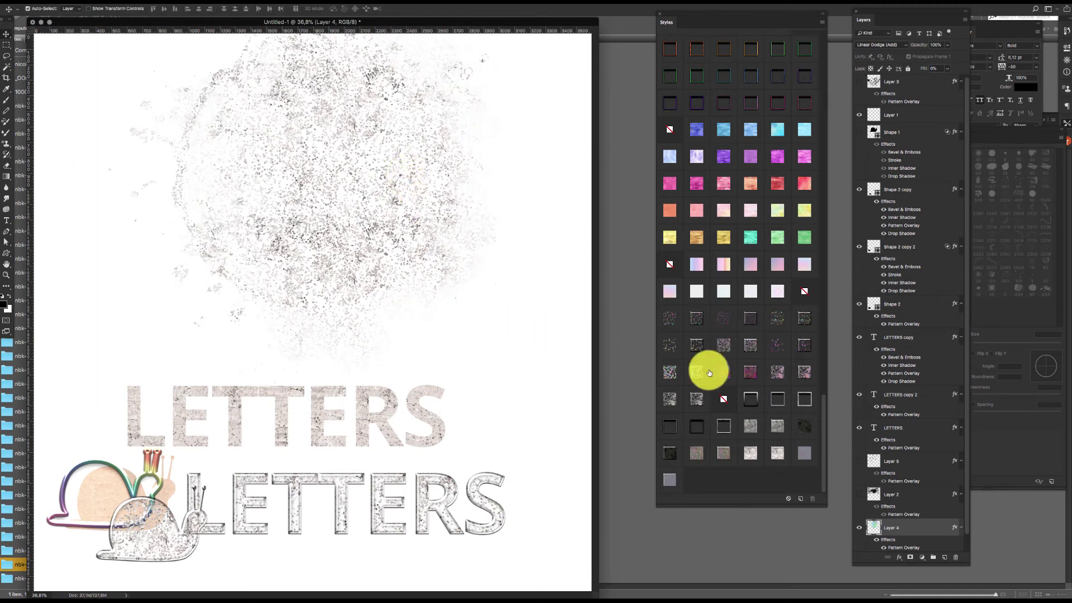
Step: Apply the black-to-silver beveled outline style to the LETTERS copy 2 text and move it above the wood-textured LETTERS
left_click(749, 402)
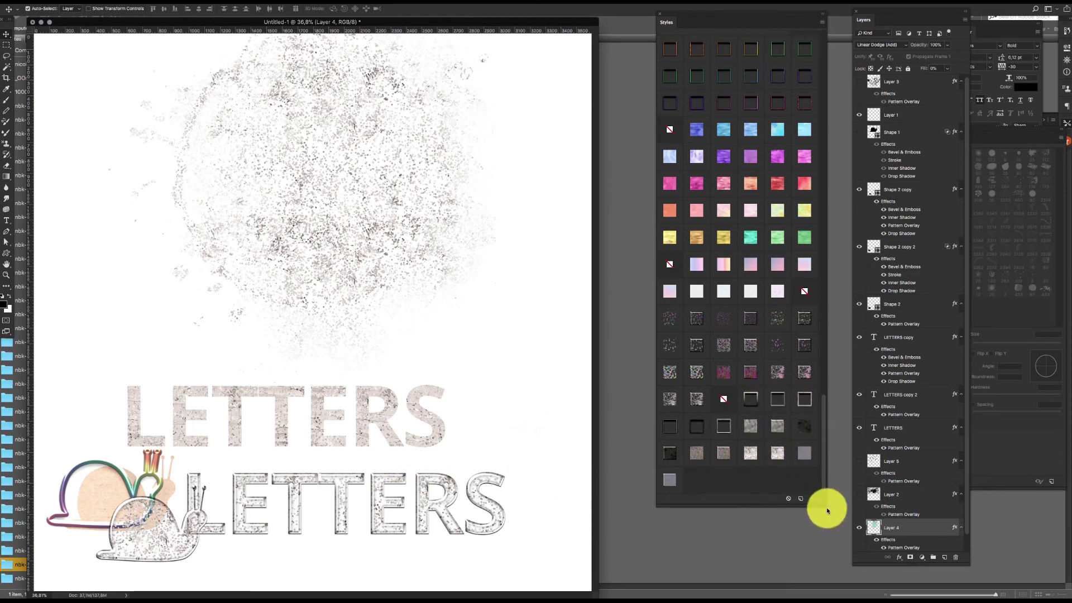
left_click_drag(821, 504, 828, 513)
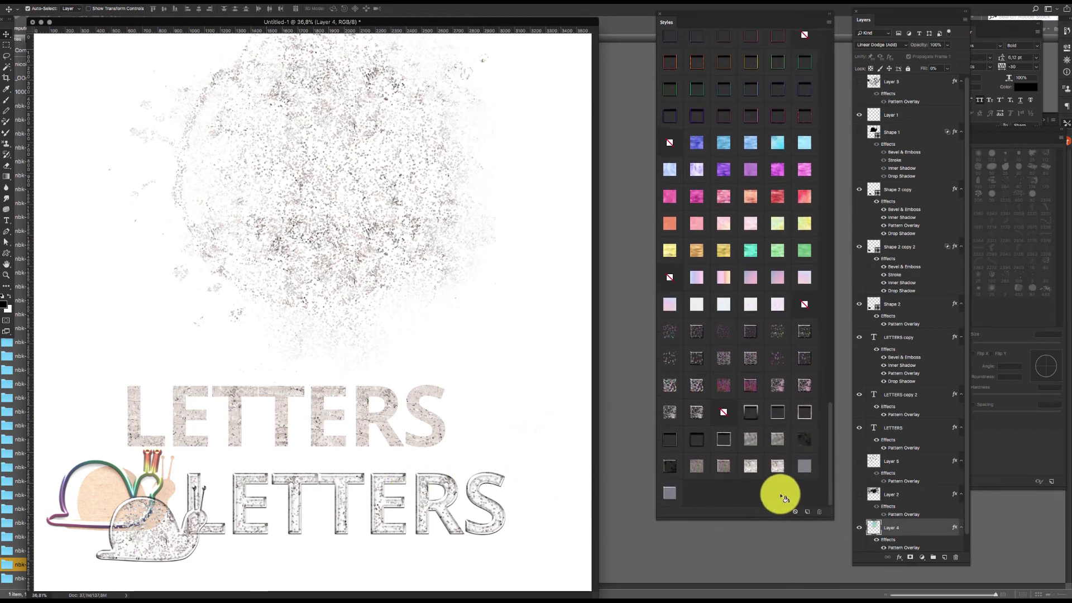
left_click(446, 427)
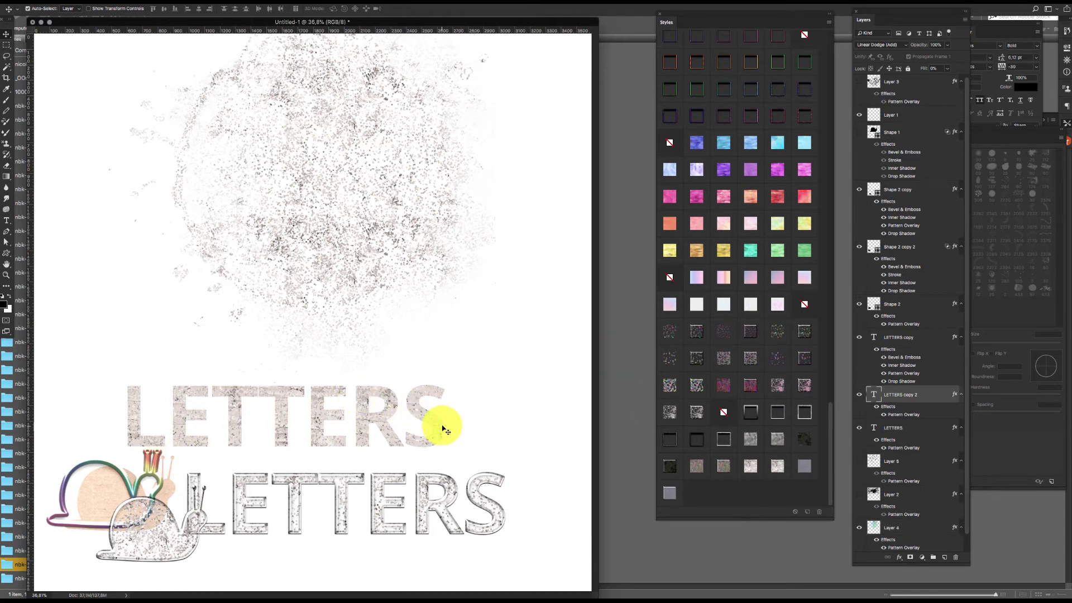
left_click(750, 401)
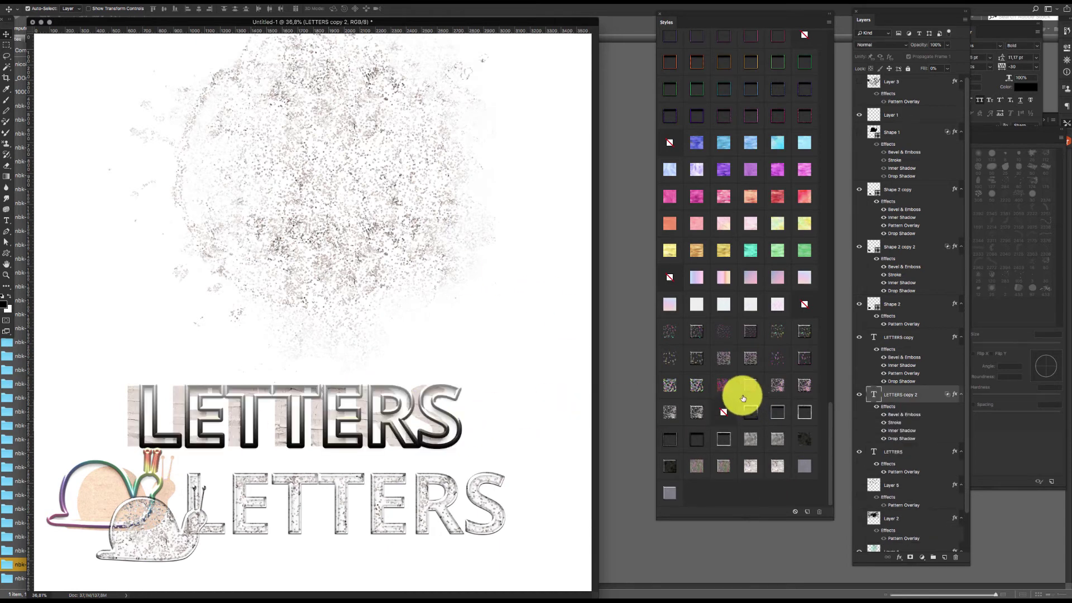
left_click_drag(459, 427, 511, 339)
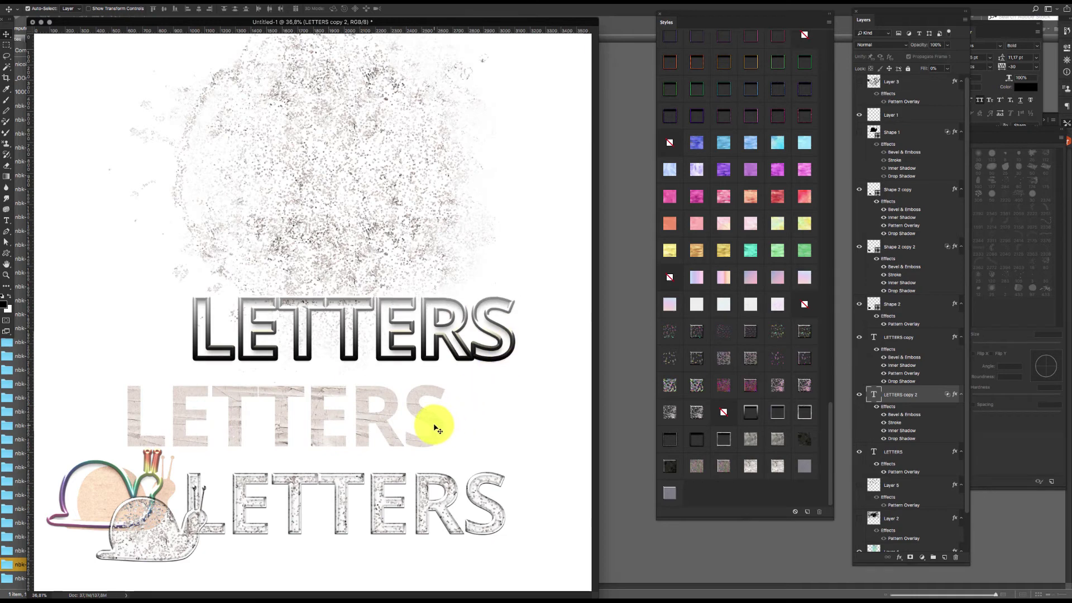
Step: Stagger the two upper texts by shifting LETTERS right and LETTERS copy 2 left, and give LETTERS the medium gray silver outline style
left_click_drag(430, 426, 509, 423)
left_click_drag(491, 335, 406, 341)
left_click(546, 431)
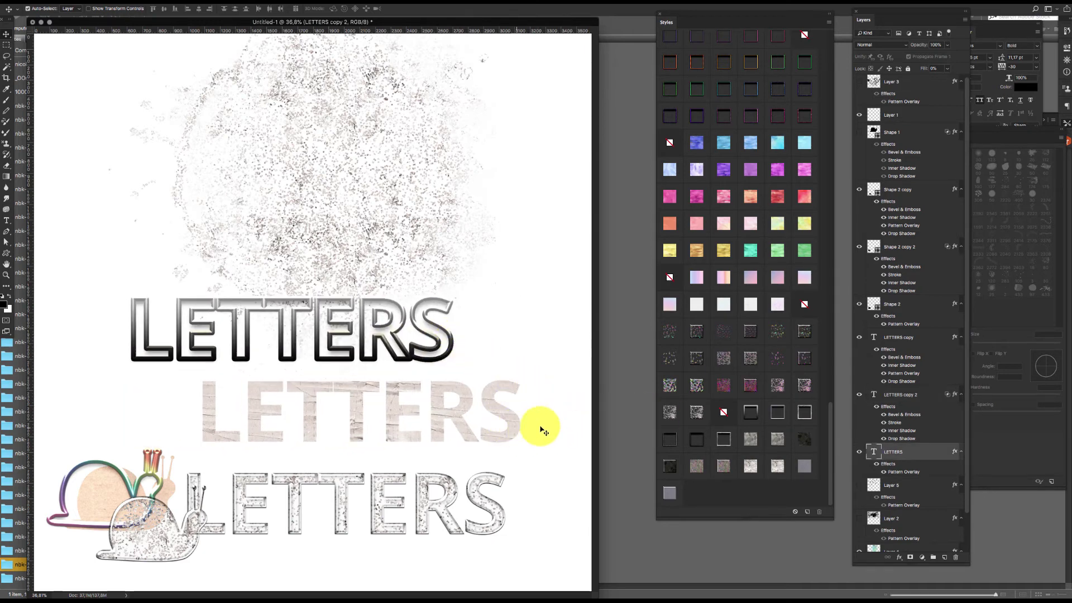
left_click(761, 407)
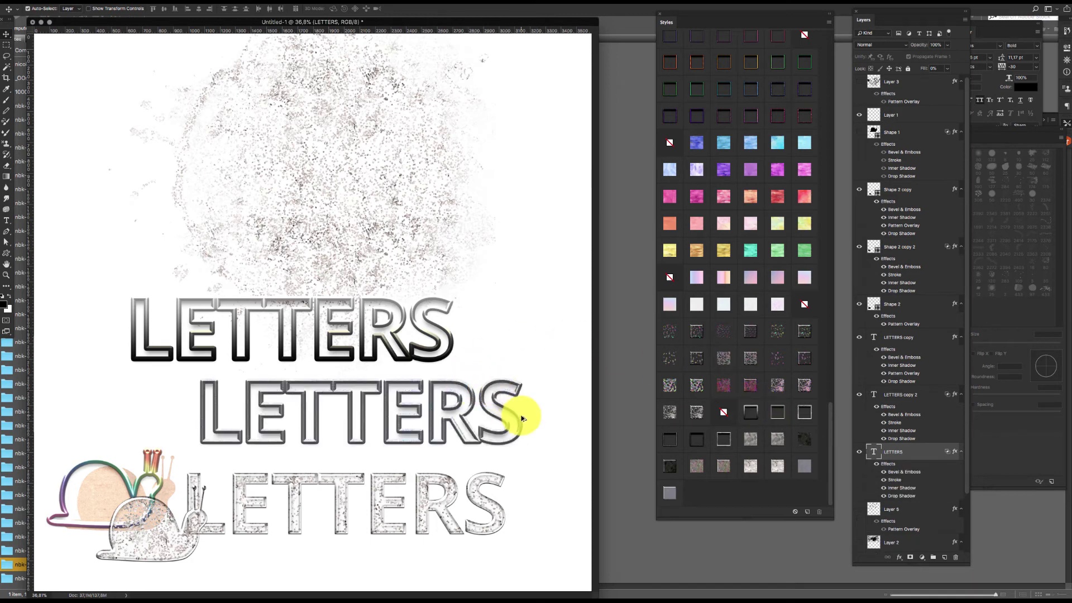
Step: Duplicate the outlined LETTERS text twice up the page, giving the first copy a light silver outline style and the second a darker gray one
left_click_drag(519, 397, 538, 229)
left_click(800, 406)
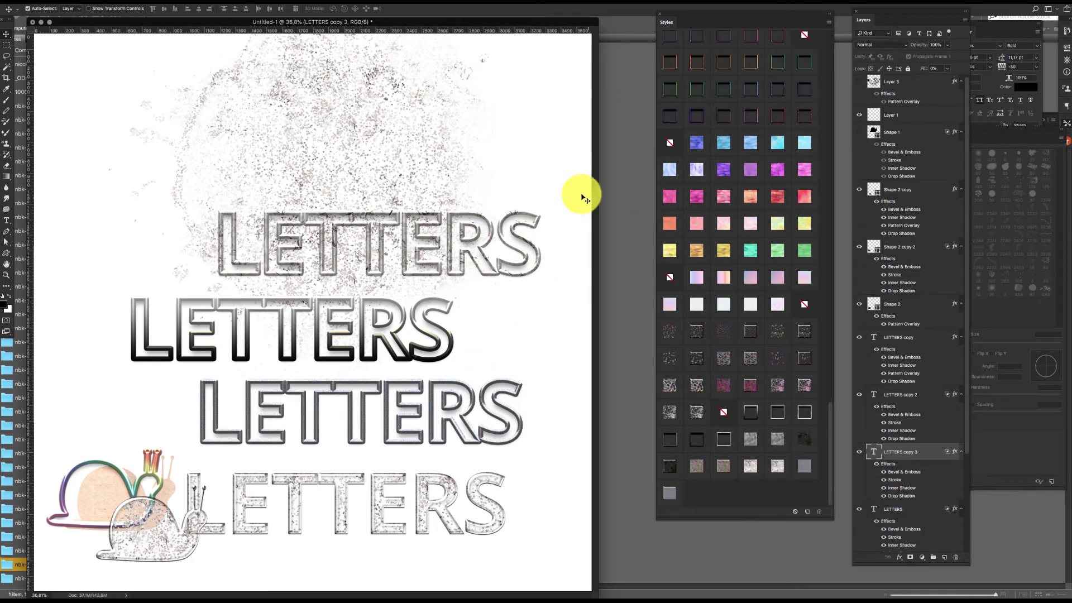
left_click_drag(538, 258, 404, 170)
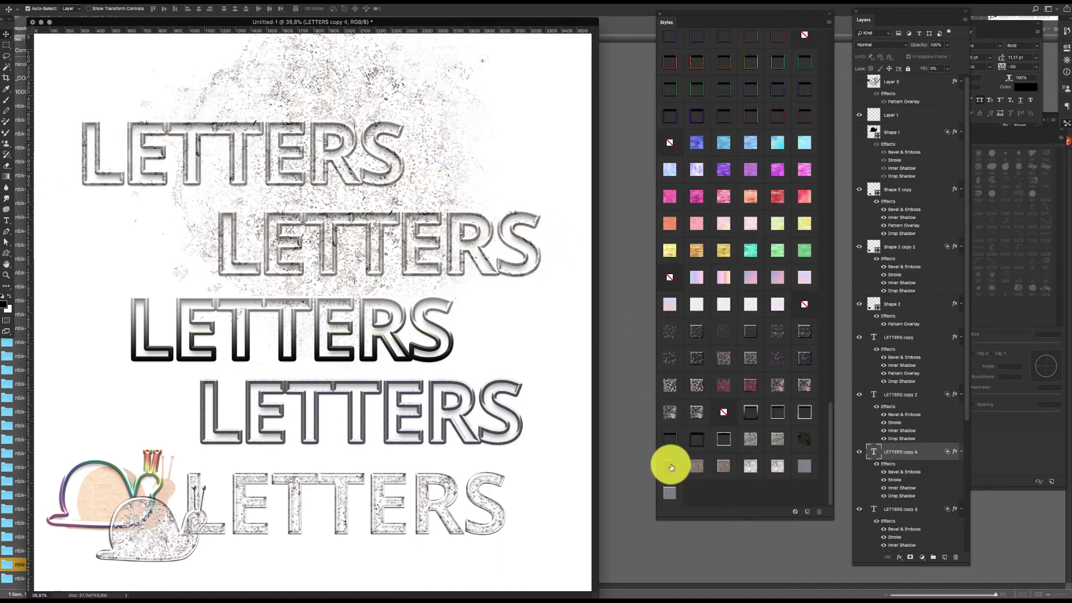
left_click(667, 436)
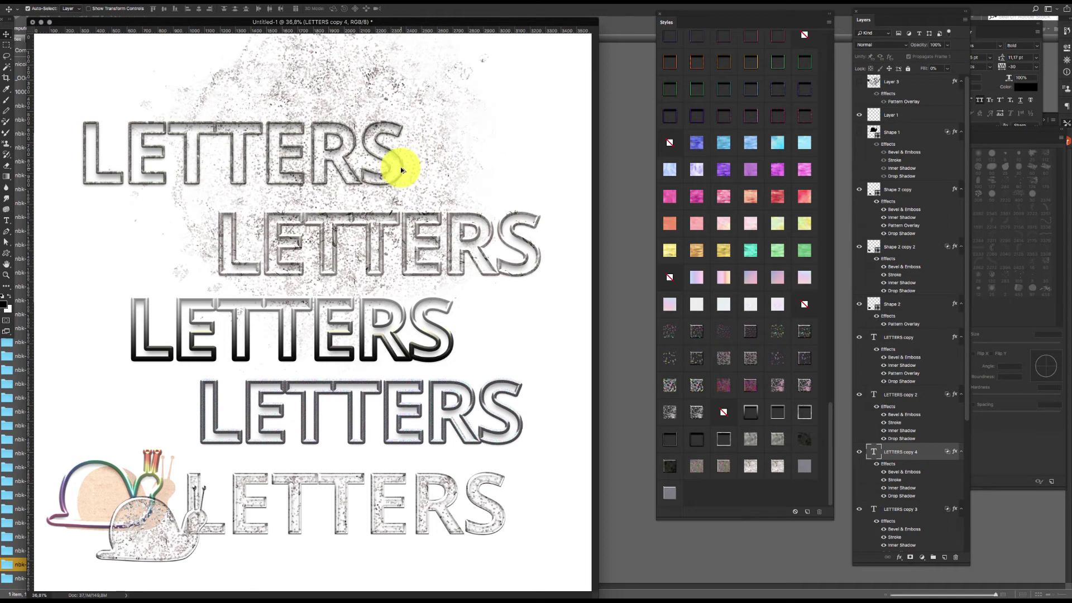
Step: Duplicate the outlined LETTERS text to the page top with a black outline style, and give the glitter-filled bottom LETTERS a dark gray outline style
left_click_drag(496, 117, 510, 102)
left_click(692, 436)
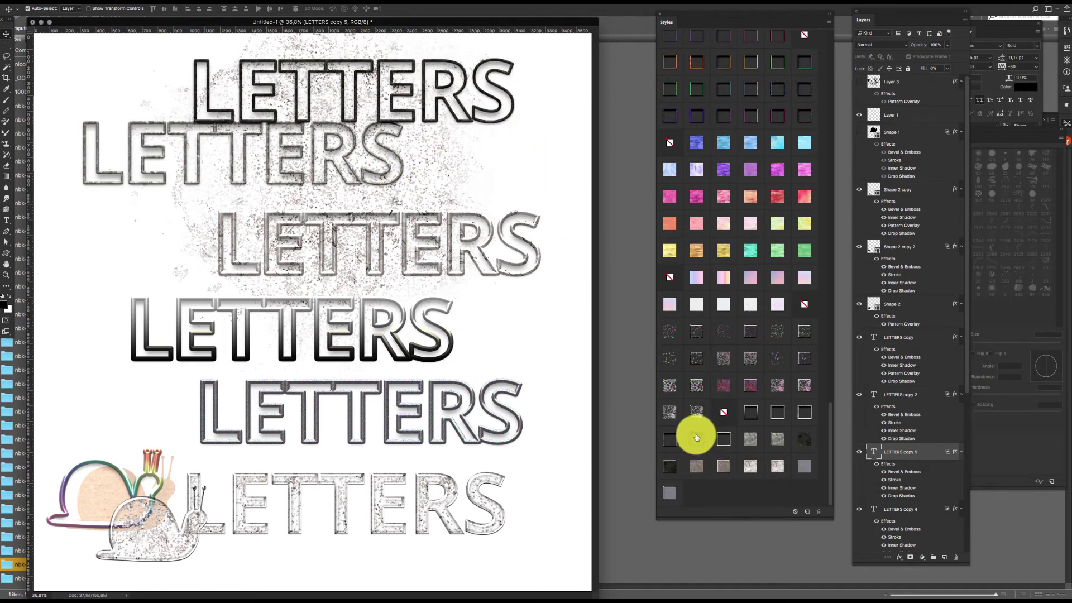
left_click(492, 491)
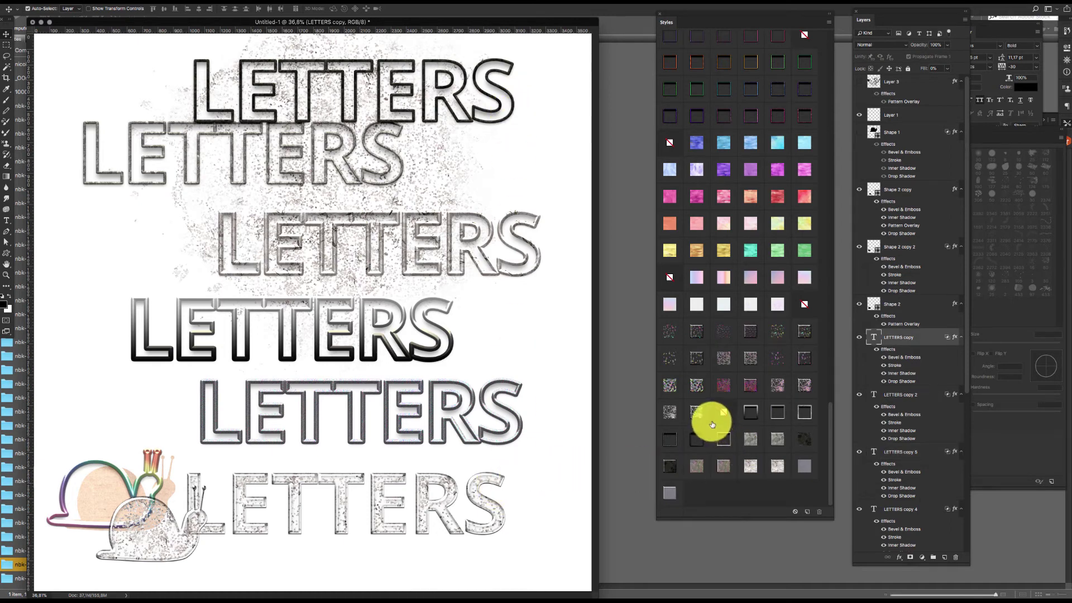
left_click_drag(489, 512, 534, 502)
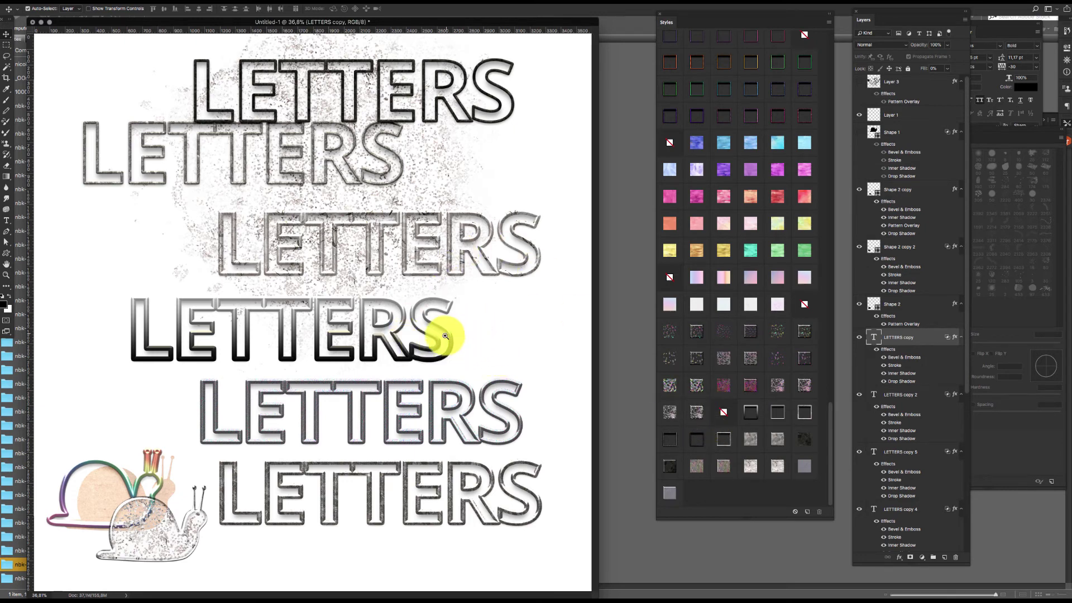
Step: Scale the layer effects of the black-to-silver LETTERS copy 2 text to 30%
left_click_drag(445, 335, 502, 287)
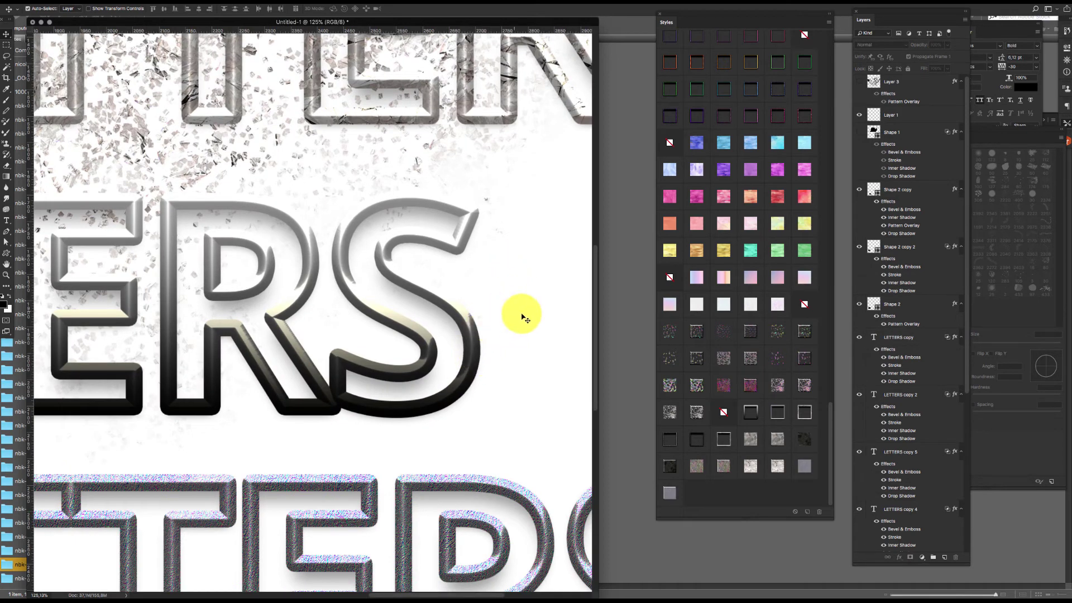
left_click(402, 344)
left_click(473, 366)
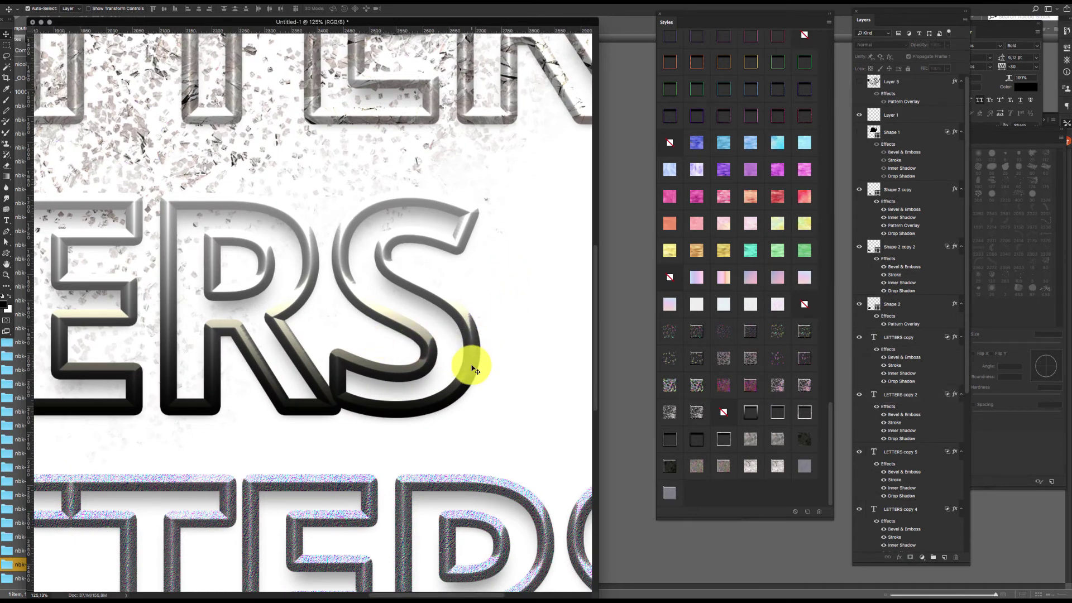
left_click(908, 398)
right_click(964, 394)
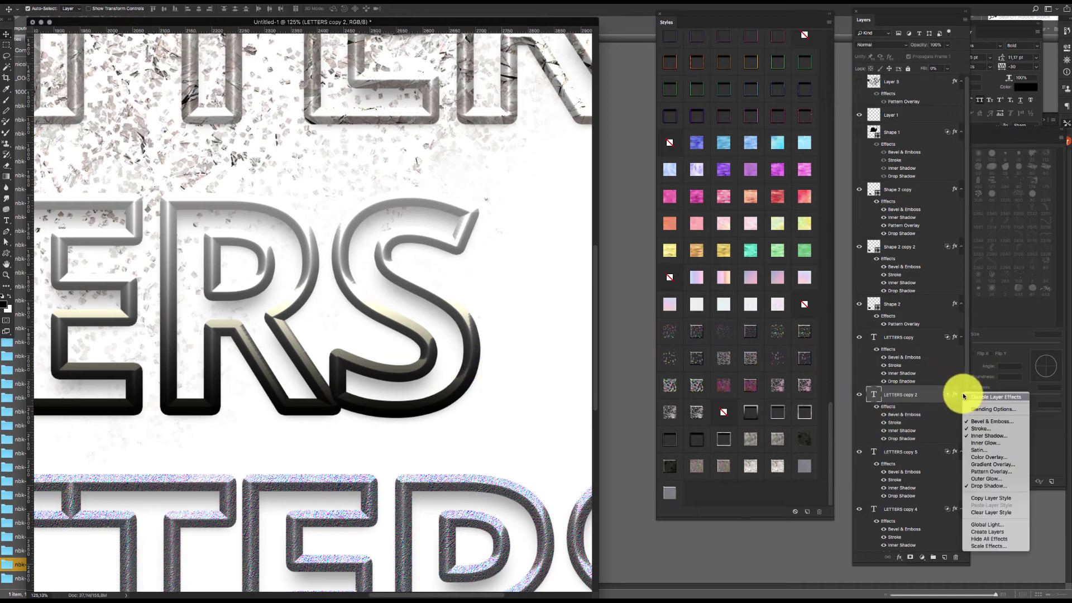
left_click(960, 516)
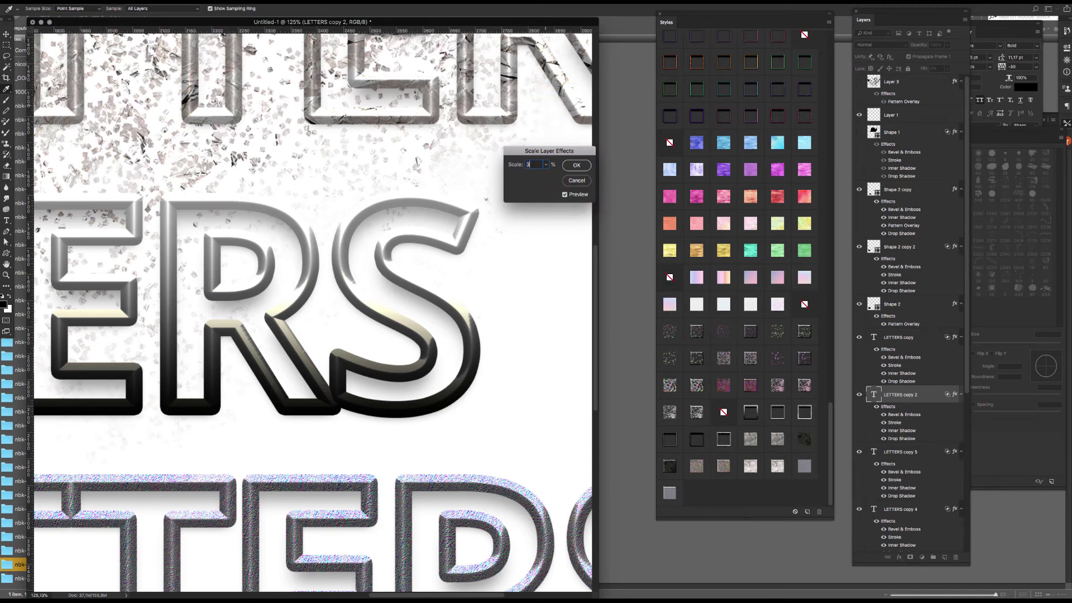
key("Tab")
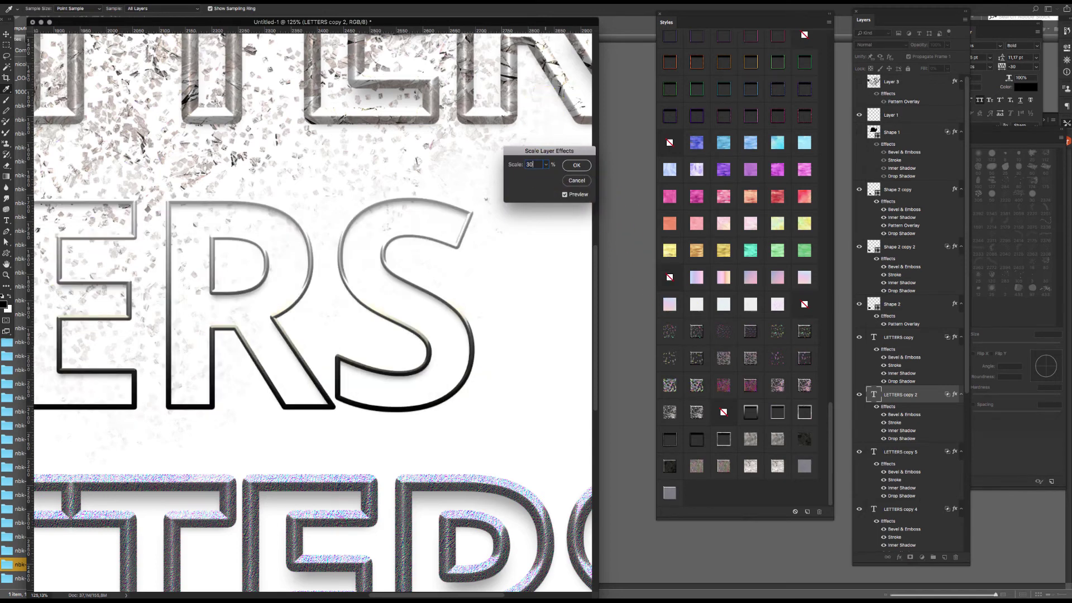
key("Return")
Step: Move the black-outlined LETTERS copy 5 text slightly up and scale its layer effects to 50%
key("super+minus")
key("super+minus")
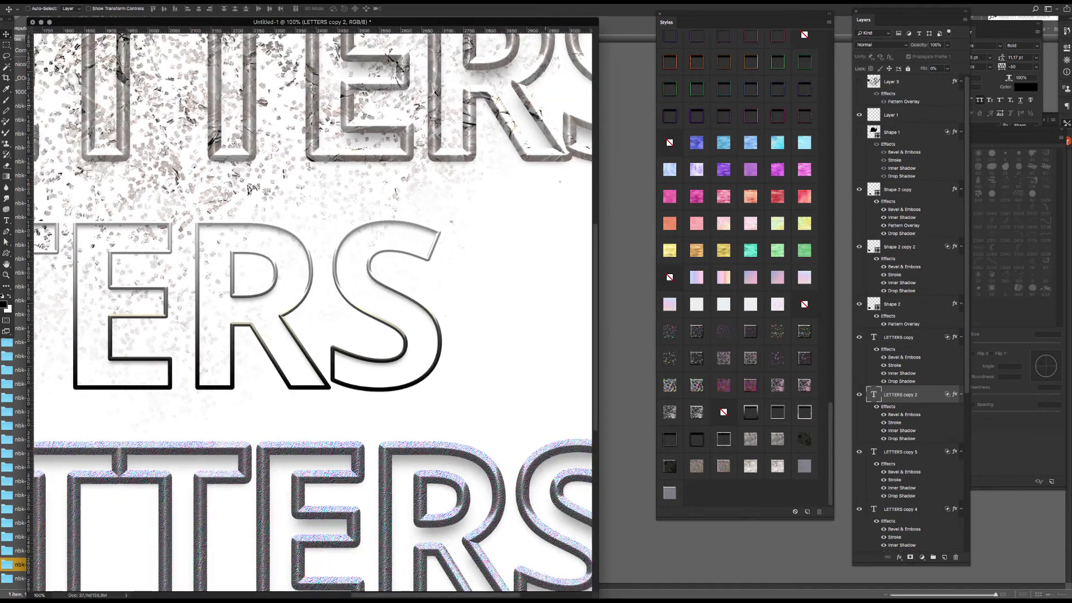
left_click_drag(233, 340, 333, 527)
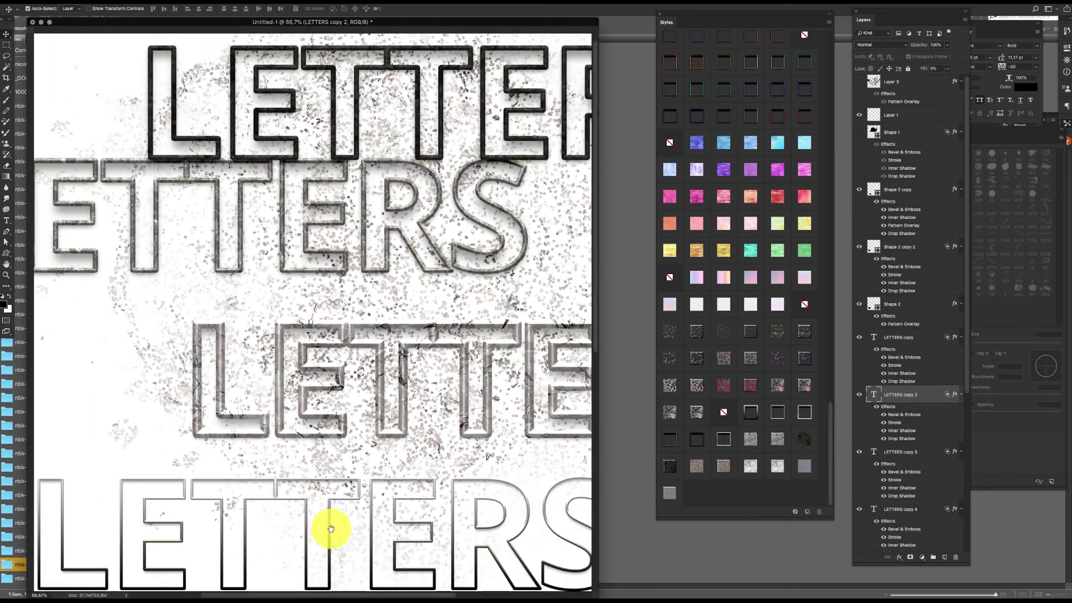
left_click_drag(388, 237, 412, 412)
left_click(361, 150)
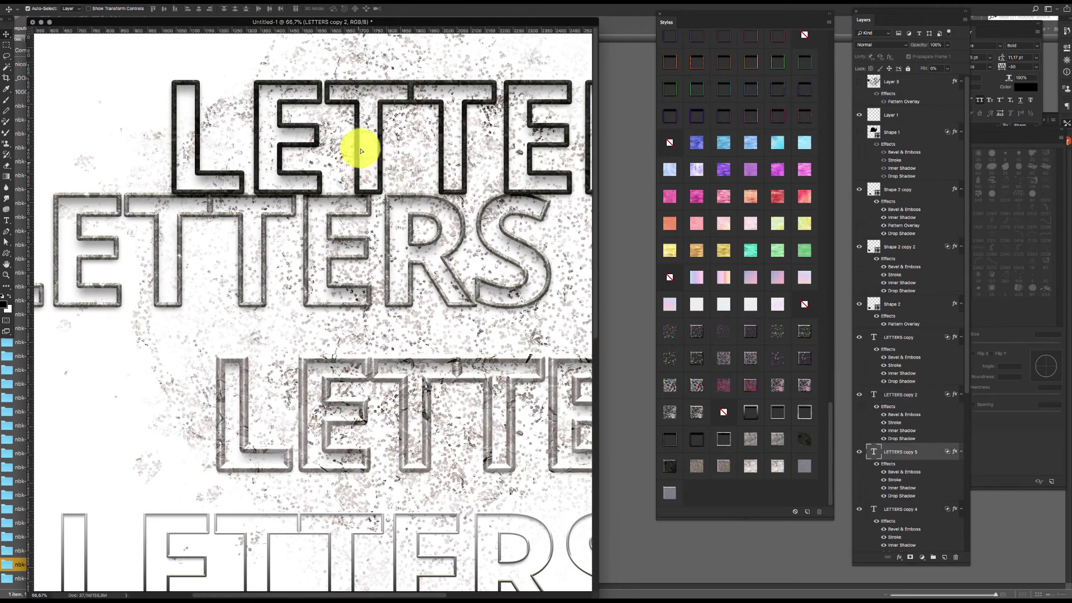
left_click_drag(361, 144, 360, 139)
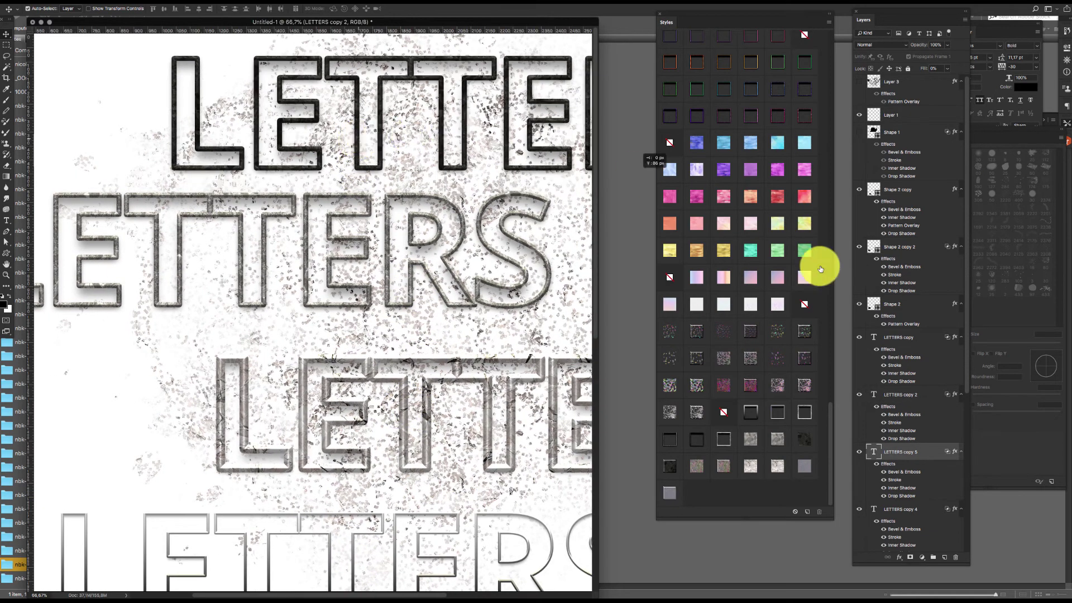
right_click(966, 446)
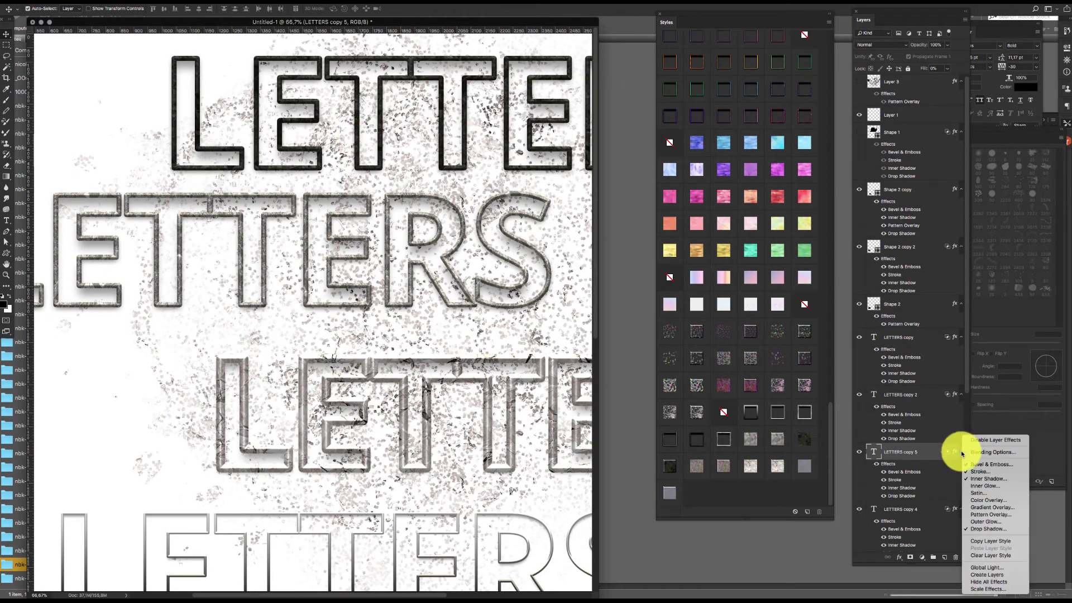
left_click(984, 589)
type("30")
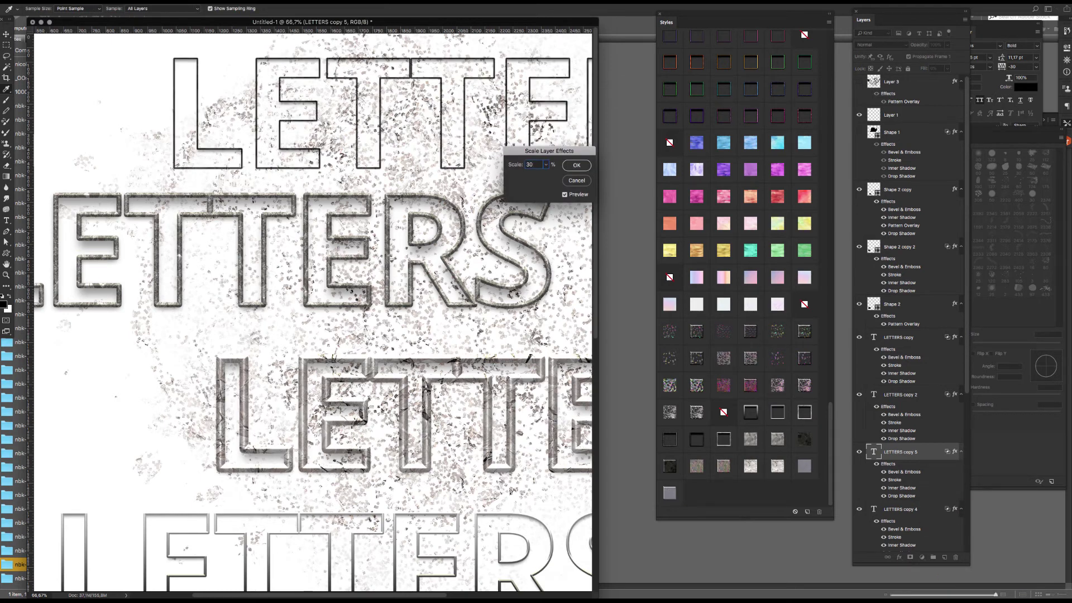
type("50")
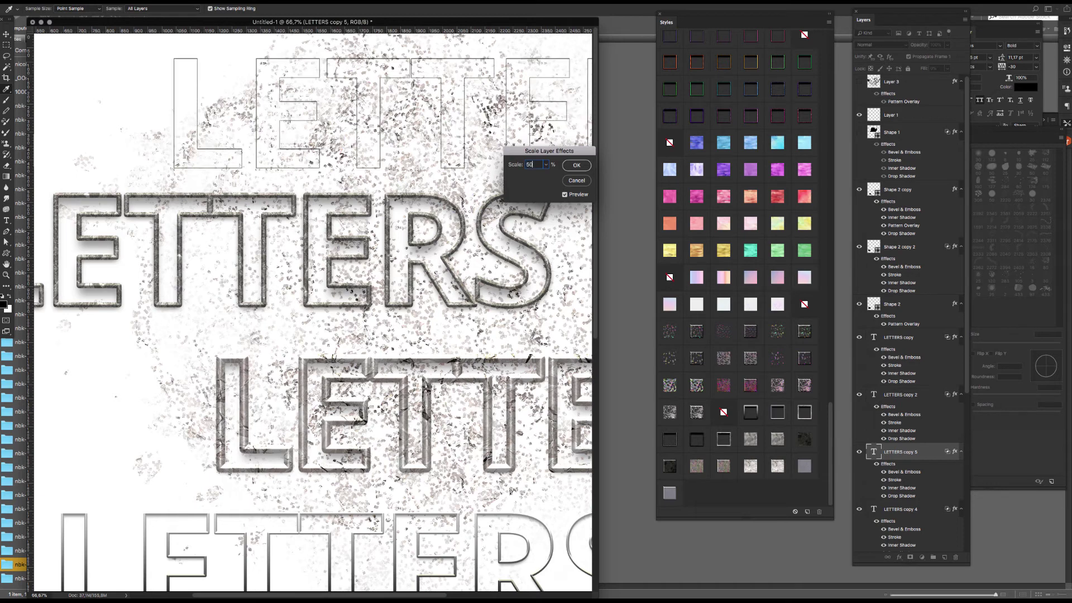
key("Return")
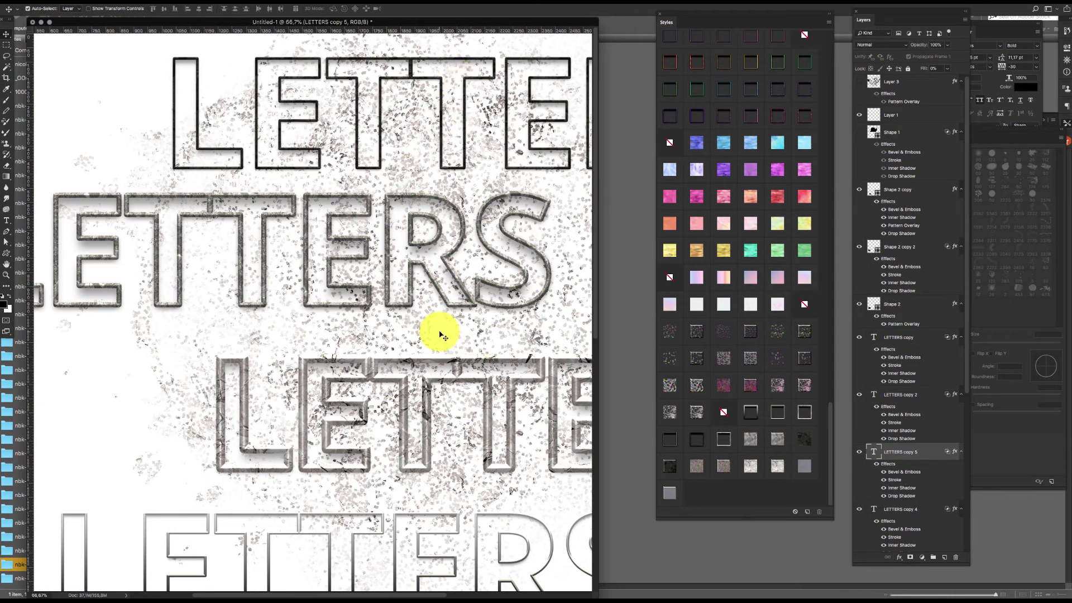
Step: Duplicate the LETTERS copy 5 layer and replace the lower duplicate's outline with a purple painted texture style as a fill
left_click_drag(924, 455, 944, 557)
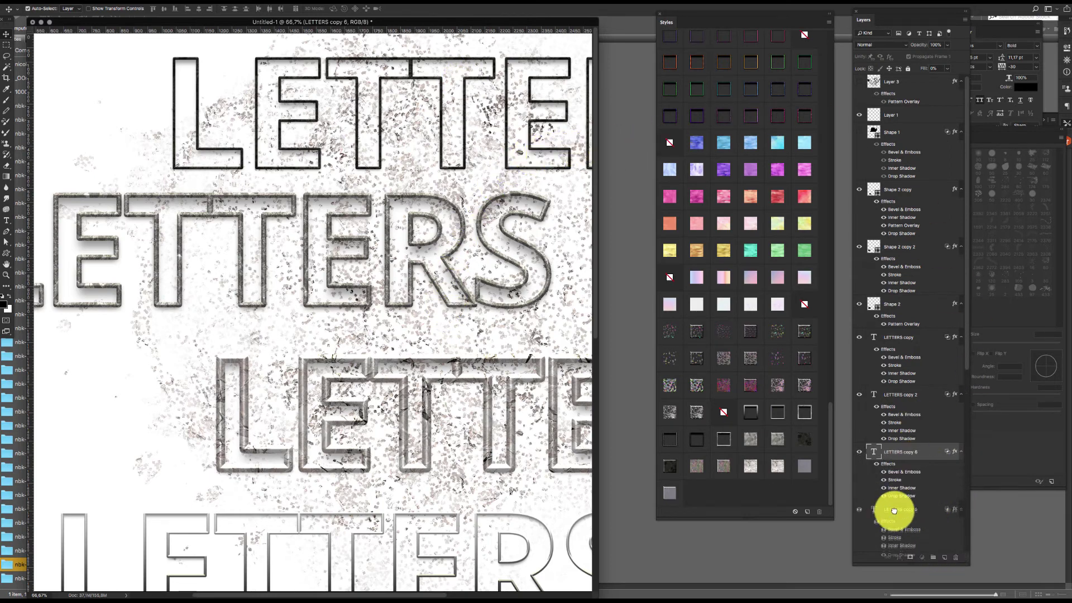
left_click(750, 302)
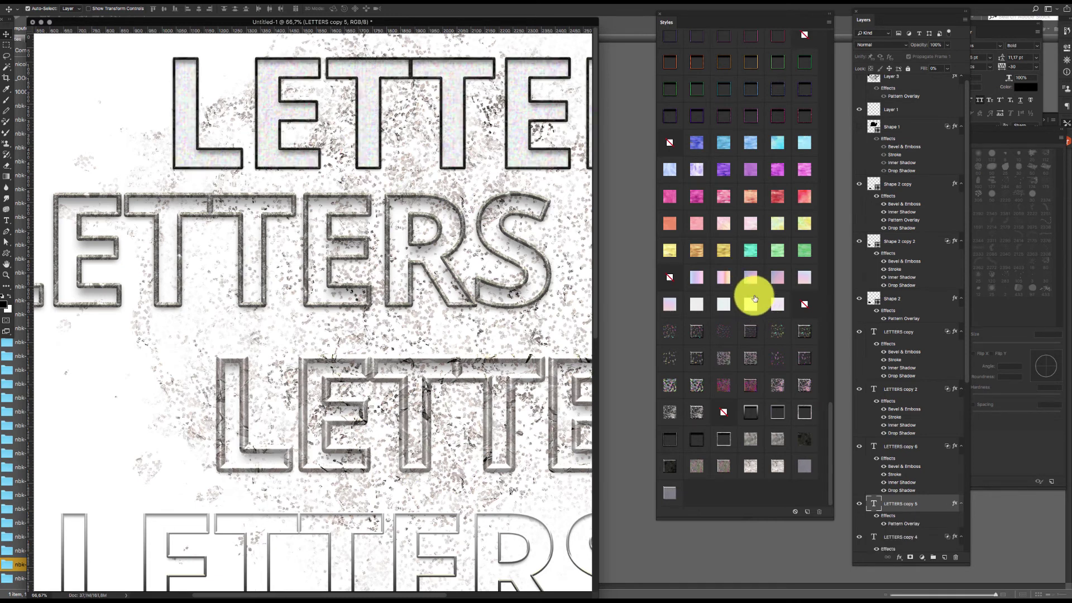
left_click(724, 170)
scroll(407, 246, "right", 5)
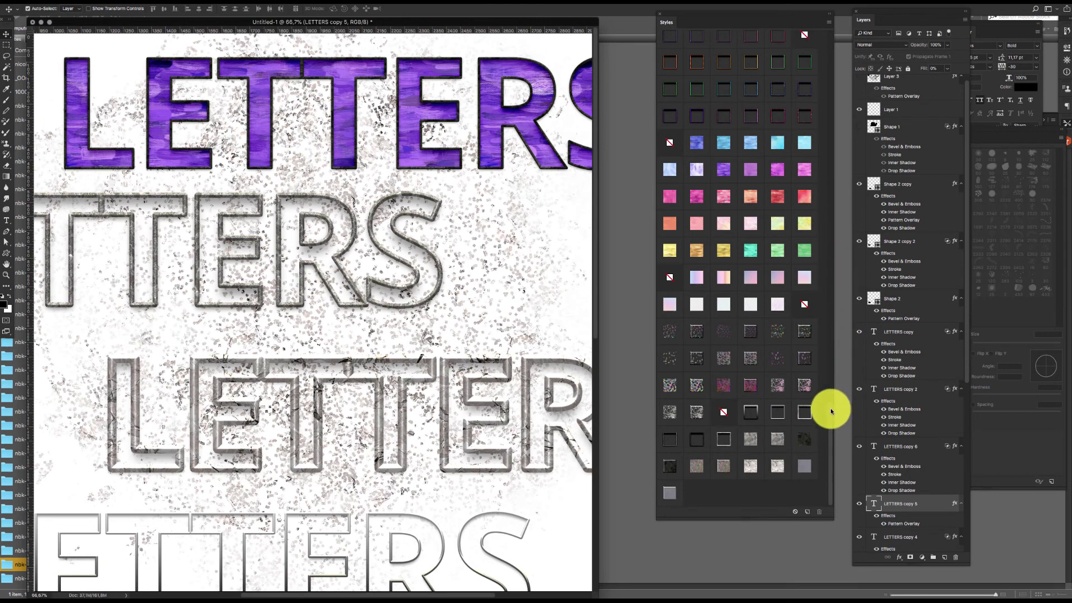
Step: Try the brown corrugated cardboard style and the pale cracked texture style as fills on LETTERS copy 5
scroll(826, 391, "up", 6)
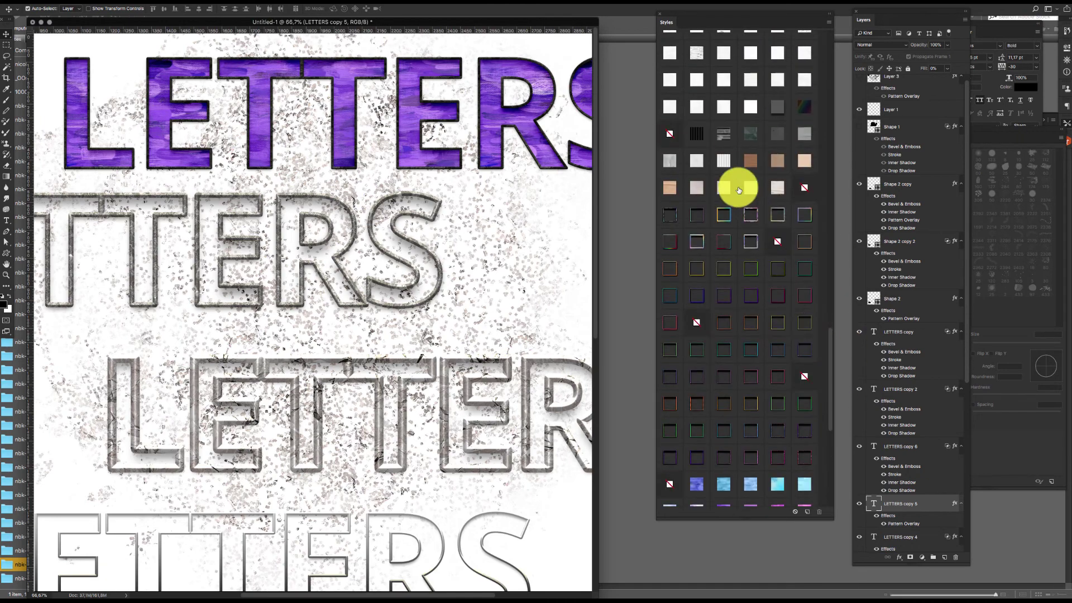
left_click(763, 162)
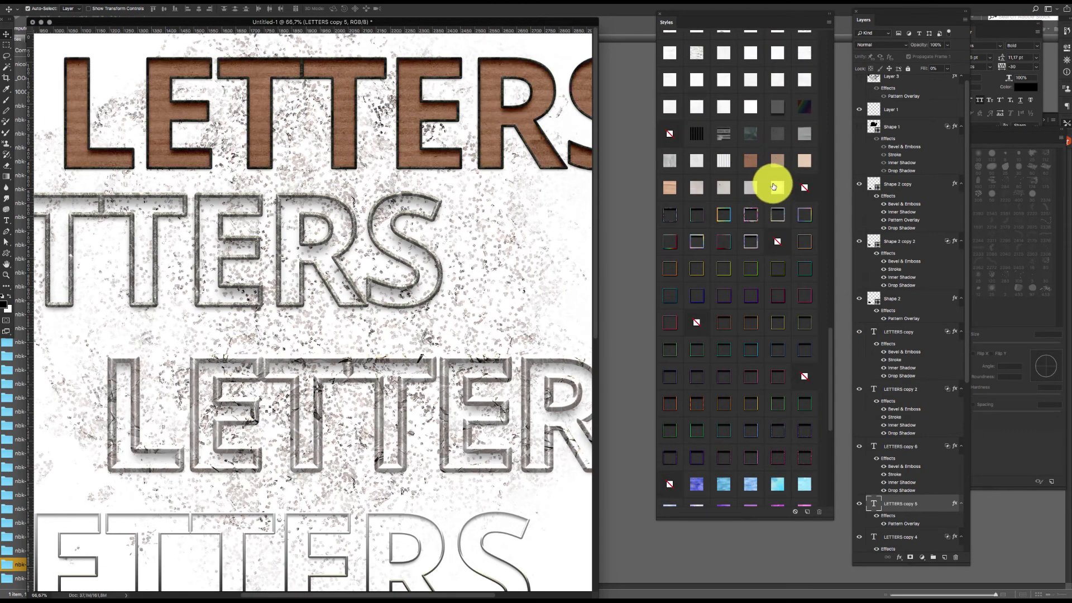
left_click(774, 187)
scroll(831, 347, "down", 1)
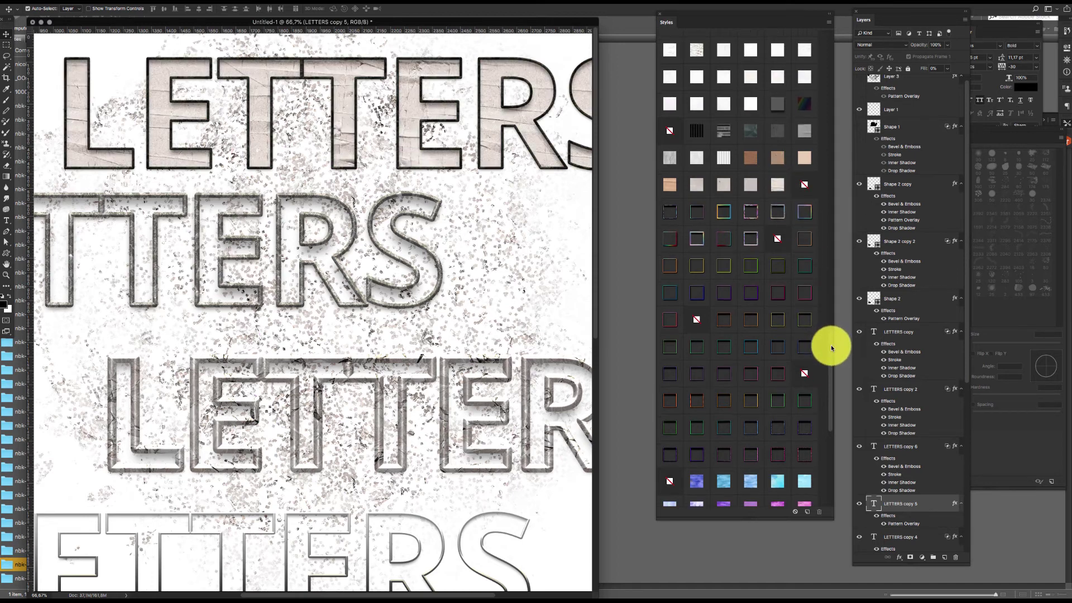
Step: Fill the LETTERS copy 5 text inside the black outline with the flat dark gray silver texture style
scroll(831, 347, "down", 6)
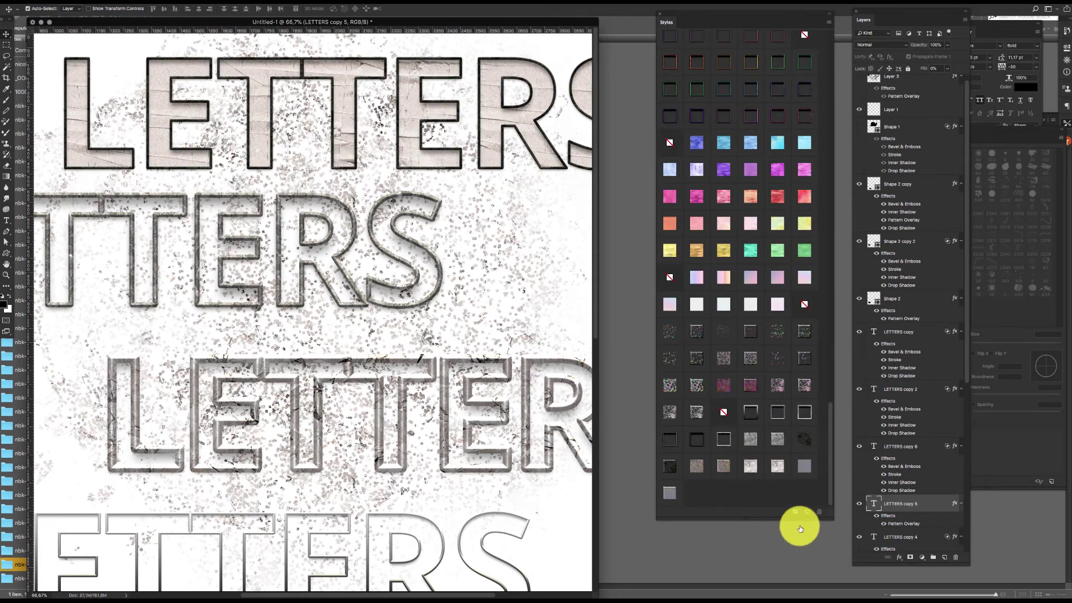
left_click(758, 441)
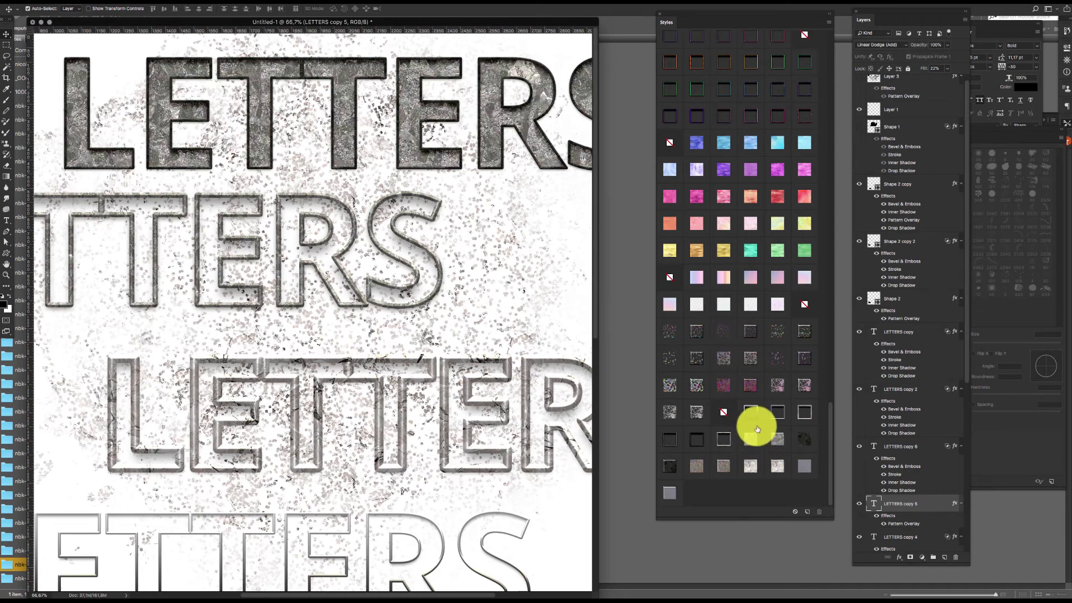
left_click_drag(407, 108, 531, 239)
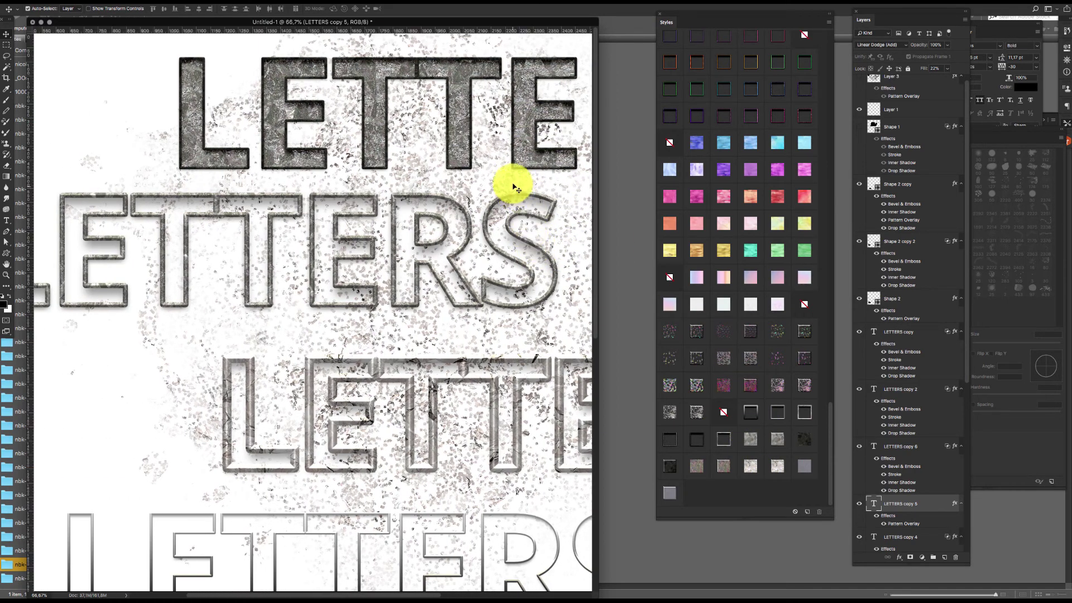
left_click_drag(535, 155, 491, 203)
key("super+r")
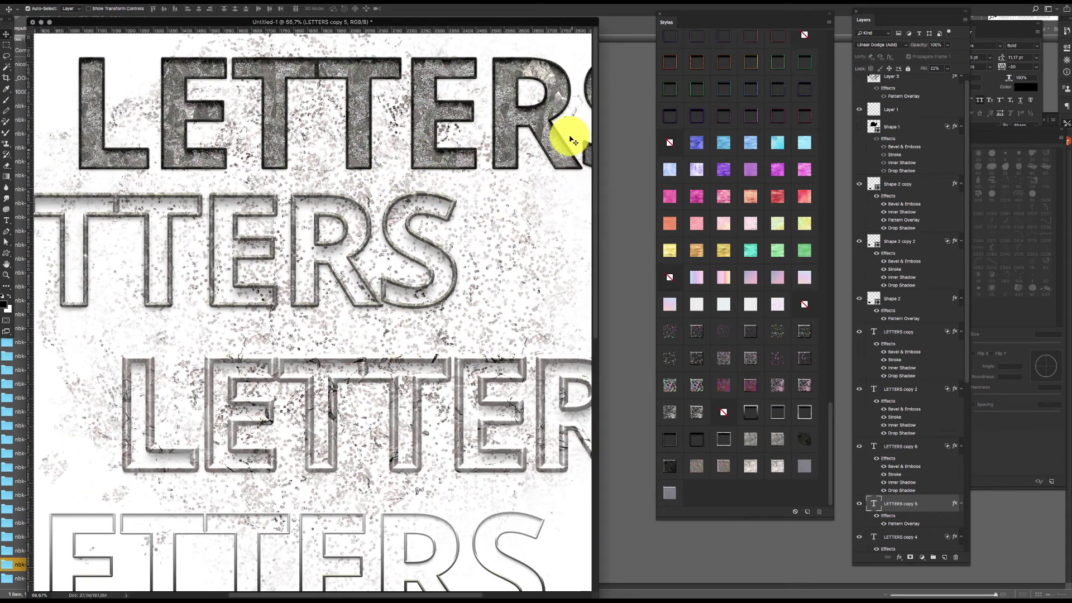
Step: Apply the flat dark gray silver texture style to the second-lowest LETTERS text
left_click_drag(443, 451, 431, 232)
key("super+r")
key("super+r")
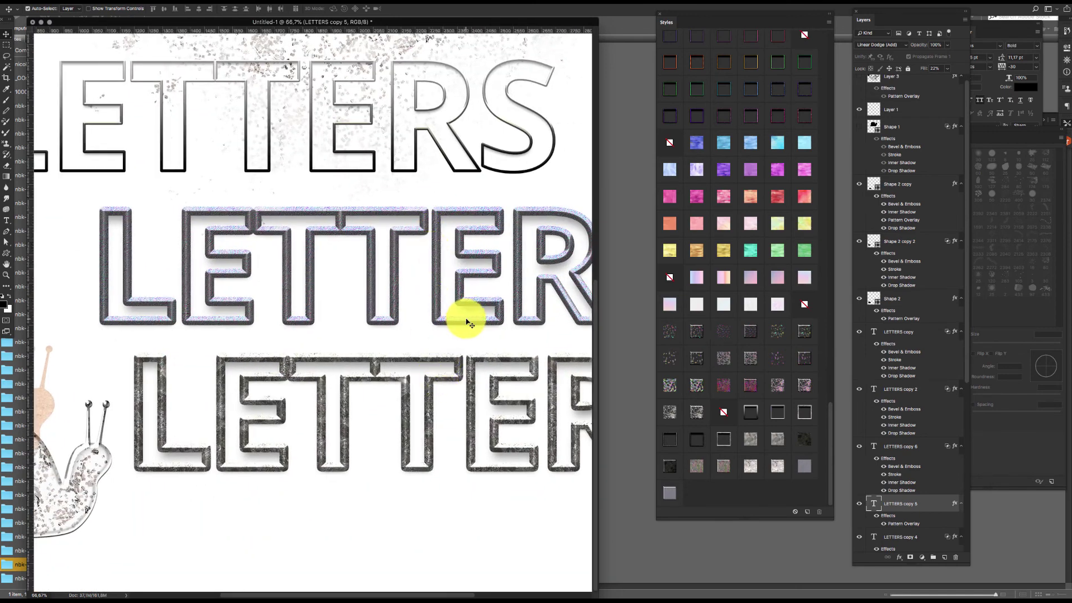
left_click(468, 323)
left_click(749, 437)
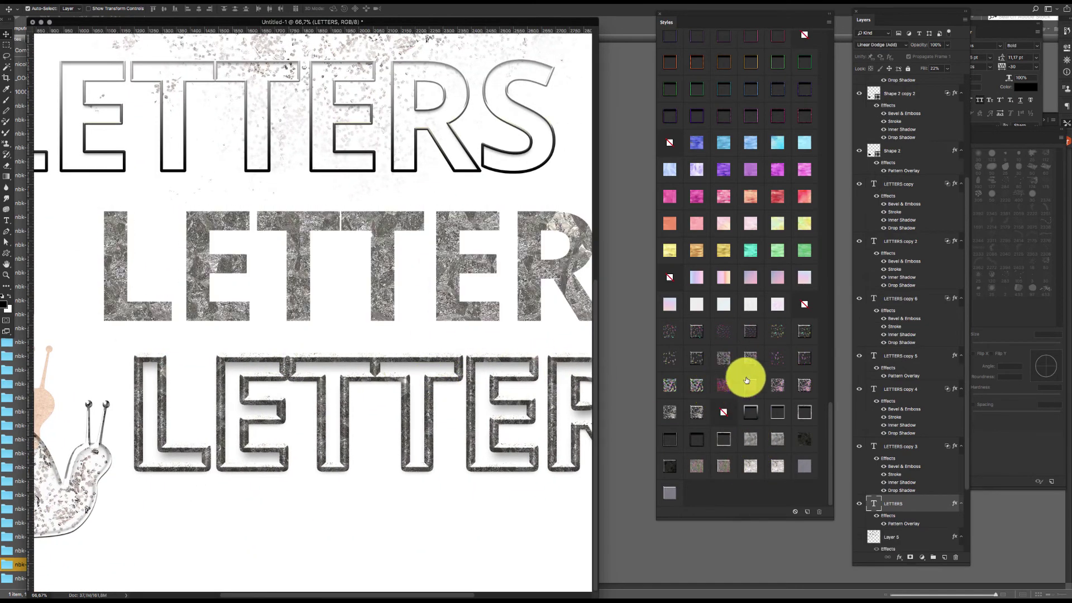
Step: Apply the beveled dark gray silver texture style to the bottom LETTERS copy text and nudge it slightly
left_click(537, 368)
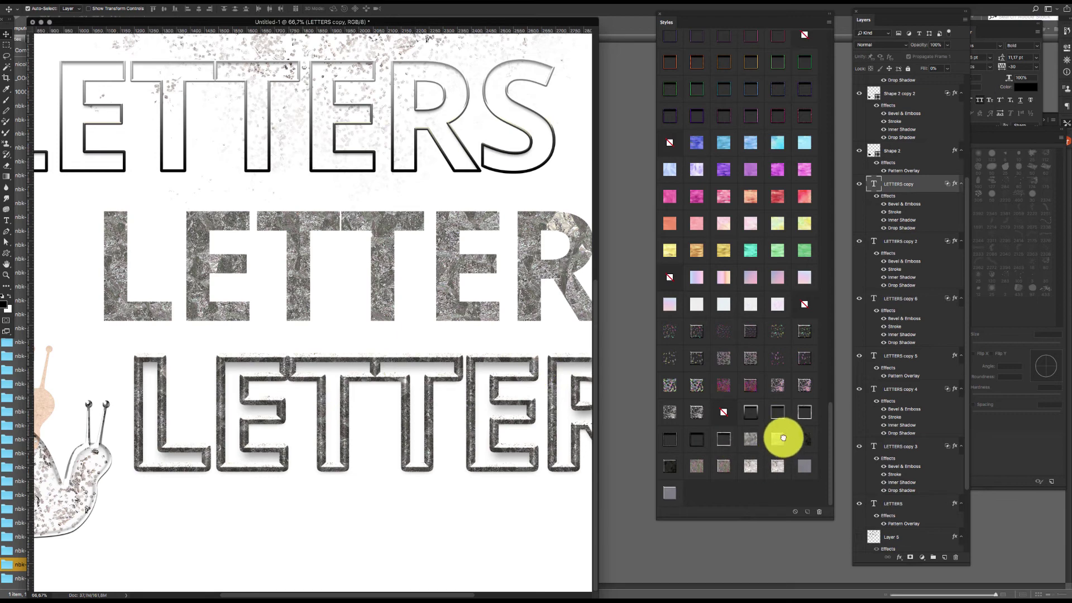
left_click(759, 418)
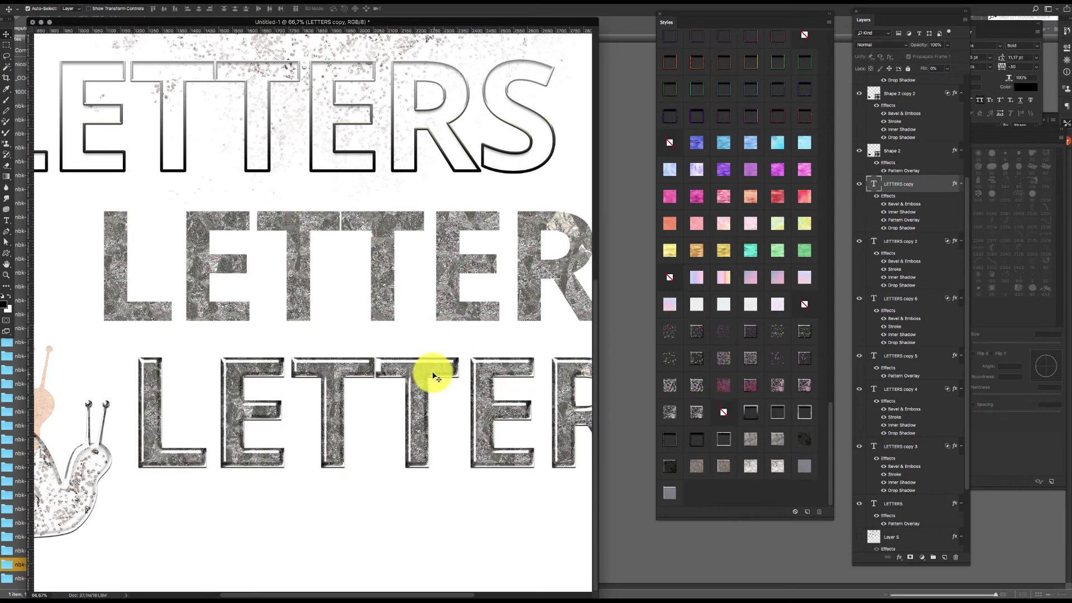
mouse_move(431, 382)
left_mouse_down()
mouse_move(426, 352)
mouse_move(430, 370)
left_mouse_up()
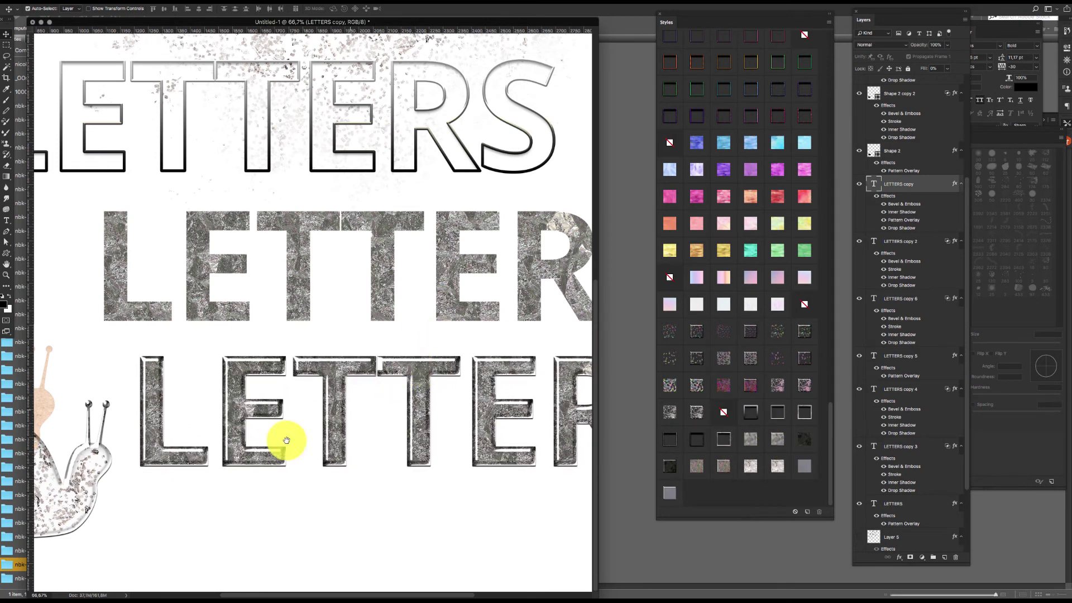
Step: Apply the beveled dark gray silver texture style to the glitter-filled front snail
left_click_drag(287, 438, 493, 440)
key("super+r")
left_click(291, 520)
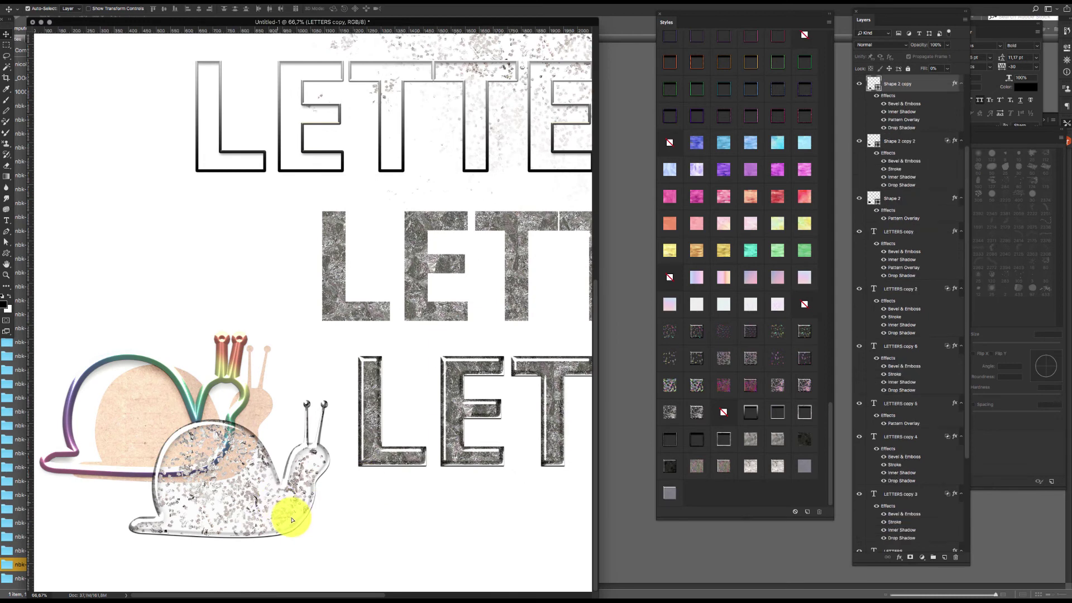
left_click(780, 440)
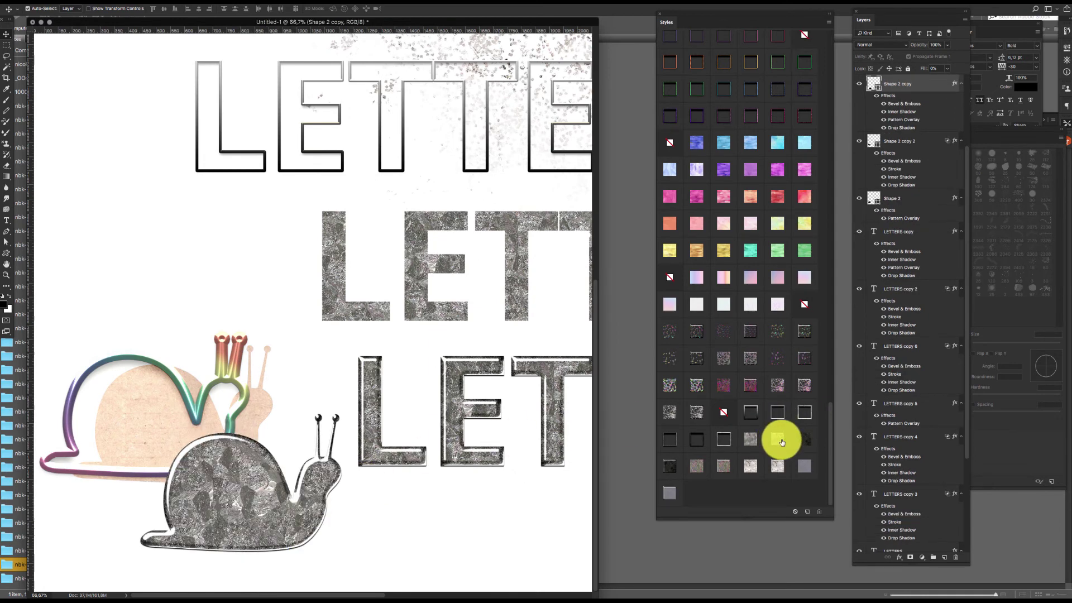
Step: Delete the rainbow-outlined and cardboard snail shapes behind the gray textured snail, and move the remaining snail up and left
left_click(149, 397)
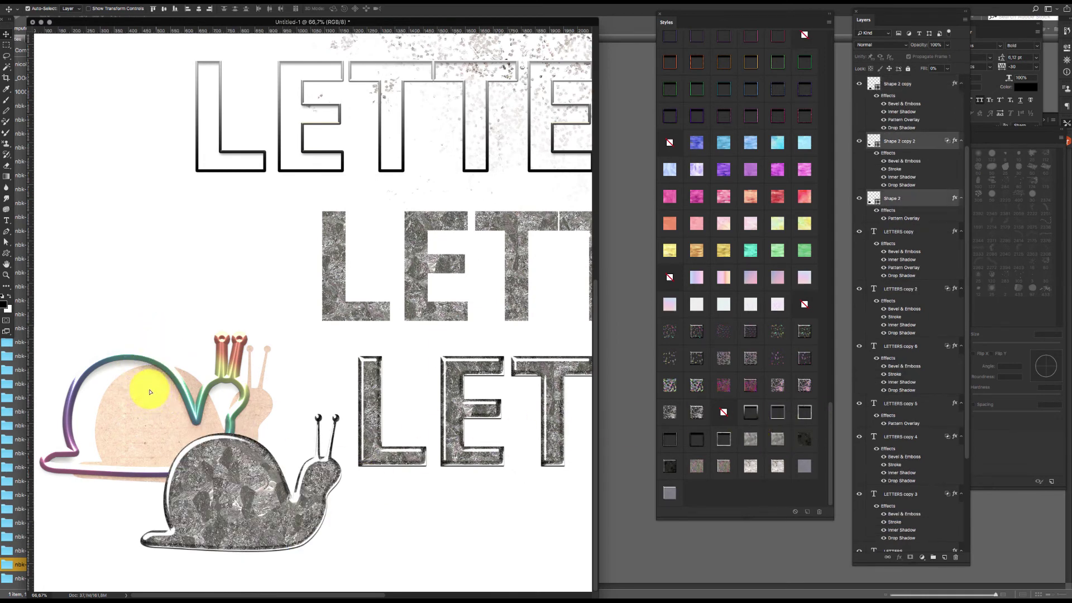
left_click_drag(135, 340, 136, 340)
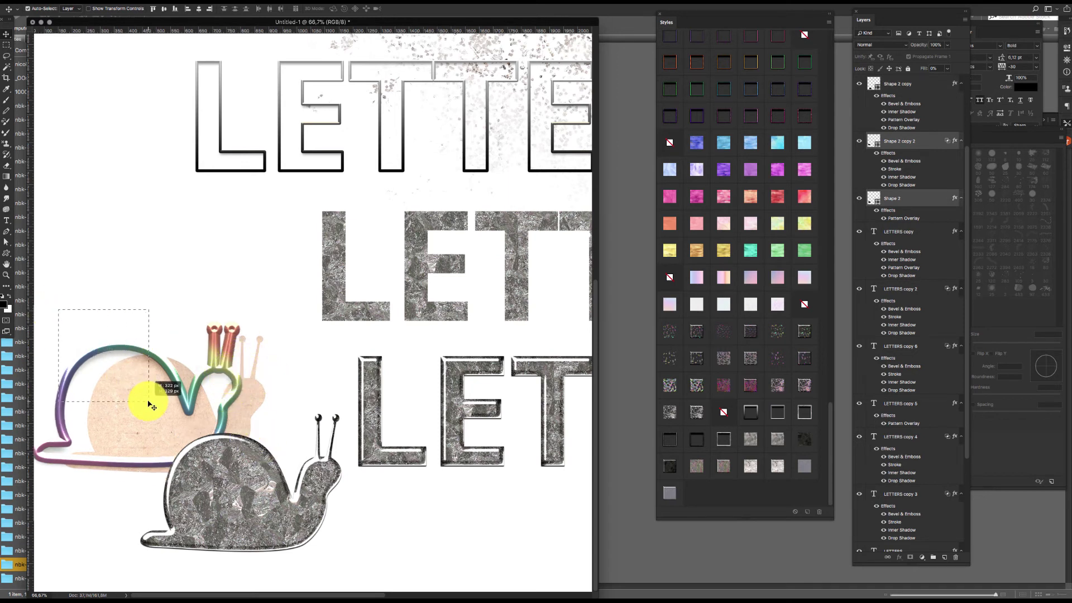
left_click_drag(144, 366, 132, 311)
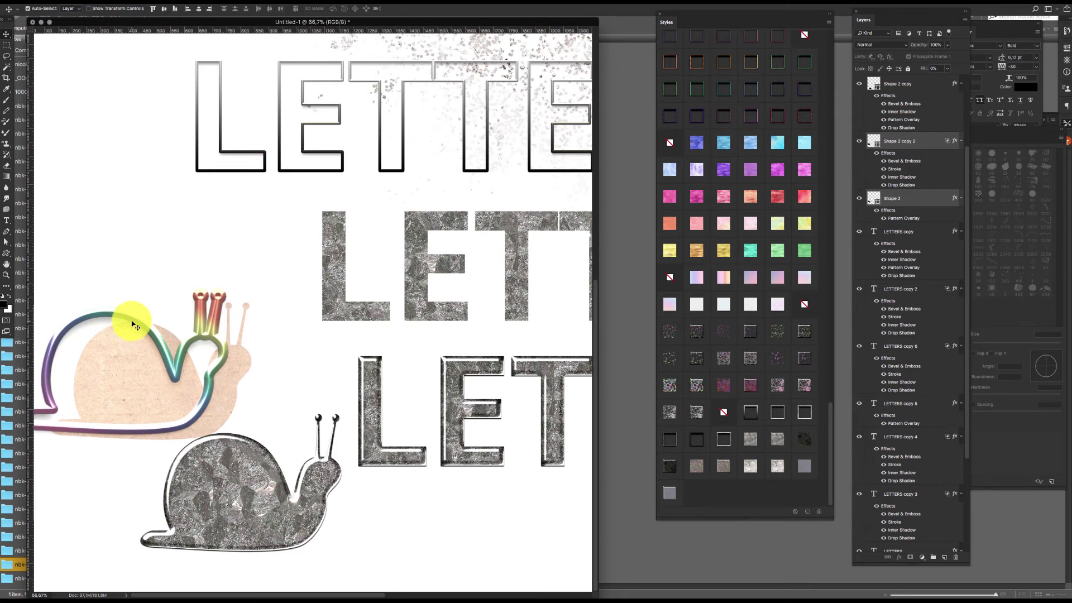
key("Delete")
left_click_drag(235, 435, 273, 375)
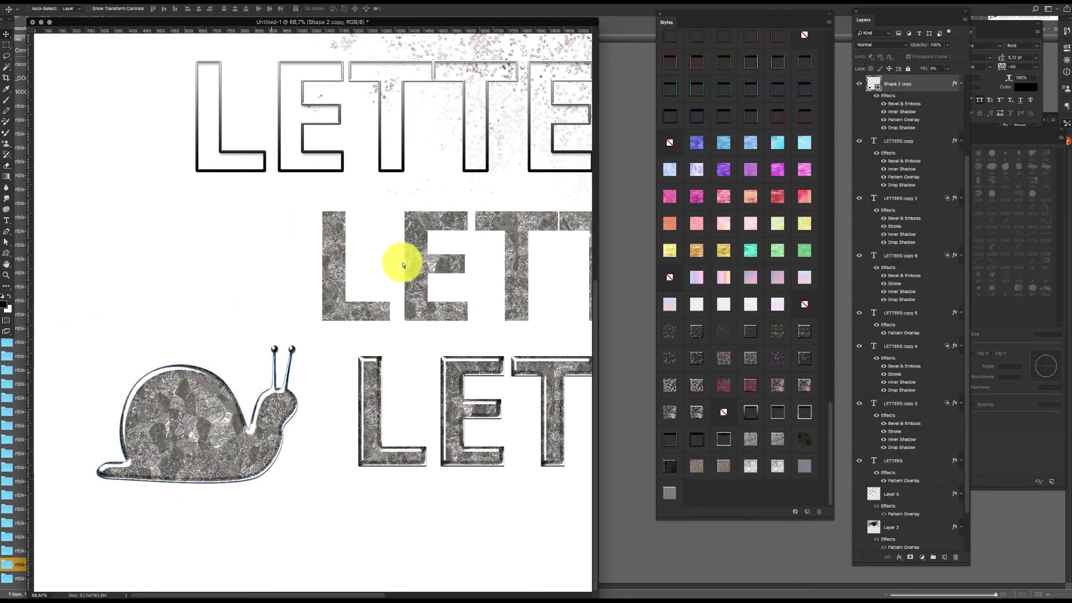
Step: Apply the flat dark gray silver texture style to the watercolor artwork on Layer 4
scroll(406, 270, "down", 5)
left_click_drag(456, 164, 447, 162)
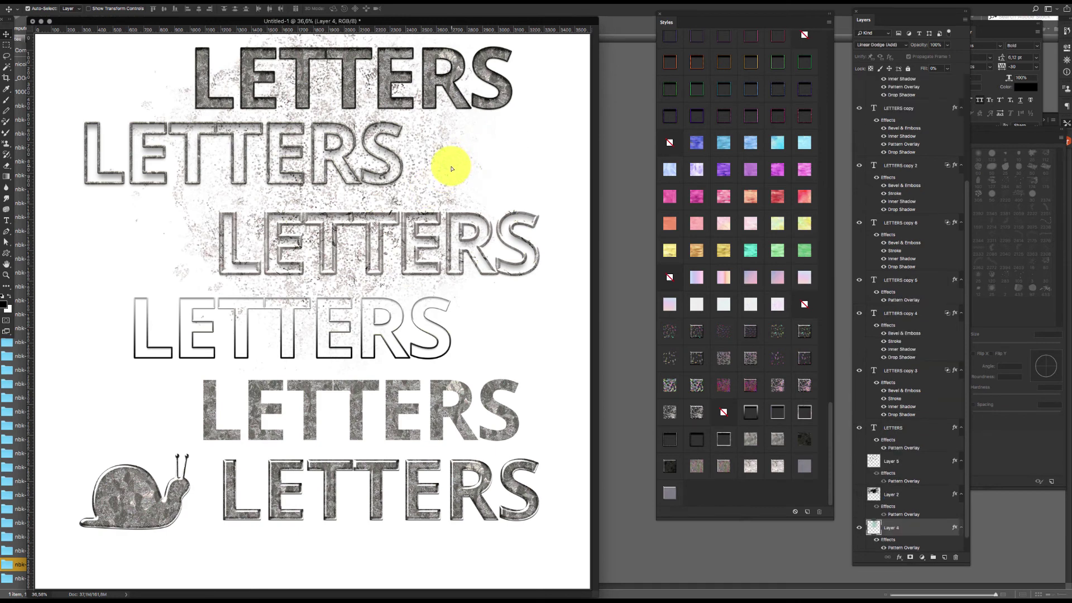
left_click(750, 438)
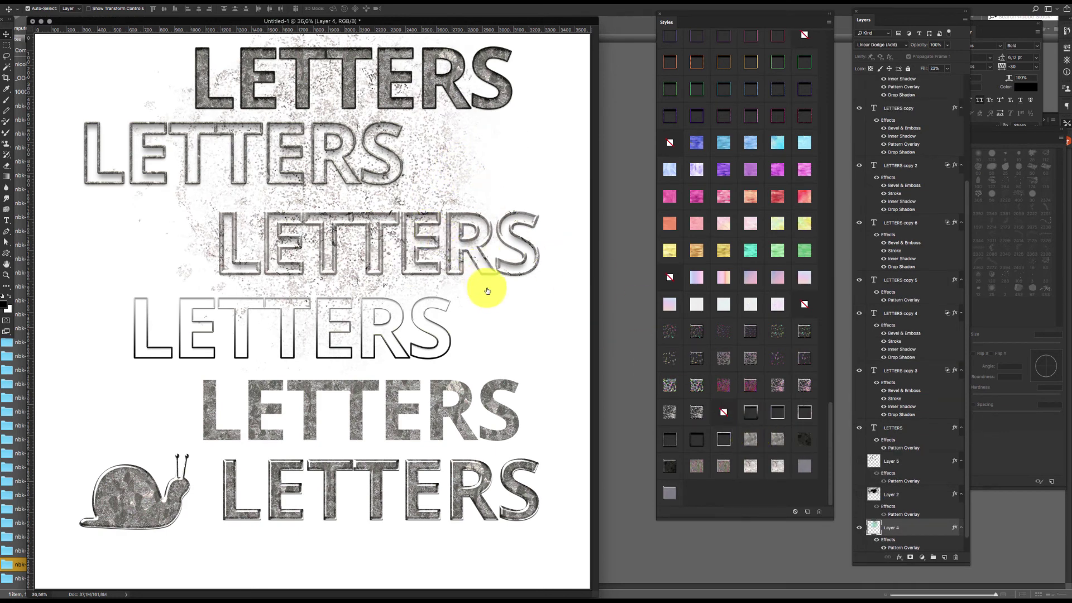
Step: Delete all LETTERS text copies above and over the watercolor artwork, keeping only the two lowest texts
left_click(510, 92)
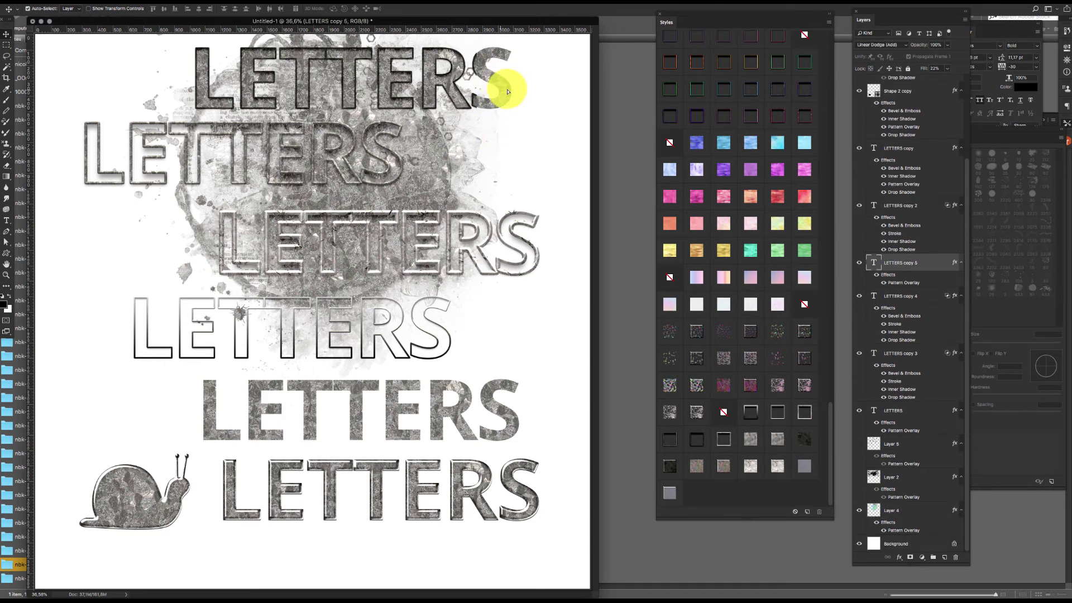
left_click(401, 177)
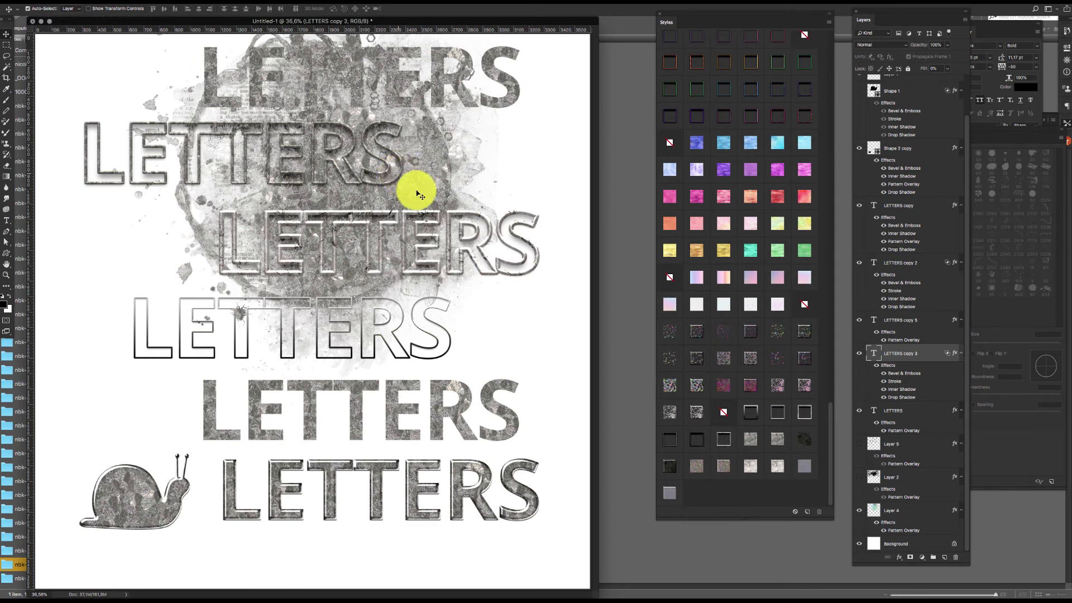
left_click_drag(418, 195, 522, 246)
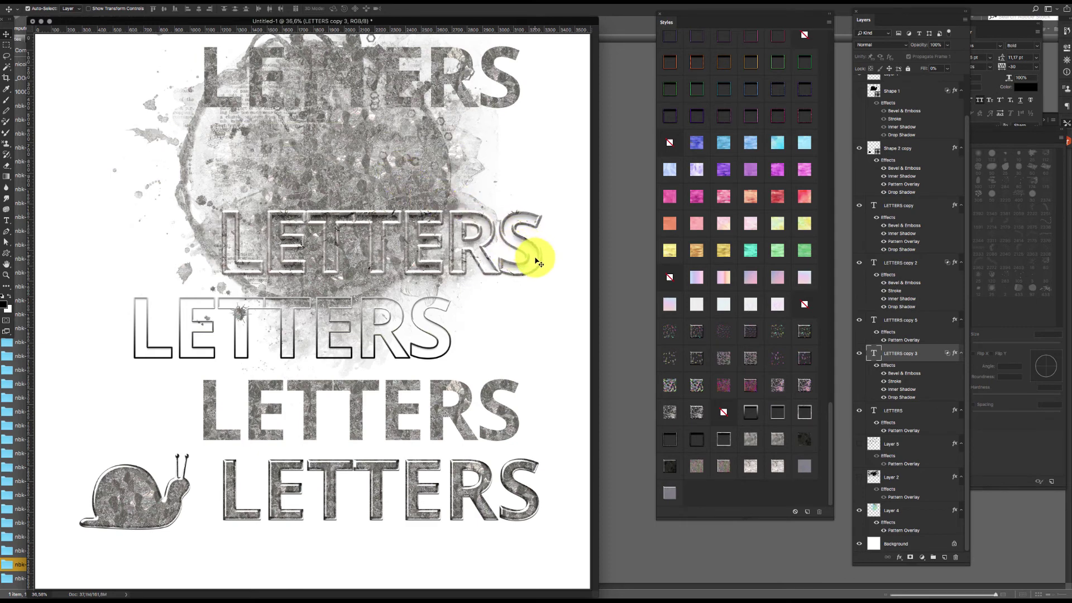
key("Delete")
left_click(447, 338)
key("Delete")
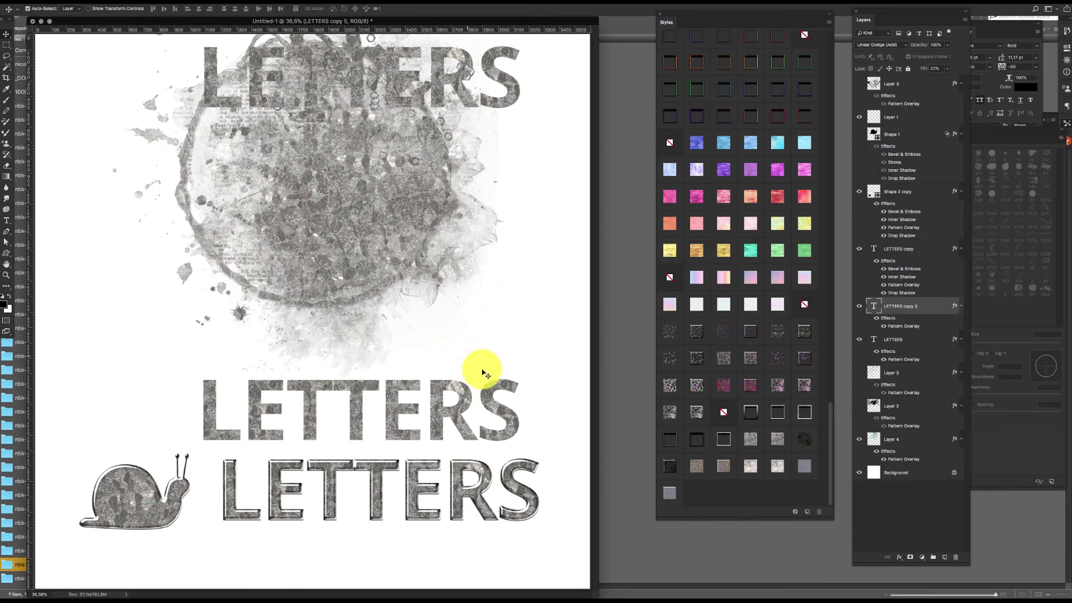
left_click_drag(508, 84, 536, 136)
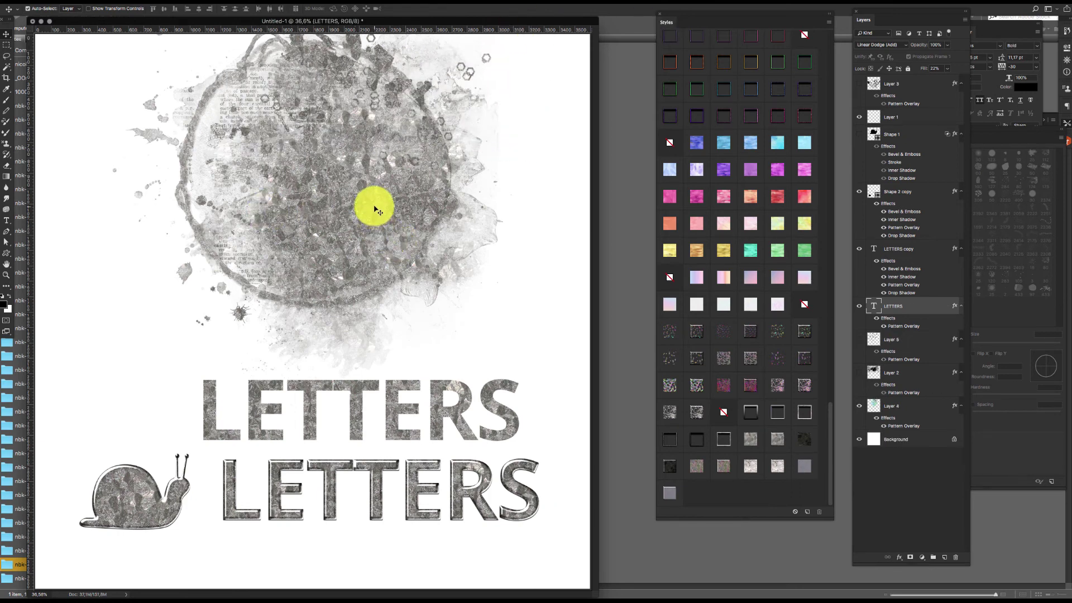
Step: Shift the watercolor artwork slightly down and nudge the two LETTERS texts and the snail slightly left
left_click_drag(375, 209, 375, 228)
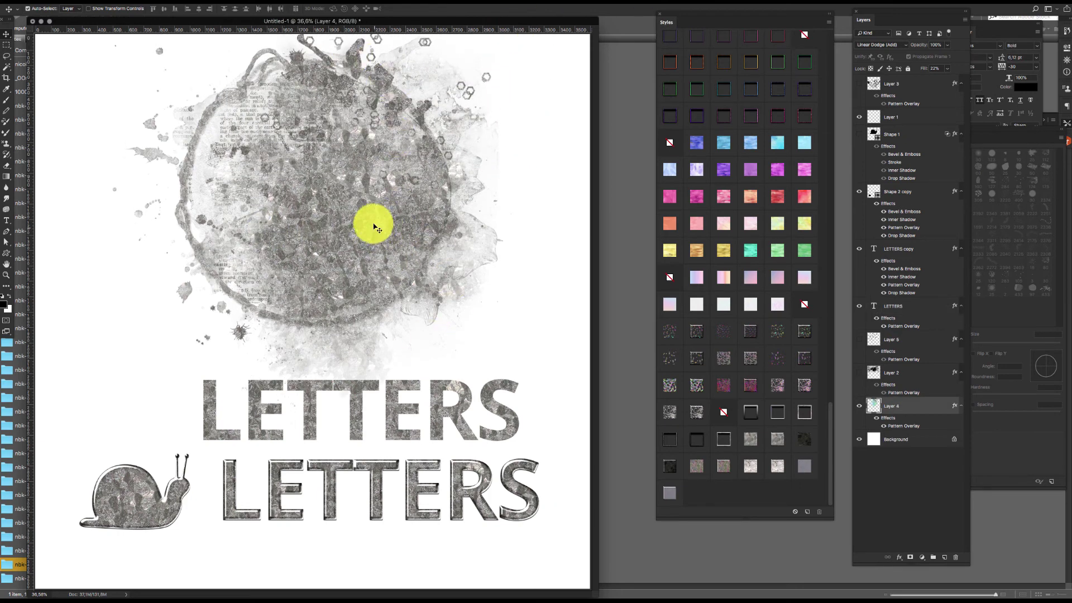
left_click_drag(509, 427, 496, 420)
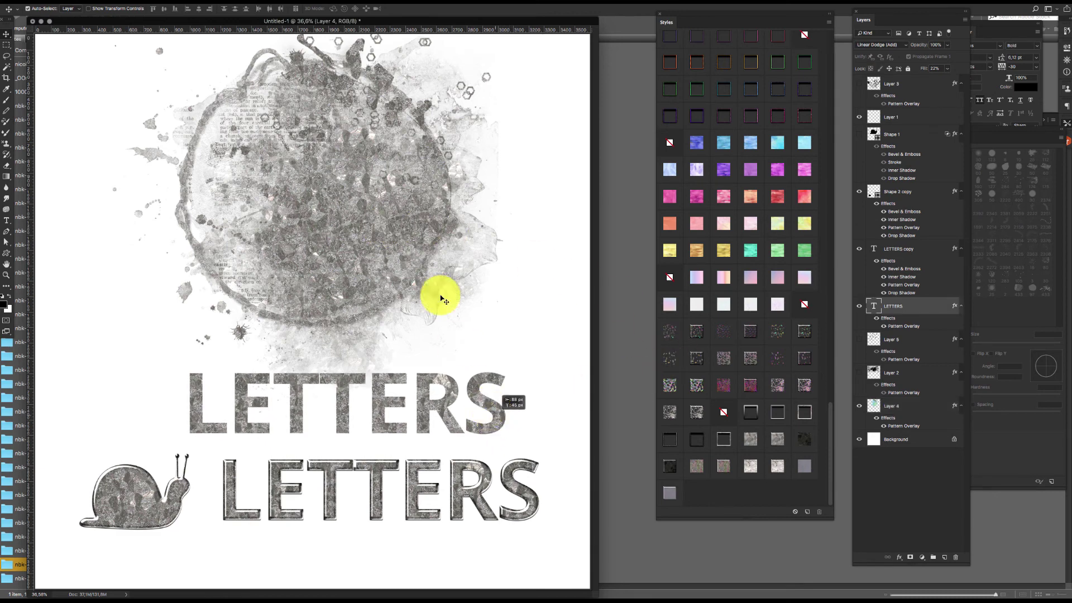
left_click_drag(160, 499, 148, 496)
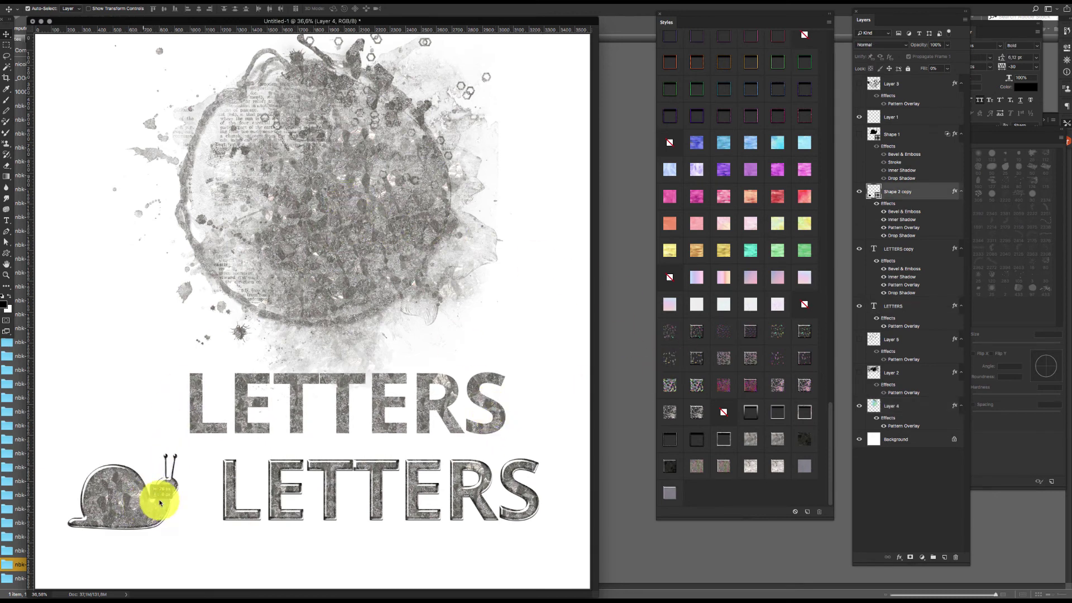
left_click_drag(463, 497, 454, 497)
left_click_drag(151, 491, 156, 490)
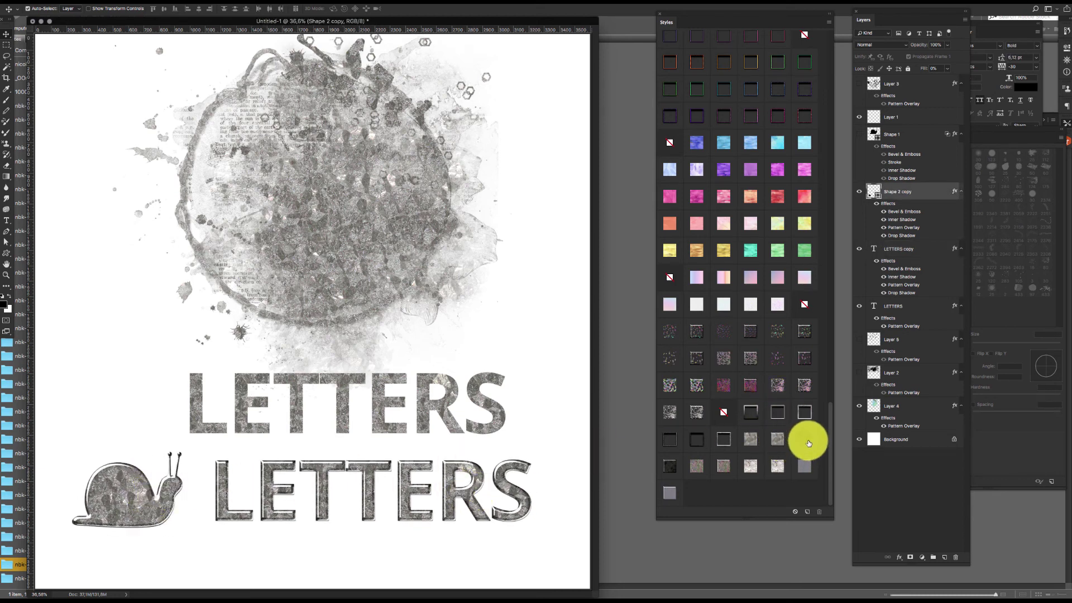
Step: Apply the flat black foil texture style to the watercolor artwork and the upper LETTERS text, and inspect its texture up close
left_click(510, 271)
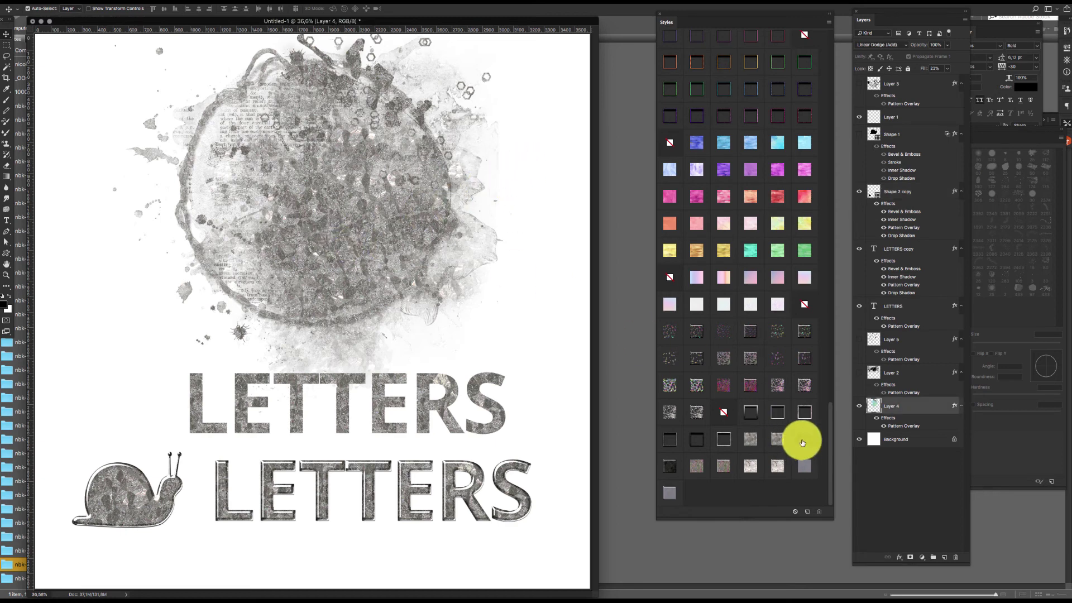
left_click(803, 442)
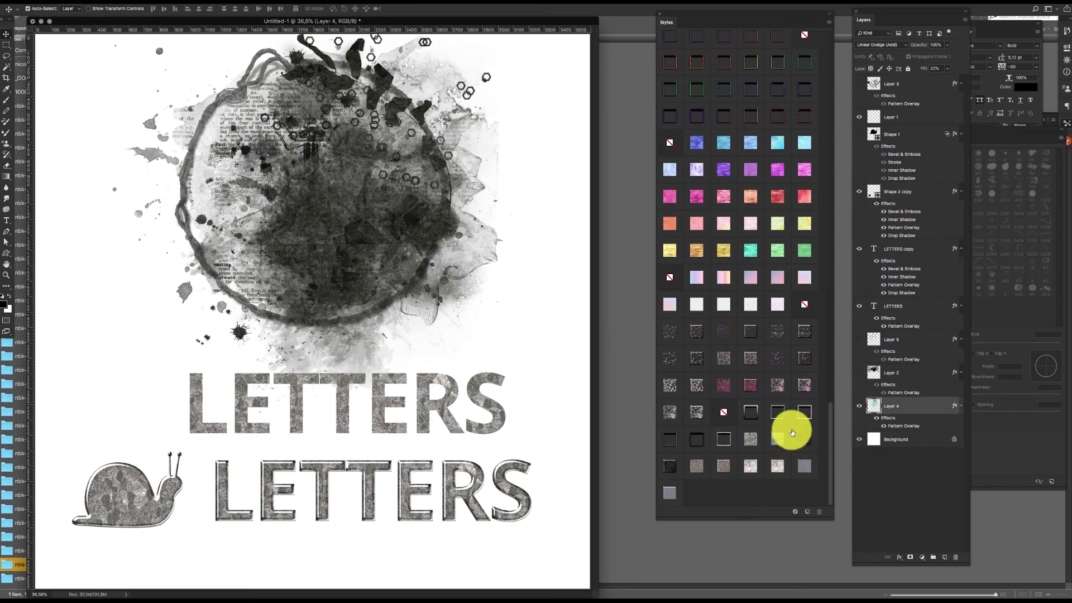
left_click(233, 413)
left_click(804, 447)
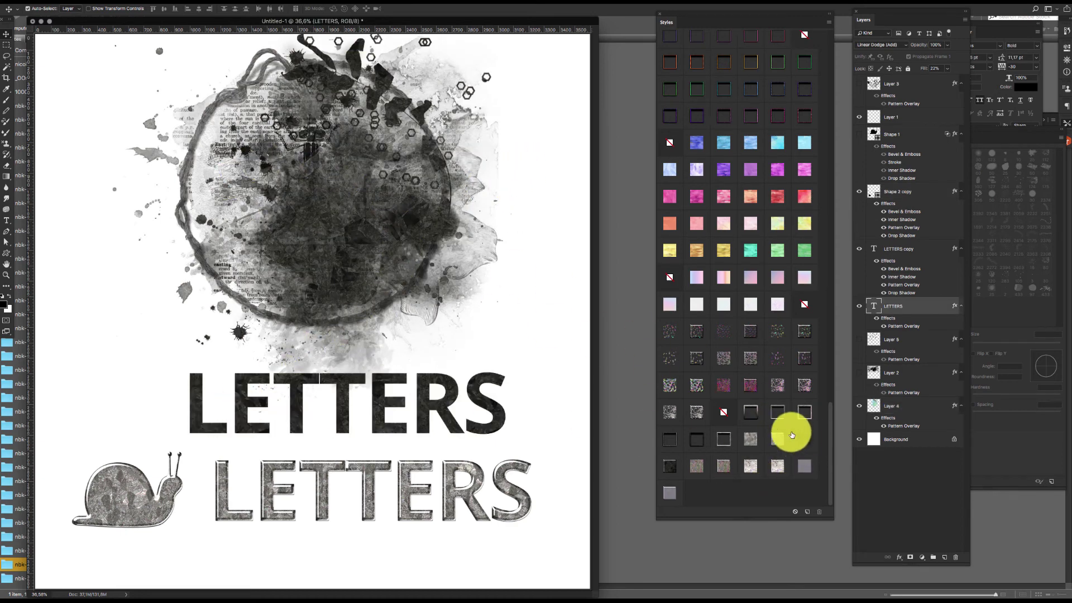
left_click_drag(394, 393, 445, 299)
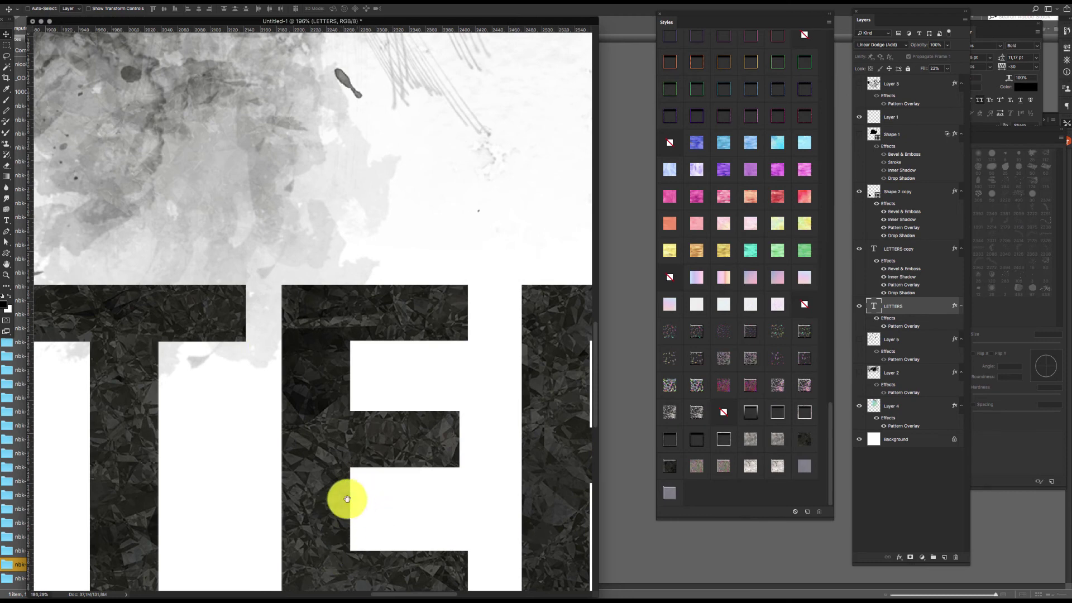
key("ctrl")
key("ctrl+0")
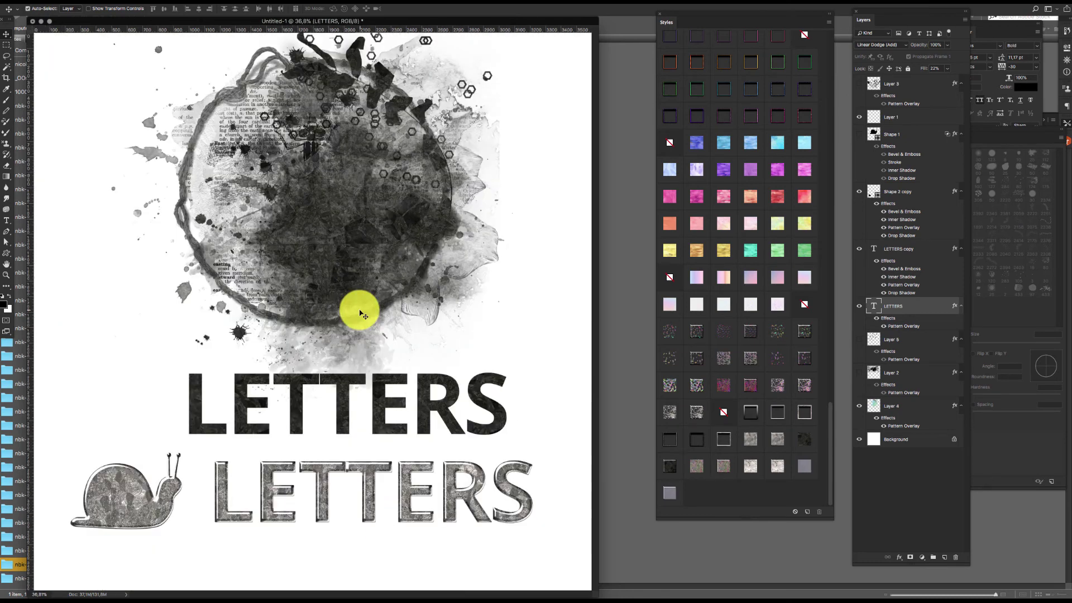
Step: Apply the beveled black foil texture style to the lower LETTERS copy text and the snail
left_click(380, 269)
left_click(505, 475)
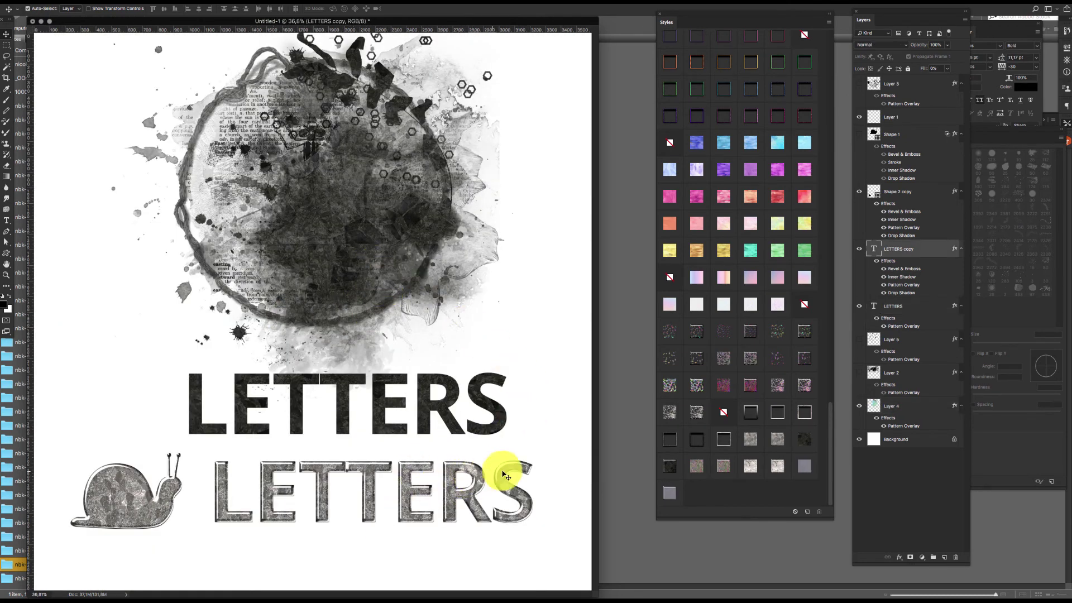
left_click(668, 464)
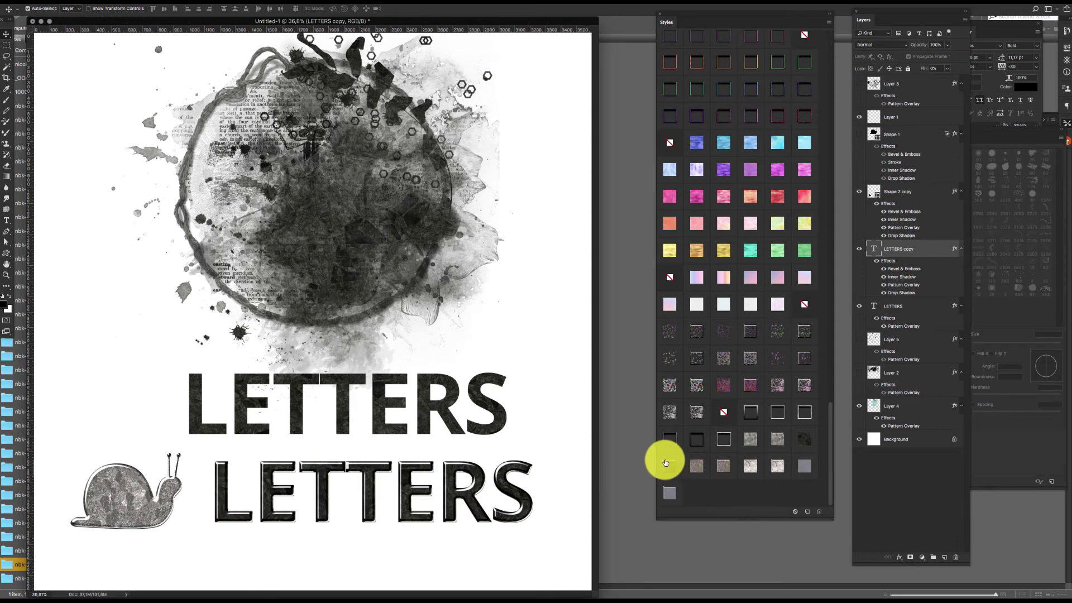
left_click(137, 491)
left_click(669, 467)
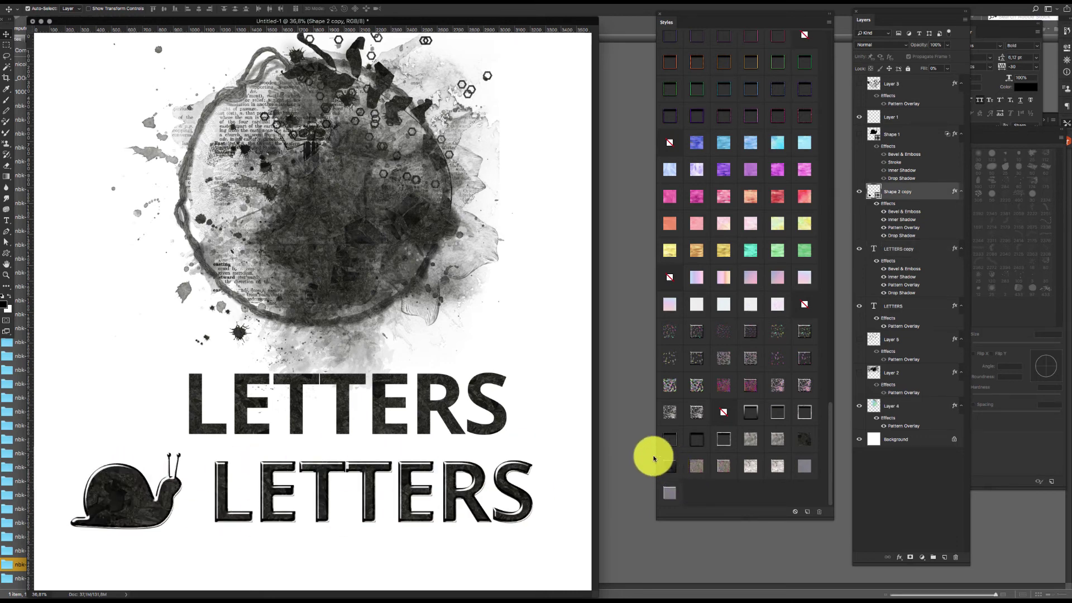
Step: Apply the flat multicolored dark glitter texture style to the watercolor artwork and the upper LETTERS text
left_click(525, 148)
left_click(696, 464)
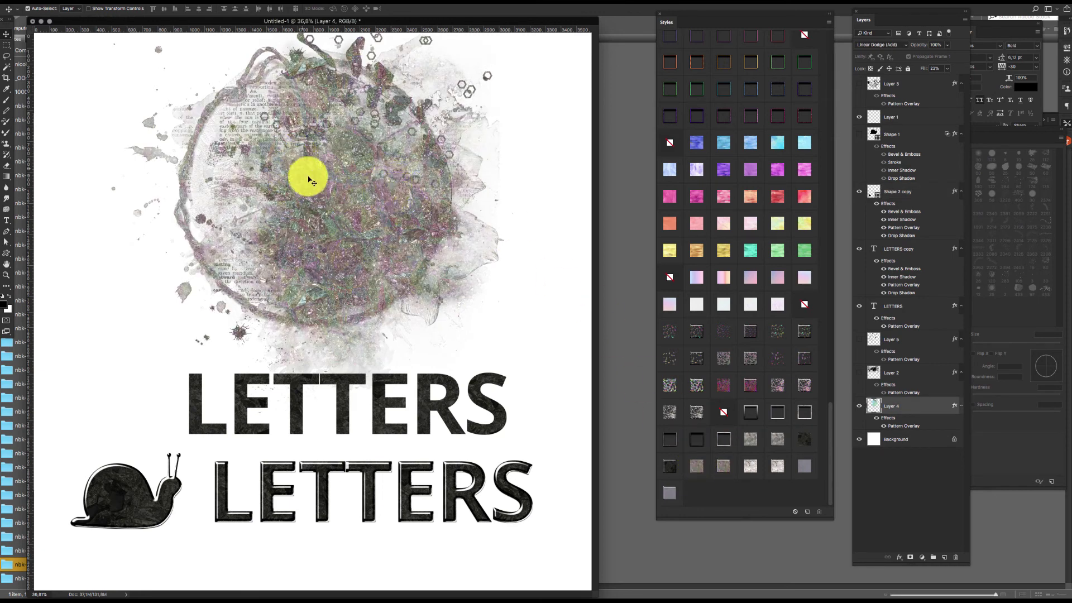
left_click(497, 417)
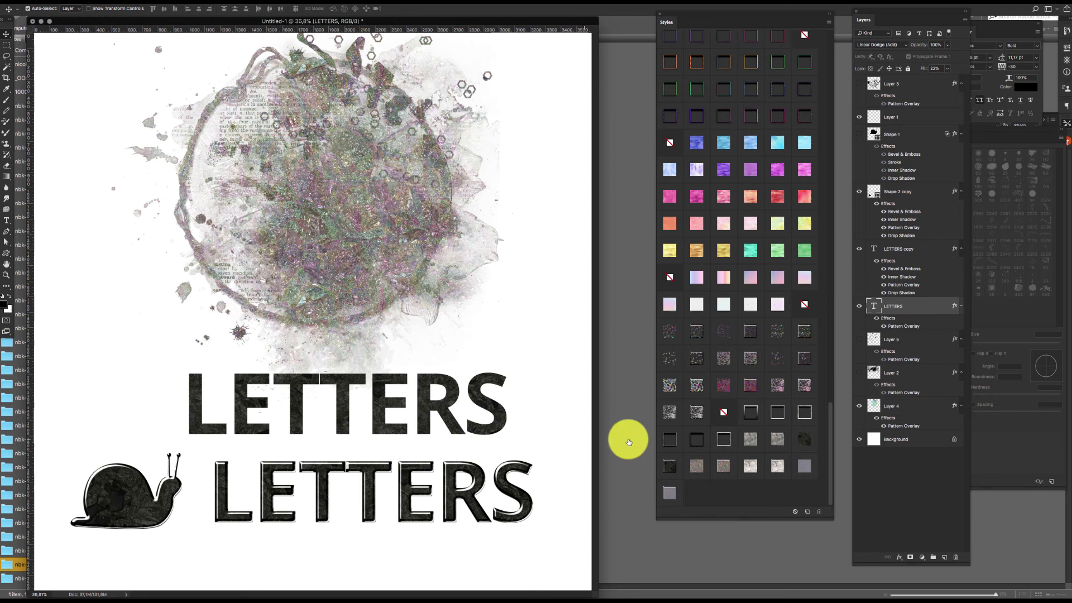
left_click(696, 467)
Step: Apply the beveled multicolored dark glitter texture style to the lower LETTERS copy text and the snail
left_click(528, 497)
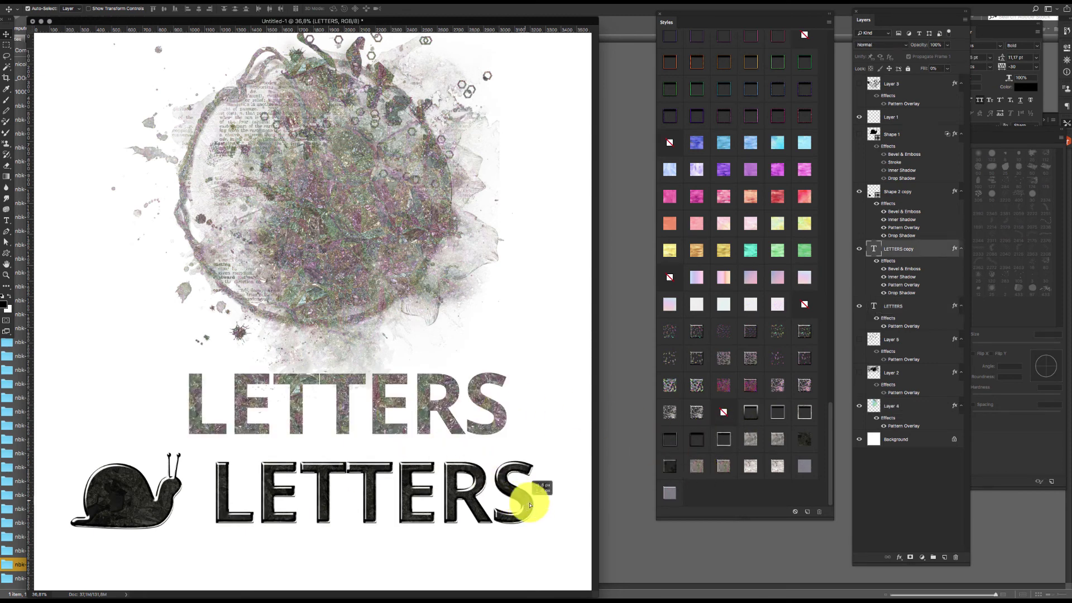
left_click(715, 464)
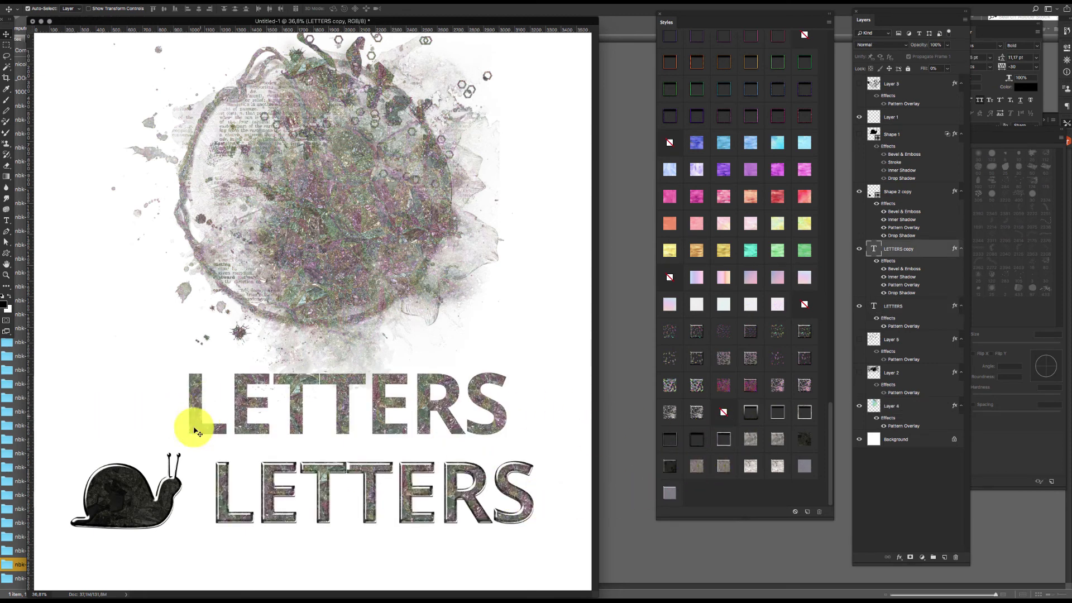
left_click(237, 483)
left_click(723, 462)
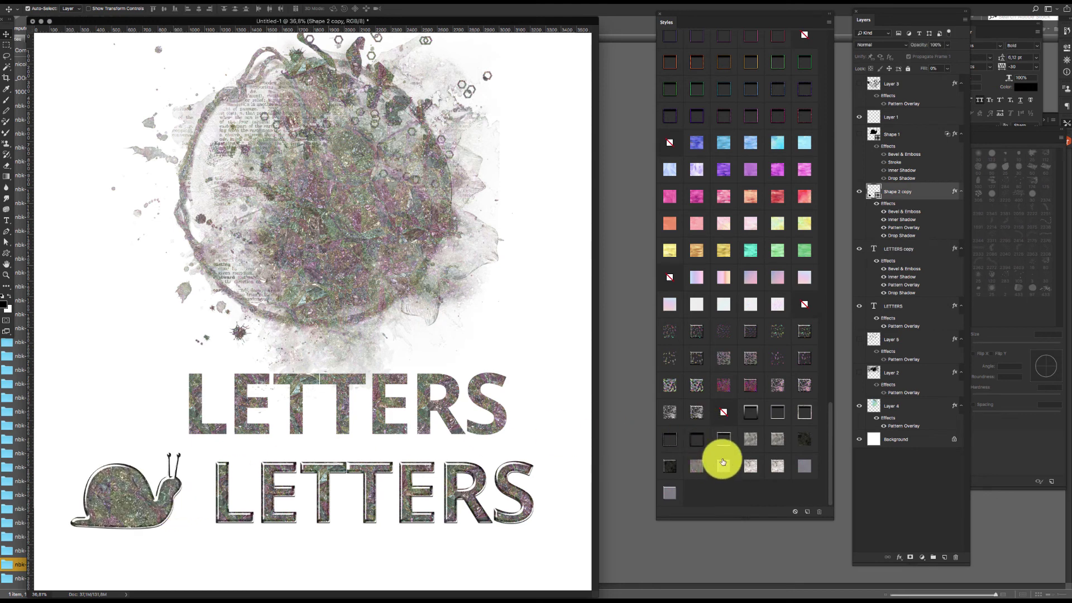
Step: Apply the flat light crumpled silver foil style to the watercolor artwork and the upper LETTERS text
left_click(519, 128)
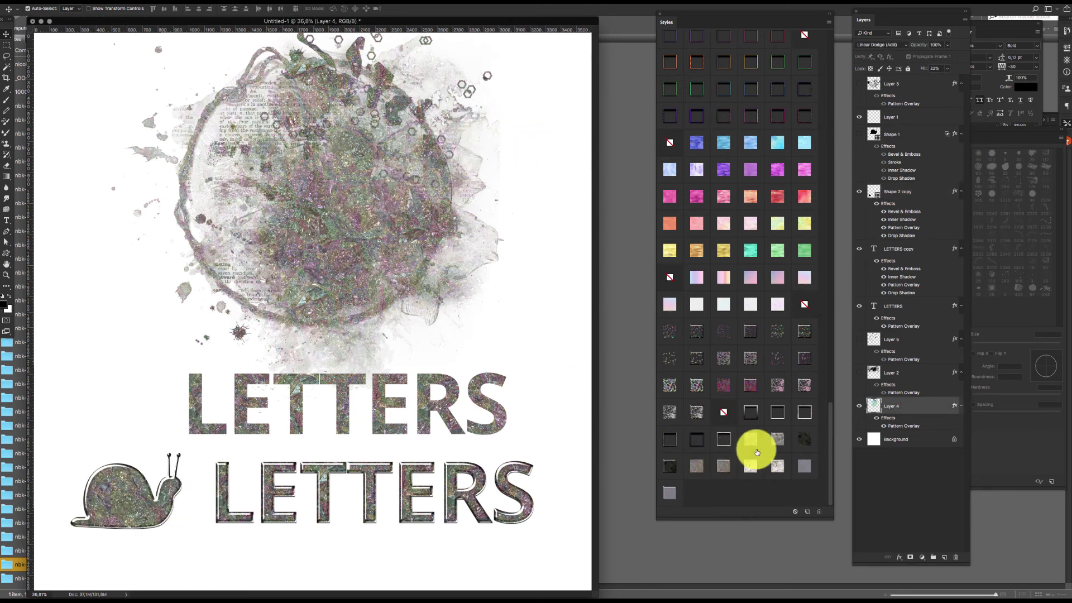
left_click(753, 469)
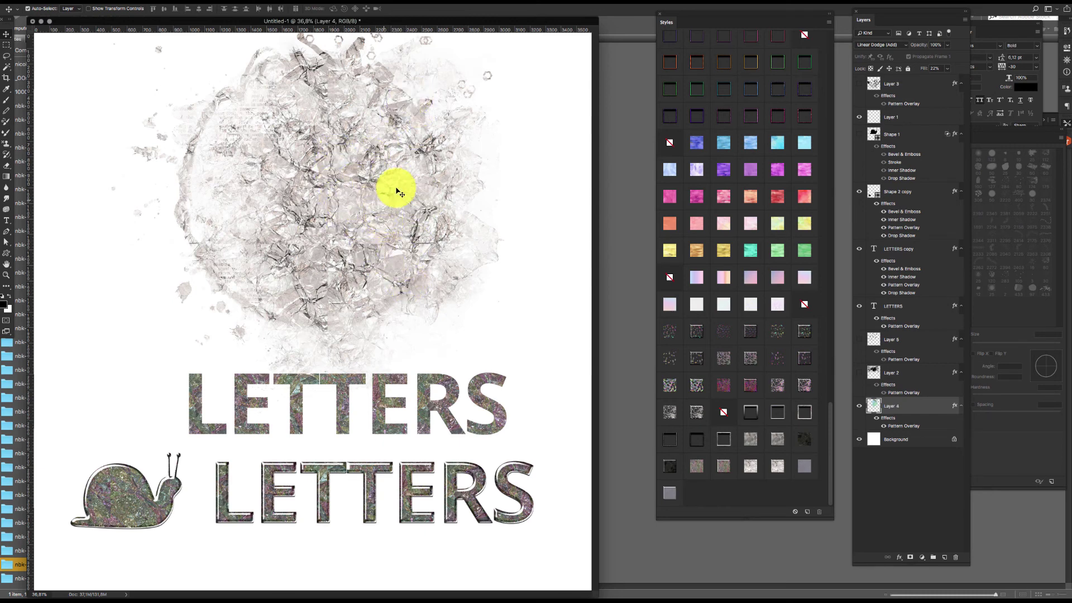
left_click_drag(485, 21, 507, 22)
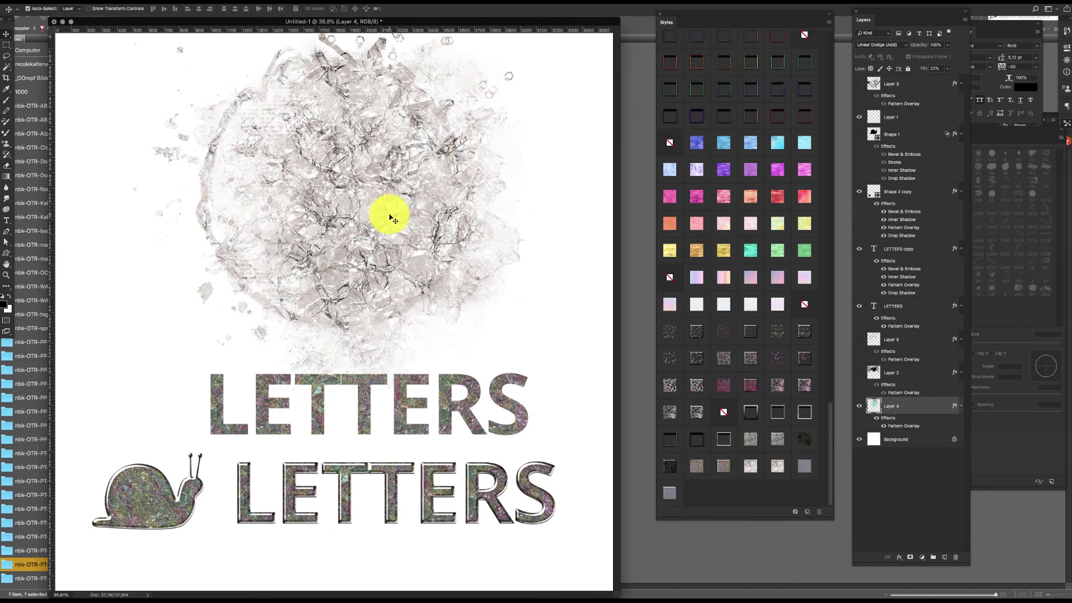
left_click(505, 409)
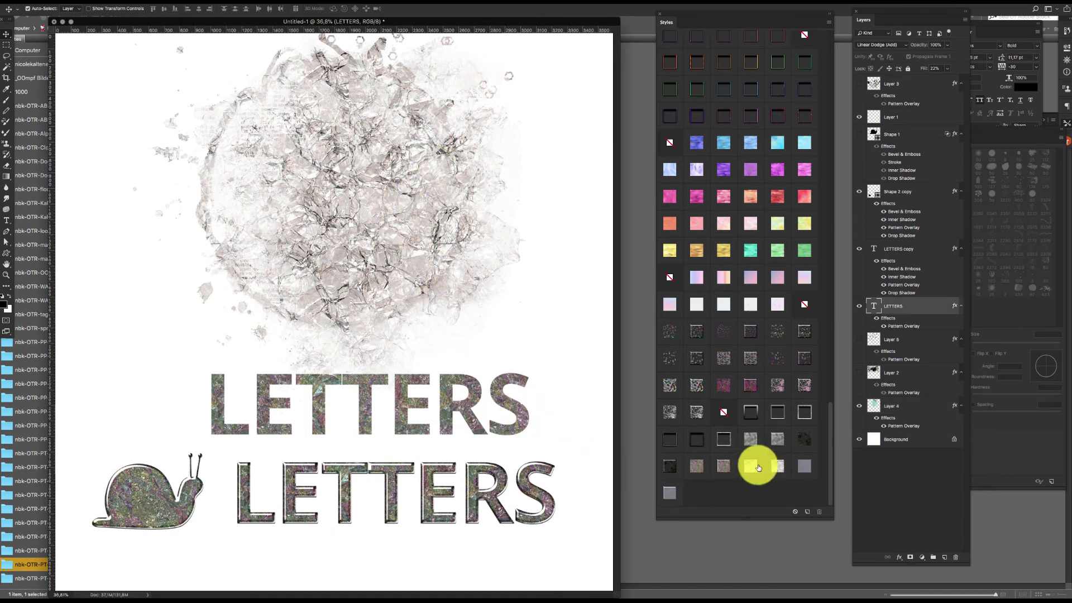
left_click(737, 459)
Step: Apply the beveled light crumpled silver foil style to the lower LETTERS copy text and the snail
left_click(547, 501)
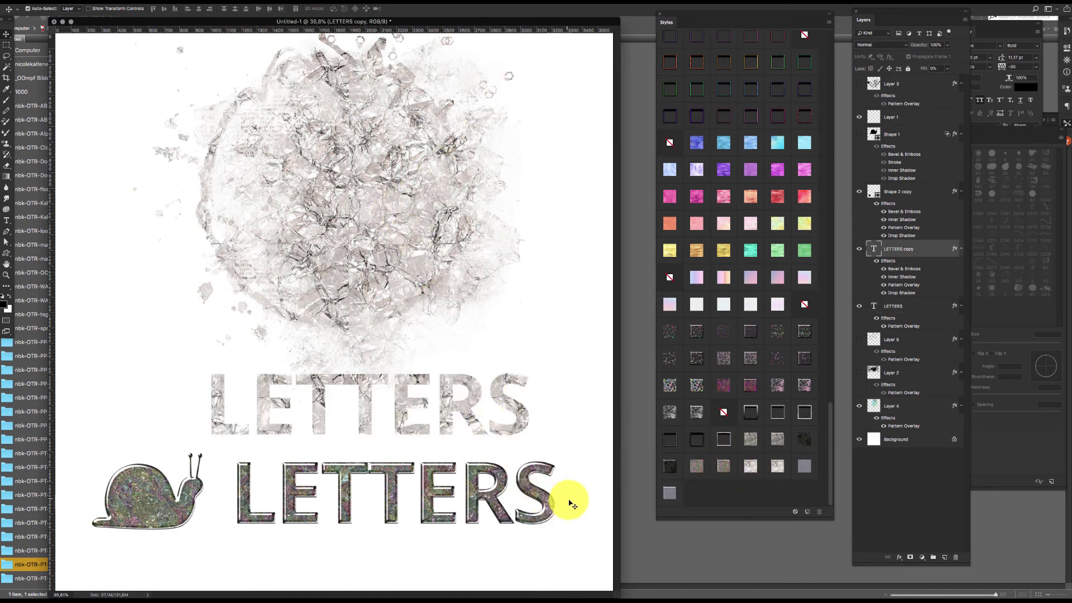
left_click(773, 467)
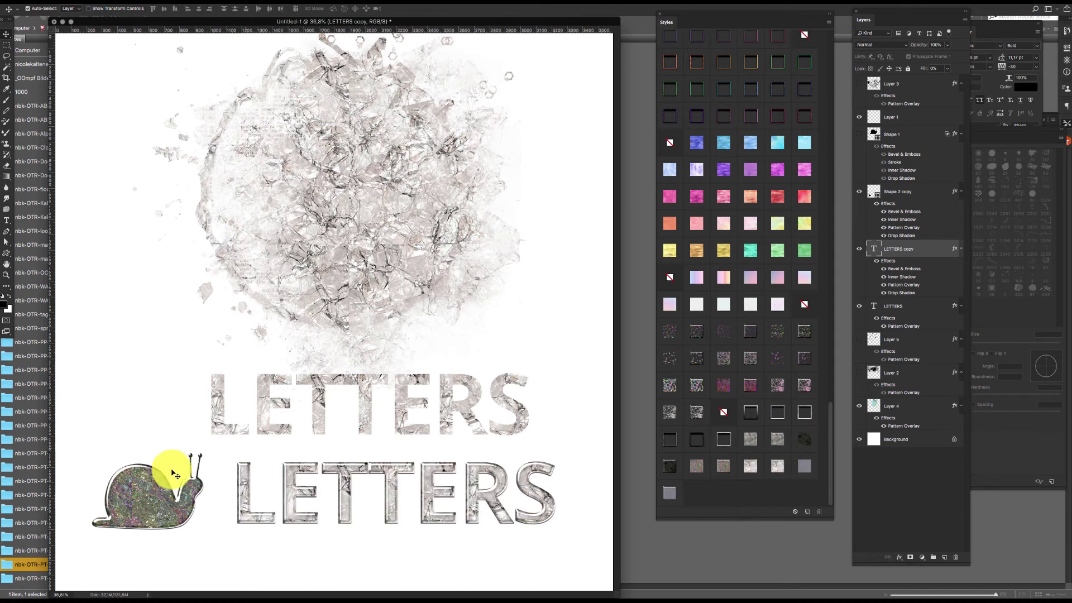
left_click(187, 496)
left_click(723, 418)
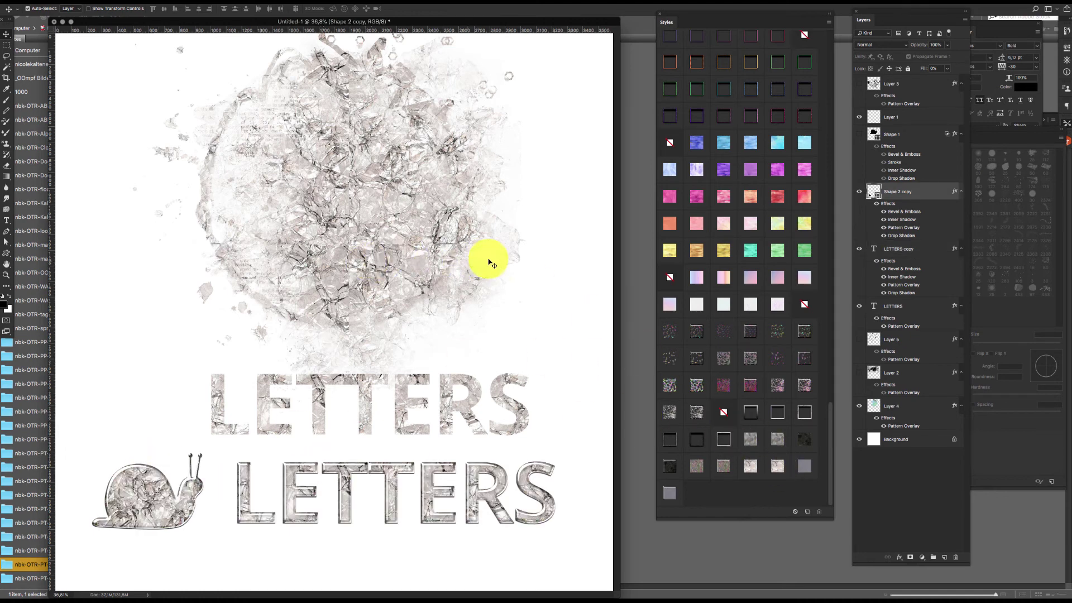
Step: Reposition the watercolor artwork and apply the flat plain gray silver grain style to it and the upper LETTERS text
left_click(423, 231)
left_click_drag(430, 205, 369, 219)
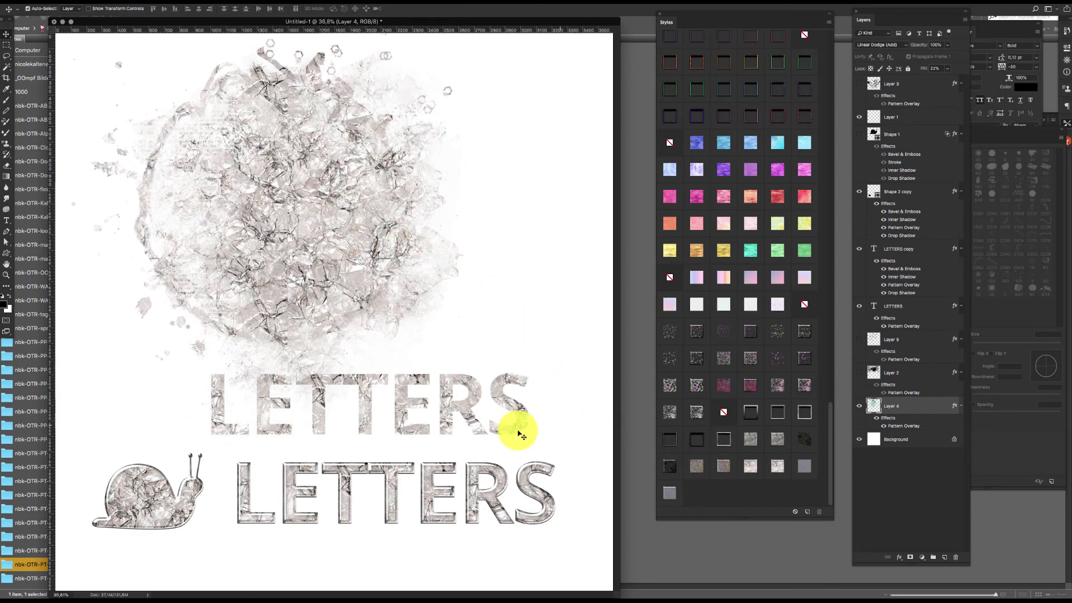
left_click(805, 465)
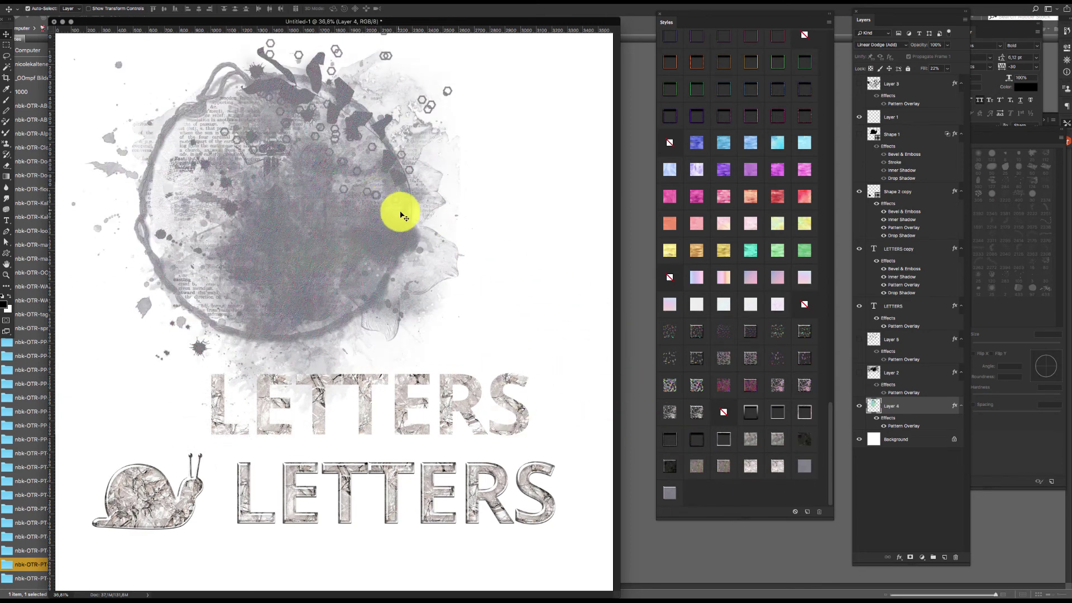
left_click(300, 400)
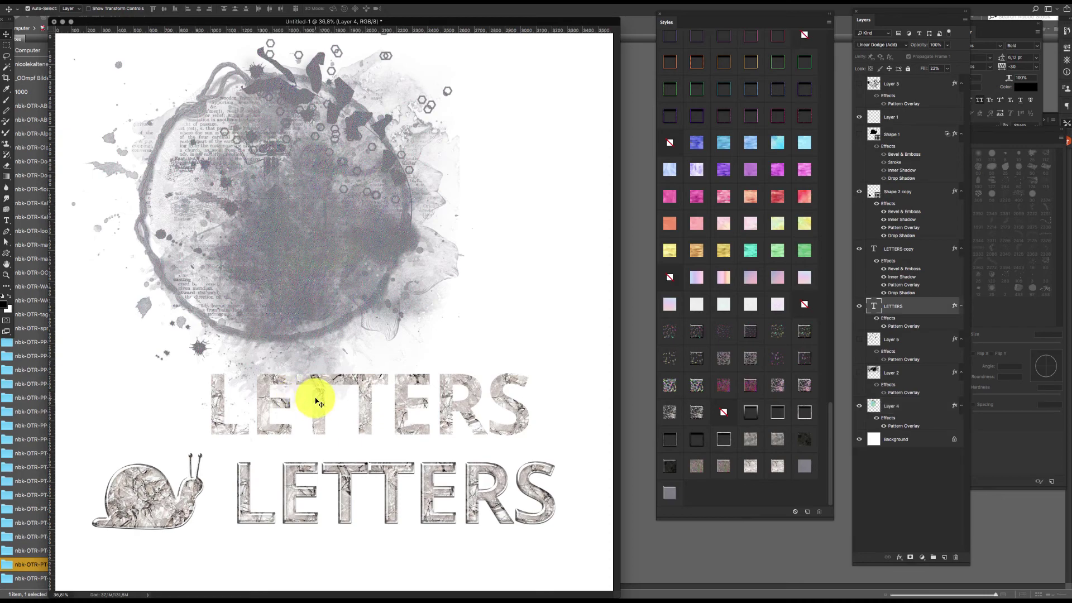
left_click(804, 465)
left_click_drag(395, 383, 430, 354)
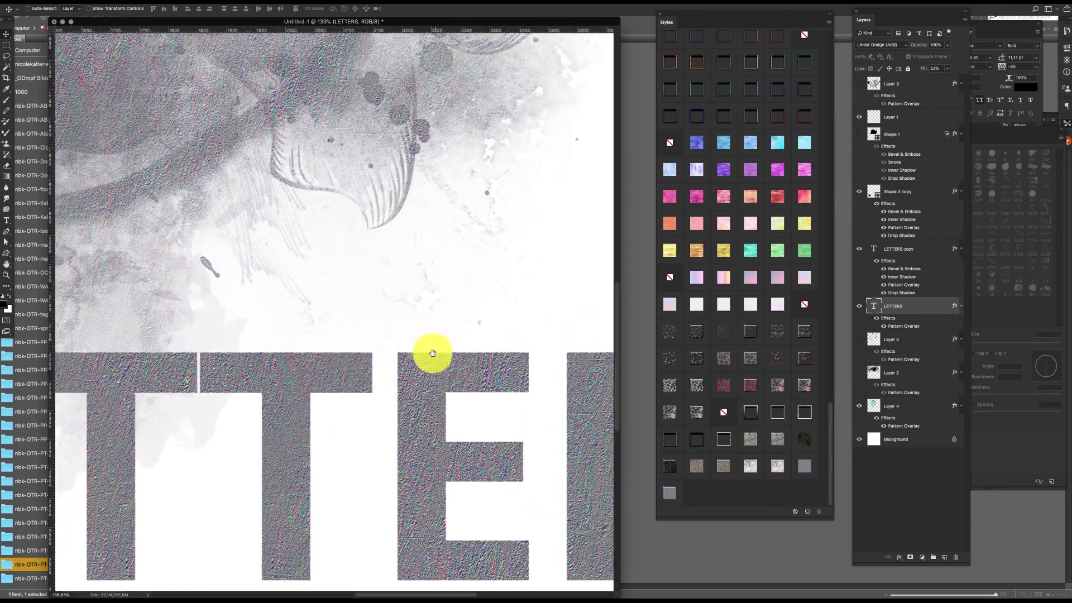
key("super+0")
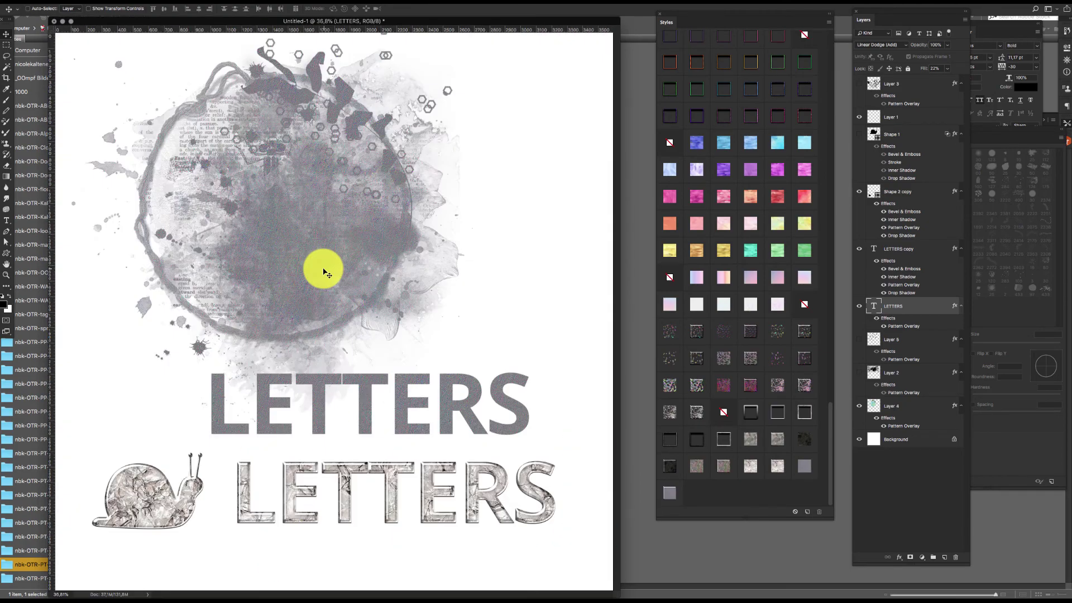
Step: Apply the beveled plain gray silver grain style to the lower LETTERS copy text and the snail
left_click(522, 478)
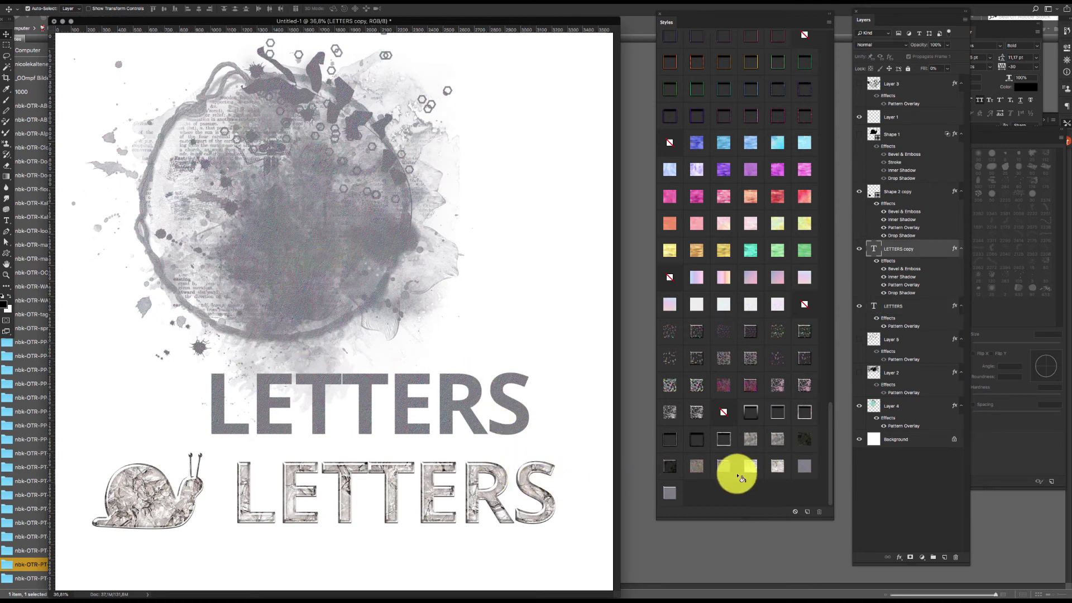
left_click(675, 487)
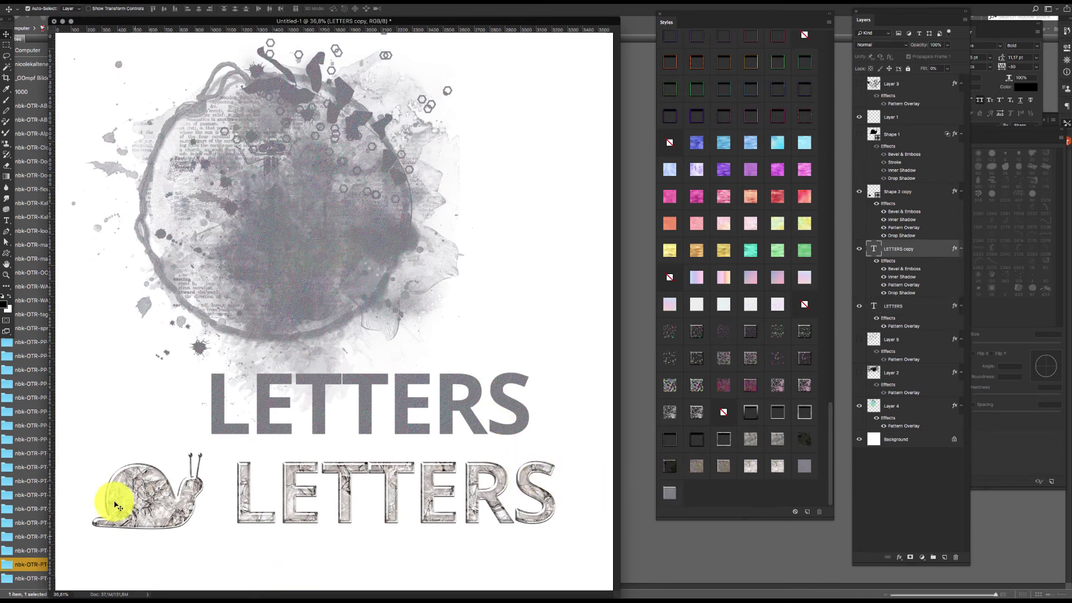
left_click(166, 506)
left_click(670, 493)
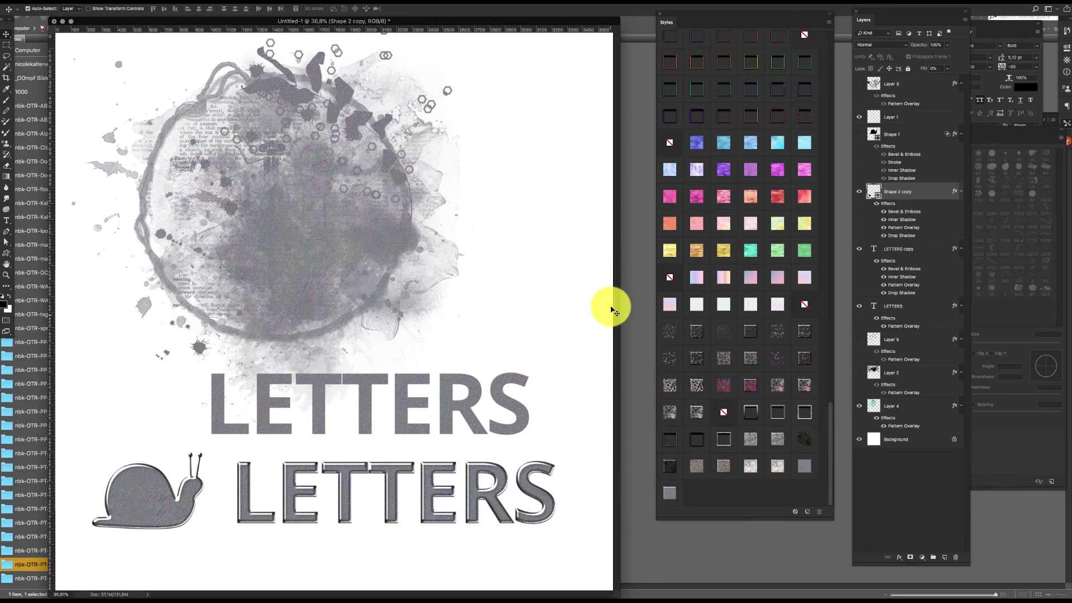
Step: From Adobe Bridge, load the nbk-OTR-Styles-Watercolor.asl style file in the nbk-OTR-PT-Styles-Watercolor folder into Photoshop CC 2018
left_click(645, 541)
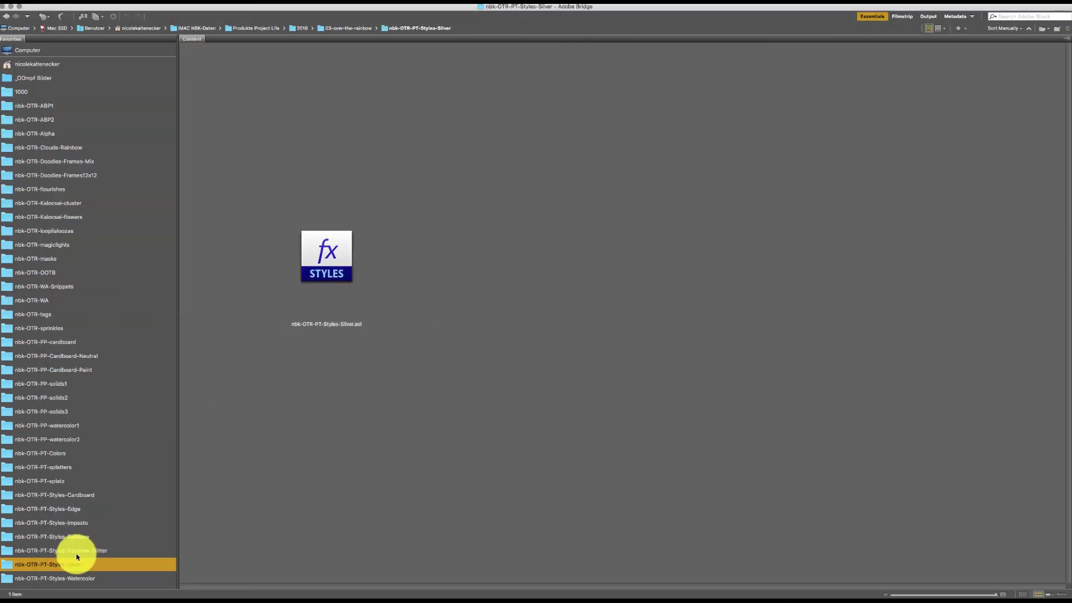
left_click(77, 580)
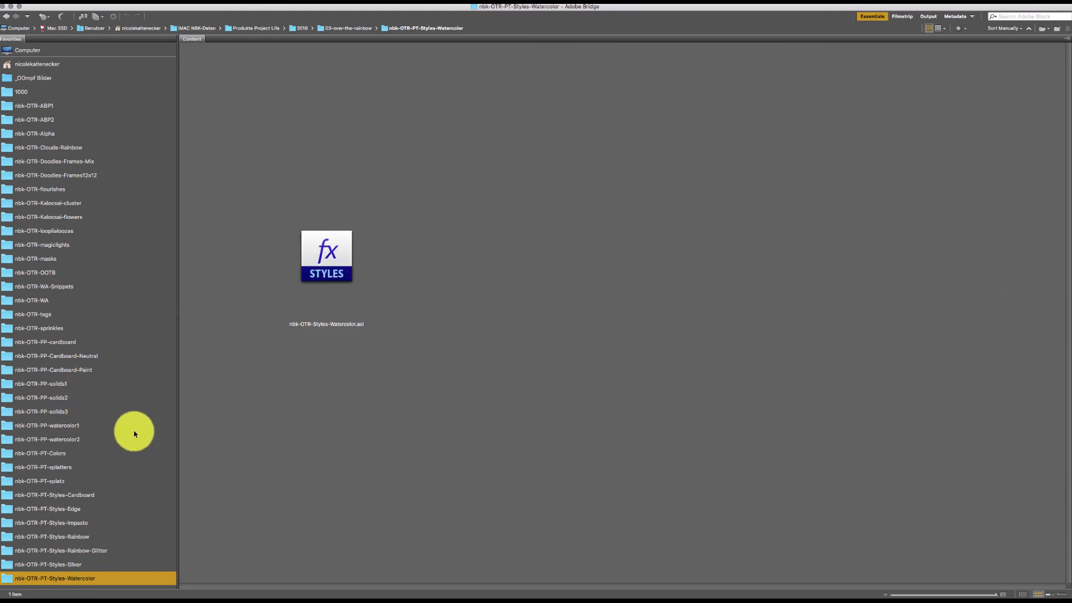
left_click(334, 267)
double_click(337, 263)
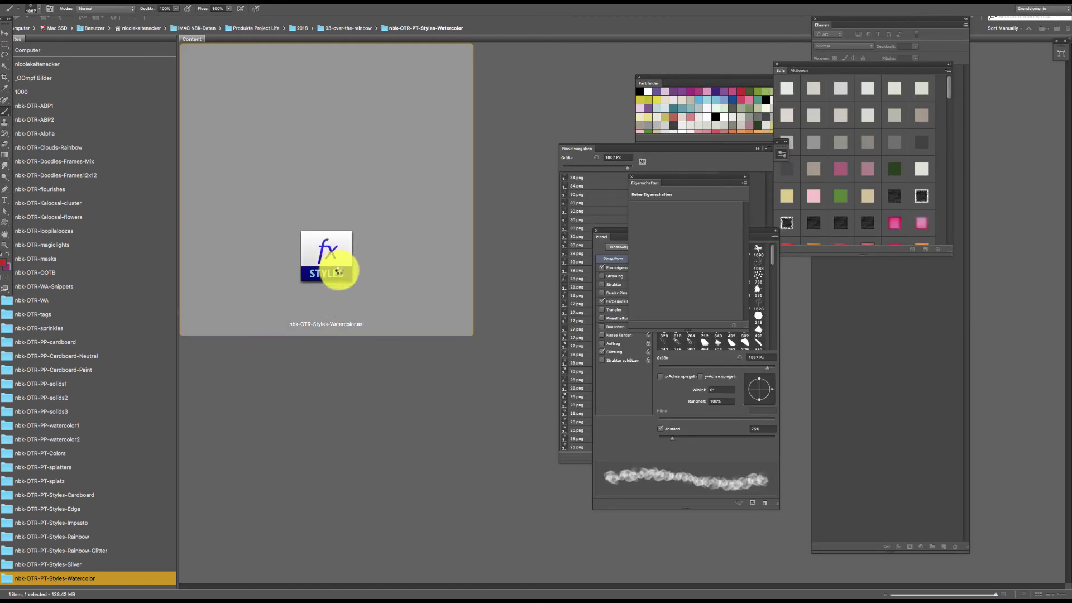
left_click(337, 263)
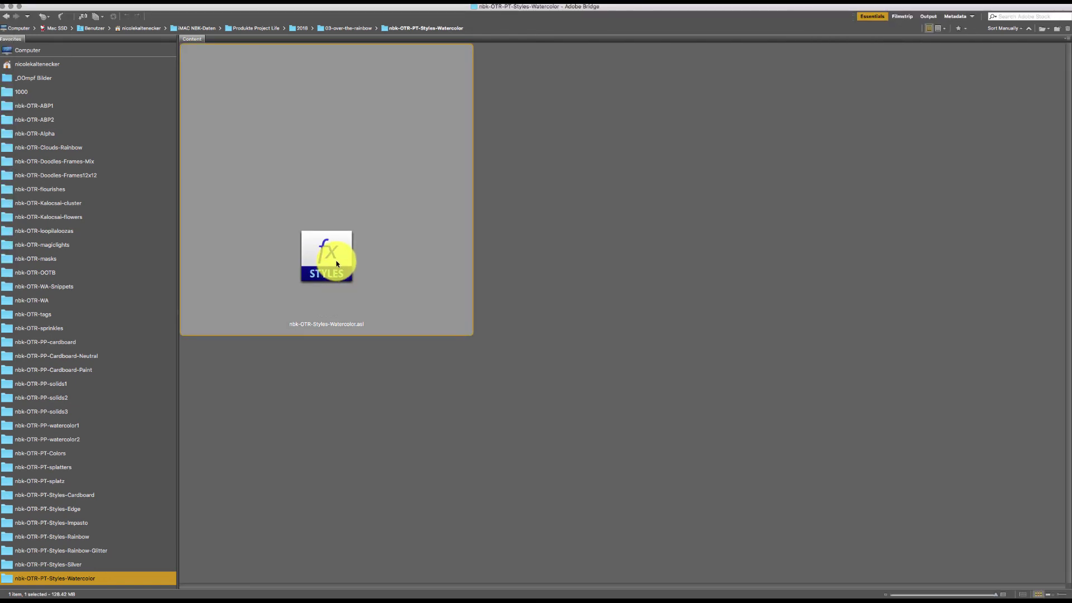
right_click(336, 264)
mouse_move(343, 274)
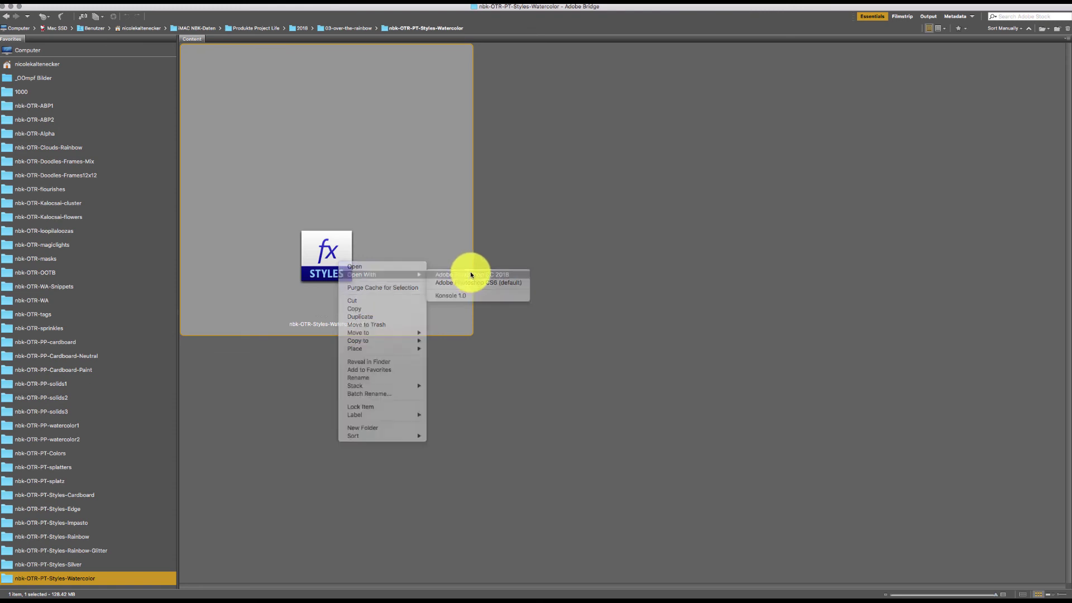
left_click(471, 275)
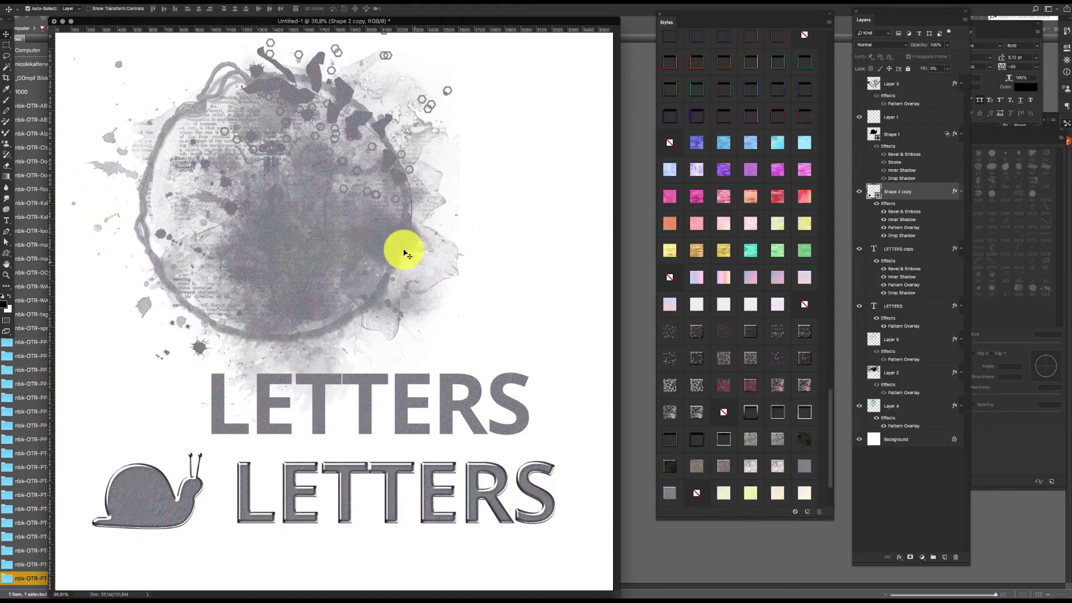
Step: Shift the watercolor artwork up and apply the first loaded watercolor style, pale green and yellow, to it
mouse_move(390, 250)
left_mouse_down()
mouse_move(407, 230)
mouse_move(421, 232)
left_mouse_up()
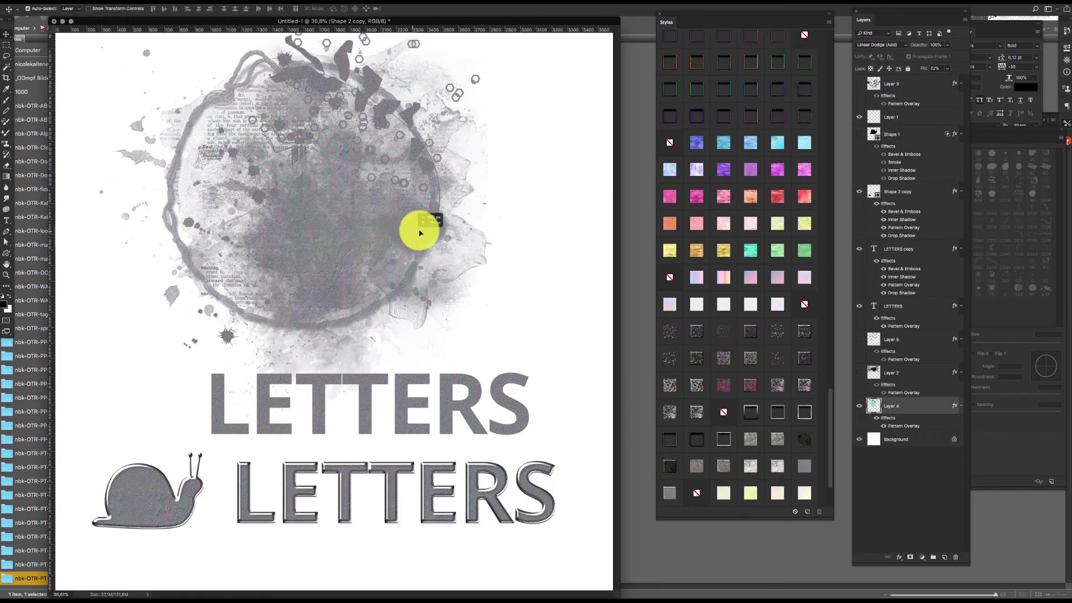
scroll(830, 397, "down", 3)
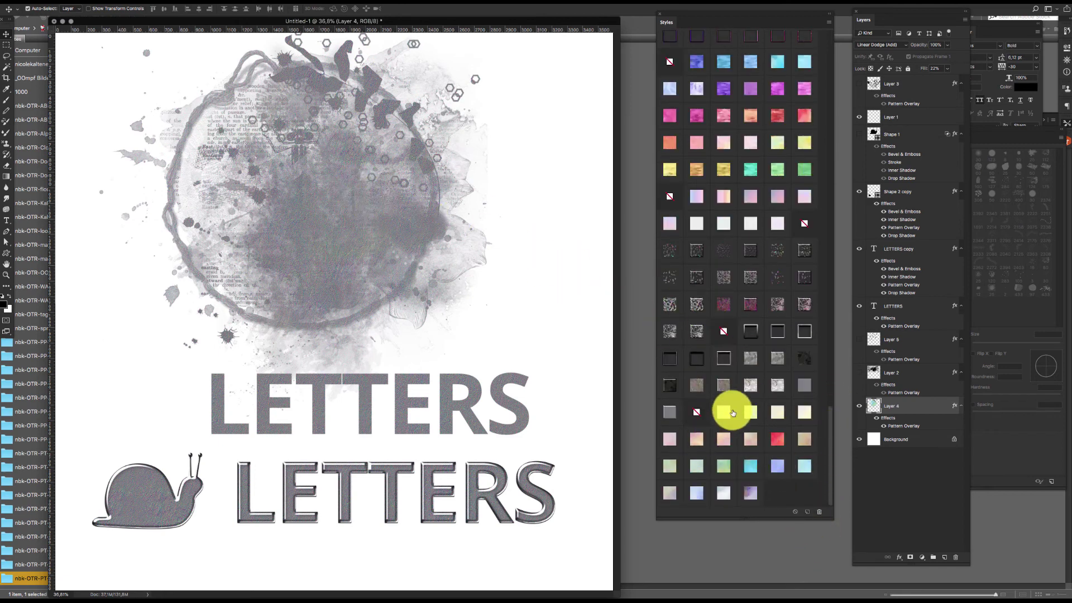
left_click(731, 413)
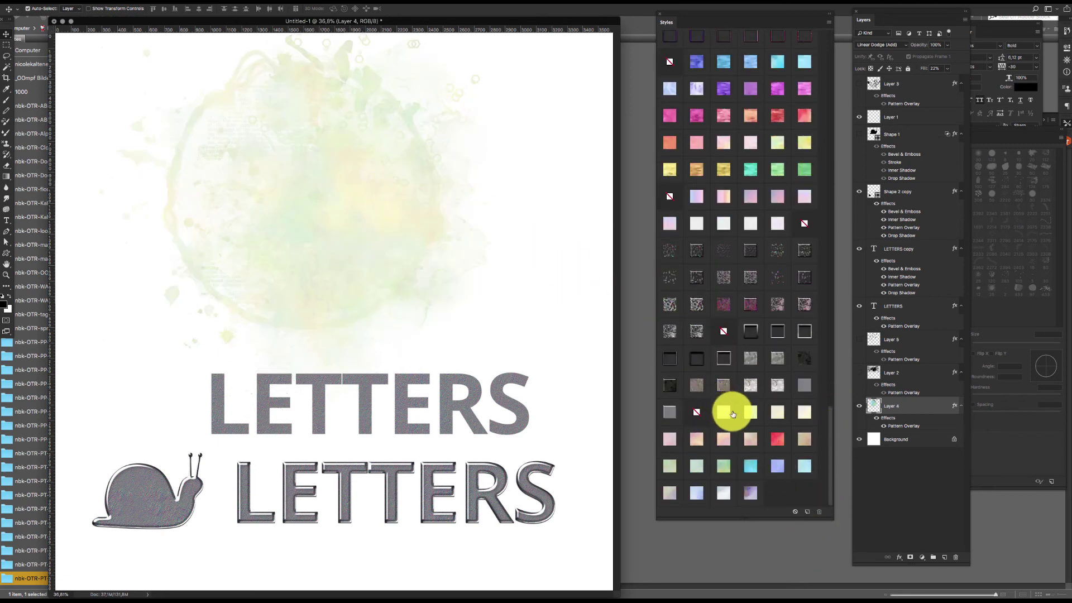
Step: Darken the white Background layer to dark gray with a Hue/Saturation lightness reduction and shift the document window slightly aside
left_click(914, 441)
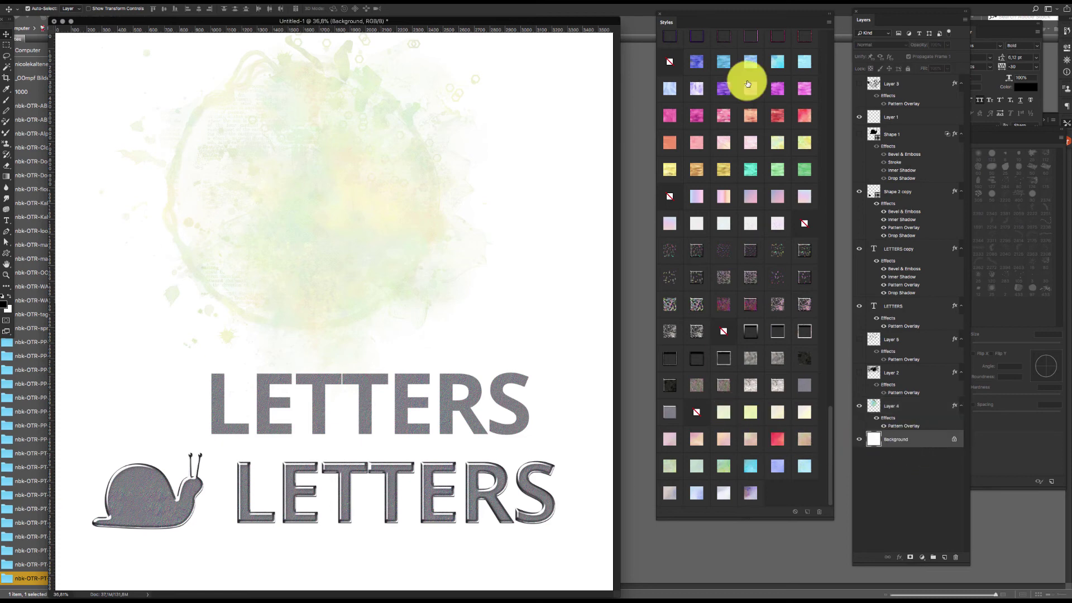
key("super+u")
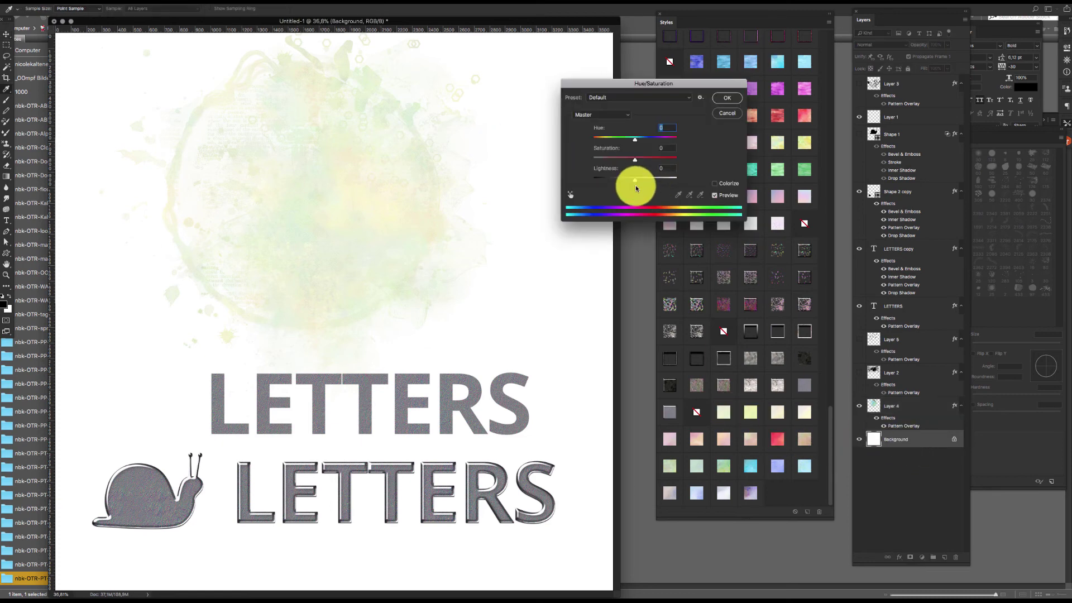
left_click_drag(633, 178, 607, 177)
left_click(728, 97)
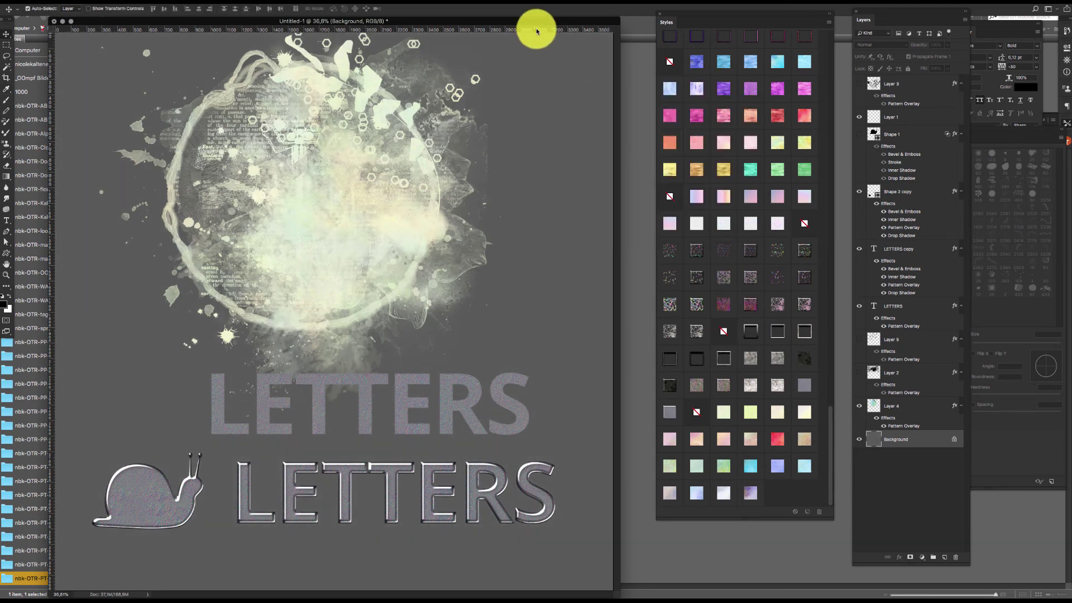
left_click_drag(535, 23, 554, 23)
Step: Apply the pale green and yellow watercolor style to the upper LETTERS text
left_click(486, 232)
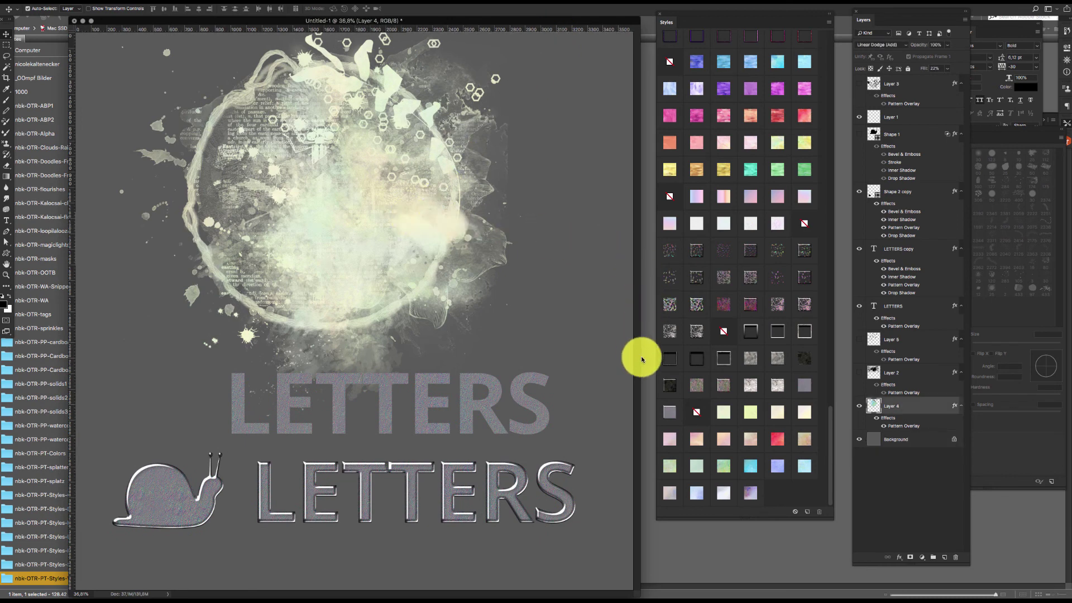
left_click(536, 407)
left_click(725, 406)
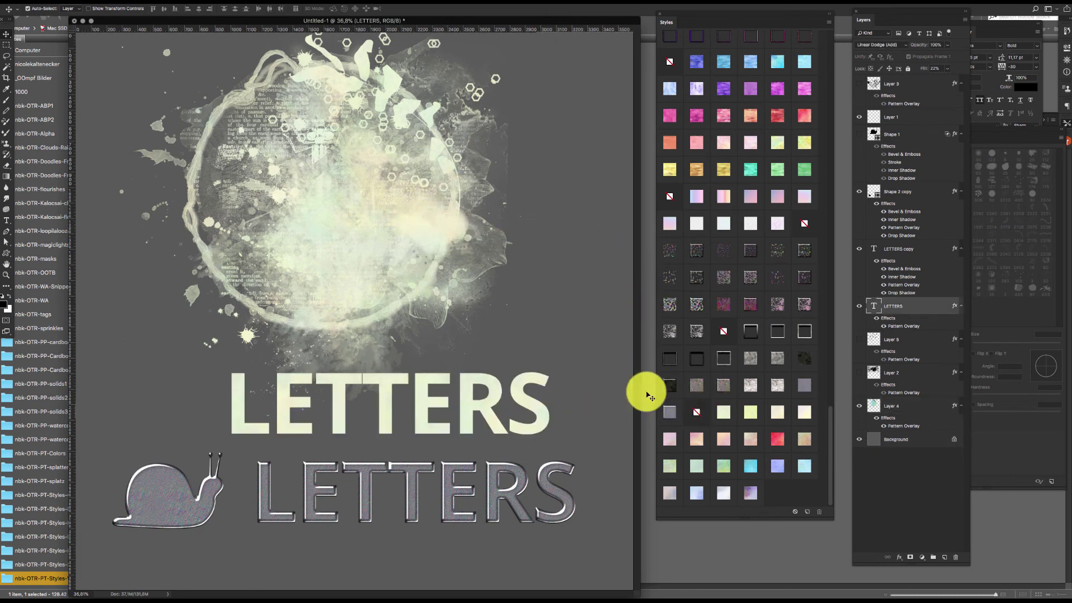
Step: Delete the lower LETTERS copy text and the snail shape
left_click_drag(561, 471, 555, 488)
key("Delete")
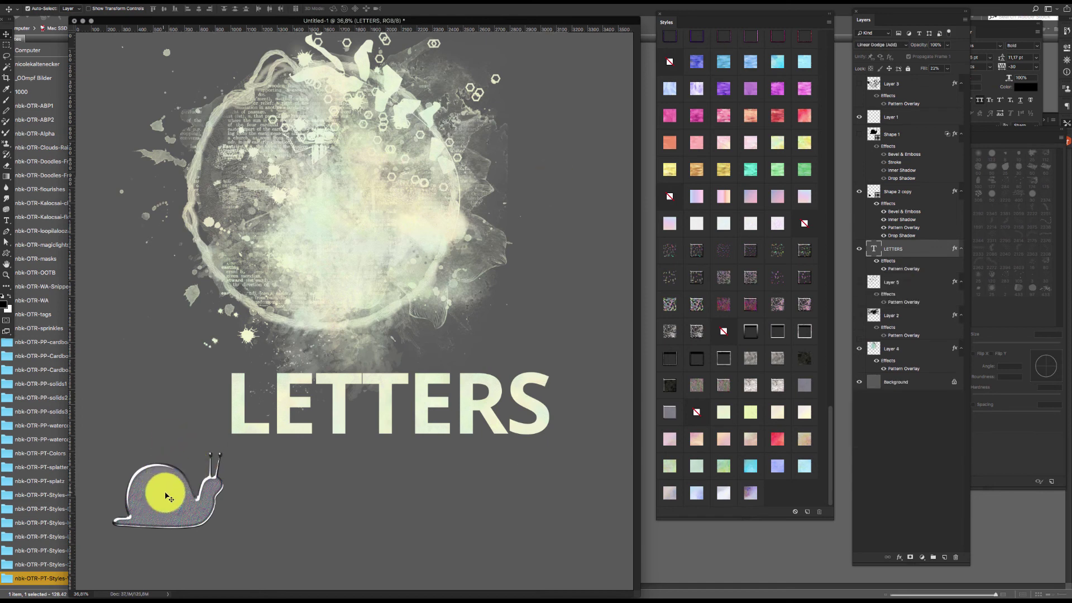
left_click_drag(163, 495, 188, 513)
key("Delete")
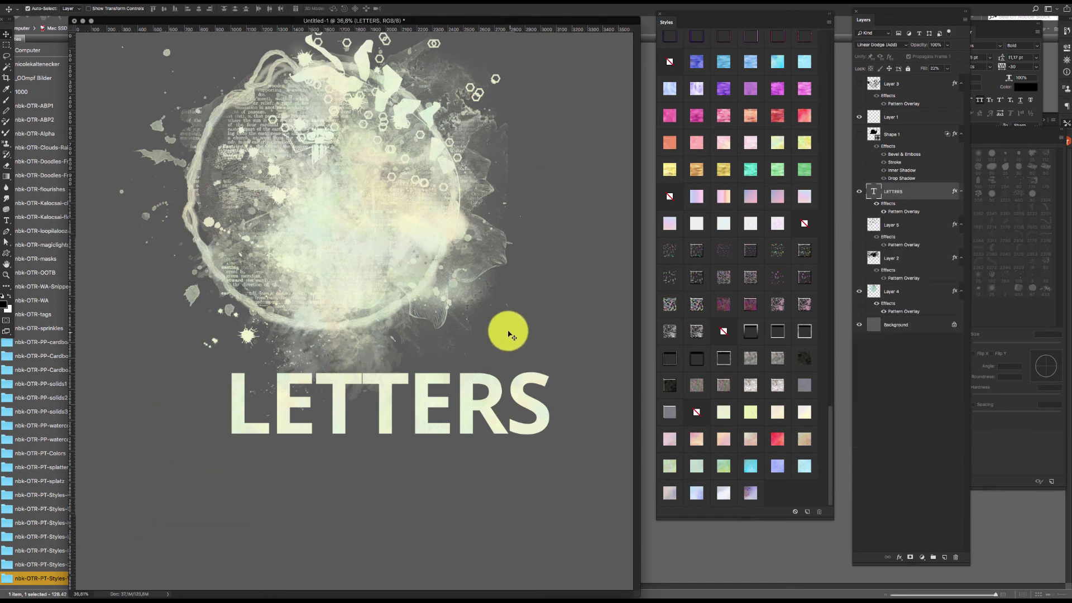
Step: Rearrange the watercolor artwork and the LETTERS text so the text sits closer beneath the artwork
left_click_drag(534, 386, 544, 449)
left_click_drag(419, 211, 386, 266)
left_click_drag(508, 459, 563, 431)
mouse_move(362, 323)
left_mouse_down()
mouse_move(375, 319)
mouse_move(364, 330)
mouse_move(378, 330)
left_mouse_up()
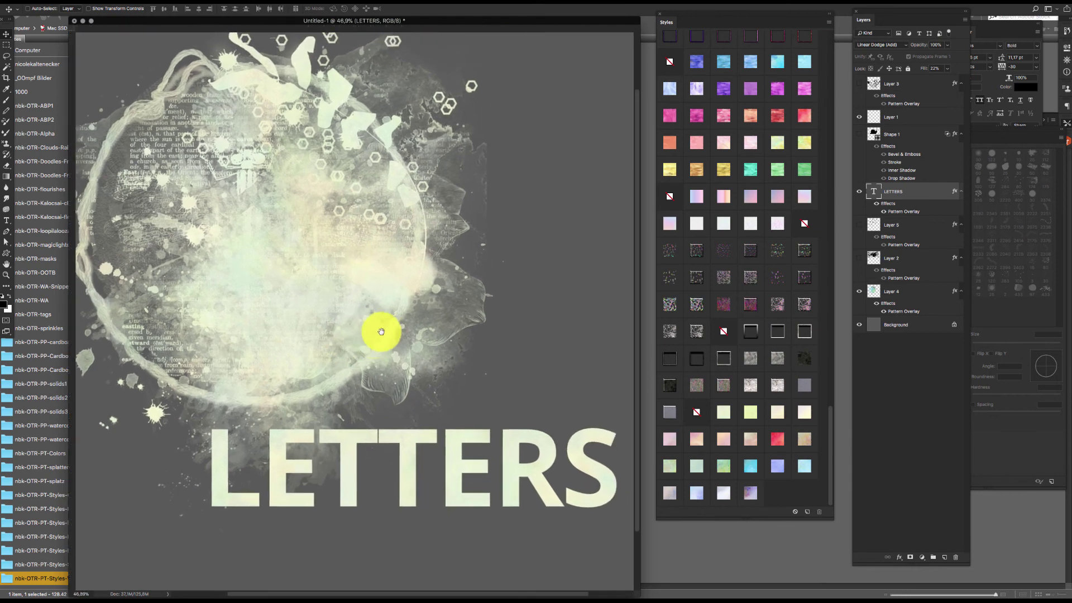
Step: Select the artwork and LETTERS layers together and apply the yellow-green, multicolored pastel, and pale yellow-lilac watercolor styles in turn
left_click(385, 268)
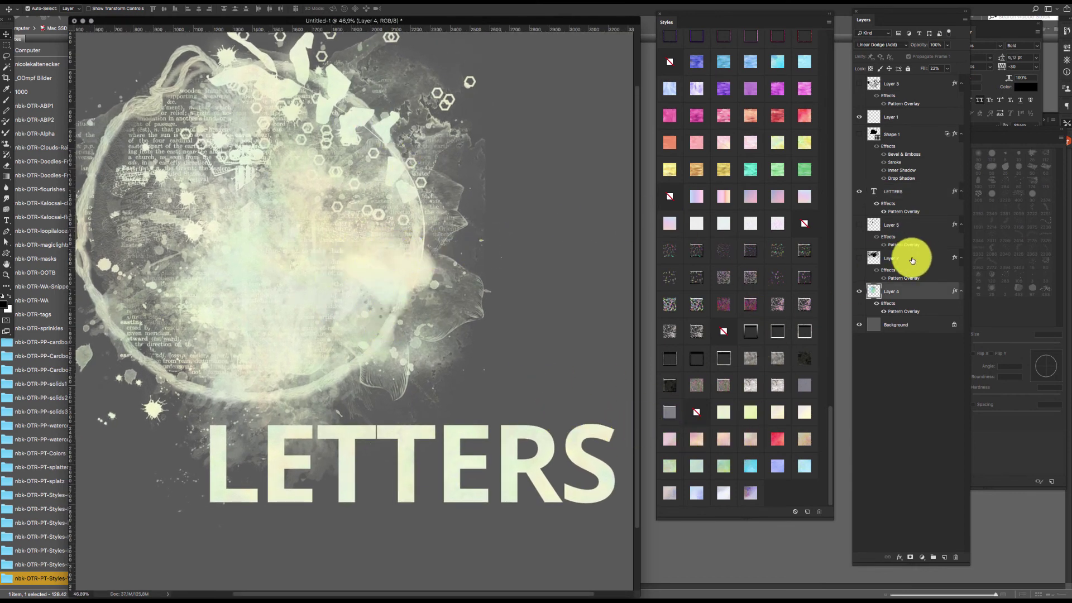
left_click(905, 192, "super")
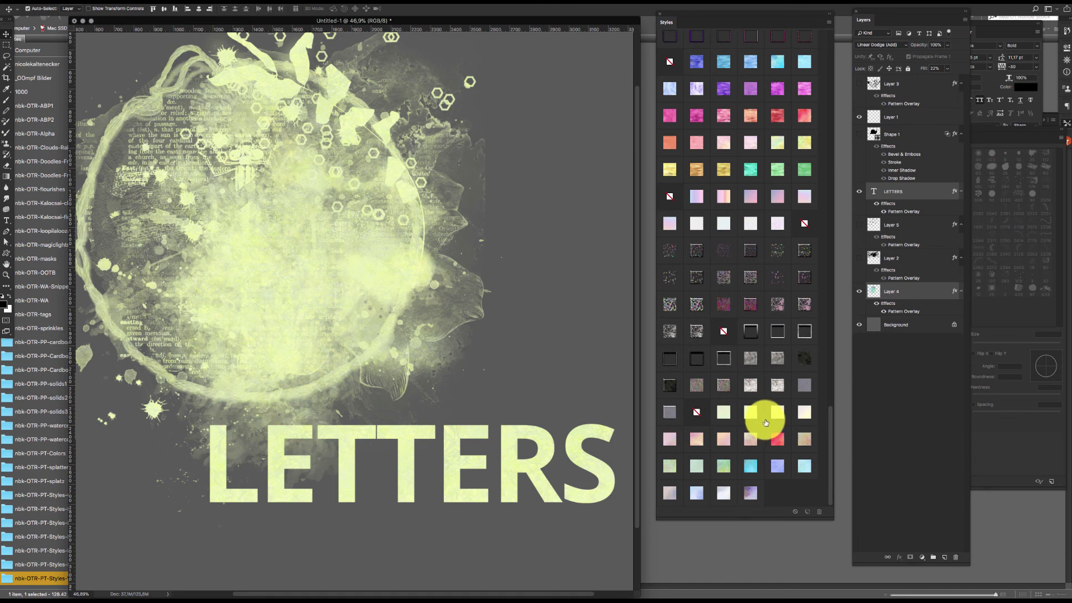
left_click(781, 413)
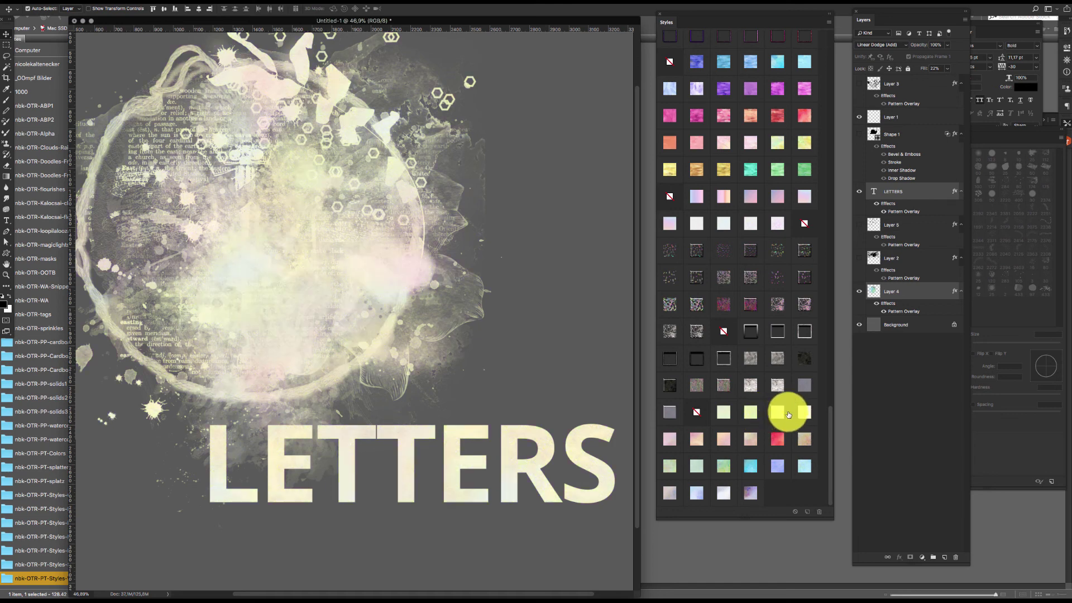
left_click(805, 410)
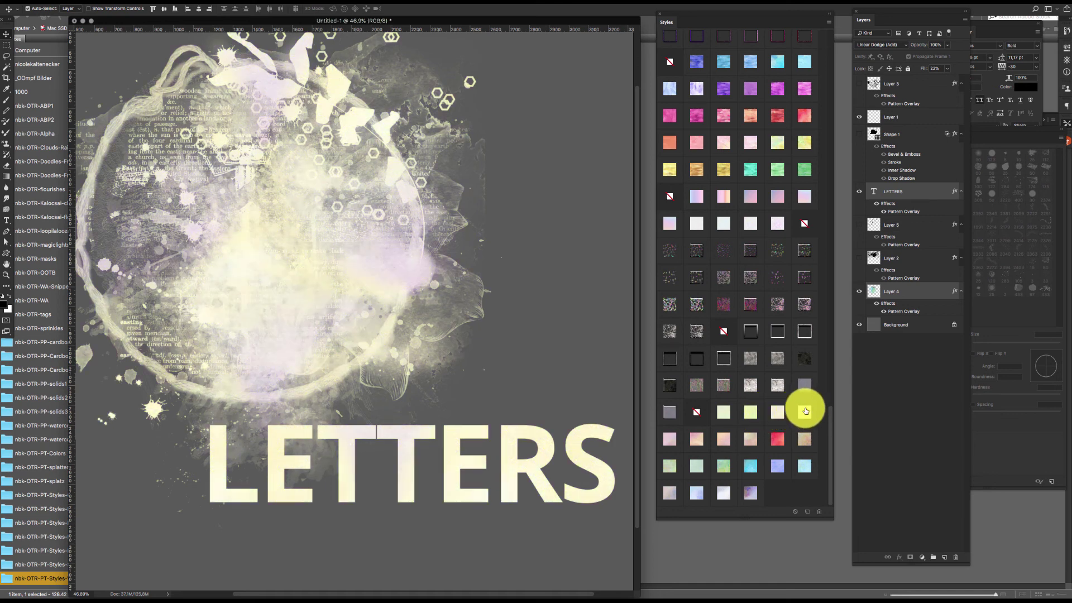
Step: Apply the pink-cream watercolor style to both layers, inspect its paper texture up close, and try the pink-orange and peach-lilac styles
left_click(669, 440)
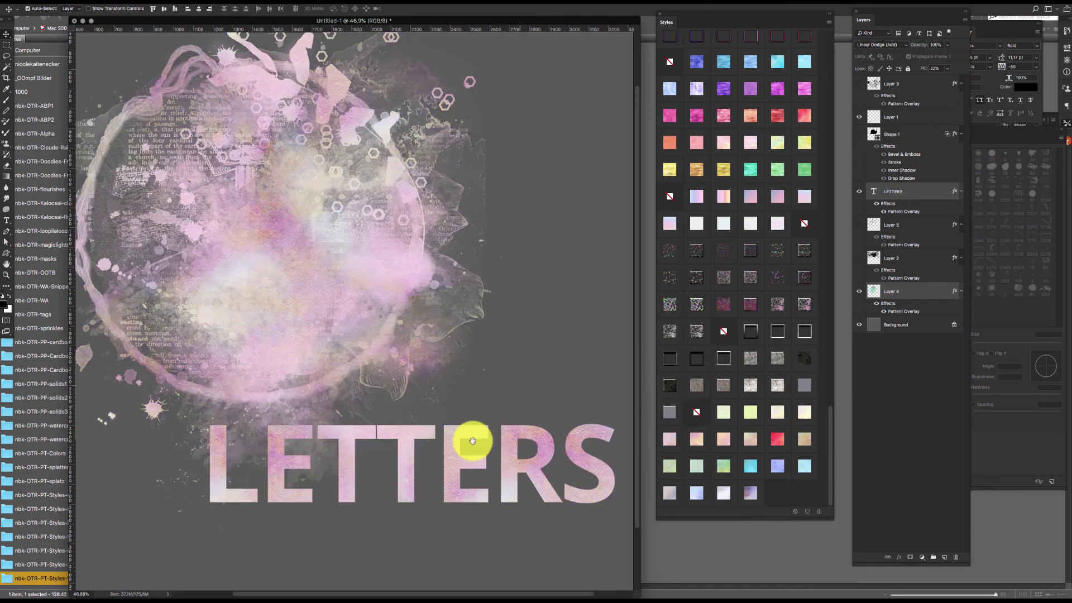
left_click(454, 438)
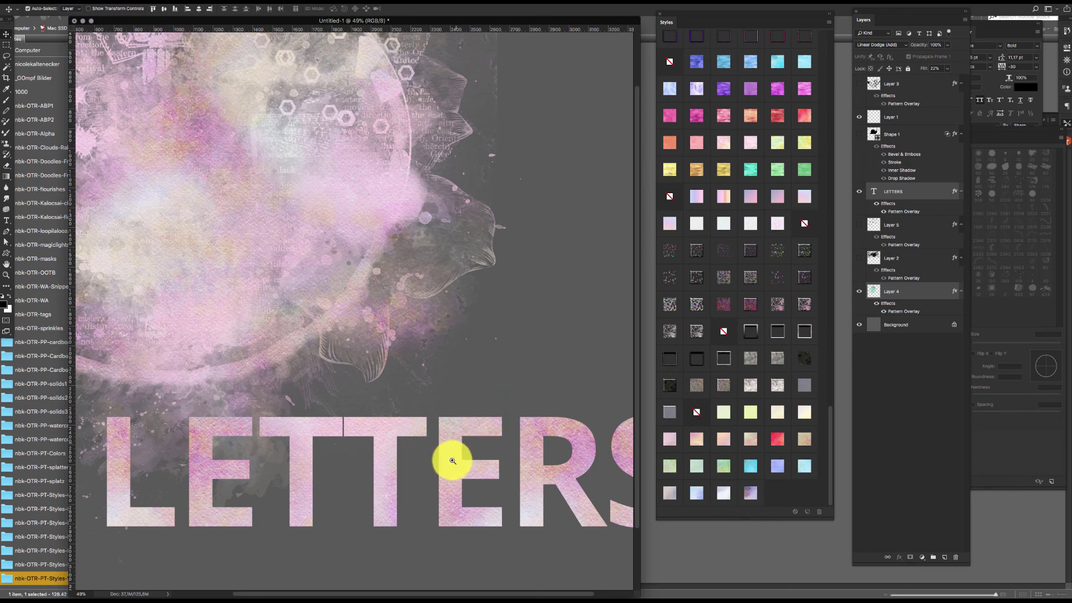
left_click(595, 264, "alt")
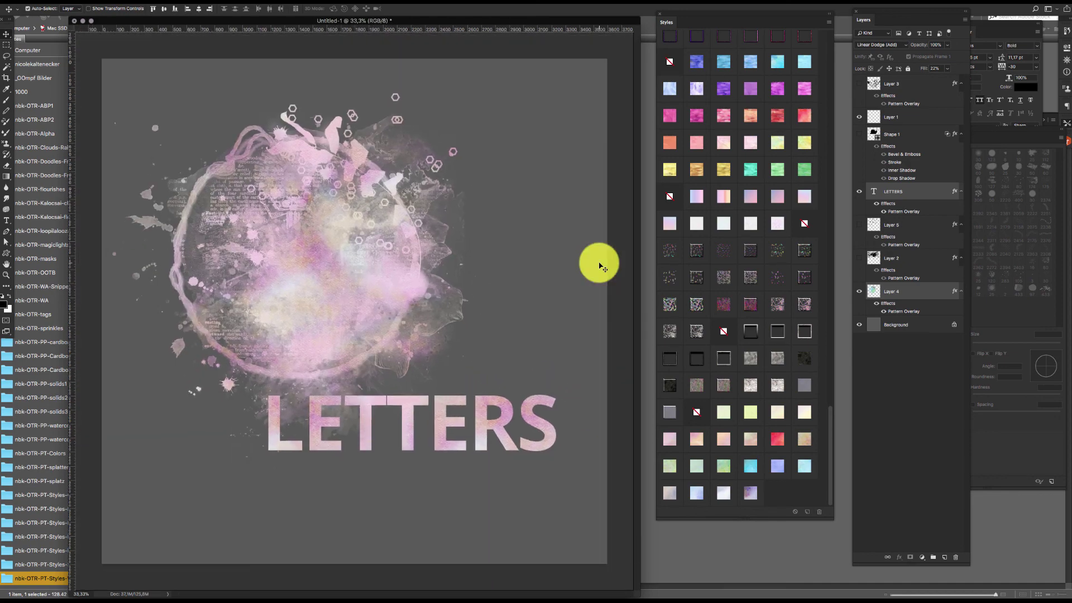
key("super+plus")
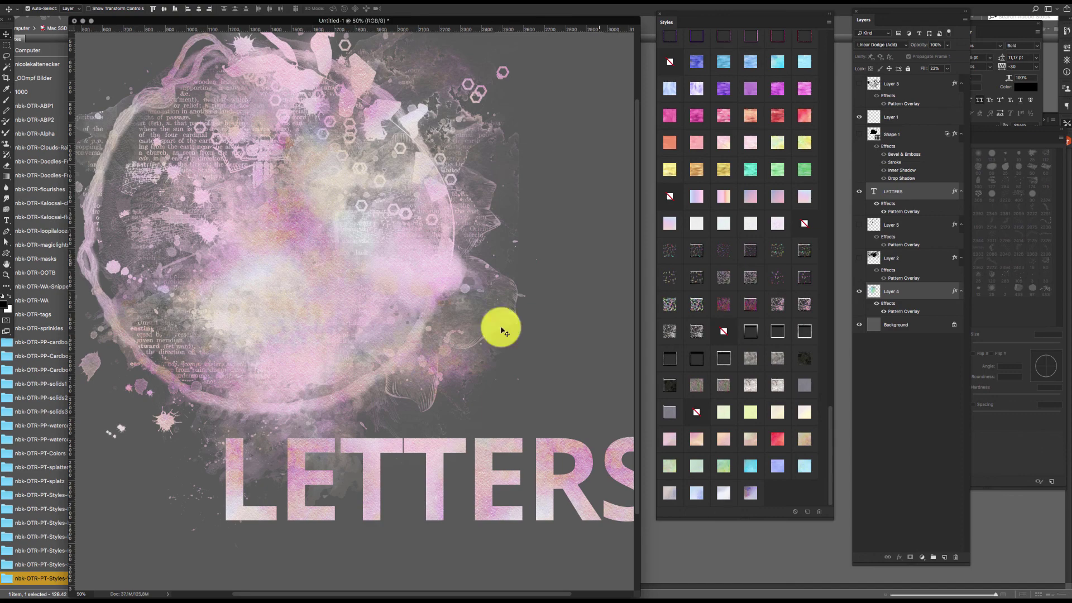
left_click(702, 443)
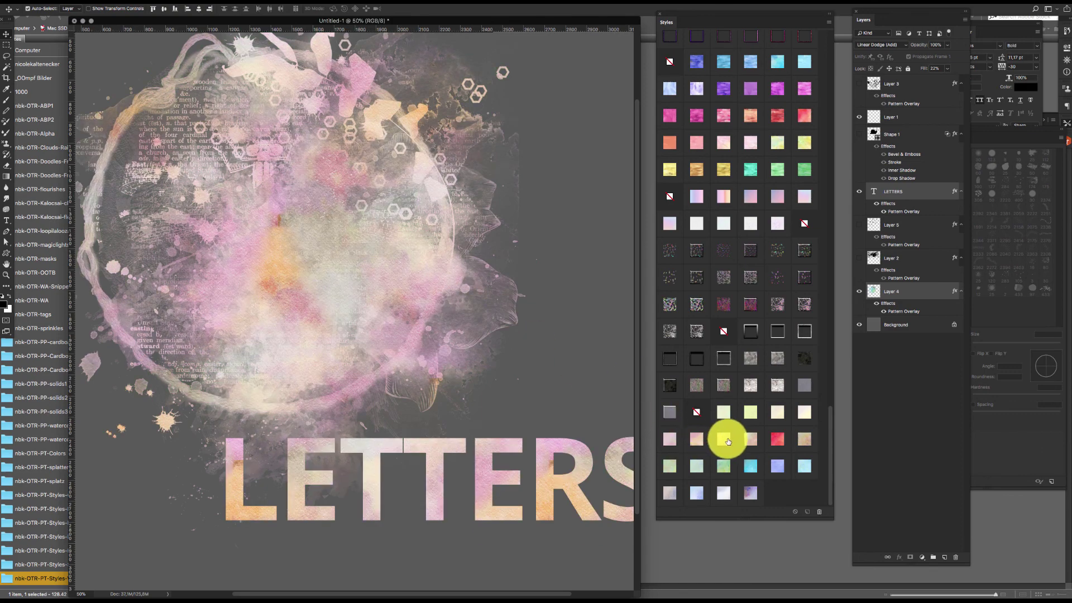
left_click(728, 442)
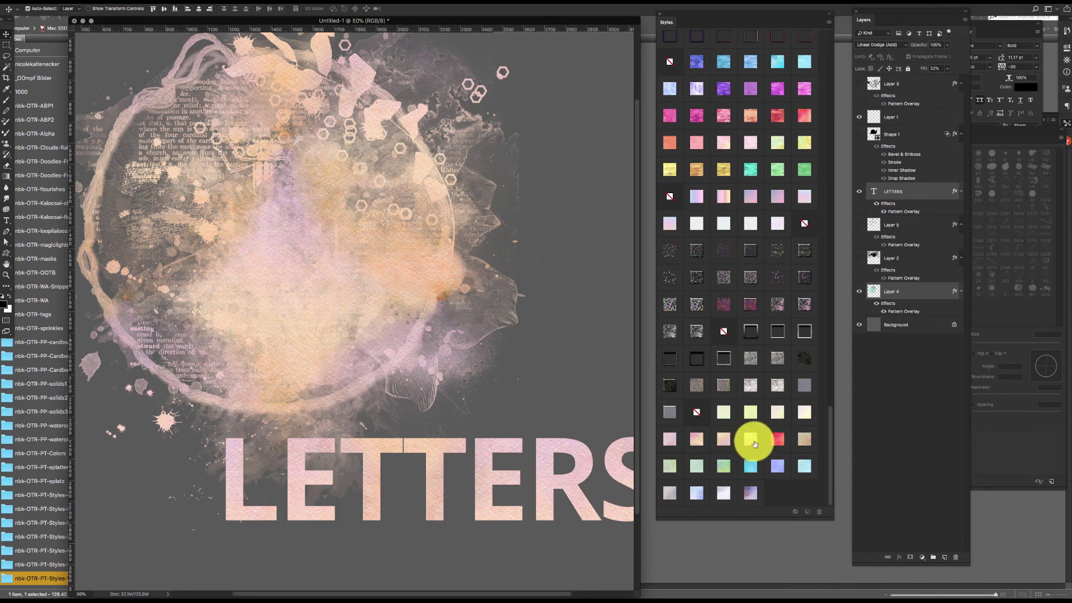
Step: Try the pink-cream, red-orange, multicolored pastel, yellow-green, pale mint and green-turquoise watercolor styles on the artwork and LETTERS layers
left_click(752, 441)
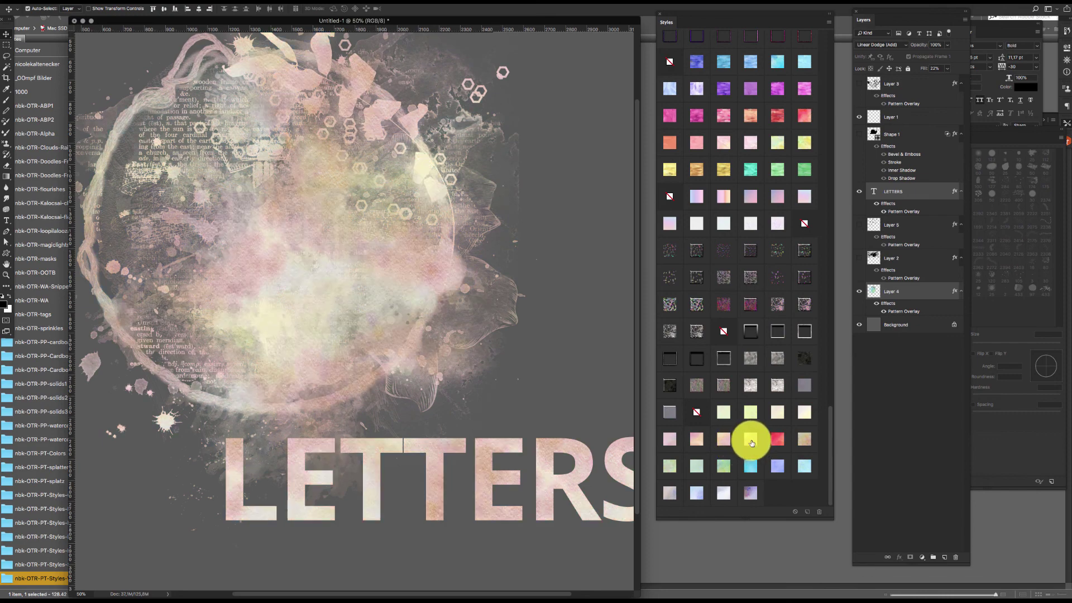
left_click(781, 440)
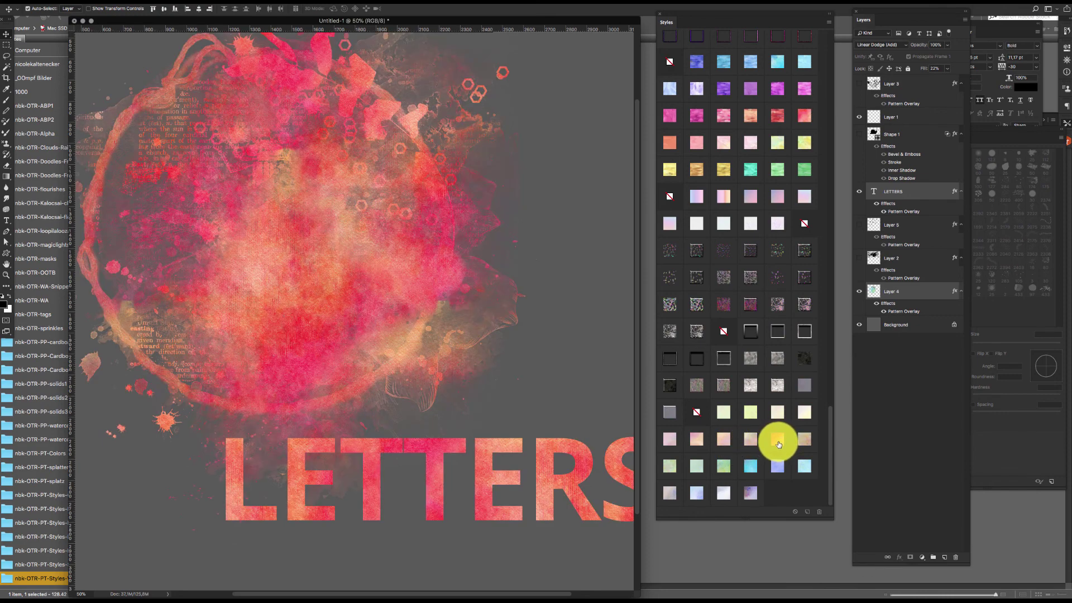
left_click(803, 440)
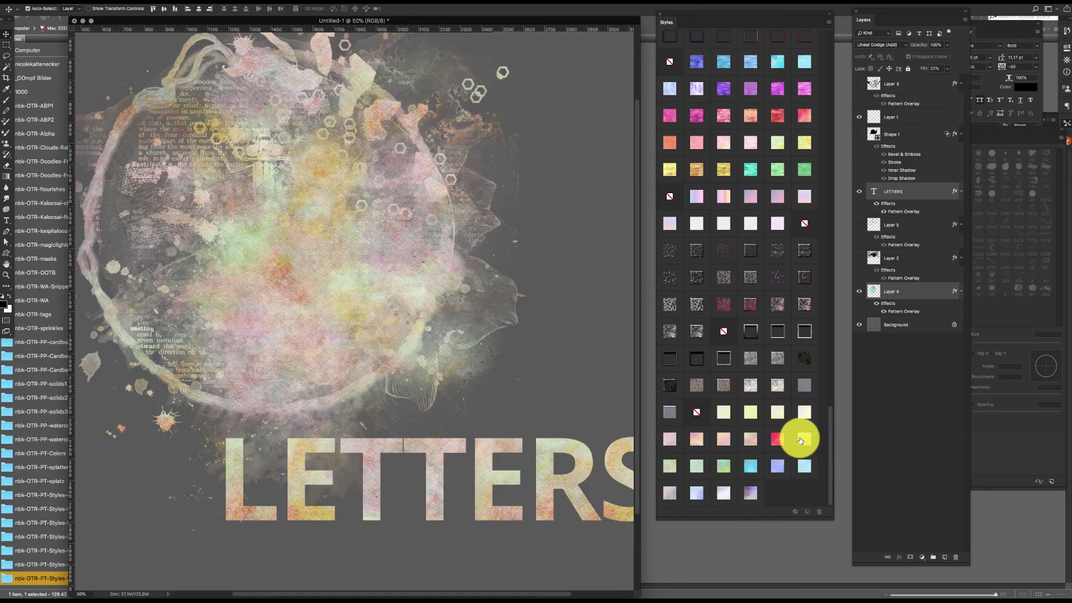
left_click(672, 466)
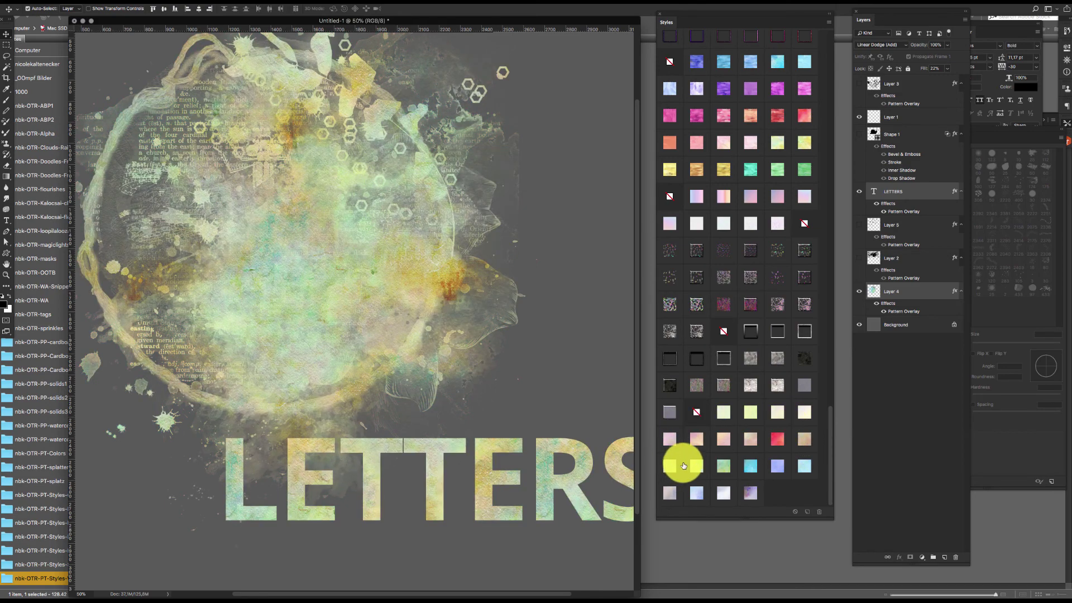
left_click(696, 466)
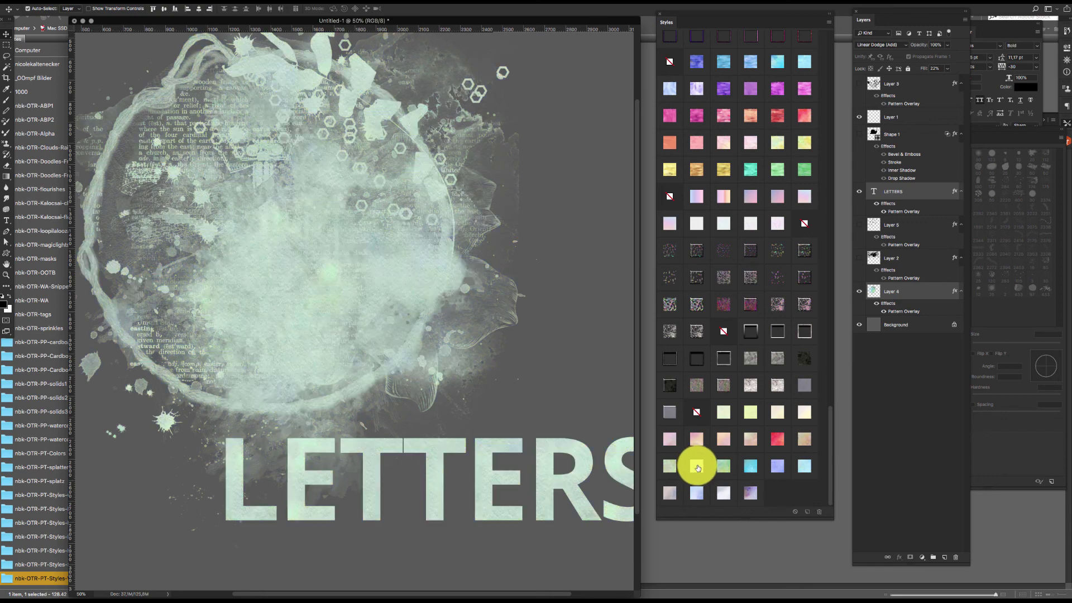
left_click(728, 466)
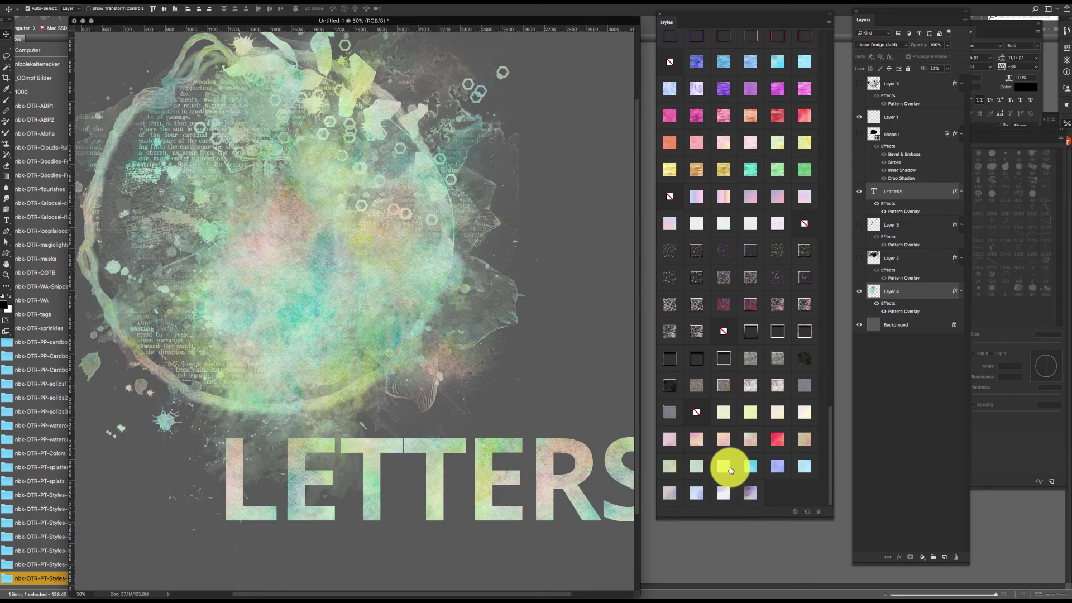
Step: Try the bright blue, lavender-blue and light-blue watercolor styles on both layers, returning to the light-blue one with hard tile edges
left_click(749, 468)
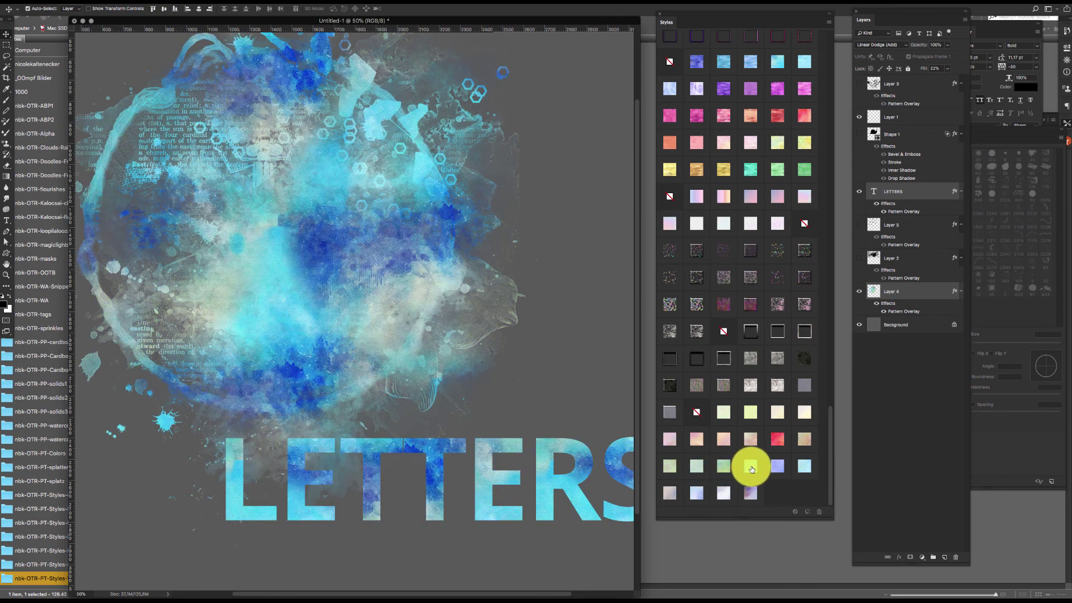
left_click(781, 466)
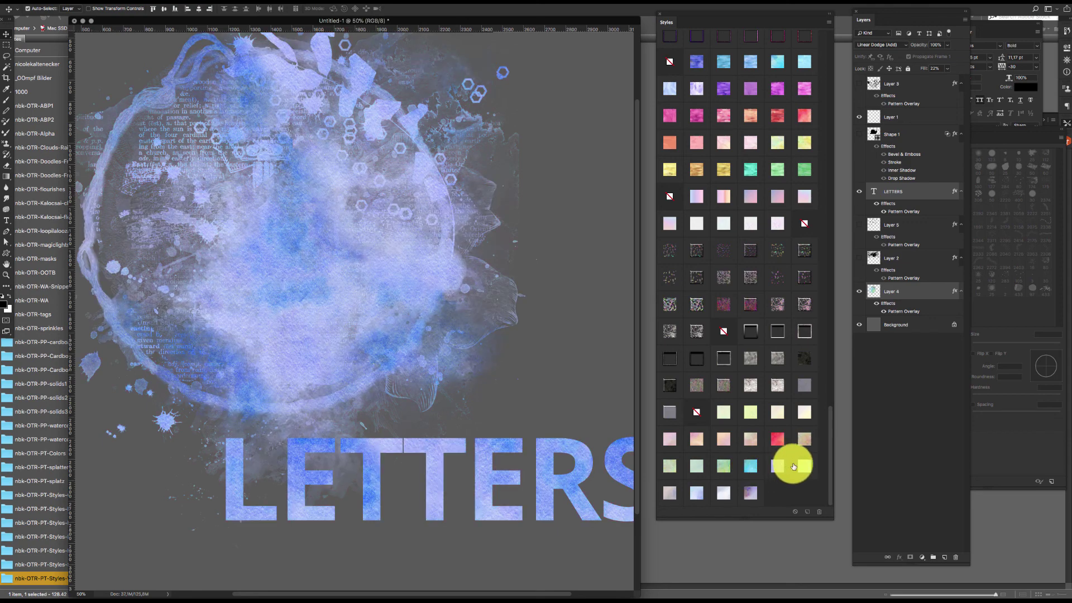
left_click(806, 463)
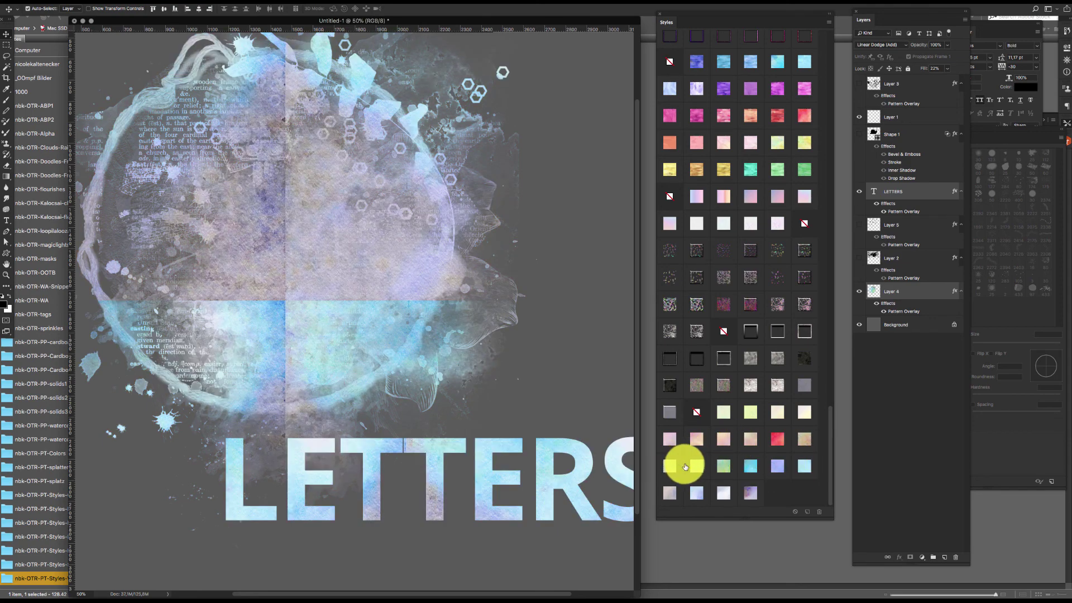
left_click(670, 493)
left_click(698, 493)
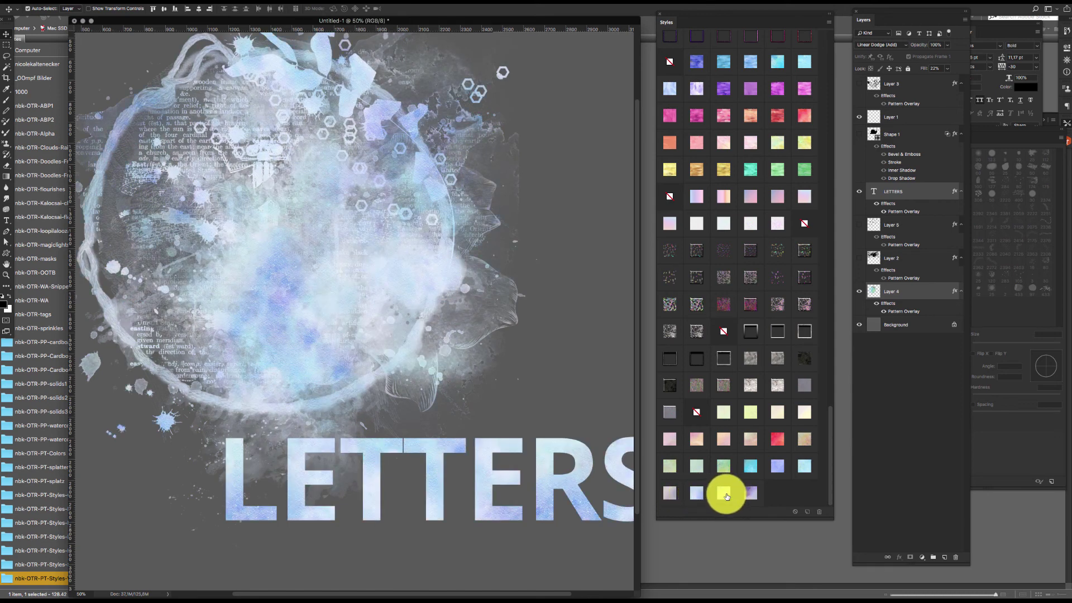
left_click(803, 464)
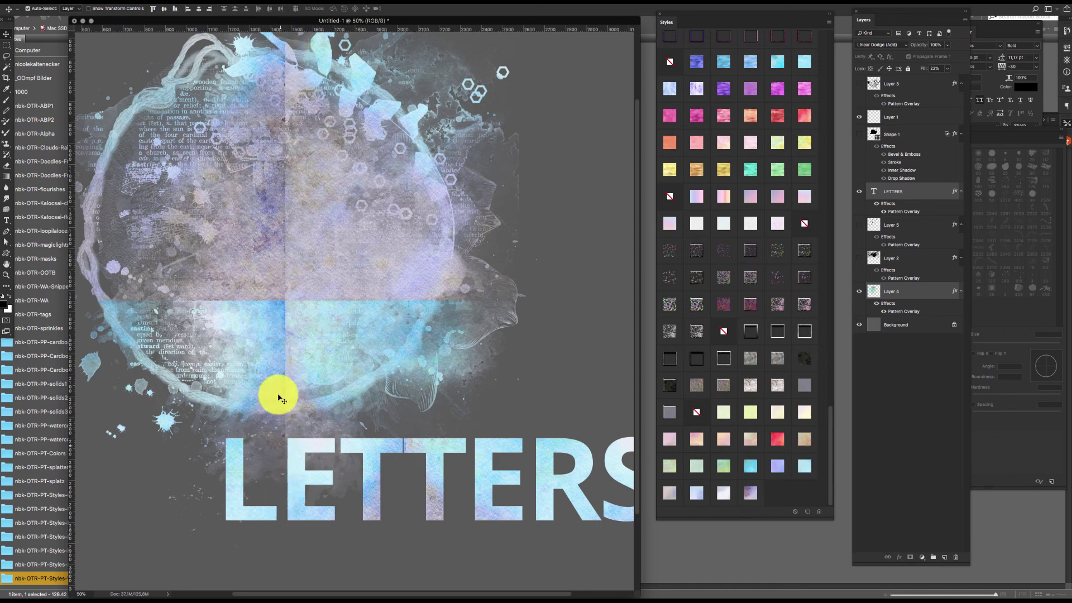
Step: Compare the pale blue and silvery white watercolor styles on both layers and apply the multicolored pink-purple one
left_click(673, 489)
left_click(692, 493)
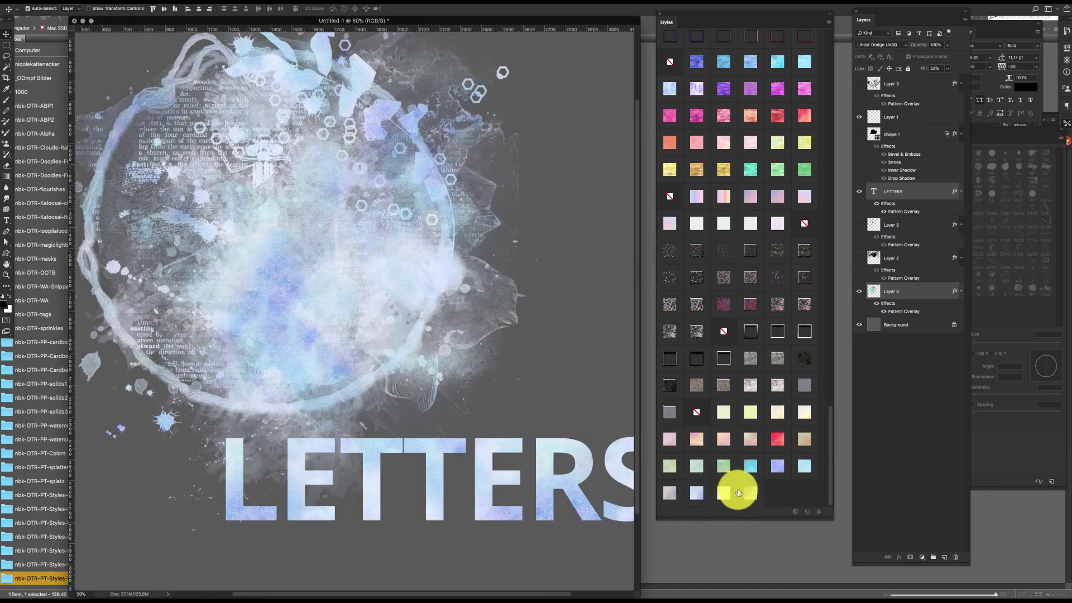
left_click(725, 492)
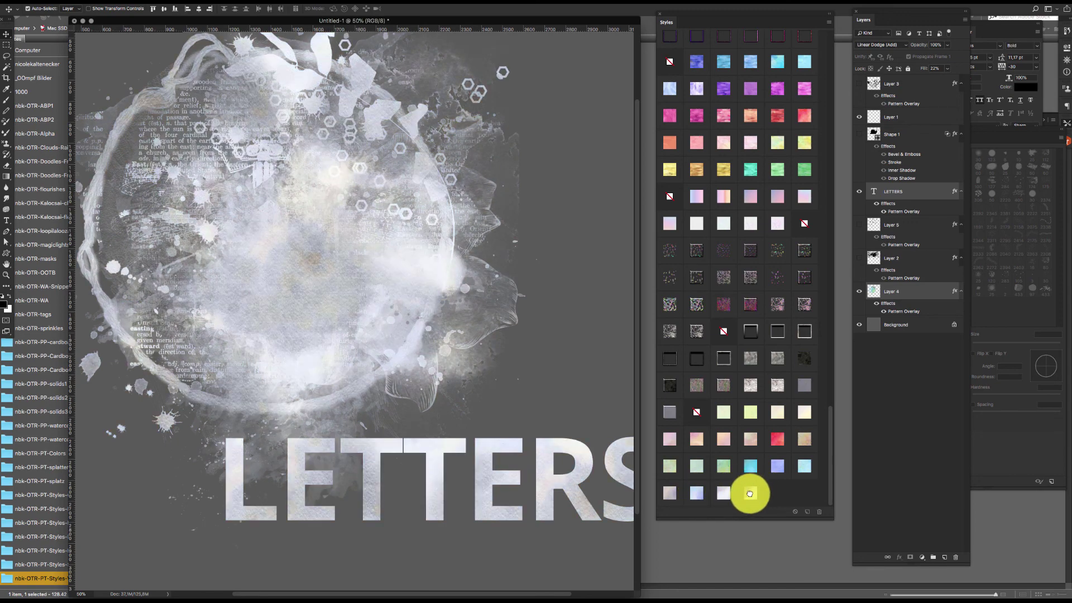
left_click(749, 493)
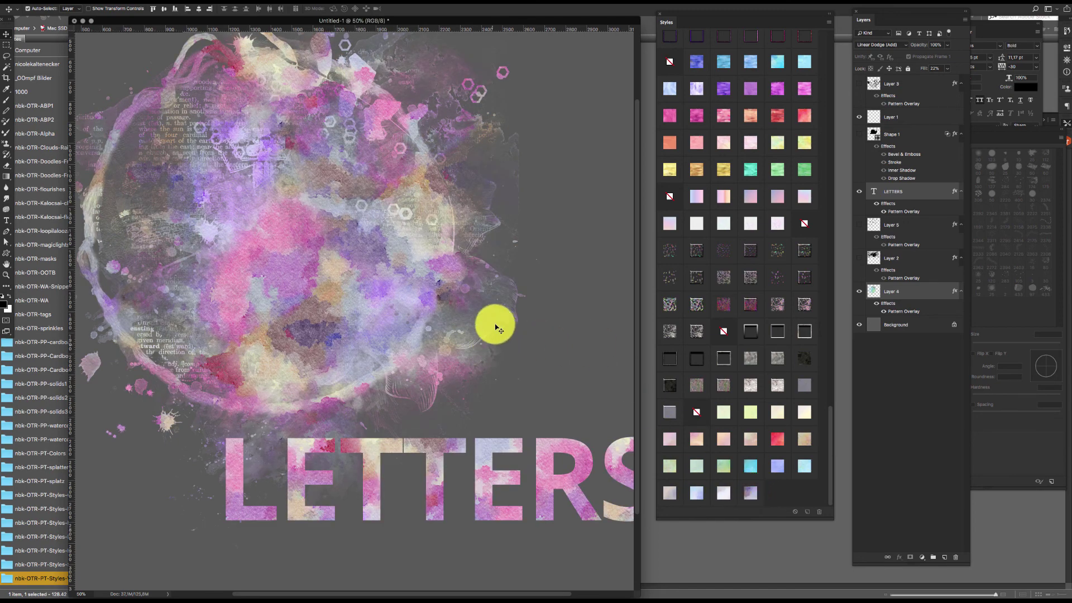
key("super+minus")
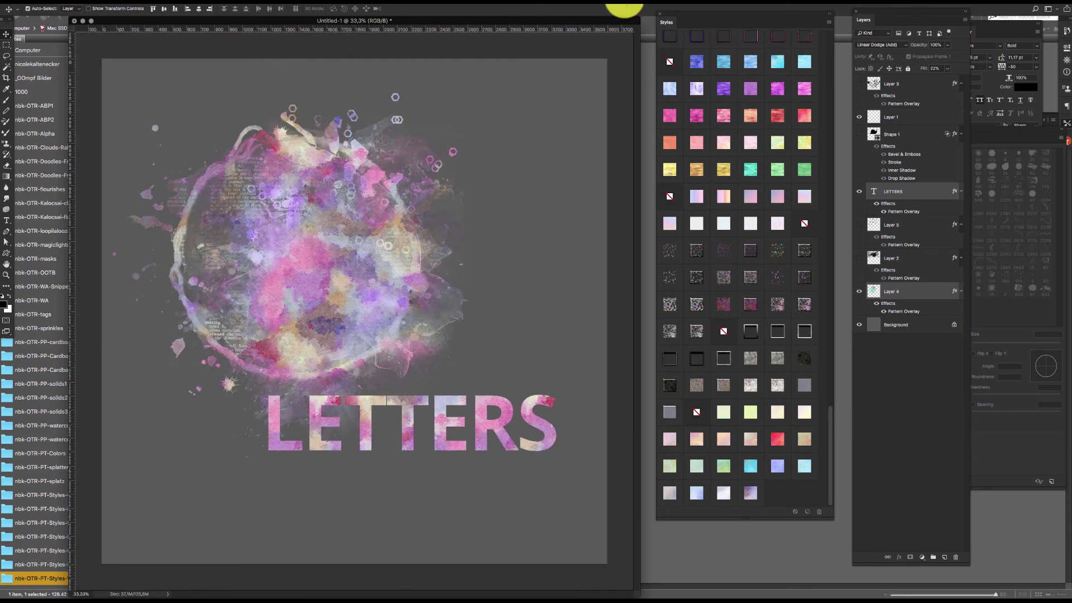
Step: Move the LETTERS text up to overlap the artwork's lower edge and duplicate its layer
left_click_drag(554, 423, 561, 400)
key("super+j")
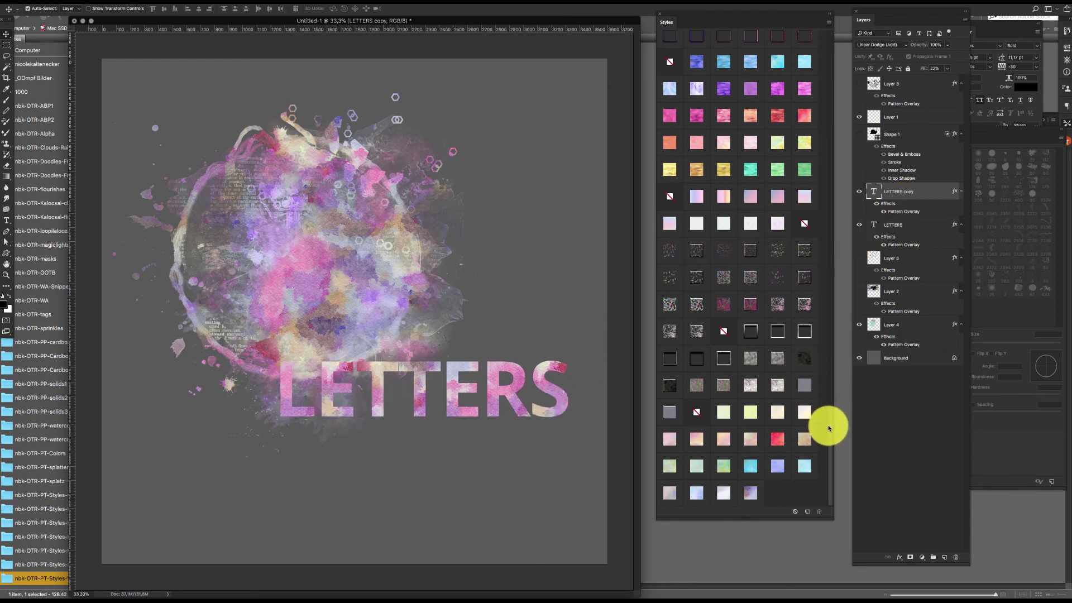
Step: Try the rainbow, lime-green, pink glitter and red glitter outline styles on the LETTERS copy layer
scroll(825, 423, "up", 5)
scroll(816, 377, "up", 3)
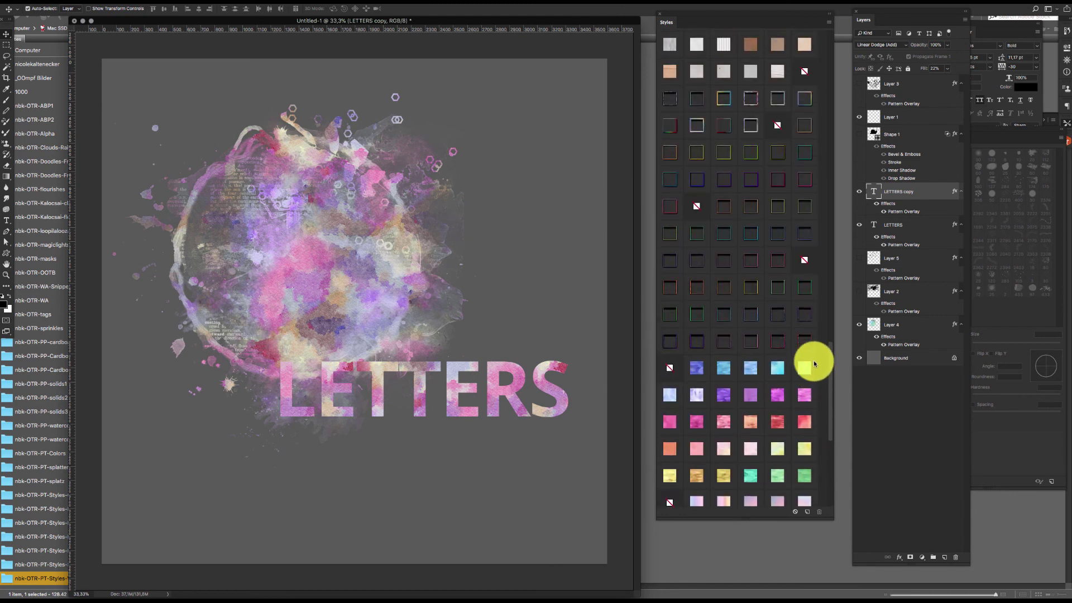
scroll(812, 357, "up", 1)
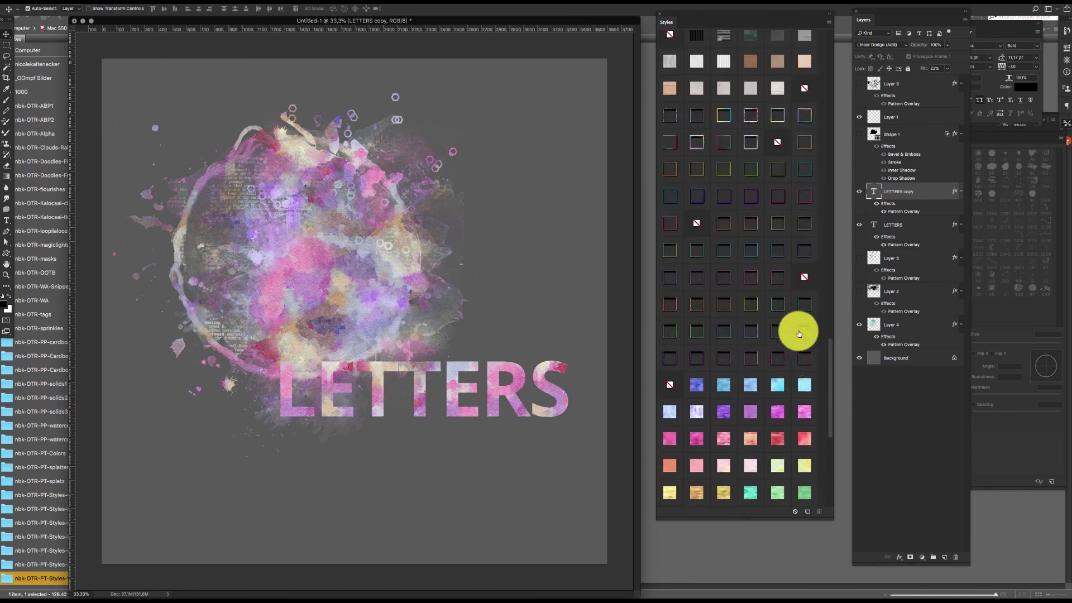
left_click(696, 116)
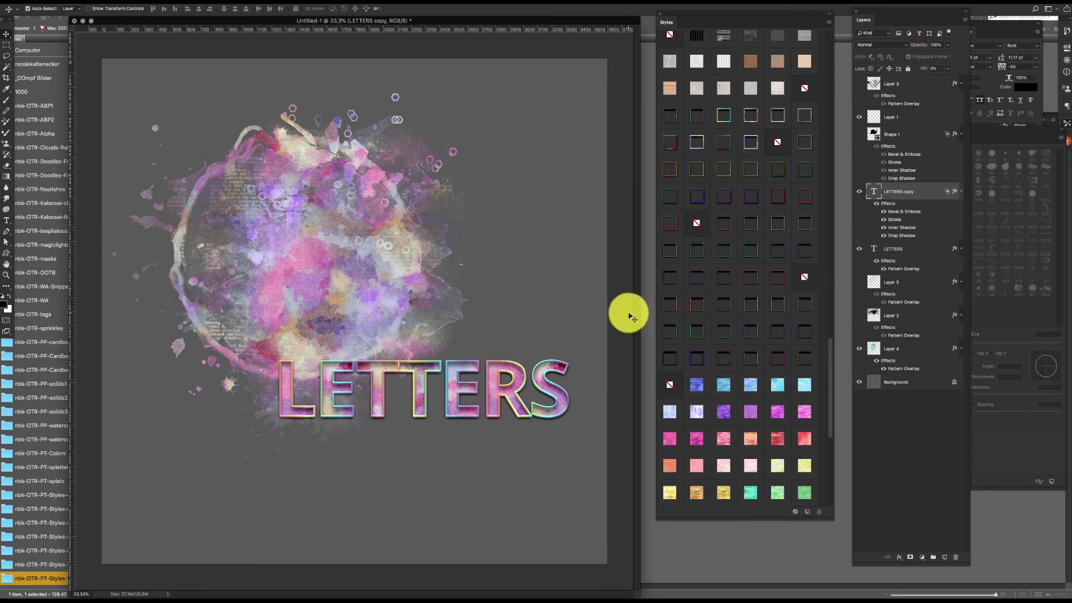
left_click(727, 178)
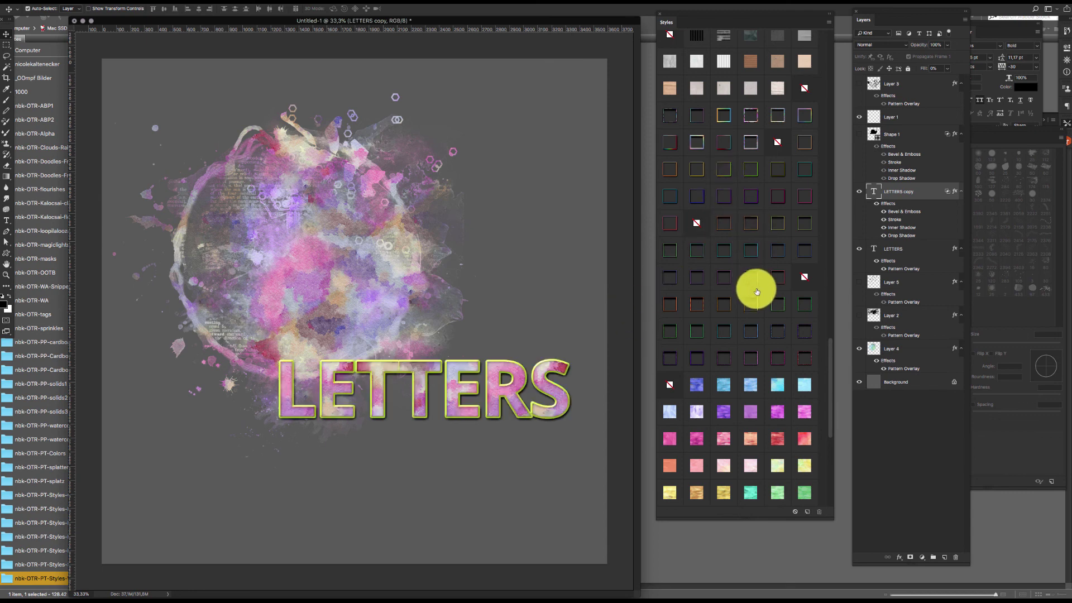
left_click(751, 359)
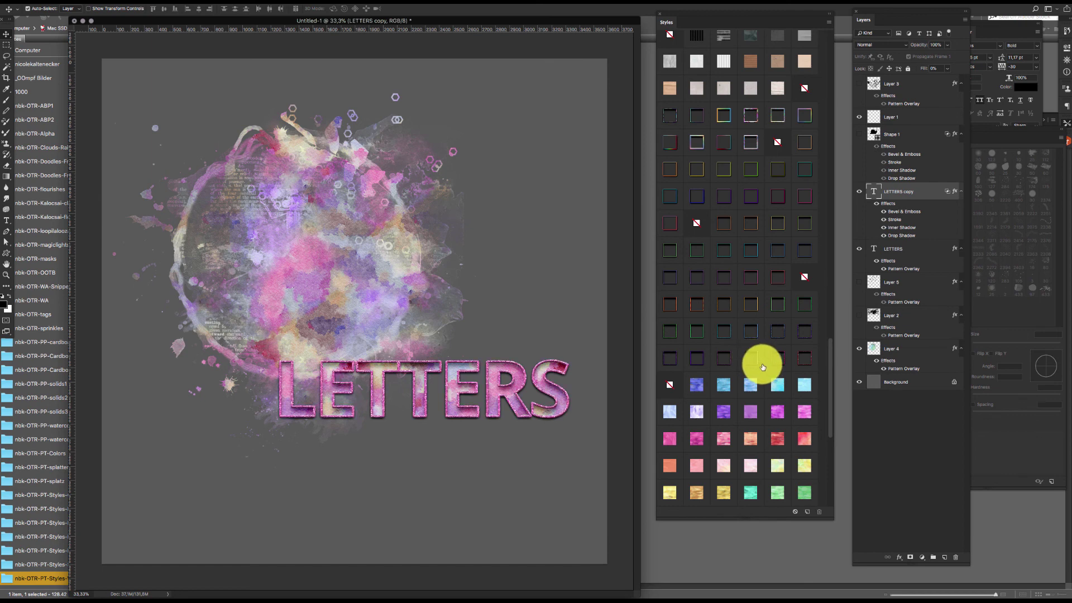
left_click(803, 360)
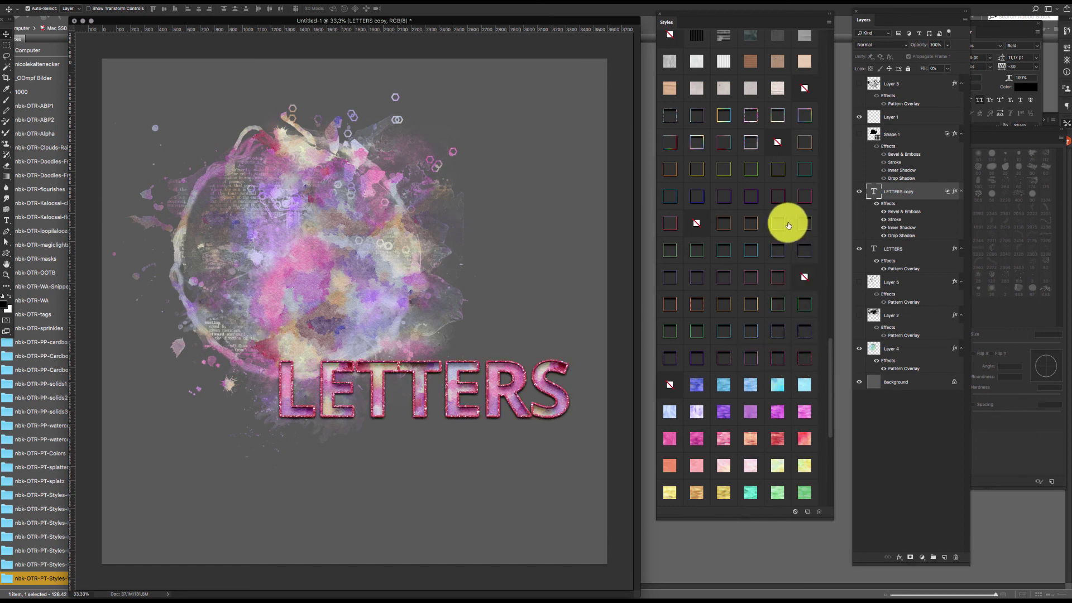
Step: Try the magenta, blue-green multicolored, multicolored glitter, thin rainbow and glossy rainbow outline styles on the LETTERS copy
left_click(806, 202)
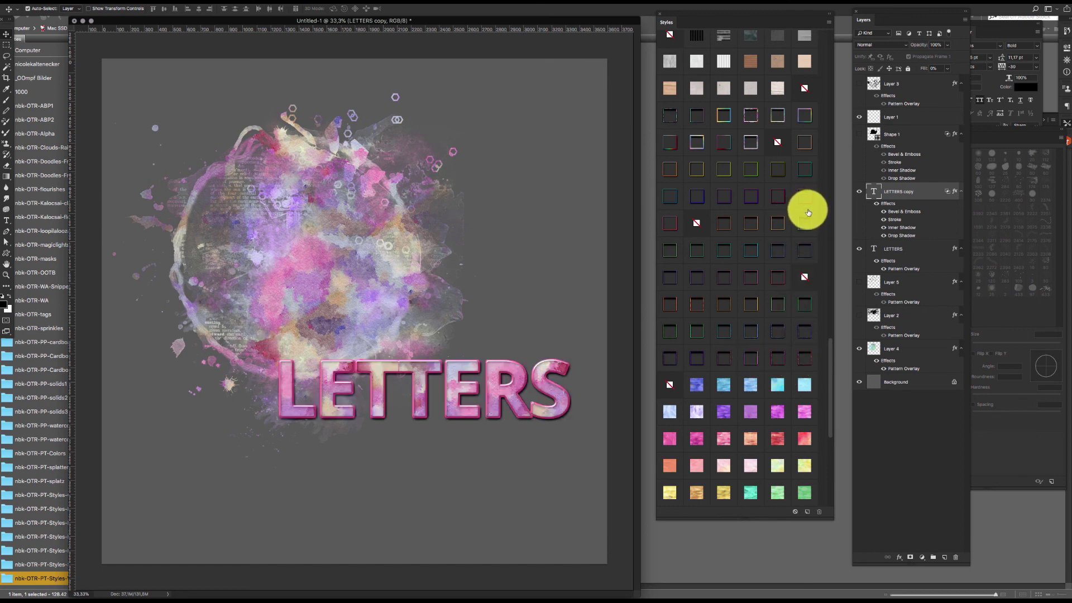
left_click(804, 117)
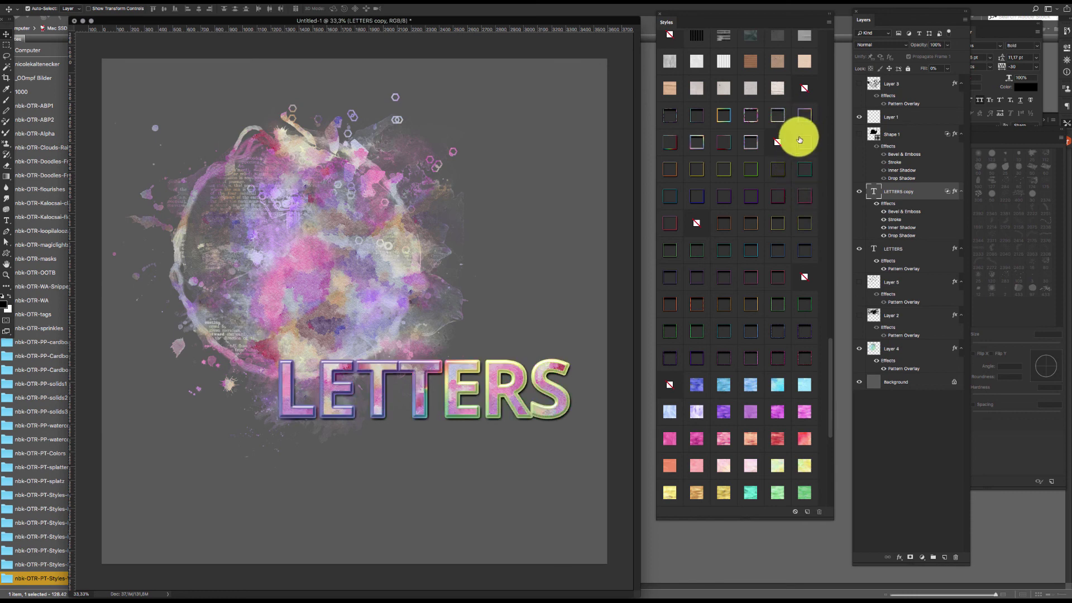
left_click(778, 116)
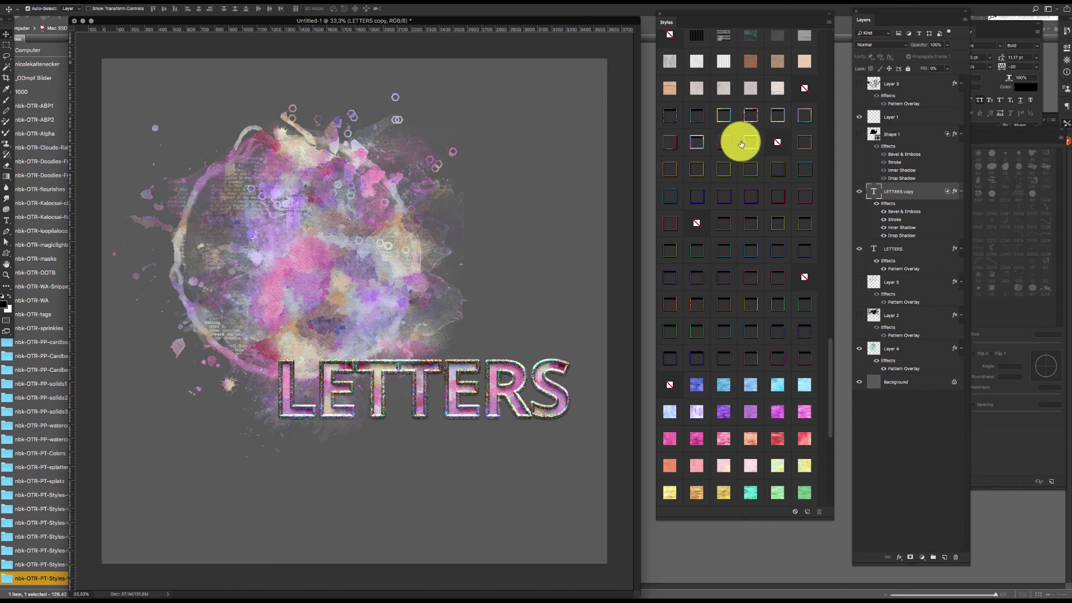
left_click(675, 142)
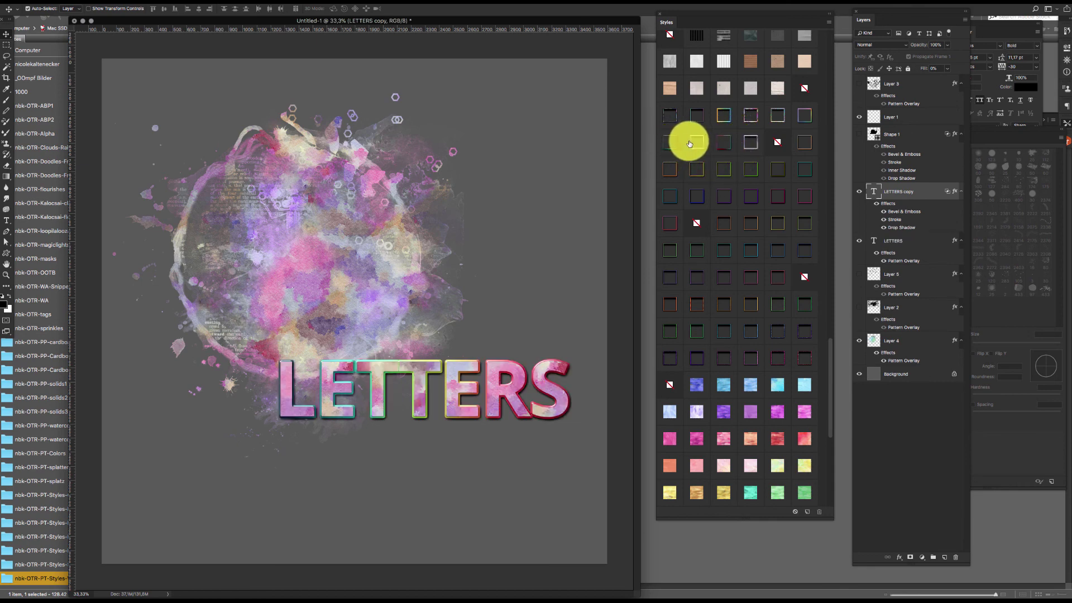
left_click(691, 144)
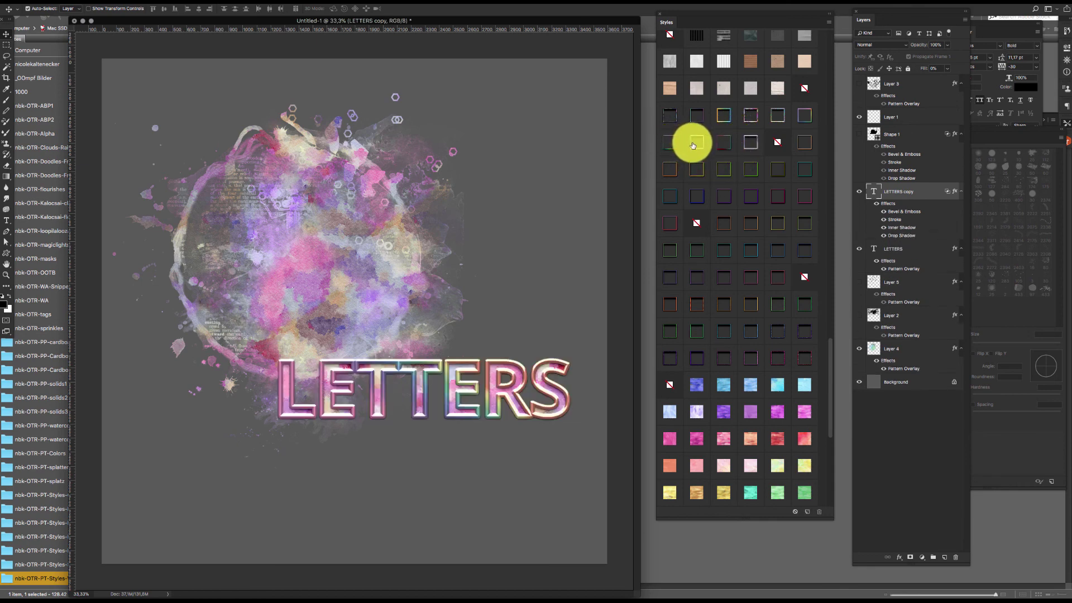
Step: Try the silvery and copper-gold outline styles on the LETTERS copy, then delete the copy layer
left_click(725, 143)
left_click(751, 146)
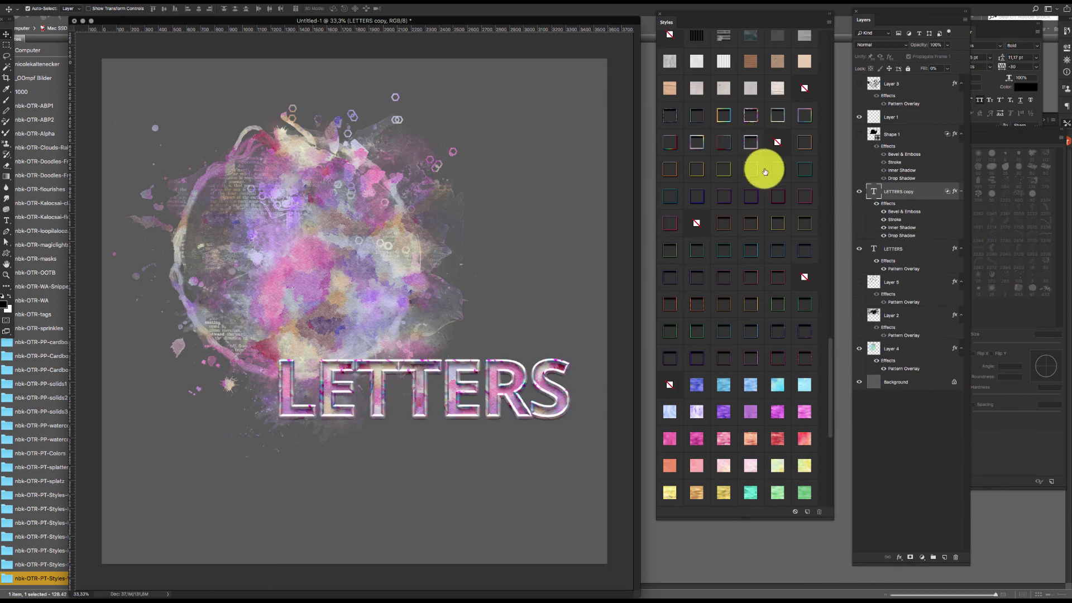
left_click(802, 154)
left_click(806, 148)
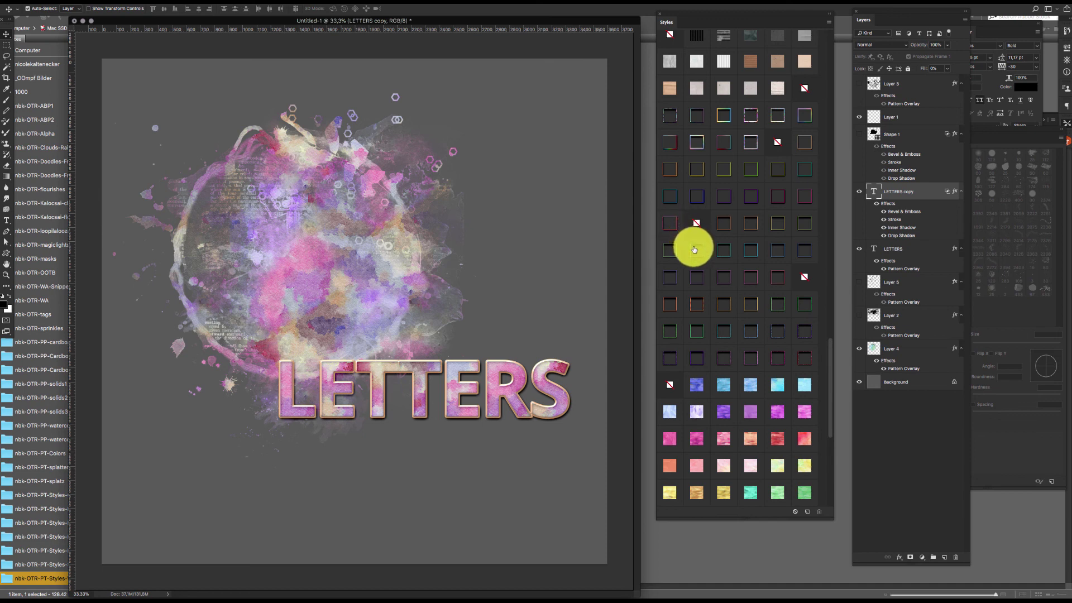
key("Delete")
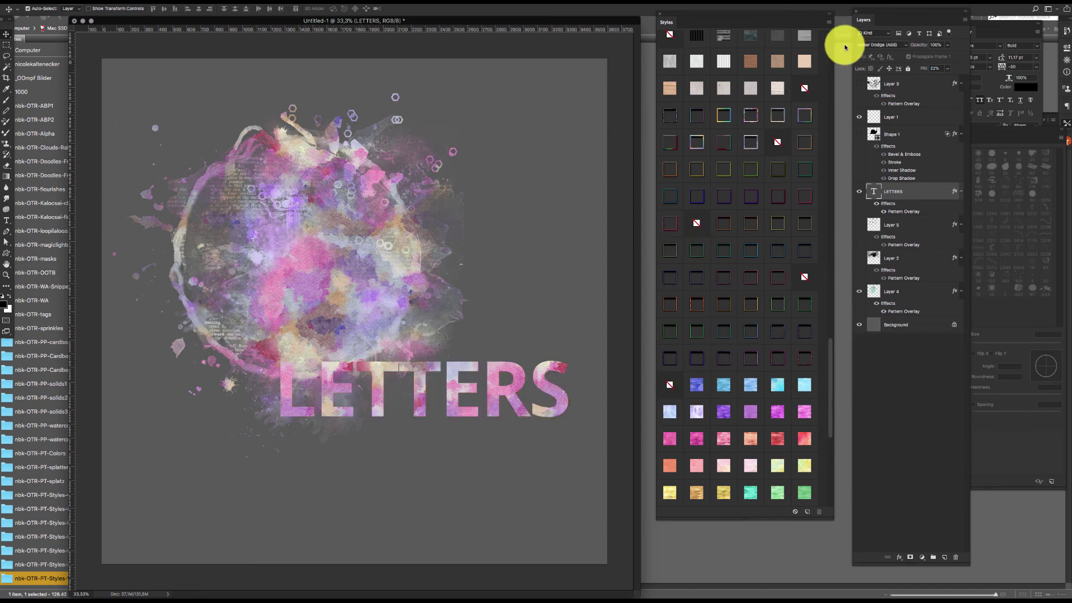
Step: Switch to Adobe Bridge, open the folder 1000 and preview _www-artology-studio.jpg full screen
left_click(677, 564)
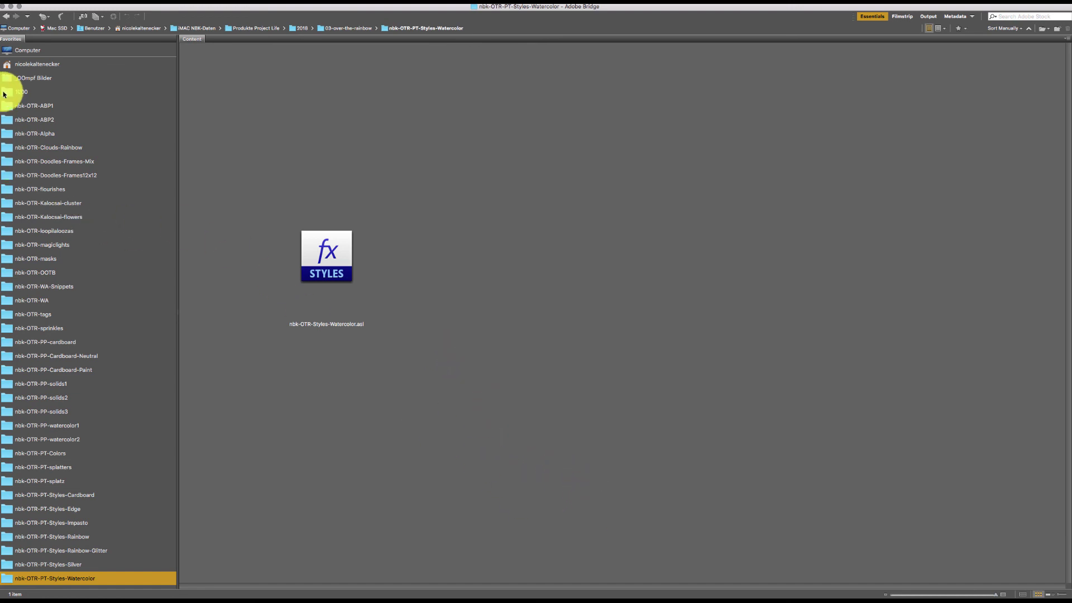
left_click(40, 96)
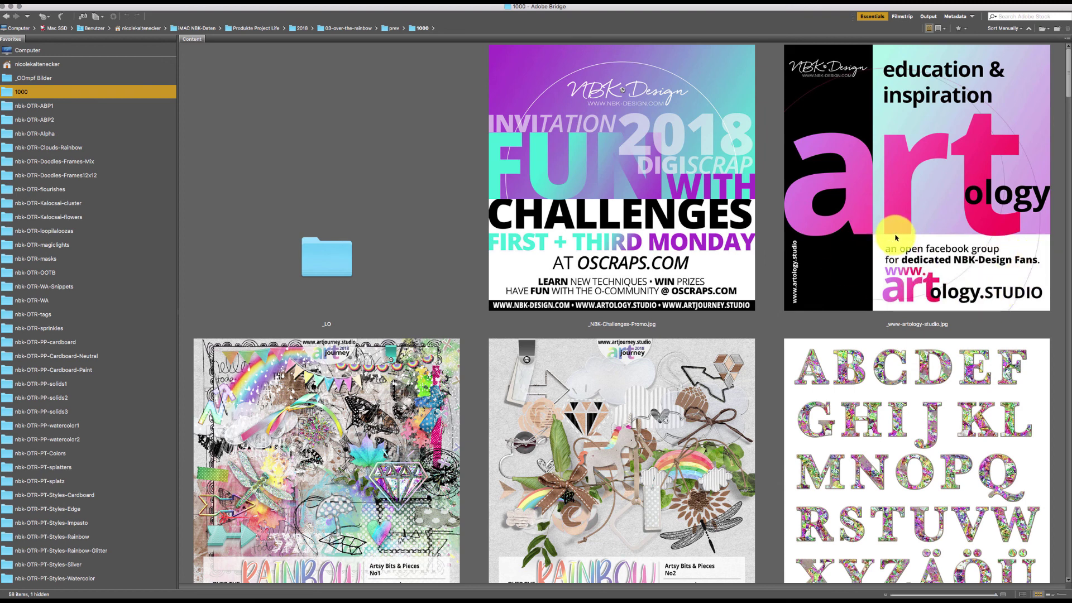
left_click(961, 218)
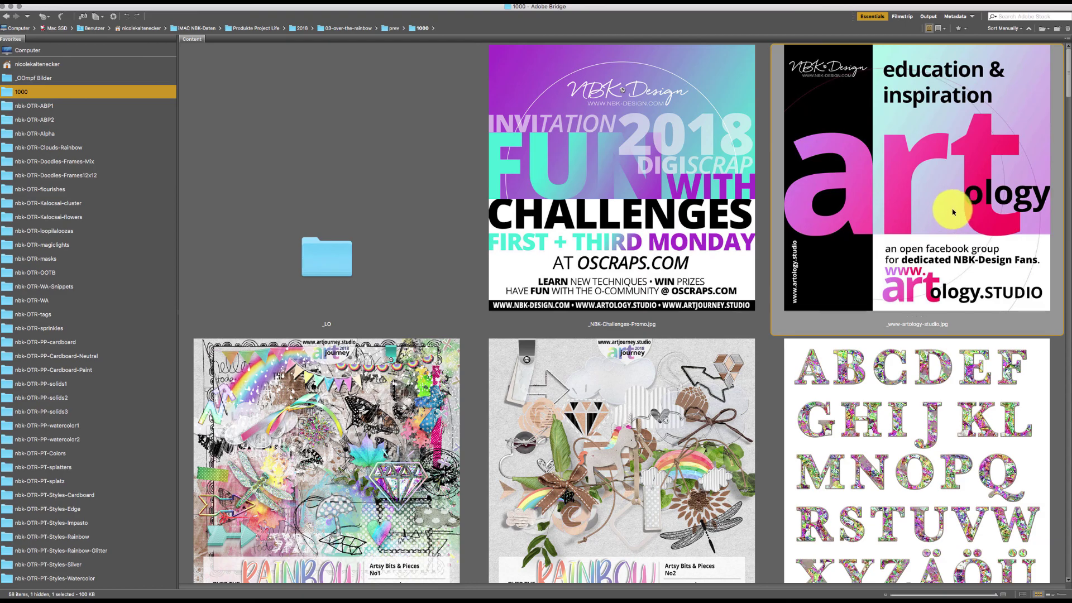
key("space")
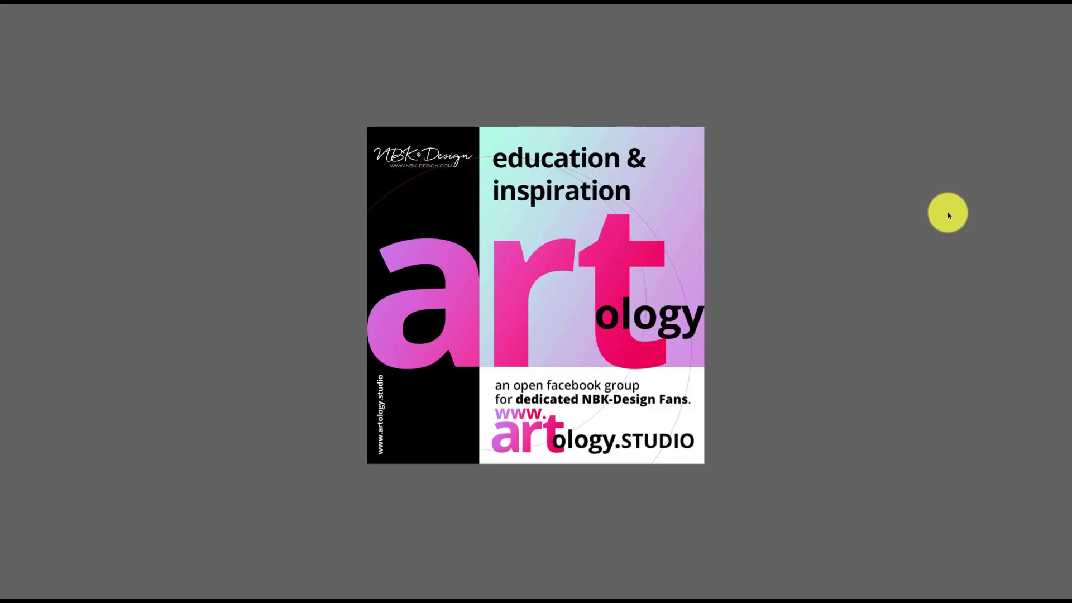